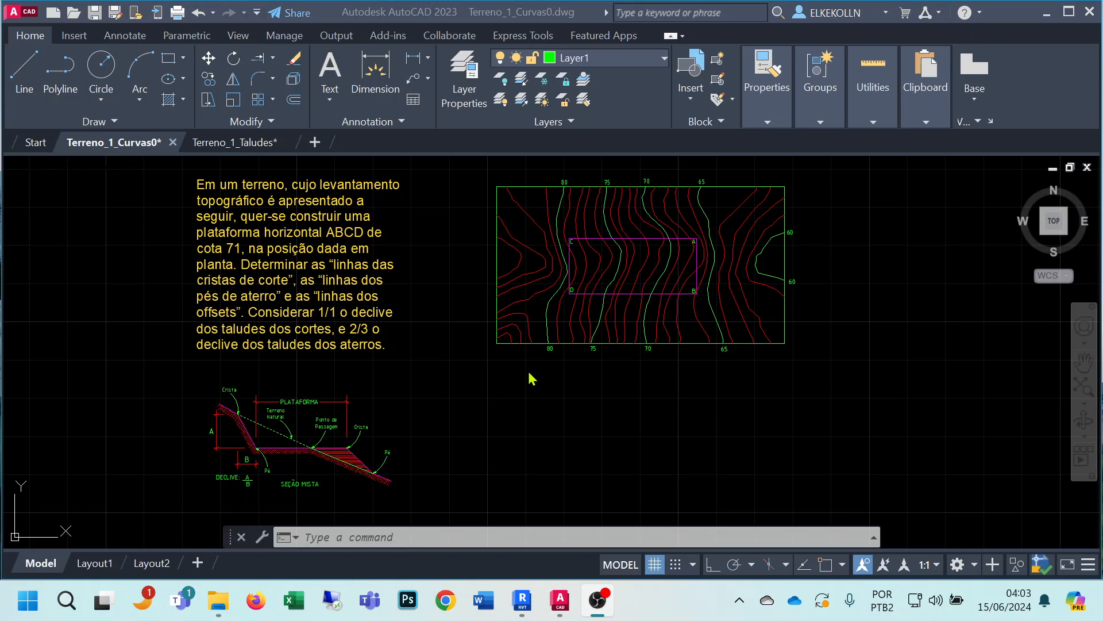
# Examine platform ABCD on the contour plan alongside the problem statement that sets its elevation.
pyautogui.scroll(4, 626, 264)
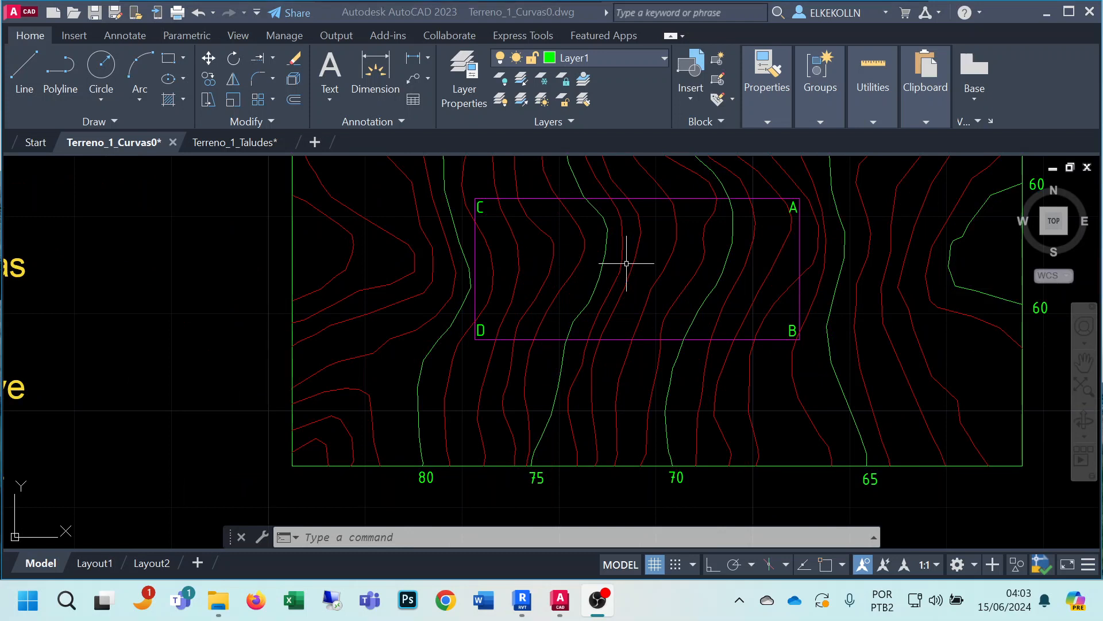
pyautogui.moveTo(611, 283); pyautogui.dragTo(548, 311, button='middle')
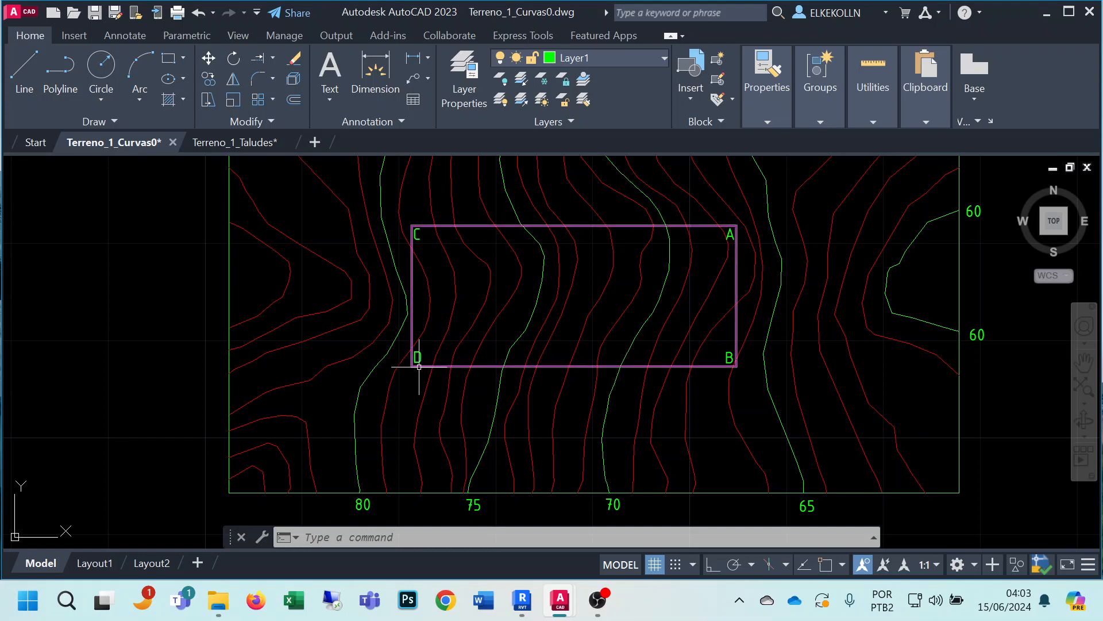
pyautogui.scroll(-2, 623, 319)
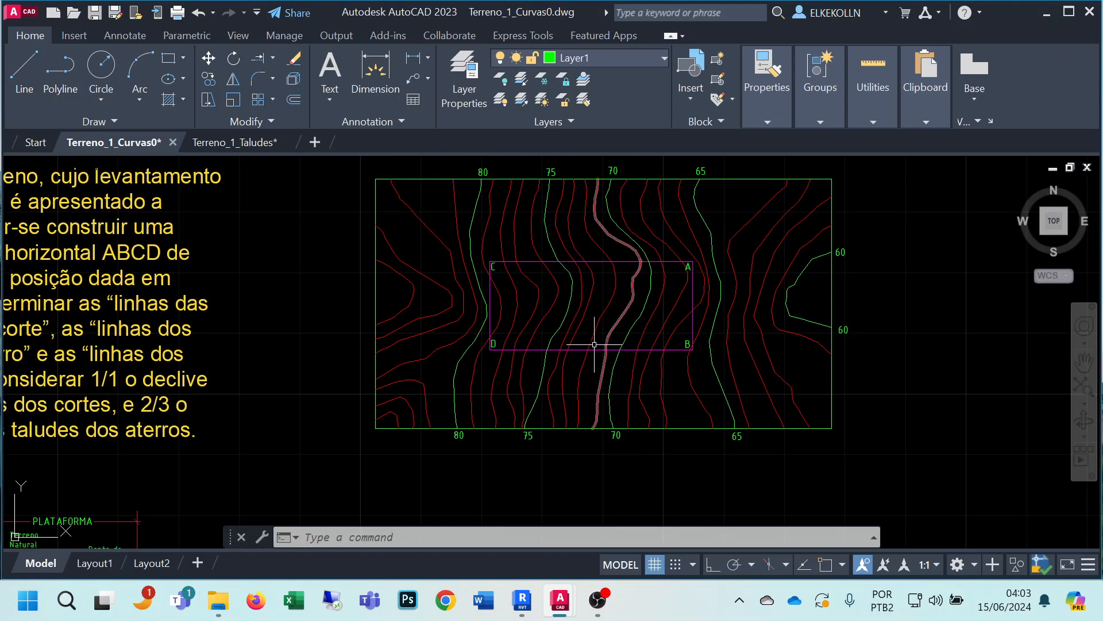
pyautogui.moveTo(423, 377); pyautogui.dragTo(622, 365, button='middle')
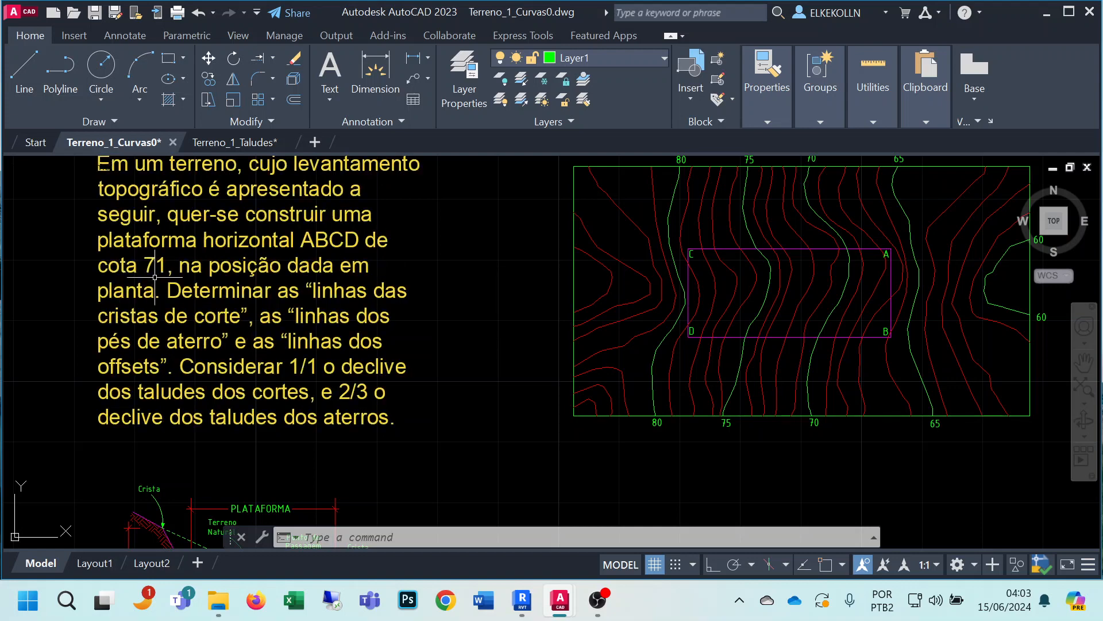
pyautogui.moveTo(645, 312); pyautogui.dragTo(368, 351, button='middle')
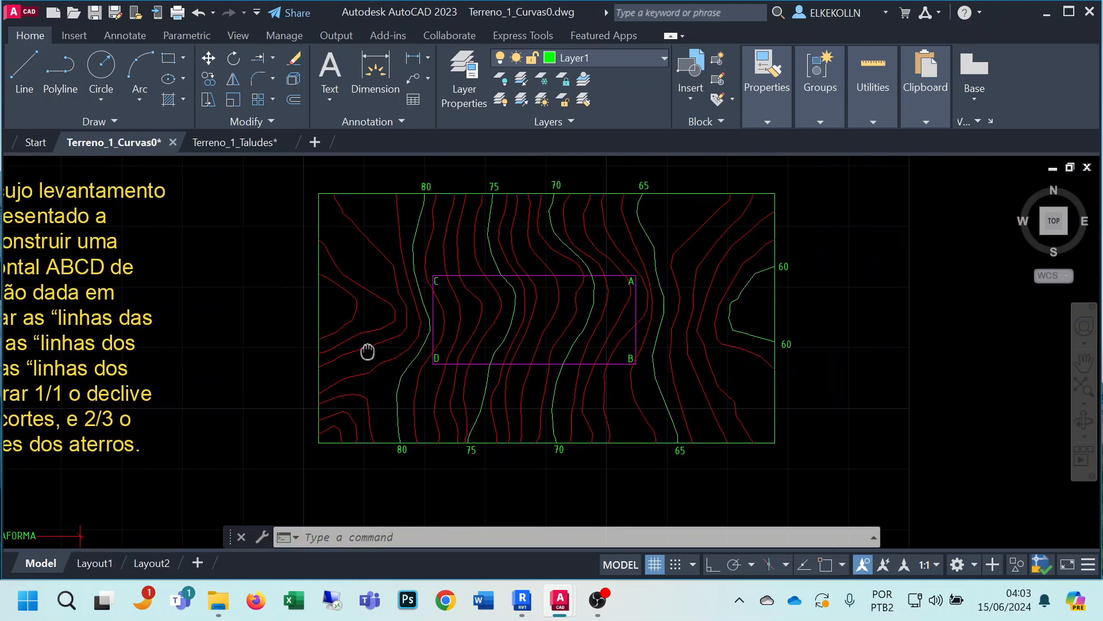
pyautogui.click(569, 253)
pyautogui.press('Escape')
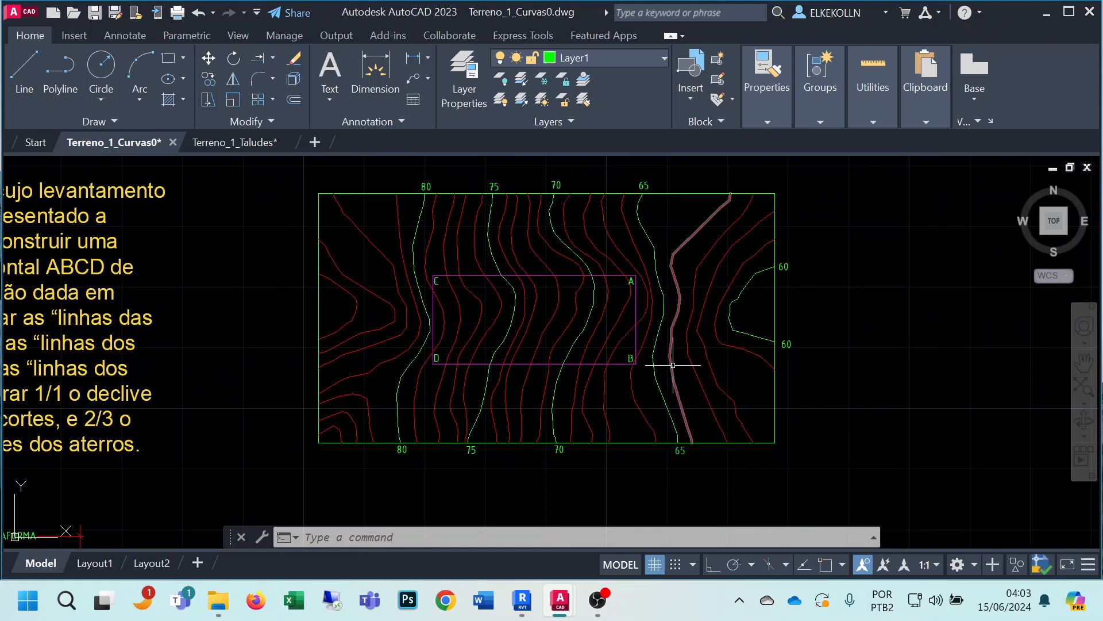
# Highlight the 60 master contour and inspect how the contour elevations run across the terrain, then clear the selection.
pyautogui.click(749, 282)
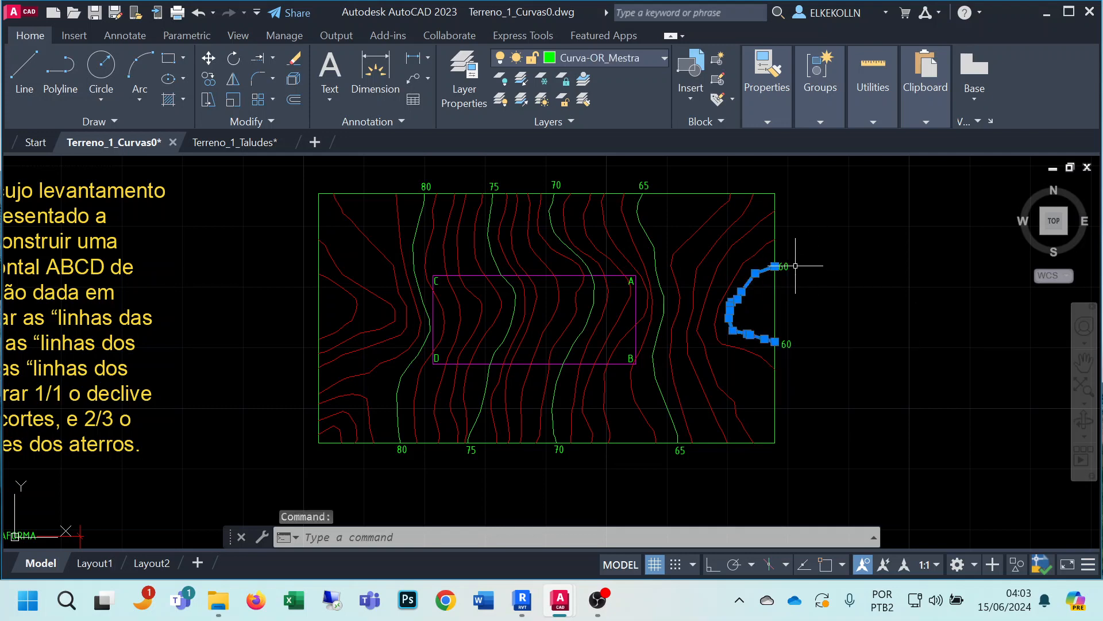
pyautogui.scroll(2, 796, 266)
pyautogui.scroll(-2, 800, 281)
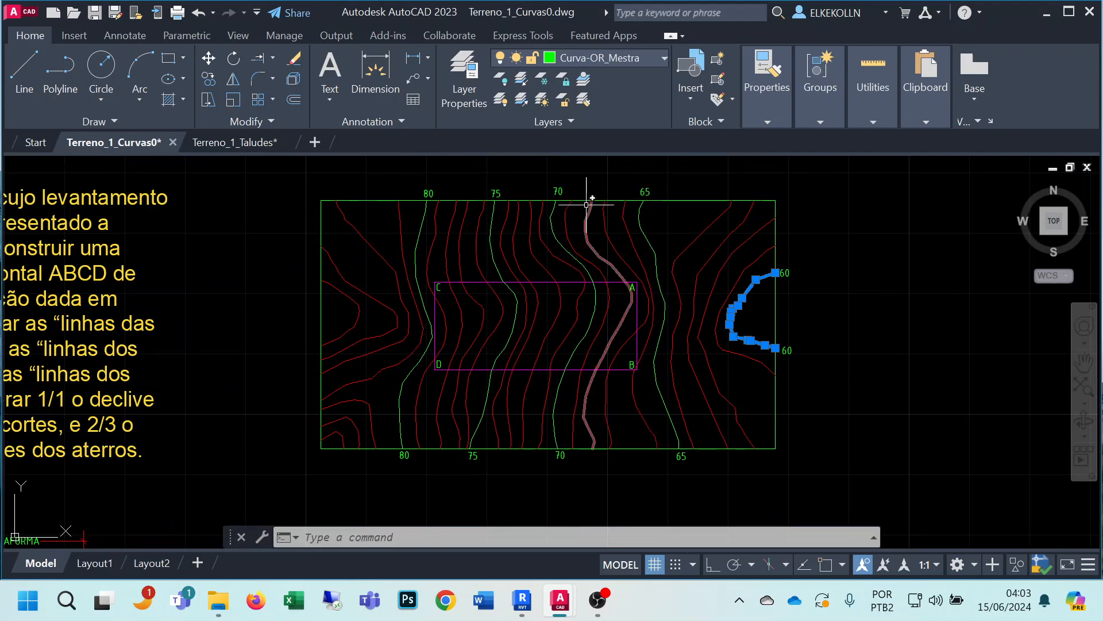
pyautogui.scroll(2, 586, 195)
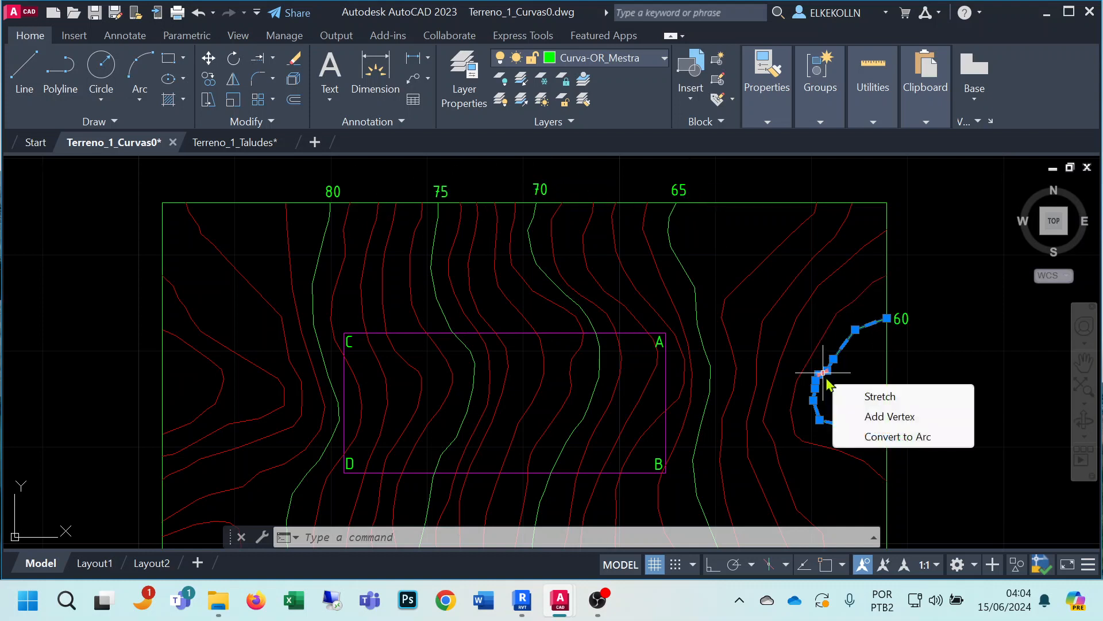
pyautogui.press('Escape')
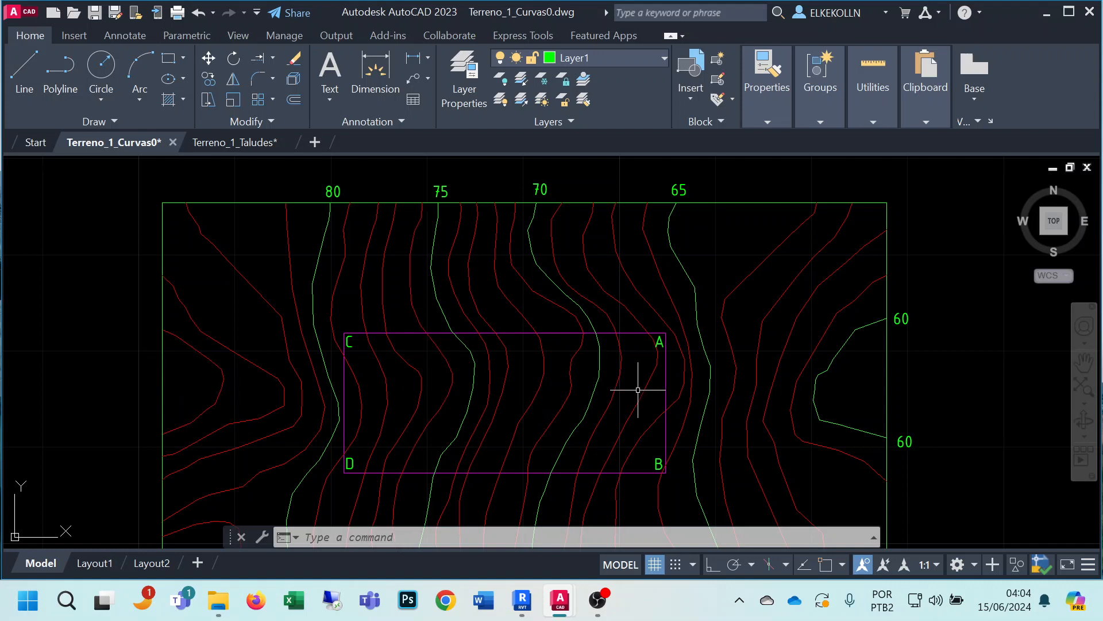
# Check the platform elevation in the statement and highlight the matching 71 contour beside the 70 master contour.
pyautogui.moveTo(648, 420); pyautogui.dragTo(680, 359, button='middle')
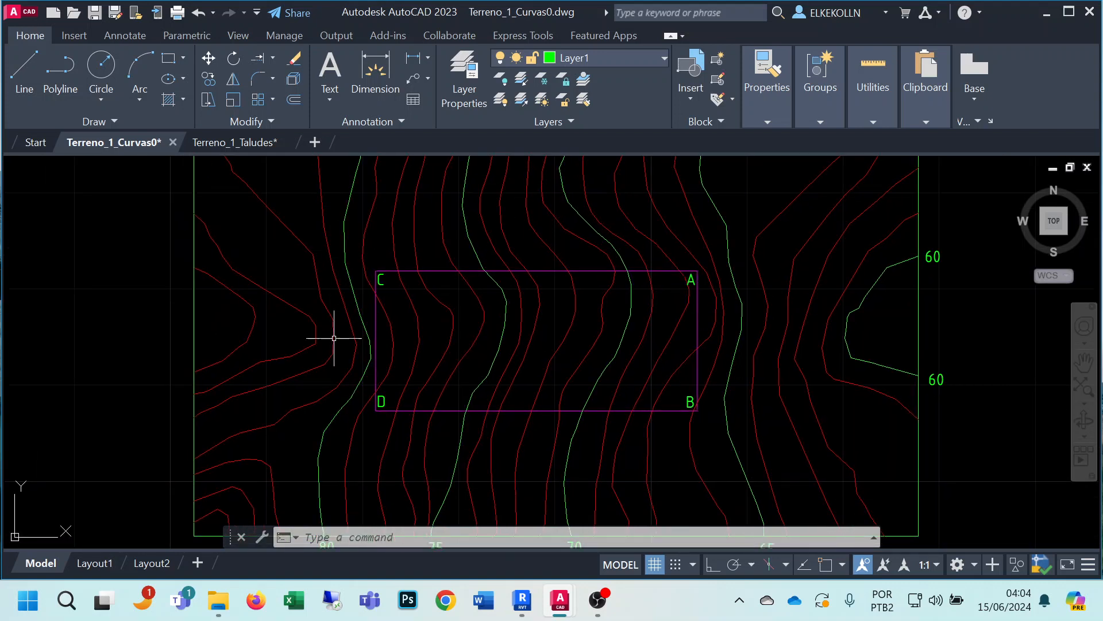
pyautogui.moveTo(606, 345); pyautogui.dragTo(606, 424, button='middle')
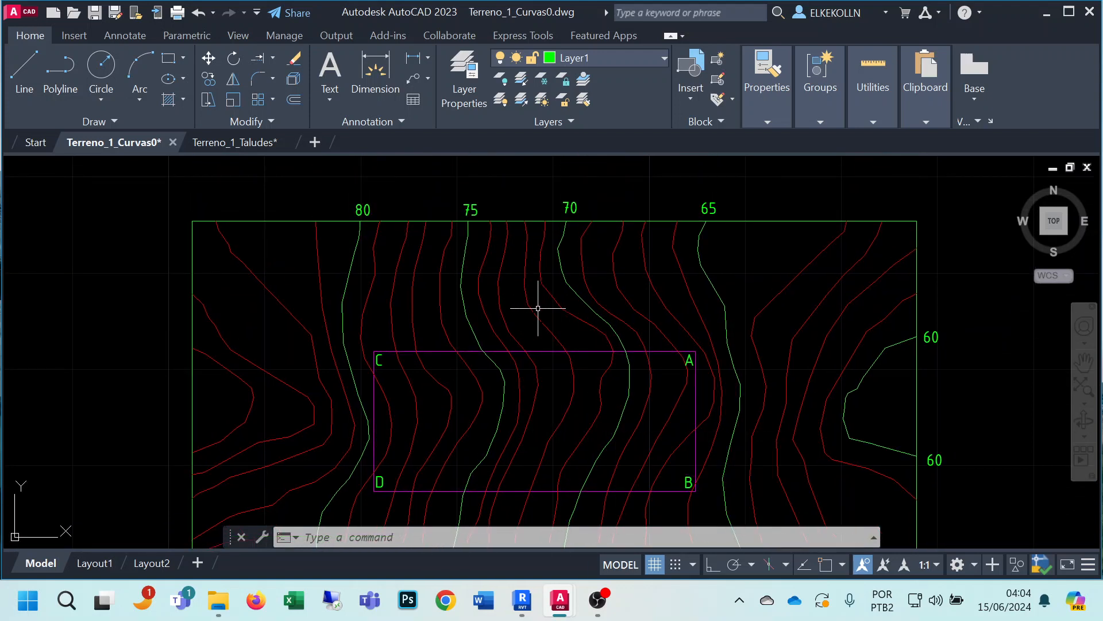
pyautogui.scroll(-3, 538, 308)
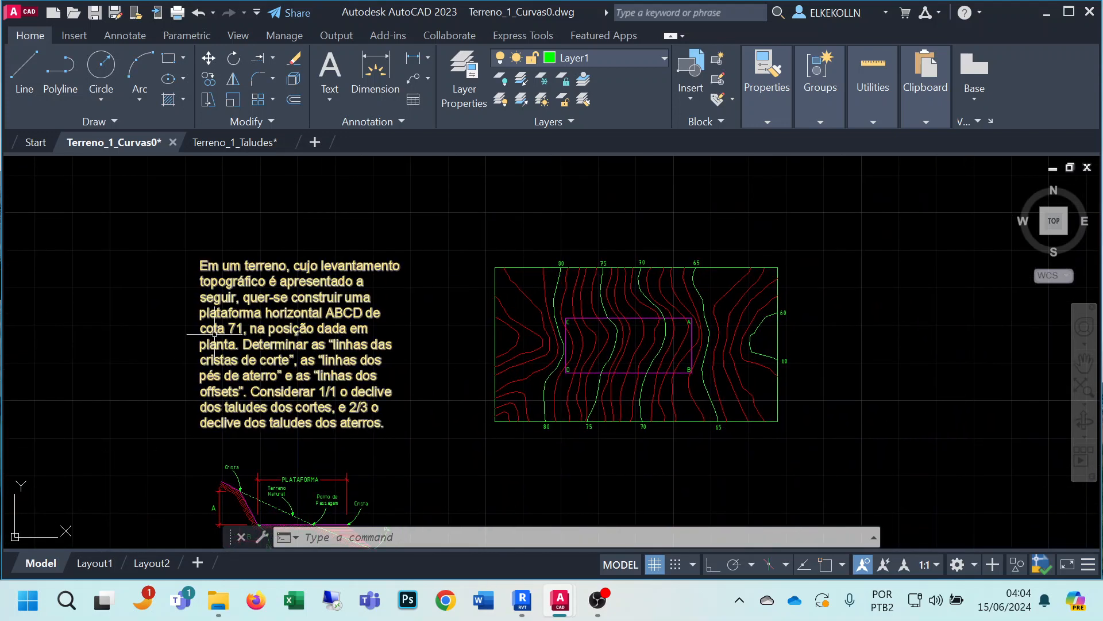
pyautogui.scroll(6, 632, 273)
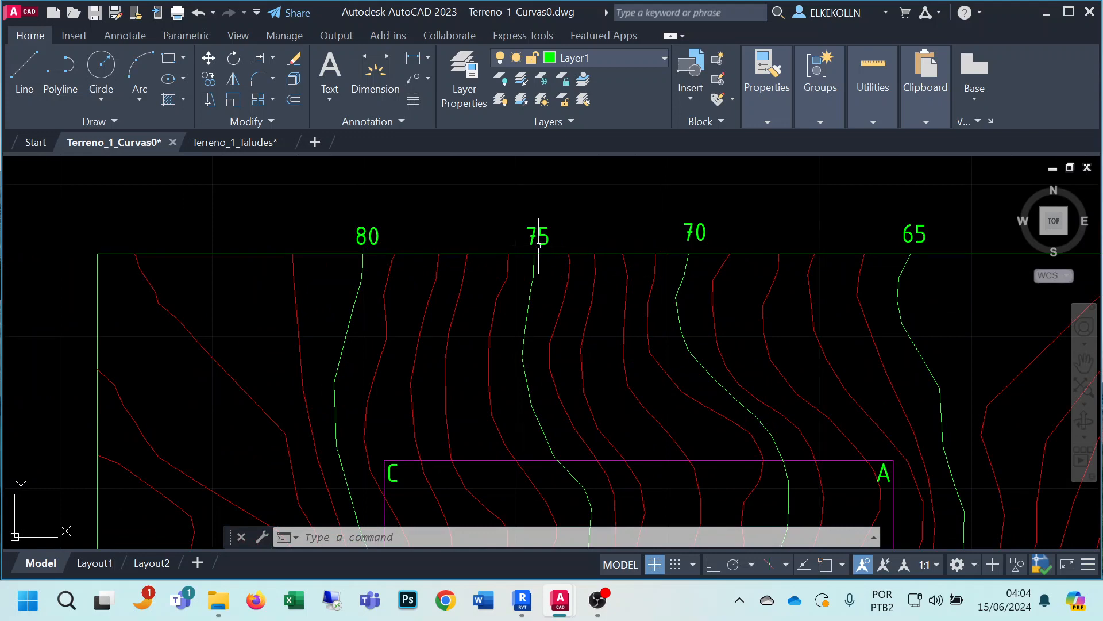
pyautogui.click(652, 290)
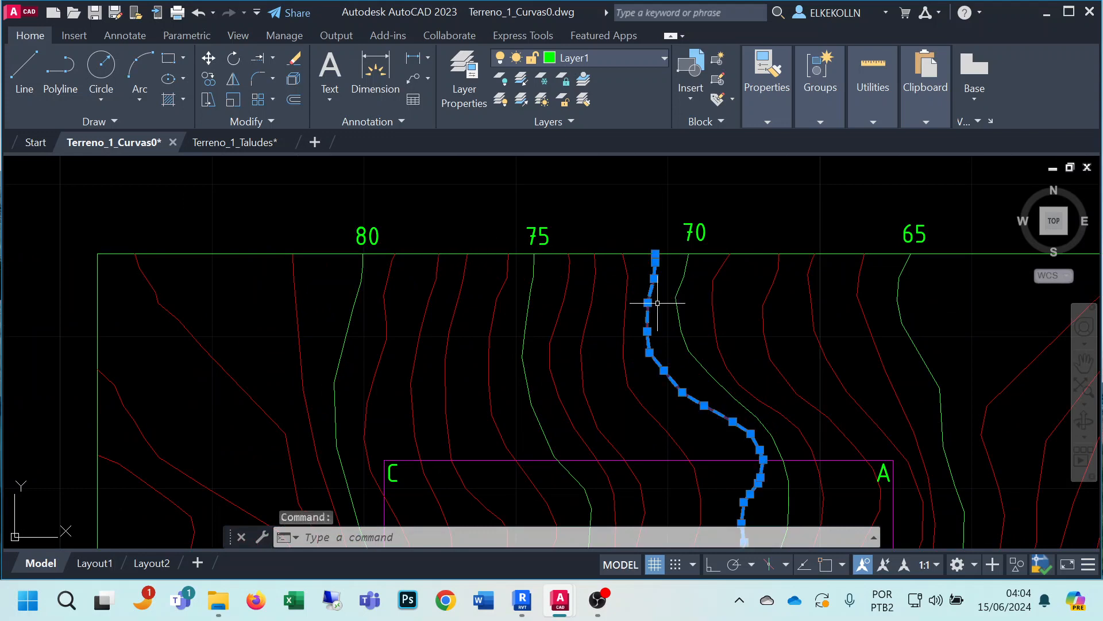
pyautogui.scroll(-4, 747, 341)
pyautogui.moveTo(751, 346); pyautogui.dragTo(695, 275, button='middle')
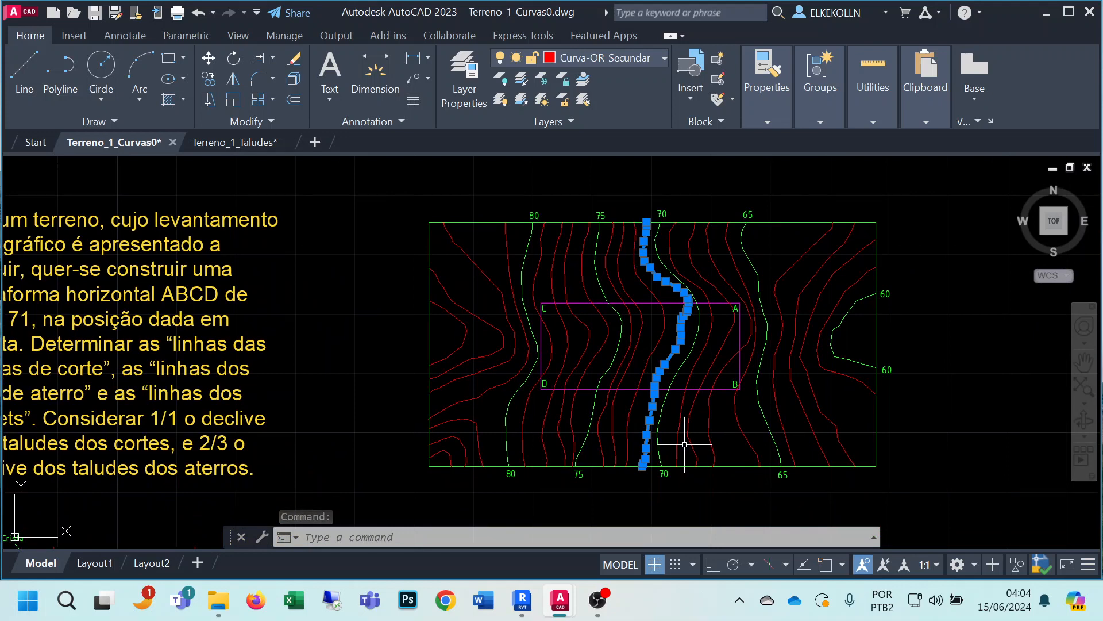
pyautogui.scroll(2, 695, 403)
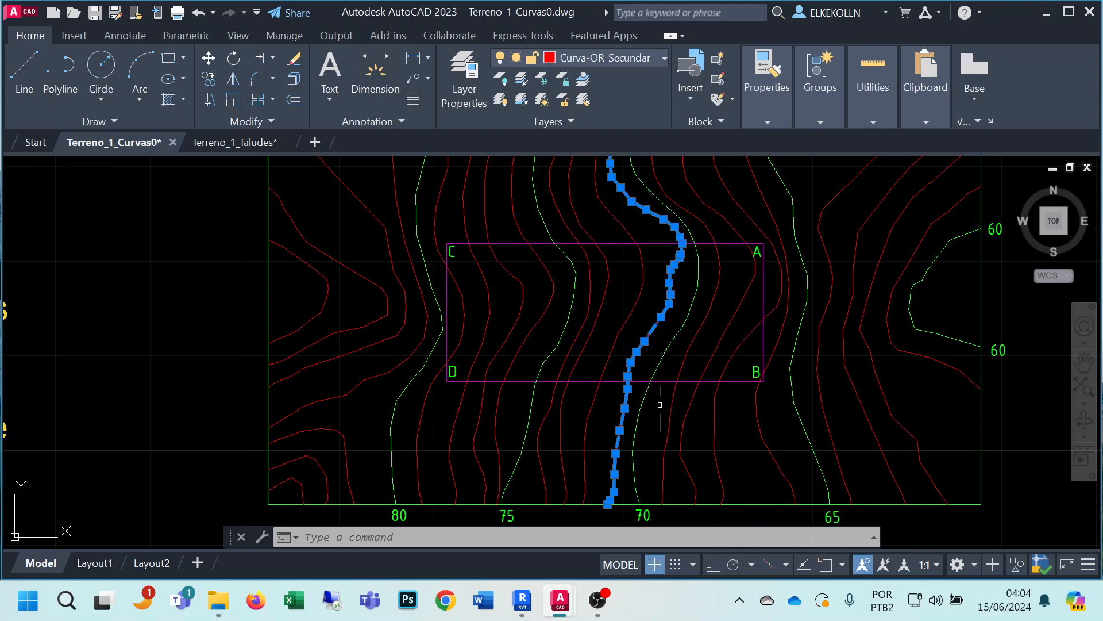
pyautogui.press('Escape')
# Select the platform outline and the 71 contour, and inspect where they cross along edges DB and CA.
pyautogui.scroll(4, 633, 387)
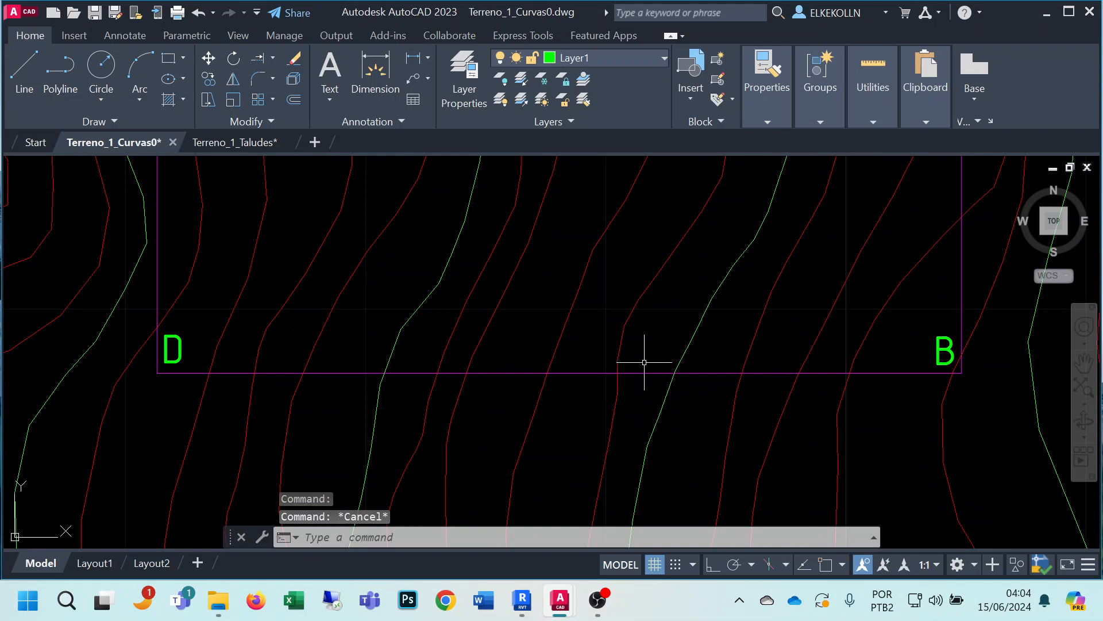
pyautogui.click(640, 371)
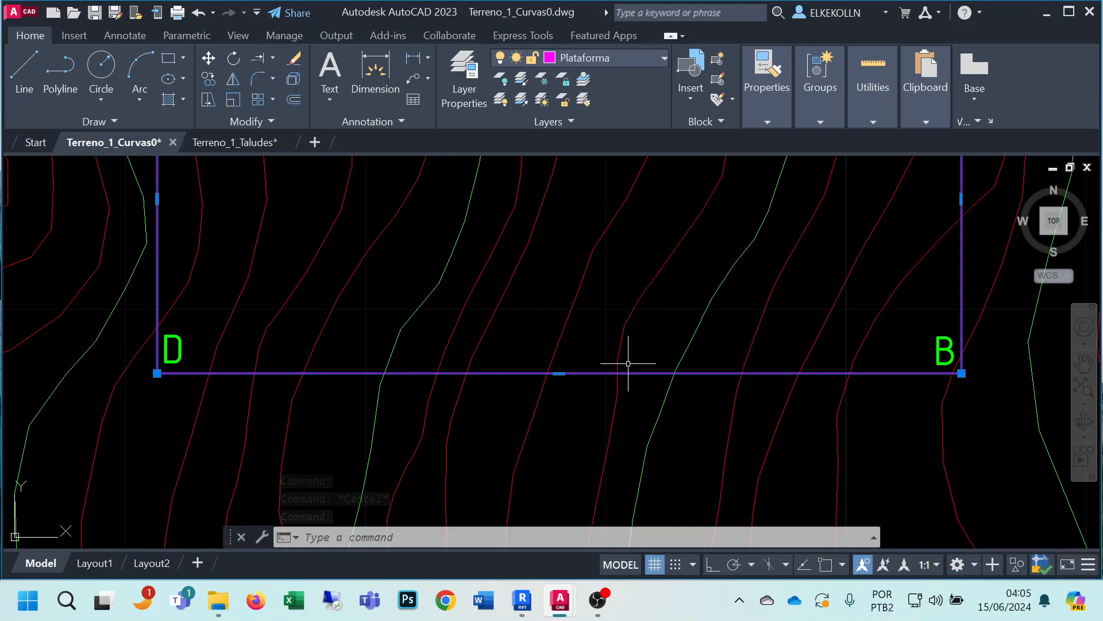
pyautogui.scroll(-4, 629, 363)
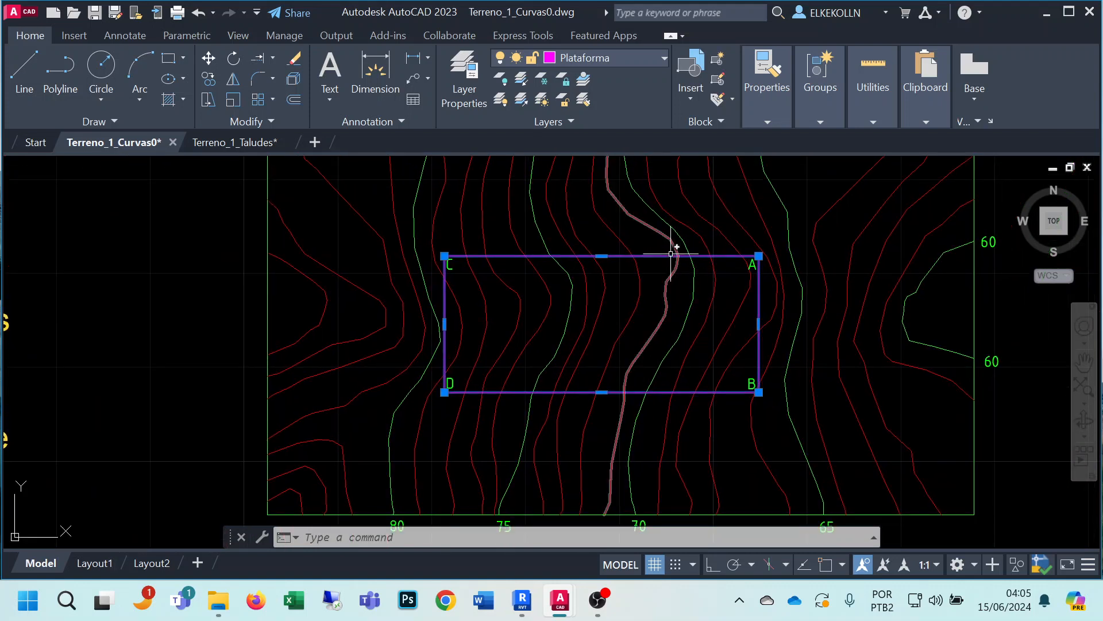
pyautogui.scroll(4, 671, 253)
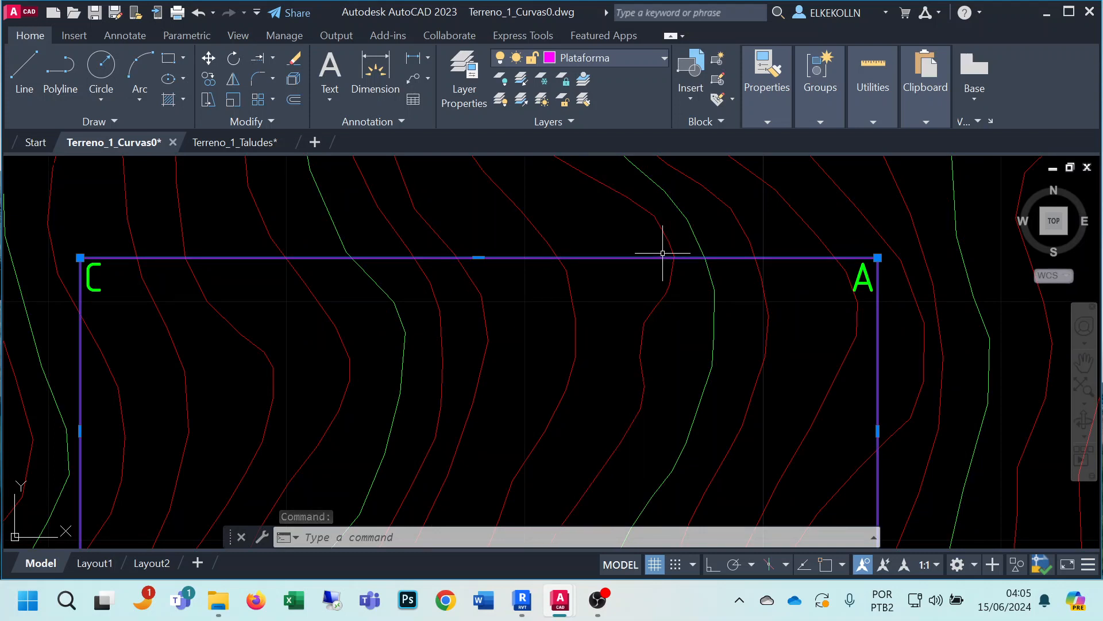
pyautogui.scroll(-4, 677, 304)
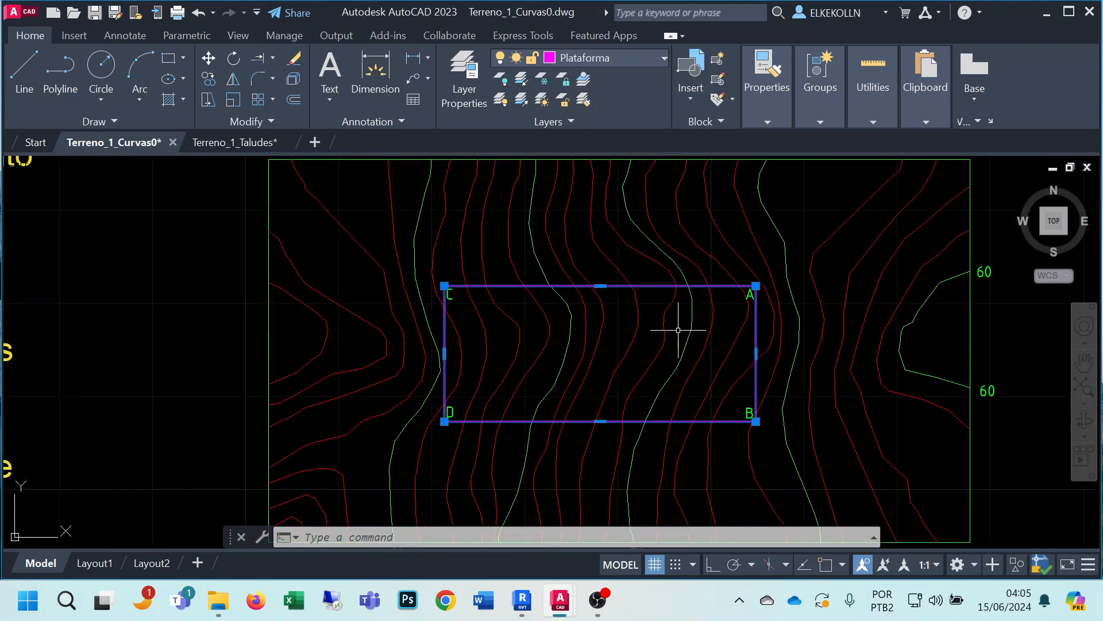
pyautogui.click(666, 315)
pyautogui.scroll(-3, 699, 340)
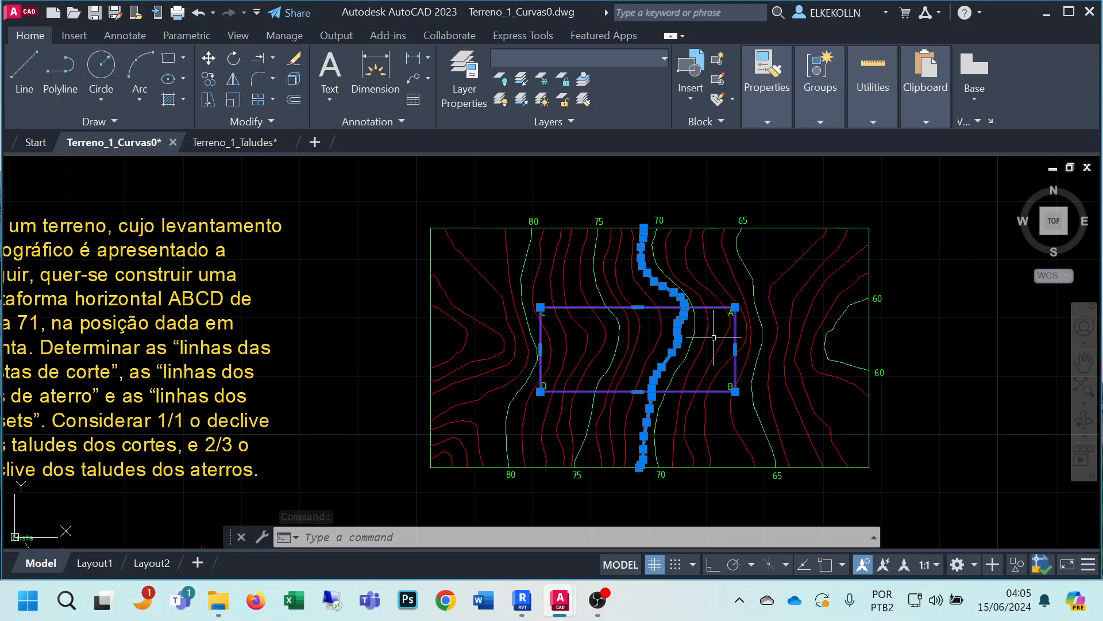
pyautogui.scroll(2, 710, 346)
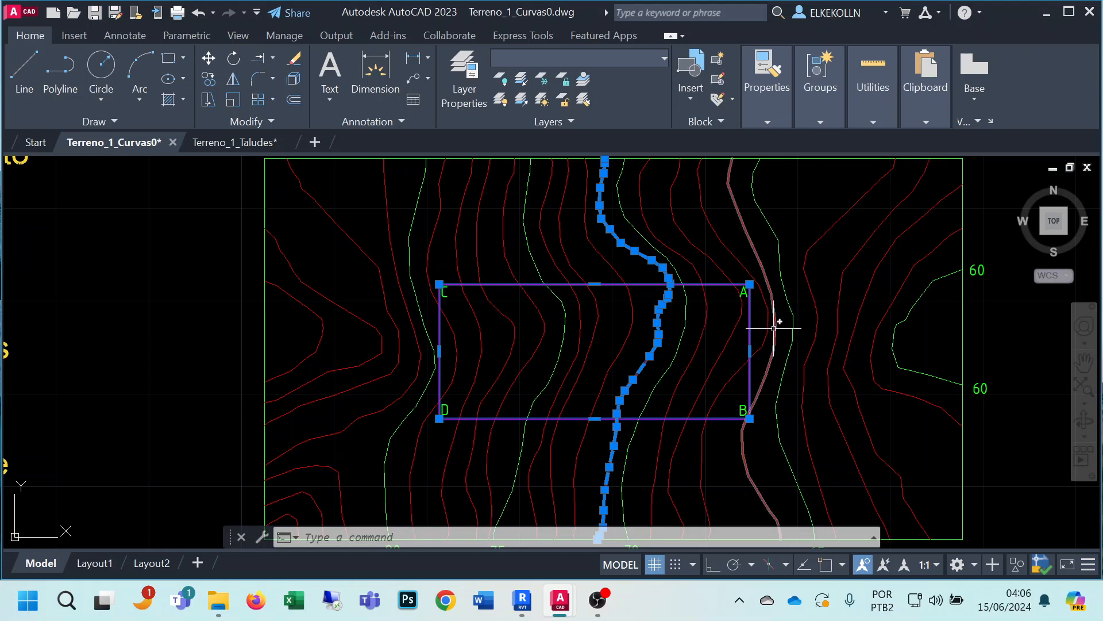
pyautogui.scroll(-3, 774, 328)
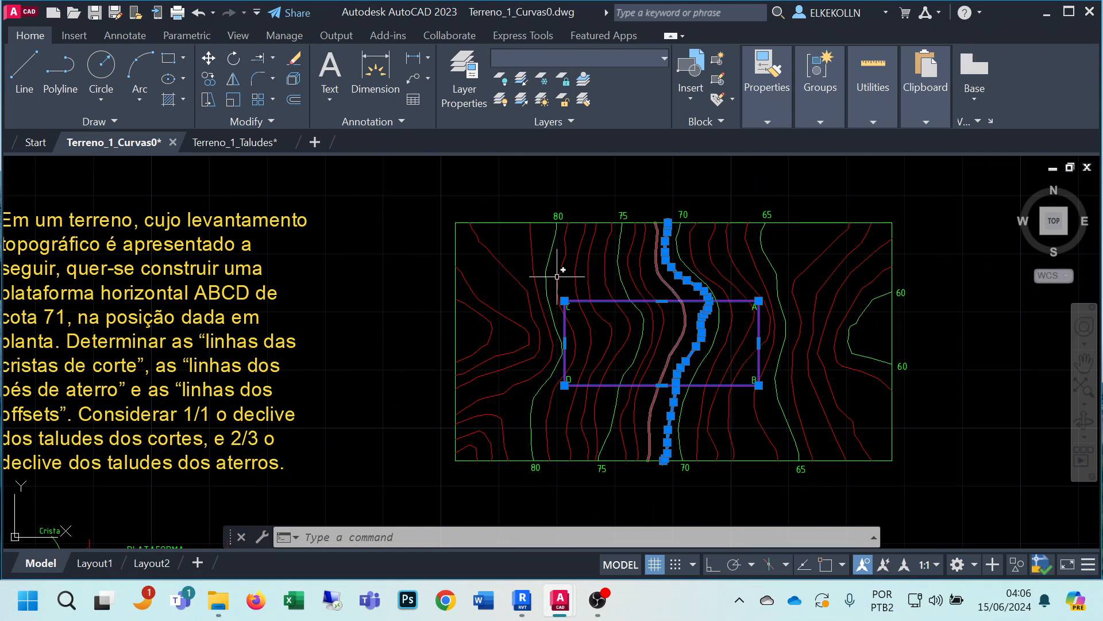
# Read the cut and fill slope requirements in the statement and examine the mixed-section diagram below it.
pyautogui.moveTo(593, 446); pyautogui.dragTo(745, 443, button='middle')
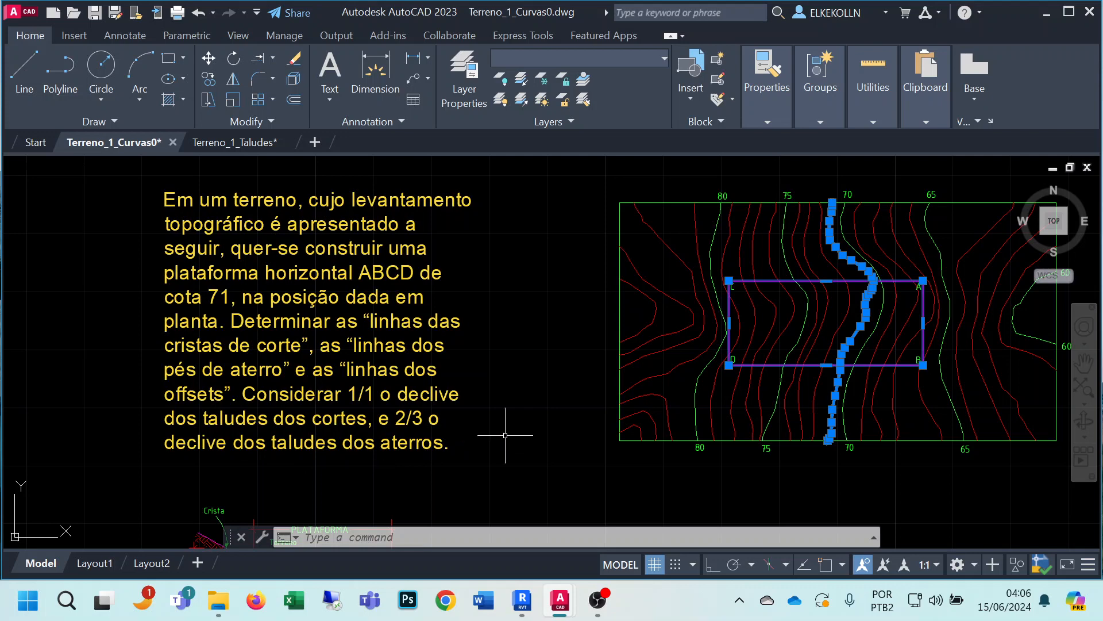
pyautogui.moveTo(583, 433); pyautogui.dragTo(626, 271, button='middle')
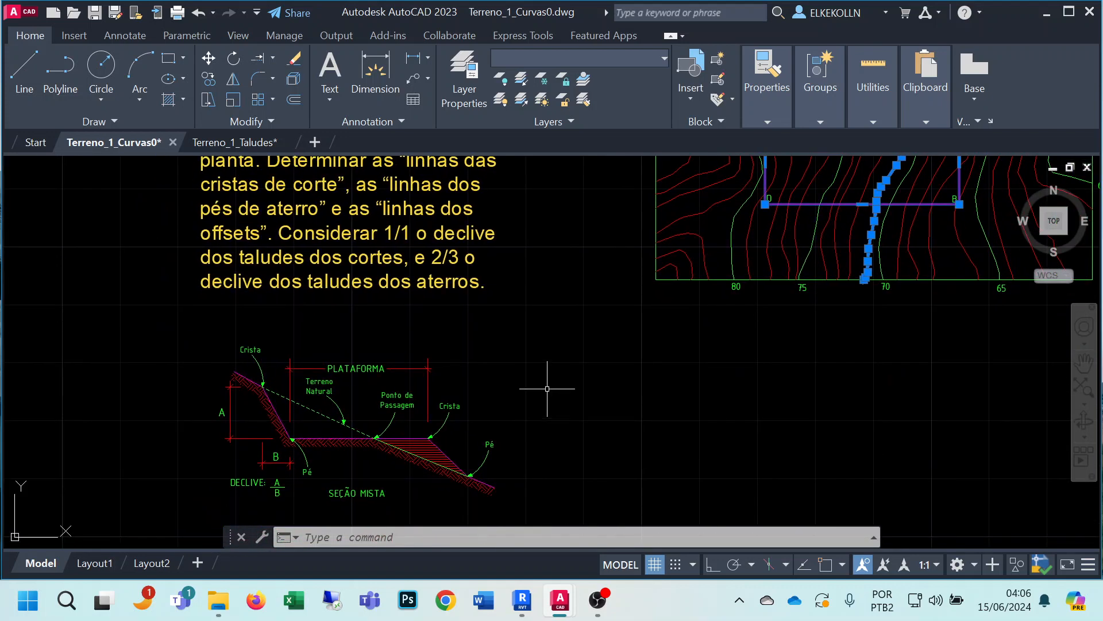
pyautogui.moveTo(546, 384); pyautogui.dragTo(714, 303, button='middle')
pyautogui.scroll(2, 537, 379)
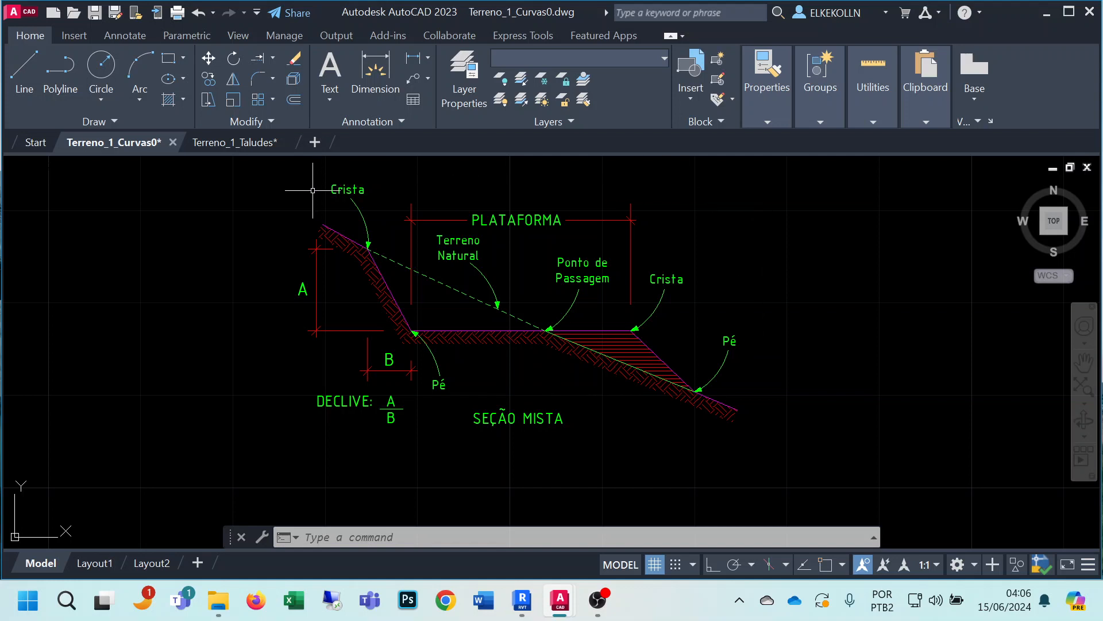
pyautogui.moveTo(527, 467); pyautogui.dragTo(499, 493, button='middle')
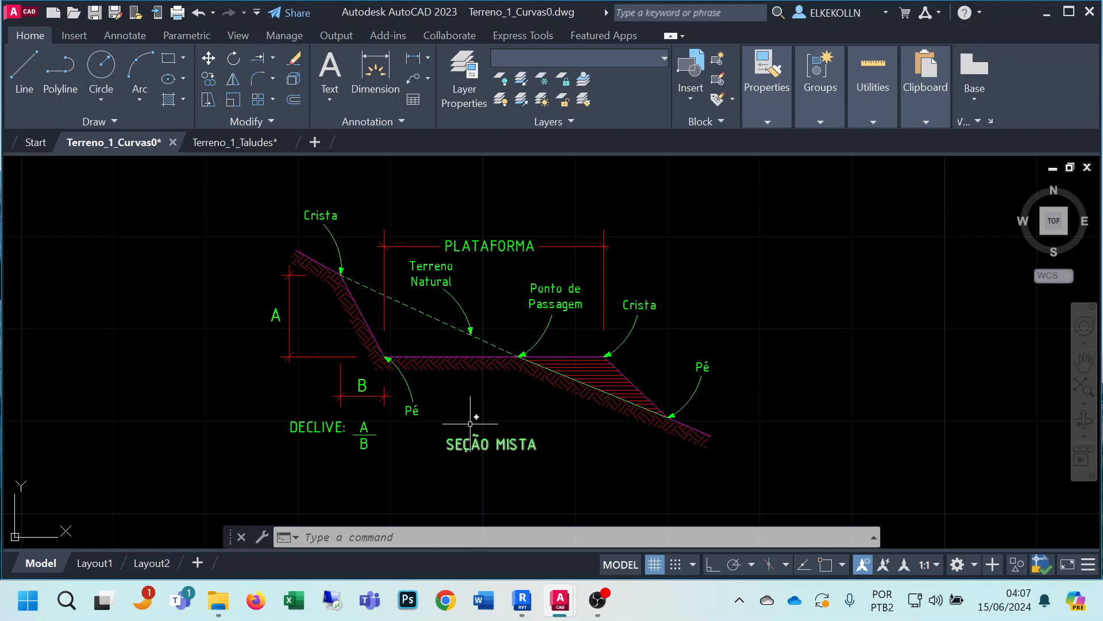
pyautogui.moveTo(468, 420); pyautogui.dragTo(447, 424, button='middle')
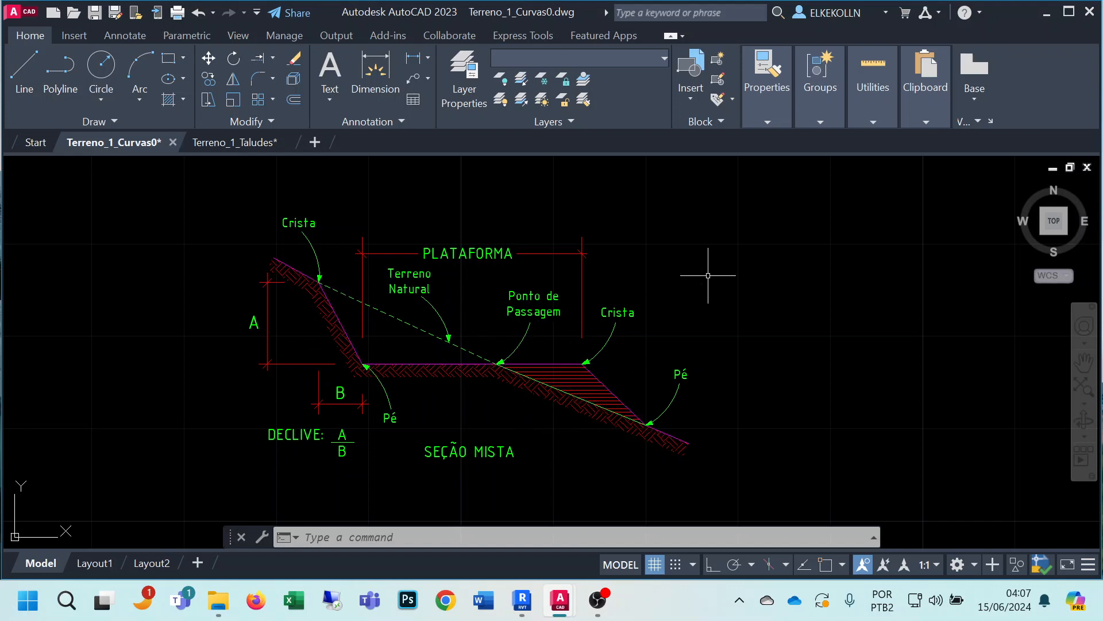
# Compare the platform's cut and fill sides on the contour plan with the crest, toe and passage point in the section diagram.
pyautogui.scroll(-4, 708, 275)
pyautogui.moveTo(771, 270); pyautogui.dragTo(459, 424, button='middle')
pyautogui.scroll(3, 585, 325)
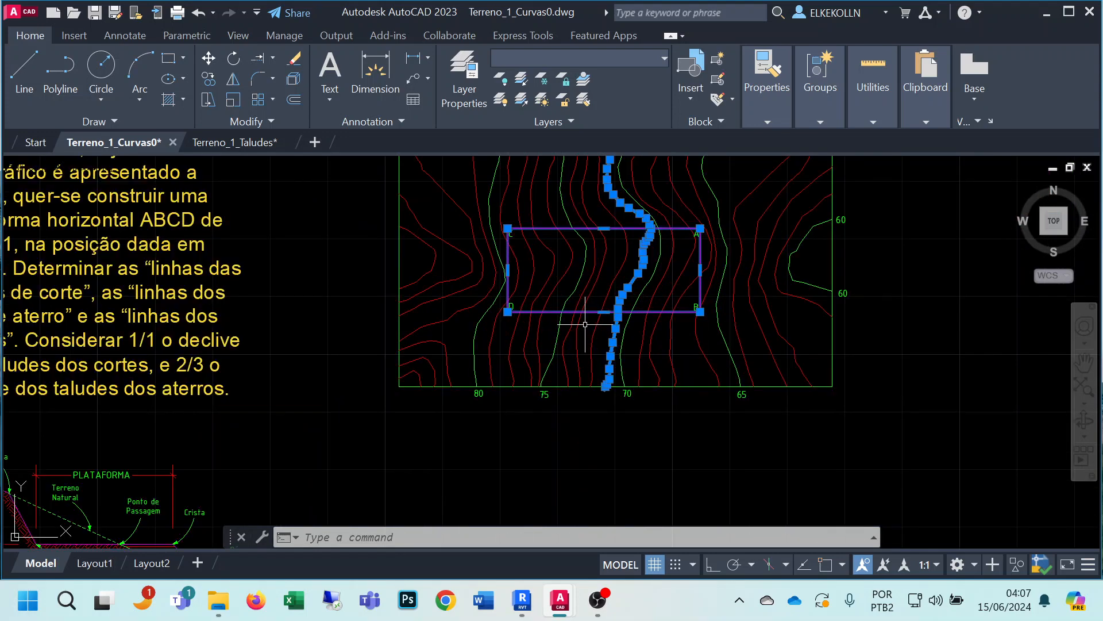
pyautogui.scroll(2, 585, 325)
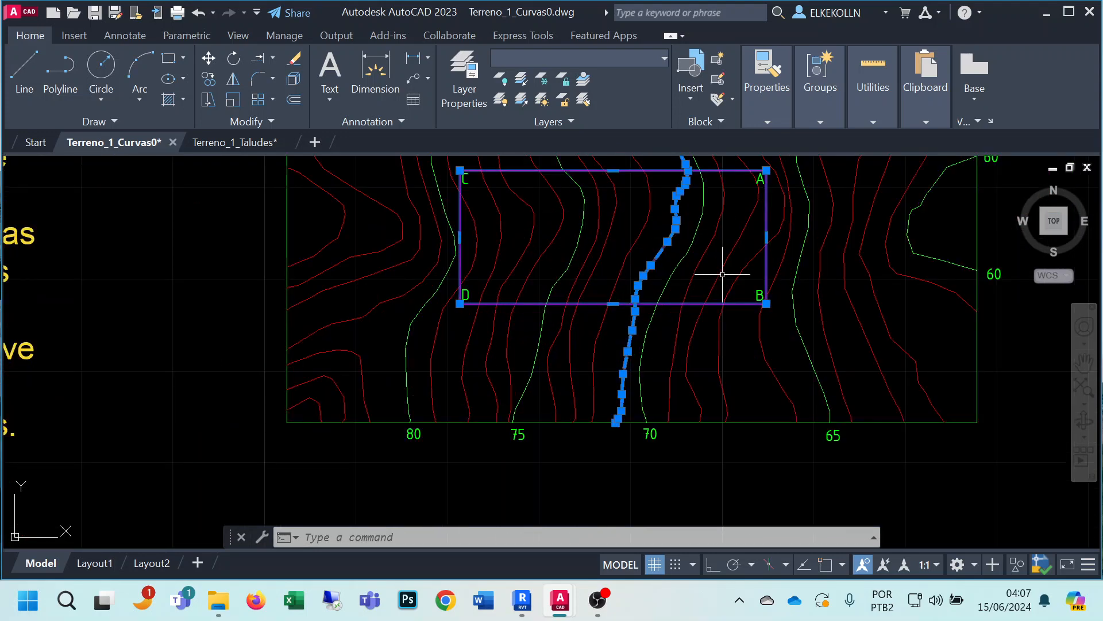
pyautogui.scroll(-2, 572, 344)
pyautogui.moveTo(498, 468); pyautogui.dragTo(843, 284, button='middle')
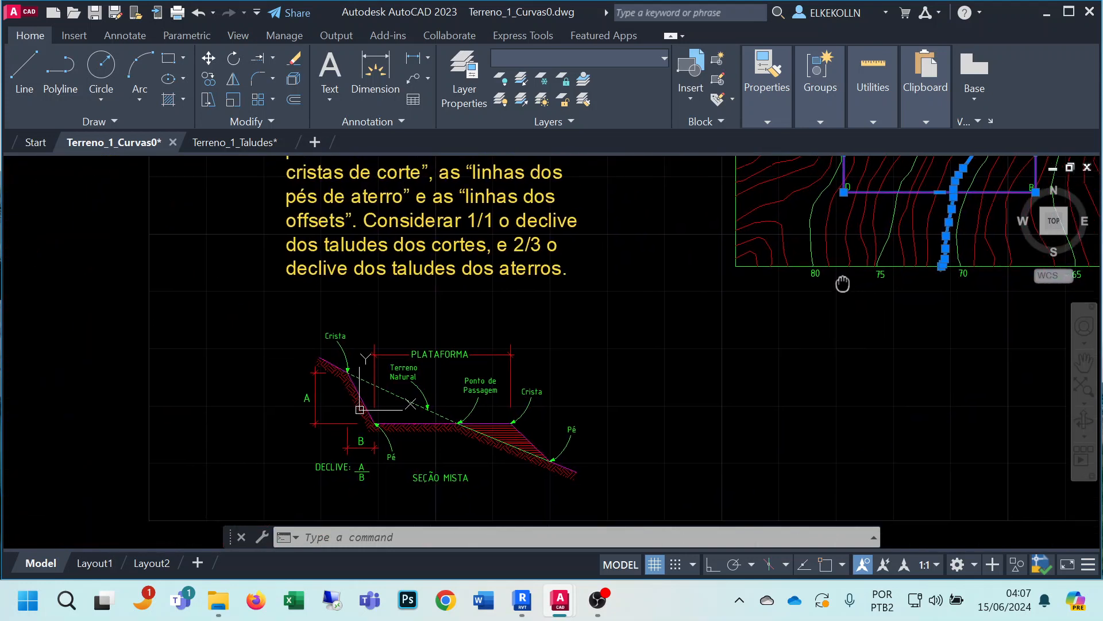
pyautogui.scroll(2, 391, 465)
pyautogui.moveTo(432, 439); pyautogui.dragTo(482, 399, button='middle')
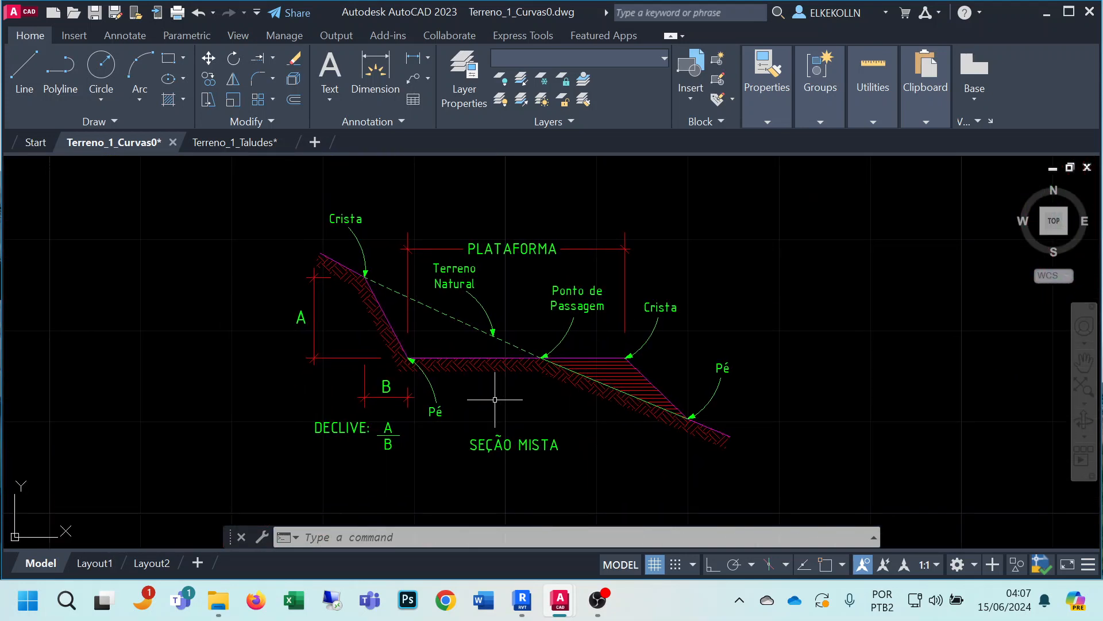
pyautogui.scroll(2, 494, 398)
pyautogui.moveTo(446, 427); pyautogui.dragTo(428, 464, button='middle')
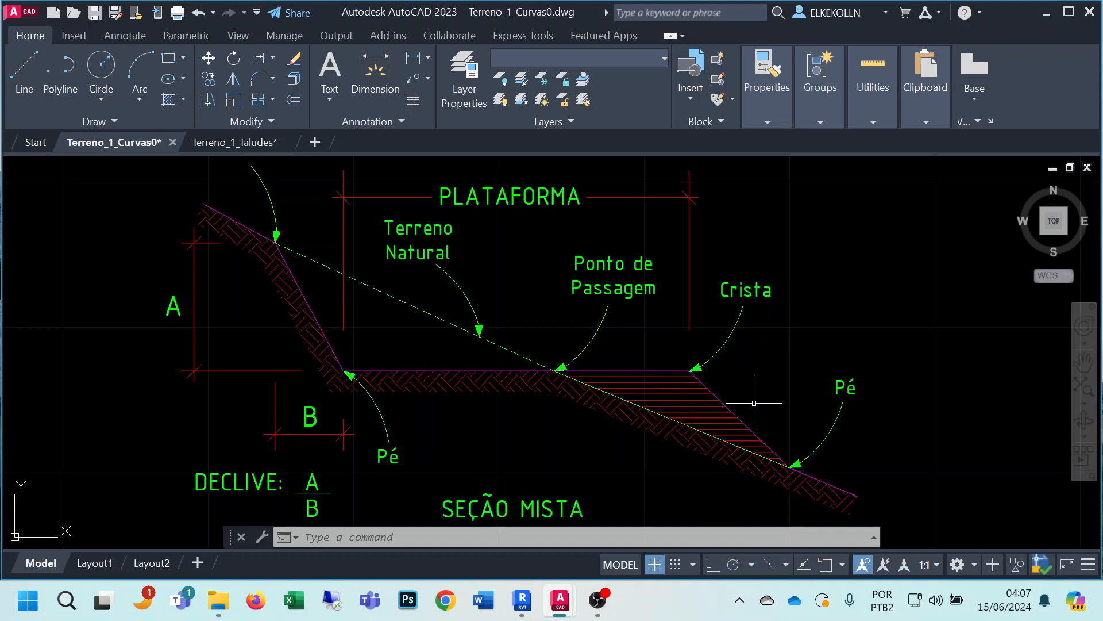
# Examine the crests, toes and passage point of the cut and fill slopes in the mixed-section diagram.
pyautogui.moveTo(754, 404); pyautogui.dragTo(667, 354, button='middle')
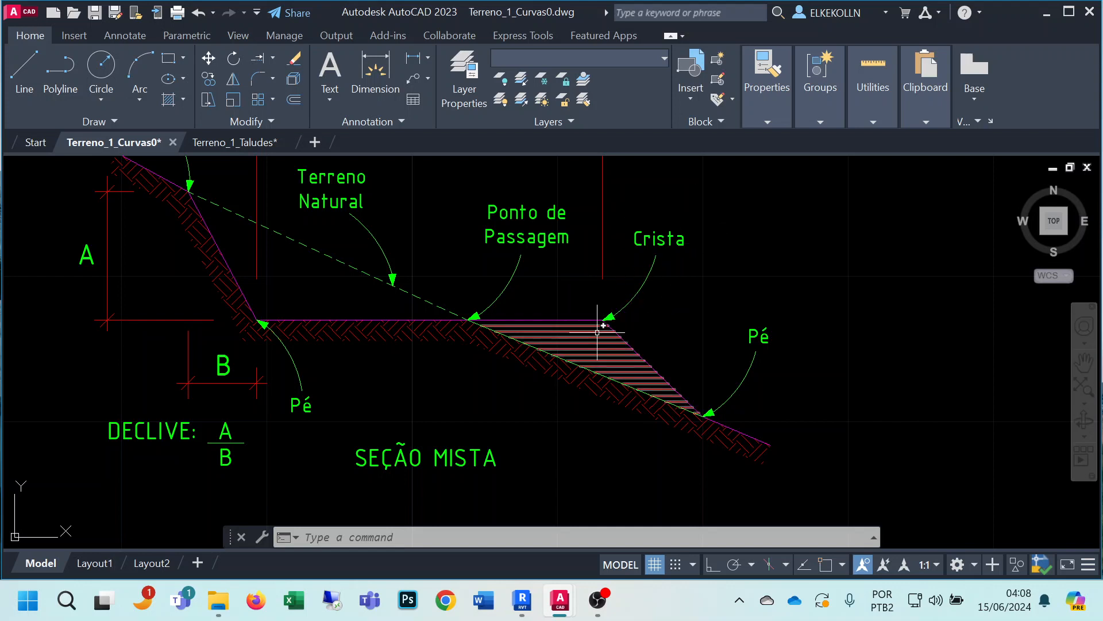
pyautogui.moveTo(406, 365); pyautogui.dragTo(609, 431, button='middle')
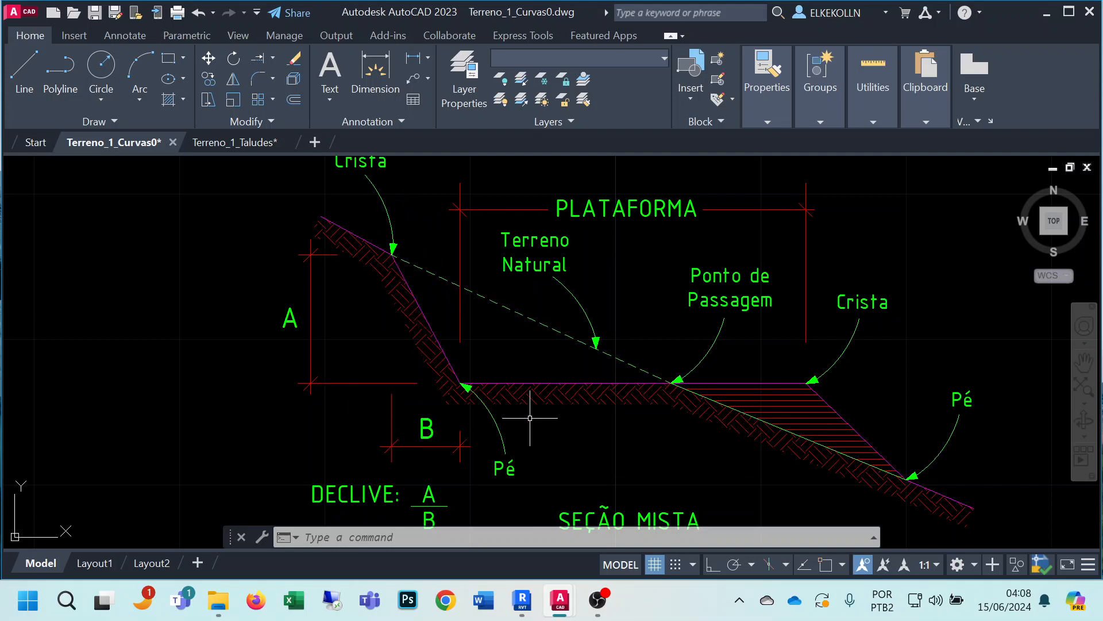
pyautogui.moveTo(433, 321); pyautogui.dragTo(387, 345, button='middle')
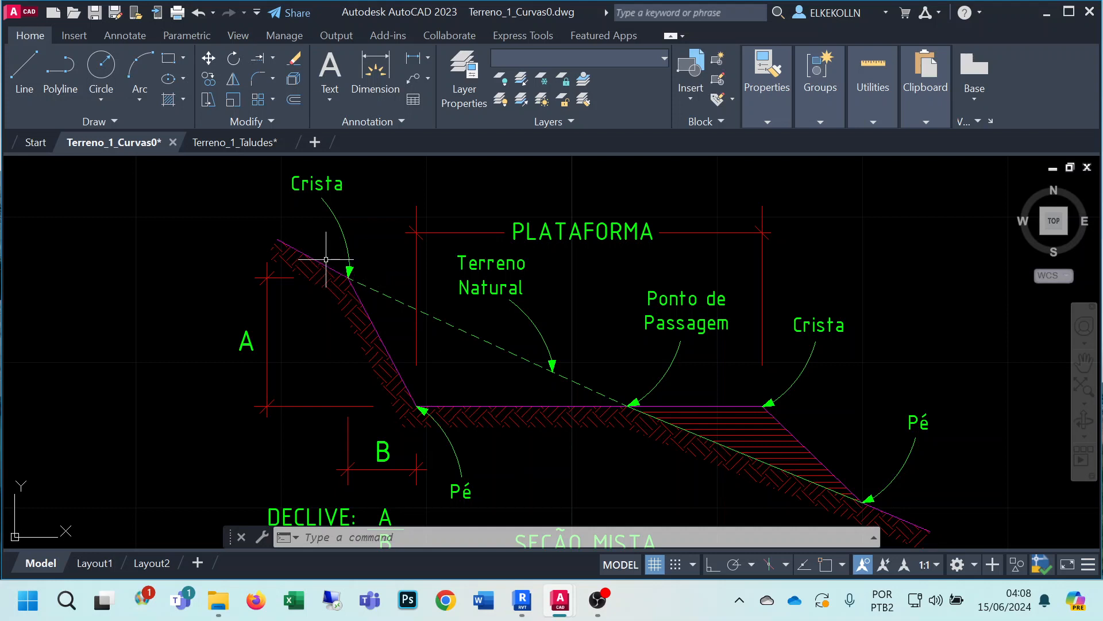
pyautogui.scroll(-2, 432, 330)
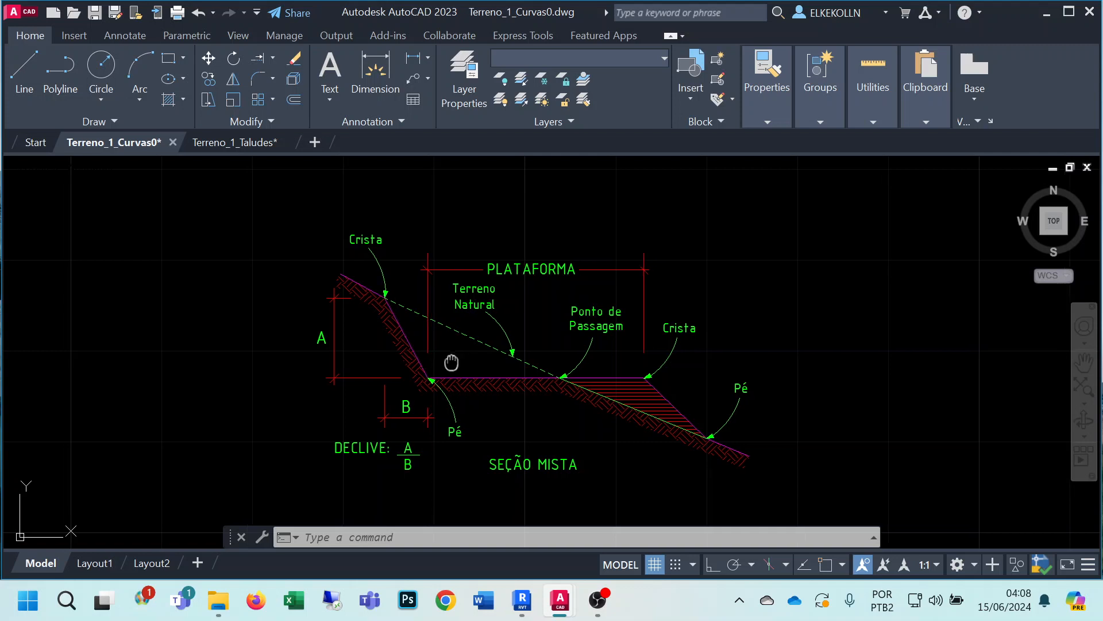
pyautogui.moveTo(450, 359); pyautogui.dragTo(583, 351, button='middle')
pyautogui.scroll(-2, 583, 352)
pyautogui.moveTo(583, 275); pyautogui.dragTo(538, 333, button='middle')
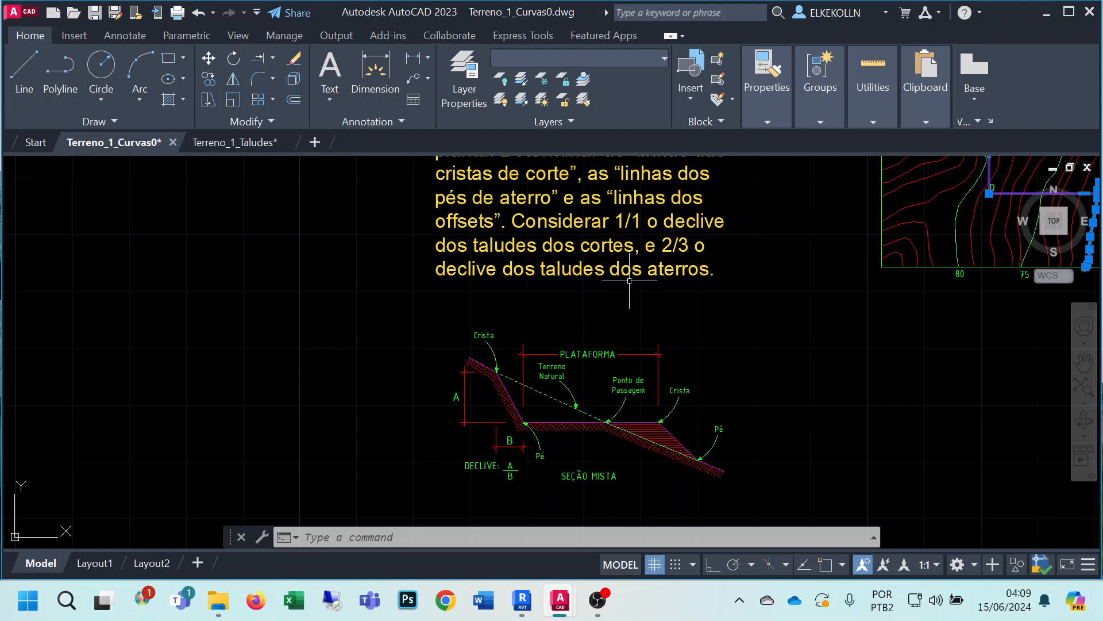
# Study the A/B slope definition in the section diagram against the cut slope of 1/1 given in the statement.
pyautogui.scroll(2, 512, 441)
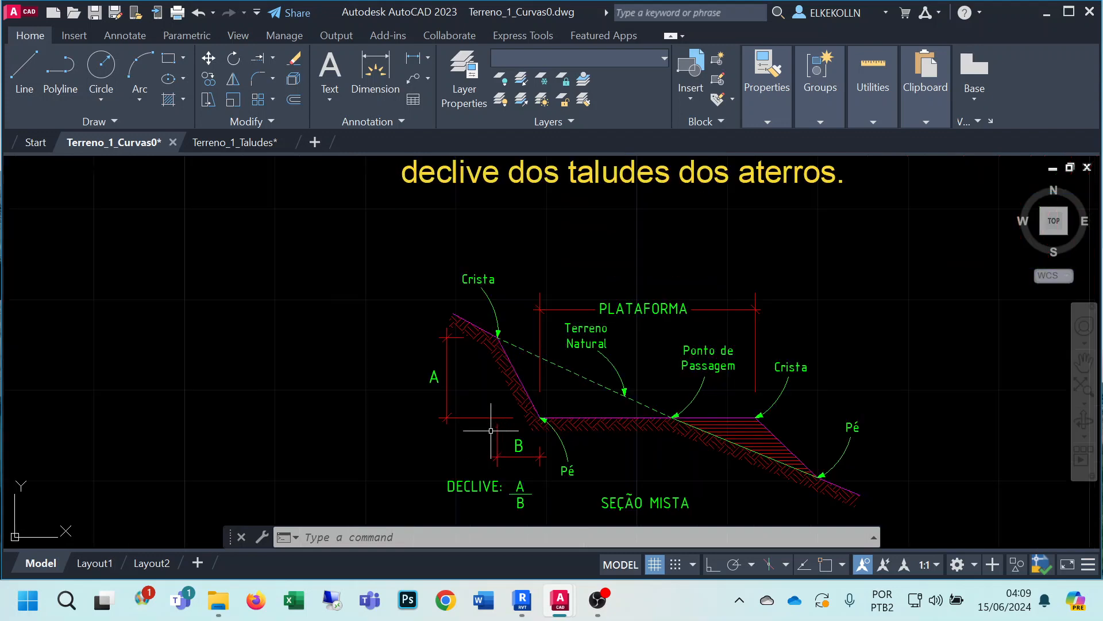
pyautogui.moveTo(515, 443); pyautogui.dragTo(477, 398, button='middle')
pyautogui.scroll(2, 477, 398)
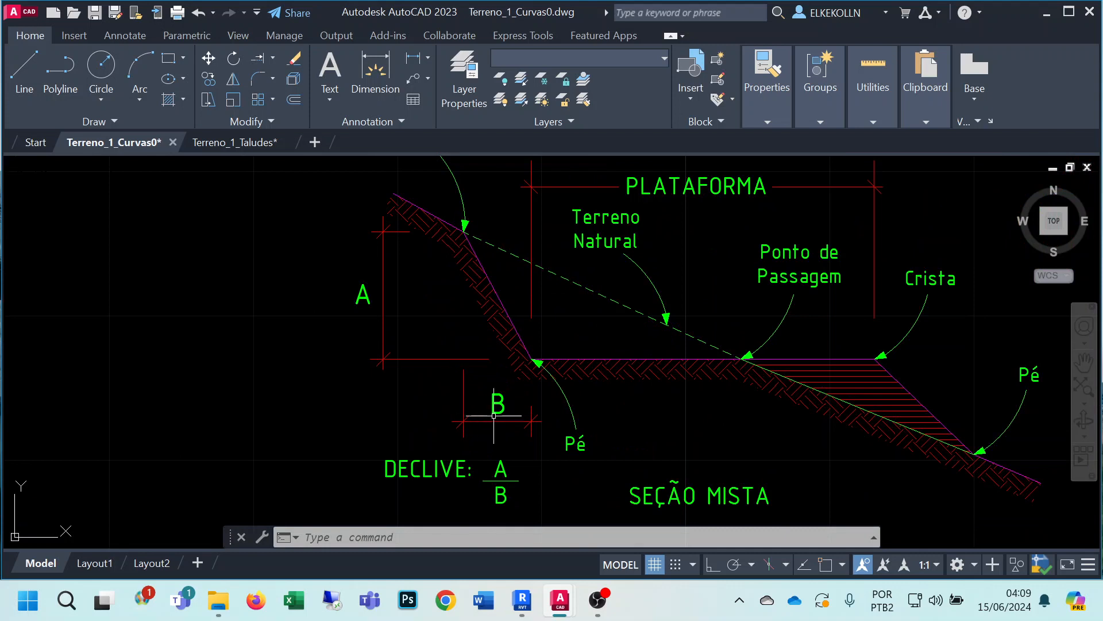
pyautogui.moveTo(501, 457); pyautogui.dragTo(473, 414, button='middle')
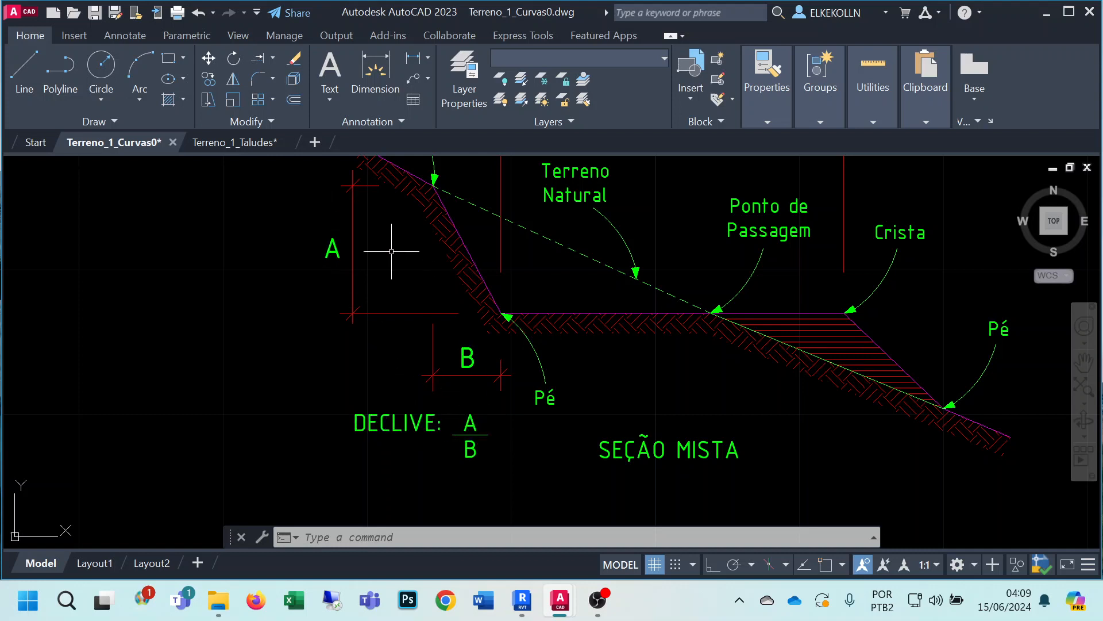
pyautogui.moveTo(381, 259); pyautogui.dragTo(372, 296, button='middle')
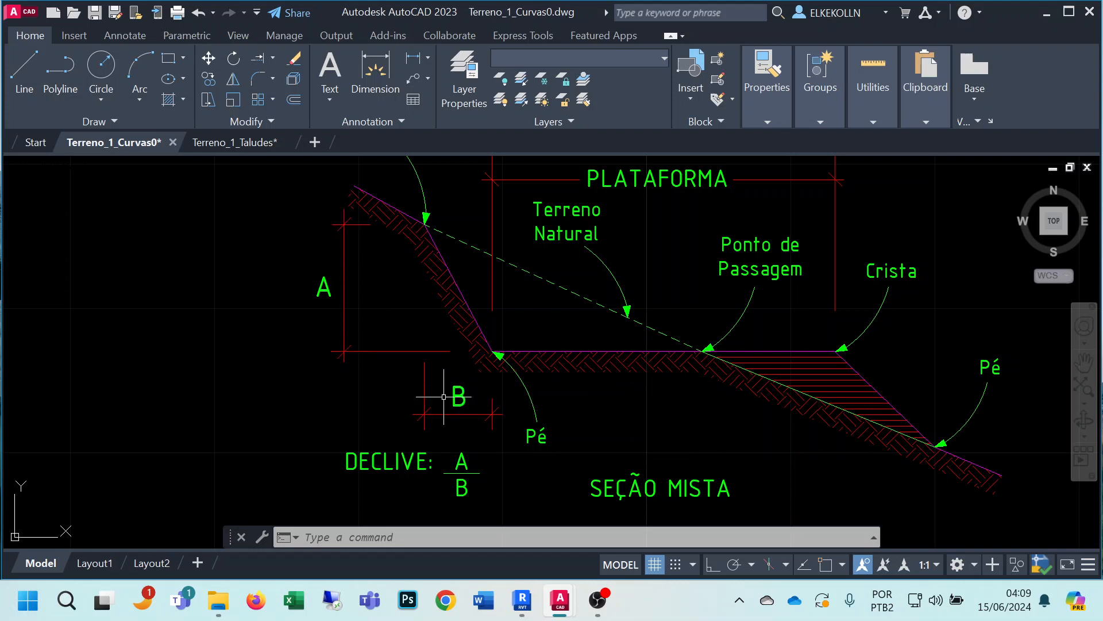
pyautogui.scroll(-2, 522, 346)
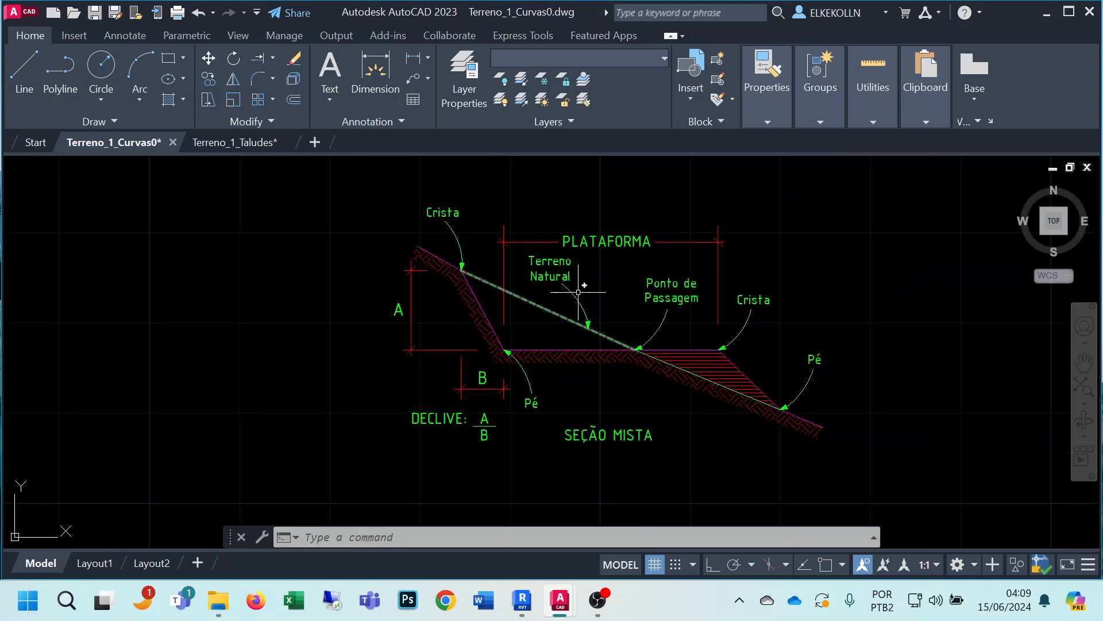
pyautogui.moveTo(579, 294); pyautogui.dragTo(563, 452, button='middle')
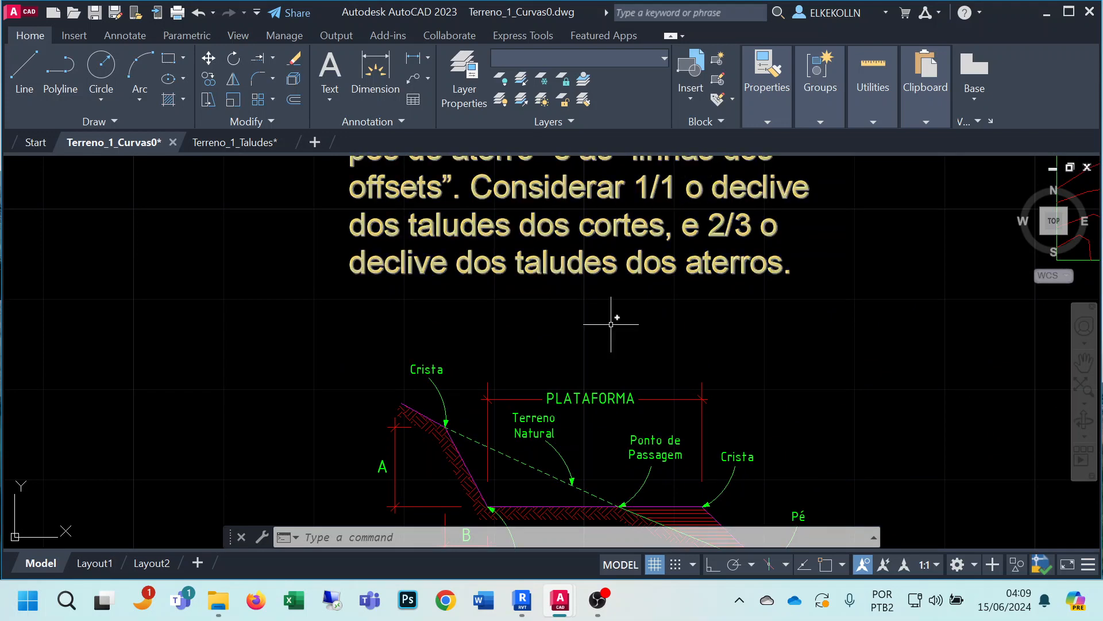
pyautogui.moveTo(423, 476); pyautogui.dragTo(418, 382, button='middle')
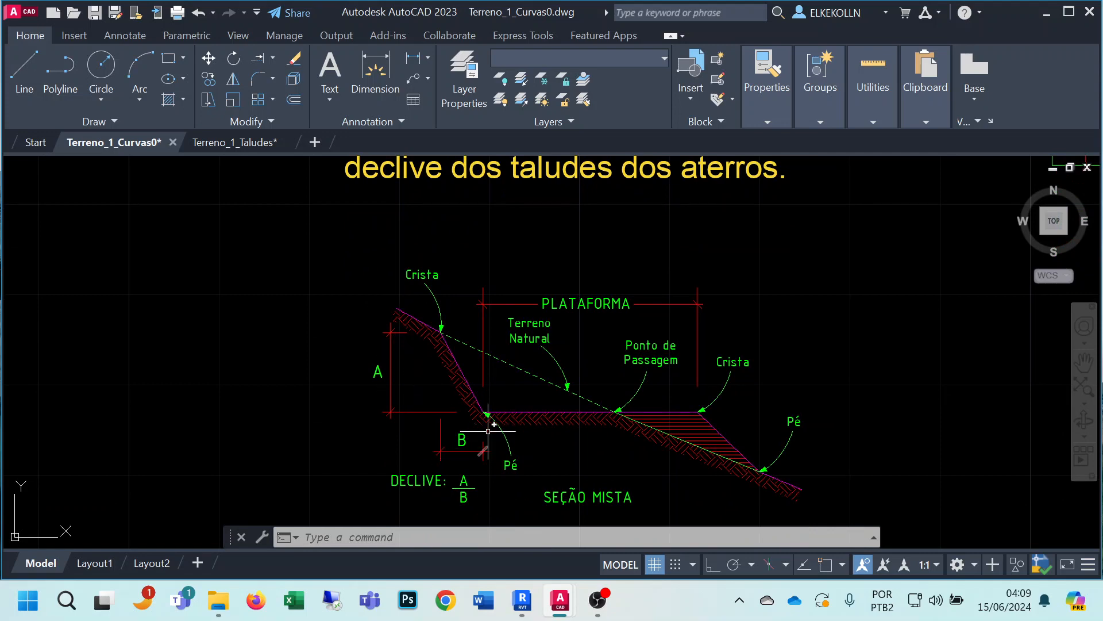
# Clear the selection and compare platform ABCD on the contour plan with the platform in the mixed-section diagram.
pyautogui.scroll(-4, 523, 387)
pyautogui.moveTo(736, 360); pyautogui.dragTo(505, 443, button='middle')
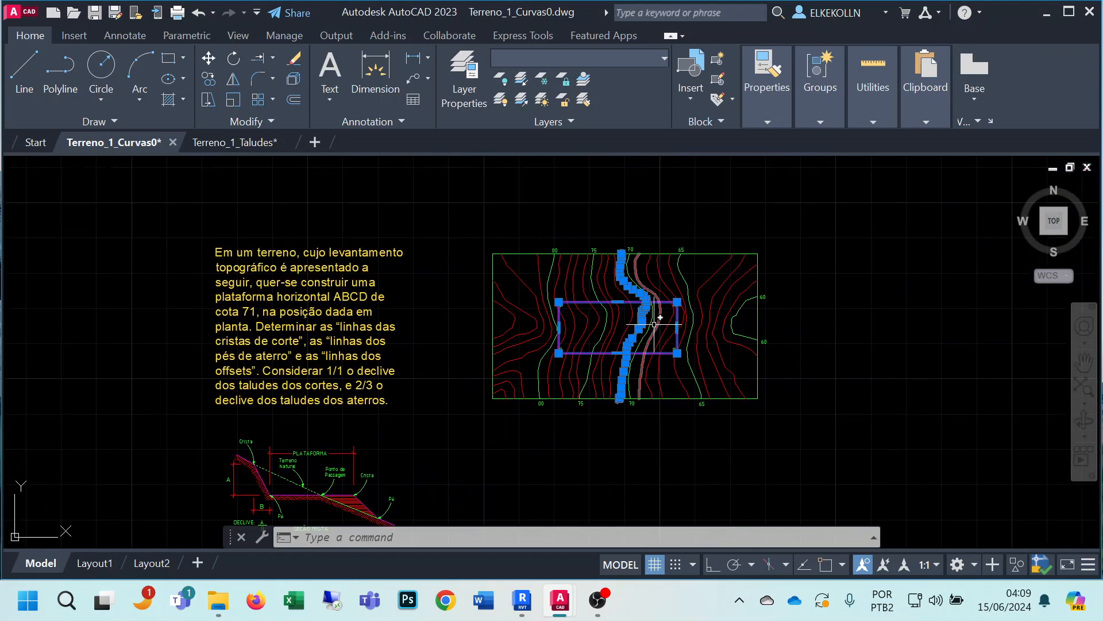
pyautogui.scroll(4, 583, 309)
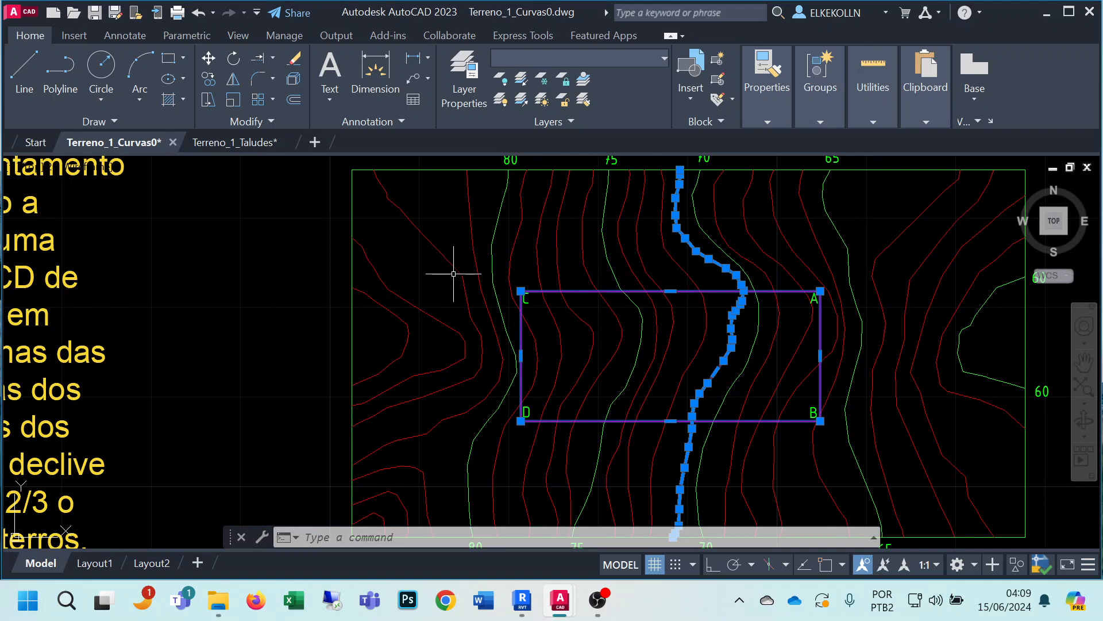
pyautogui.press('Escape')
pyautogui.scroll(3, 545, 354)
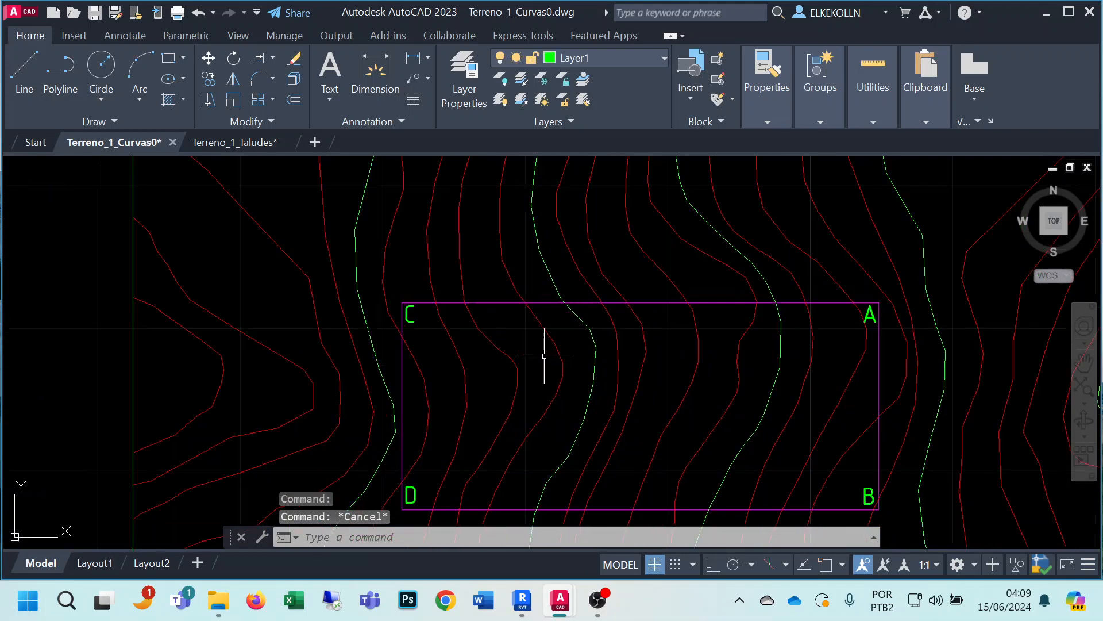
pyautogui.moveTo(605, 361); pyautogui.dragTo(553, 336, button='middle')
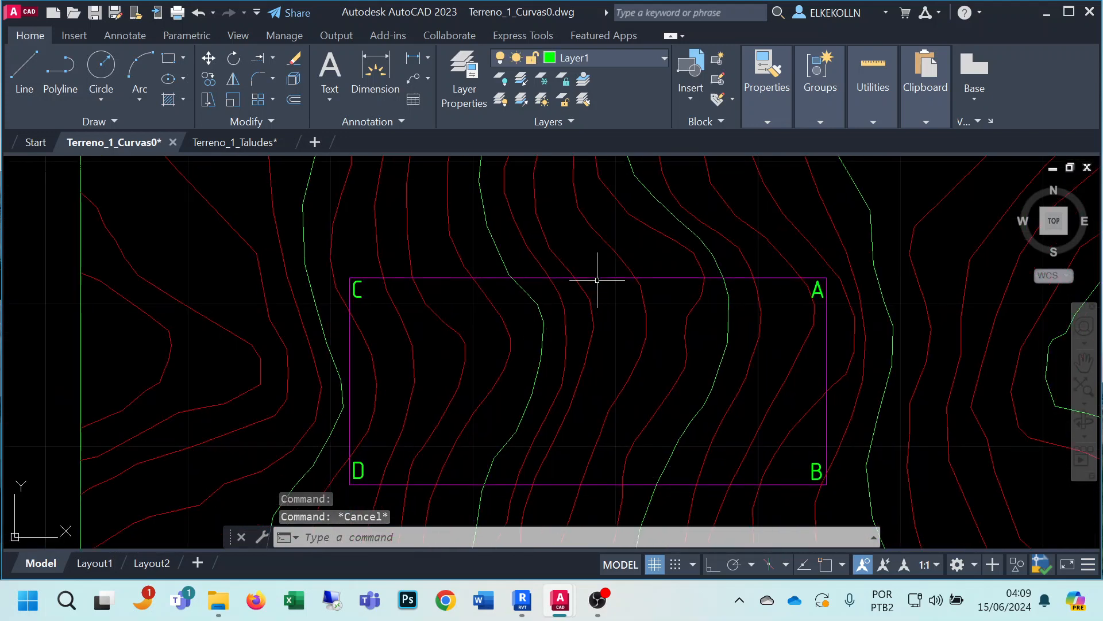
pyautogui.scroll(-4, 626, 308)
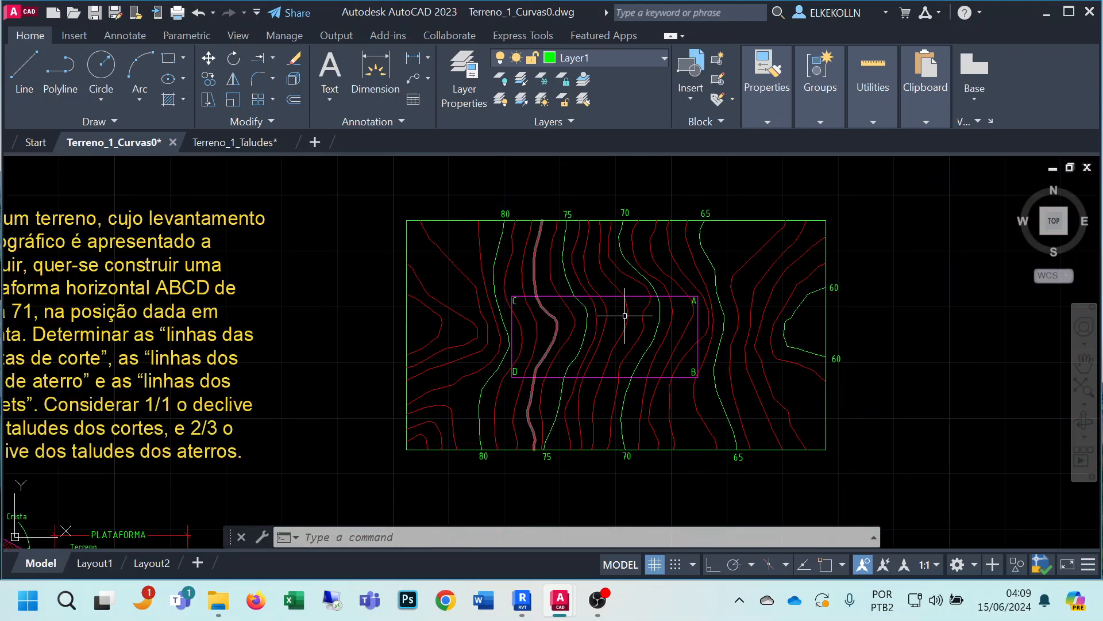
pyautogui.moveTo(500, 424); pyautogui.dragTo(978, 300, button='middle')
pyautogui.moveTo(578, 488); pyautogui.dragTo(548, 425, button='middle')
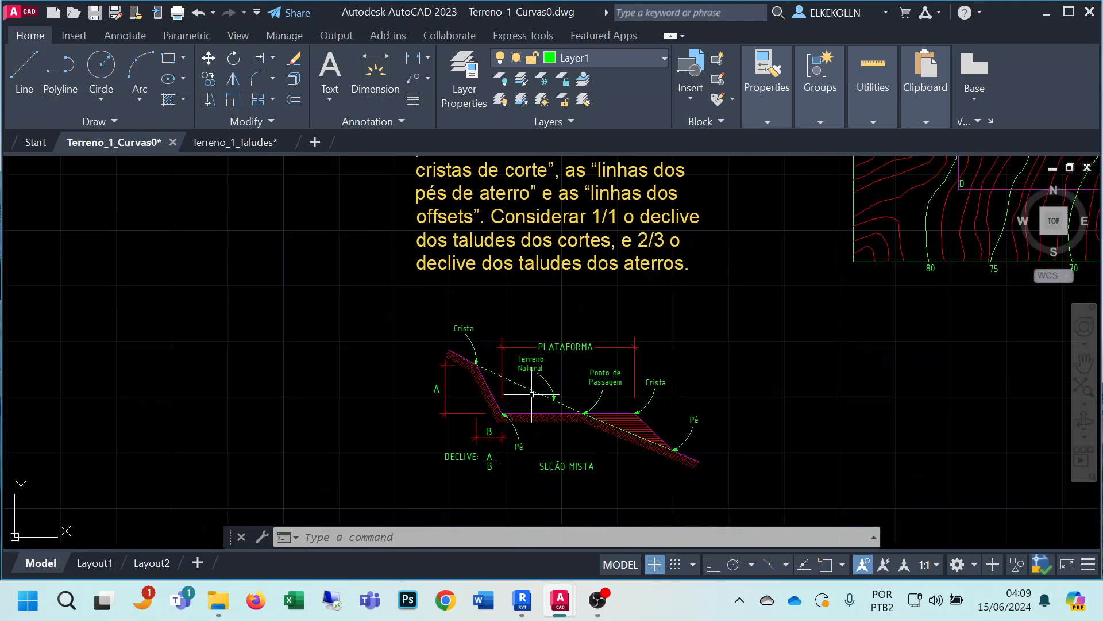
pyautogui.scroll(2, 498, 418)
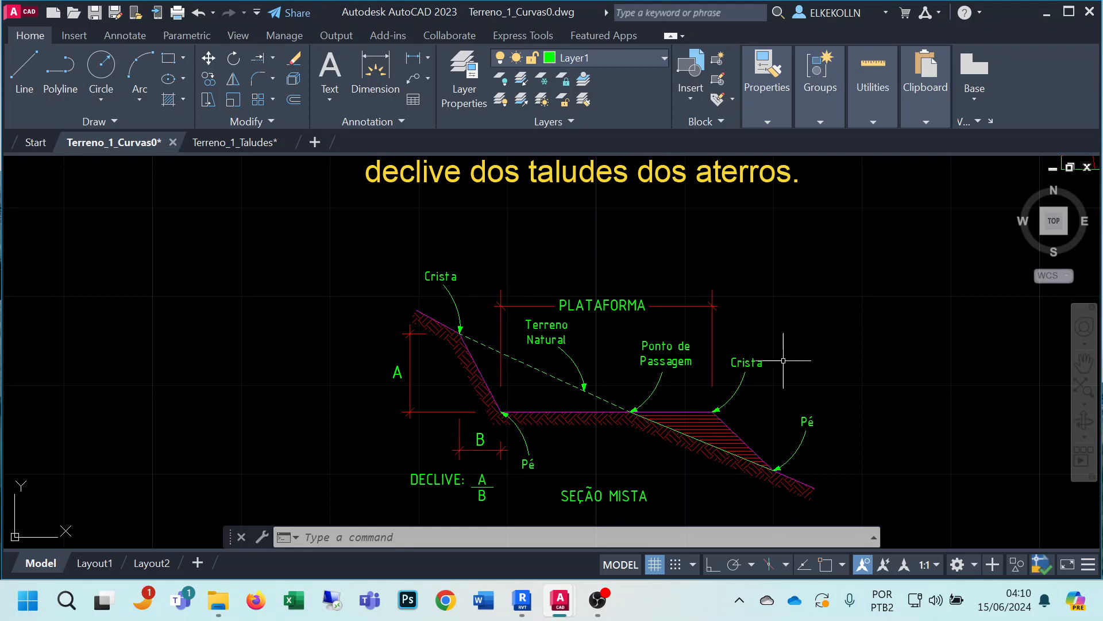
# Offset the platform ABCD outline outward by 1 on the contour plan.
pyautogui.scroll(-2, 783, 359)
pyautogui.moveTo(876, 323); pyautogui.dragTo(308, 502, button='middle')
pyautogui.scroll(3, 530, 316)
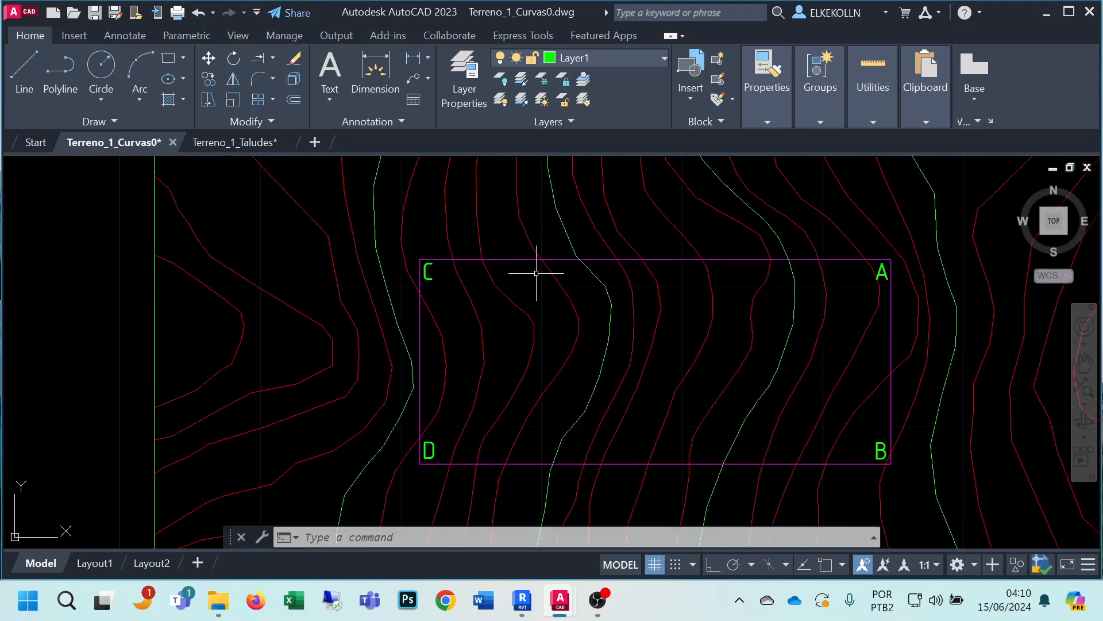
pyautogui.click(293, 99)
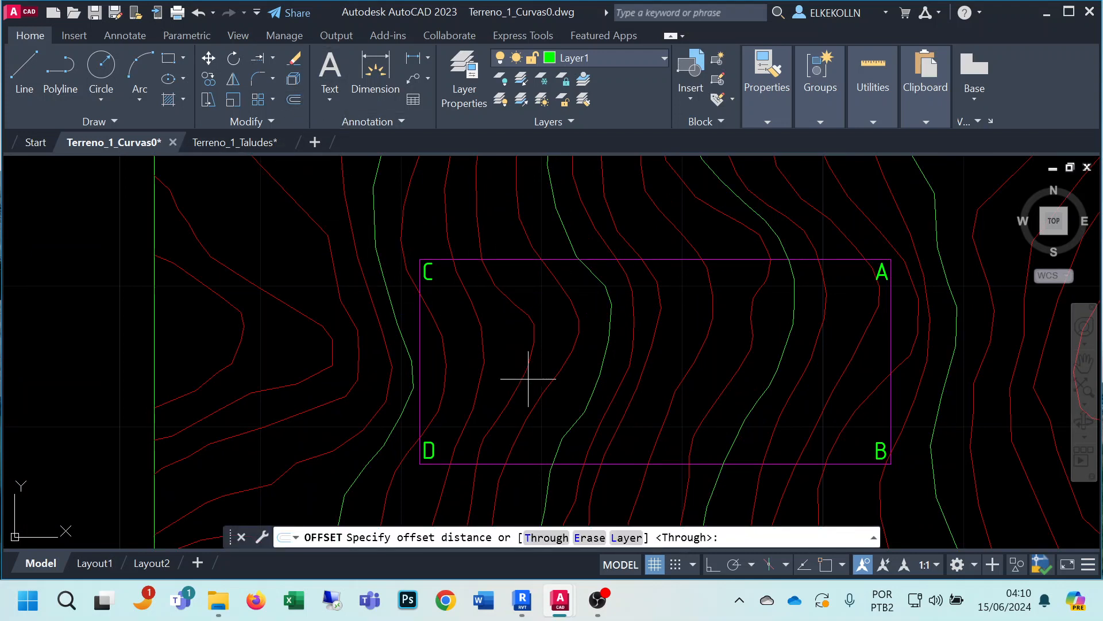
pyautogui.press('Return')
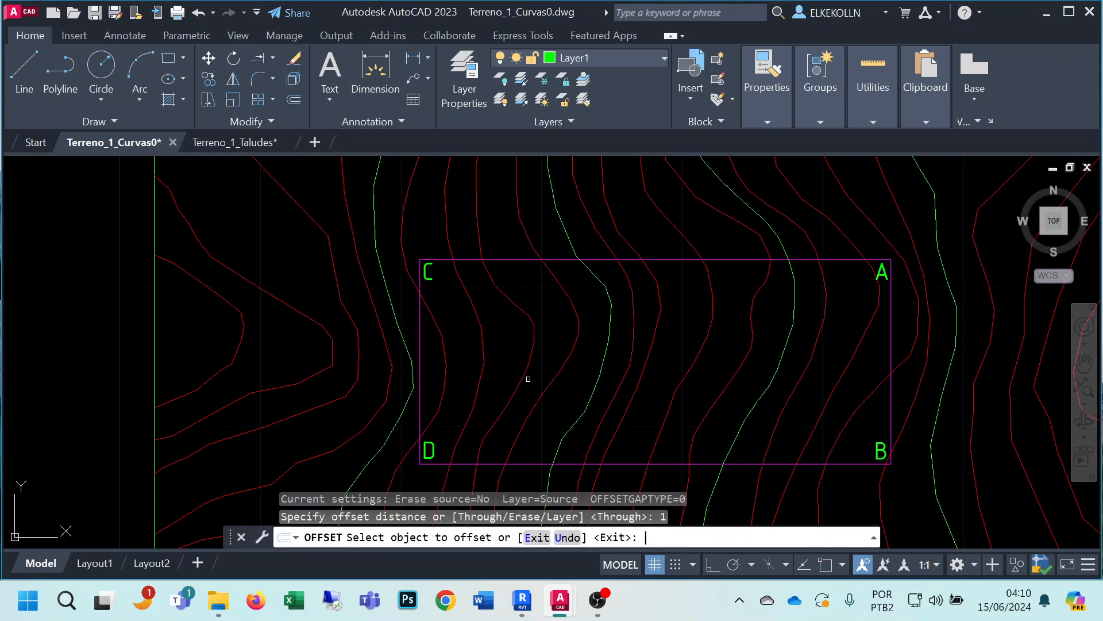
pyautogui.click(598, 259)
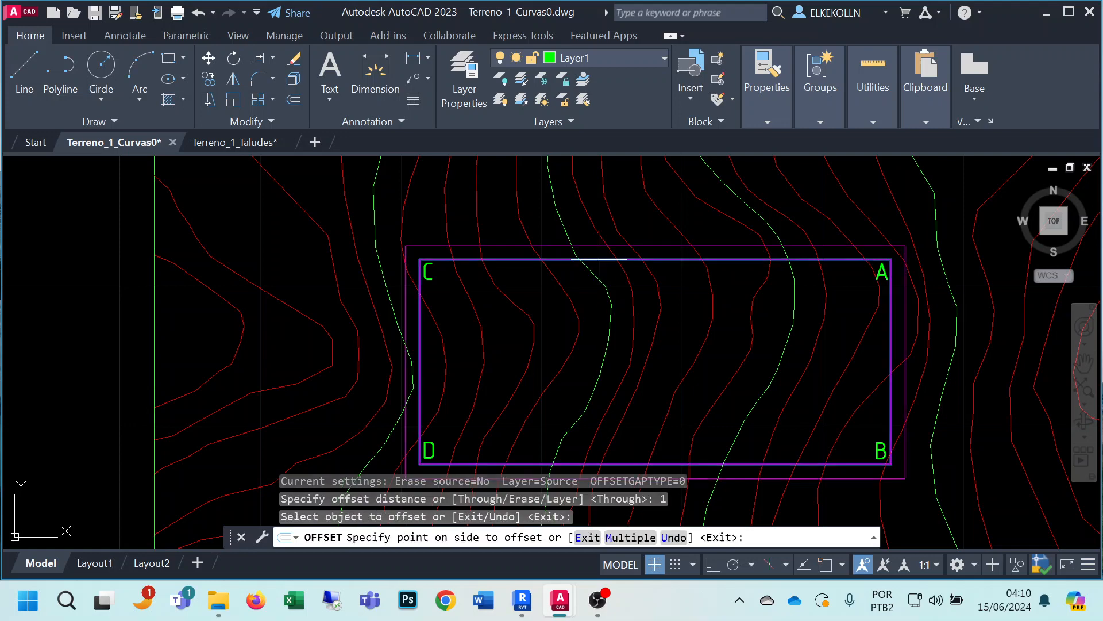
pyautogui.click(591, 218)
pyautogui.press('Return')
pyautogui.scroll(-4, 657, 353)
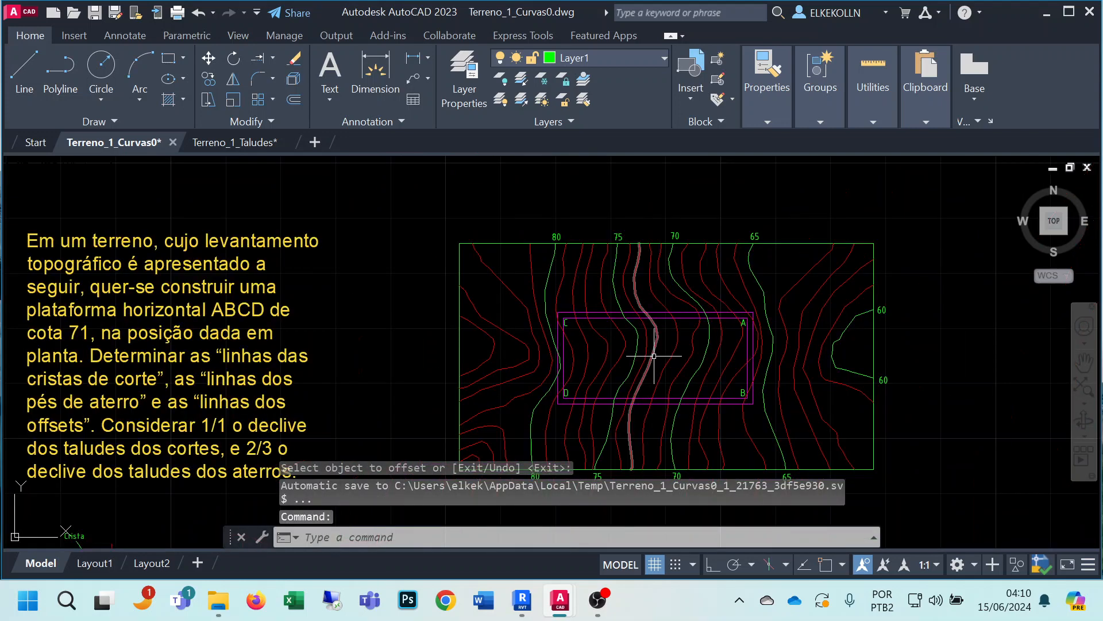
# Trim the outer offset outline at the 71 contour, removing its portion on the fill side around A and B.
pyautogui.scroll(2, 635, 332)
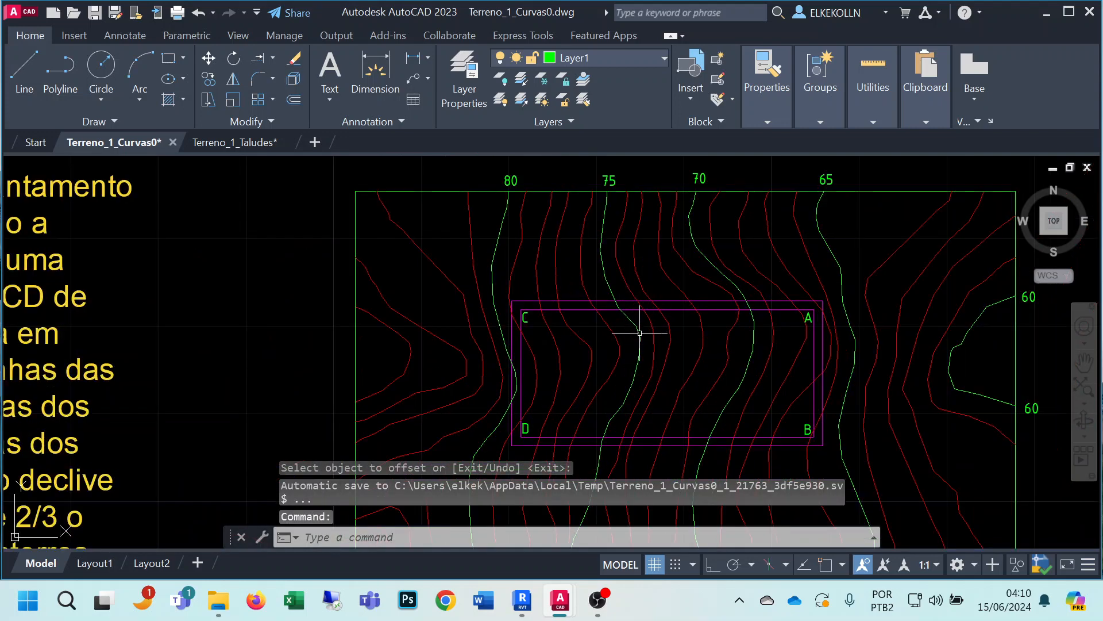
pyautogui.click(742, 325)
pyautogui.moveTo(670, 345); pyautogui.dragTo(539, 346, button='middle')
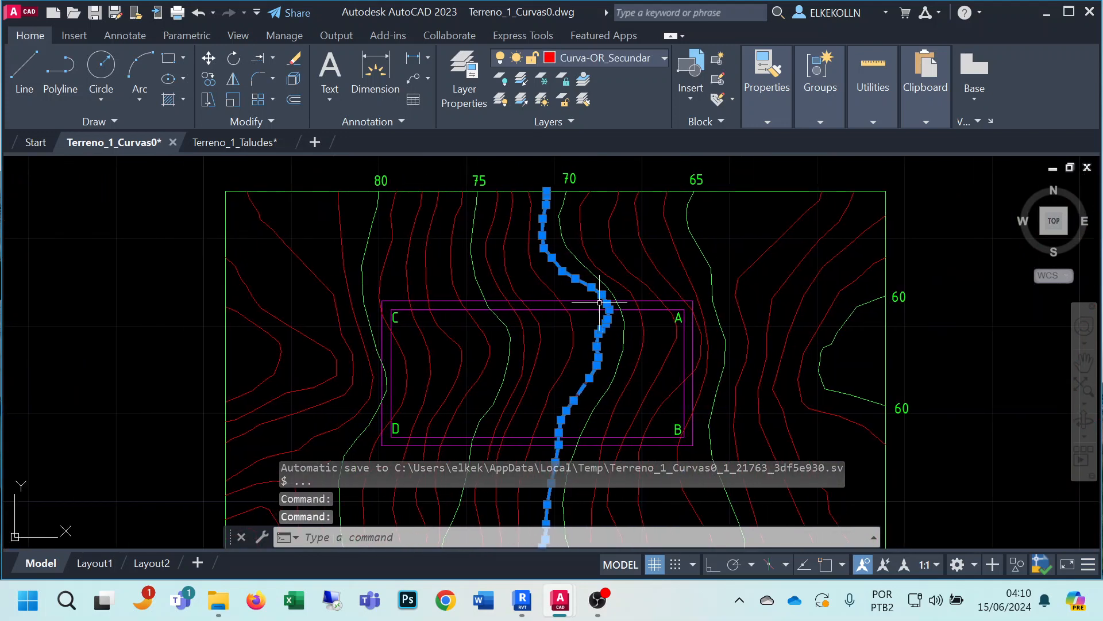
pyautogui.scroll(5, 599, 303)
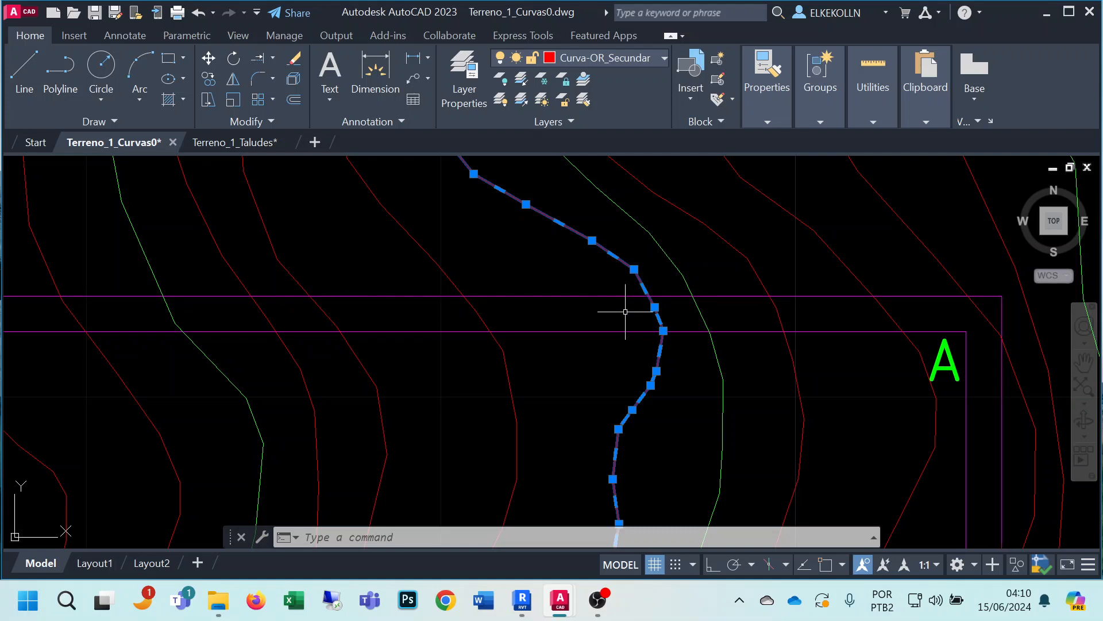
pyautogui.click(272, 60)
pyautogui.click(273, 92)
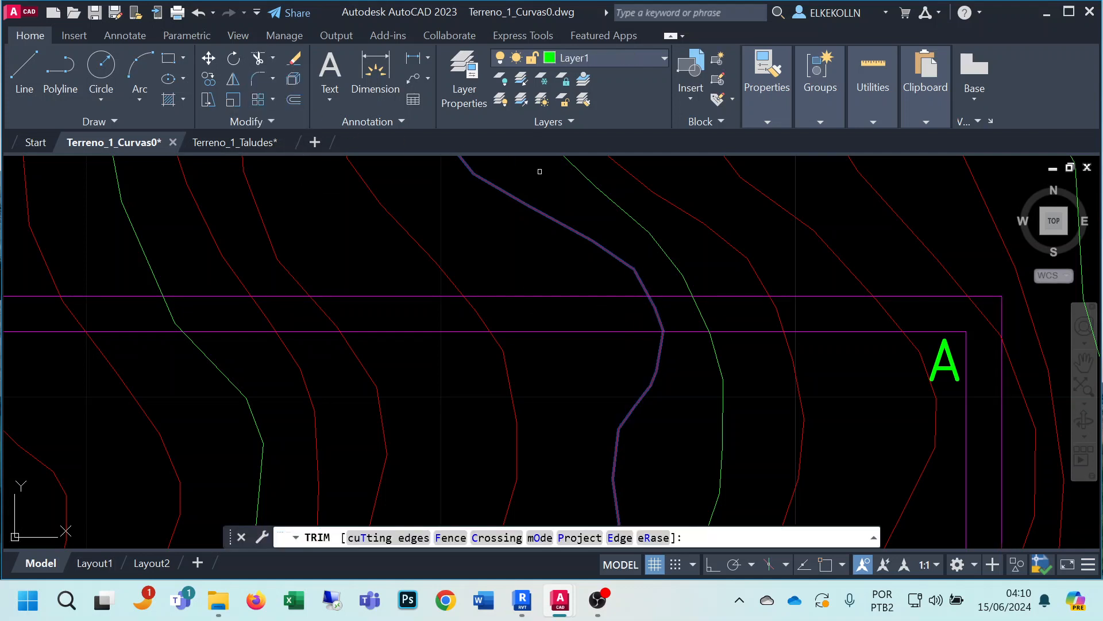
pyautogui.click(674, 297)
pyautogui.scroll(-3, 675, 335)
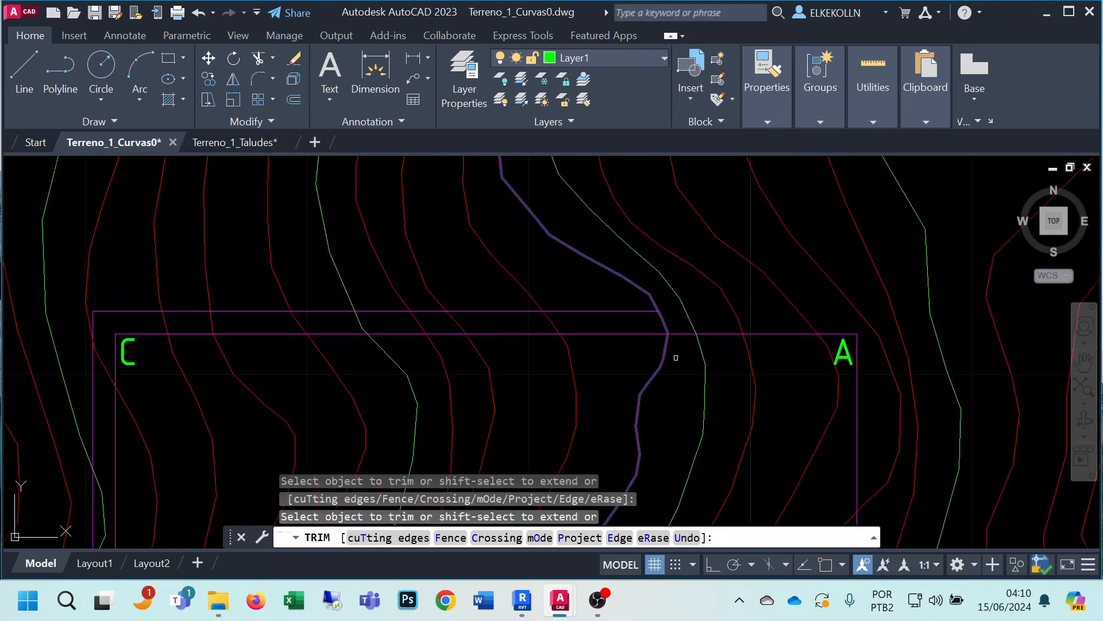
pyautogui.press('Return')
pyautogui.moveTo(702, 423)
pyautogui.mouseDown(button='middle')
pyautogui.moveTo(707, 246)
pyautogui.moveTo(756, 233)
pyautogui.mouseUp(button='middle')
pyautogui.scroll(-2, 726, 300)
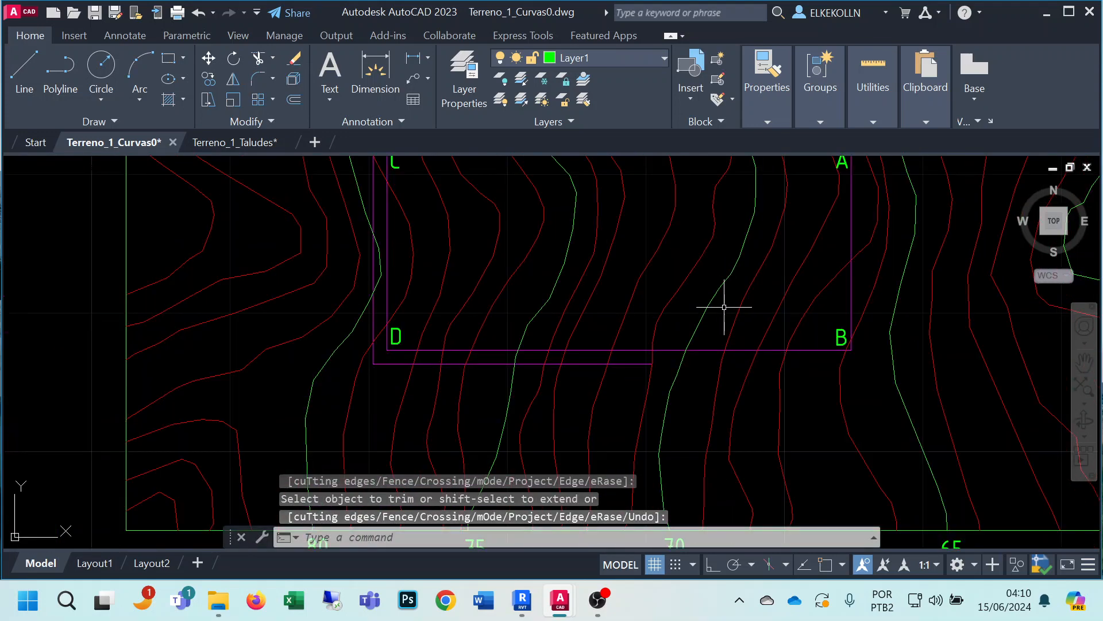
# Trim both open ends of the outer offset outline back to the 72 contour, keeping the part around C and D.
pyautogui.moveTo(678, 322); pyautogui.dragTo(665, 404, button='middle')
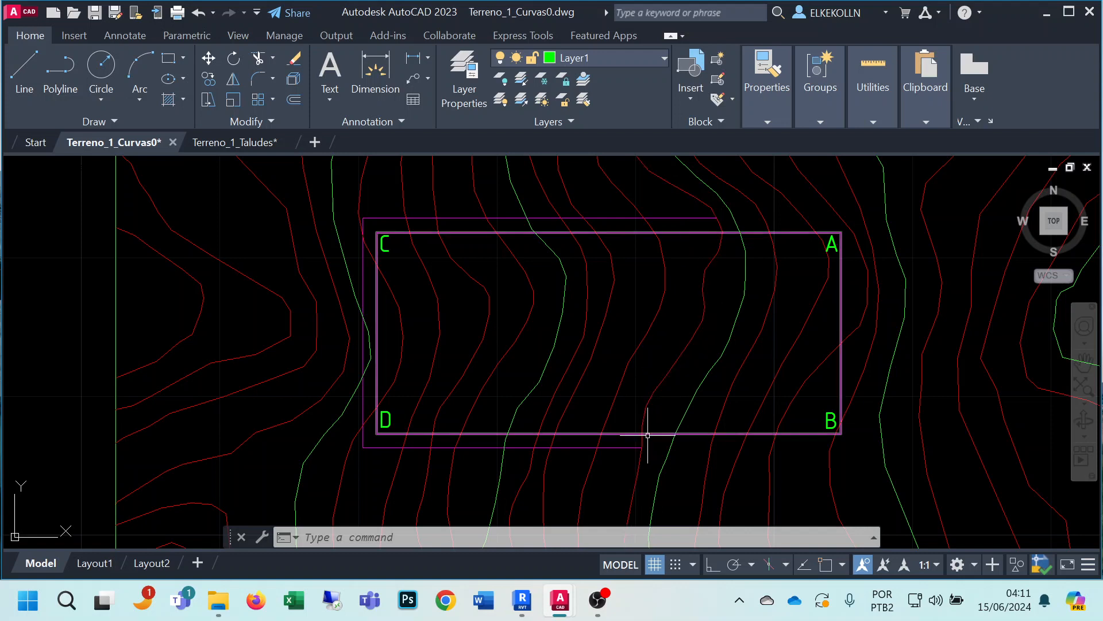
pyautogui.moveTo(712, 278); pyautogui.dragTo(698, 460, button='middle')
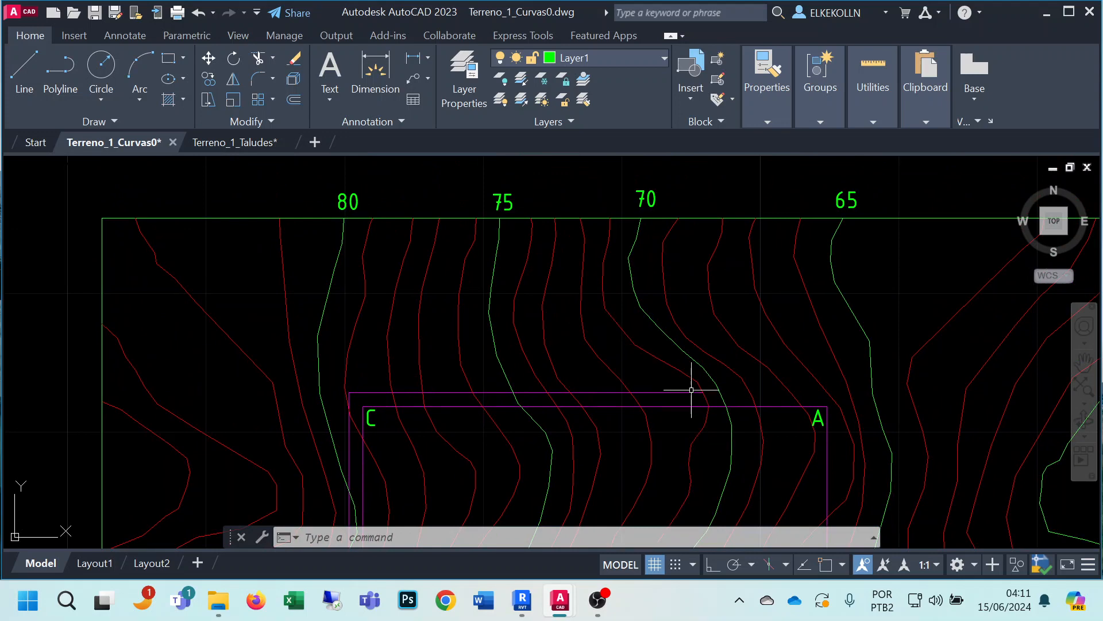
pyautogui.click(258, 58)
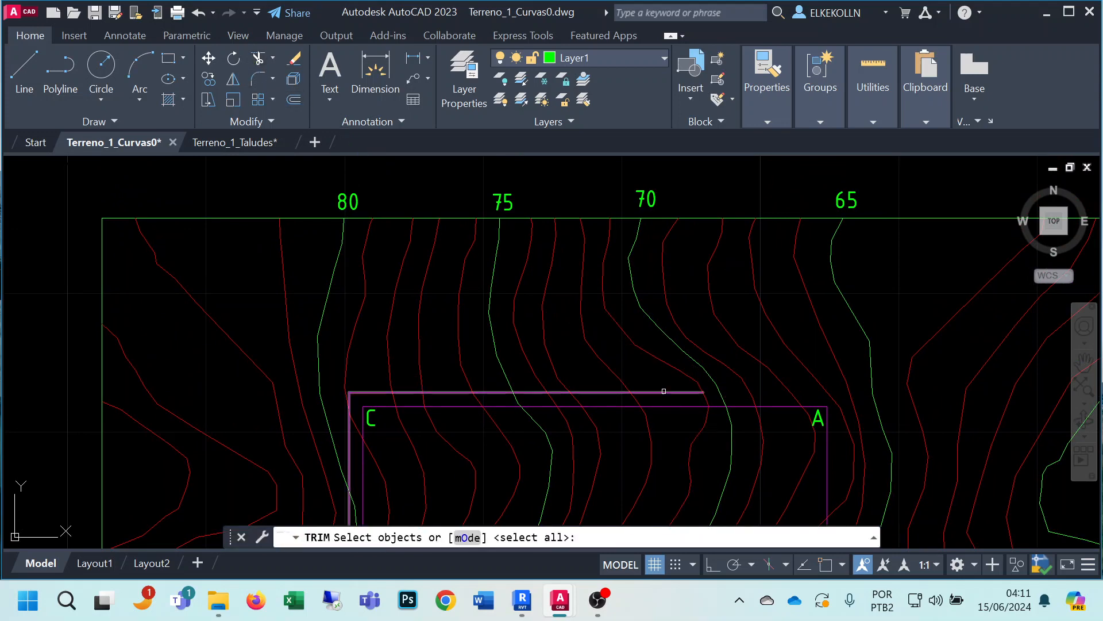
pyautogui.click(621, 384)
pyautogui.press('Return')
pyautogui.click(649, 391)
pyautogui.moveTo(667, 434); pyautogui.dragTo(698, 219, button='middle')
pyautogui.click(652, 407)
pyautogui.click(633, 407)
pyautogui.press('Return')
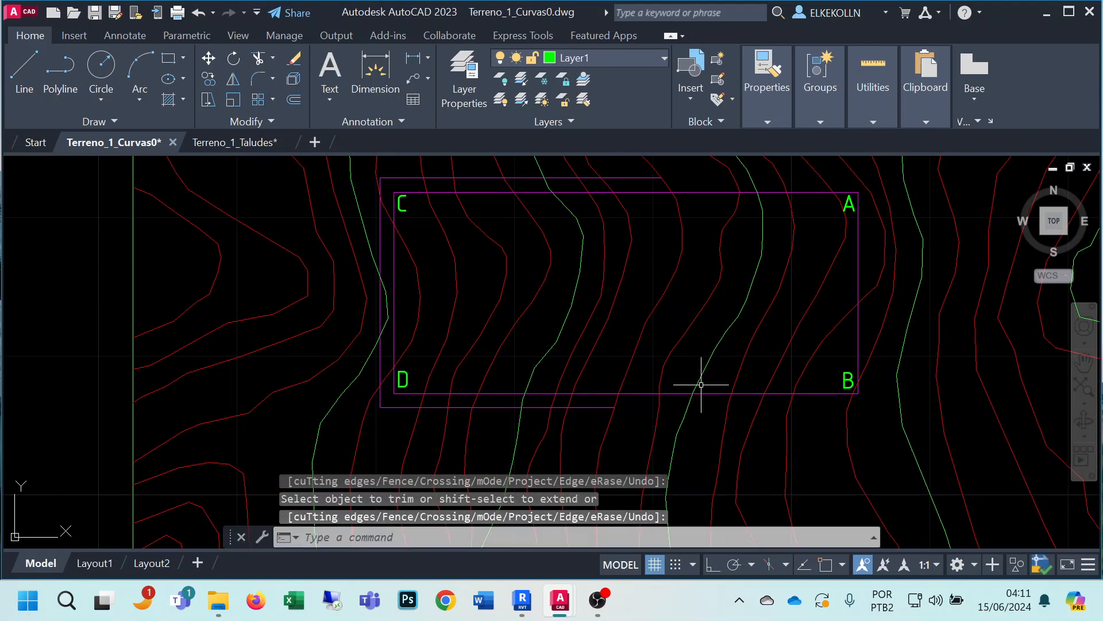
# Highlight the 71 and 72 contours and the first cut offset line to compare them, and clear the selection.
pyautogui.moveTo(718, 320); pyautogui.dragTo(716, 364, button='middle')
pyautogui.click(714, 328)
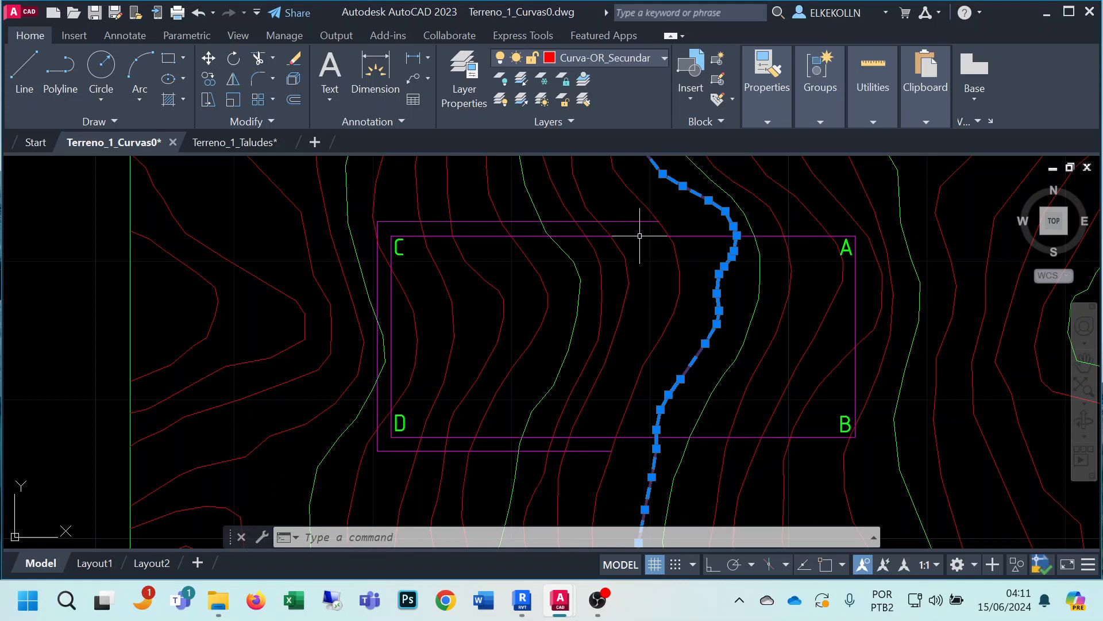
pyautogui.click(679, 268)
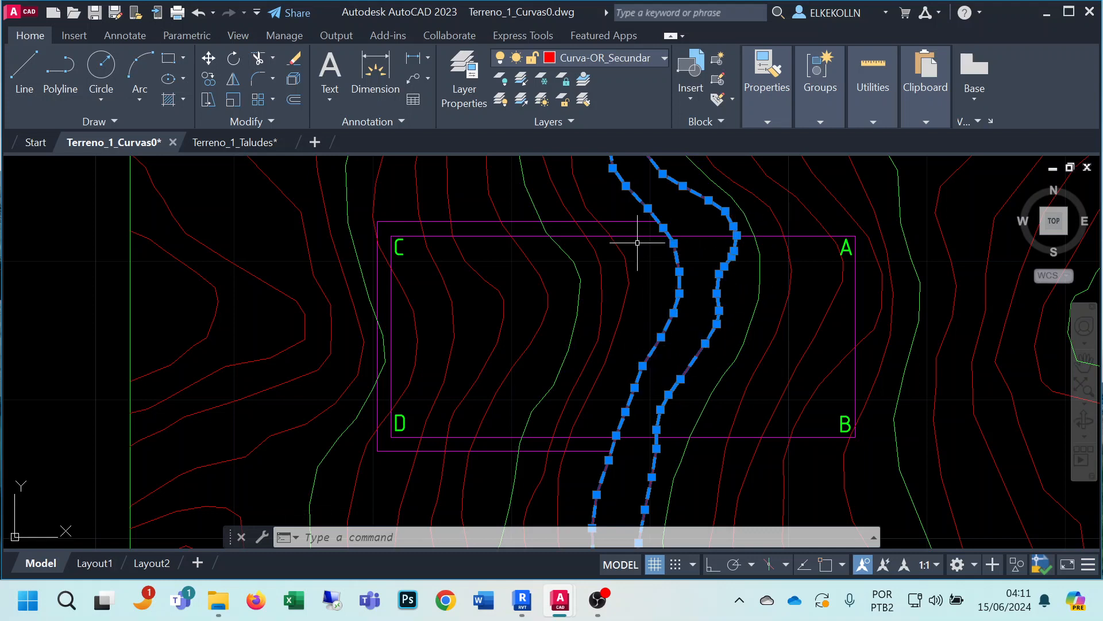
pyautogui.click(616, 222)
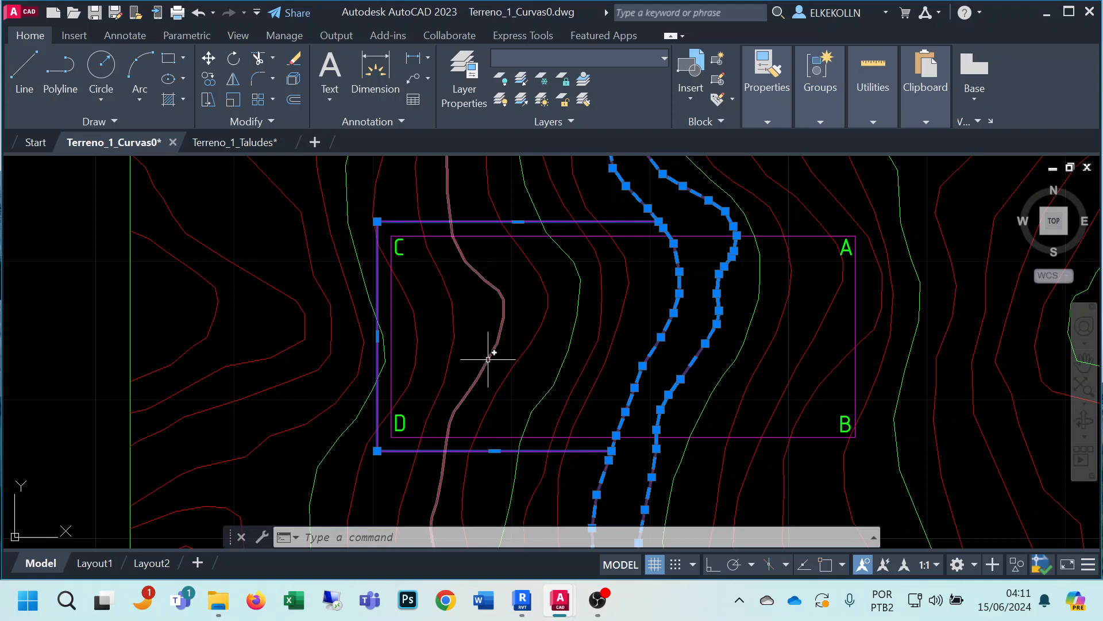
pyautogui.press('Escape')
# Offset the trimmed cut line around C and D outward by 1.
pyautogui.click(293, 102)
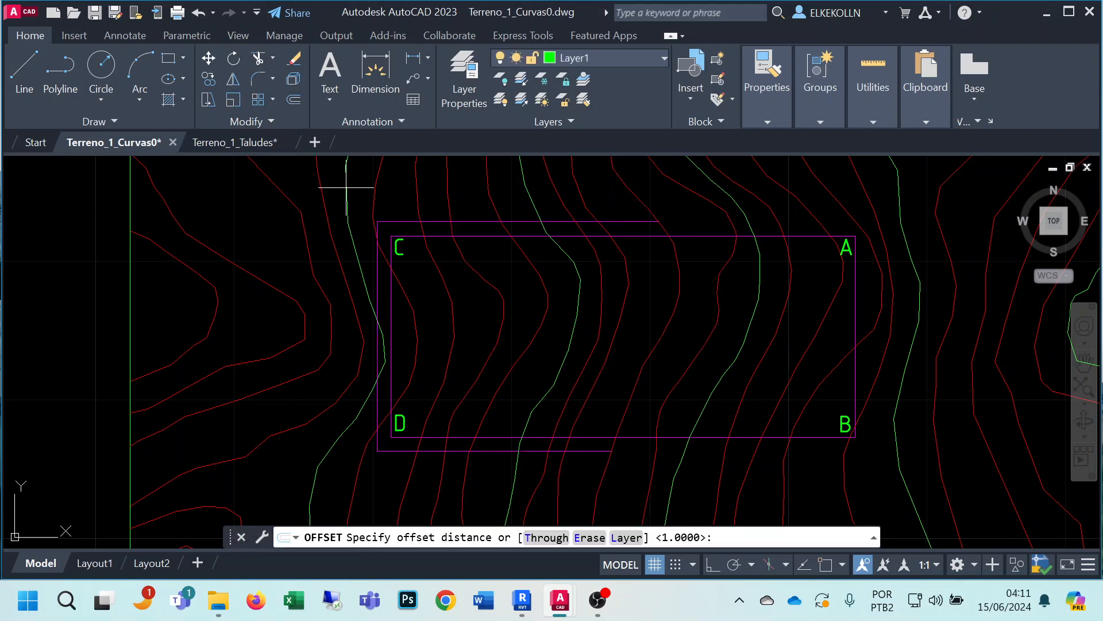
pyautogui.write('1')
pyautogui.press('Return')
pyautogui.click(505, 222)
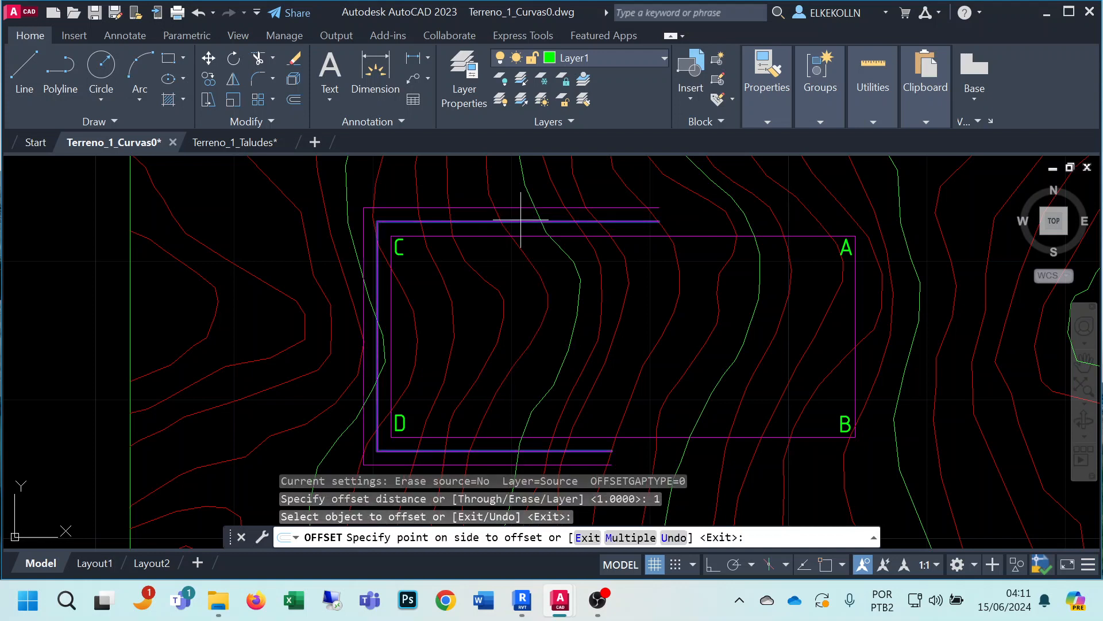
pyautogui.click(505, 195)
pyautogui.press('Return')
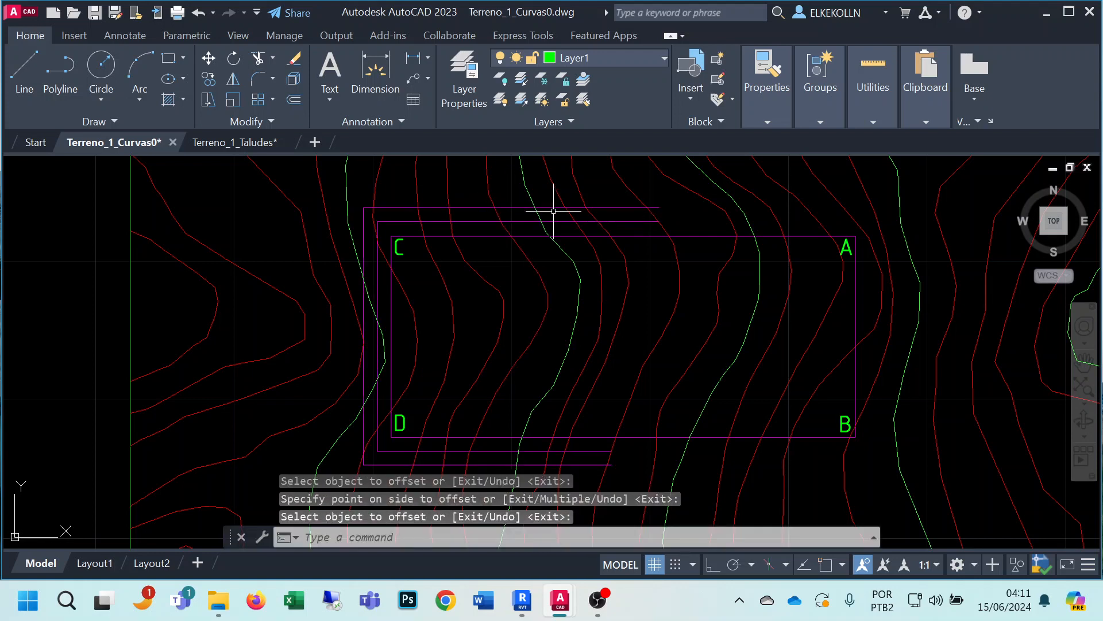
# Trim both open ends of the second cut offset line back to the 73 contour.
pyautogui.click(258, 57)
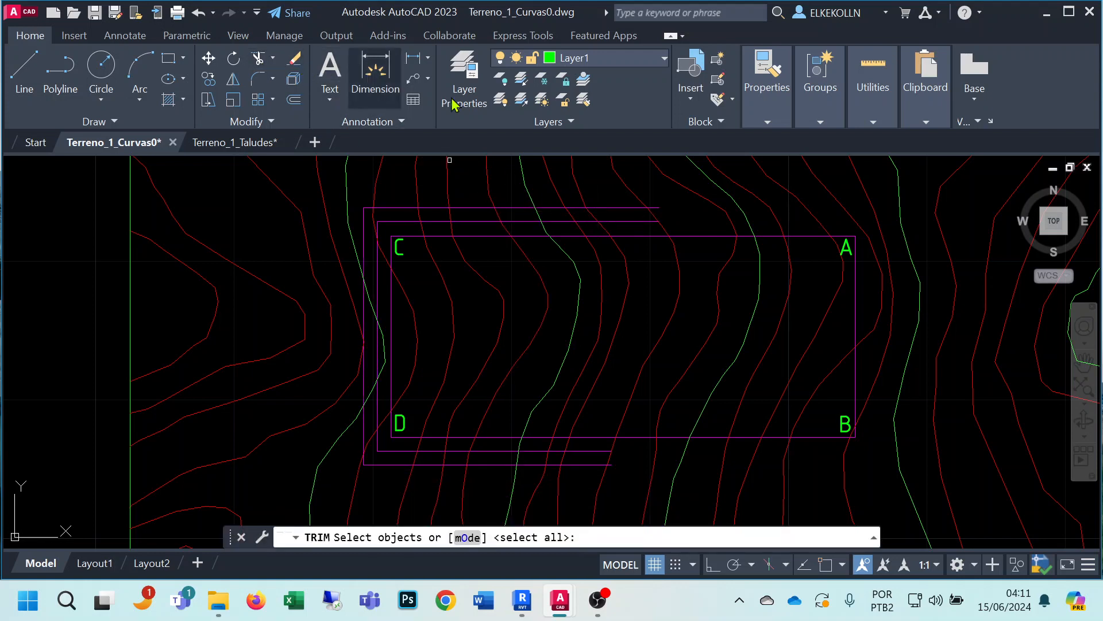
pyautogui.click(591, 214)
pyautogui.press('Return')
pyautogui.click(586, 214)
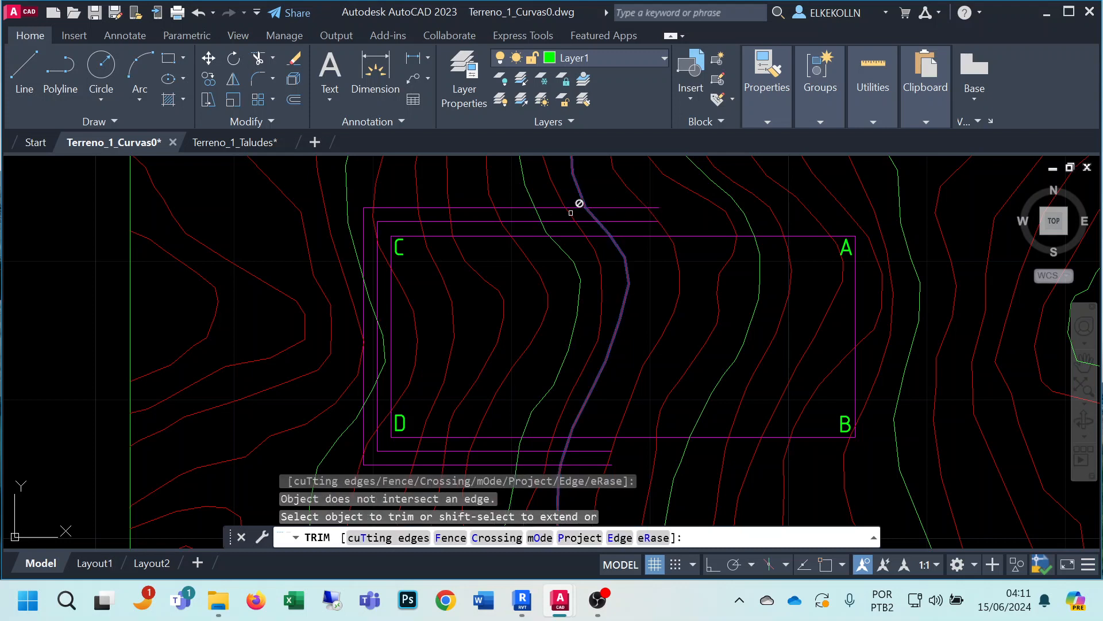
pyautogui.click(615, 206)
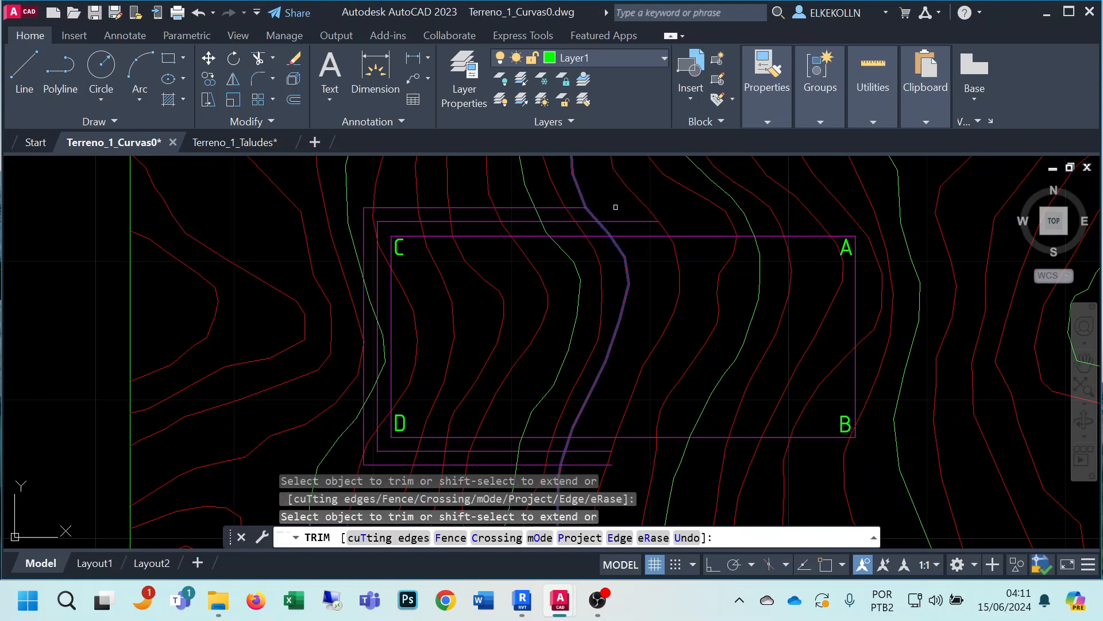
pyautogui.click(611, 452)
pyautogui.click(589, 463)
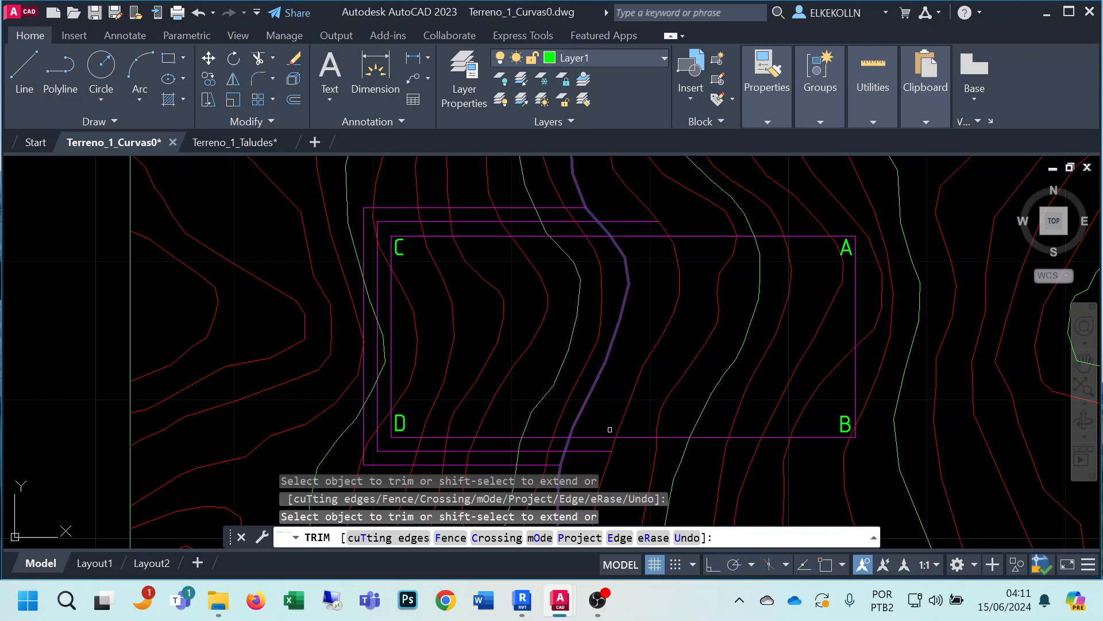
pyautogui.moveTo(610, 429)
pyautogui.mouseDown(button='middle')
pyautogui.moveTo(650, 369)
pyautogui.moveTo(694, 387)
pyautogui.mouseUp(button='middle')
pyautogui.press('Return')
# Check the cut and fill slopes required by the problem statement against the contour plan.
pyautogui.scroll(-2, 665, 403)
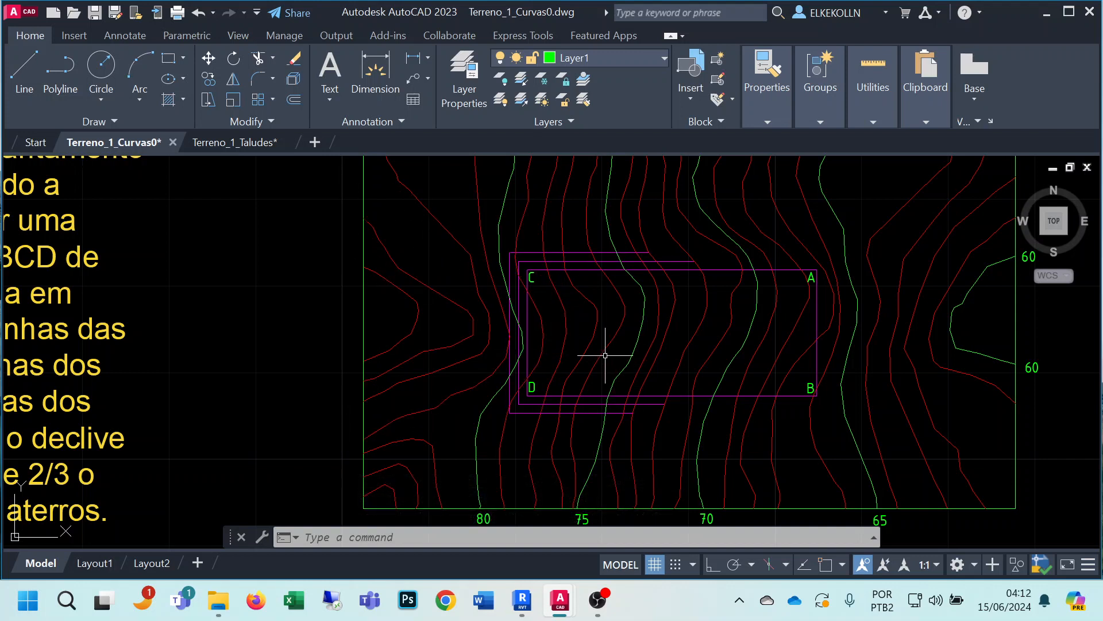
pyautogui.moveTo(549, 390)
pyautogui.mouseDown(button='middle')
pyautogui.moveTo(561, 402)
pyautogui.moveTo(610, 397)
pyautogui.mouseUp(button='middle')
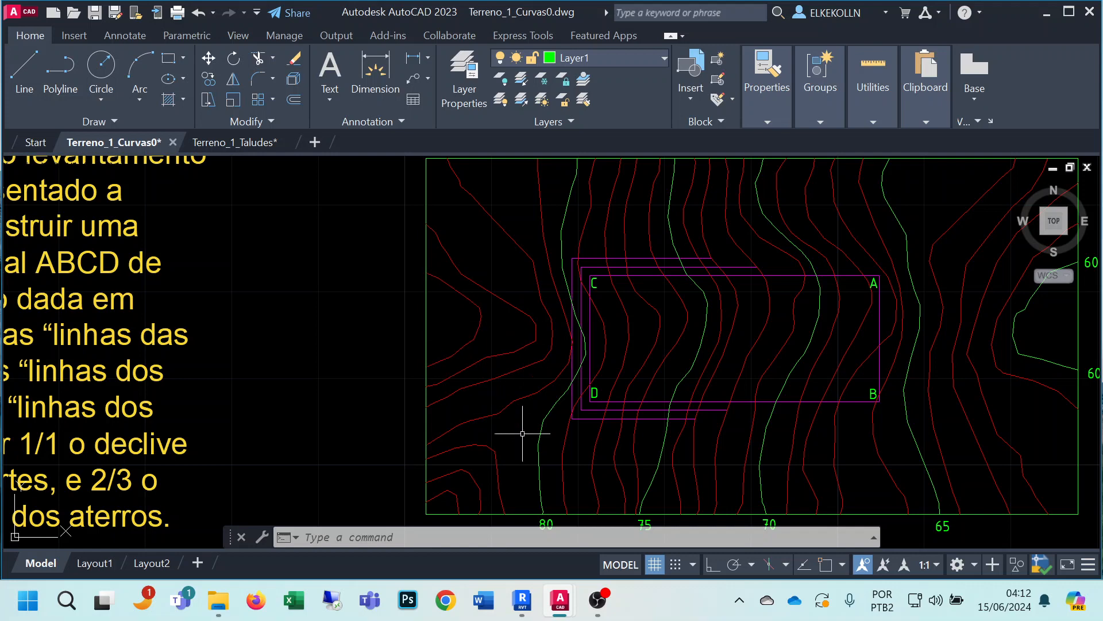
pyautogui.moveTo(525, 431)
pyautogui.mouseDown(button='middle')
pyautogui.moveTo(636, 414)
pyautogui.moveTo(783, 330)
pyautogui.mouseUp(button='middle')
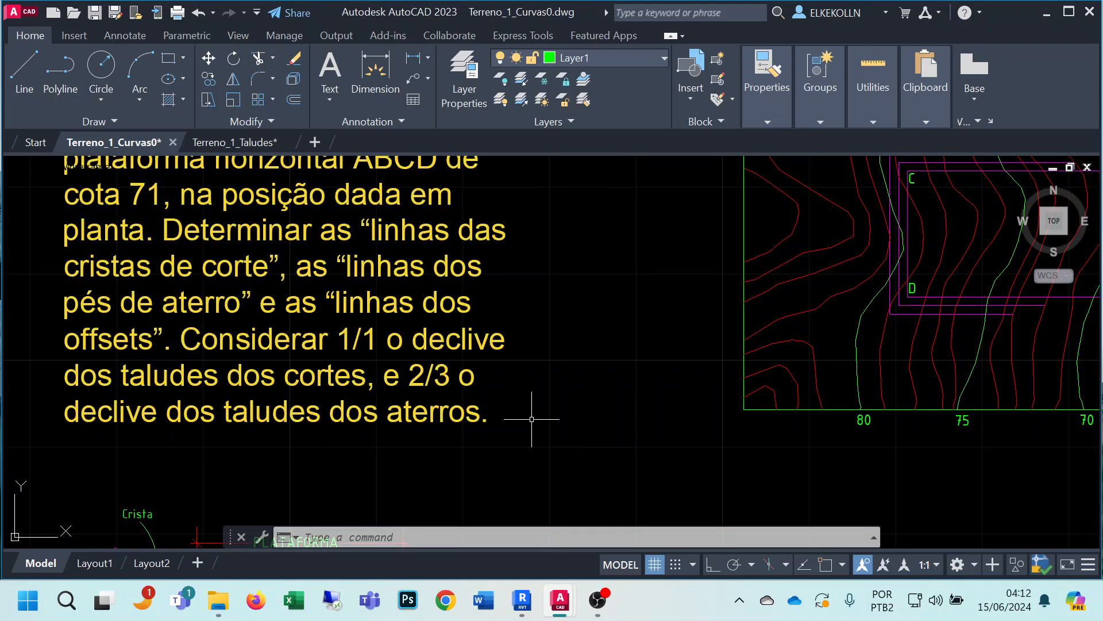
pyautogui.moveTo(532, 419); pyautogui.dragTo(276, 424, button='middle')
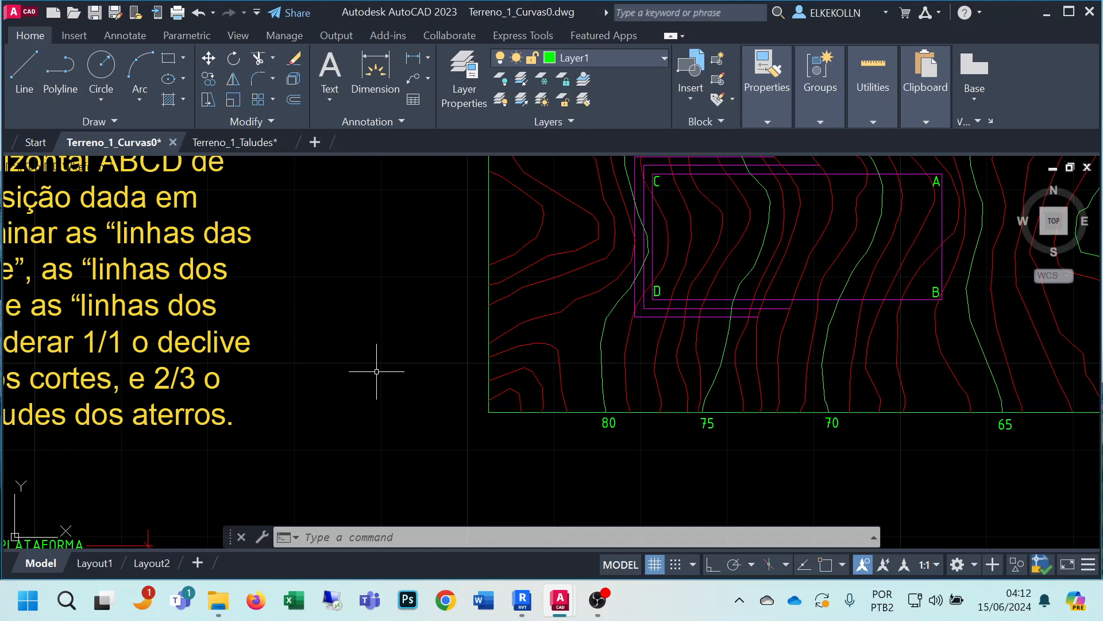
pyautogui.moveTo(377, 371); pyautogui.dragTo(694, 345, button='middle')
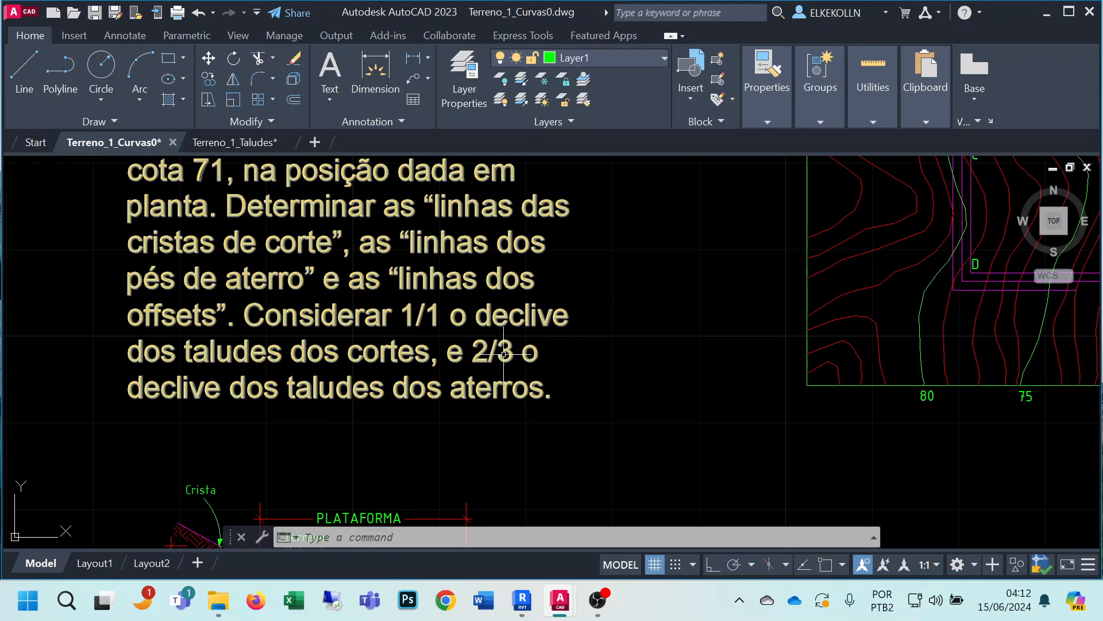
# Examine the A/B slope definition in the mixed-section diagram and relate it to the 2/3 fill slope in the problem statement.
pyautogui.scroll(2, 509, 426)
pyautogui.moveTo(611, 372)
pyautogui.mouseDown(button='middle')
pyautogui.moveTo(544, 394)
pyautogui.moveTo(549, 369)
pyautogui.moveTo(698, 204)
pyautogui.mouseUp(button='middle')
pyautogui.scroll(-4, 524, 369)
pyautogui.scroll(4, 463, 348)
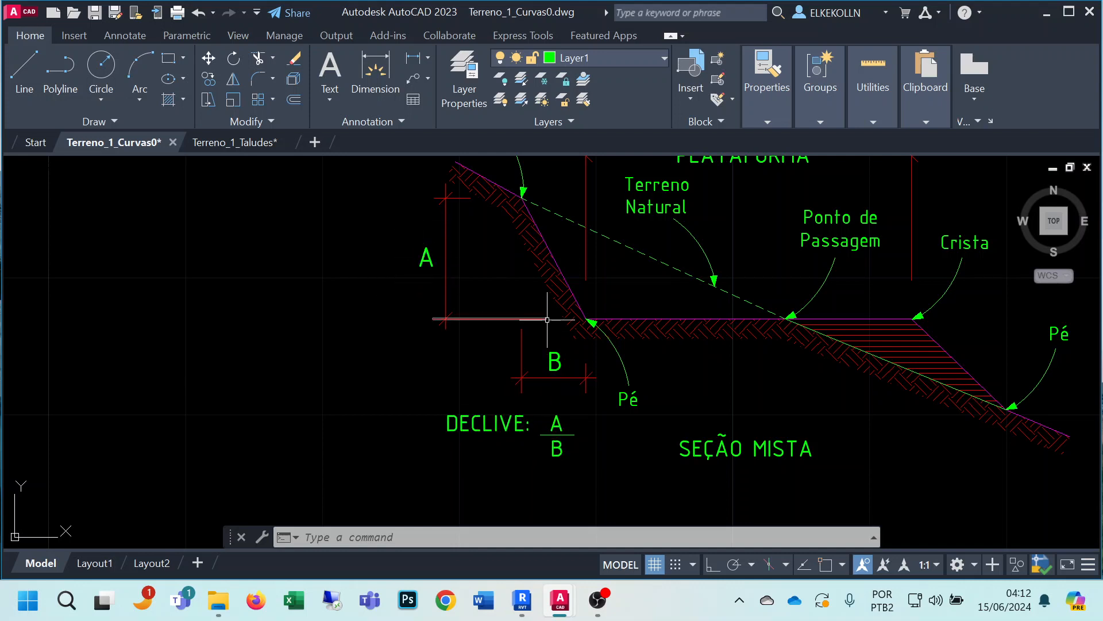
pyautogui.scroll(-2, 628, 324)
pyautogui.scroll(-2, 878, 322)
pyautogui.moveTo(851, 323)
pyautogui.mouseDown(button='middle')
pyautogui.moveTo(671, 344)
pyautogui.moveTo(711, 337)
pyautogui.moveTo(711, 455)
pyautogui.mouseUp(button='middle')
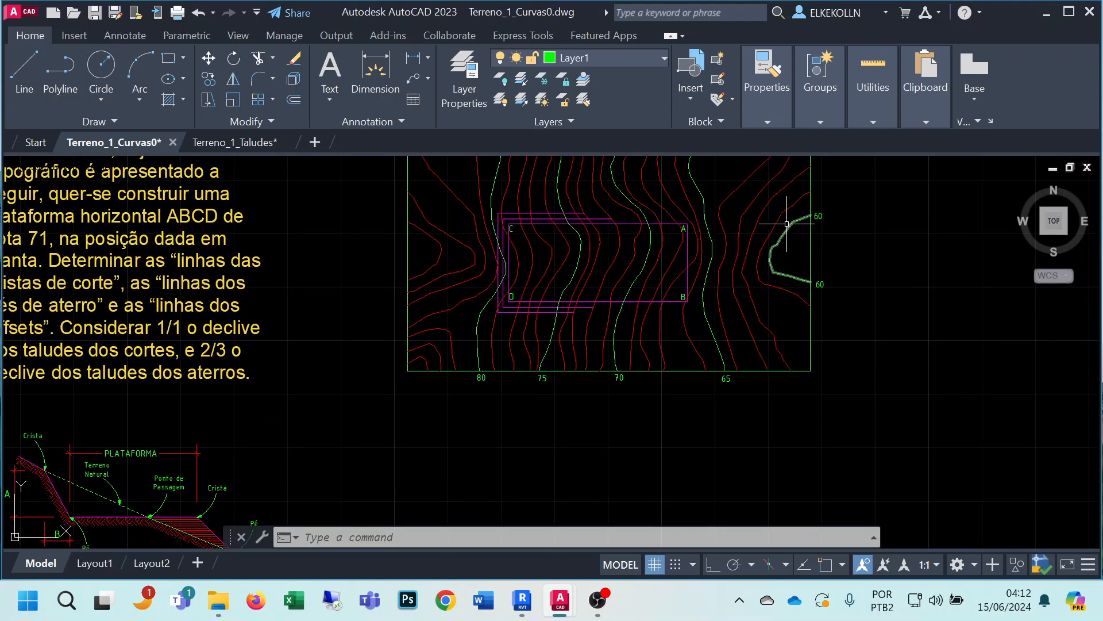
pyautogui.moveTo(435, 457); pyautogui.dragTo(886, 249, button='middle')
pyautogui.scroll(4, 477, 300)
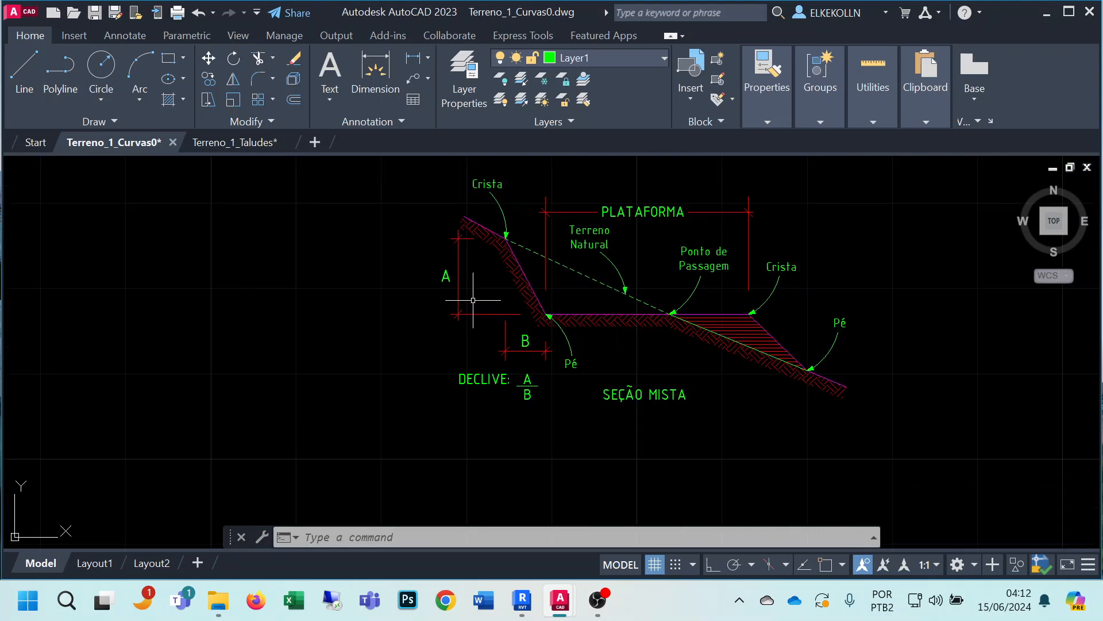
pyautogui.moveTo(579, 278)
pyautogui.mouseDown(button='middle')
pyautogui.moveTo(469, 361)
pyautogui.moveTo(366, 474)
pyautogui.mouseUp(button='middle')
pyautogui.moveTo(734, 351); pyautogui.dragTo(694, 458, button='middle')
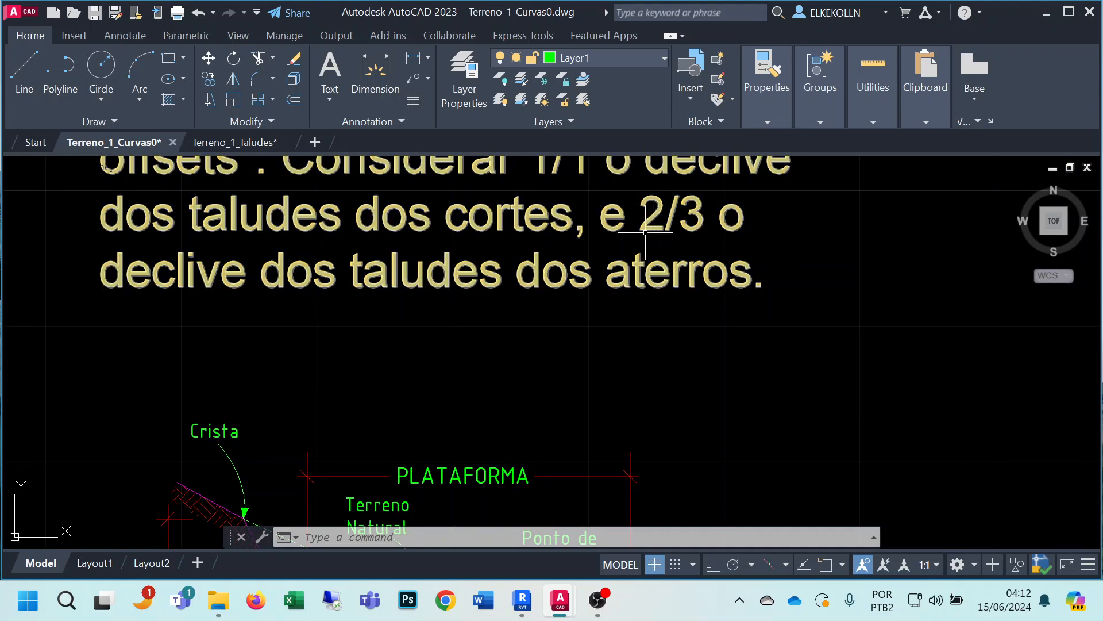
pyautogui.moveTo(453, 391); pyautogui.dragTo(735, 150, button='middle')
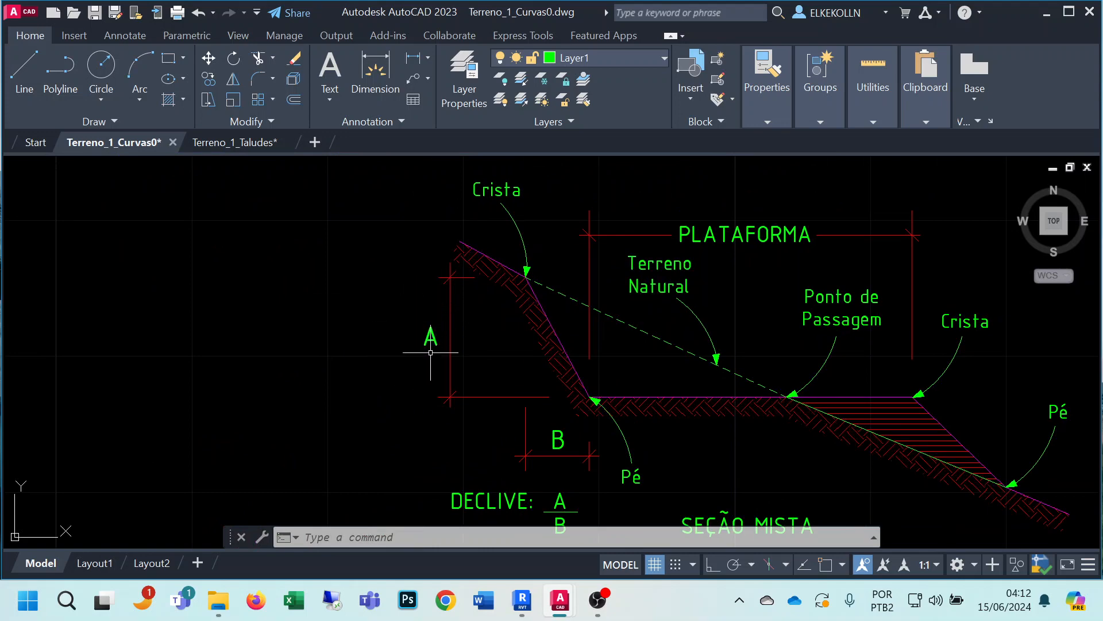
pyautogui.moveTo(744, 318); pyautogui.dragTo(342, 495, button='middle')
pyautogui.moveTo(623, 315); pyautogui.dragTo(663, 493, button='middle')
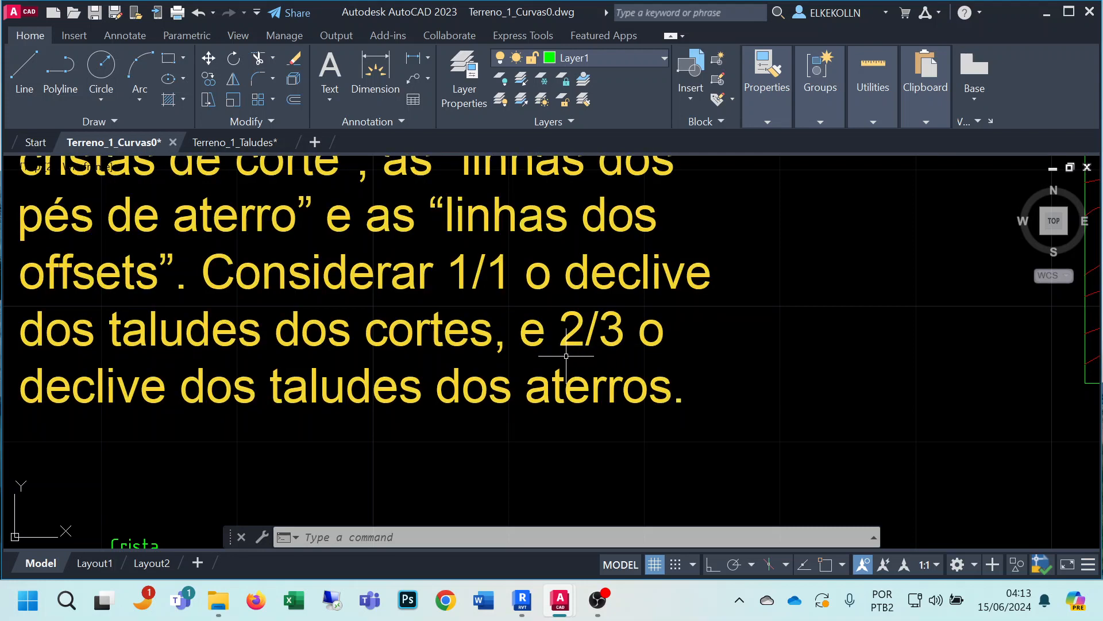
# Offset the platform ABCD outline outward by 1.5 on the contour plan for the fill slope.
pyautogui.scroll(-2, 566, 356)
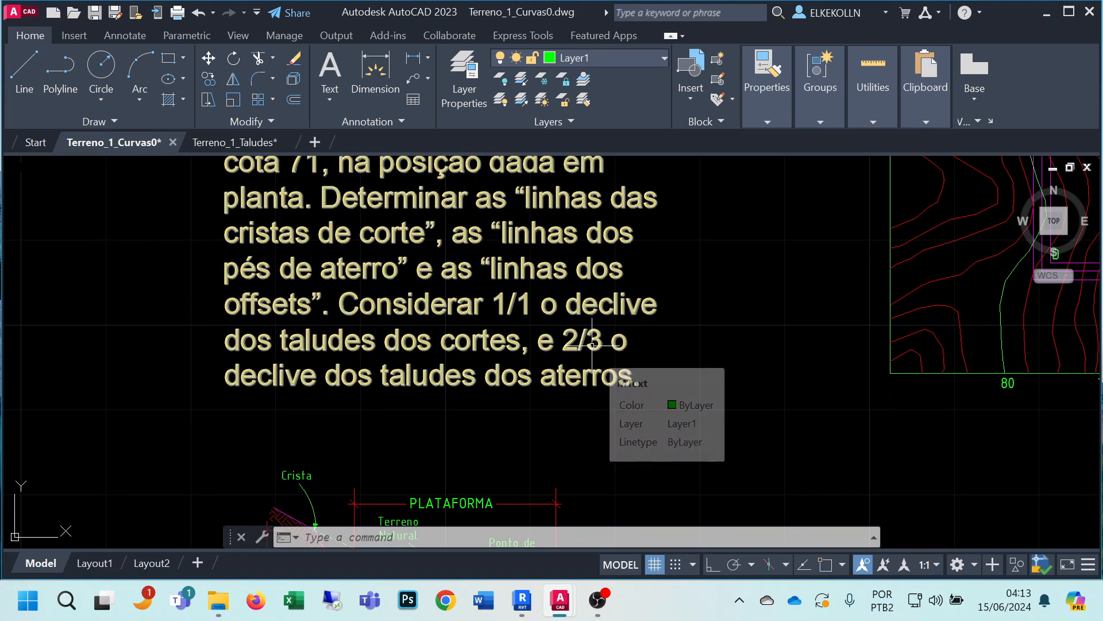
pyautogui.moveTo(705, 366); pyautogui.dragTo(103, 399, button='middle')
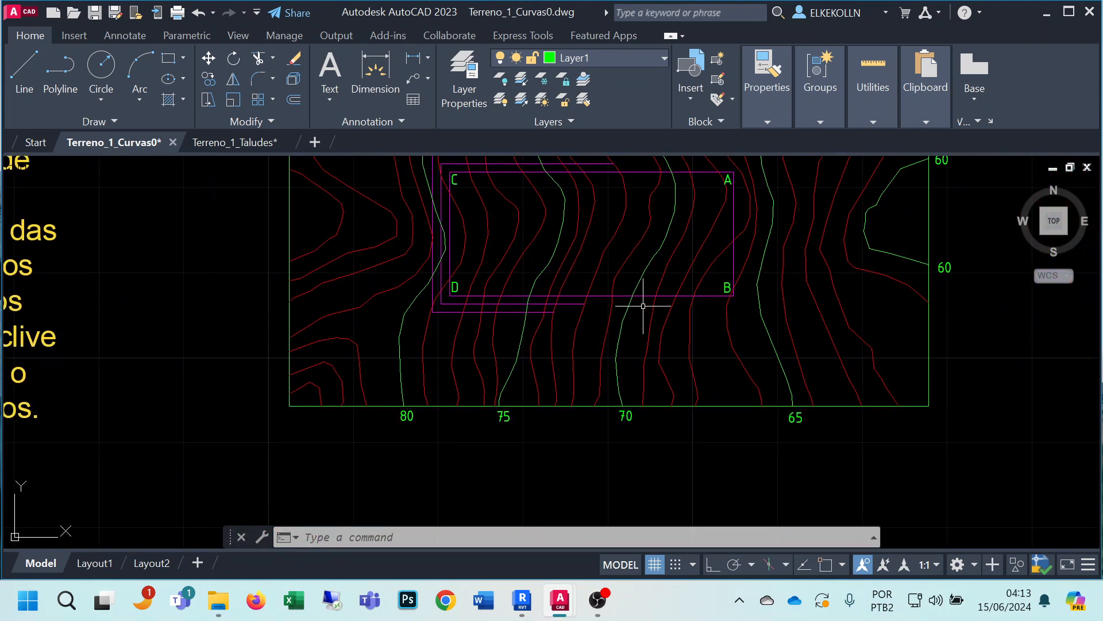
pyautogui.moveTo(646, 303); pyautogui.dragTo(623, 382, button='middle')
pyautogui.scroll(2, 666, 297)
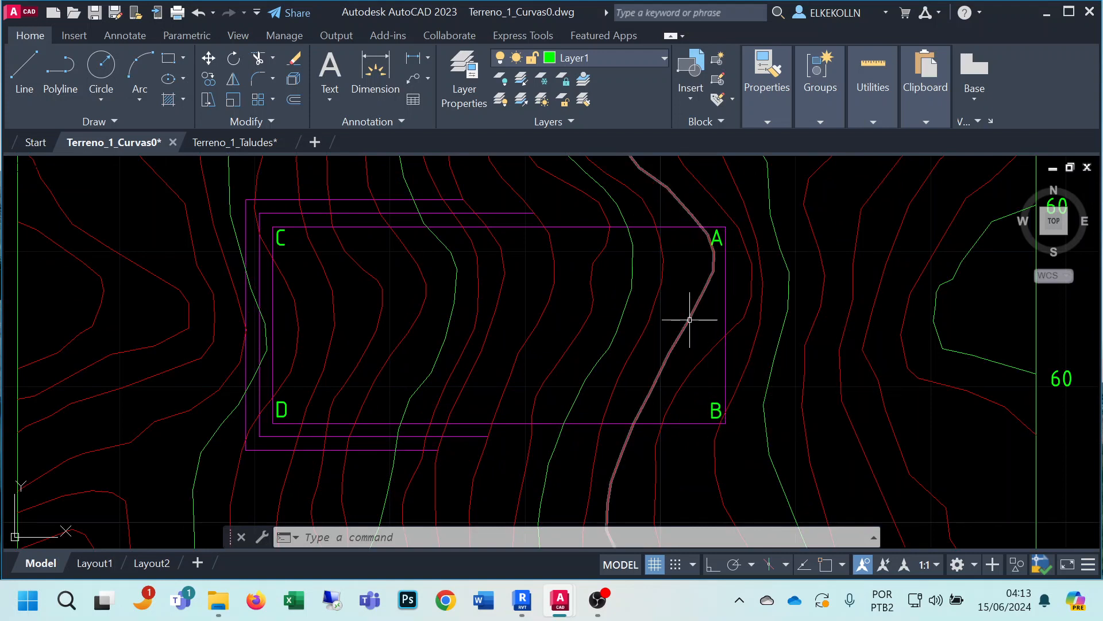
pyautogui.click(293, 100)
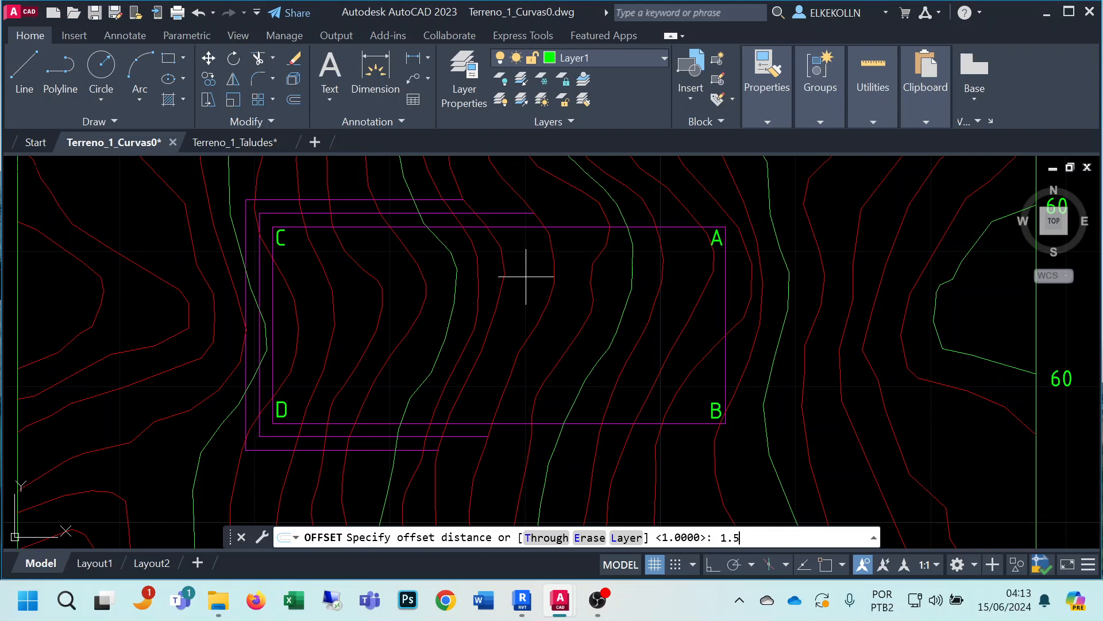
pyautogui.write('1.5')
pyautogui.press('Return')
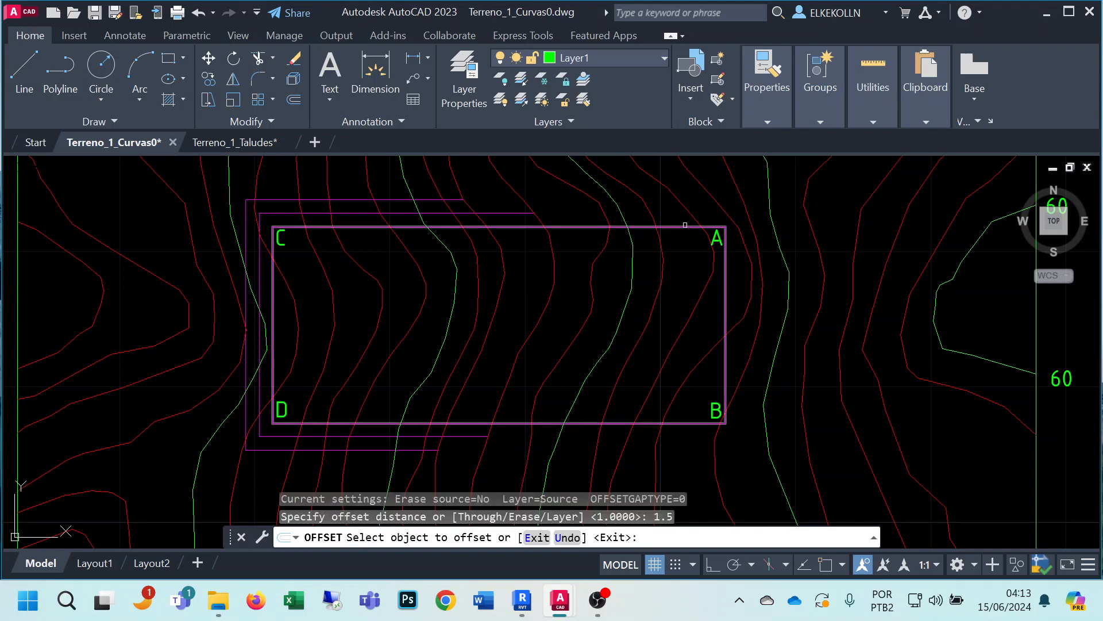
pyautogui.click(693, 227)
pyautogui.click(694, 215)
pyautogui.press('Return')
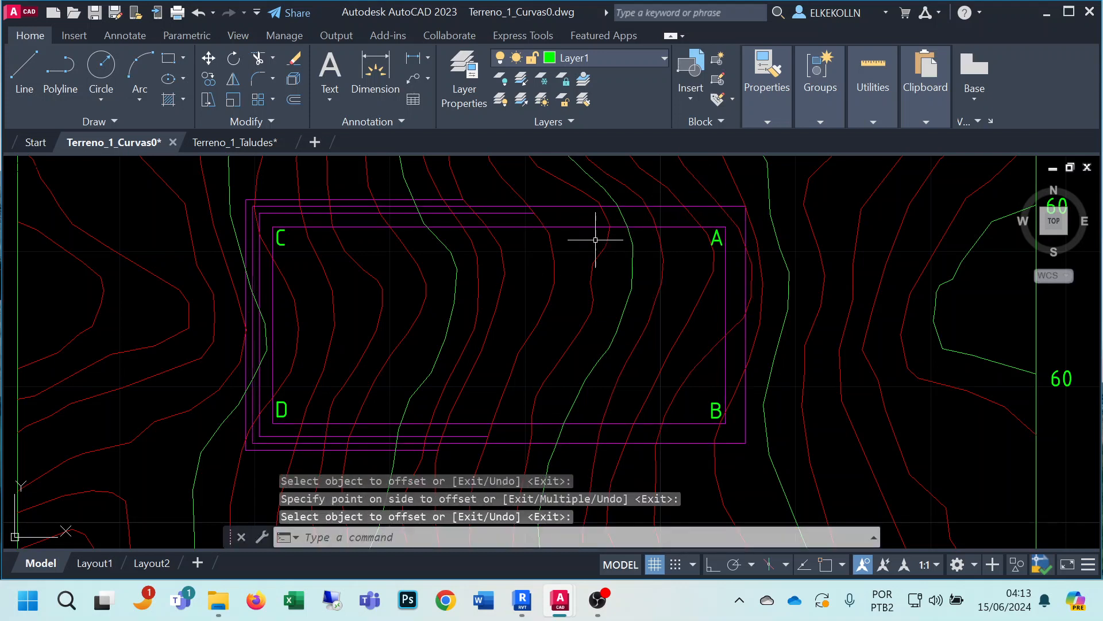
pyautogui.press('Return')
pyautogui.click(591, 312)
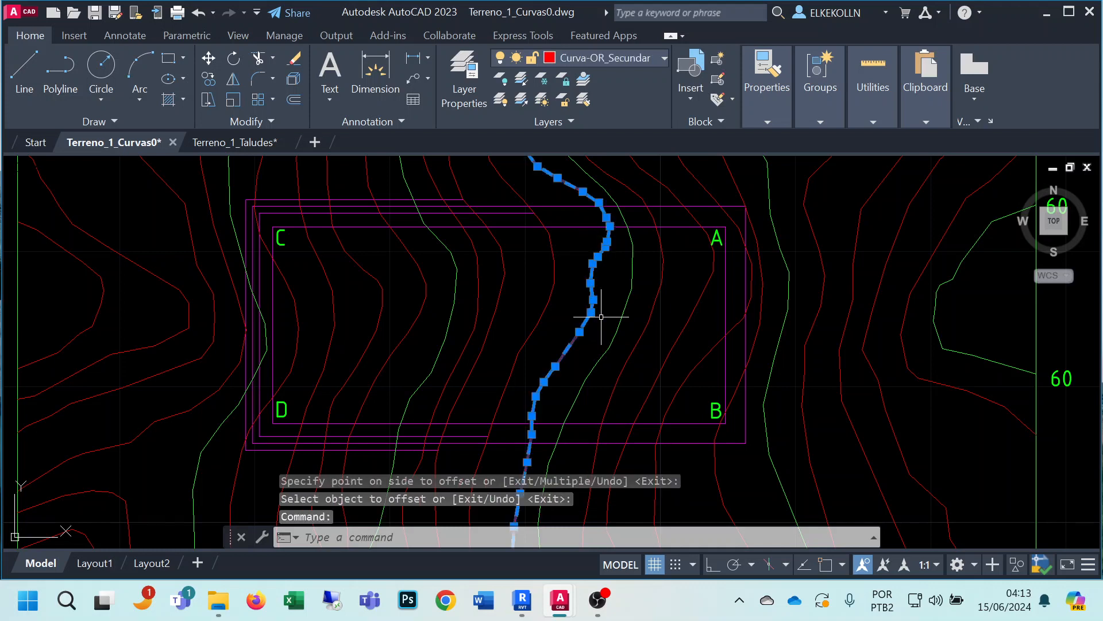
pyautogui.click(260, 60)
pyautogui.press('Escape')
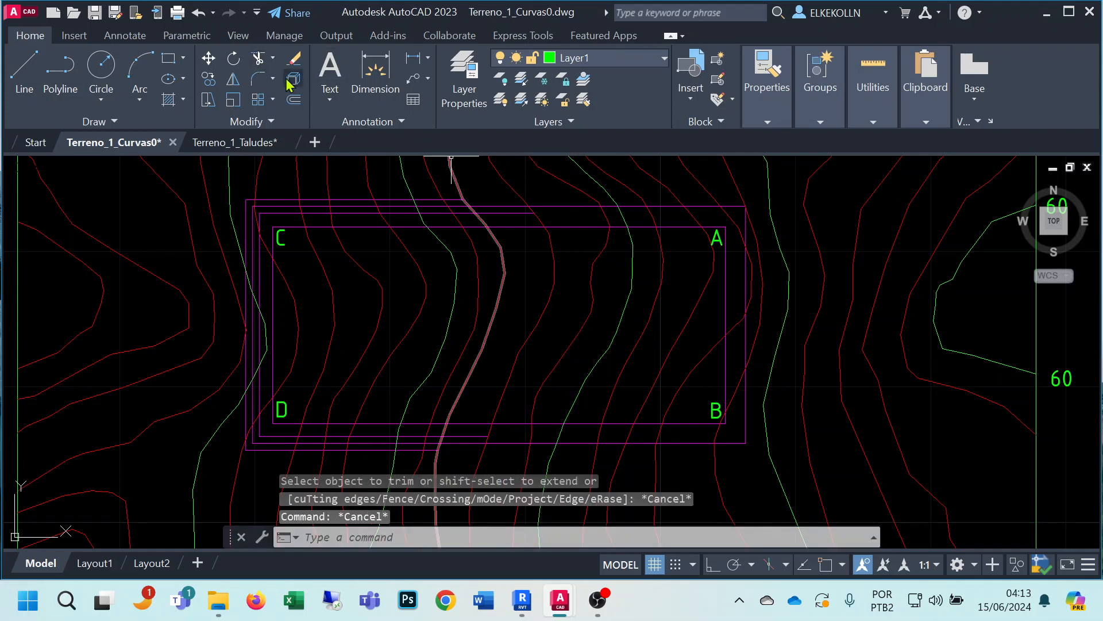
pyautogui.click(259, 58)
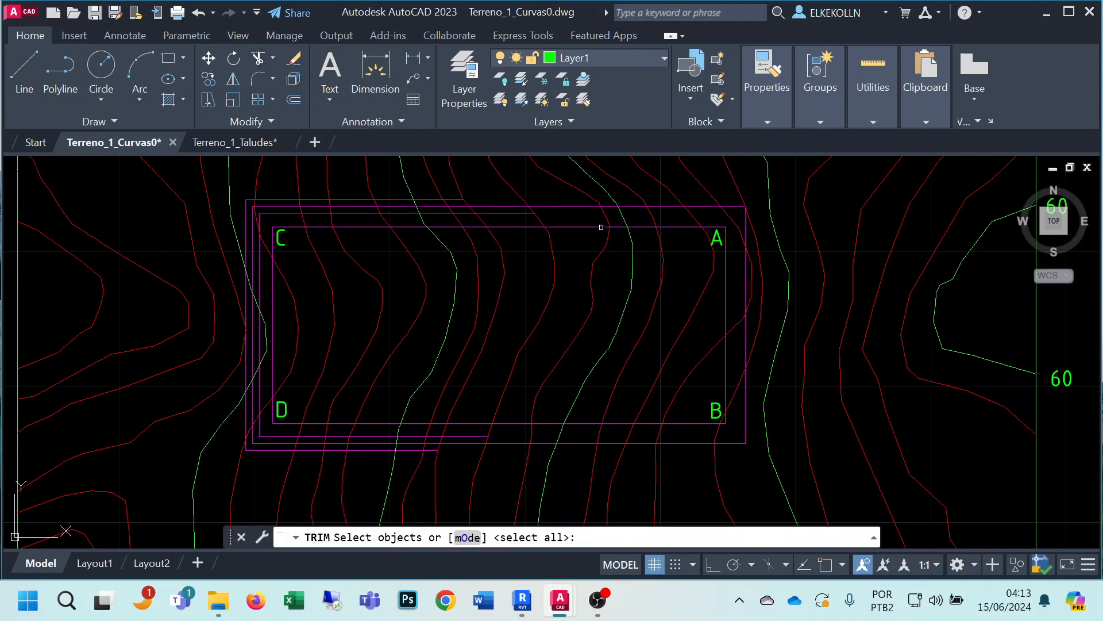
pyautogui.click(662, 247)
pyautogui.press('Return')
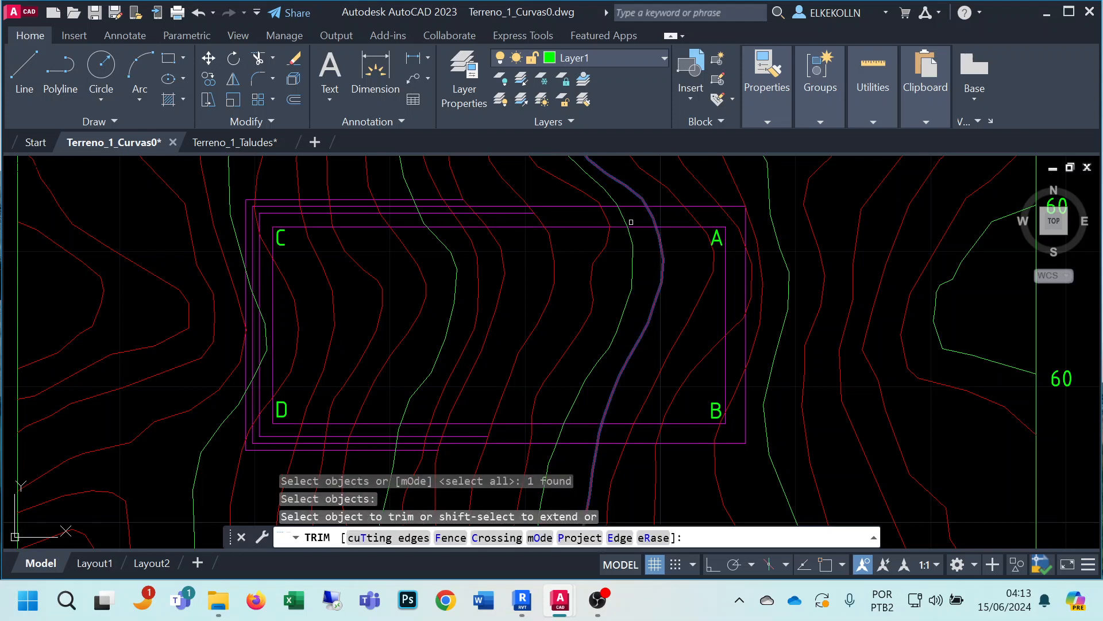
pyautogui.click(631, 222)
pyautogui.press('Escape')
# Trim the 1.5 offset outline at the 70 contour, removing its portion around C and D.
pyautogui.press('space')
pyautogui.click(634, 265)
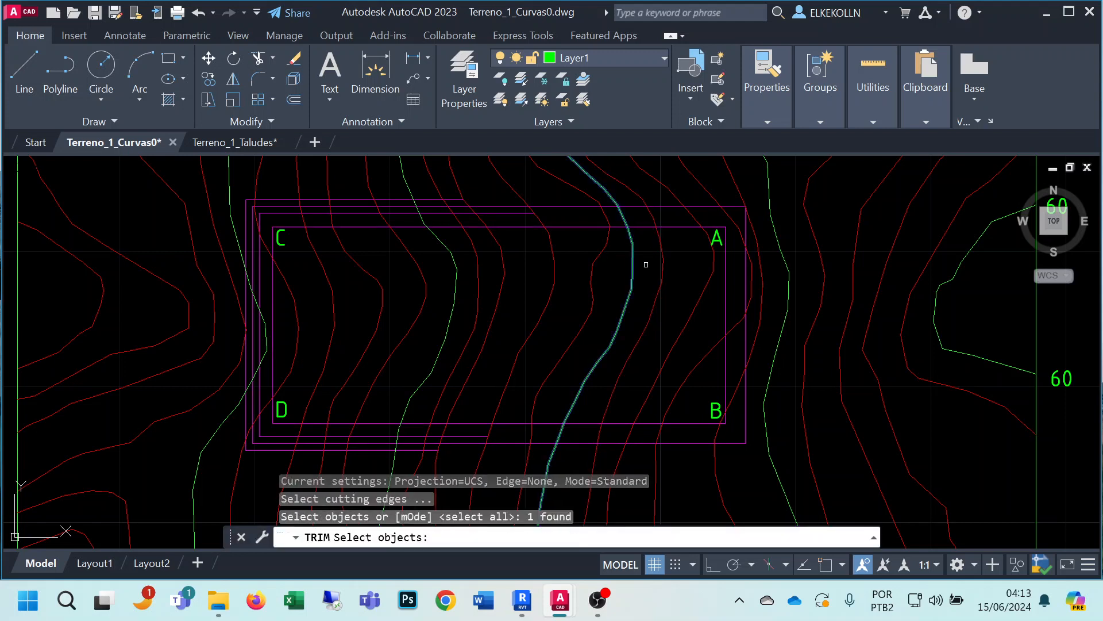
pyautogui.press('Return')
pyautogui.click(591, 206)
pyautogui.click(591, 227)
pyautogui.press('Return')
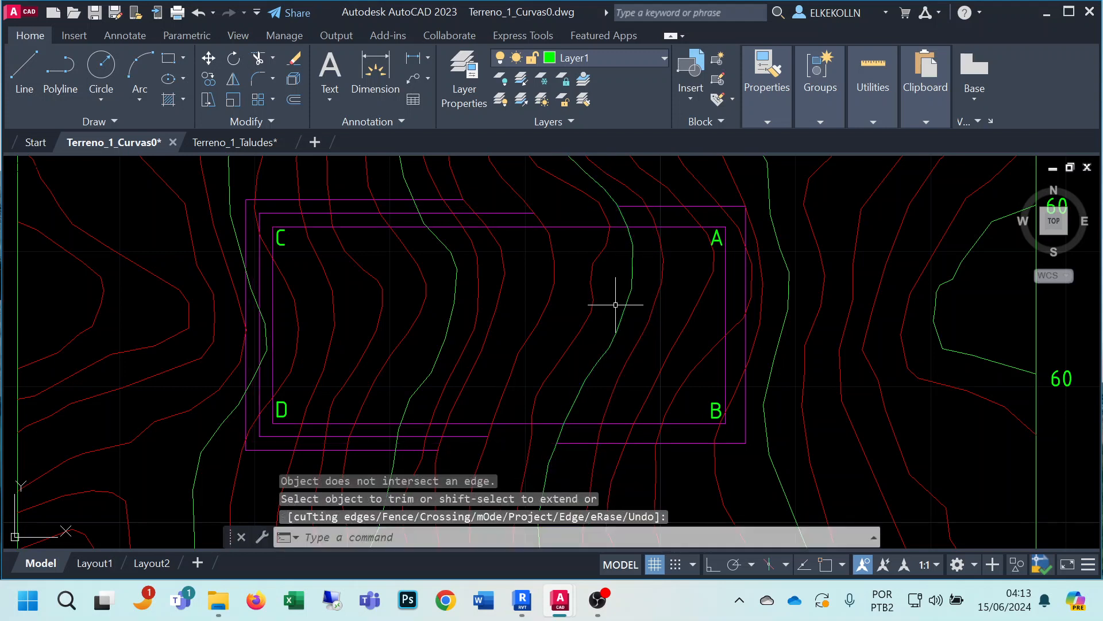
# Highlight the contour adjacent to the 70 contour and examine where it crosses the platform edges CA and DB.
pyautogui.press('Return')
pyautogui.click(592, 259)
pyautogui.scroll(5, 596, 236)
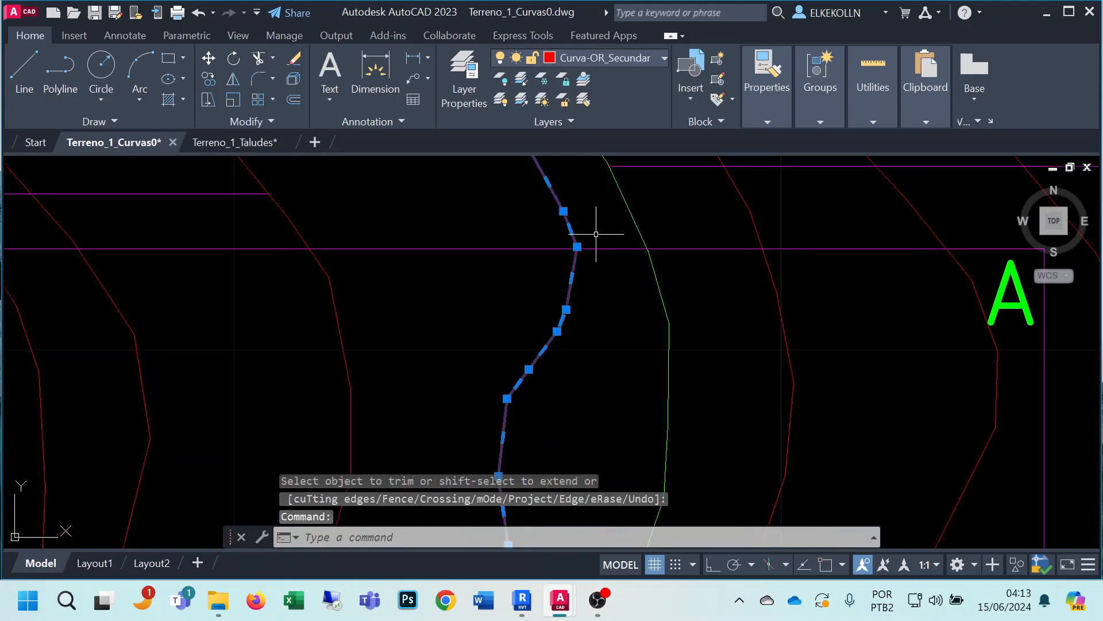
pyautogui.moveTo(596, 275); pyautogui.dragTo(487, 359, button='middle')
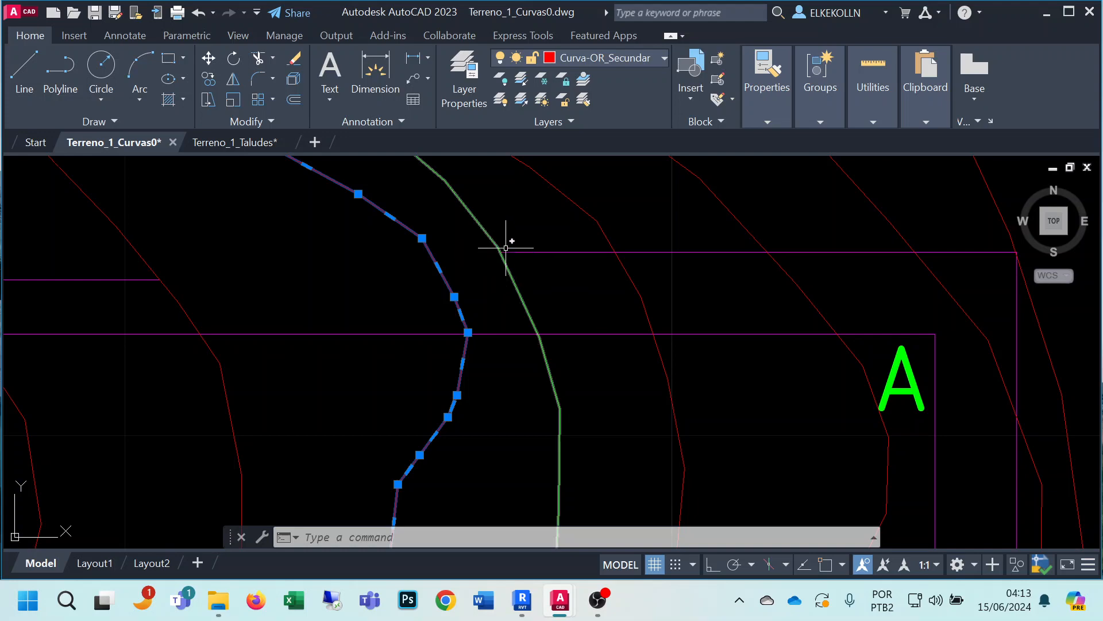
pyautogui.scroll(-4, 510, 239)
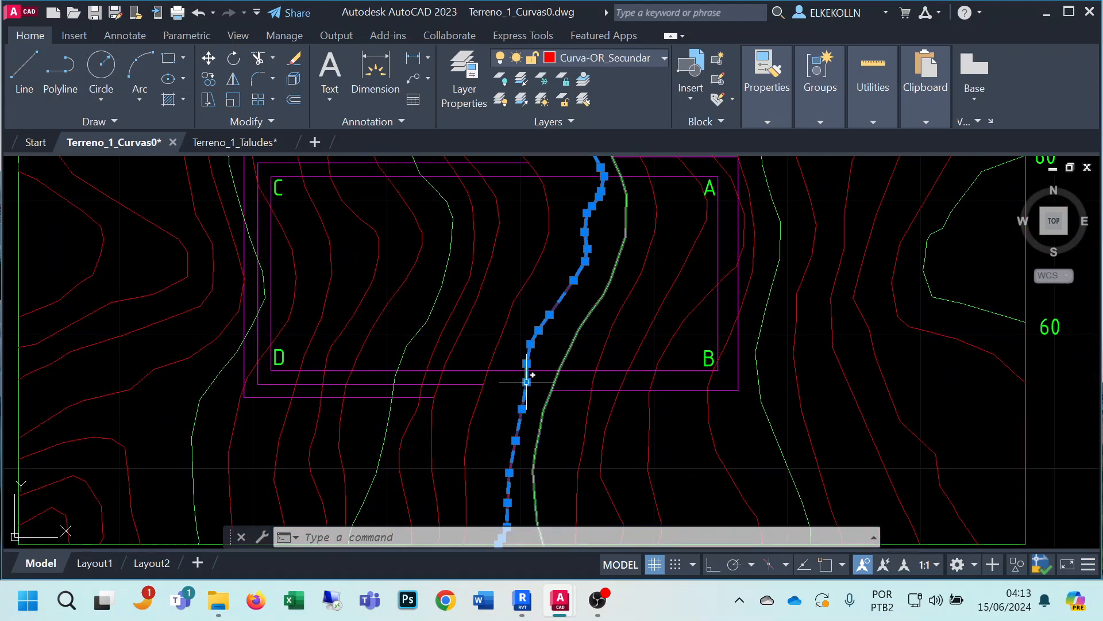
pyautogui.moveTo(764, 282); pyautogui.dragTo(750, 343, button='middle')
pyautogui.press('Escape')
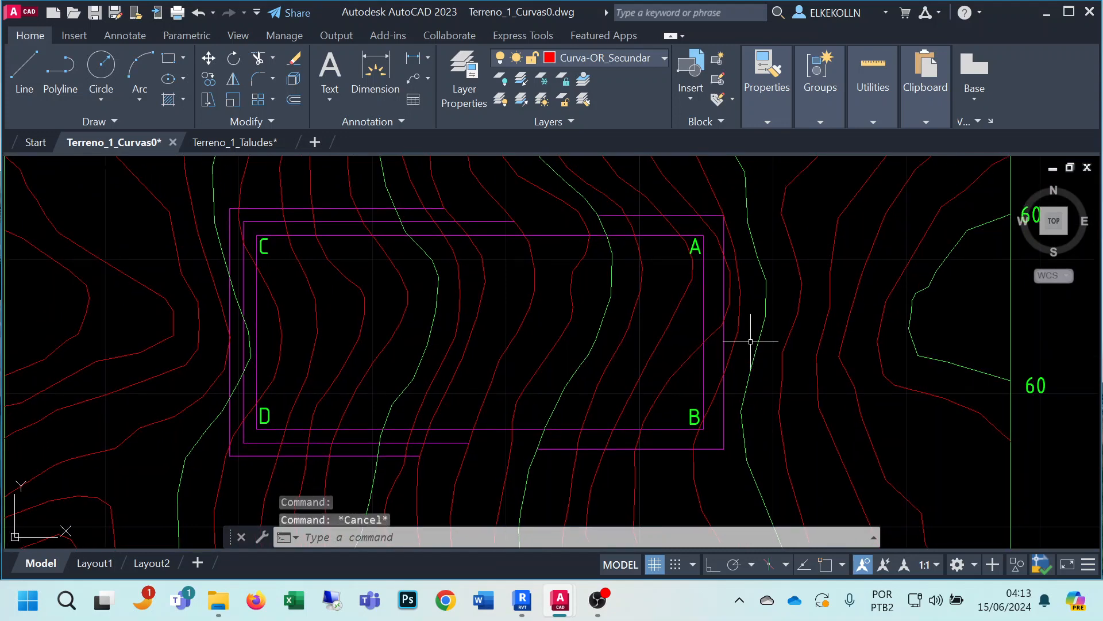
# Offset the trimmed fill outline around A and B outward by 1.5.
pyautogui.click(294, 99)
pyautogui.write('1')
pyautogui.press('Return')
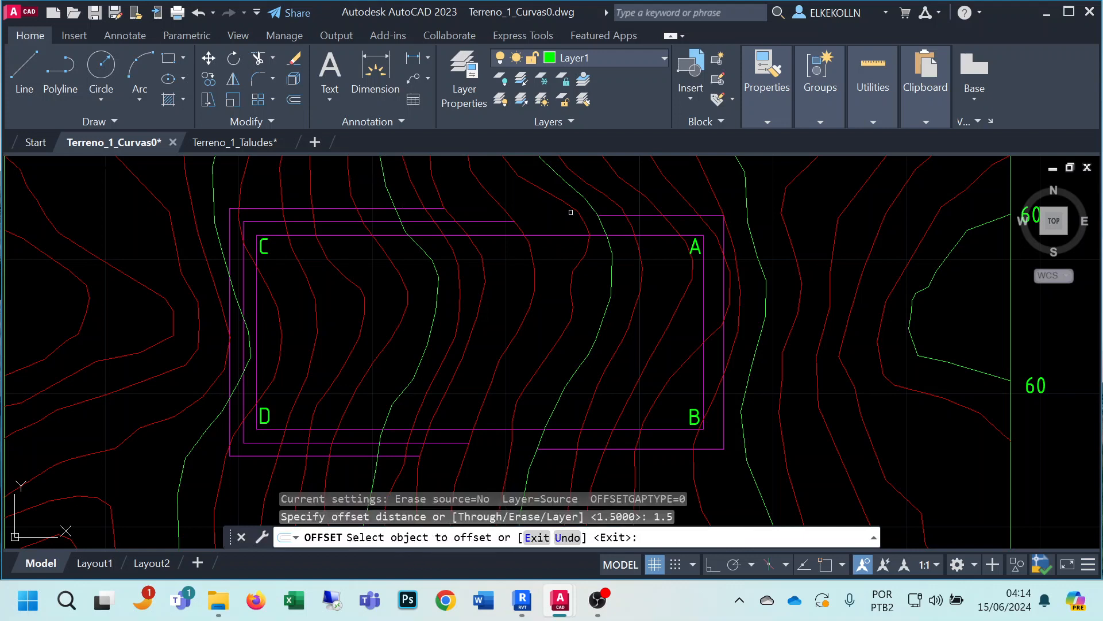
pyautogui.click(713, 217)
pyautogui.click(764, 196)
pyautogui.press('Return')
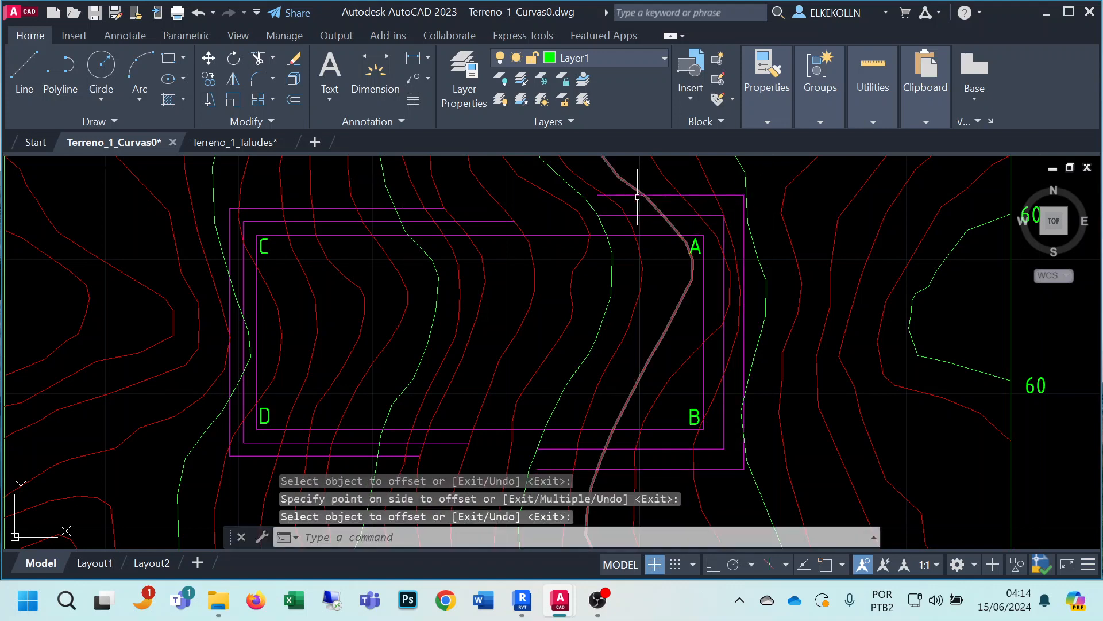
# Trim both loose ends of the outermost fill outline back to the contour passing just beside A.
pyautogui.click(258, 57)
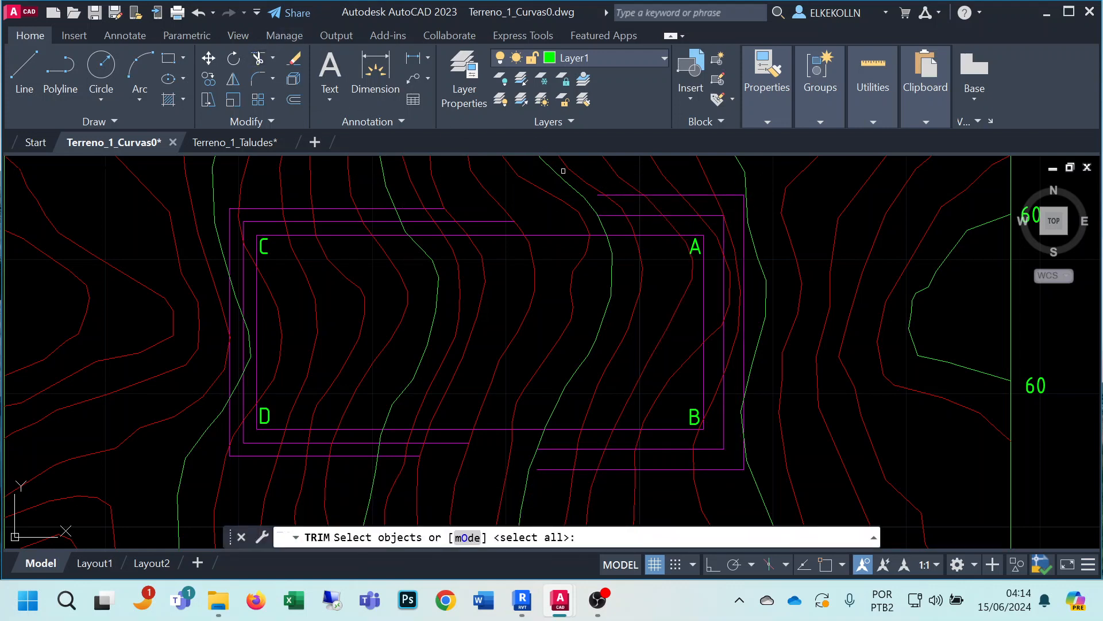
pyautogui.click(645, 200)
pyautogui.press('Return')
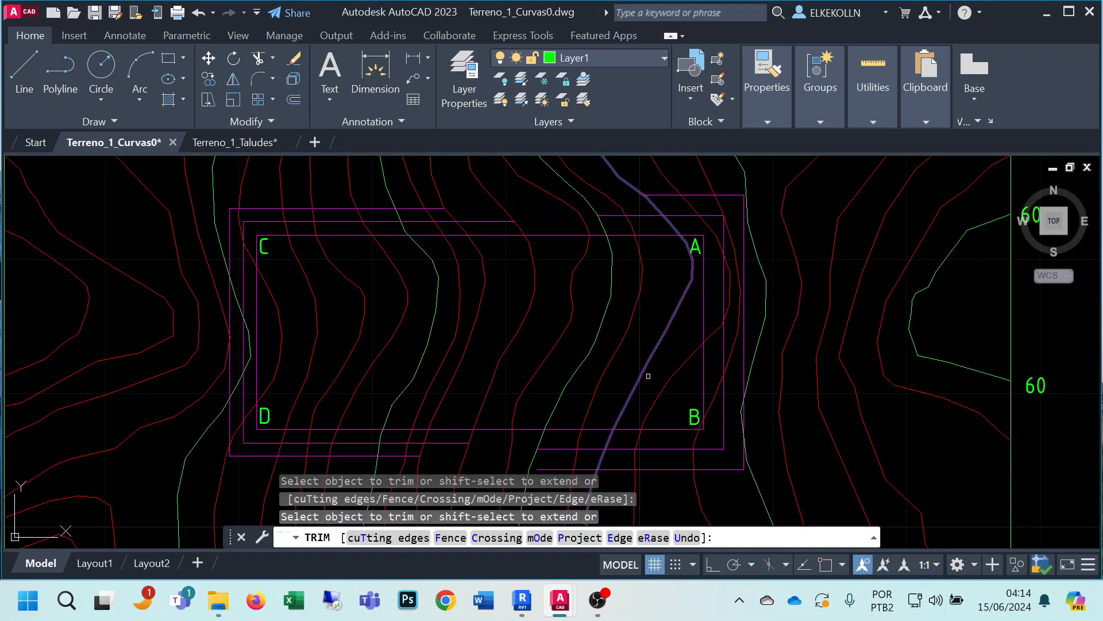
pyautogui.click(587, 467)
pyautogui.press('Return')
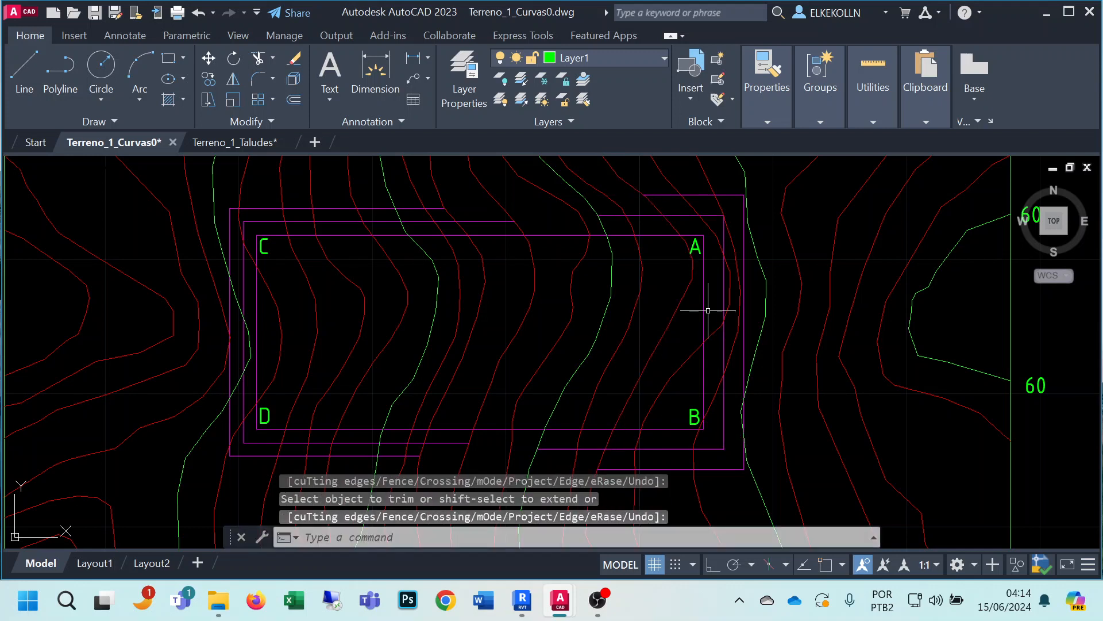
# Switch to the Terreno_1_Taludes drawing and examine the PP passage points where the contour meets the platform edges.
pyautogui.scroll(-2, 706, 312)
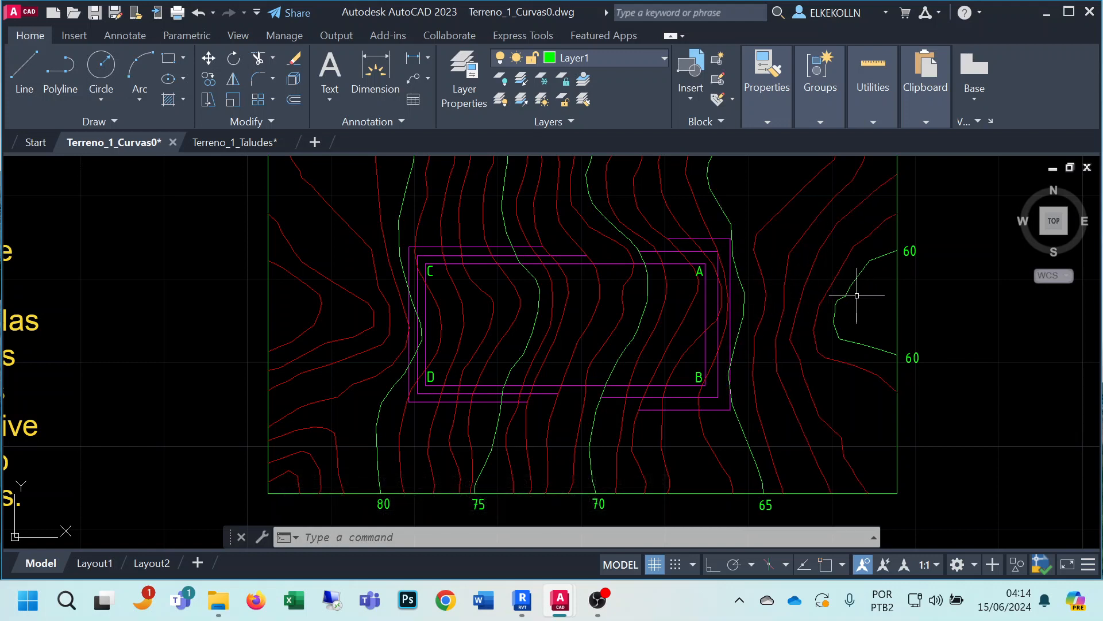
pyautogui.scroll(-2, 628, 322)
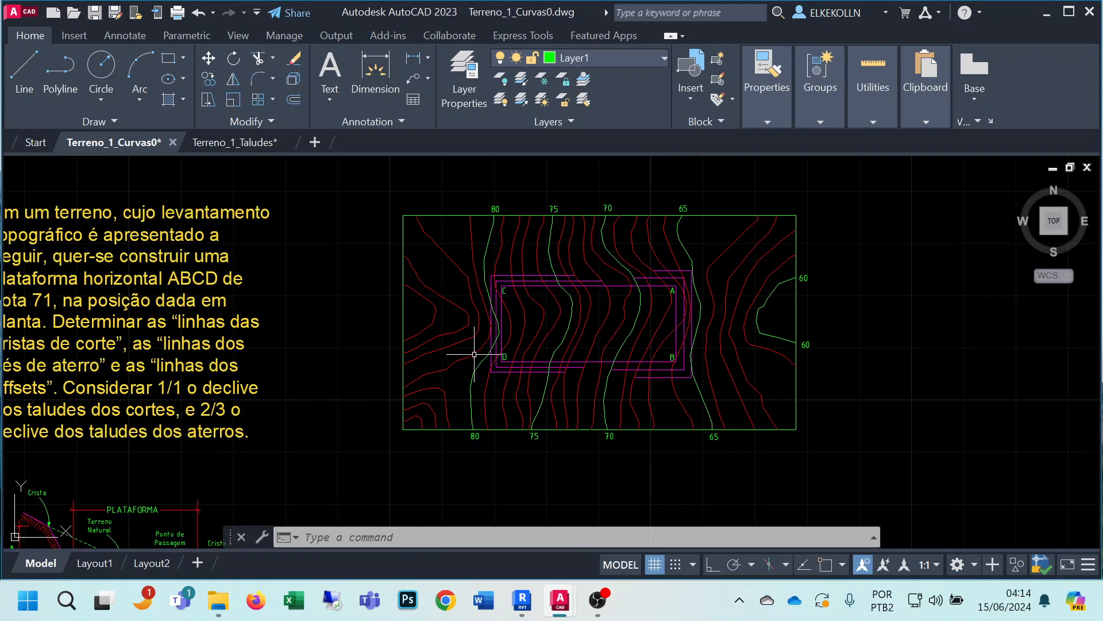
pyautogui.click(247, 145)
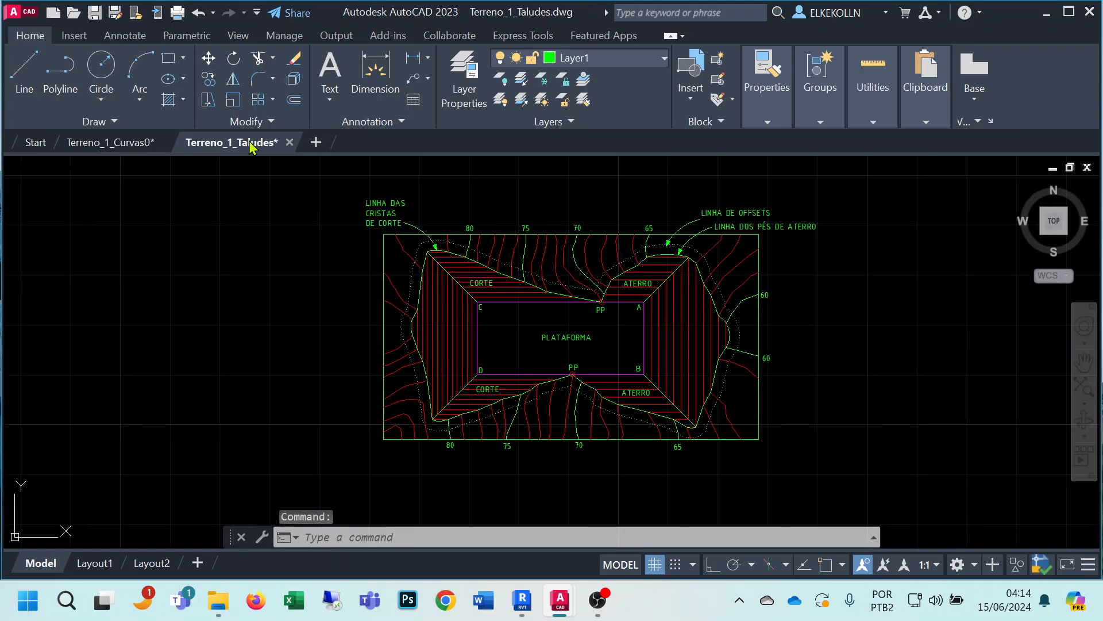
pyautogui.scroll(2, 633, 362)
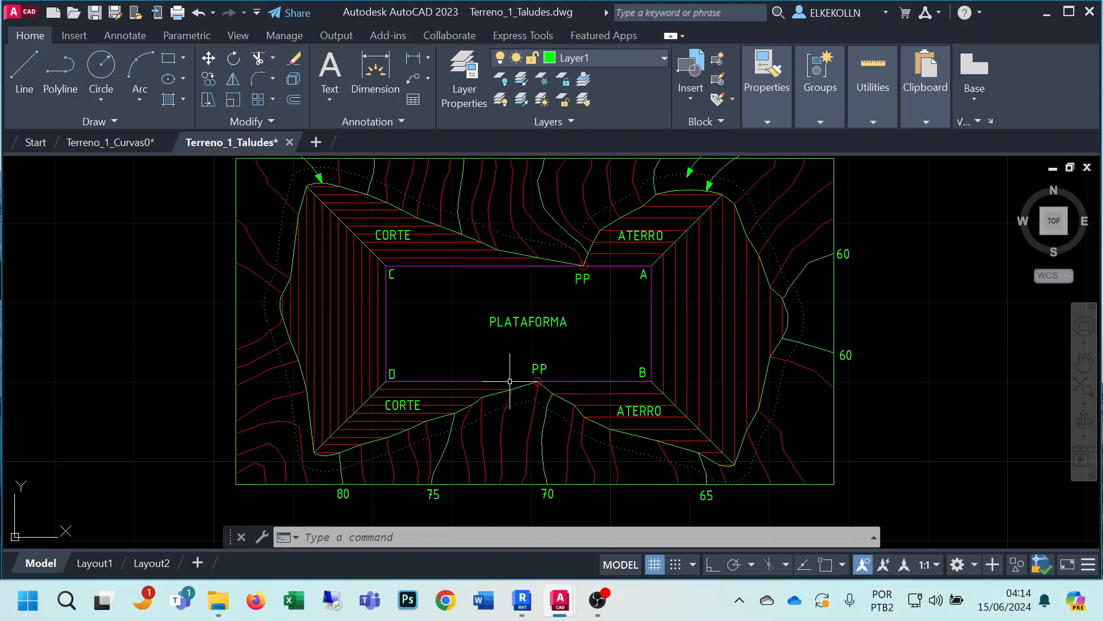
pyautogui.scroll(2, 499, 359)
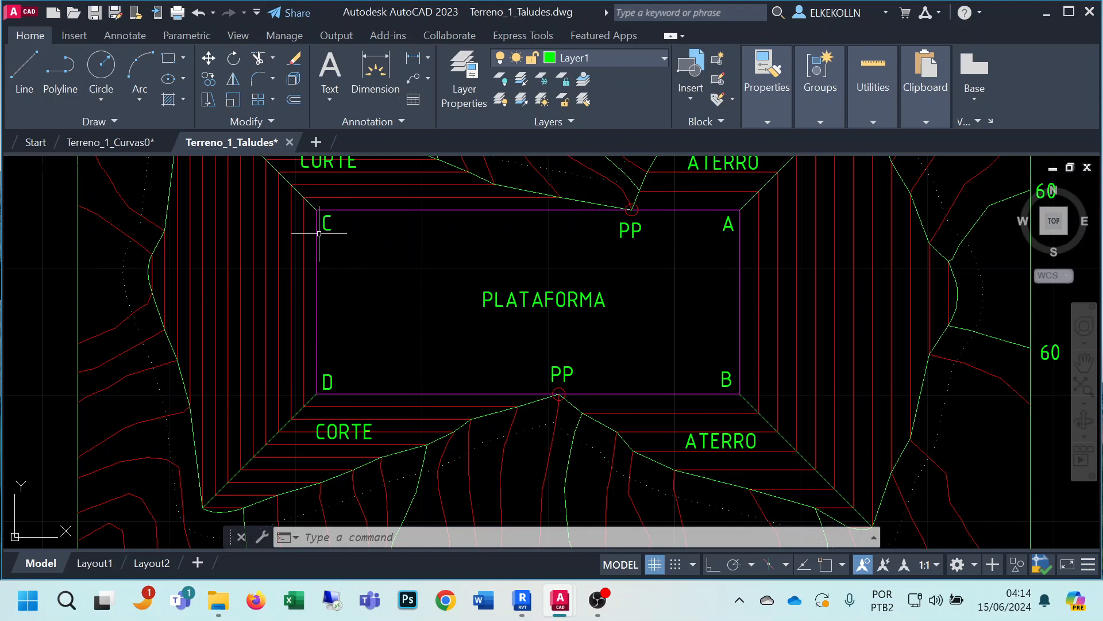
pyautogui.moveTo(556, 276); pyautogui.dragTo(504, 354, button='middle')
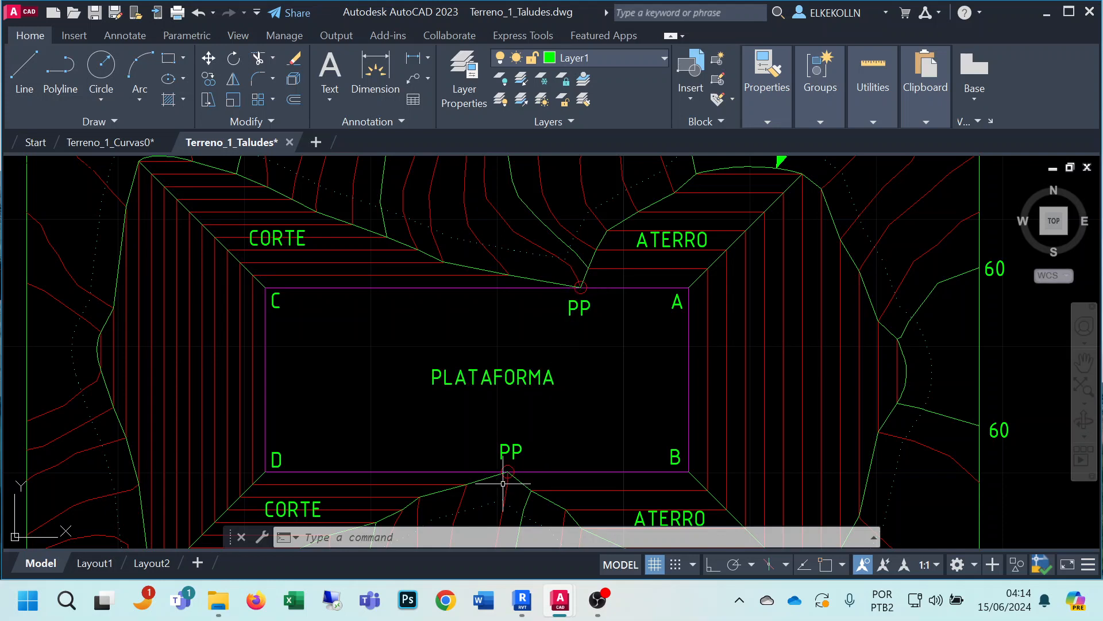
pyautogui.moveTo(586, 326)
pyautogui.mouseDown(button='middle')
pyautogui.moveTo(602, 430)
pyautogui.moveTo(675, 193)
pyautogui.mouseUp(button='middle')
pyautogui.click(536, 344)
pyautogui.moveTo(667, 339)
pyautogui.mouseDown(button='middle')
pyautogui.moveTo(667, 295)
pyautogui.moveTo(617, 321)
pyautogui.moveTo(645, 362)
pyautogui.mouseUp(button='middle')
pyautogui.click(559, 376)
pyautogui.click(547, 377)
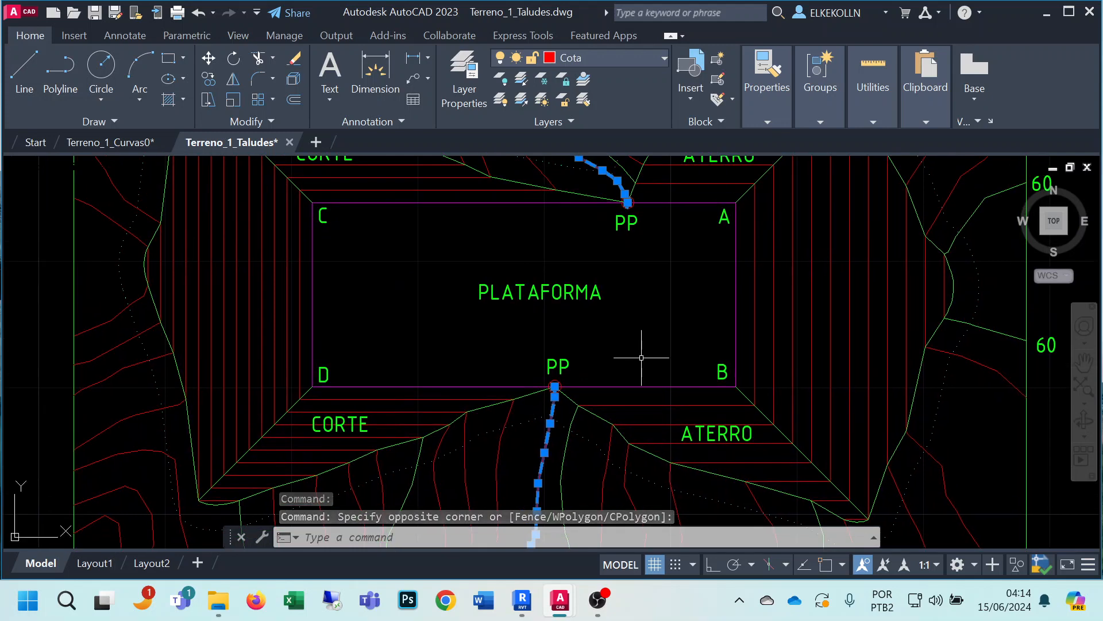
pyautogui.press('Escape')
# Examine the parallel cut slope lines around C and D and where they meet the natural contours.
pyautogui.scroll(-2, 495, 347)
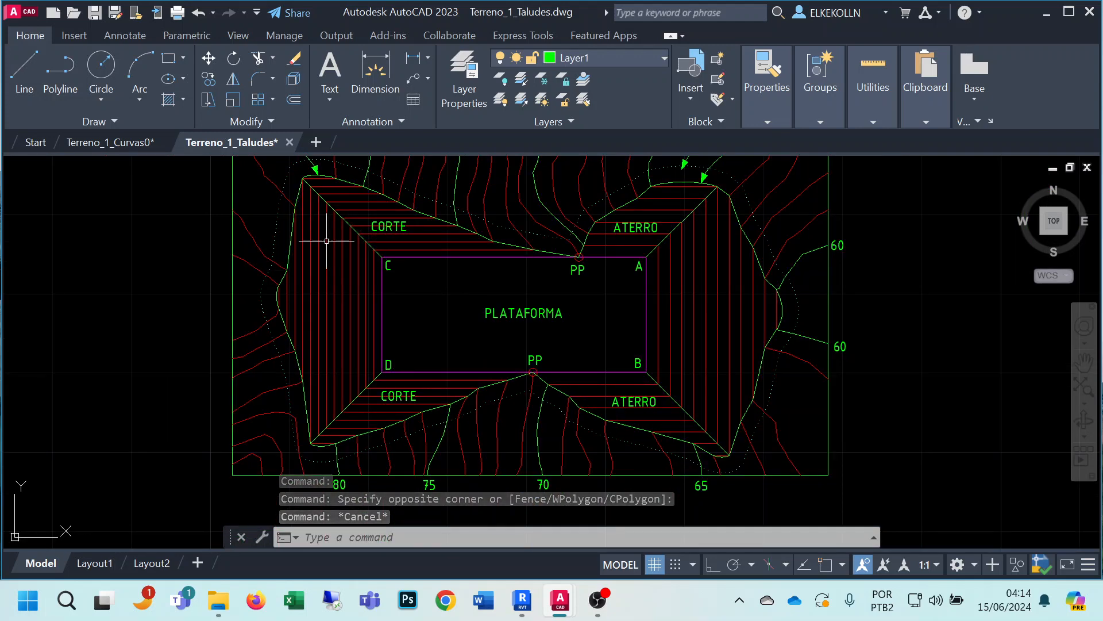
pyautogui.moveTo(288, 296); pyautogui.dragTo(402, 337, button='middle')
pyautogui.scroll(2, 400, 339)
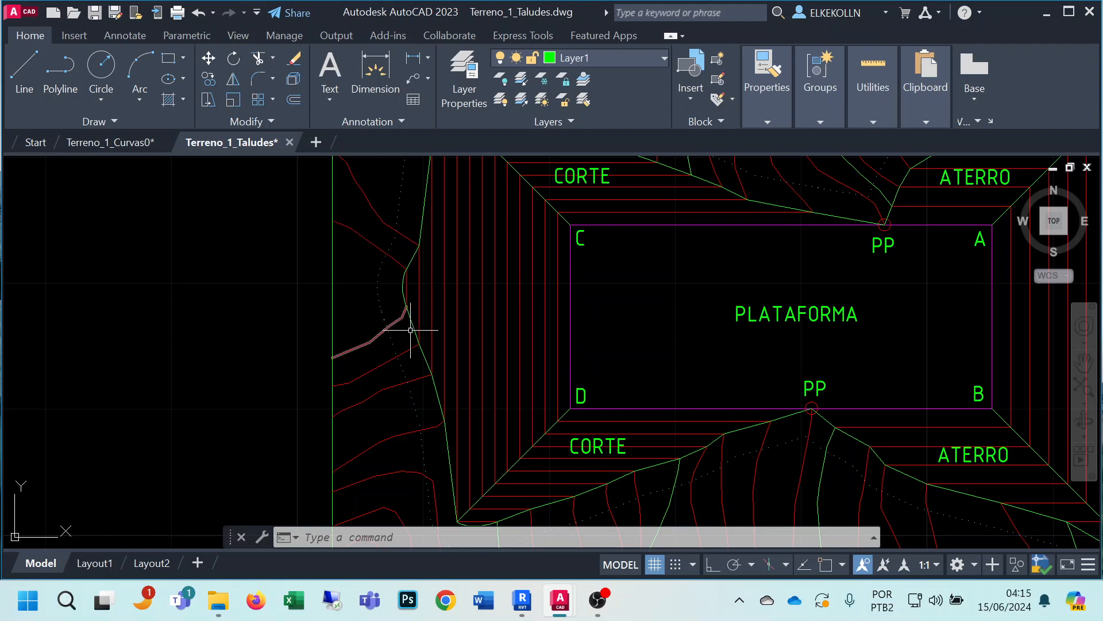
pyautogui.scroll(-2, 411, 329)
pyautogui.scroll(-3, 459, 375)
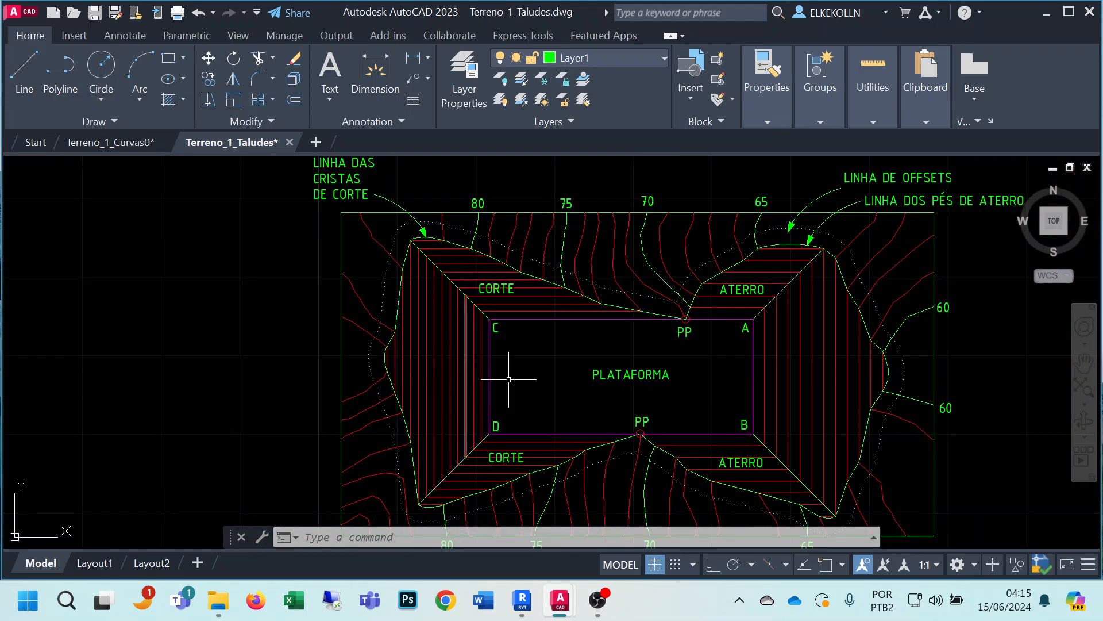
pyautogui.scroll(3, 602, 346)
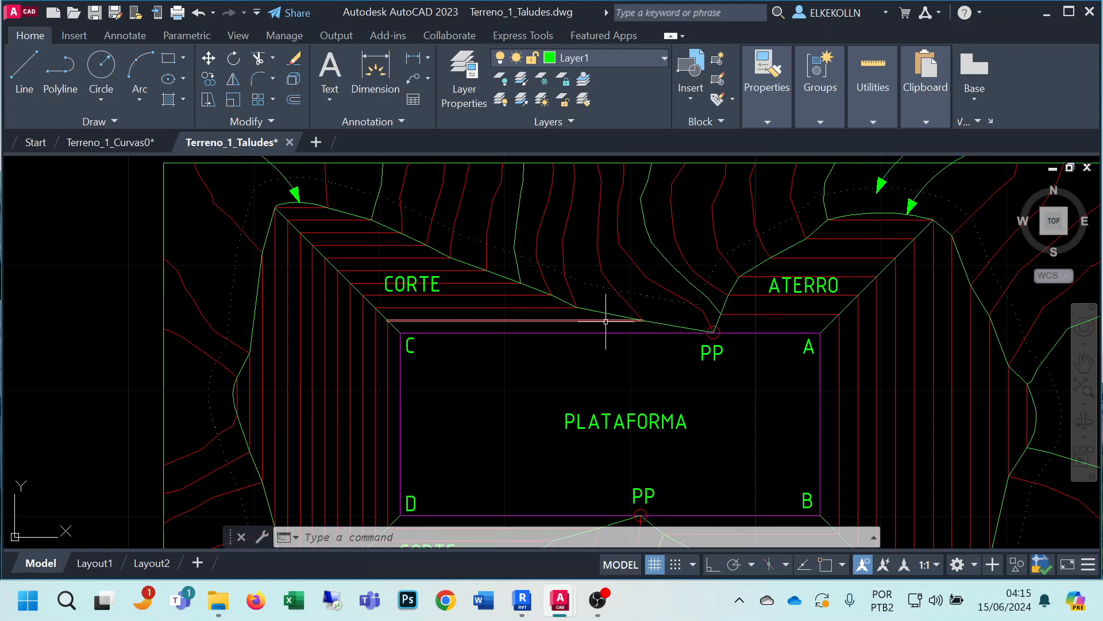
pyautogui.scroll(2, 616, 348)
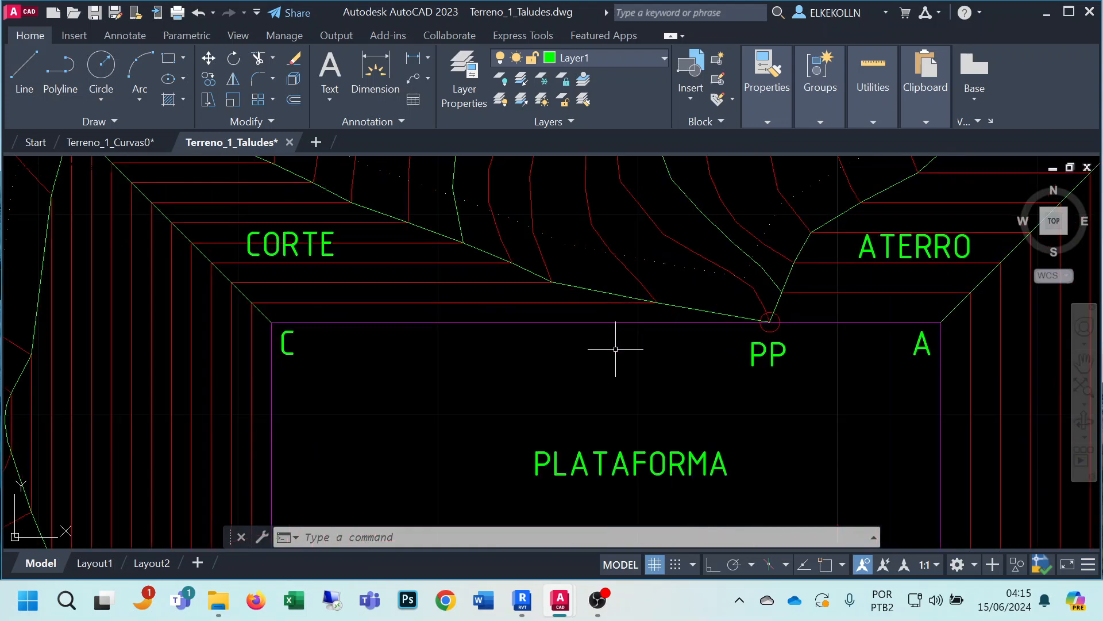
# Compare the cut crest in the Terreno_1_Curvas0 mixed-section diagram with the cut crest line in Terreno_1_Taludes.
pyautogui.click(110, 142)
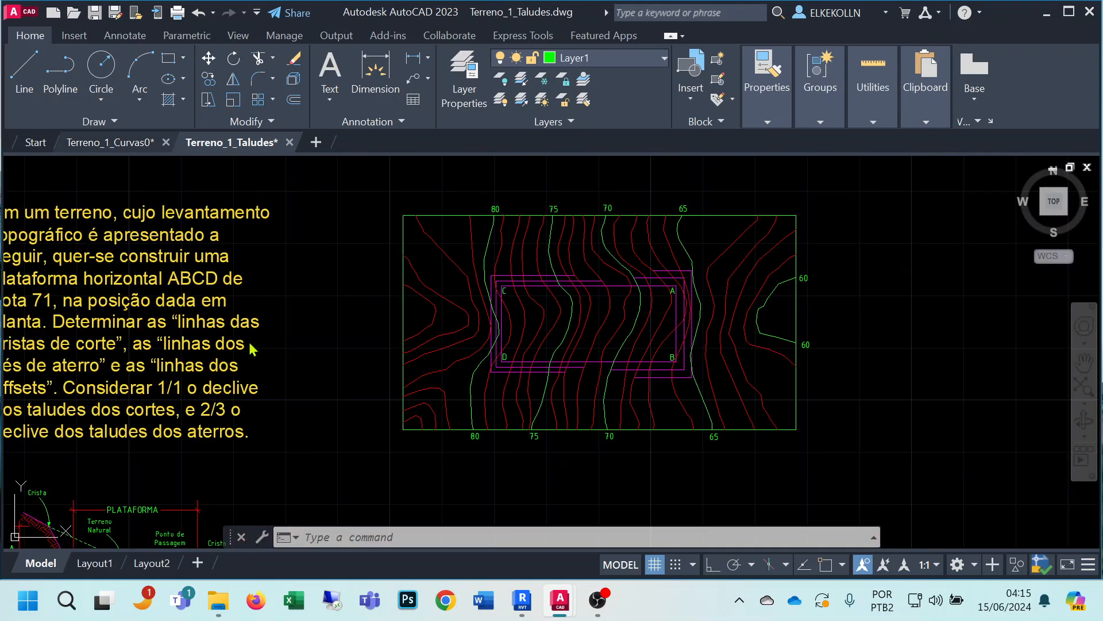
pyautogui.scroll(4, 493, 323)
pyautogui.scroll(4, 420, 323)
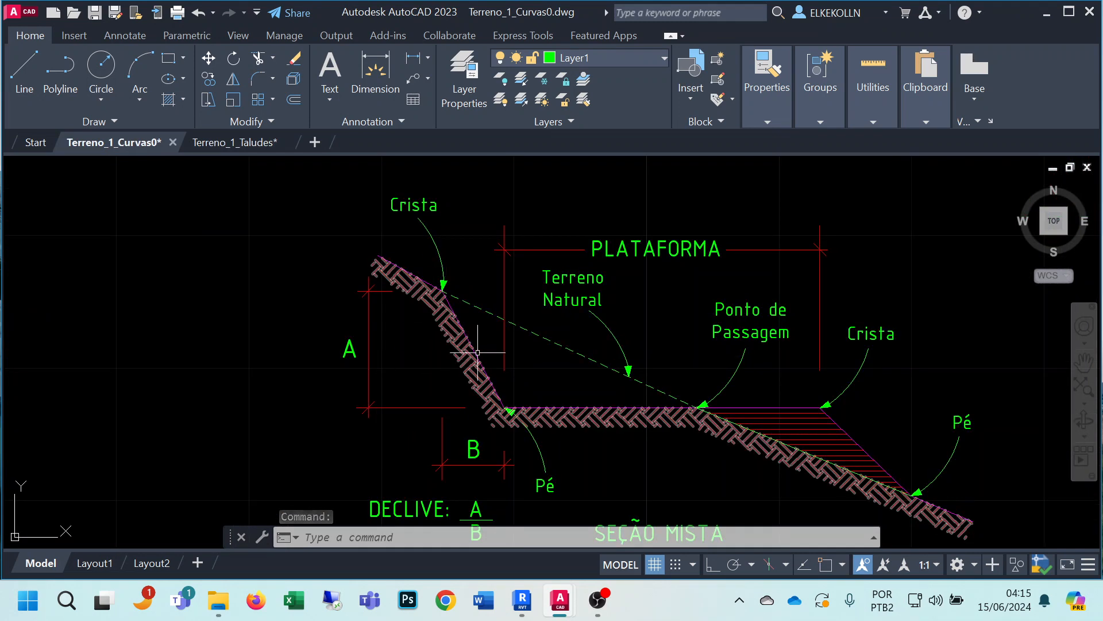
pyautogui.click(253, 144)
pyautogui.moveTo(680, 300); pyautogui.dragTo(631, 322, button='middle')
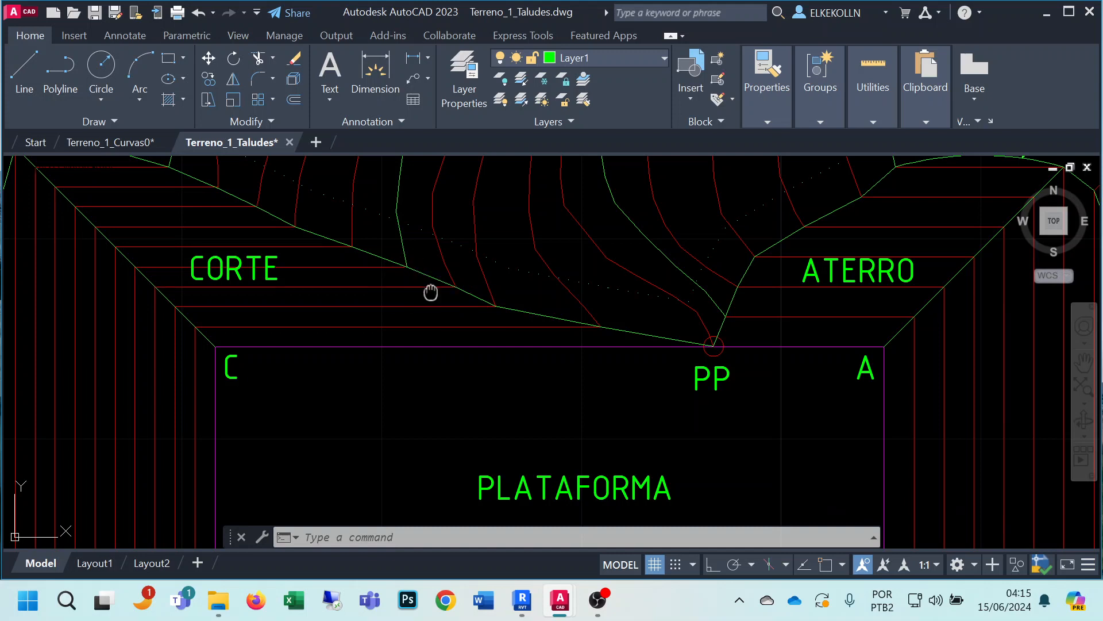
pyautogui.moveTo(431, 291); pyautogui.dragTo(566, 346, button='middle')
pyautogui.scroll(-4, 428, 307)
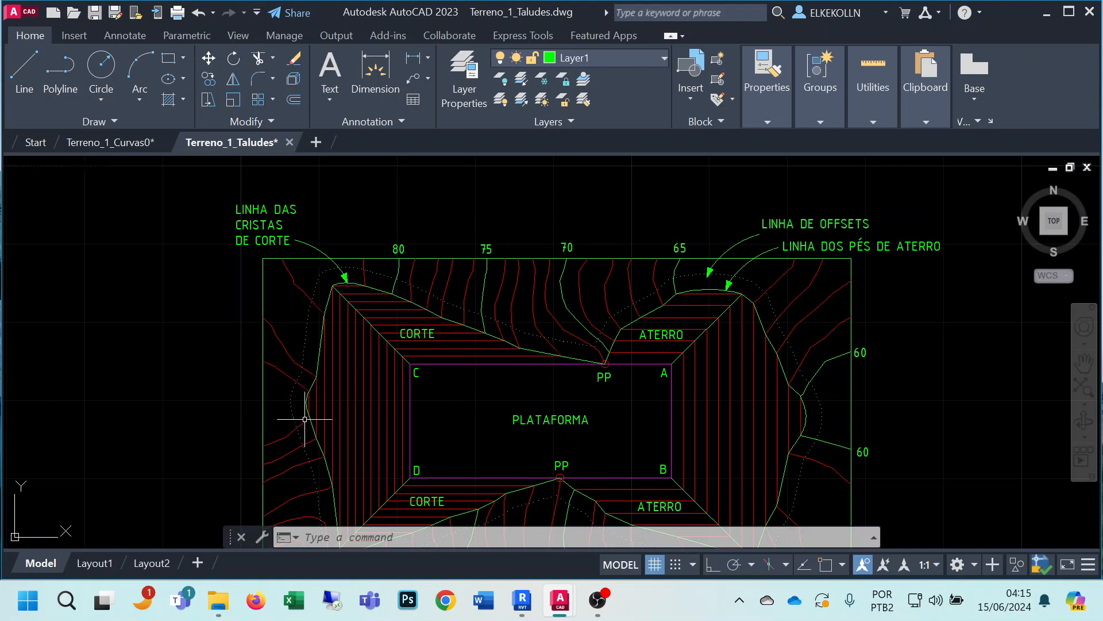
pyautogui.moveTo(323, 405); pyautogui.dragTo(318, 323, button='middle')
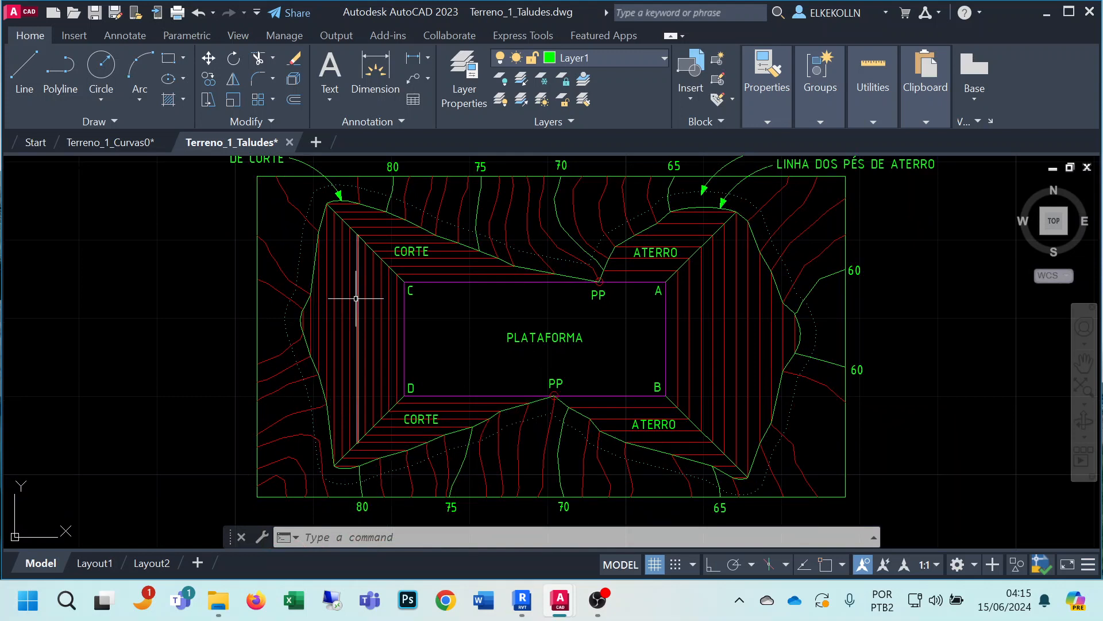
pyautogui.moveTo(356, 298)
pyautogui.mouseDown(button='middle')
pyautogui.moveTo(368, 357)
pyautogui.moveTo(187, 307)
pyautogui.mouseUp(button='middle')
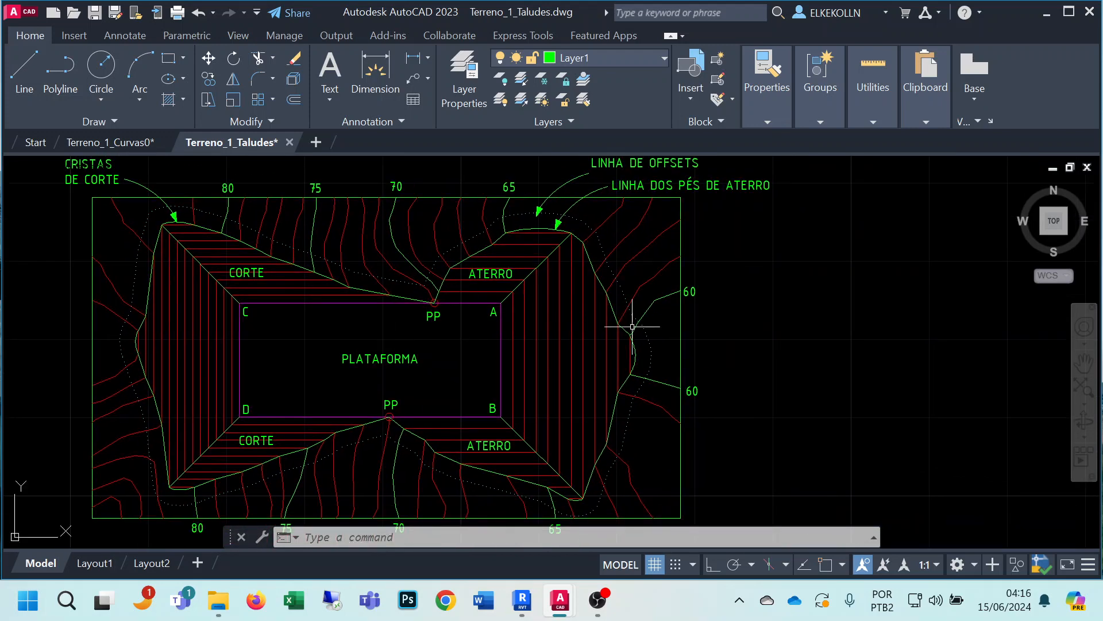
# Examine the fill toe line and the offset line around A in the finished slope drawing.
pyautogui.scroll(4, 460, 294)
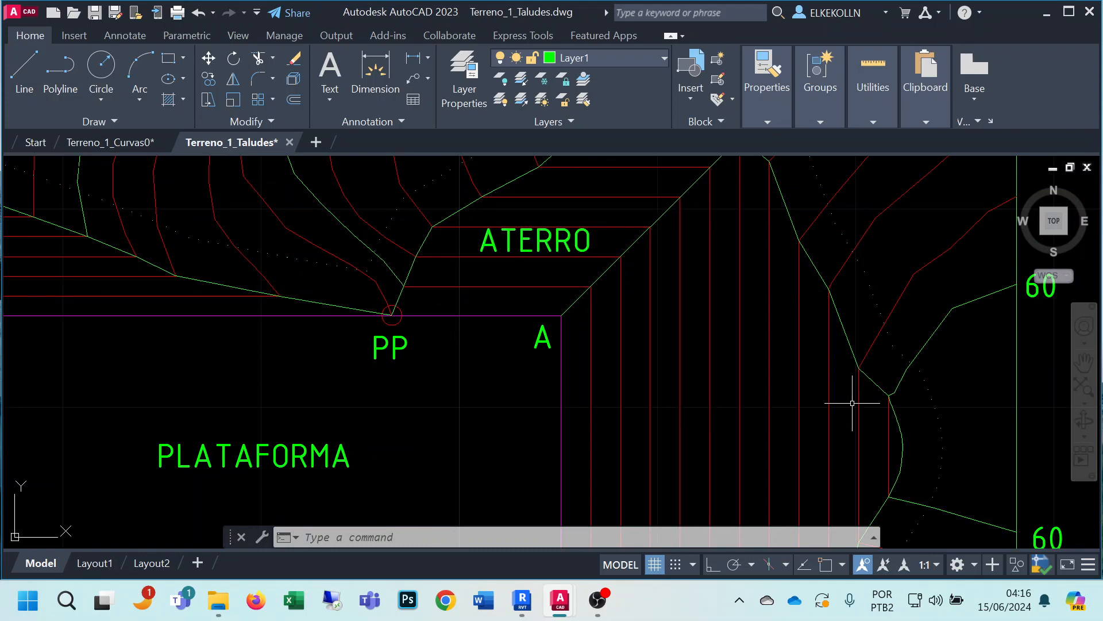
pyautogui.scroll(-2, 853, 403)
pyautogui.moveTo(867, 433); pyautogui.dragTo(773, 373, button='middle')
pyautogui.moveTo(742, 325); pyautogui.dragTo(758, 425, button='middle')
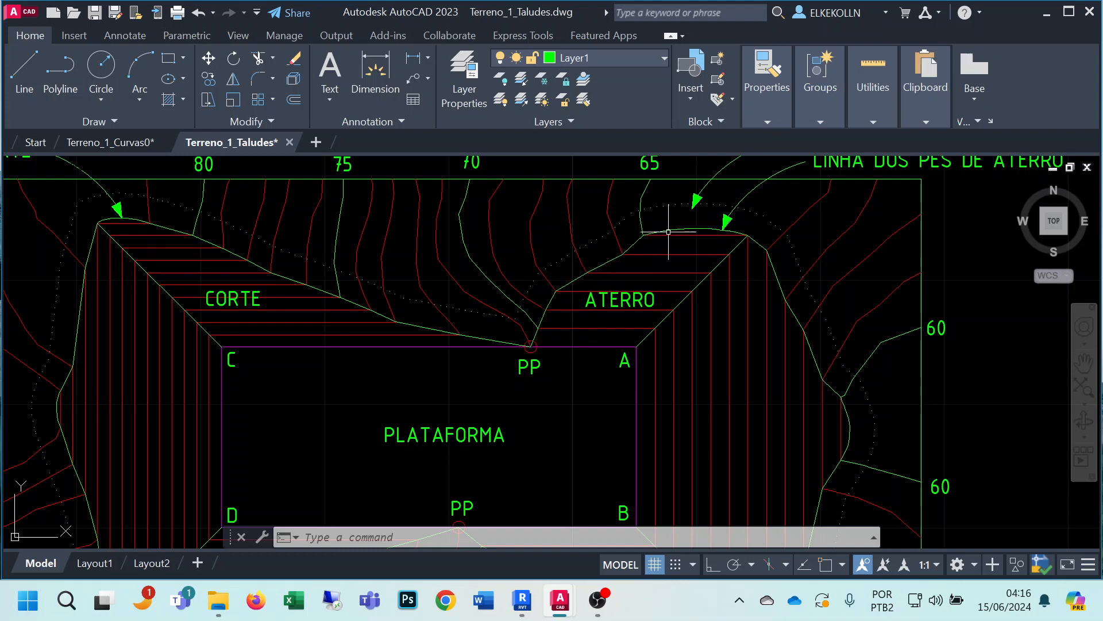
pyautogui.moveTo(792, 301); pyautogui.dragTo(708, 371, button='middle')
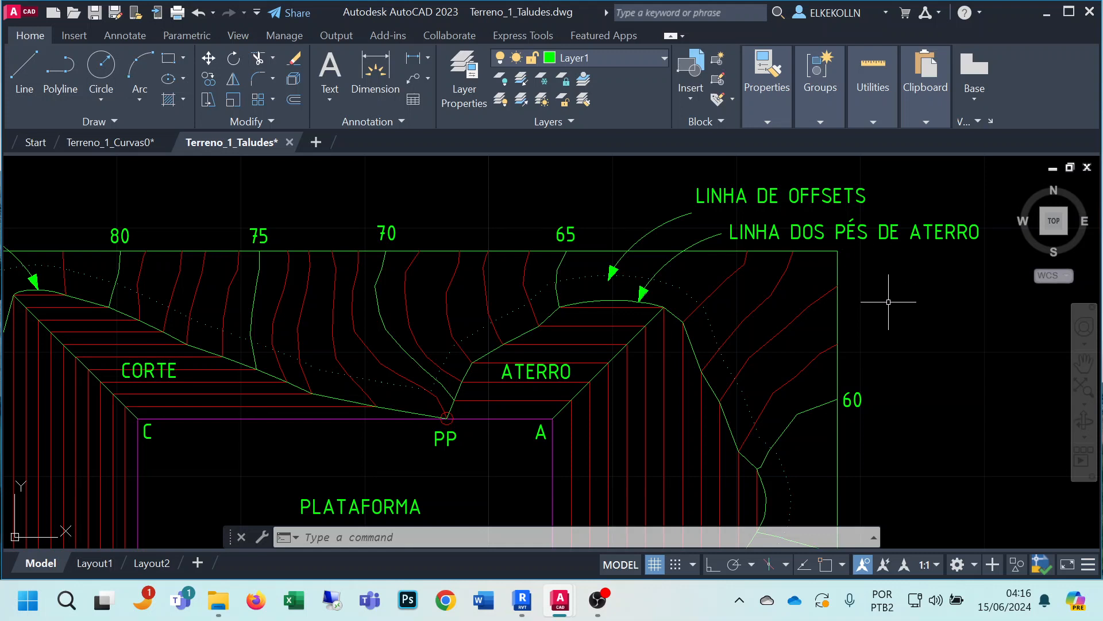
# Relate the fill toe in the mixed-section diagram to the fill toe line in the Terreno_1_Taludes drawing.
pyautogui.click(106, 146)
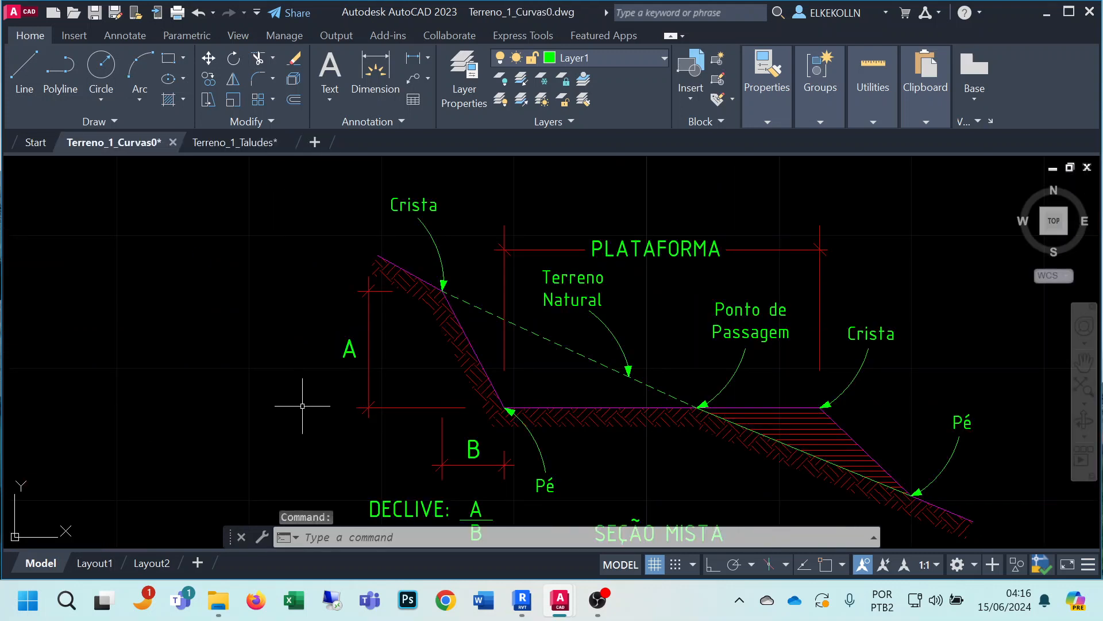
pyautogui.moveTo(451, 425); pyautogui.dragTo(179, 294, button='middle')
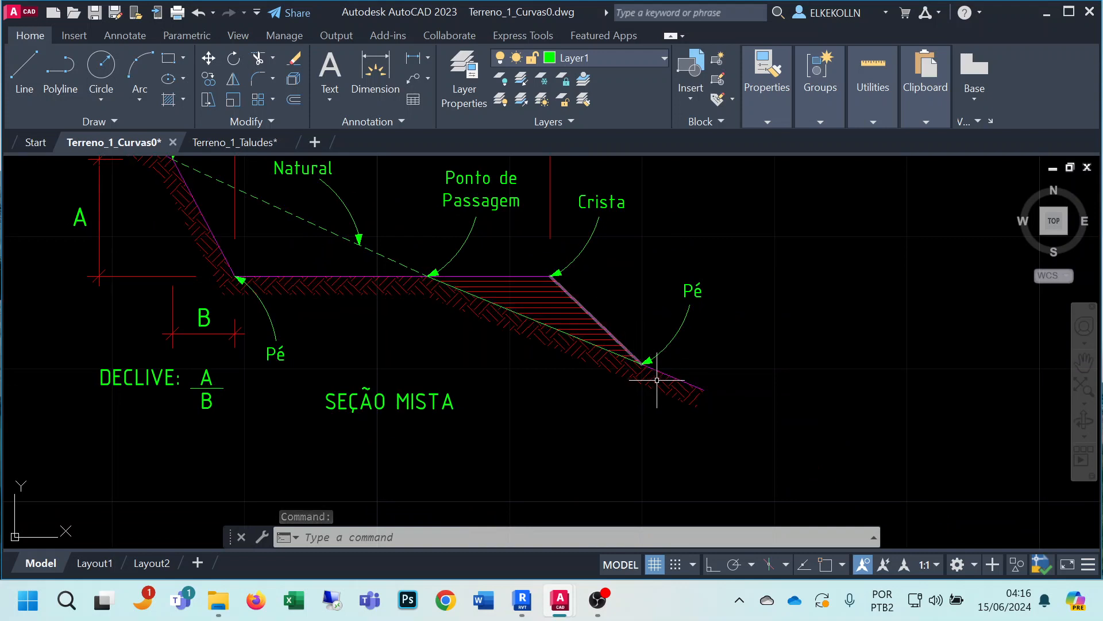
pyautogui.click(234, 146)
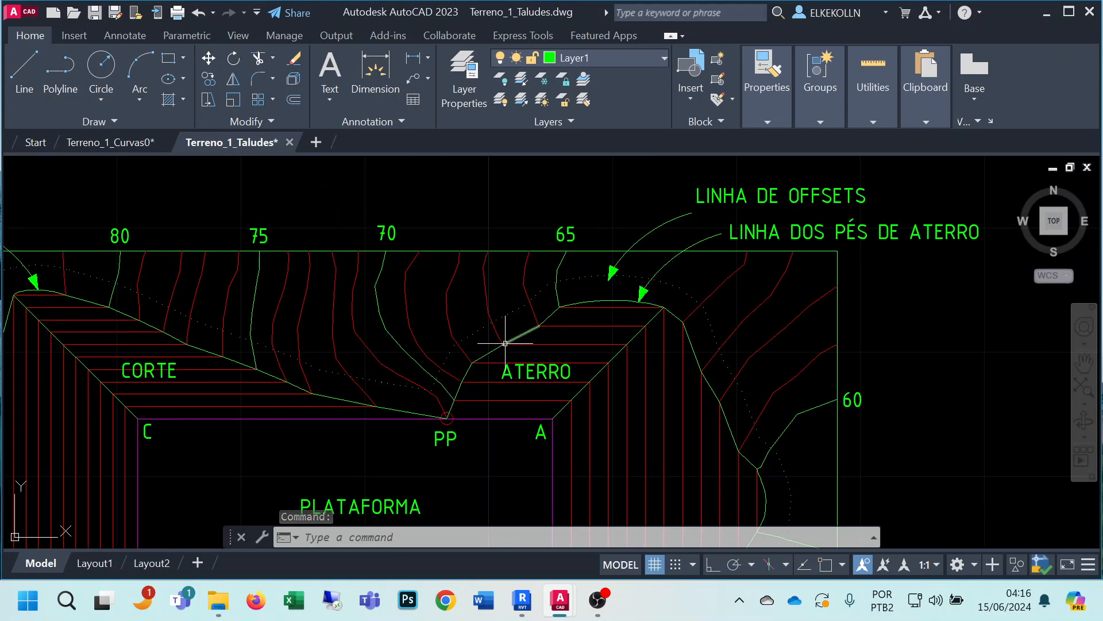
pyautogui.scroll(-4, 570, 392)
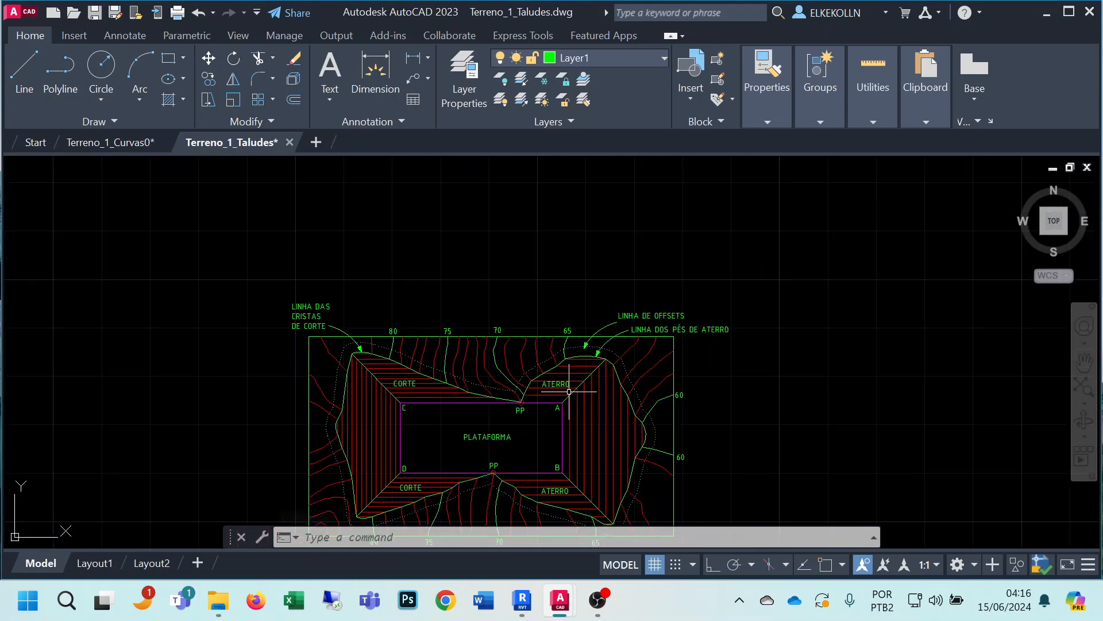
pyautogui.moveTo(560, 430); pyautogui.dragTo(668, 314, button='middle')
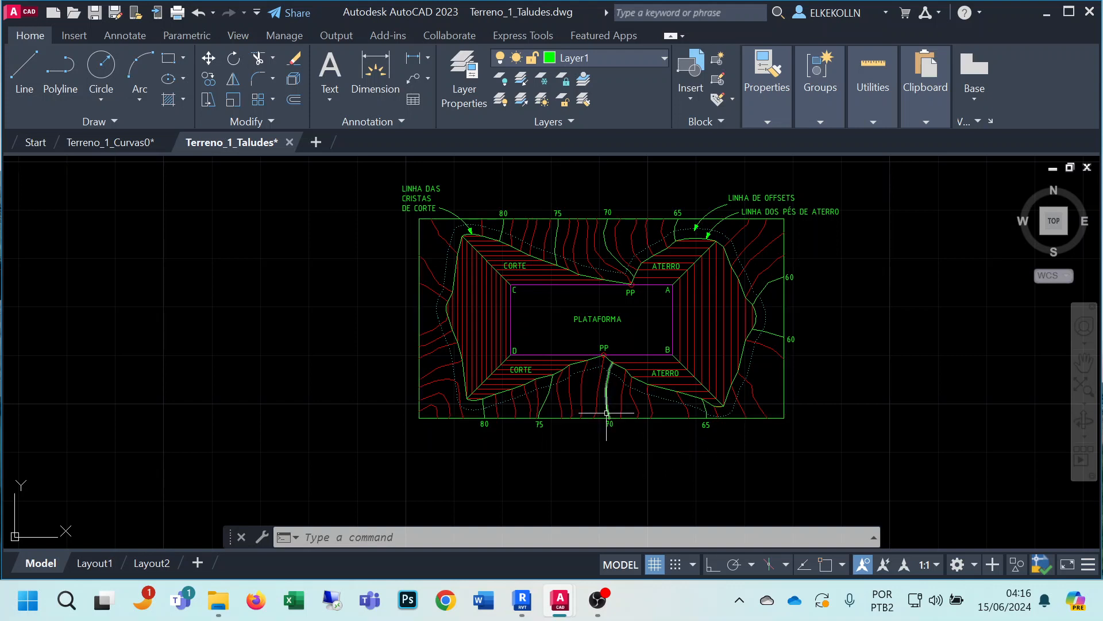
# Save the finished slope drawing as Terreno_1_Taludes on the desktop in AutoCAD 2018 Drawing format.
pyautogui.moveTo(600, 414)
pyautogui.mouseDown(button='middle')
pyautogui.moveTo(517, 428)
pyautogui.moveTo(520, 437)
pyautogui.mouseUp(button='middle')
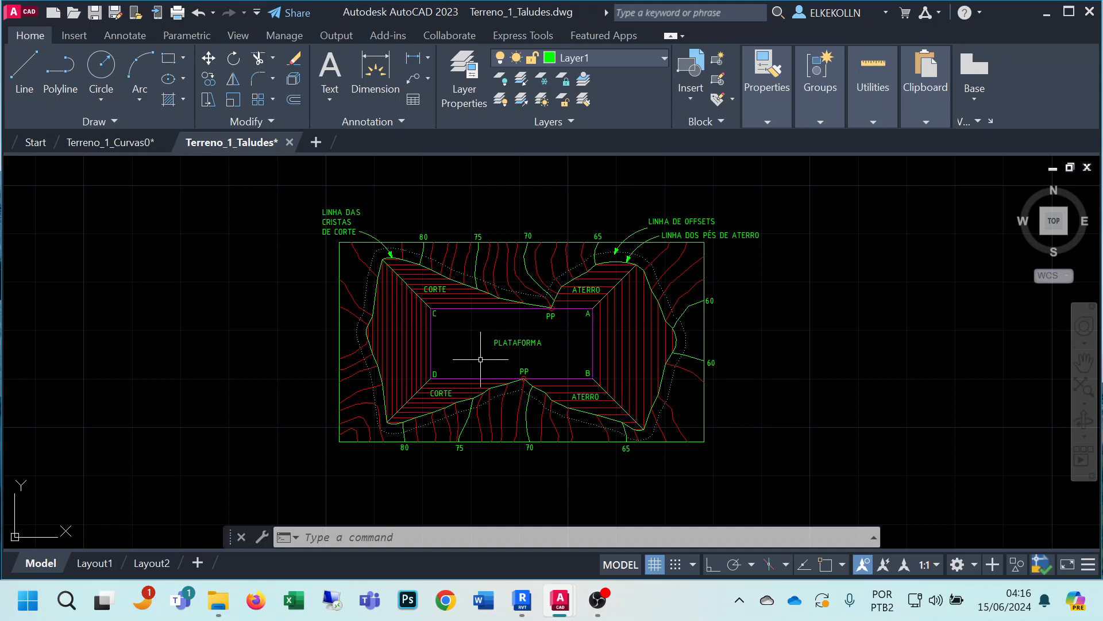
pyautogui.click(23, 11)
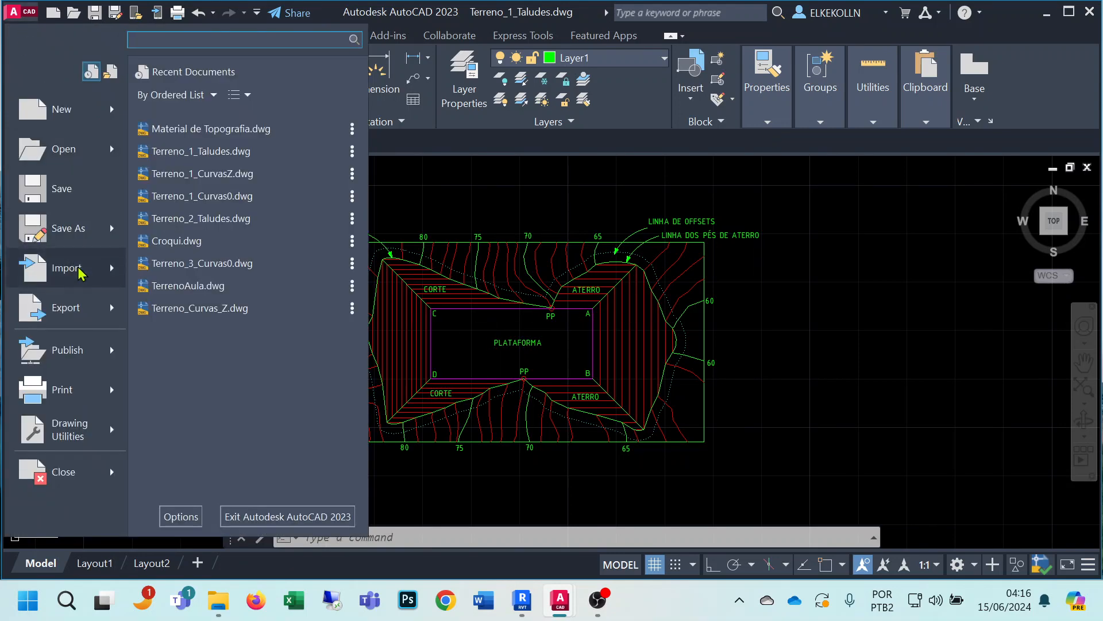
pyautogui.click(72, 228)
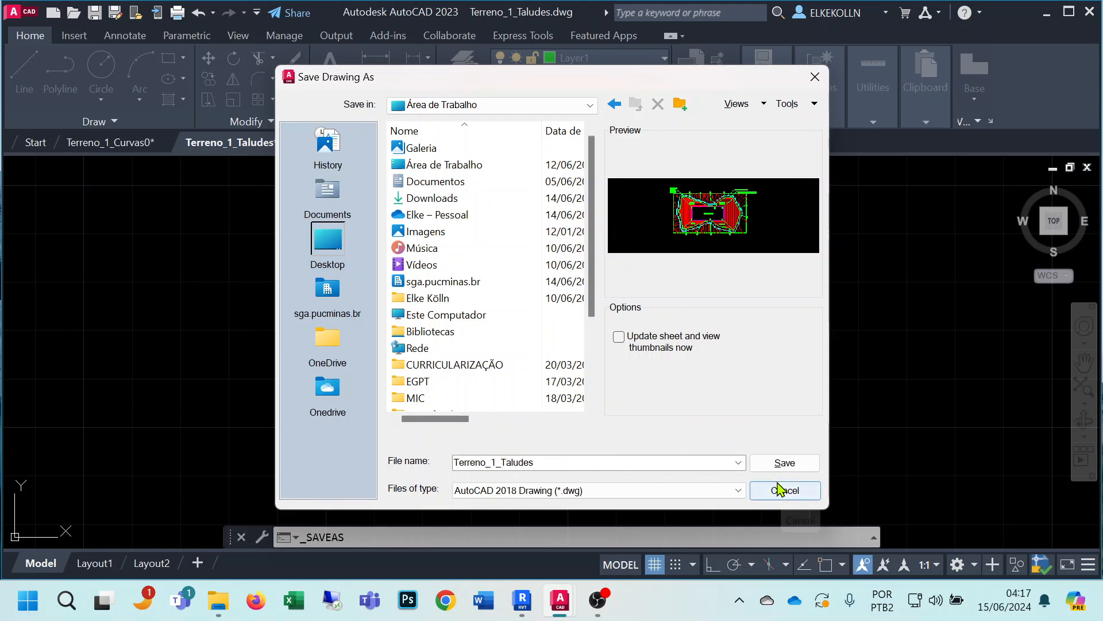
pyautogui.click(783, 462)
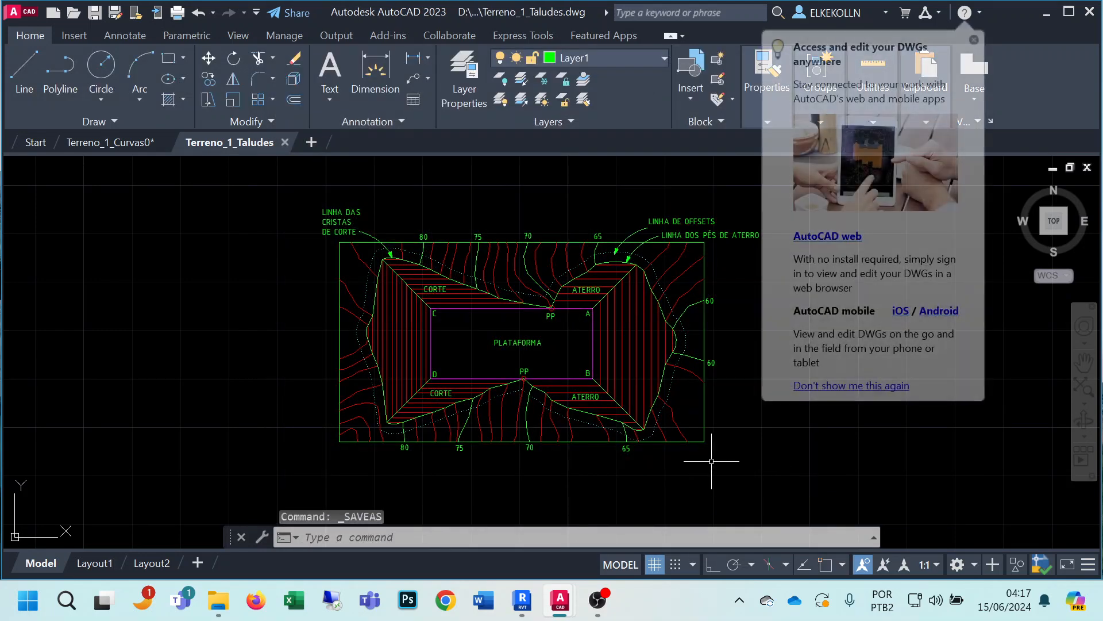
pyautogui.click(975, 41)
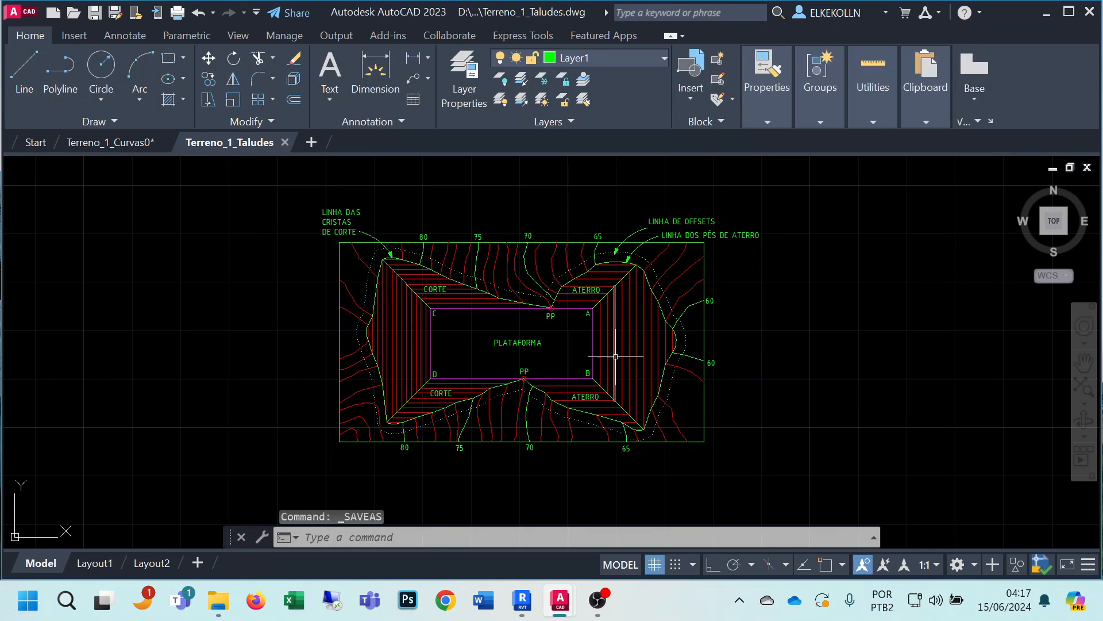
# Switch to Revit and create a new project from the Modelo de arquitetura template.
pyautogui.click(522, 608)
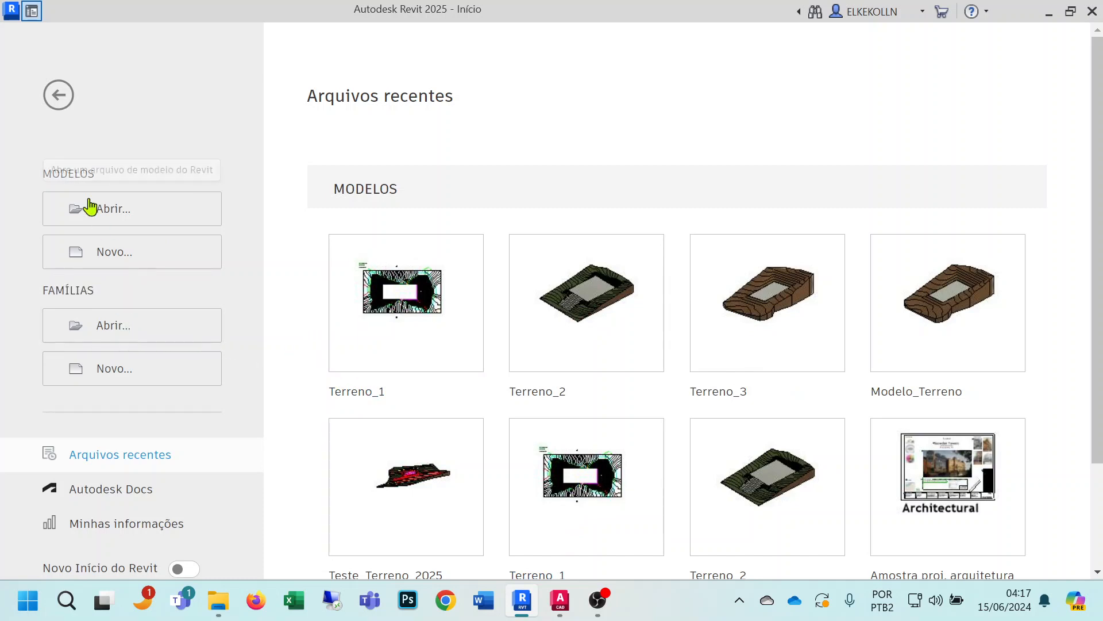
pyautogui.click(115, 262)
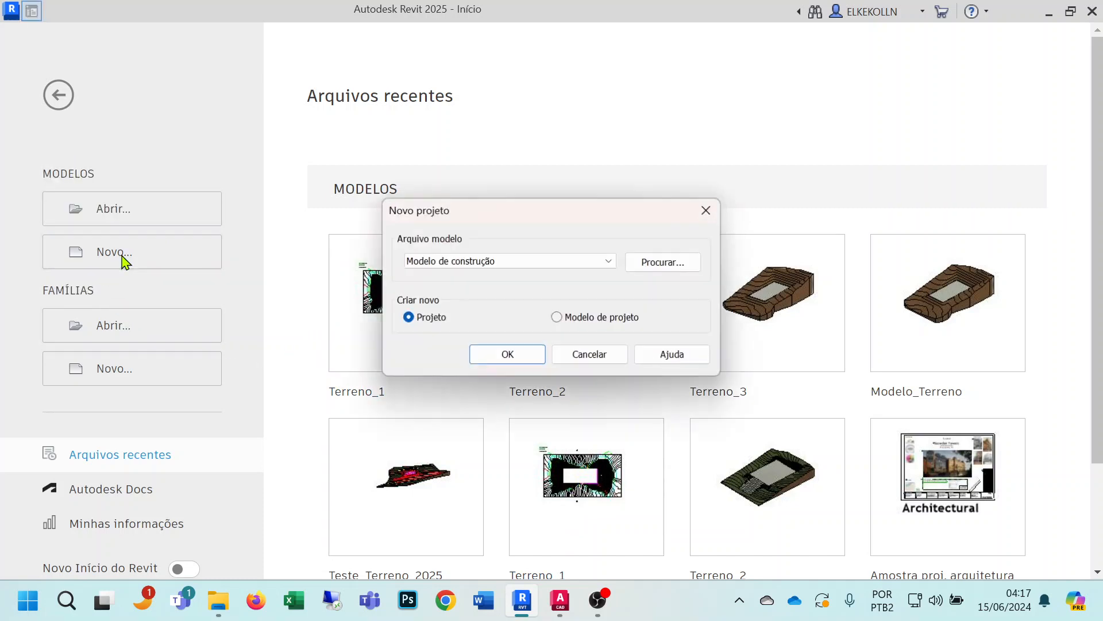
pyautogui.click(609, 260)
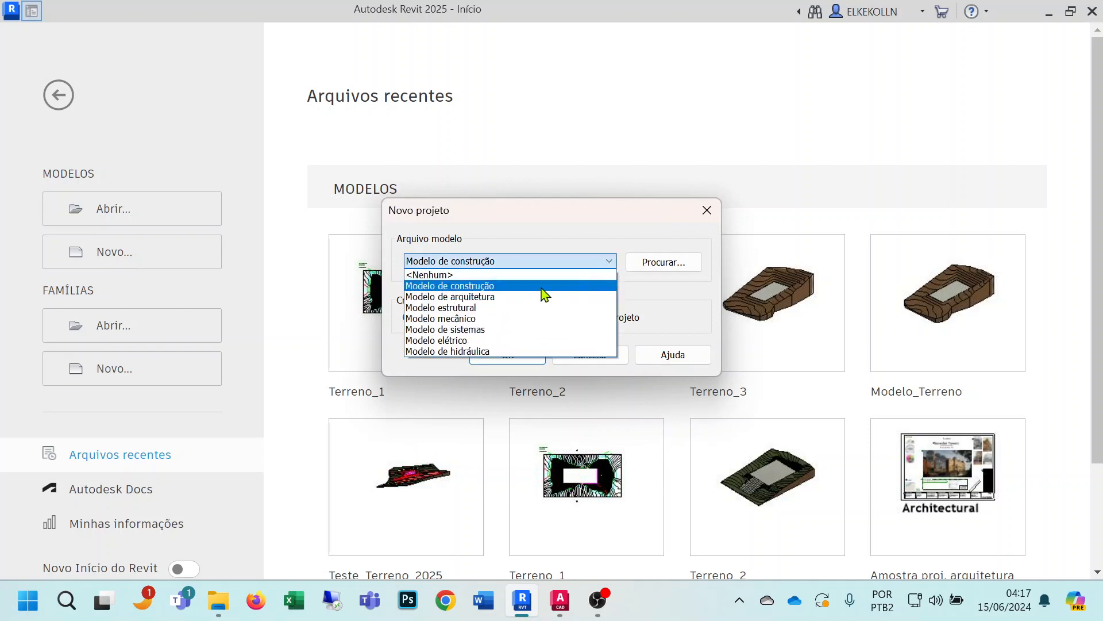
pyautogui.click(483, 299)
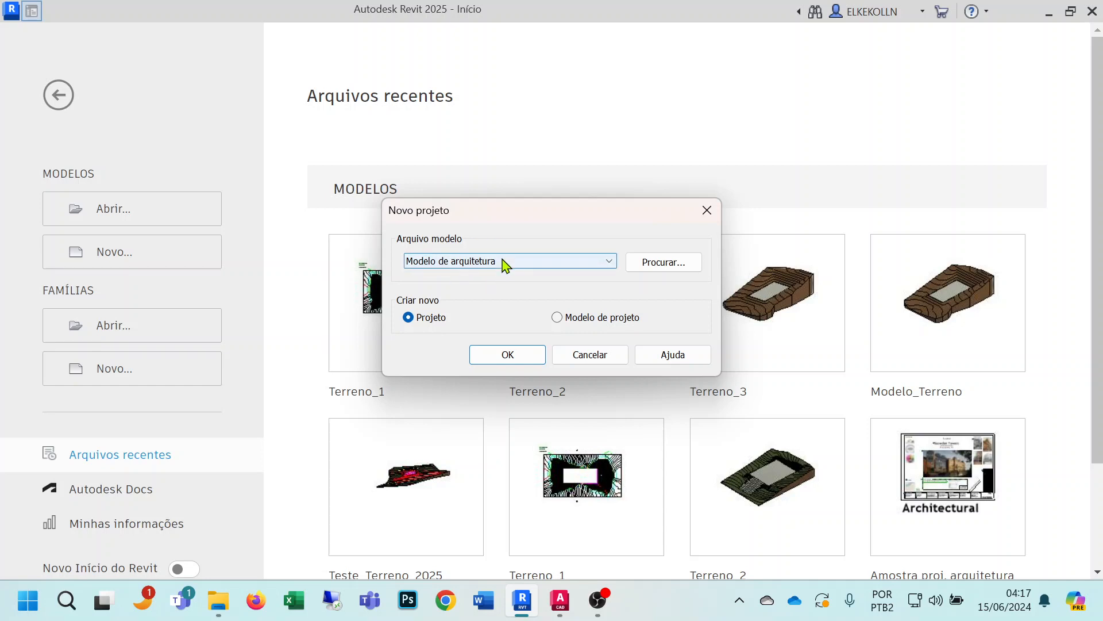
pyautogui.click(508, 356)
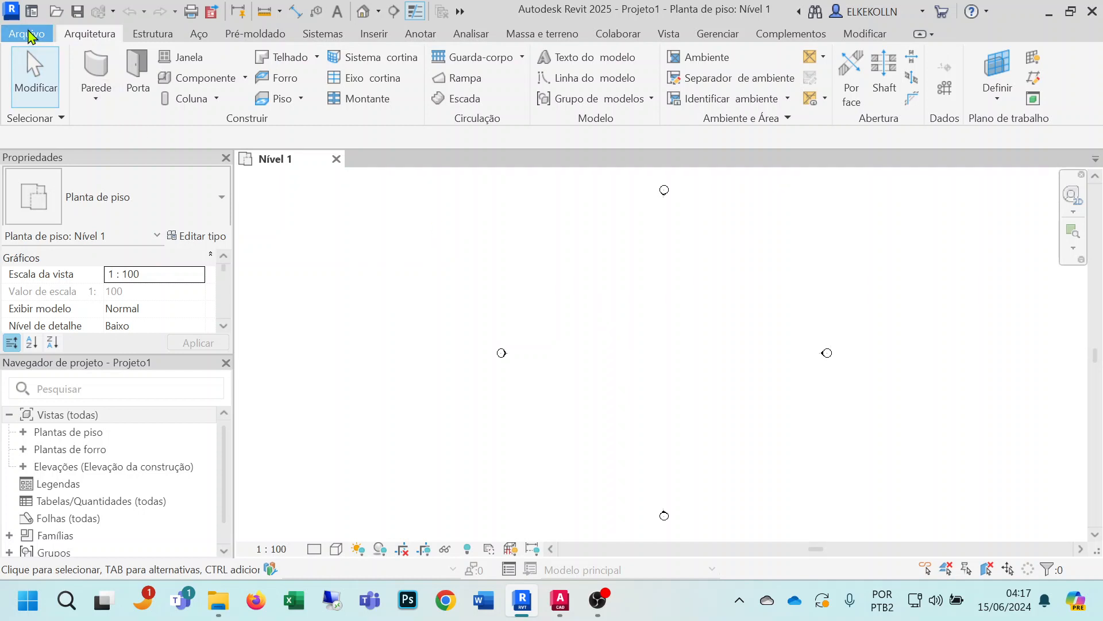
# Save the new project on the desktop (Área de Trabalho) as Terreno_1 with a maximum of 1 backup.
pyautogui.click(27, 34)
pyautogui.moveTo(73, 264)
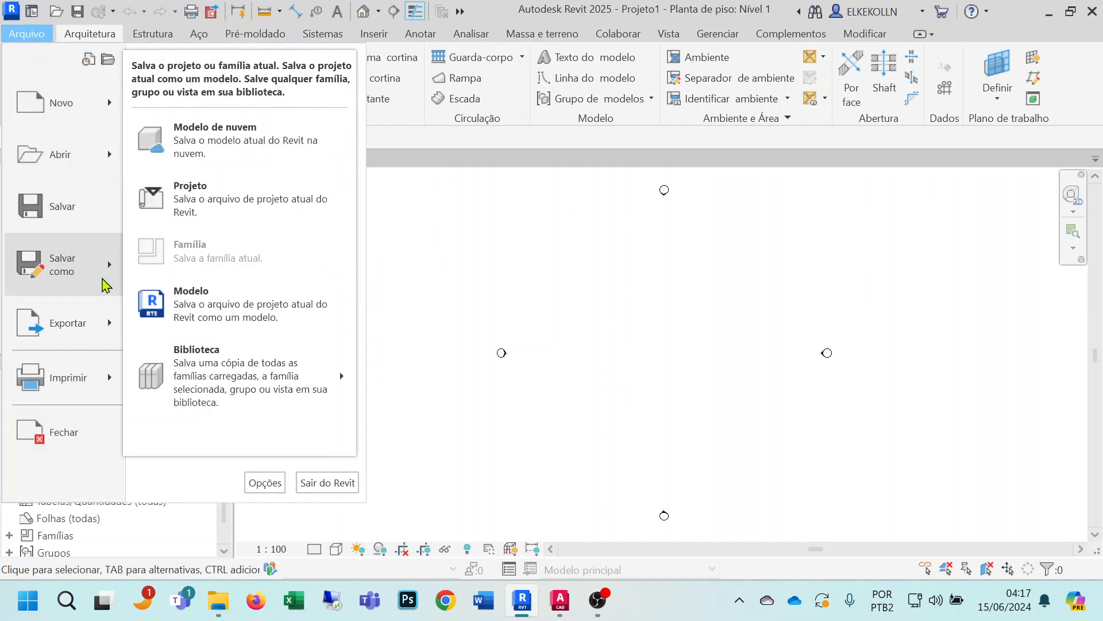
pyautogui.click(204, 213)
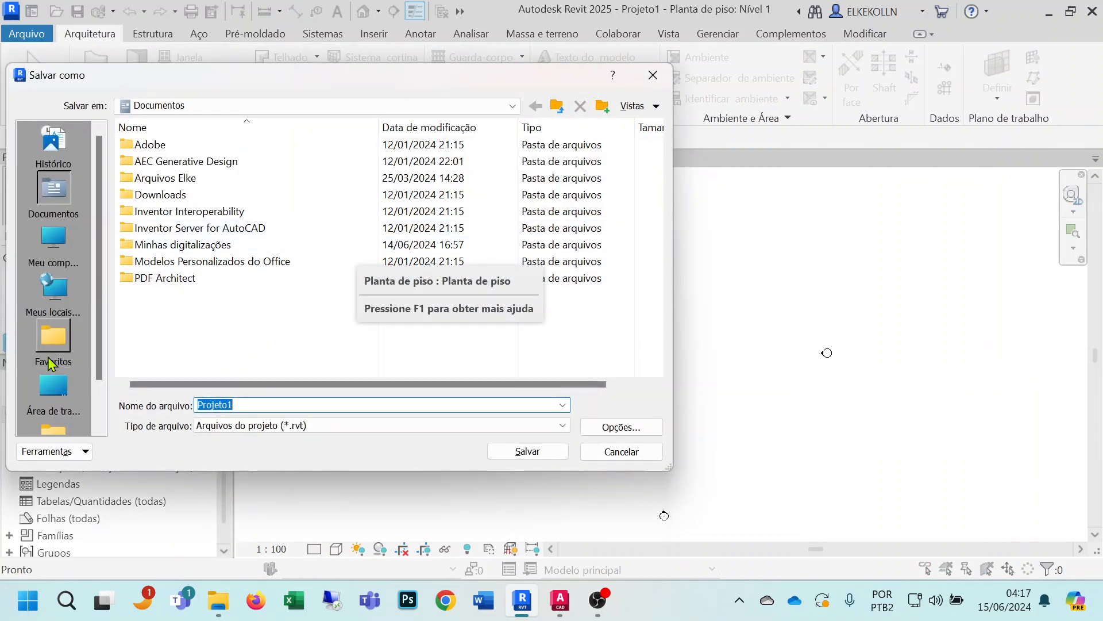
pyautogui.click(51, 389)
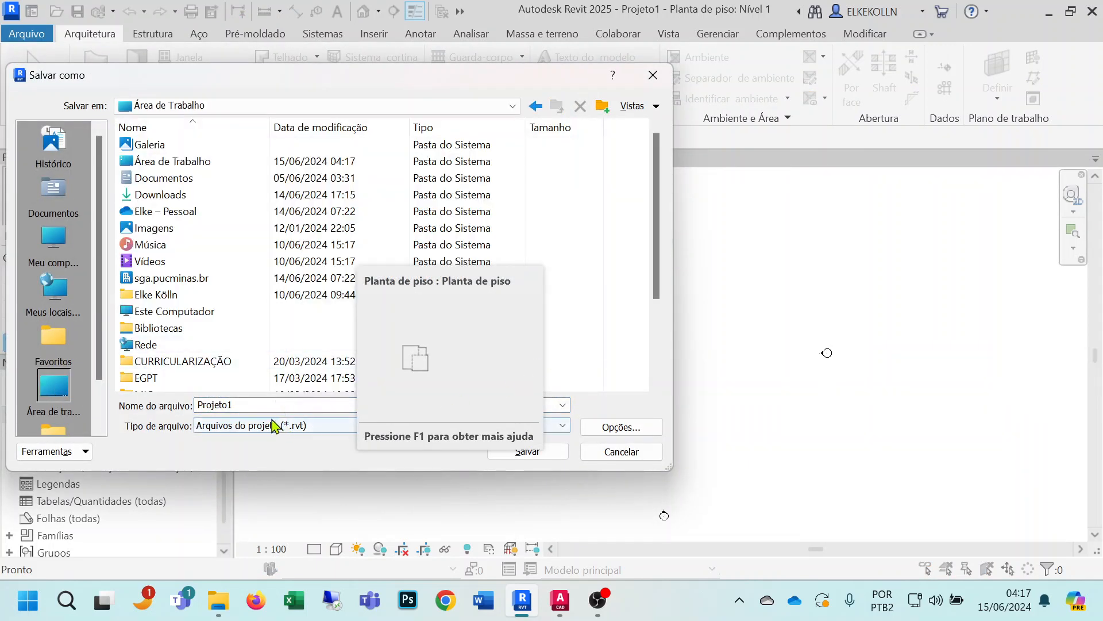
pyautogui.moveTo(479, 85); pyautogui.dragTo(879, 74)
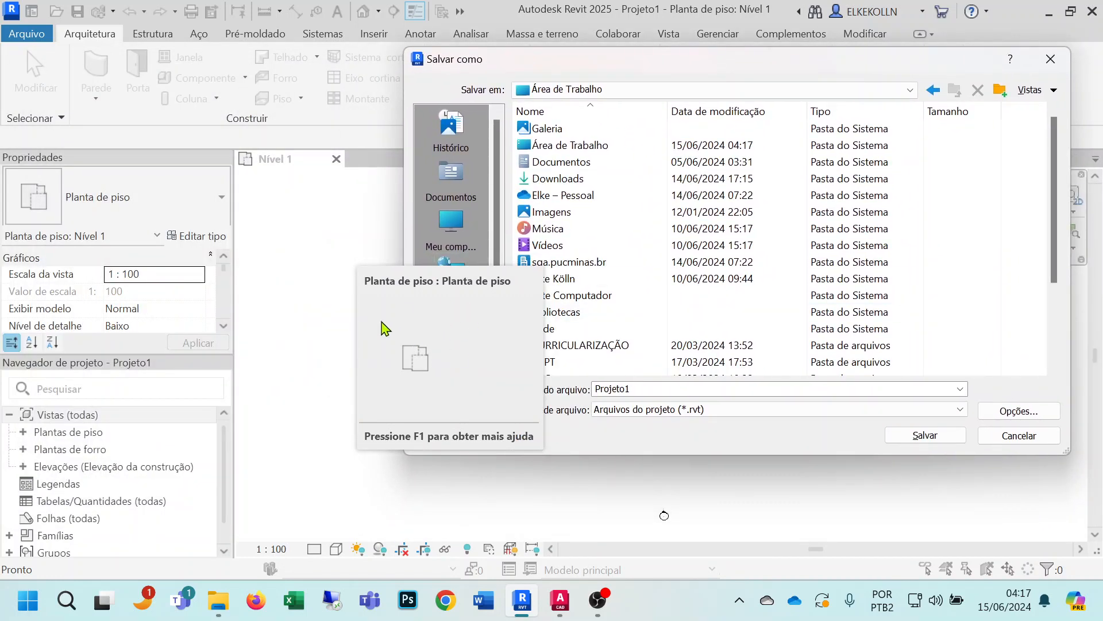
pyautogui.doubleClick(642, 389)
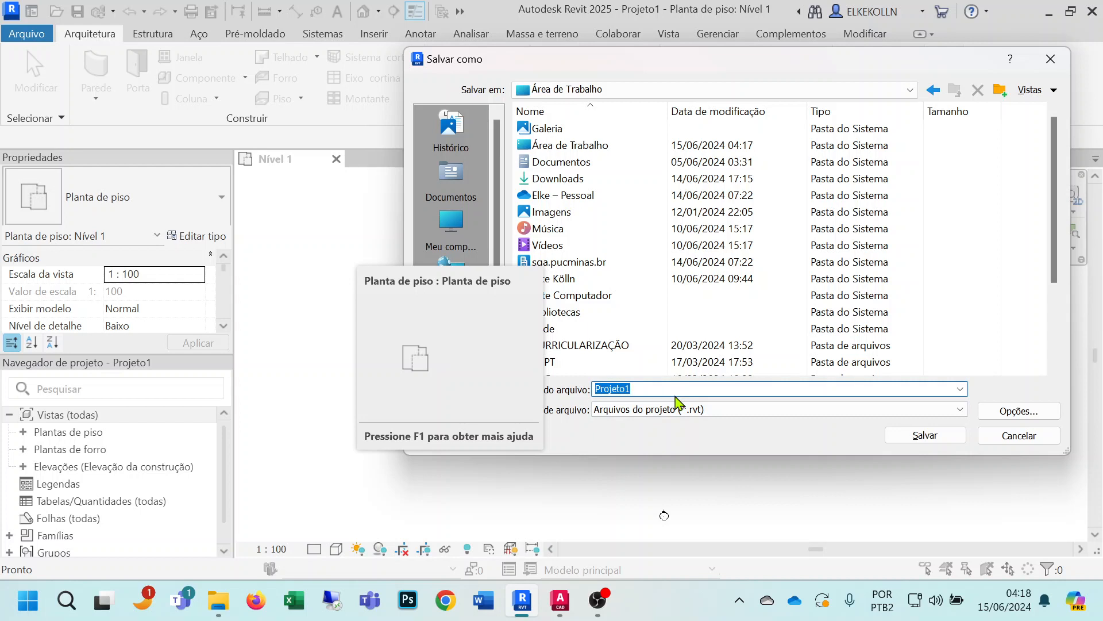
pyautogui.write('Terreno_1')
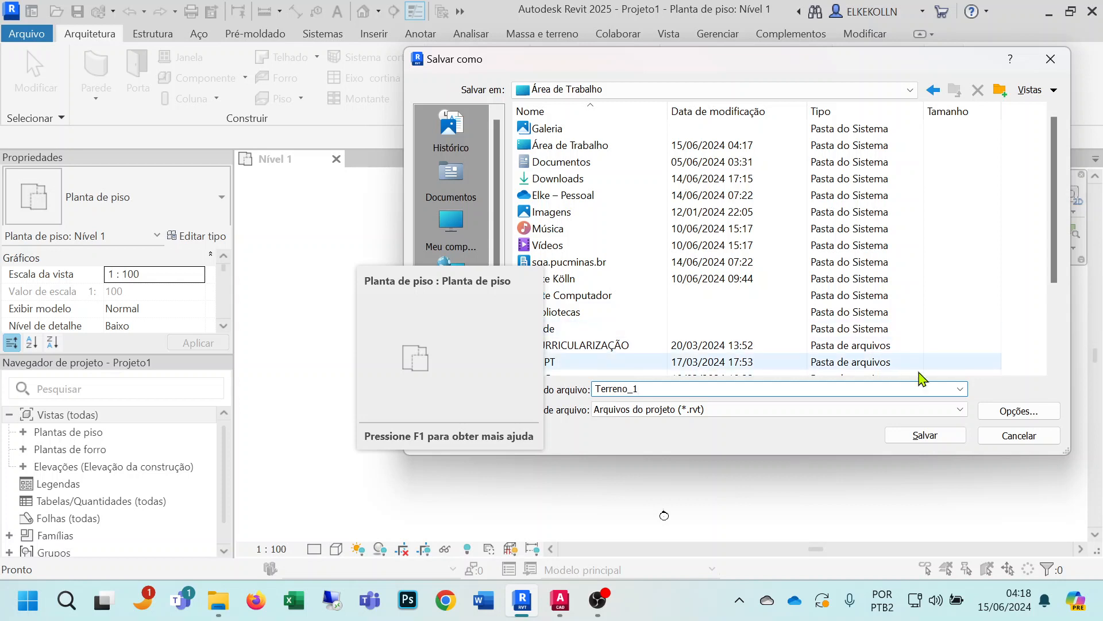
pyautogui.click(1019, 410)
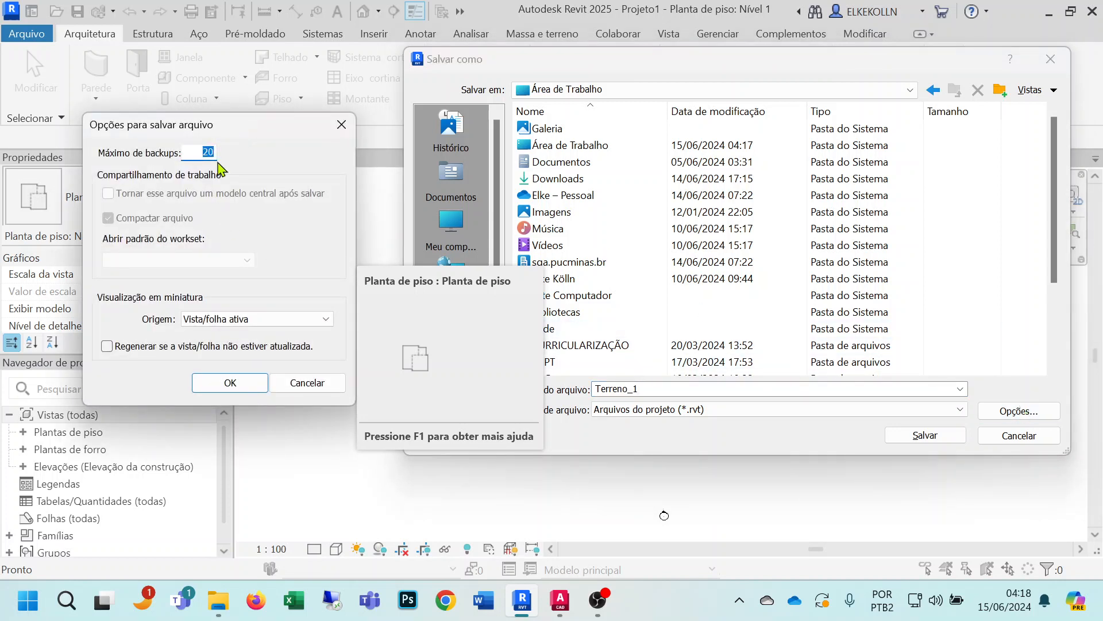
pyautogui.write('1')
pyautogui.click(260, 381)
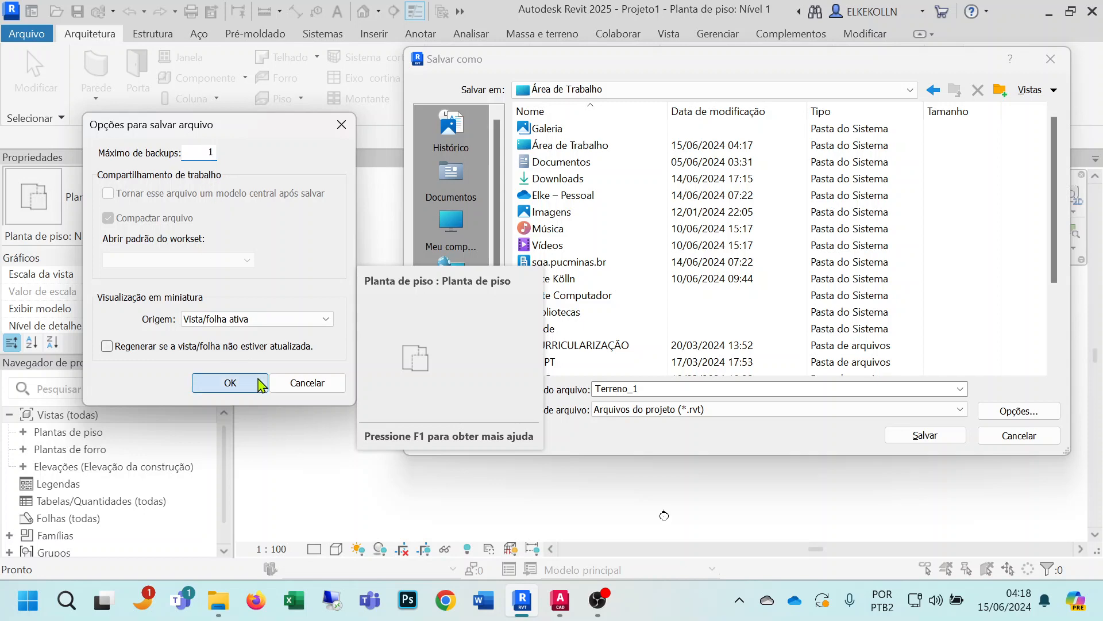
pyautogui.click(925, 435)
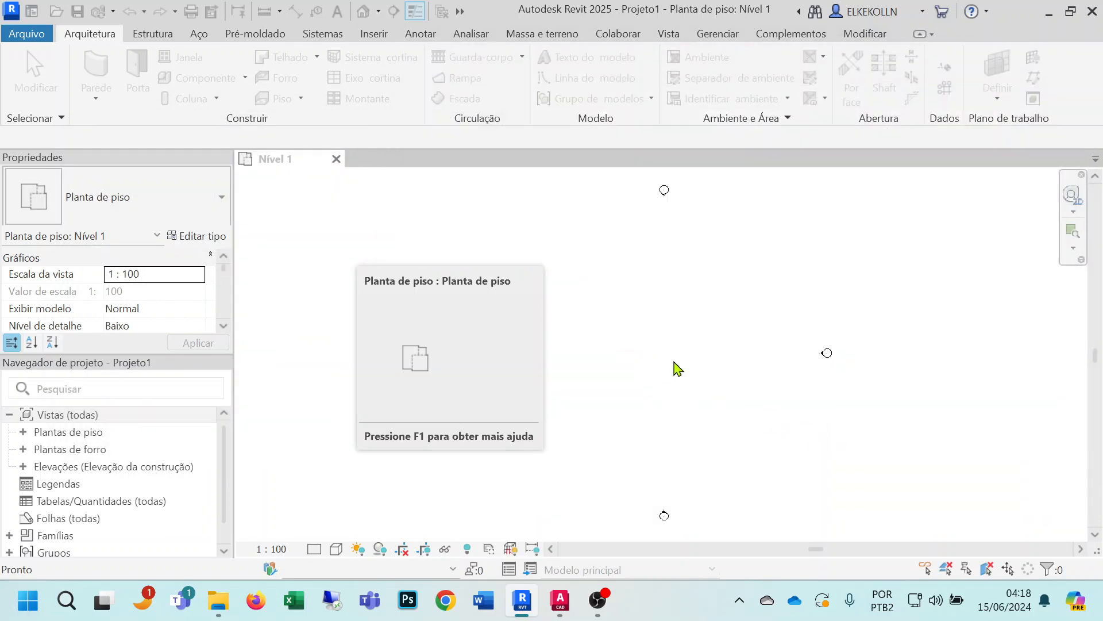
# In the project units, set the Distância format to Metros with 2 casas decimais.
pyautogui.scroll(-2, 626, 318)
pyautogui.moveTo(616, 333); pyautogui.dragTo(737, 279, button='middle')
pyautogui.moveTo(762, 316); pyautogui.dragTo(708, 338, button='middle')
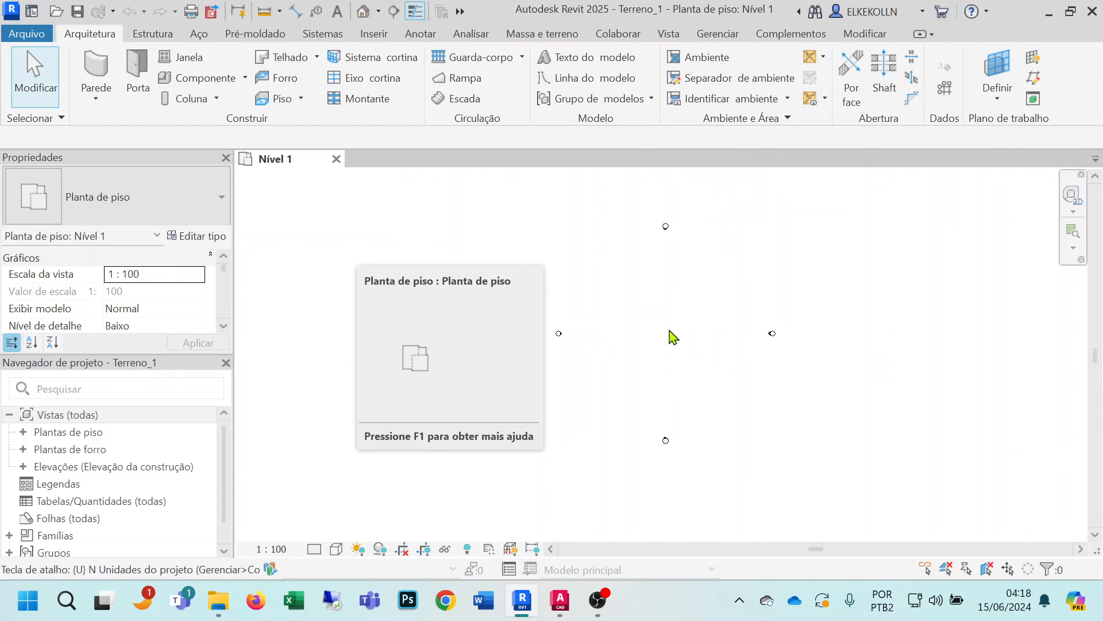
pyautogui.press('n')
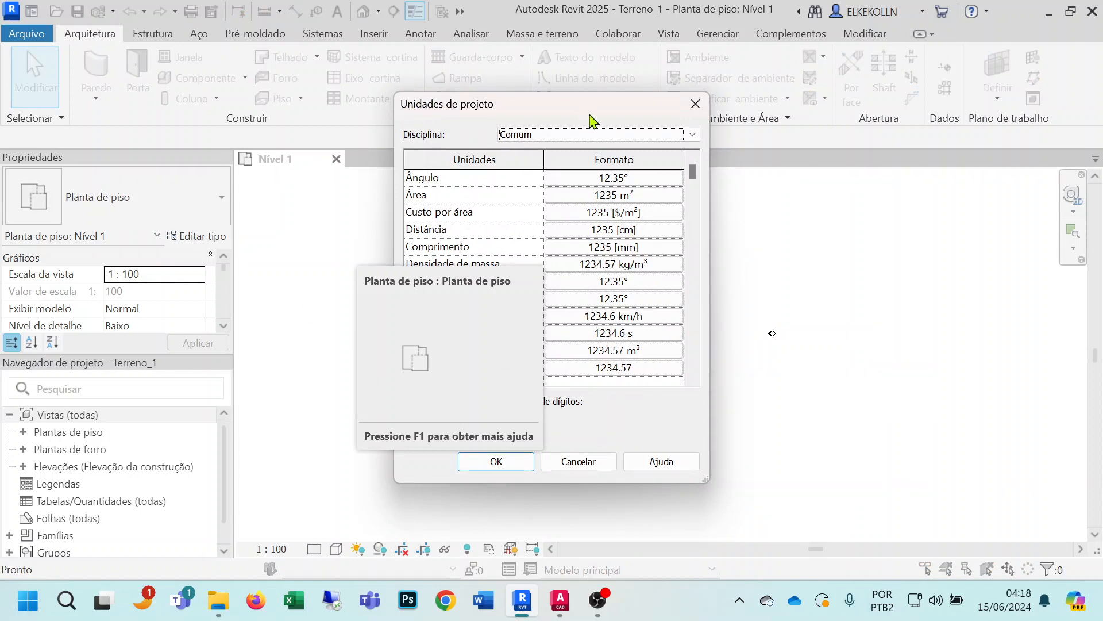
pyautogui.moveTo(590, 115); pyautogui.dragTo(828, 120)
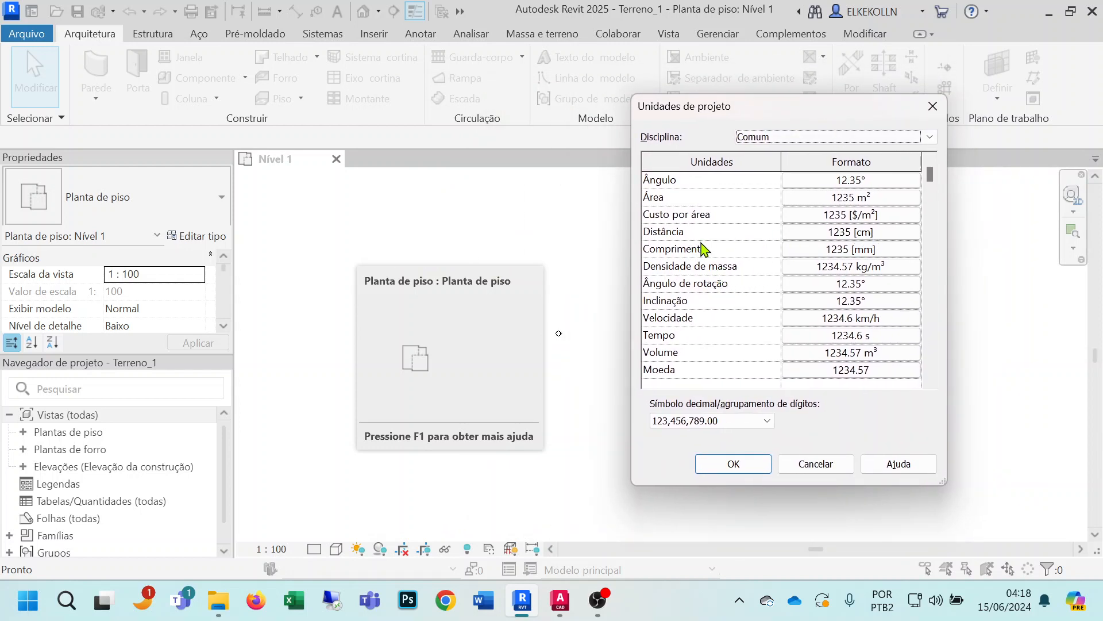
pyautogui.click(862, 232)
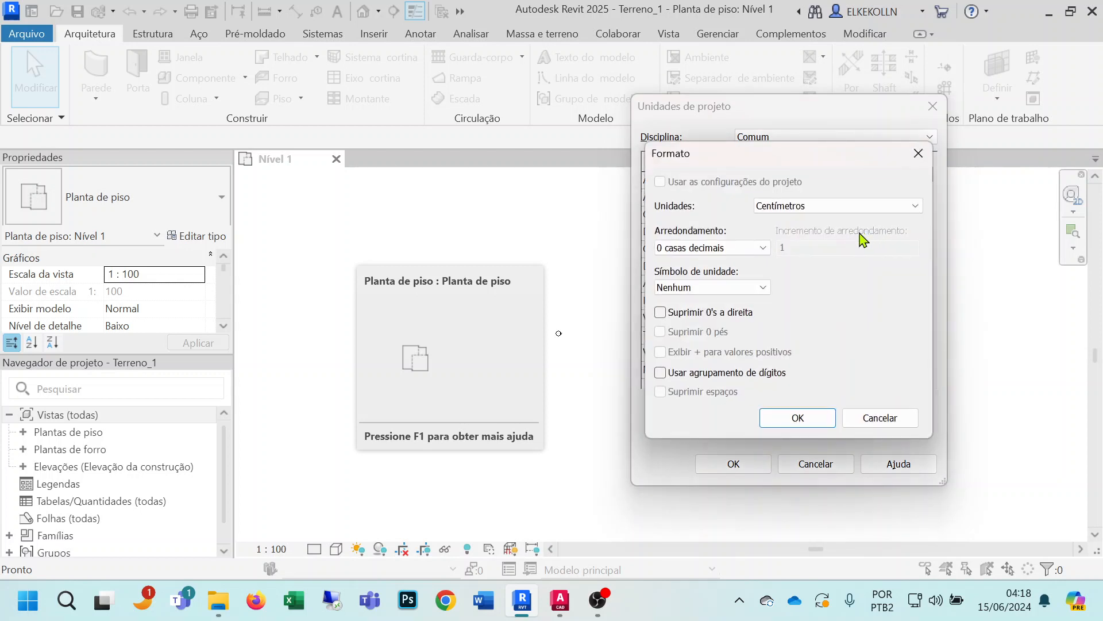
pyautogui.click(915, 206)
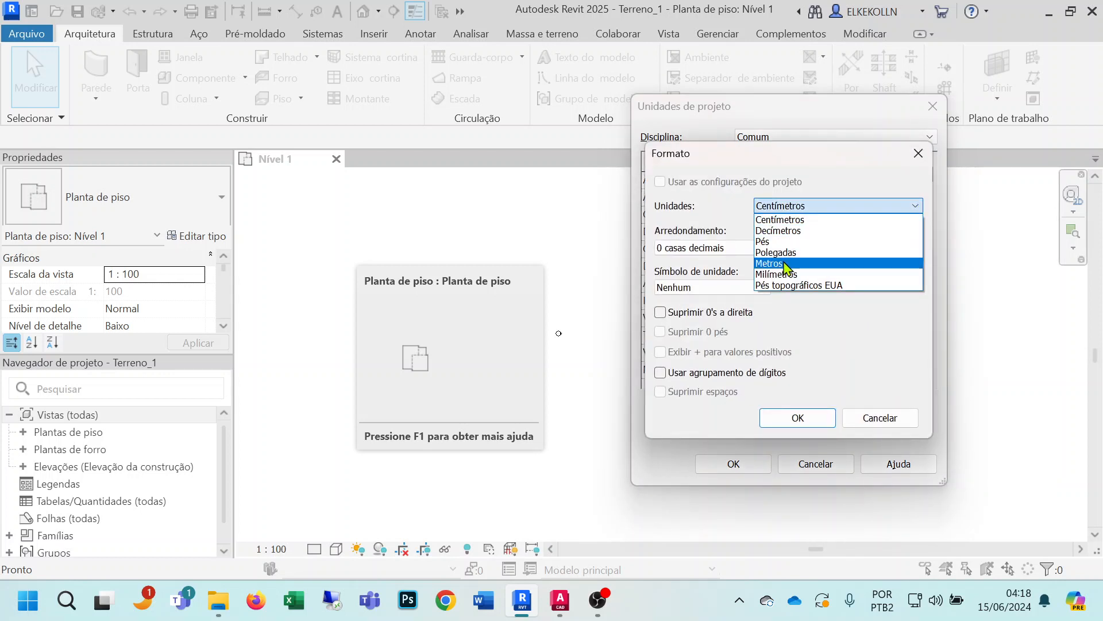
pyautogui.click(777, 264)
pyautogui.click(770, 250)
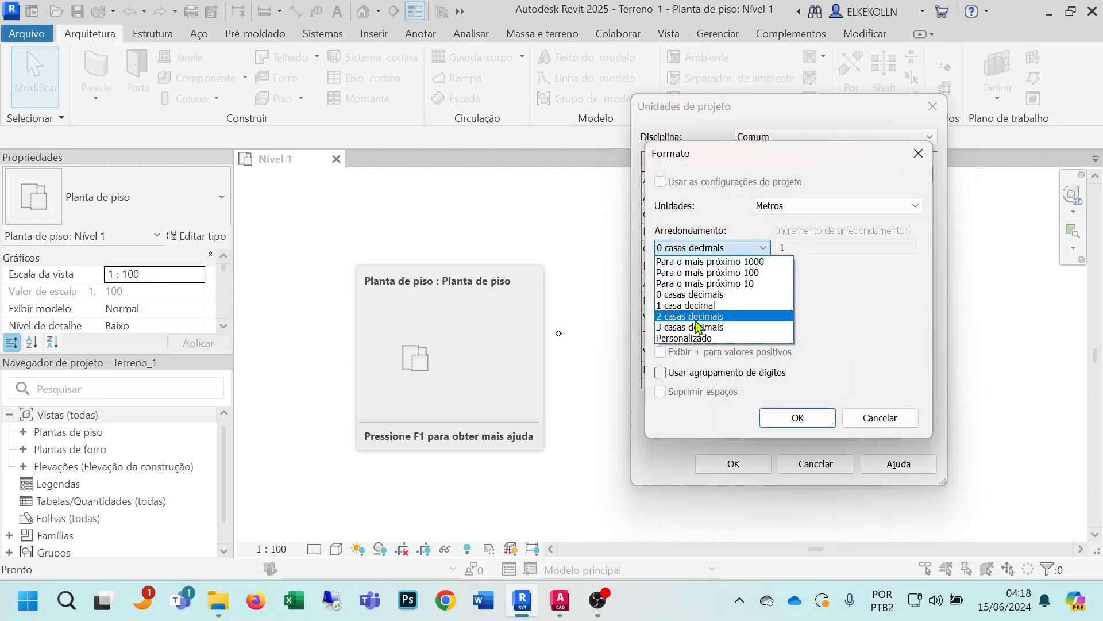
pyautogui.click(701, 322)
pyautogui.click(796, 418)
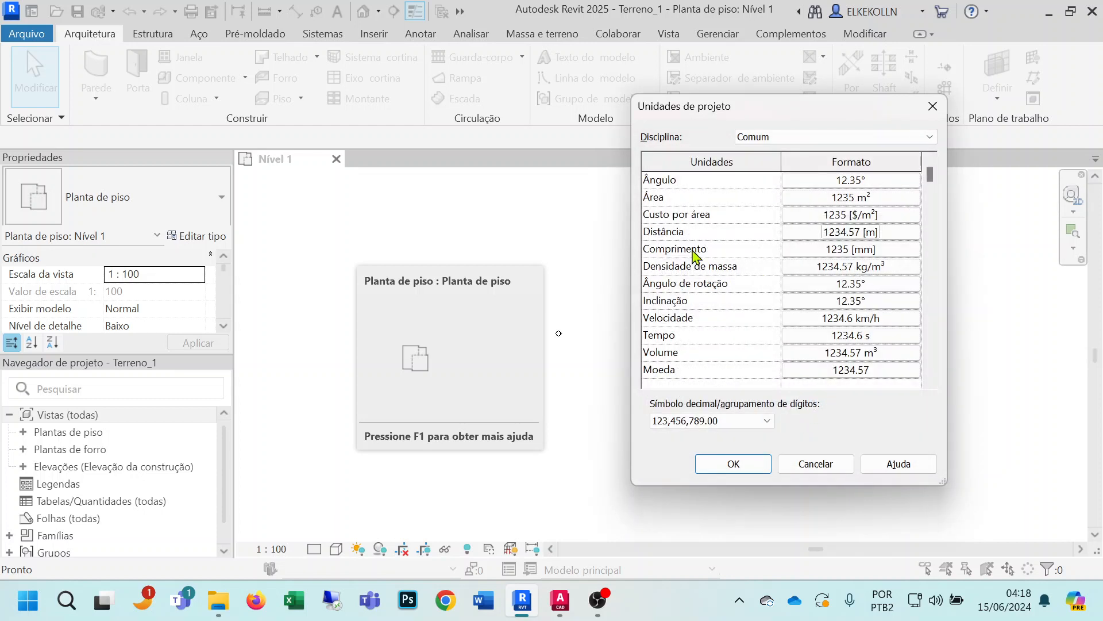
# Set the Comprimento unit format to Metros with 2 casas decimais.
pyautogui.click(885, 250)
pyautogui.click(845, 208)
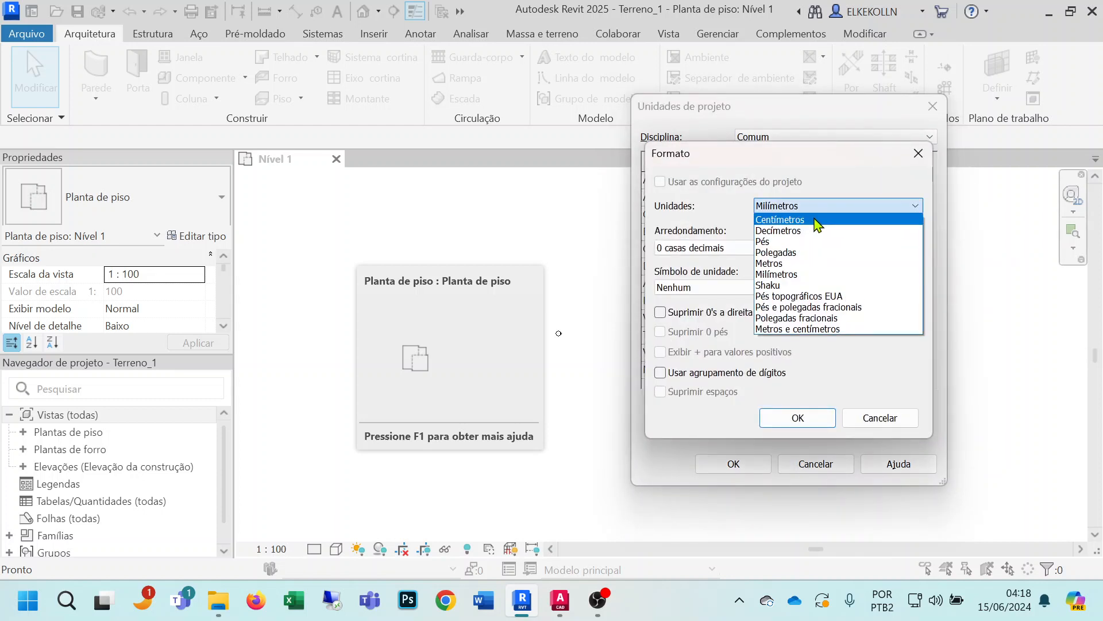
pyautogui.click(784, 264)
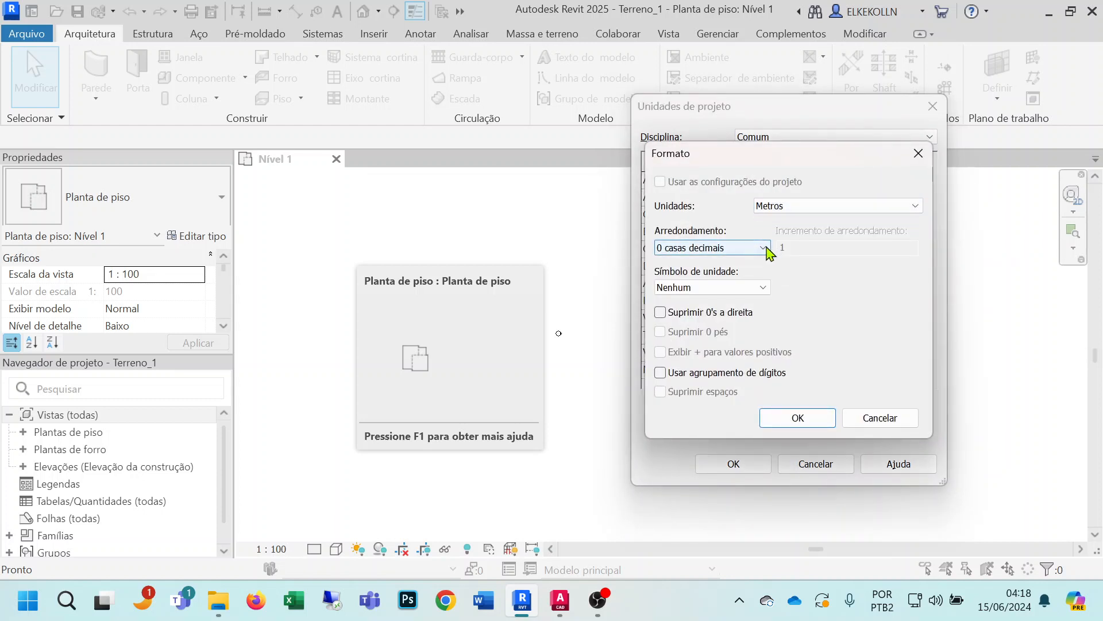
pyautogui.click(767, 247)
pyautogui.click(697, 316)
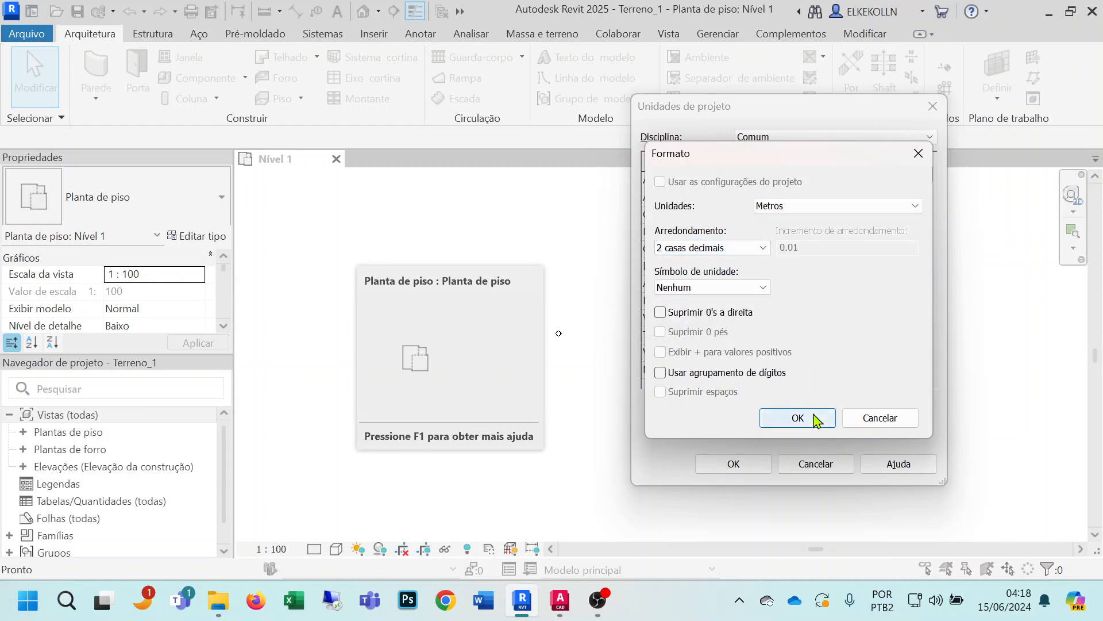
pyautogui.click(801, 418)
# Set the Inclinação unit format to Percentual.
pyautogui.click(871, 302)
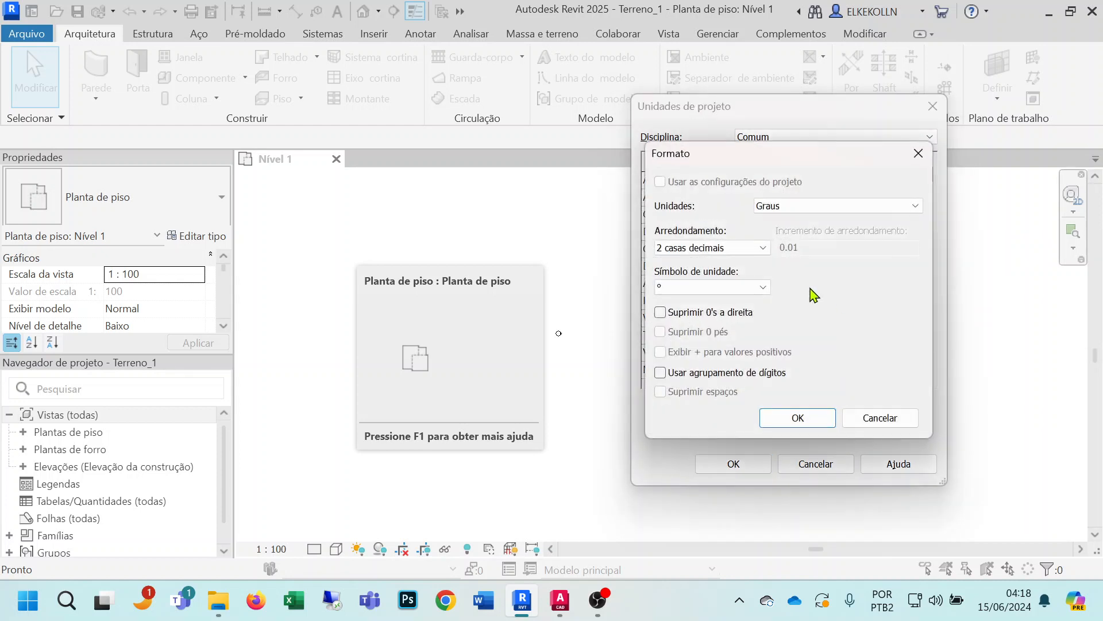
pyautogui.click(807, 210)
pyautogui.click(787, 240)
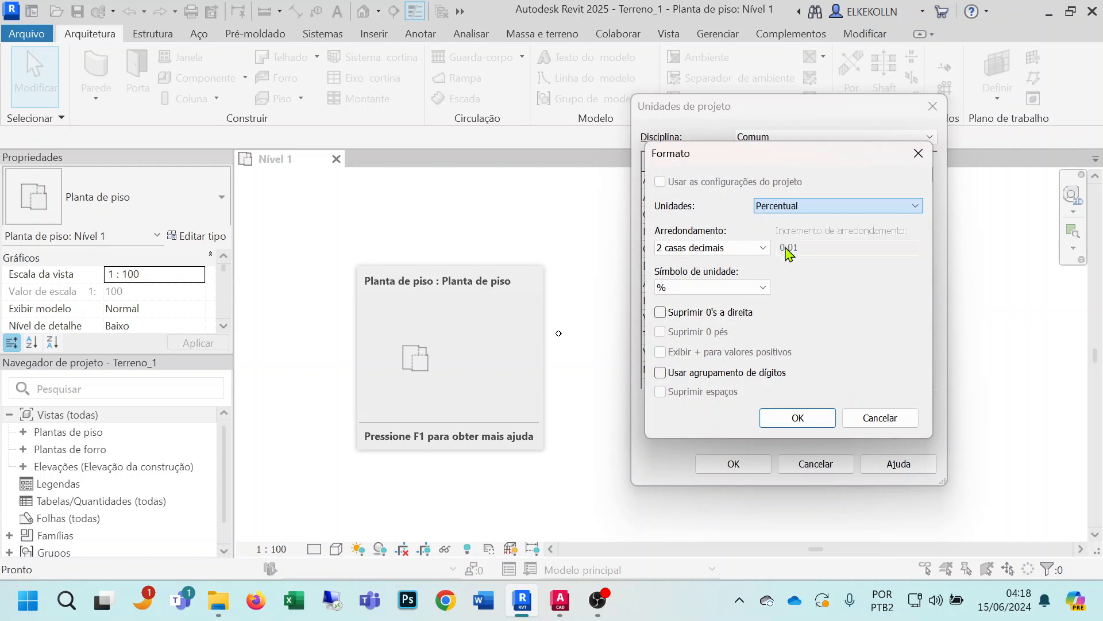
pyautogui.click(814, 418)
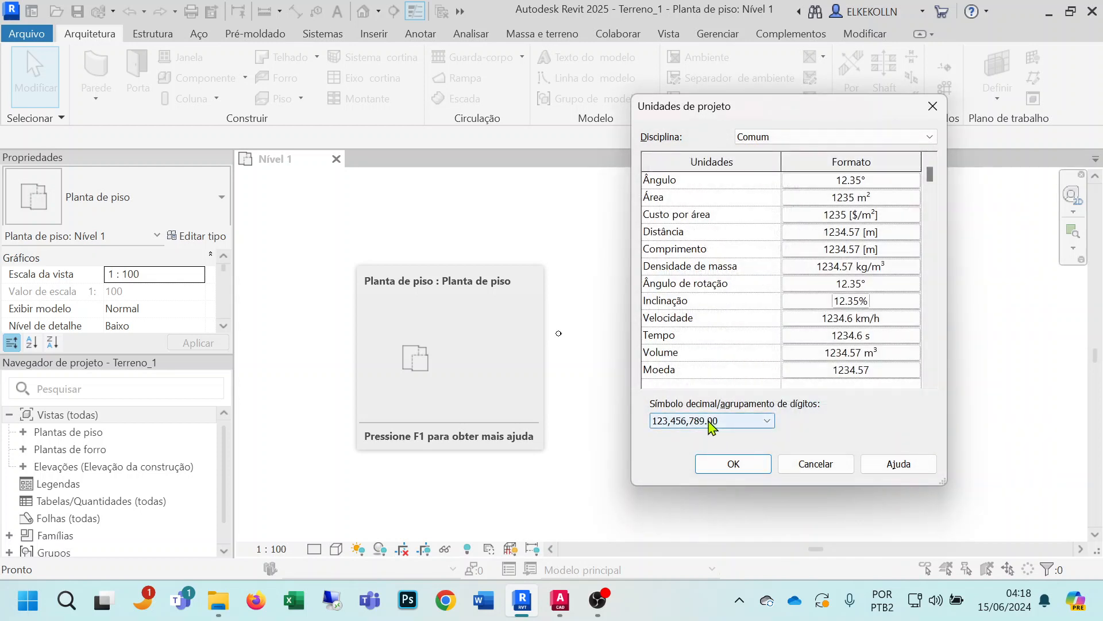
# Set the decimal symbol and digit grouping to 123.456.789,00 and apply the project units.
pyautogui.click(772, 425)
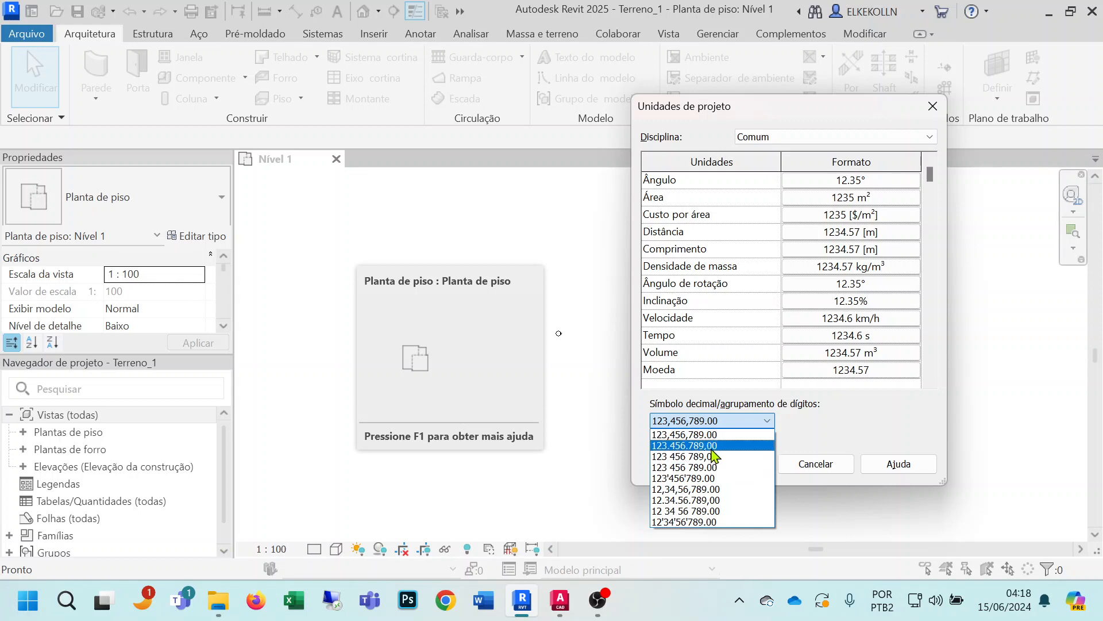
pyautogui.click(716, 446)
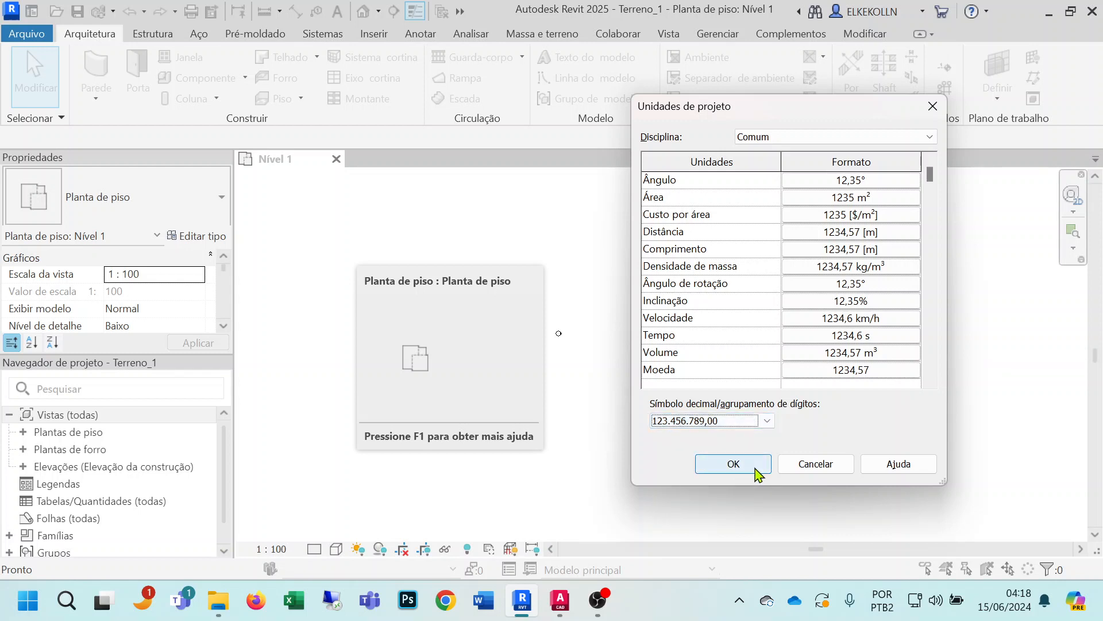
pyautogui.click(734, 464)
pyautogui.moveTo(756, 374); pyautogui.dragTo(614, 332, button='middle')
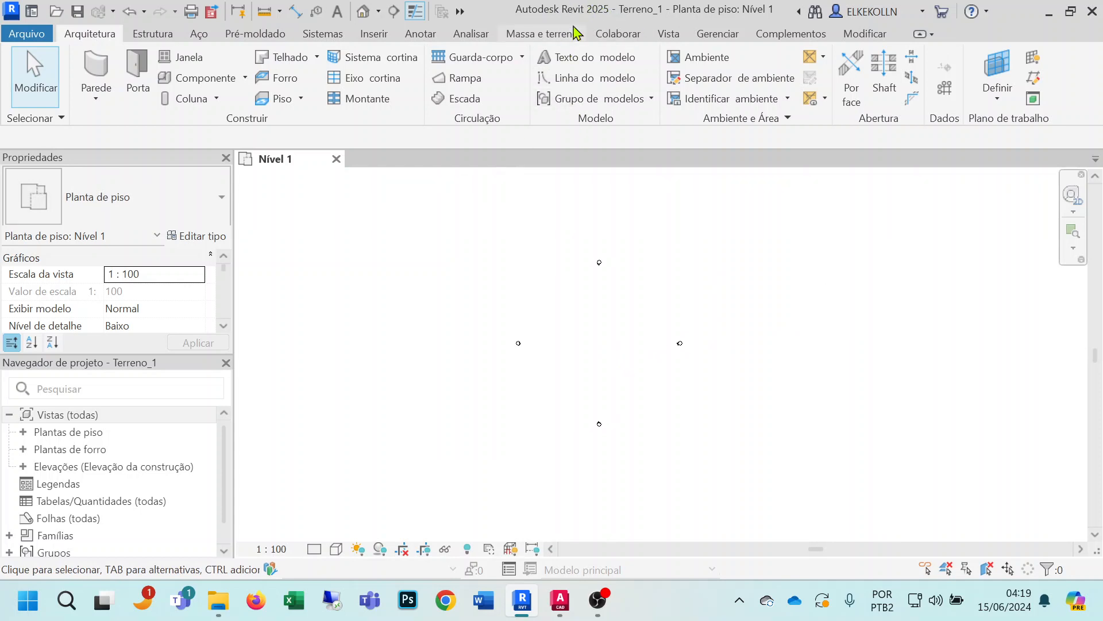
# Open the Leste building elevation view to work on the project levels.
pyautogui.moveTo(599, 362); pyautogui.dragTo(685, 387, button='middle')
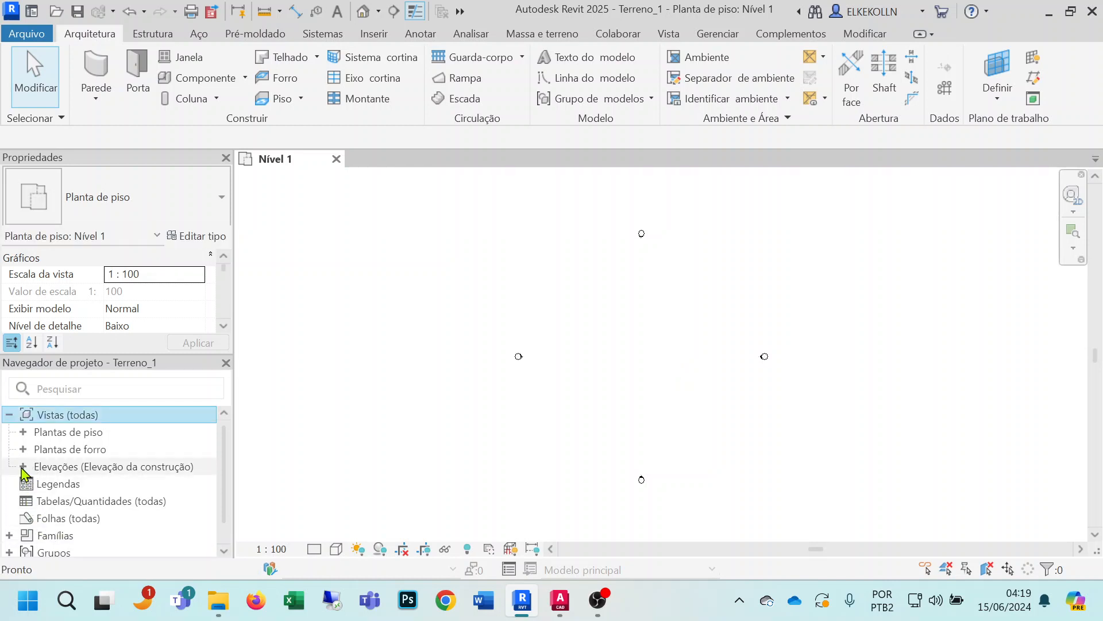
pyautogui.click(23, 467)
pyautogui.click(74, 487)
pyautogui.doubleClick(75, 488)
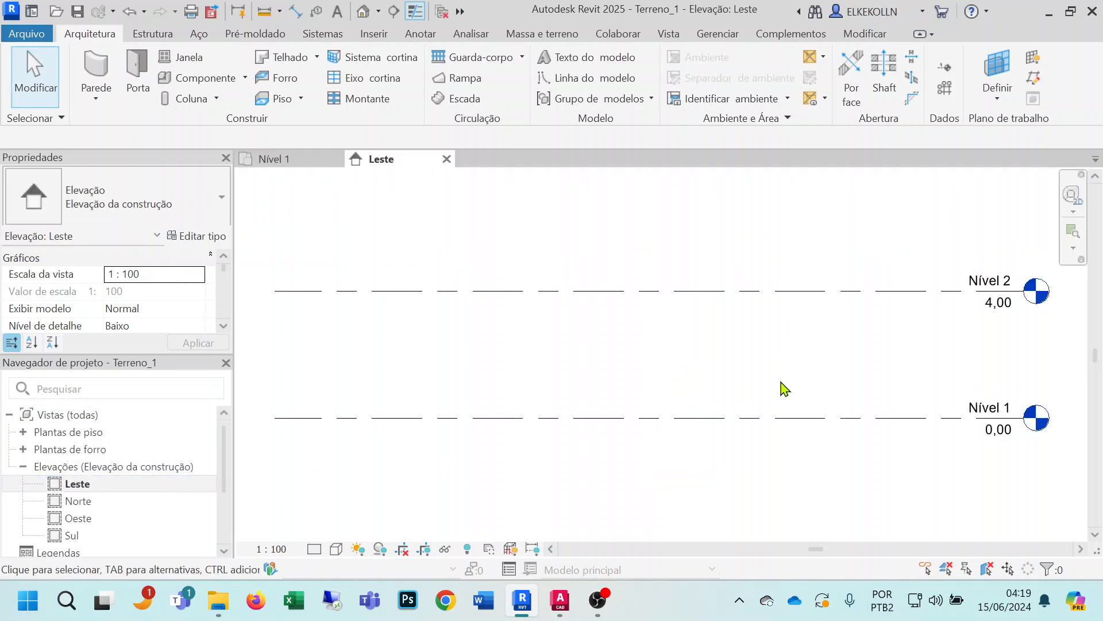
pyautogui.moveTo(901, 376); pyautogui.dragTo(612, 366, button='middle')
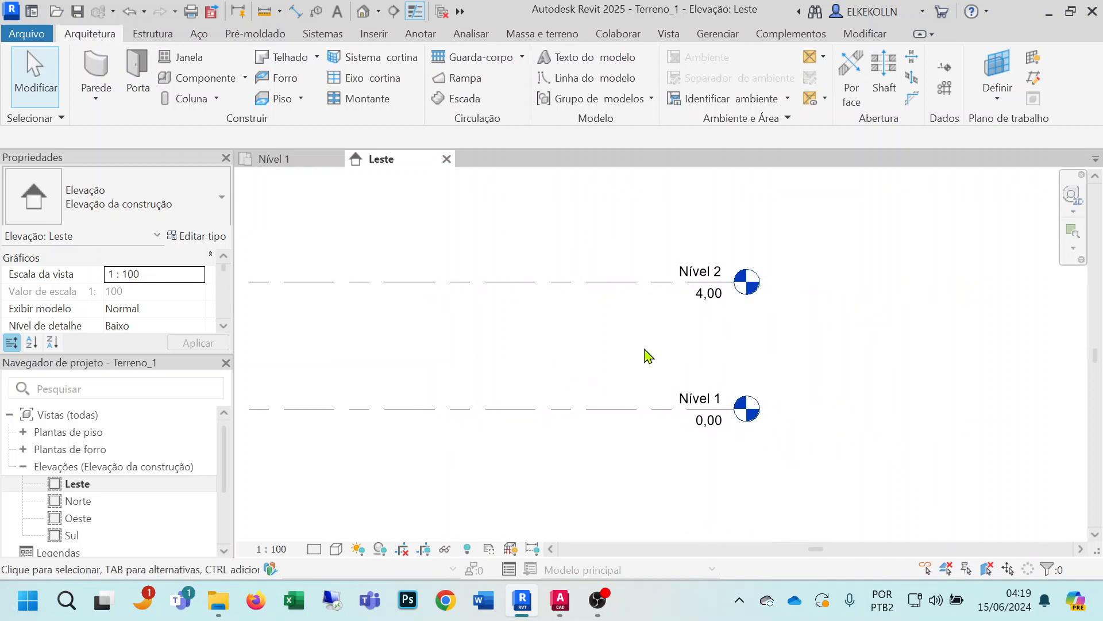
pyautogui.scroll(2, 645, 355)
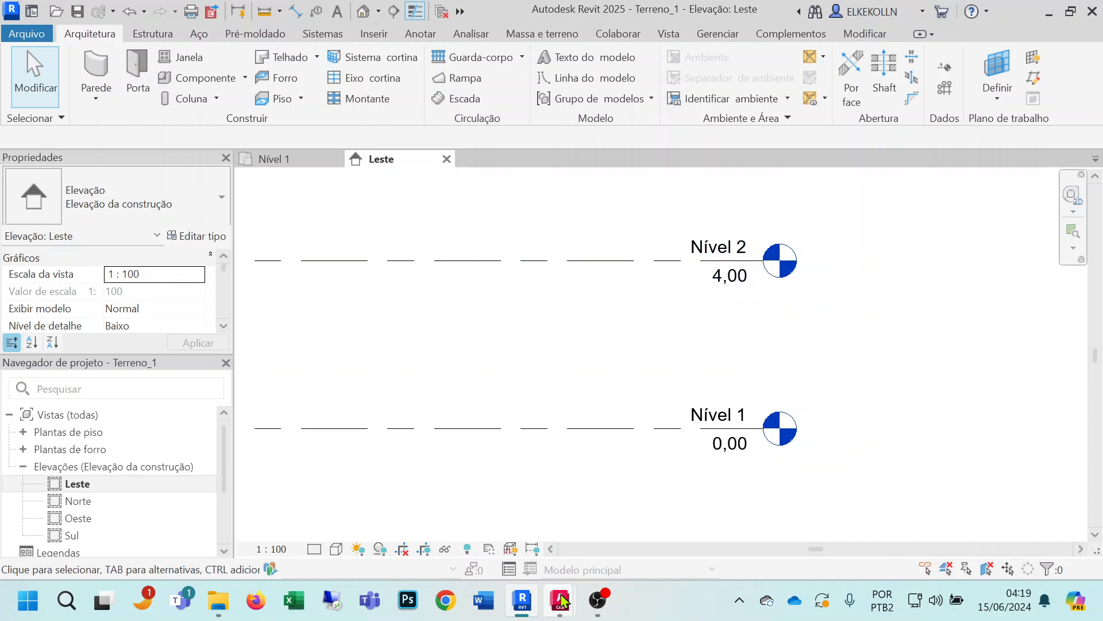
# Switch to AutoCAD and examine the contour elevations around the platform in Terreno_1_Taludes.dwg.
pyautogui.moveTo(561, 600)
pyautogui.click(646, 514)
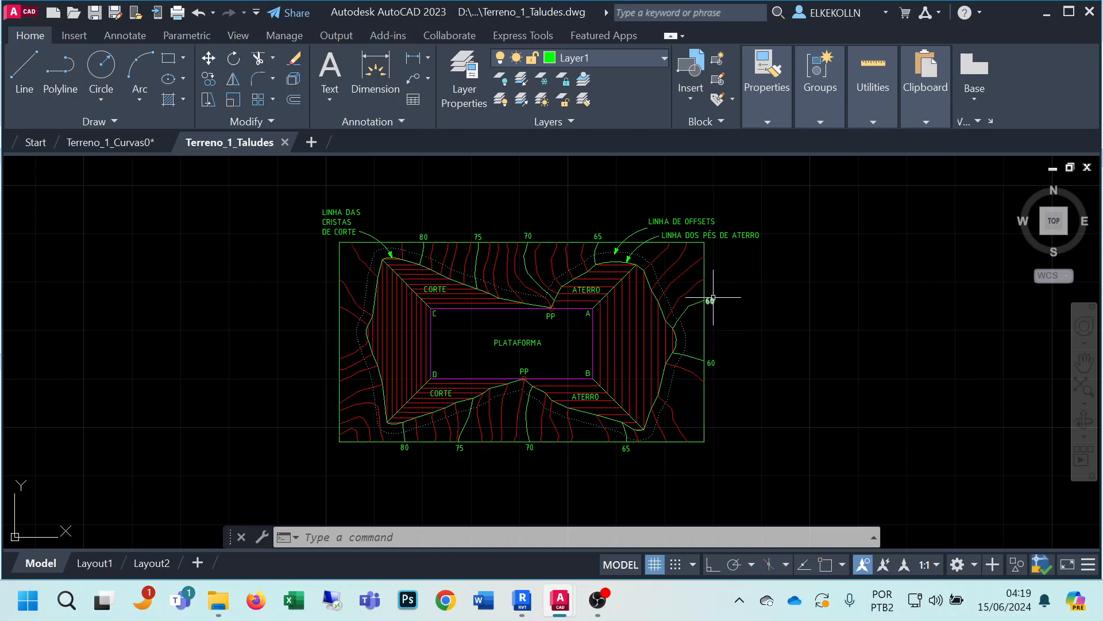
pyautogui.scroll(2, 668, 290)
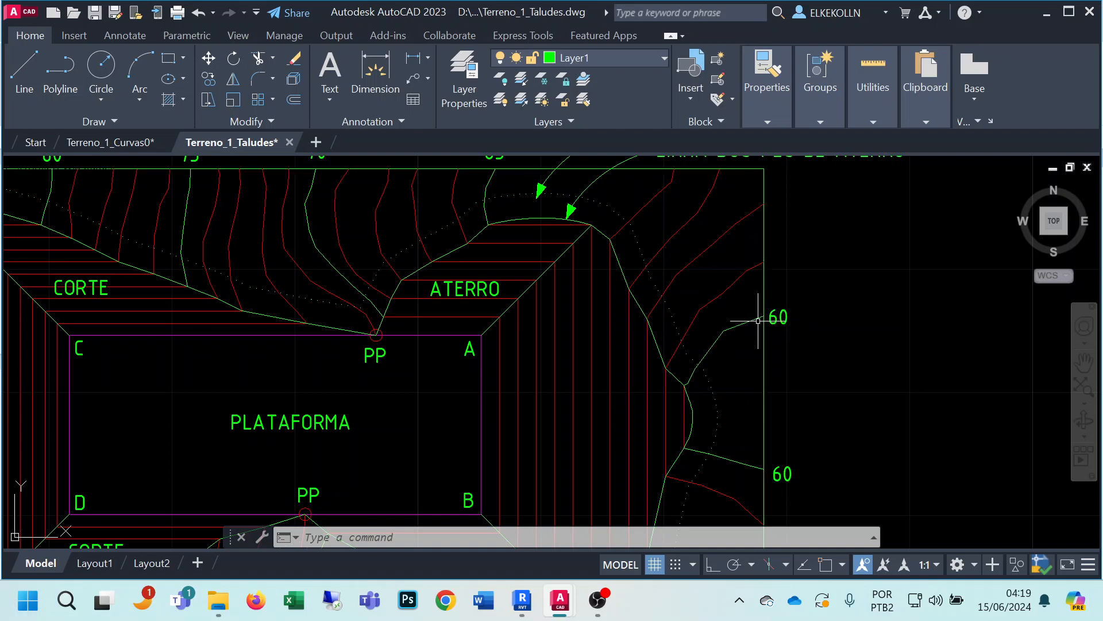
pyautogui.moveTo(586, 343); pyautogui.dragTo(712, 413, button='middle')
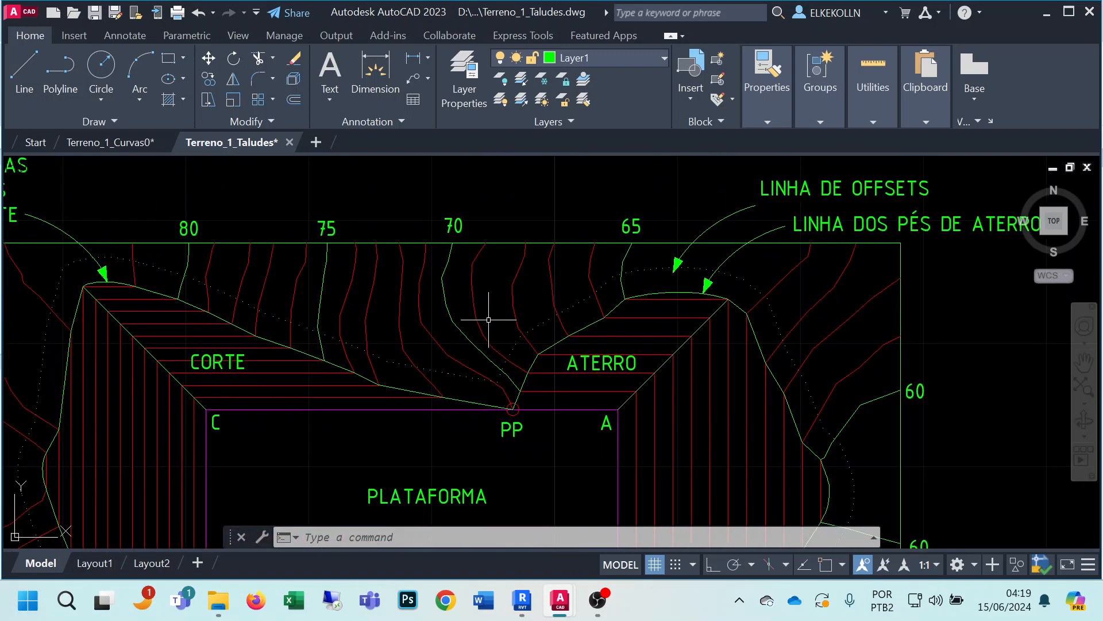
pyautogui.moveTo(569, 413)
pyautogui.mouseDown(button='middle')
pyautogui.moveTo(445, 343)
pyautogui.moveTo(427, 370)
pyautogui.mouseUp(button='middle')
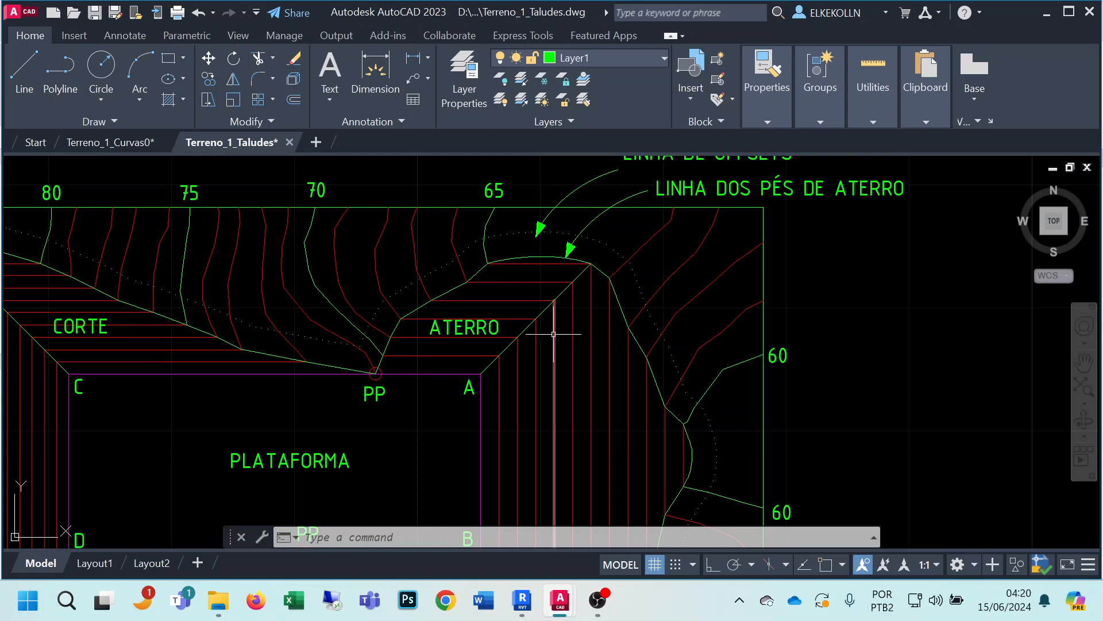
pyautogui.scroll(-3, 553, 334)
pyautogui.moveTo(536, 402); pyautogui.dragTo(658, 370, button='middle')
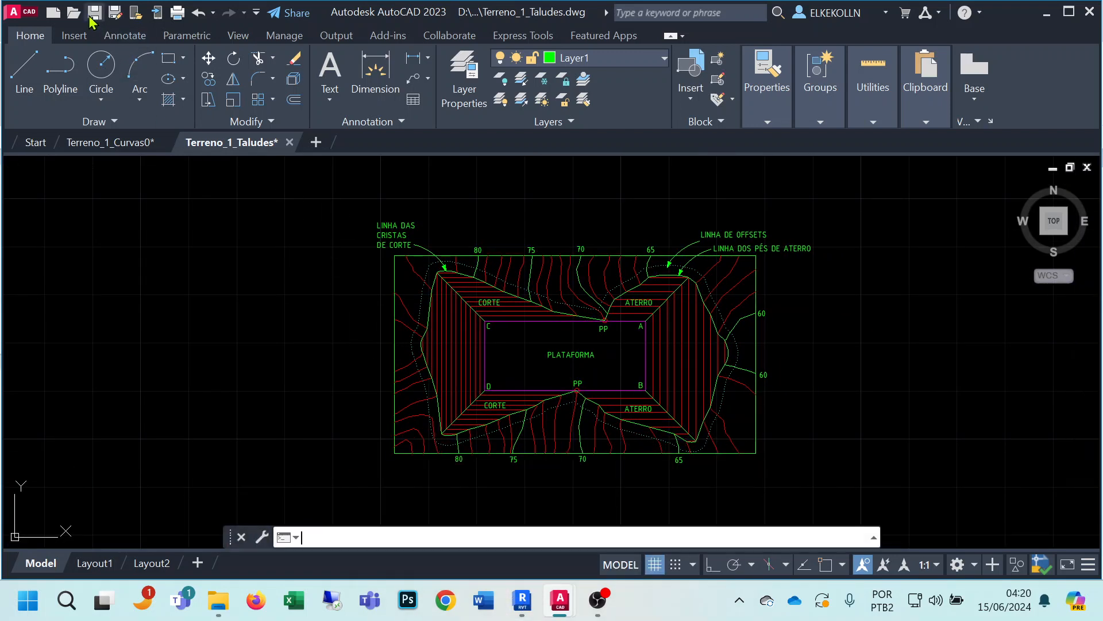
# Switch back to Revit, rename level Nível 1 as Cota 60 together with its corresponding views, and list the floor plans.
pyautogui.hotkey('alt', 'Tab')
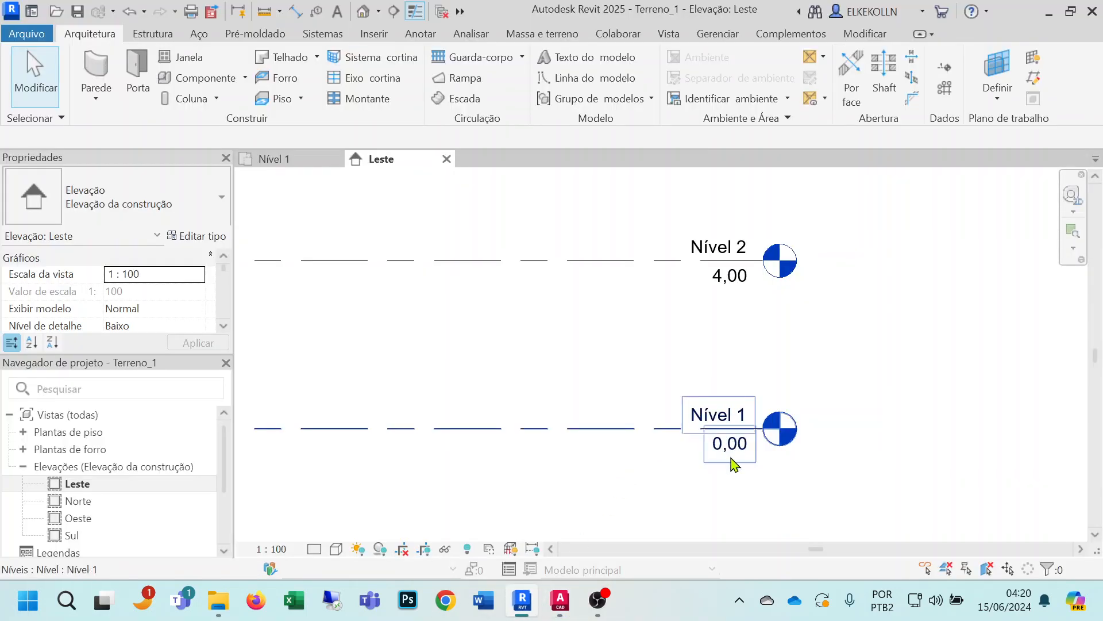
pyautogui.doubleClick(731, 423)
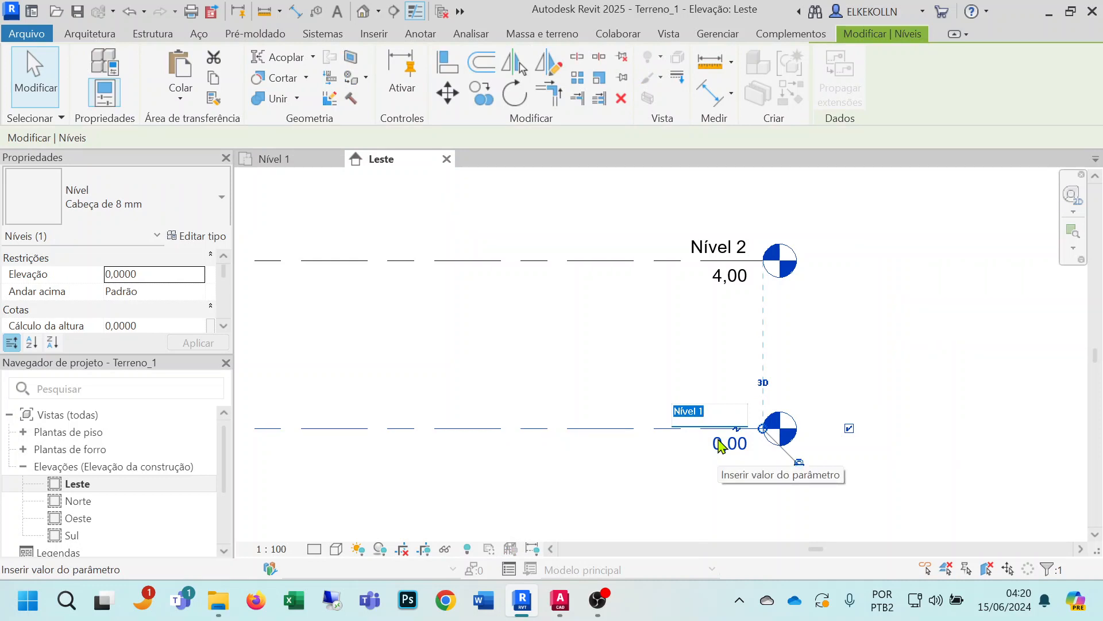
pyautogui.write('Cota 60')
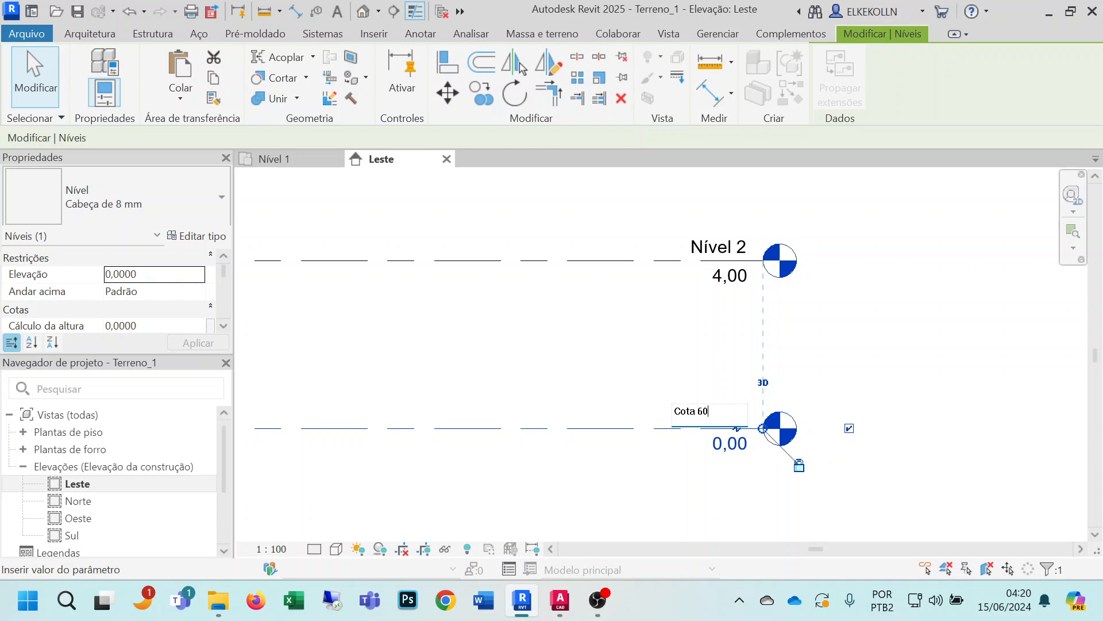
pyautogui.press('Return')
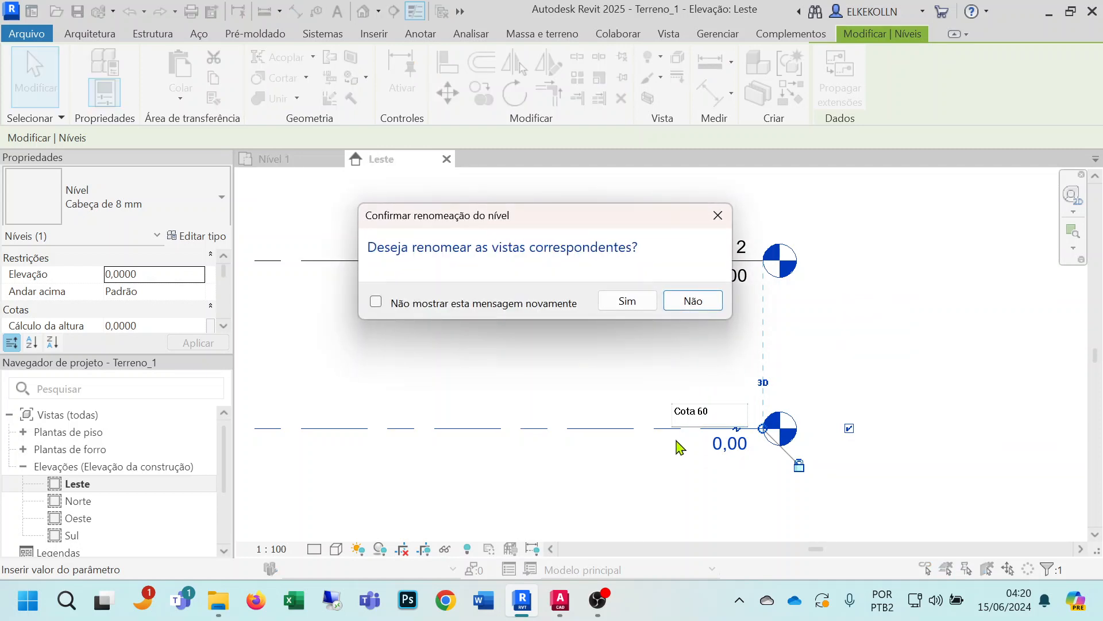
pyautogui.click(630, 301)
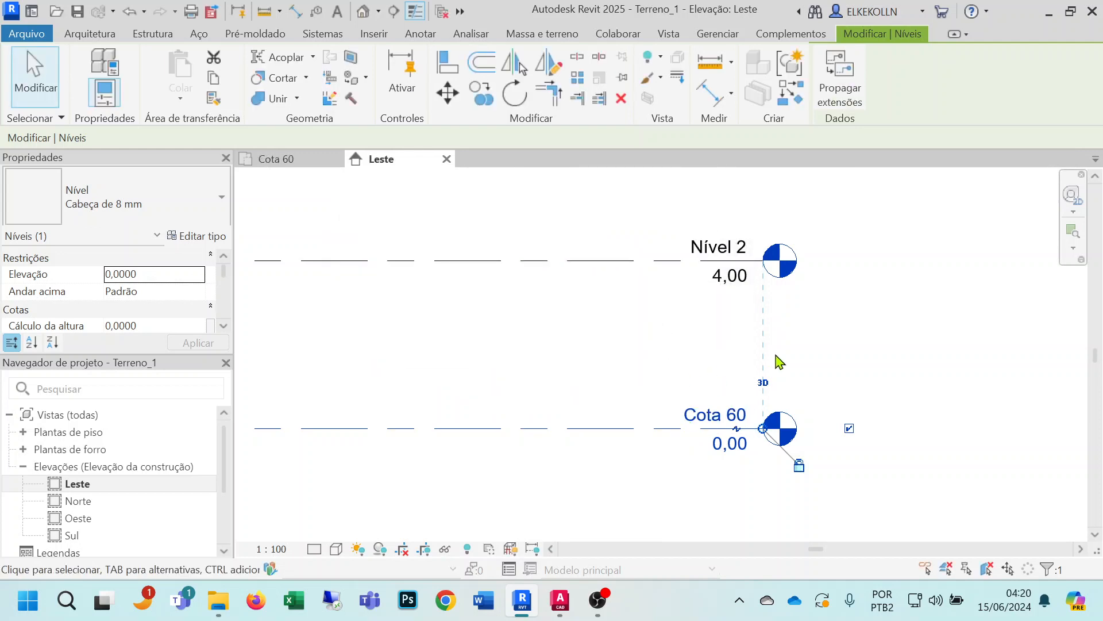
pyautogui.click(23, 432)
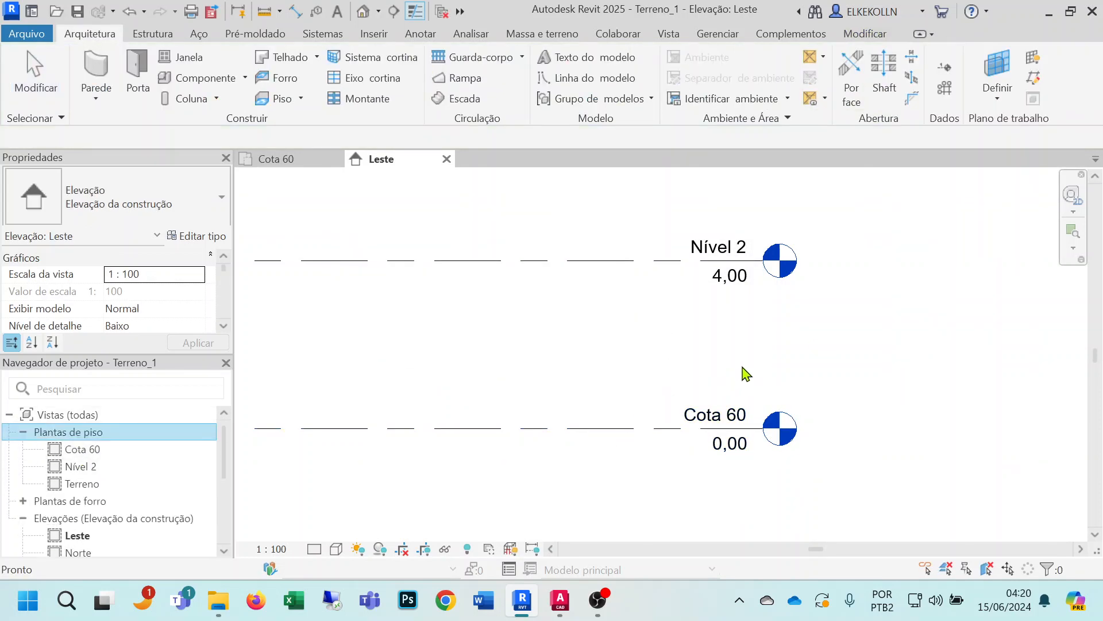
# Set the elevation of level Nível 2 to 11 m.
pyautogui.click(727, 281)
pyautogui.click(721, 282)
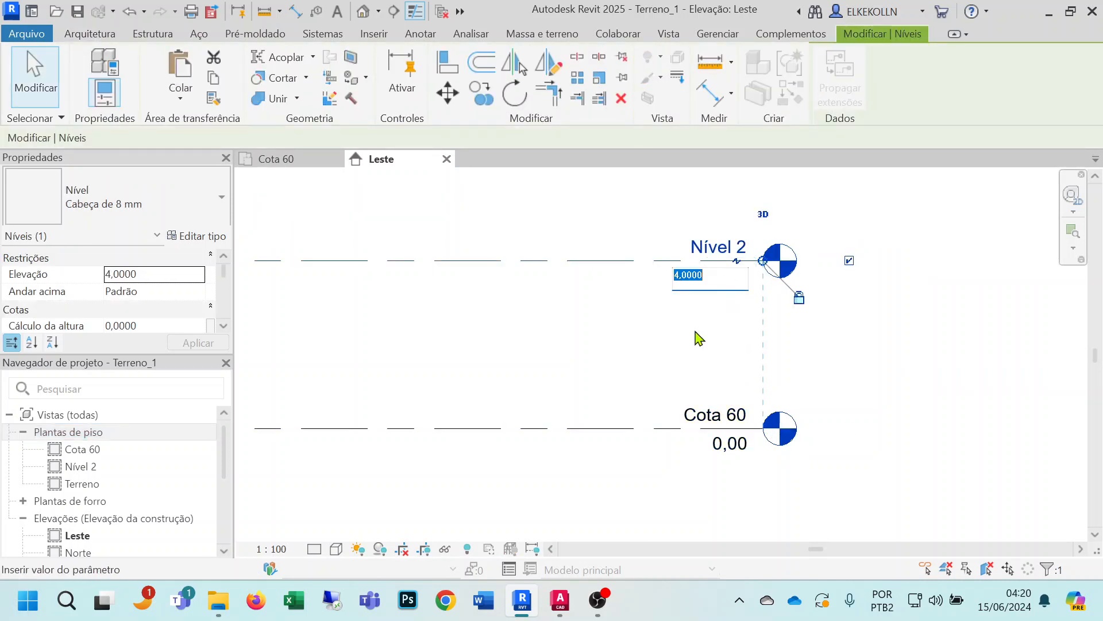
pyautogui.write('11')
pyautogui.press('Return')
pyautogui.scroll(-3, 661, 340)
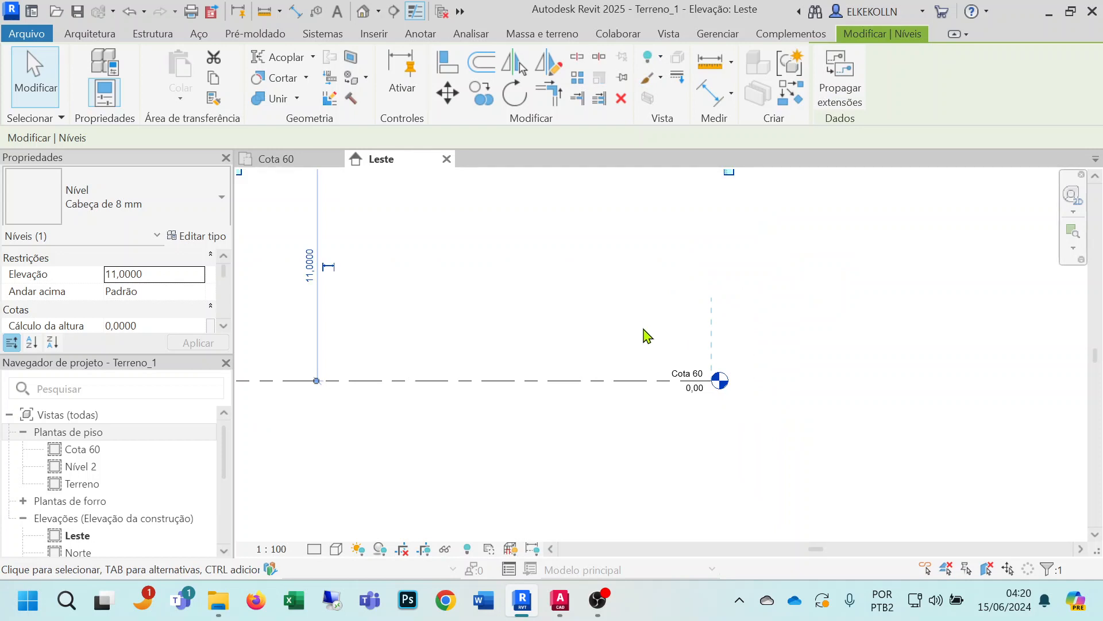
pyautogui.scroll(-2, 661, 357)
pyautogui.click(748, 350)
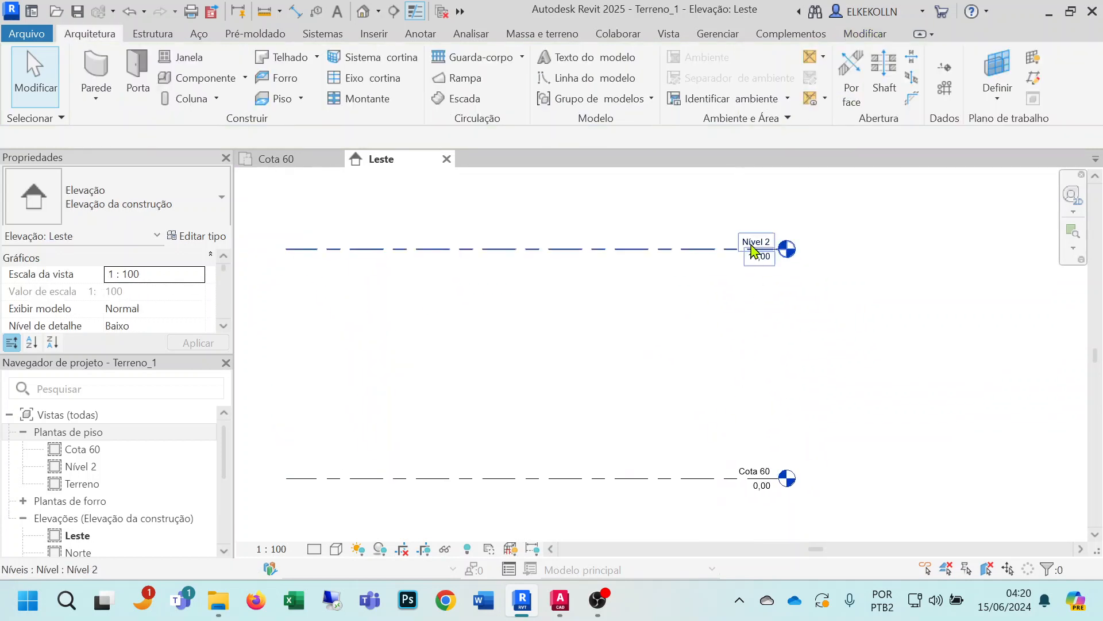
# Rename level Nível 2 as Plataforma - Cota 71, together with its corresponding views.
pyautogui.doubleClick(752, 246)
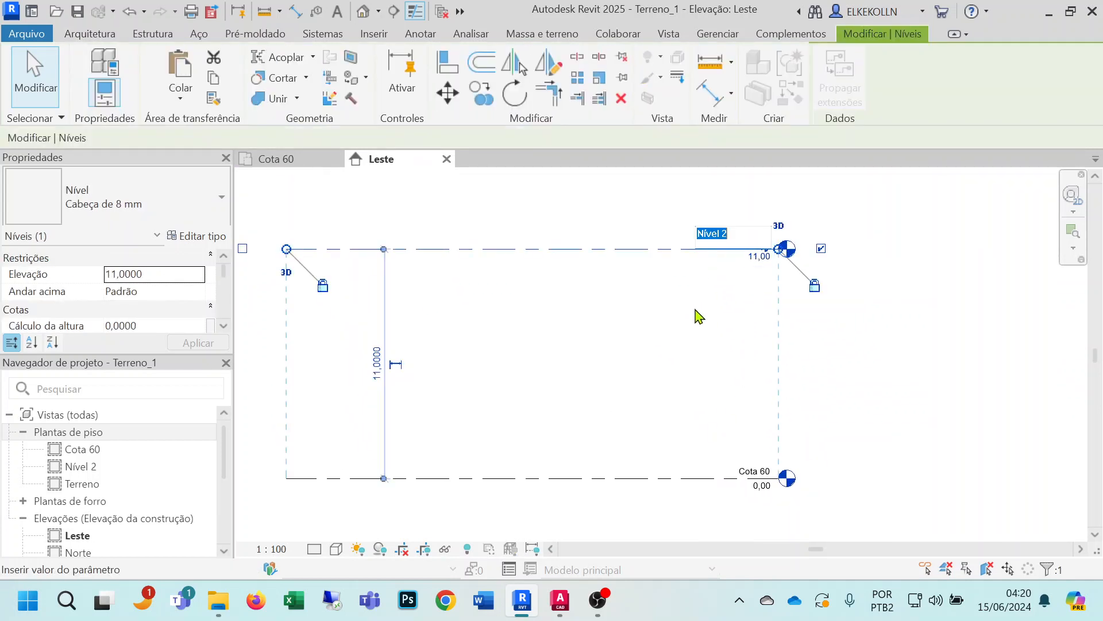
pyautogui.write('Pl')
pyautogui.write('ataforma - Cota 71')
pyautogui.press('Return')
pyautogui.click(623, 299)
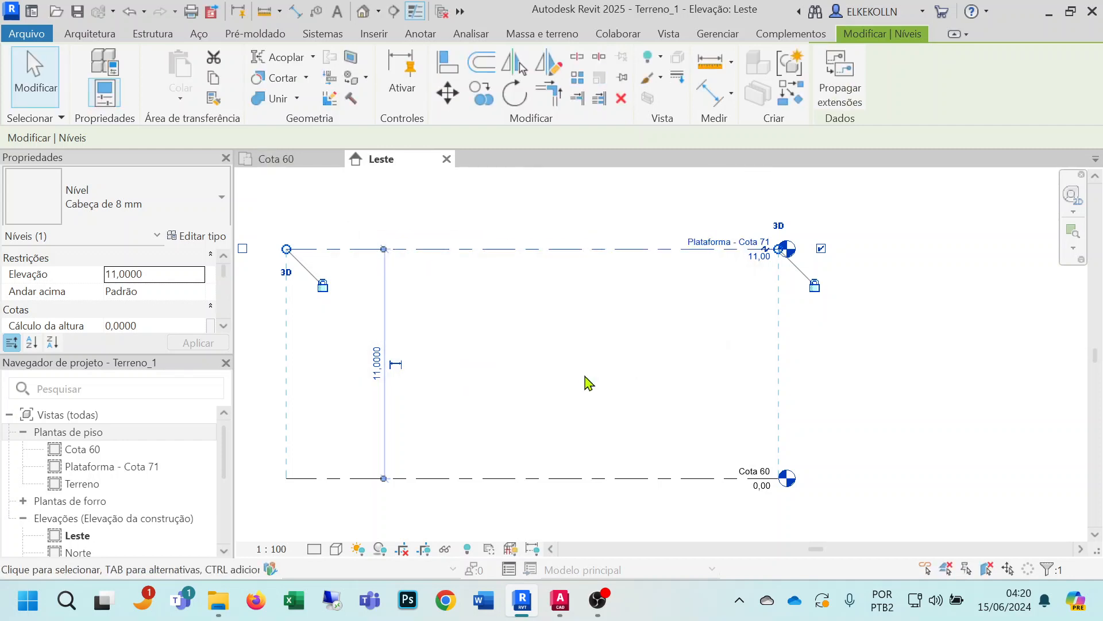
pyautogui.moveTo(599, 388); pyautogui.dragTo(678, 397, button='middle')
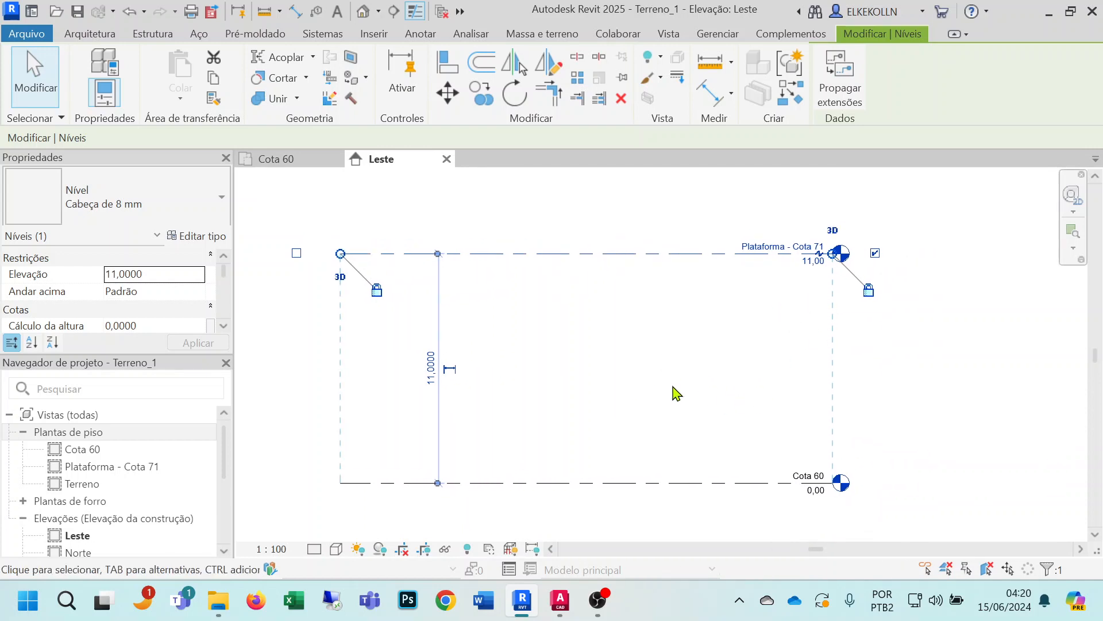
pyautogui.click(699, 394)
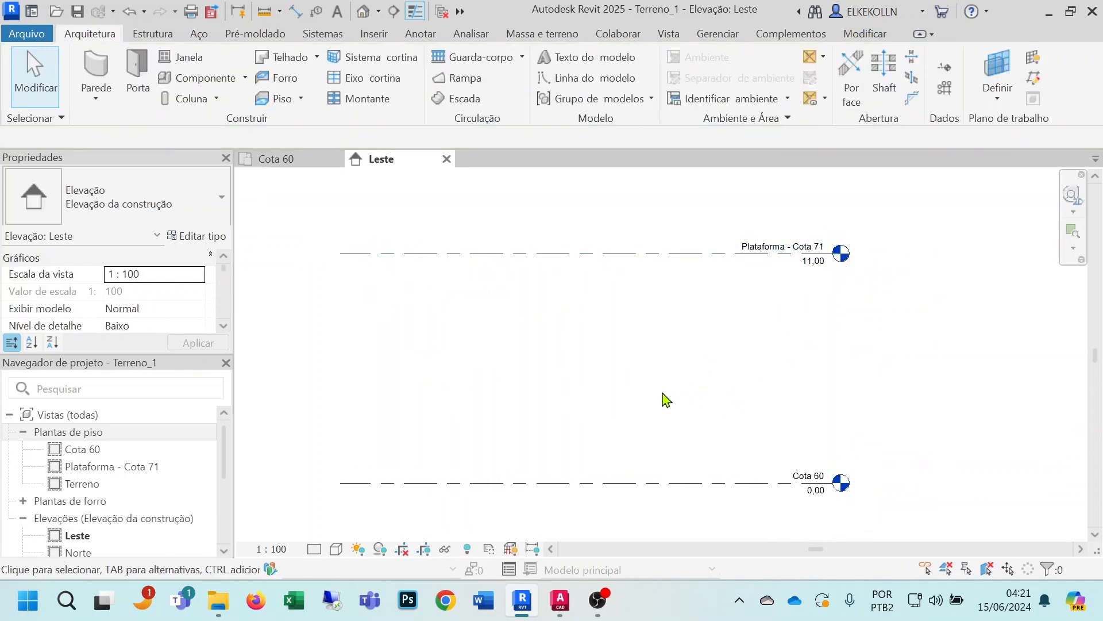
# Open the Terreno floor plan and choose Terreno_1_Taludes.dwg from the Área de Trabalho folder for CAD import.
pyautogui.doubleClick(82, 486)
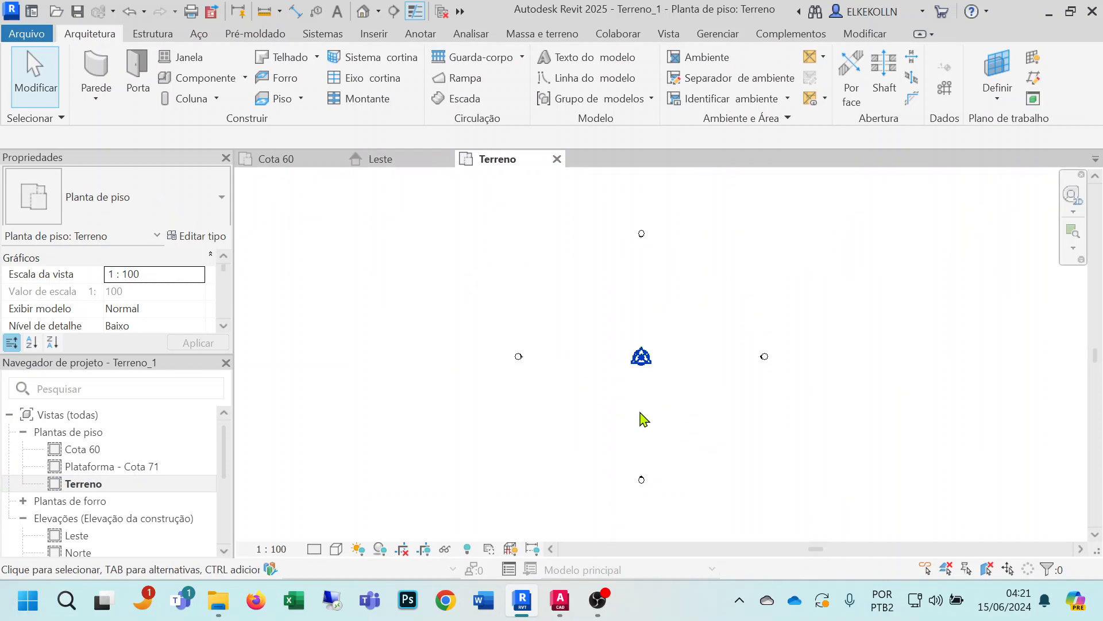
pyautogui.moveTo(637, 418); pyautogui.dragTo(634, 425, button='middle')
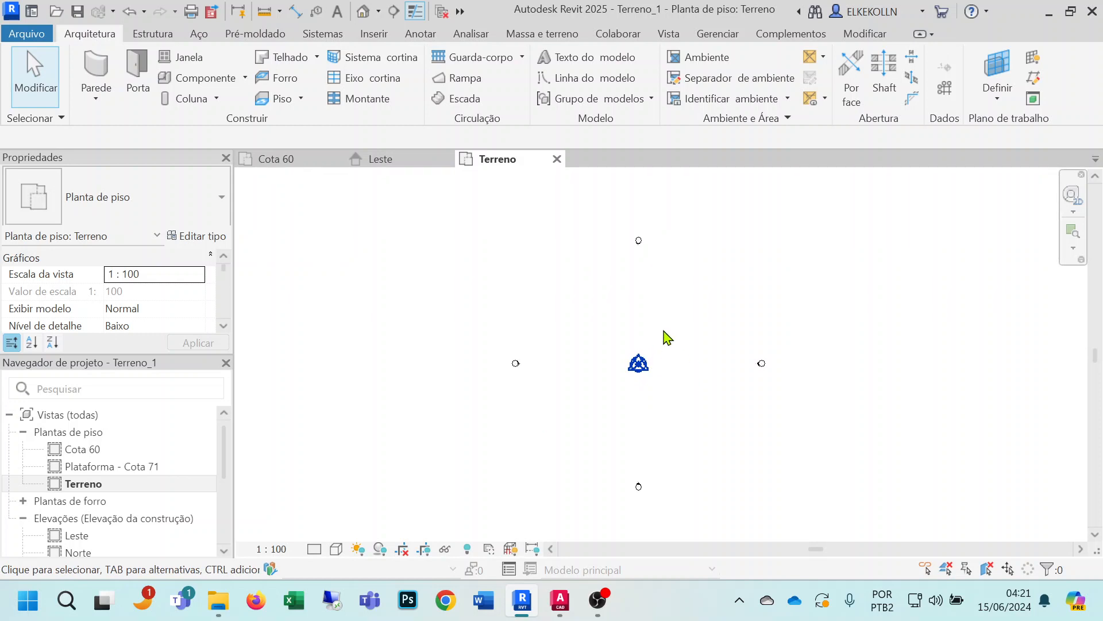
pyautogui.click(374, 36)
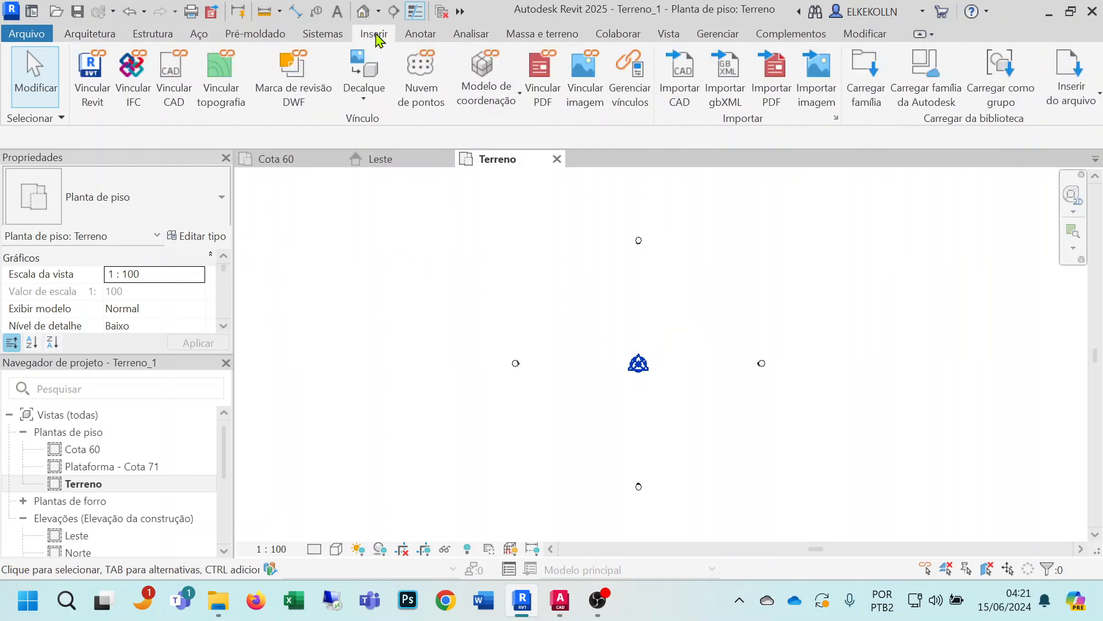
pyautogui.click(688, 101)
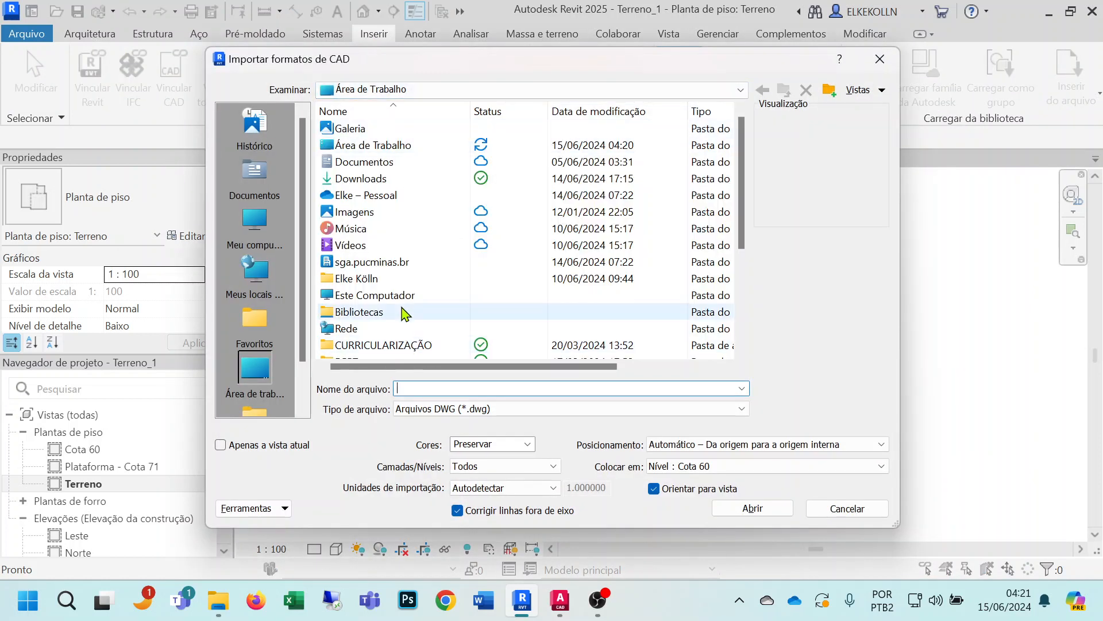
pyautogui.scroll(-3, 405, 311)
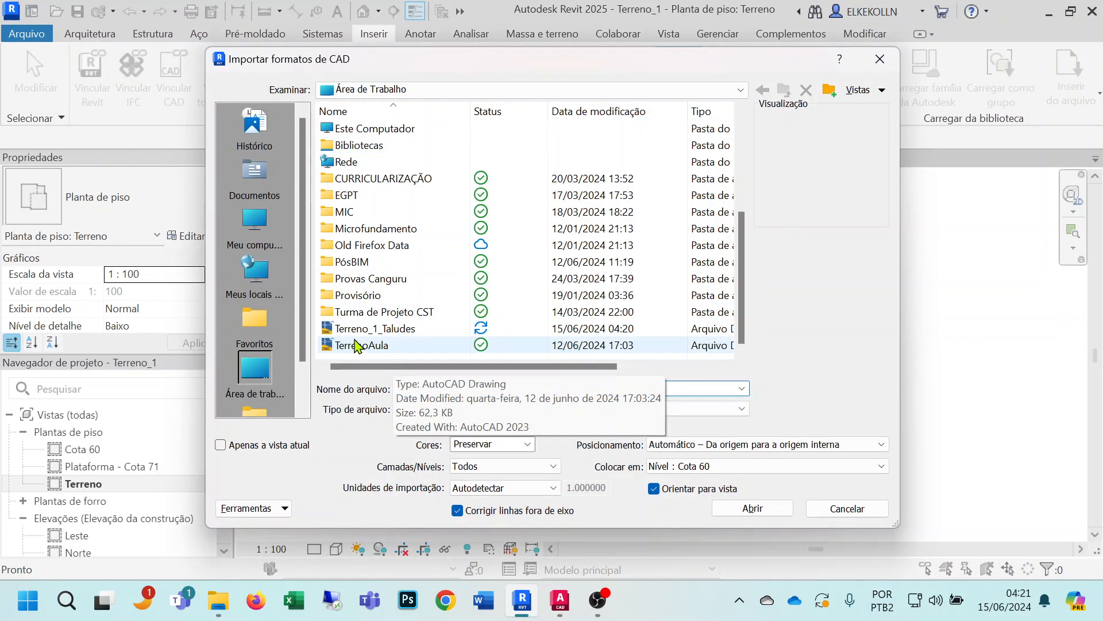
pyautogui.click(385, 328)
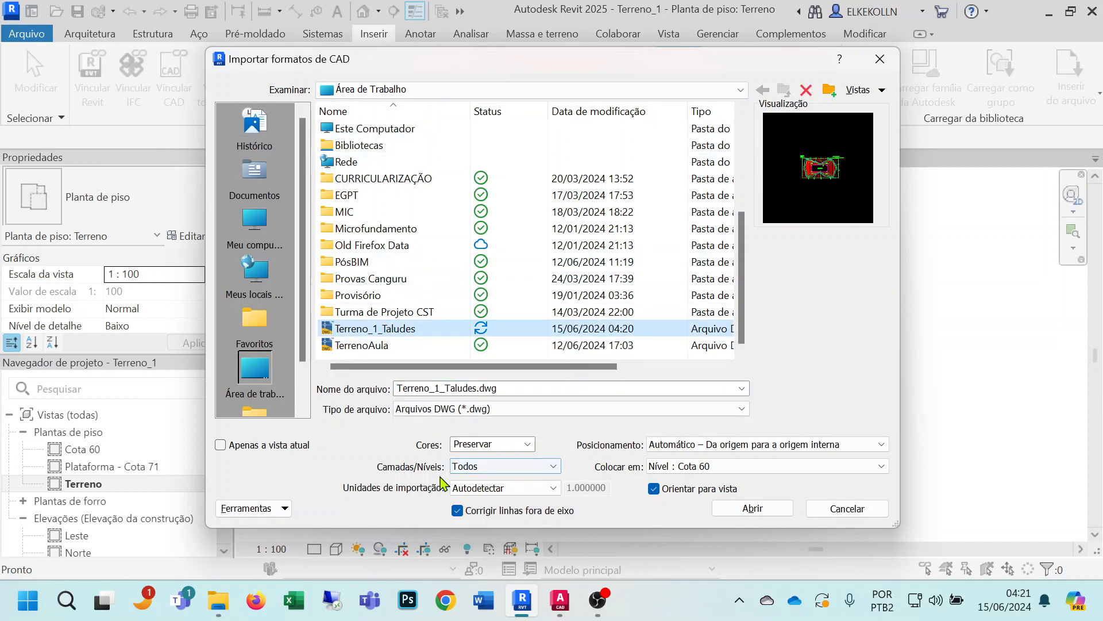
# Import the drawing in metro units with Auto - Centro para Centro positioning at level Cota 60, and pin it in place.
pyautogui.click(553, 488)
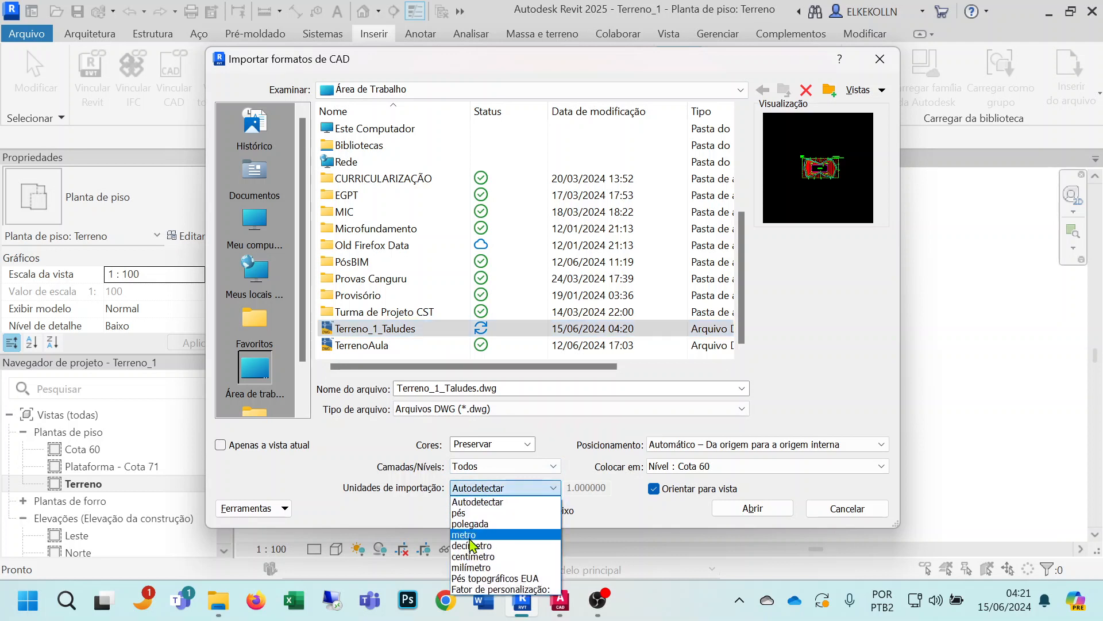
pyautogui.click(471, 535)
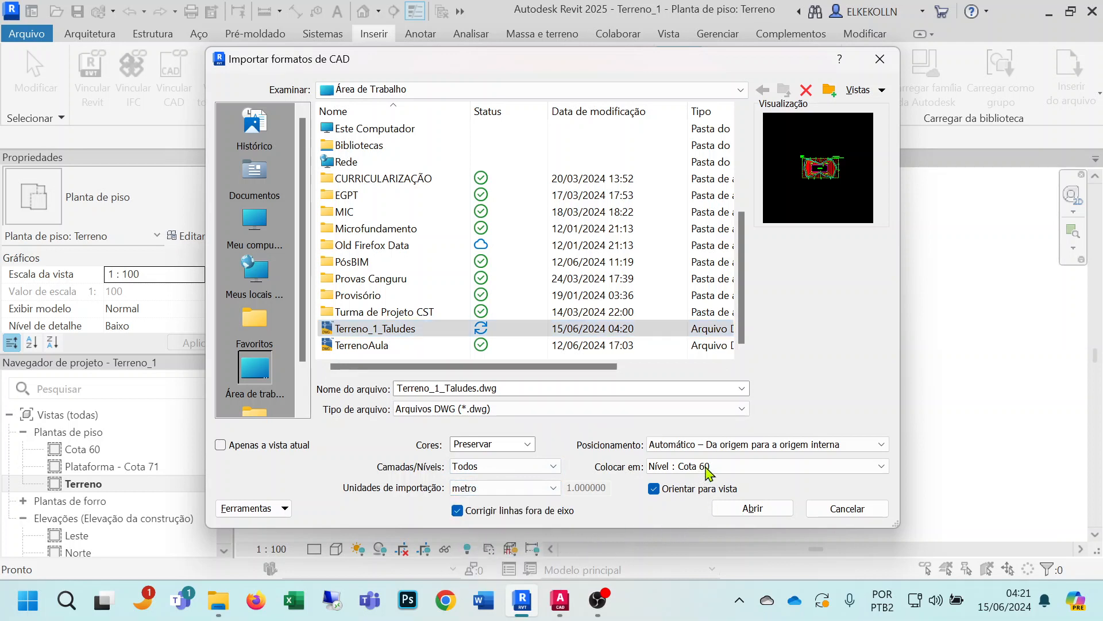
pyautogui.click(881, 445)
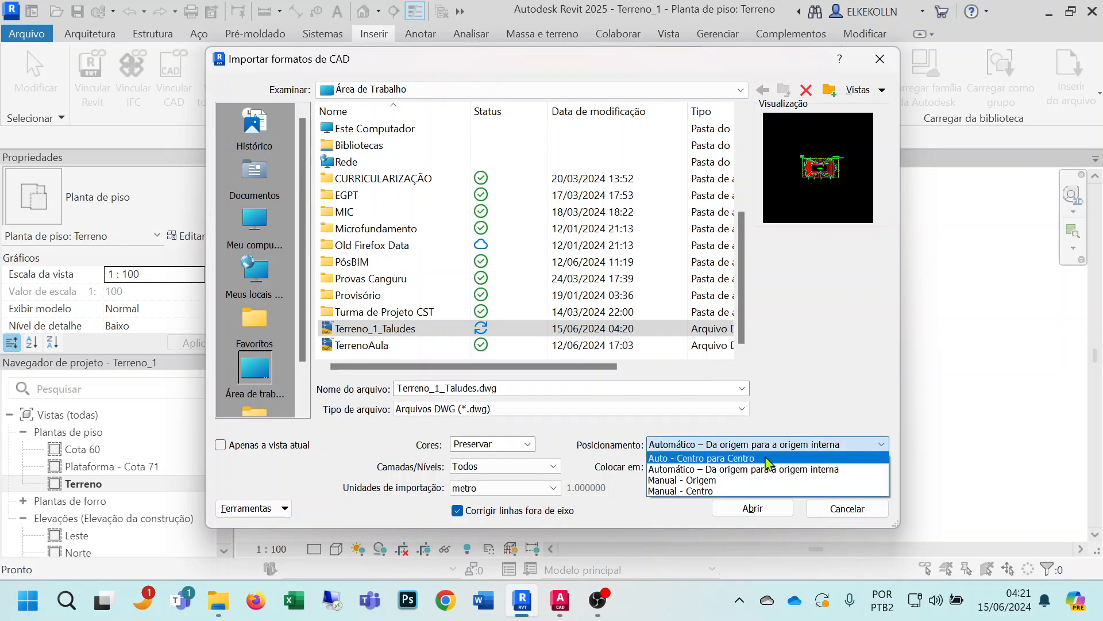
pyautogui.click(710, 461)
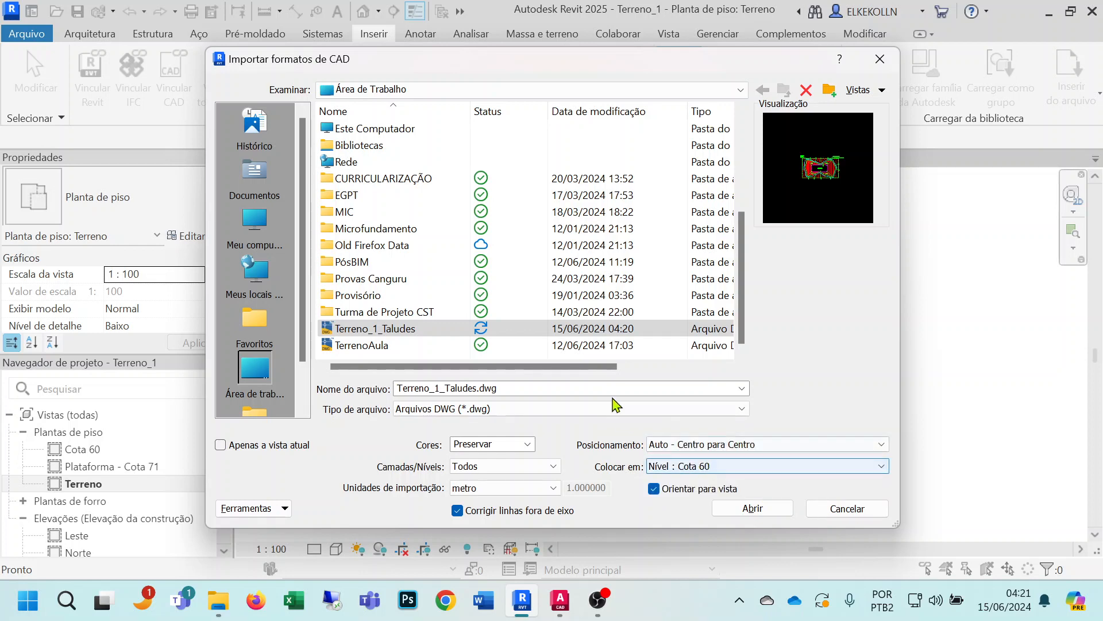
pyautogui.click(750, 509)
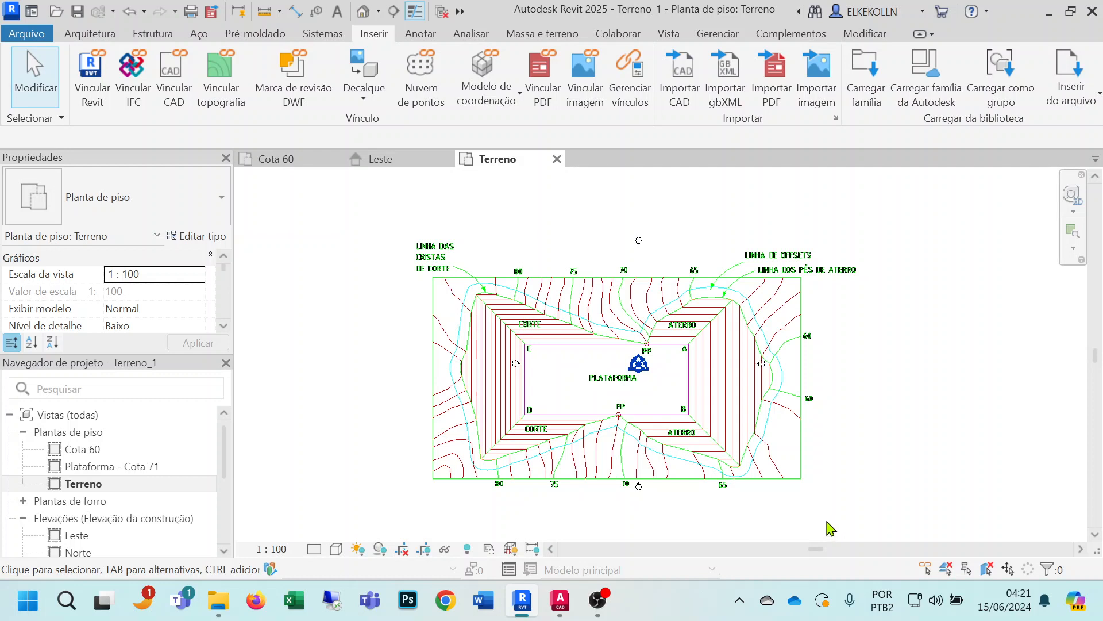
pyautogui.click(792, 485)
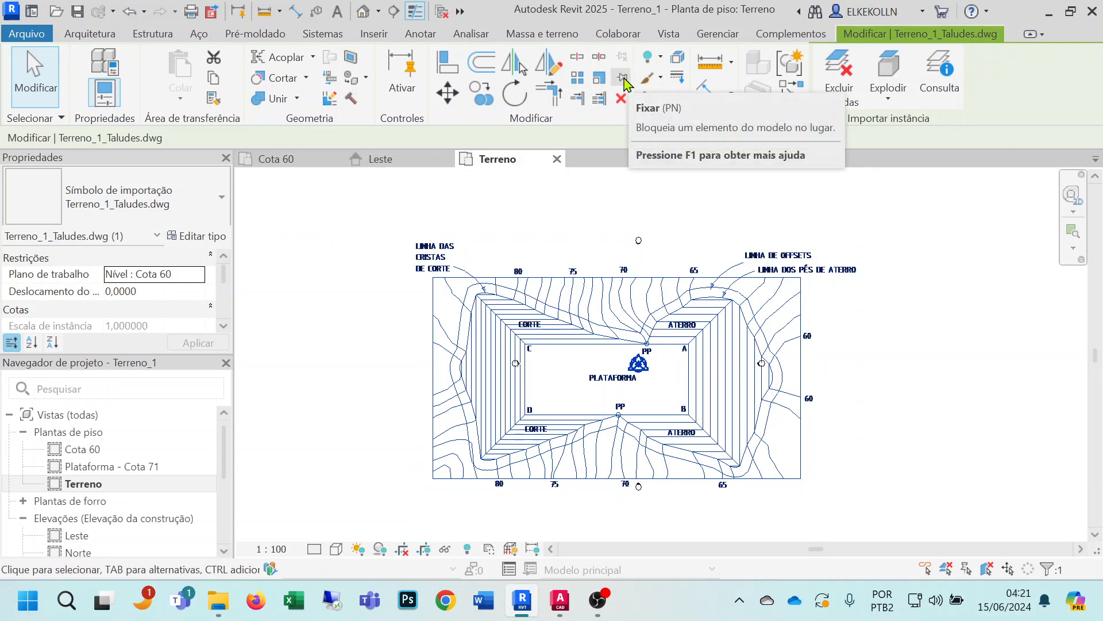
pyautogui.click(624, 80)
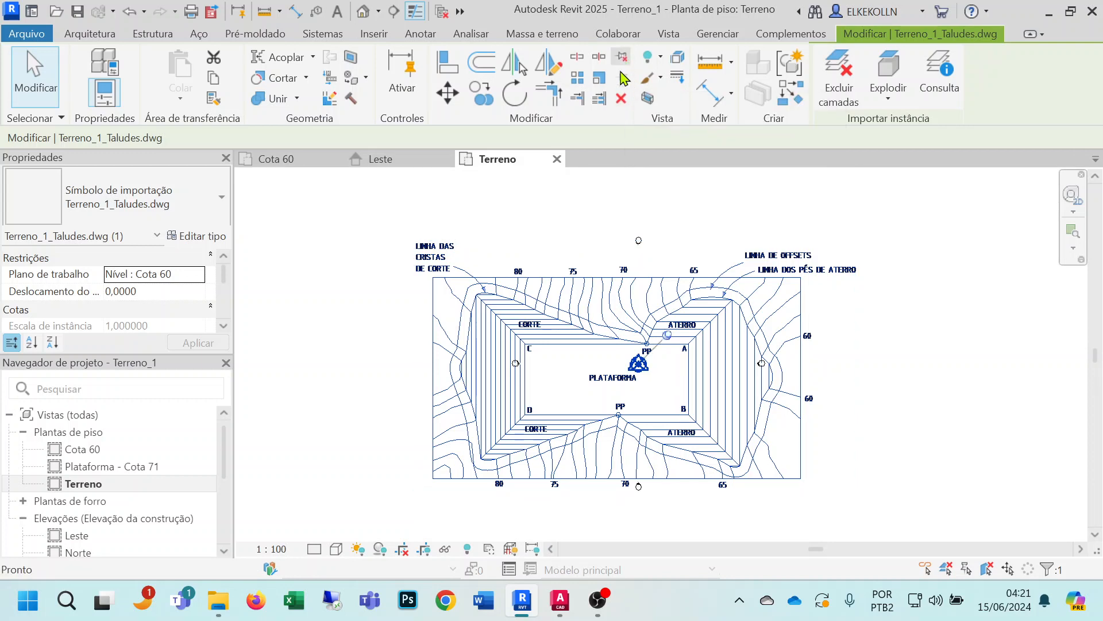
# Deselect the imported slope drawing and turn off the selection of pinned elements.
pyautogui.click(854, 391)
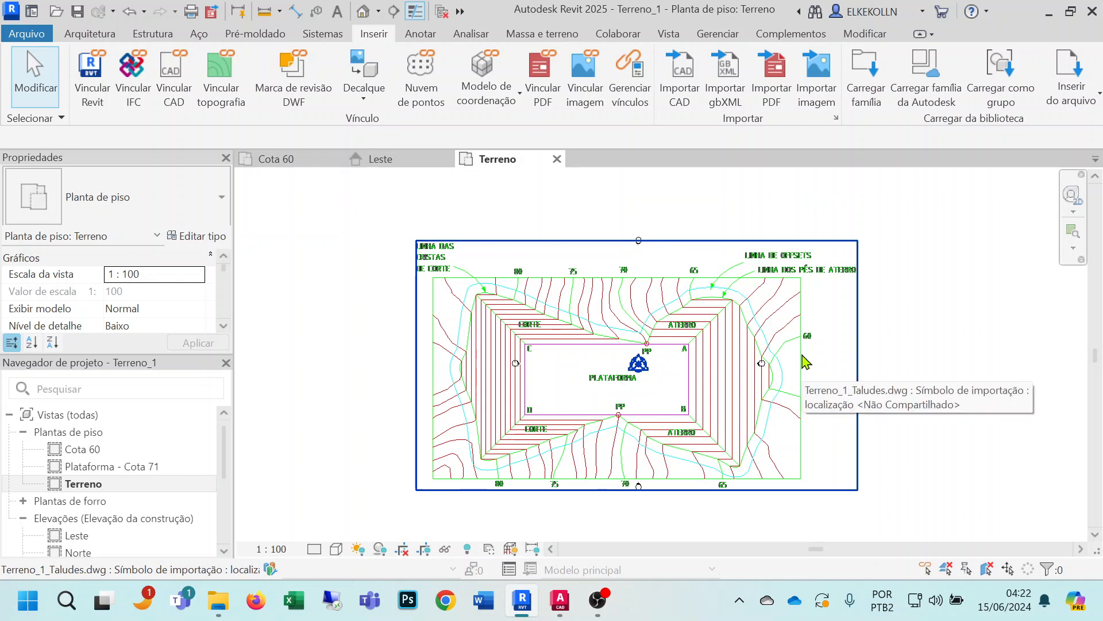
pyautogui.click(970, 570)
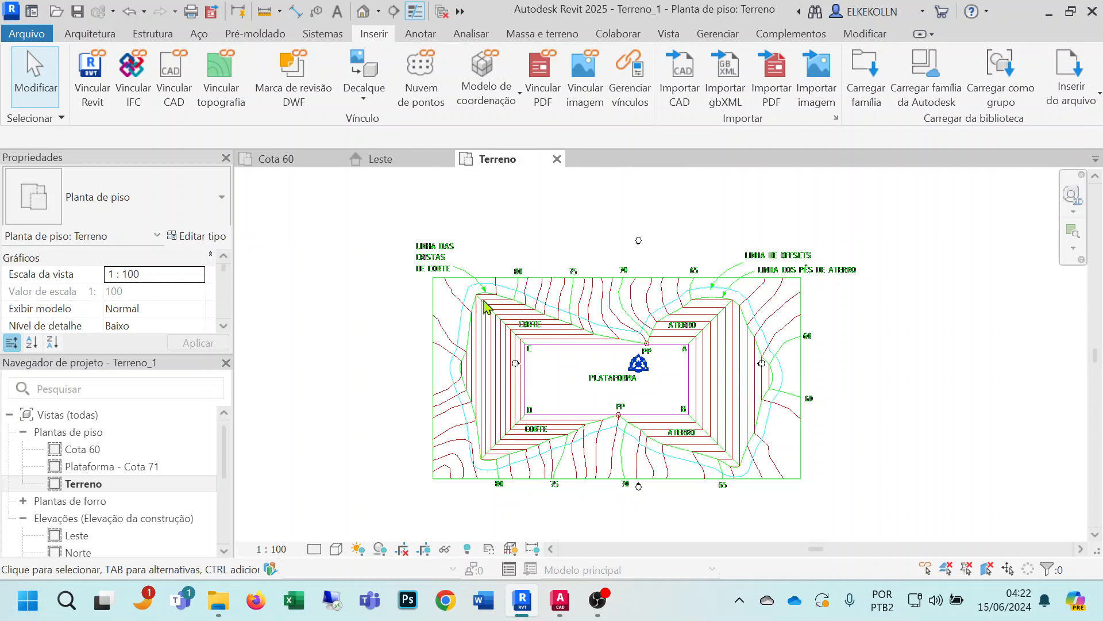
# Create a Genérico – 1000 mm toposolid from a sketch at level Cota 60, using a rectangular boundary along the imported terrain's outer border.
pyautogui.scroll(1, 611, 446)
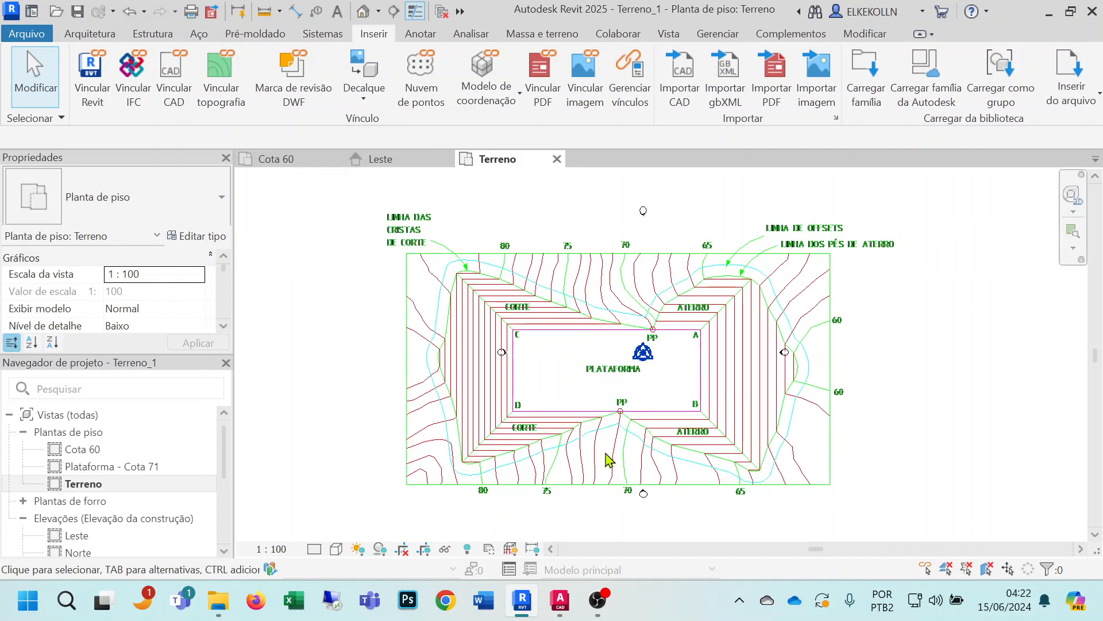
pyautogui.scroll(2, 689, 448)
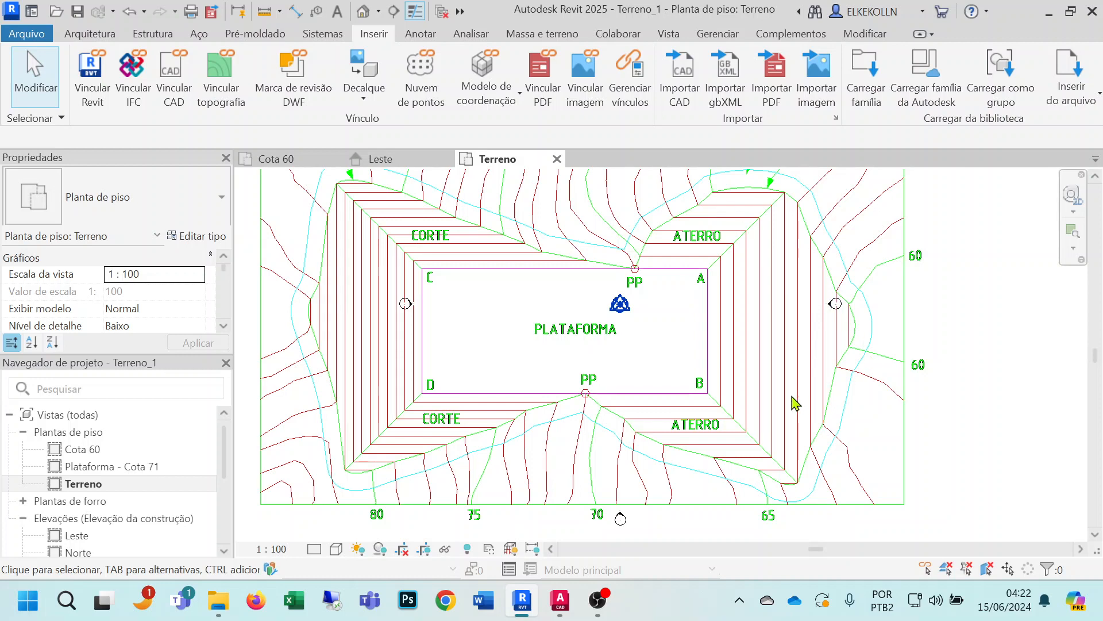
pyautogui.scroll(-1, 677, 382)
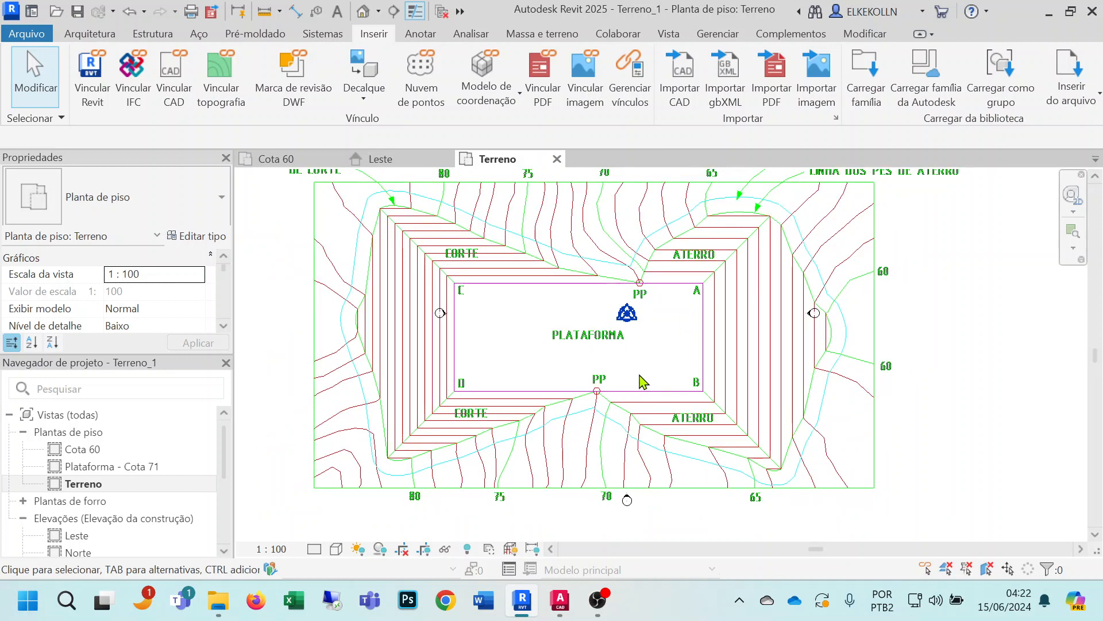
pyautogui.scroll(-2, 643, 380)
pyautogui.moveTo(642, 380); pyautogui.dragTo(637, 420, button='middle')
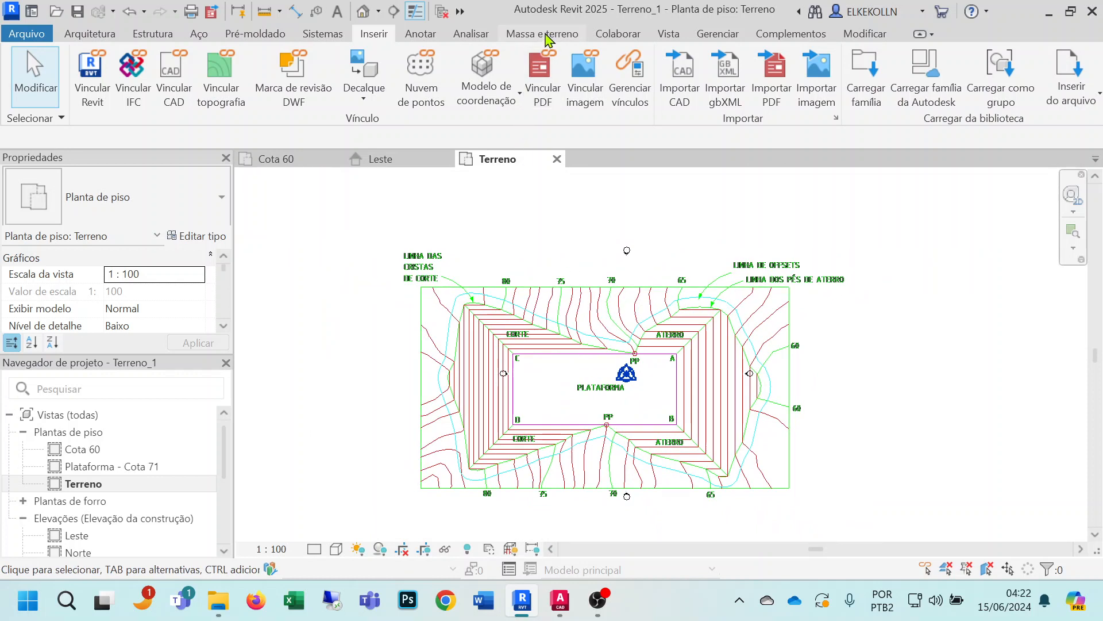
pyautogui.click(543, 34)
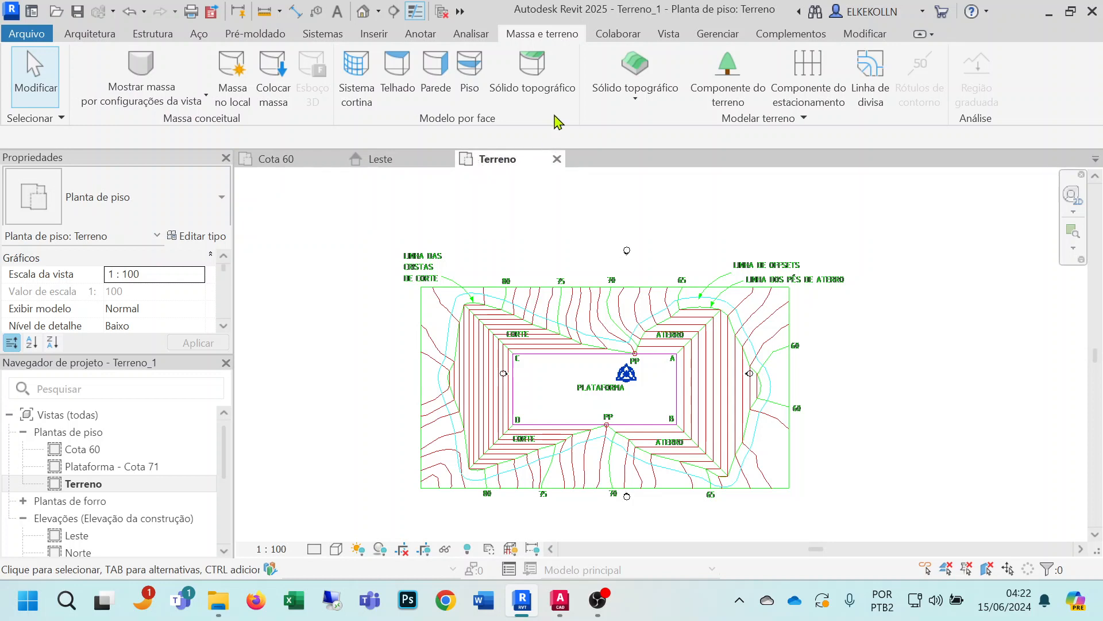
pyautogui.click(635, 101)
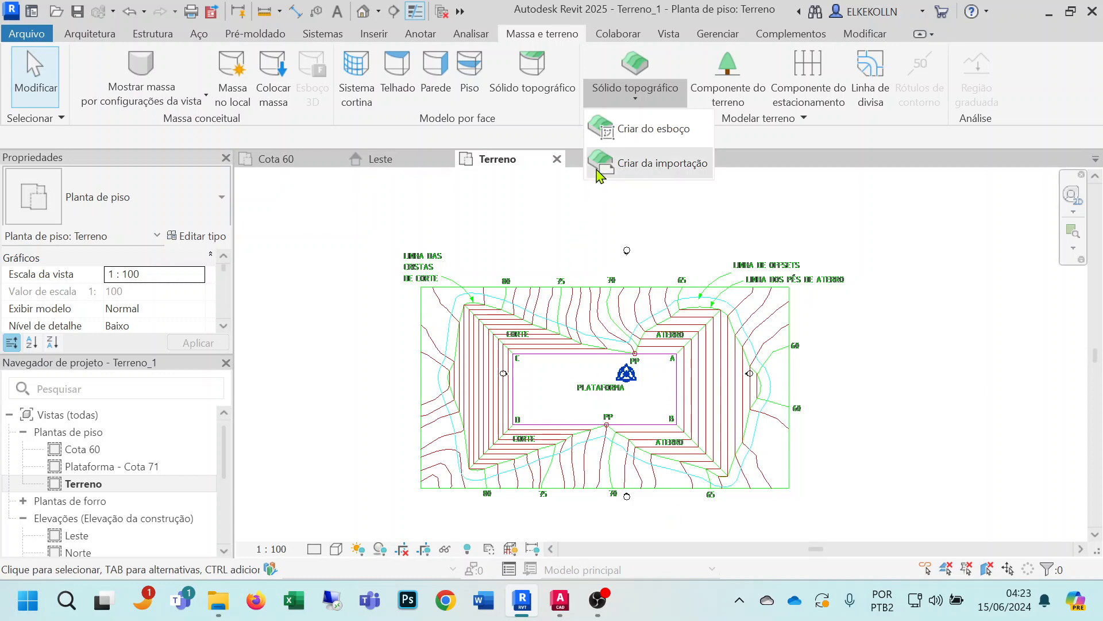
pyautogui.click(657, 130)
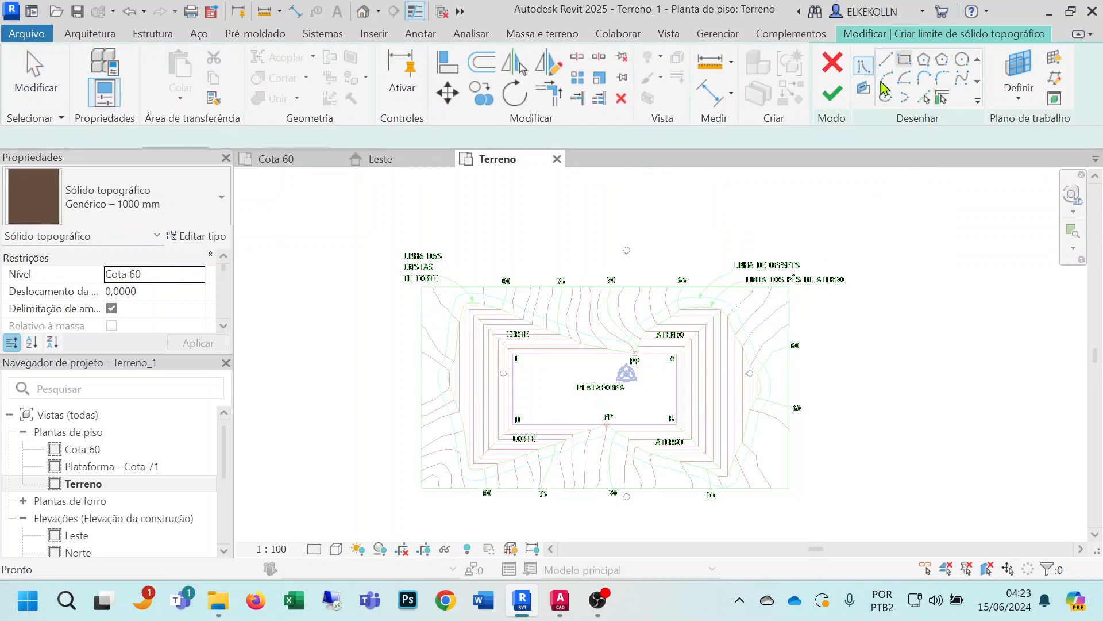
pyautogui.click(904, 59)
pyautogui.click(422, 281)
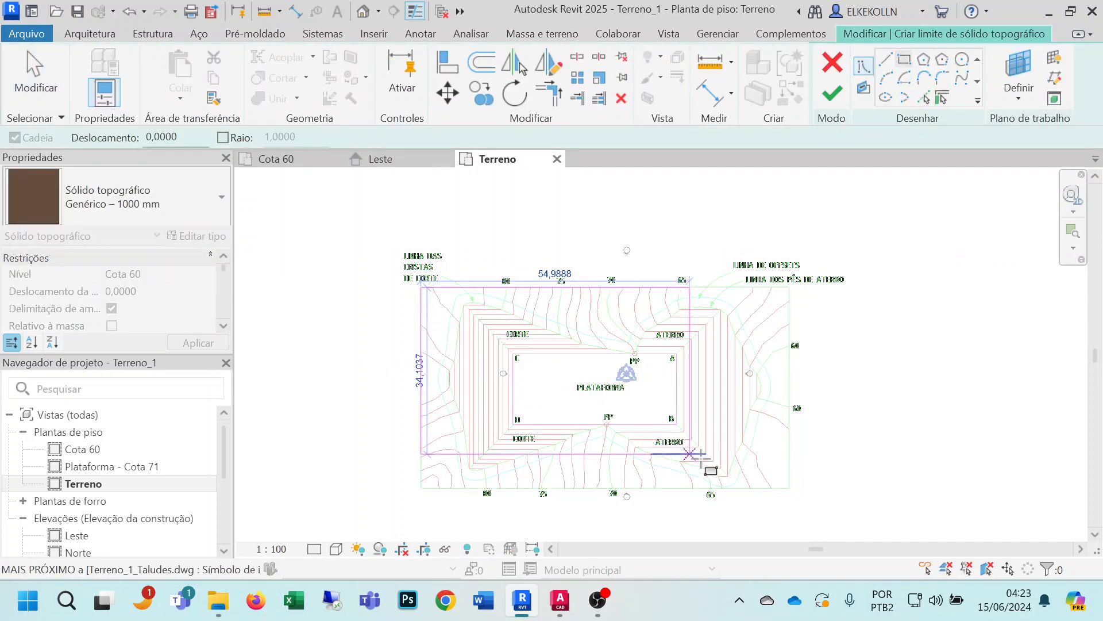
pyautogui.click(789, 487)
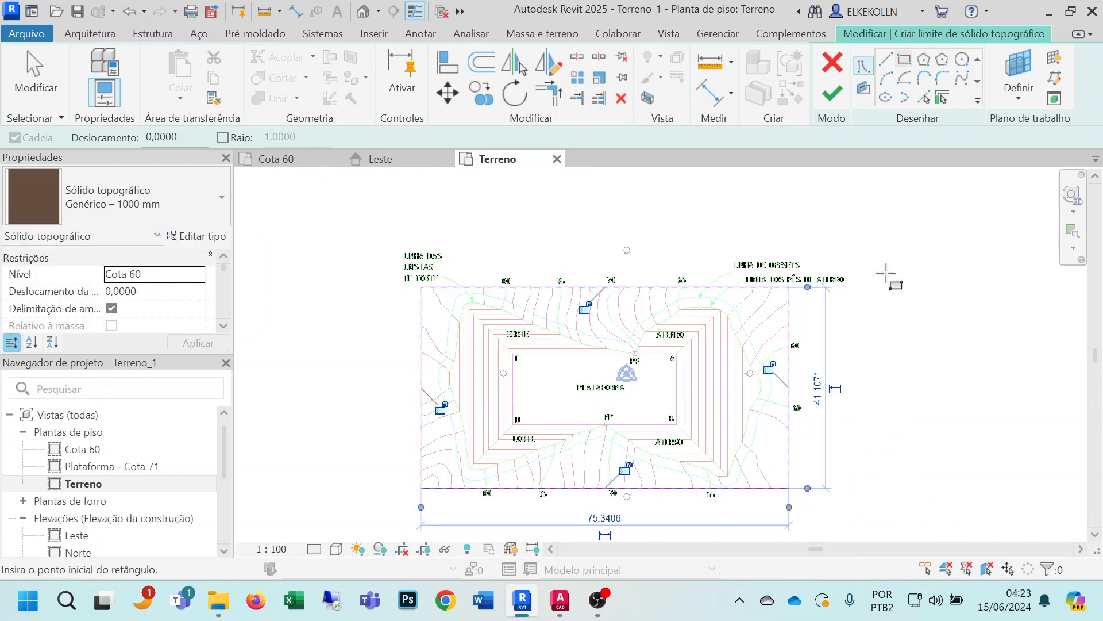
pyautogui.click(833, 94)
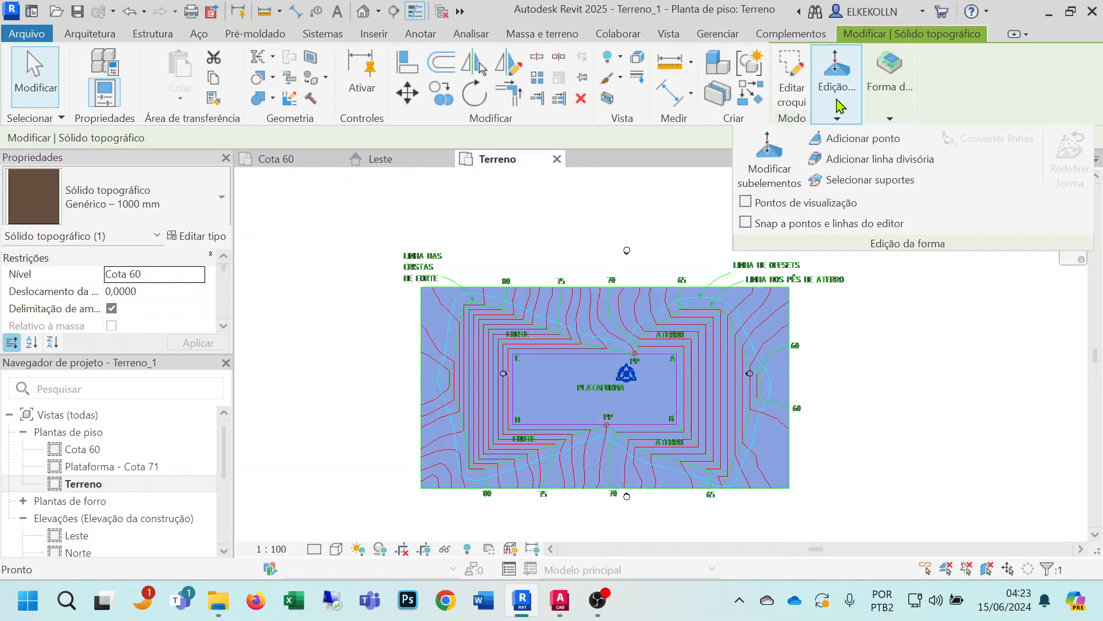
pyautogui.click(943, 396)
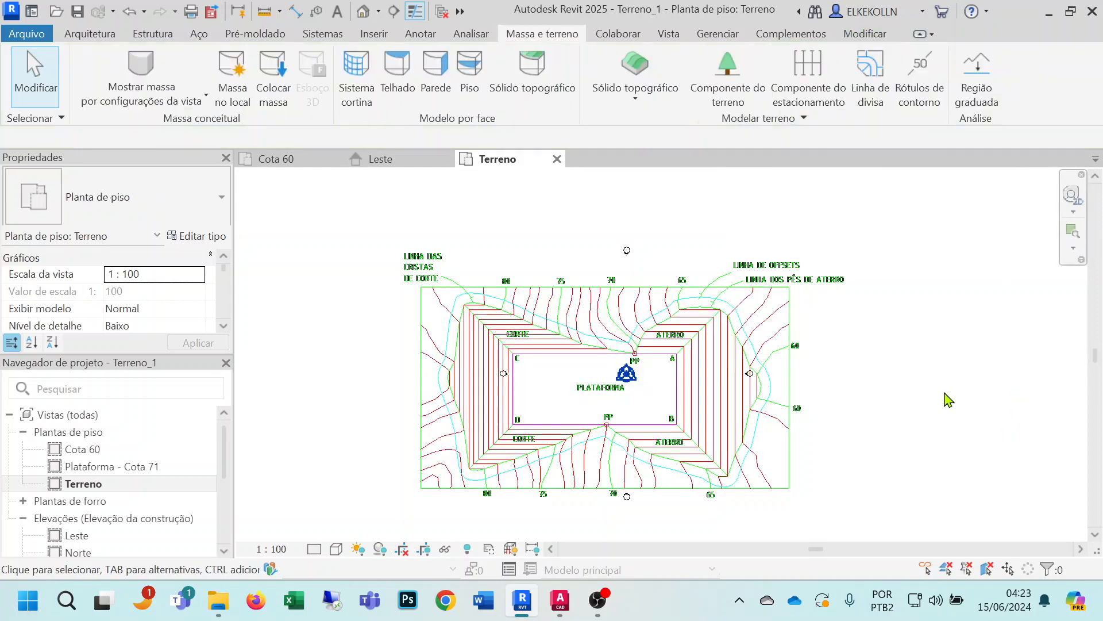
# Open the default 3D view and apply a visual style that shows the toposolid's material, then inspect the slab from the front.
pyautogui.click(363, 11)
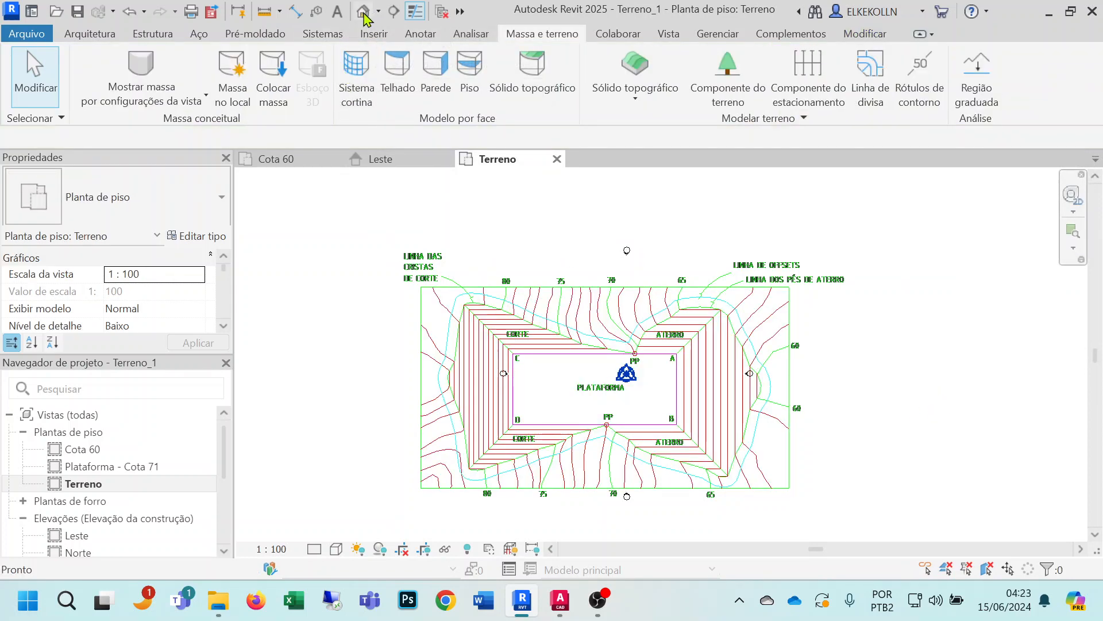
pyautogui.click(336, 548)
pyautogui.click(362, 531)
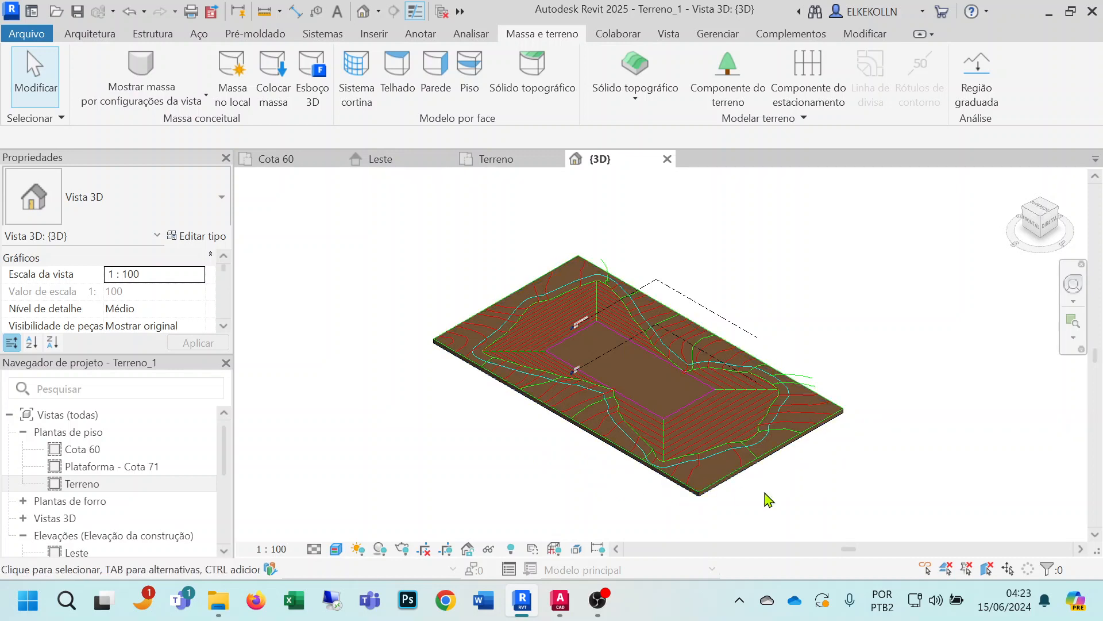
pyautogui.keyDown('shift'); pyautogui.moveTo(769, 499); pyautogui.dragTo(916, 455, button='middle'); pyautogui.keyUp('shift')
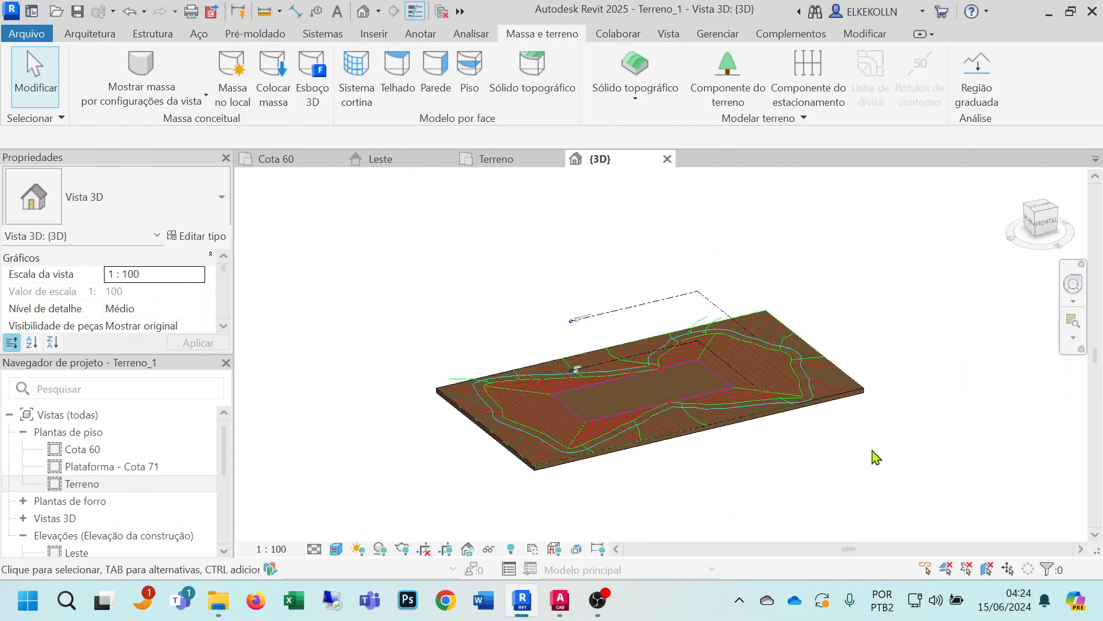
pyautogui.scroll(3, 828, 457)
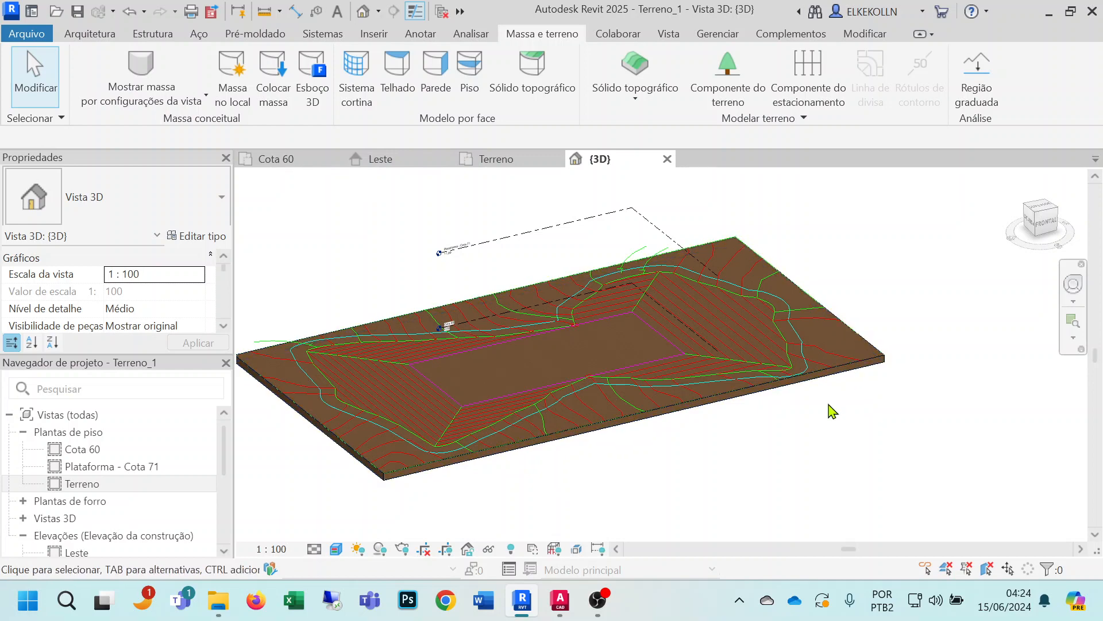
pyautogui.moveTo(825, 473); pyautogui.dragTo(918, 440, button='middle')
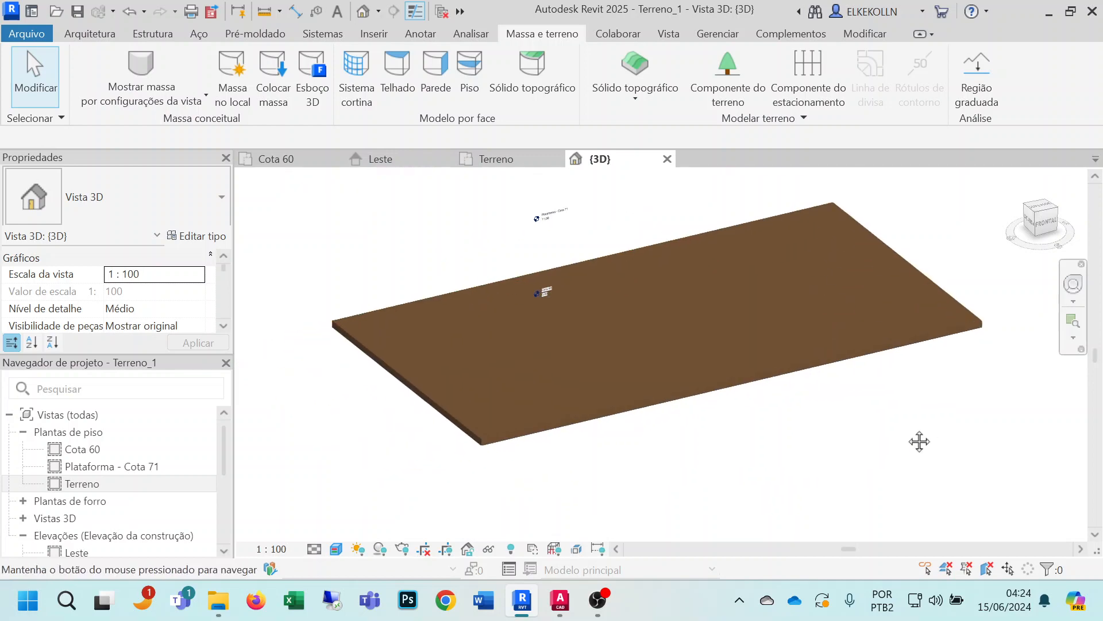
# Try the Pradaria – 1200 mm type on the toposolid.
pyautogui.click(970, 334)
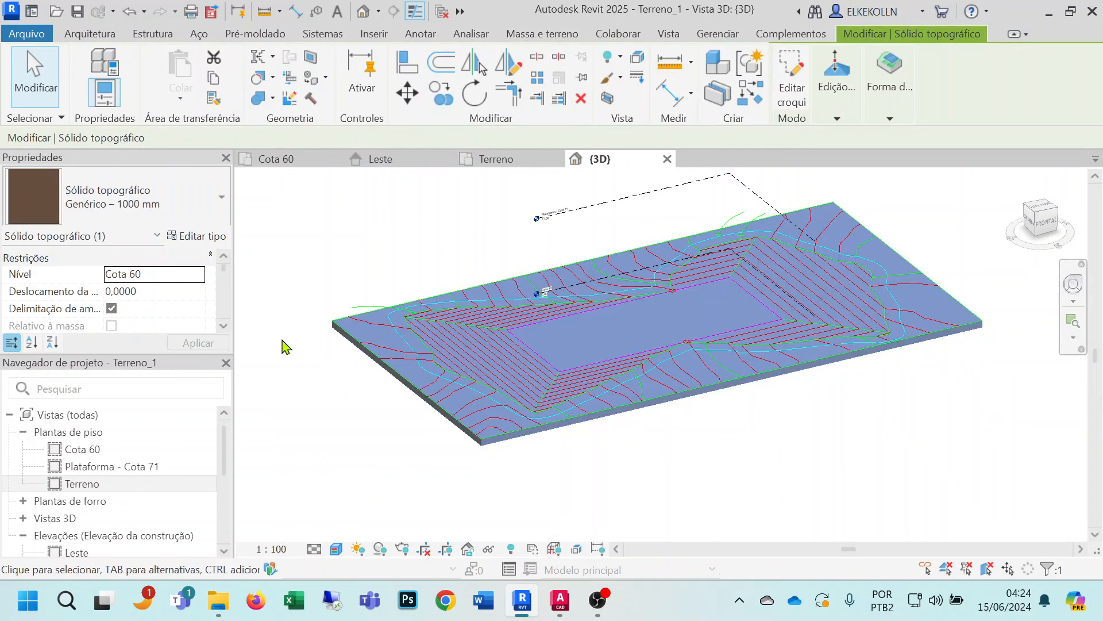
pyautogui.click(217, 206)
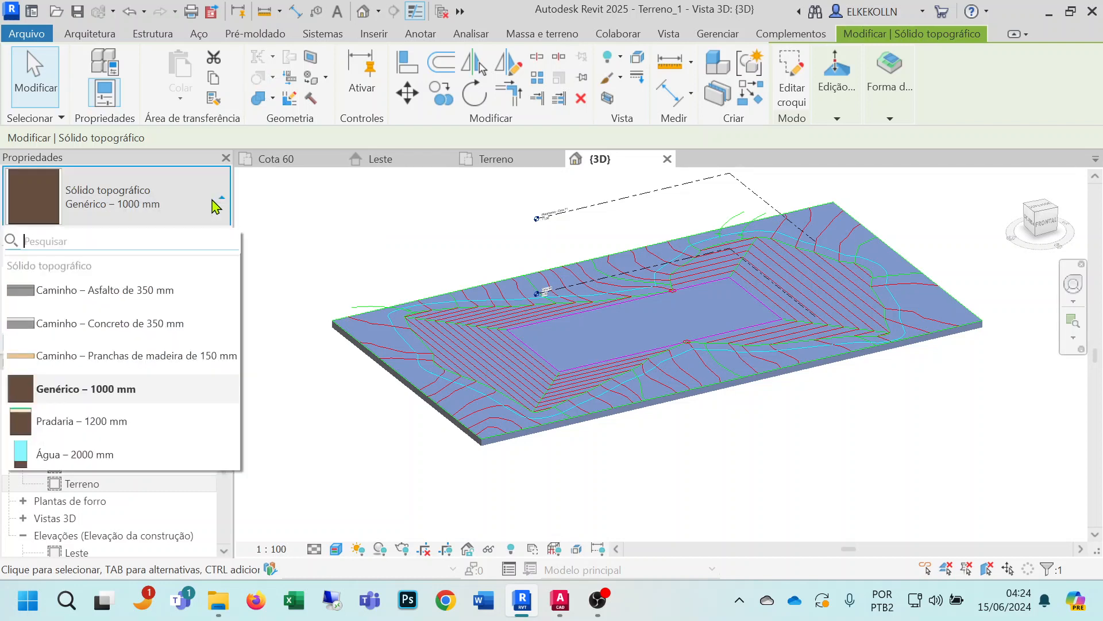
pyautogui.click(62, 430)
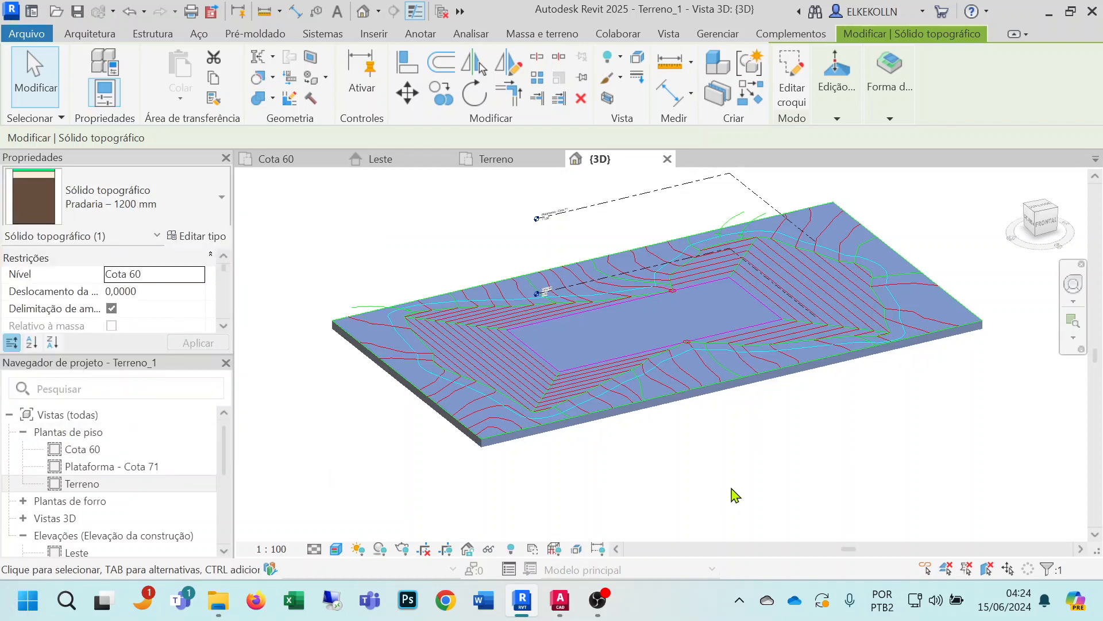
pyautogui.click(737, 493)
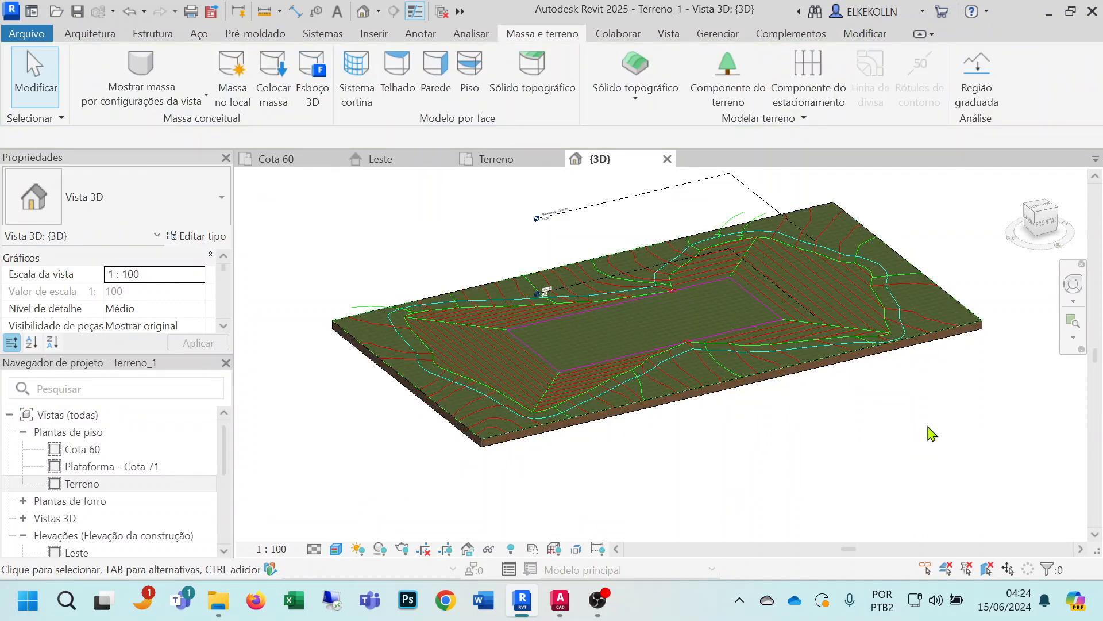
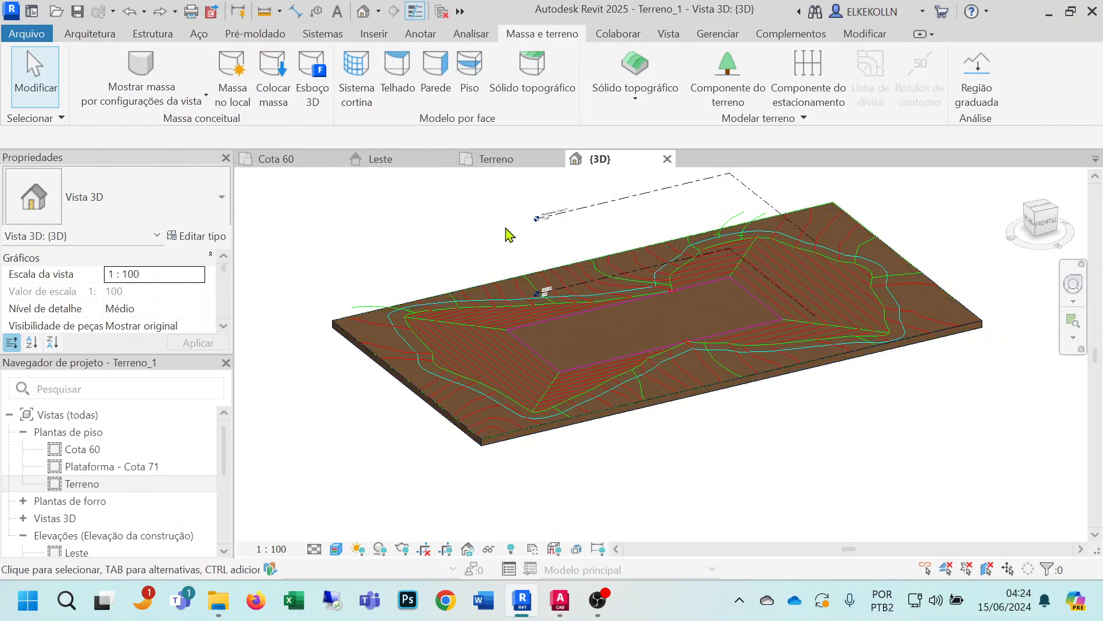
# In the Terreno floor plan, add toposolid shape points at elevation 0,00 along contour 60, from the upper 60 label to the inner contour corner.
pyautogui.click(507, 164)
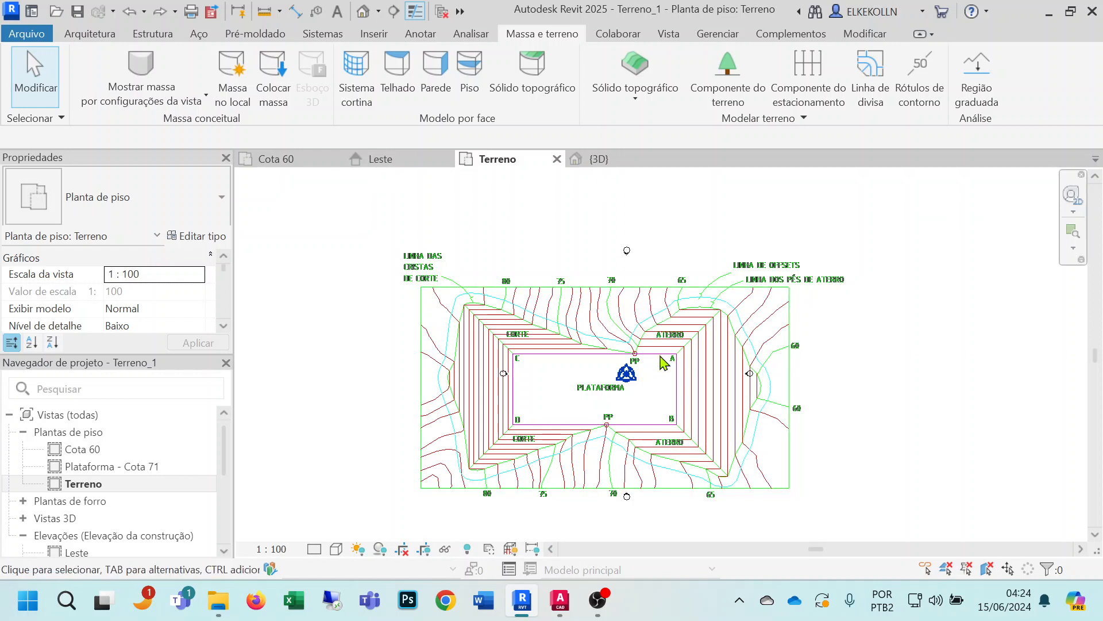
pyautogui.click(775, 491)
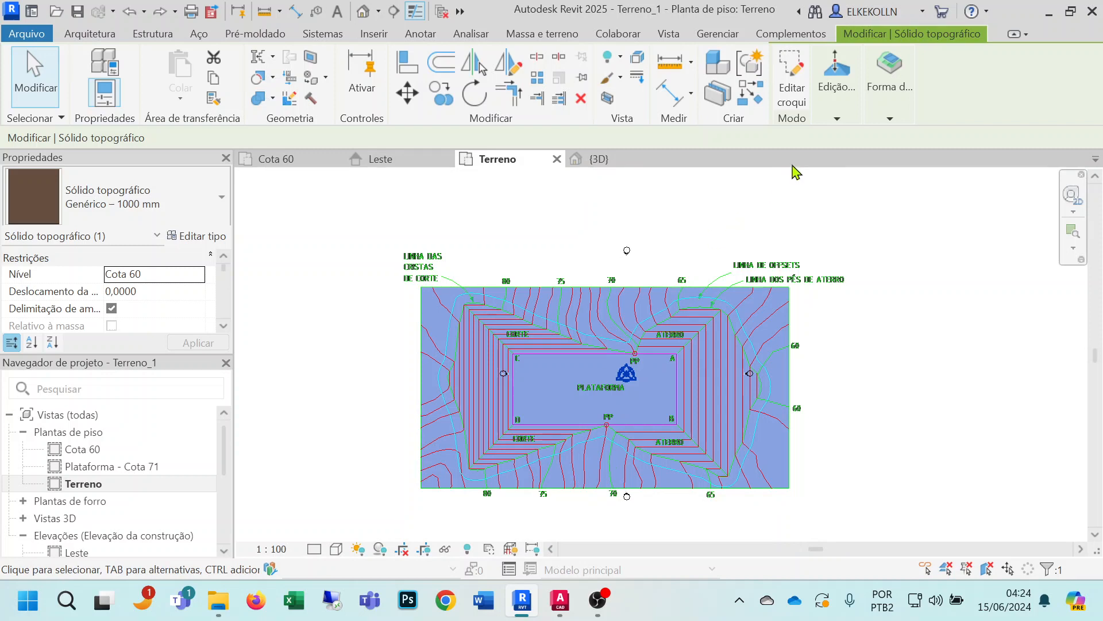
pyautogui.click(847, 119)
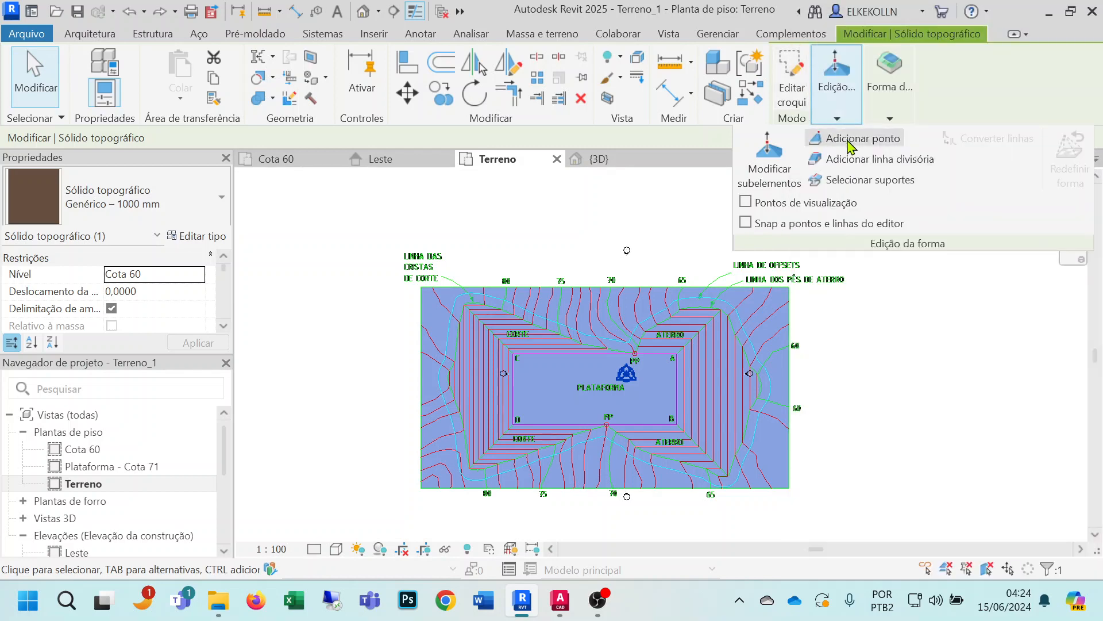
pyautogui.click(848, 139)
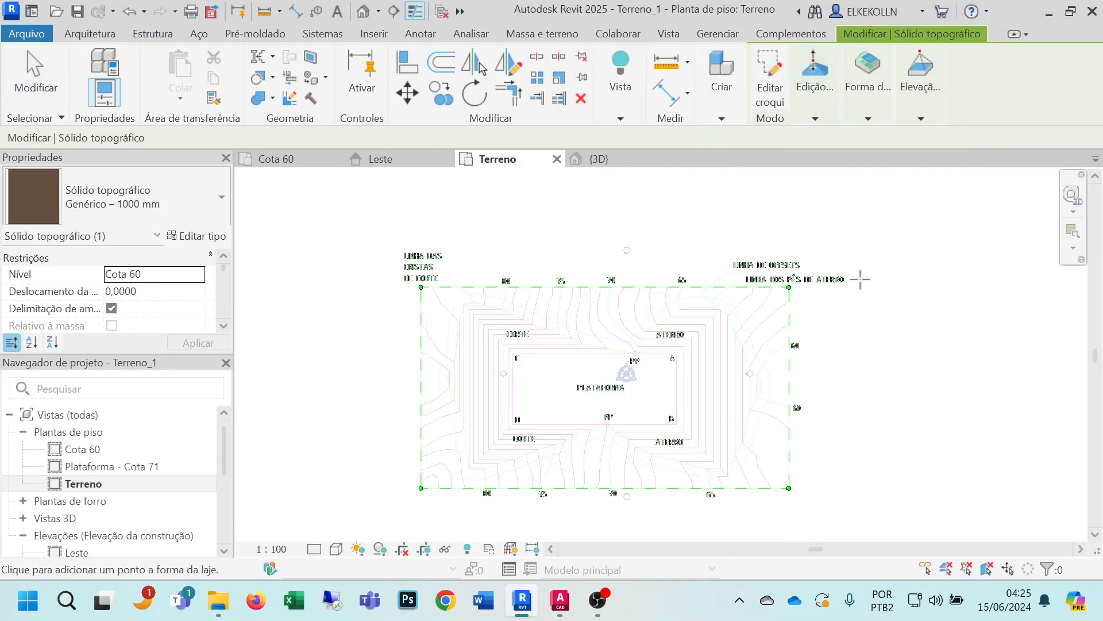
pyautogui.click(922, 119)
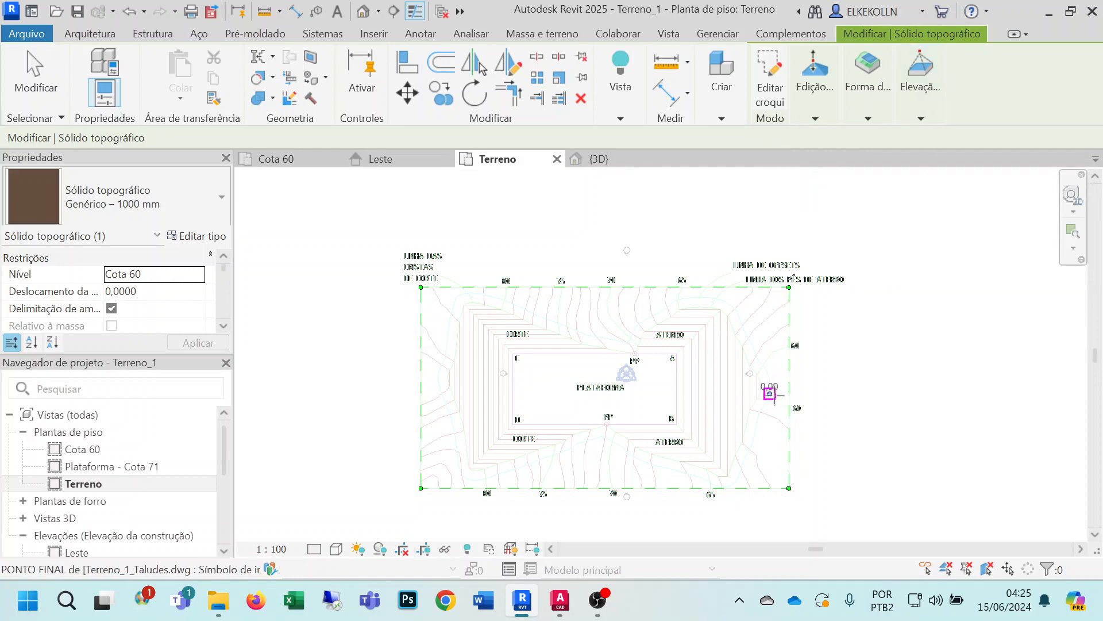
pyautogui.scroll(5, 771, 394)
pyautogui.moveTo(778, 384); pyautogui.dragTo(680, 352, button='middle')
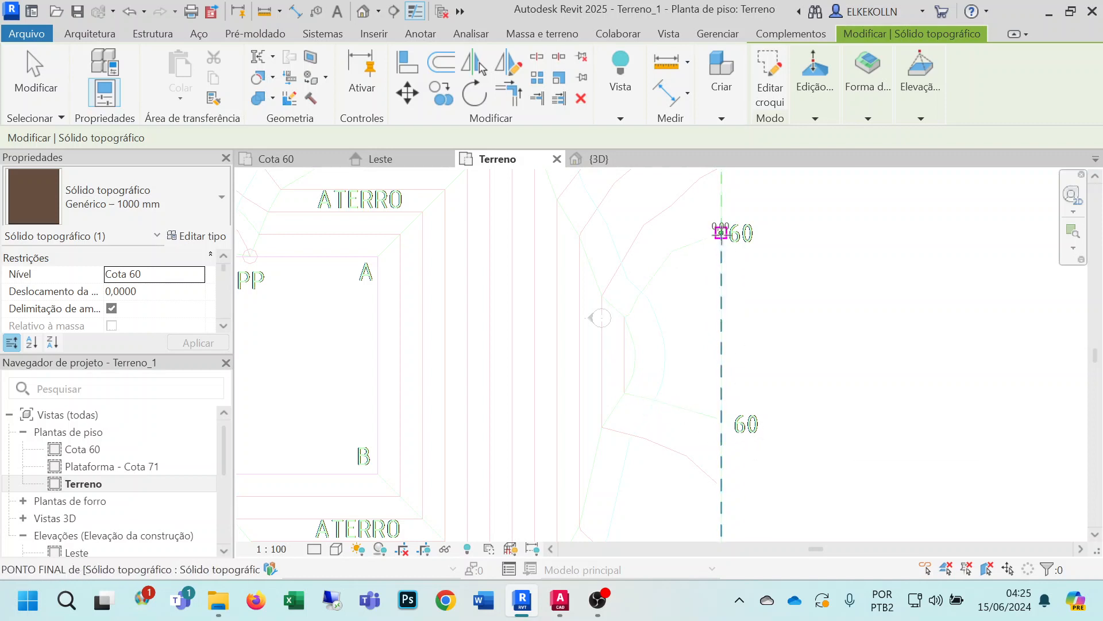
pyautogui.click(705, 238)
pyautogui.click(689, 244)
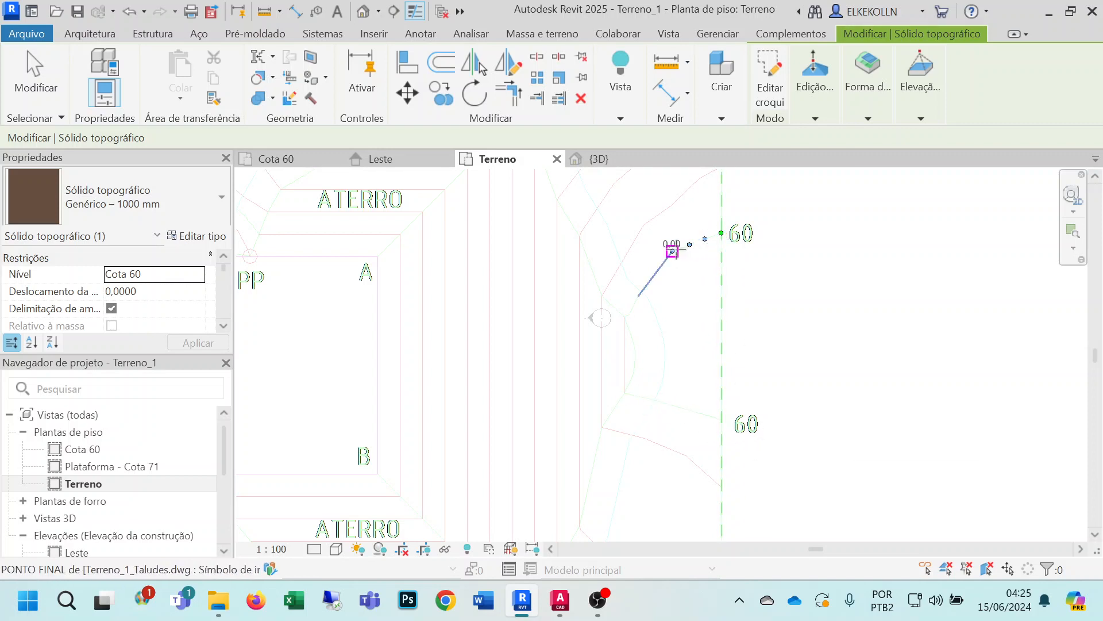
pyautogui.click(673, 251)
pyautogui.click(661, 267)
pyautogui.click(647, 284)
pyautogui.click(639, 296)
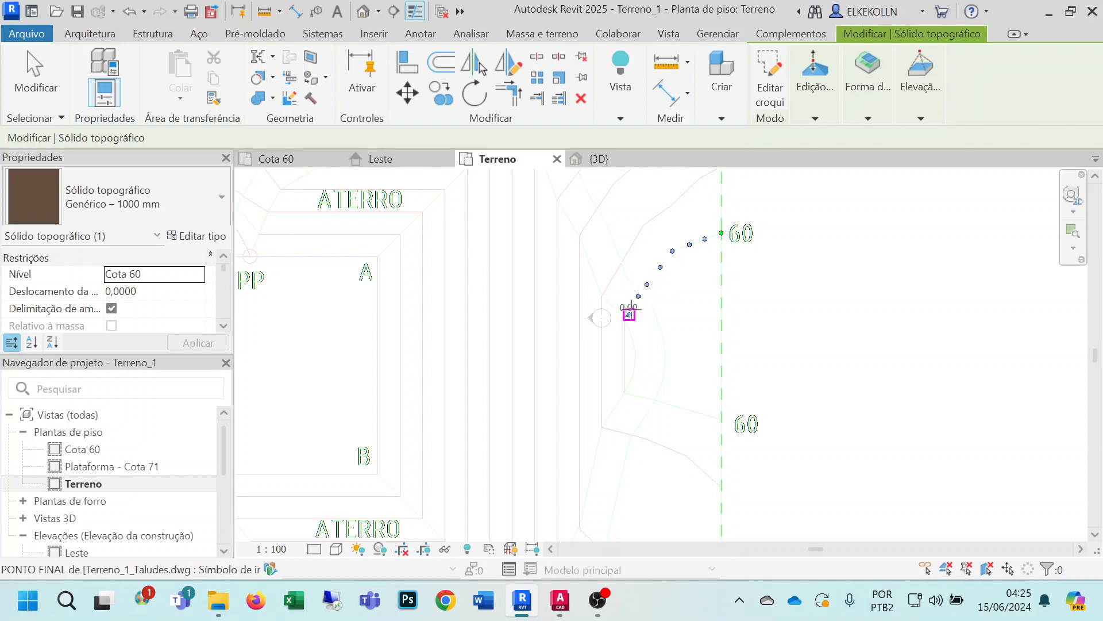
pyautogui.click(625, 316)
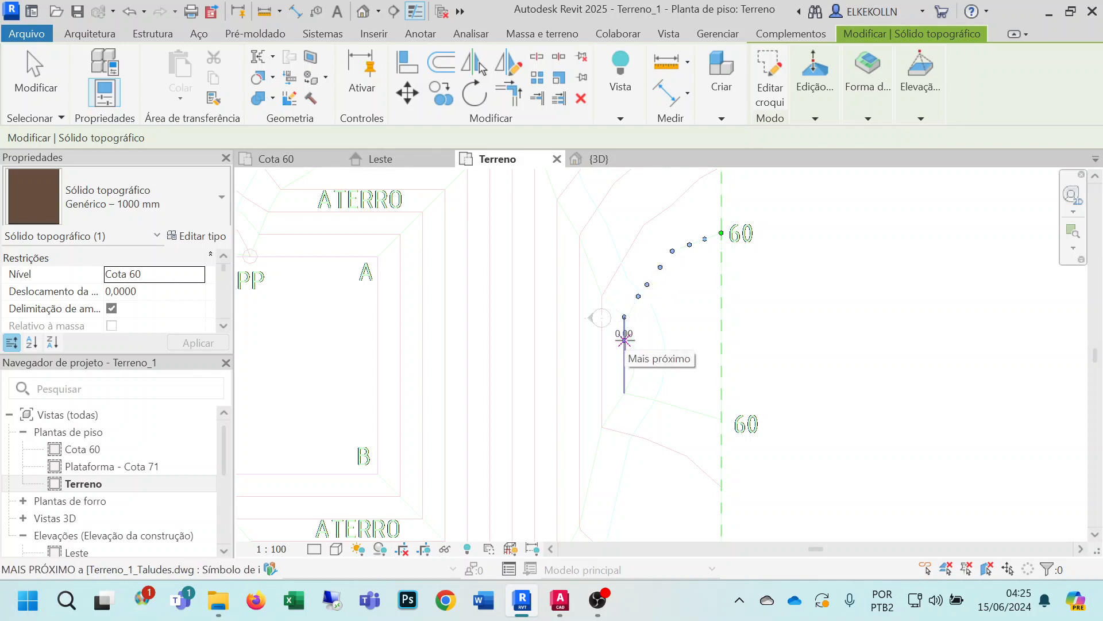
# Add toposolid points at elevation 0,00 along the curved inner stretch of contour 60, ending at its lower inner corner.
pyautogui.scroll(3, 626, 369)
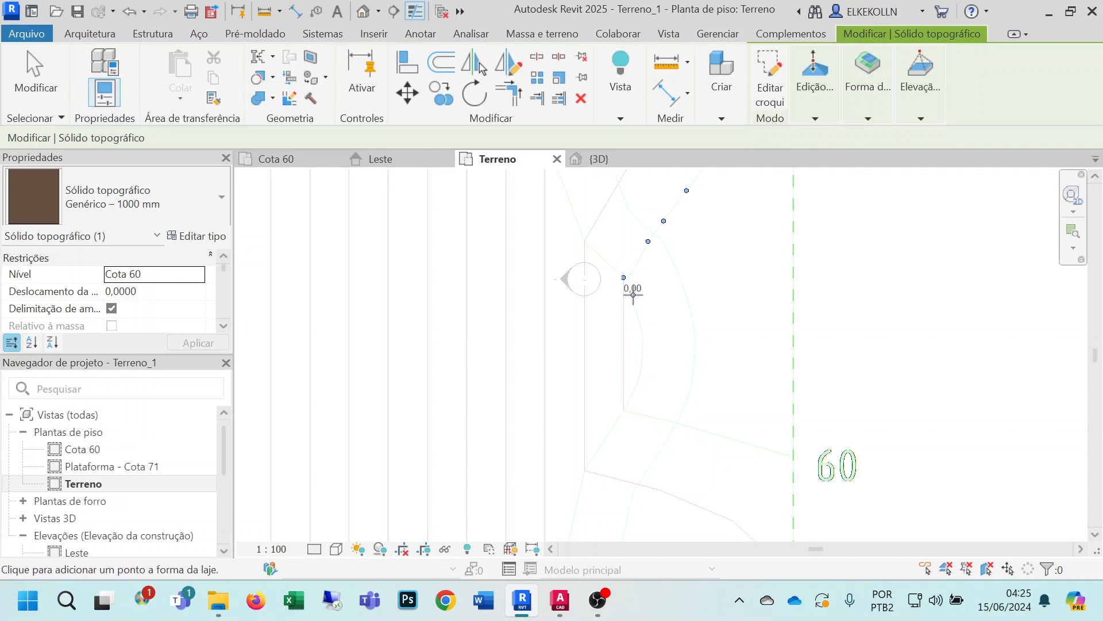
pyautogui.click(633, 297)
pyautogui.click(637, 320)
pyautogui.click(641, 341)
pyautogui.click(643, 363)
pyautogui.click(639, 380)
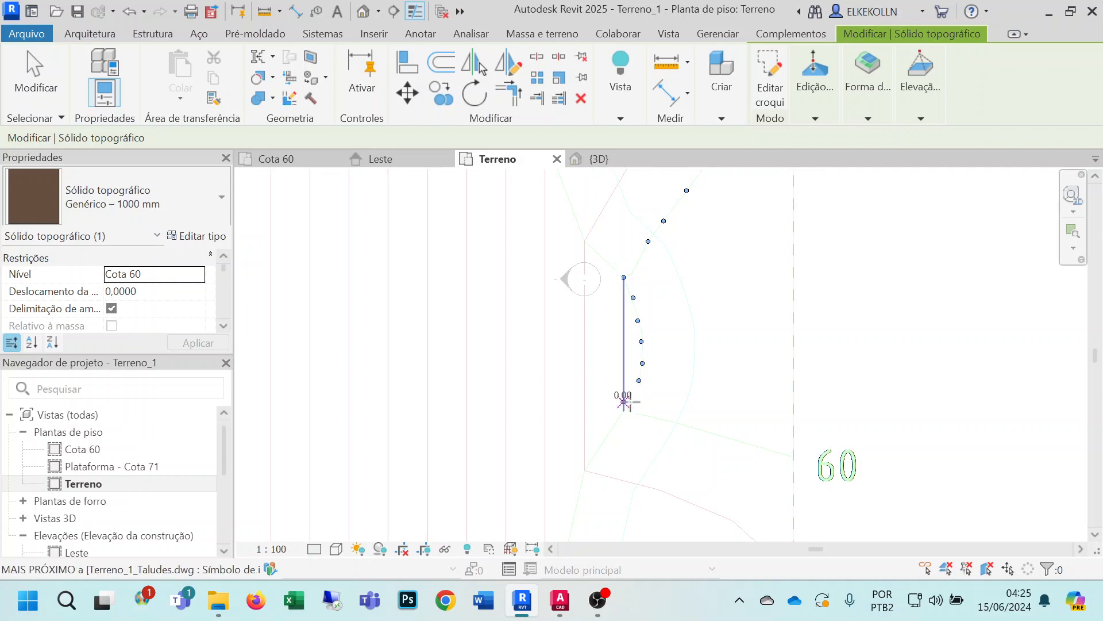
pyautogui.click(624, 410)
# Continue the elevation 0,00 points along contour 60 from its lower inner corner to the terrain border at the lower 60 label.
pyautogui.click(656, 418)
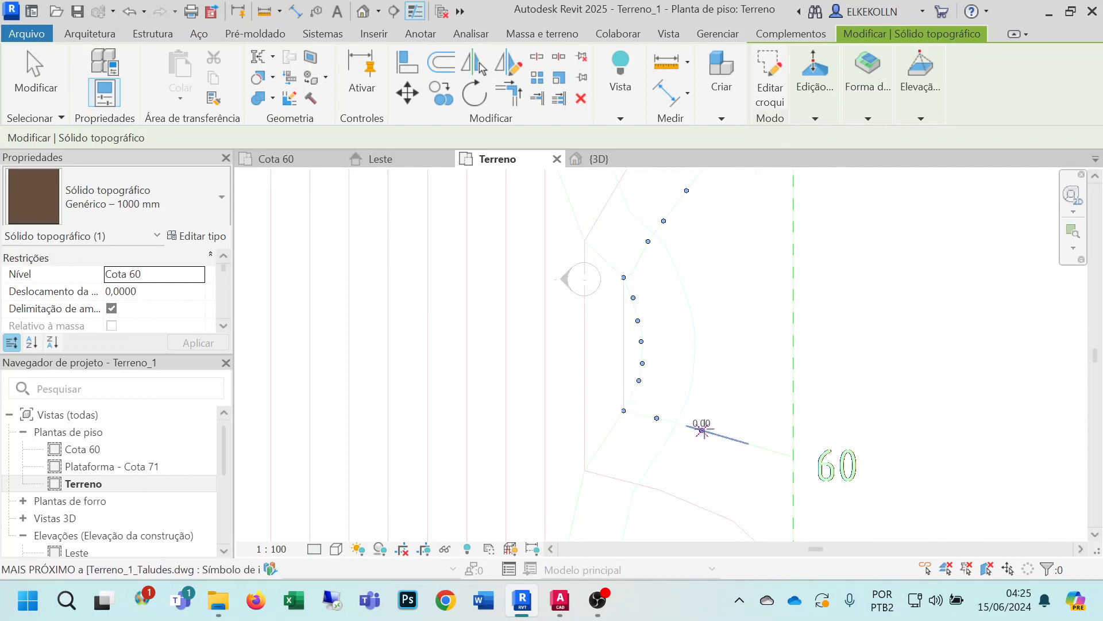
pyautogui.click(702, 430)
pyautogui.click(748, 443)
pyautogui.click(770, 449)
pyautogui.click(793, 456)
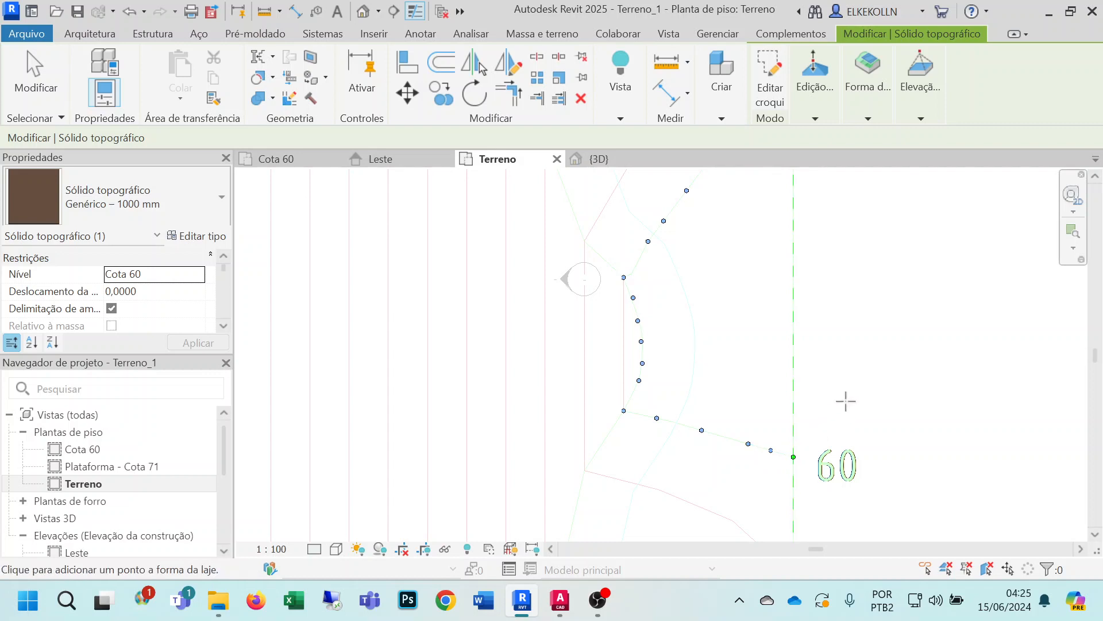
# Set the absolute point elevation to 1,0000 and add points along the next contour from the border above the upper 60 label to its inner corner.
pyautogui.scroll(-3, 845, 399)
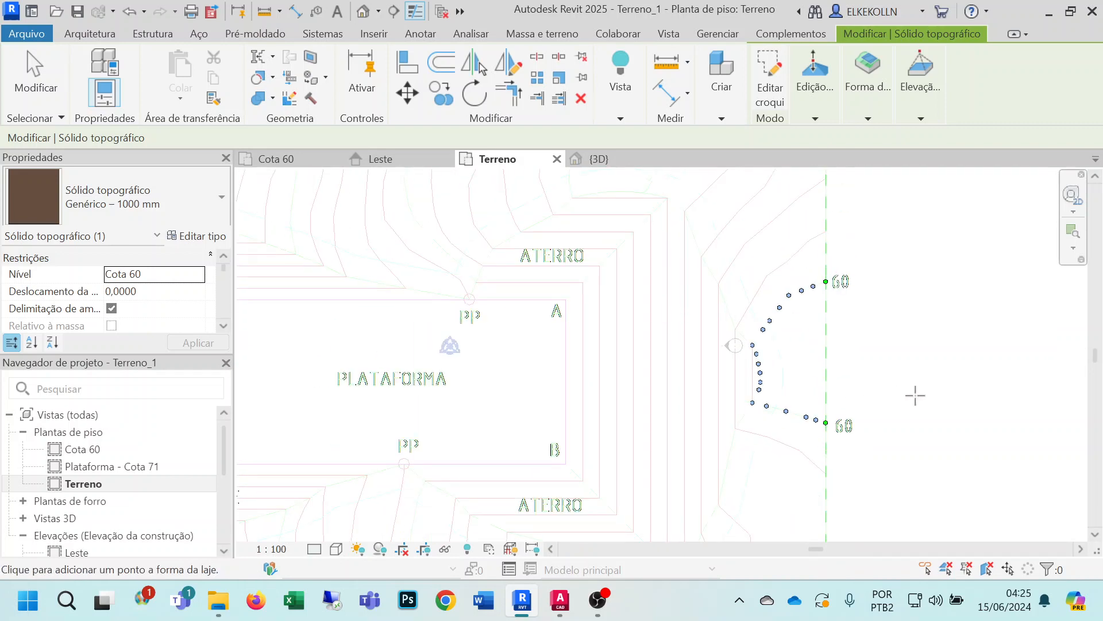
pyautogui.scroll(-1, 915, 396)
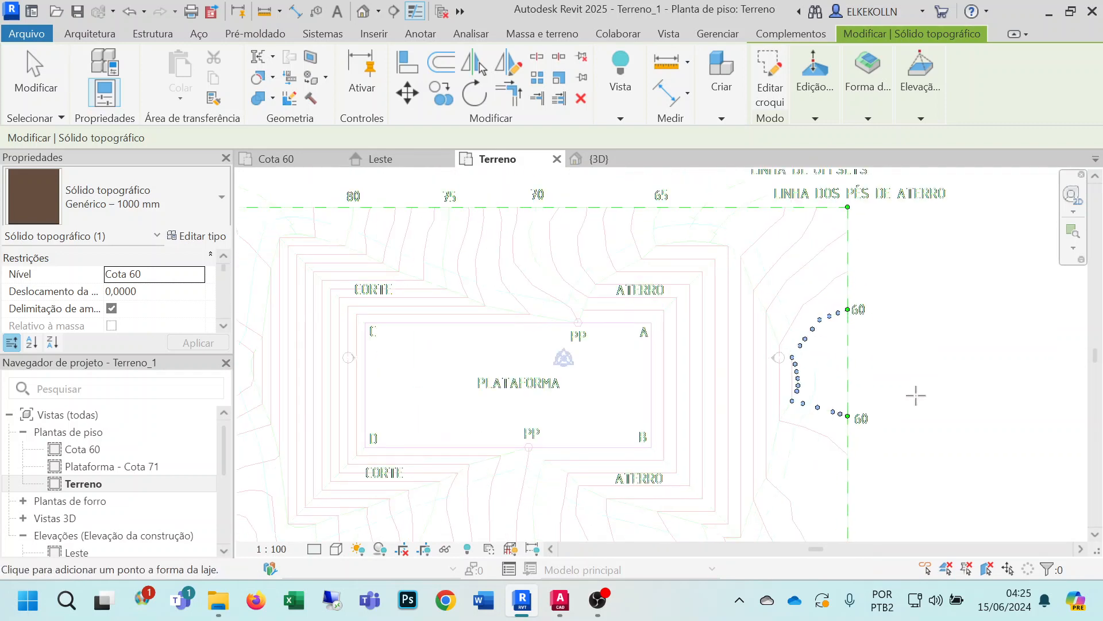
pyautogui.click(922, 119)
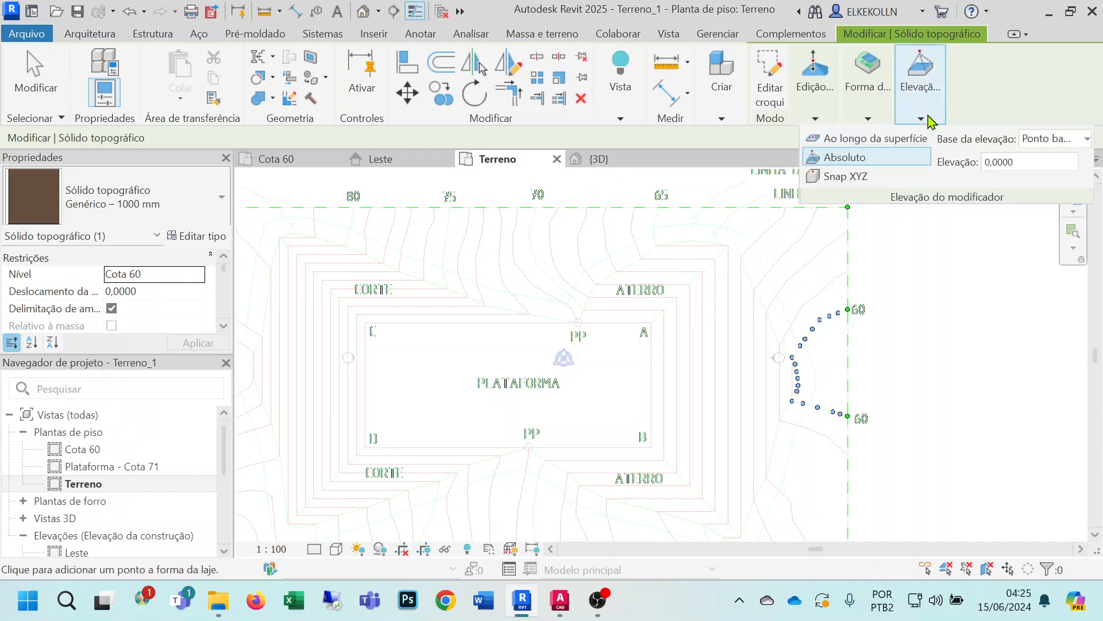
pyautogui.doubleClick(1029, 162)
pyautogui.scroll(2, 844, 285)
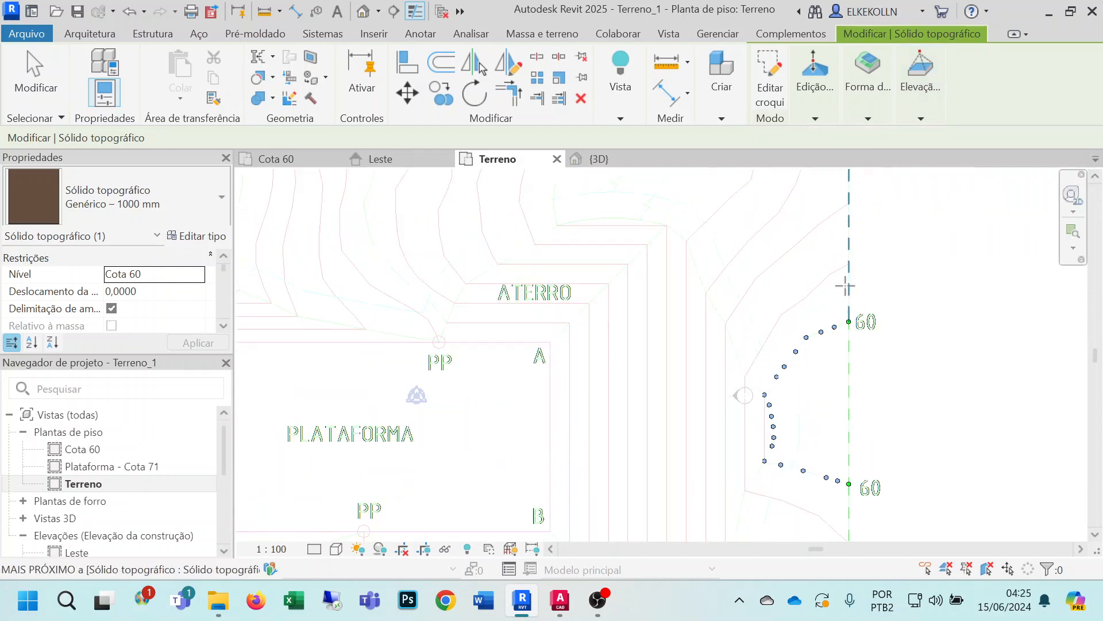
pyautogui.click(849, 264)
pyautogui.click(830, 274)
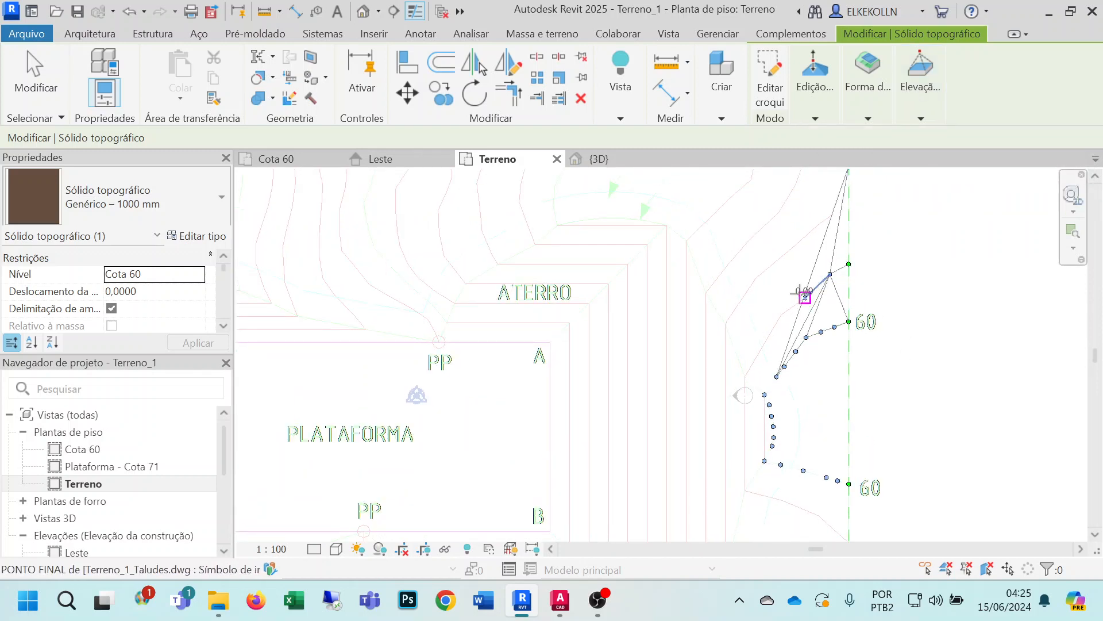
pyautogui.click(805, 297)
pyautogui.click(793, 306)
pyautogui.click(774, 327)
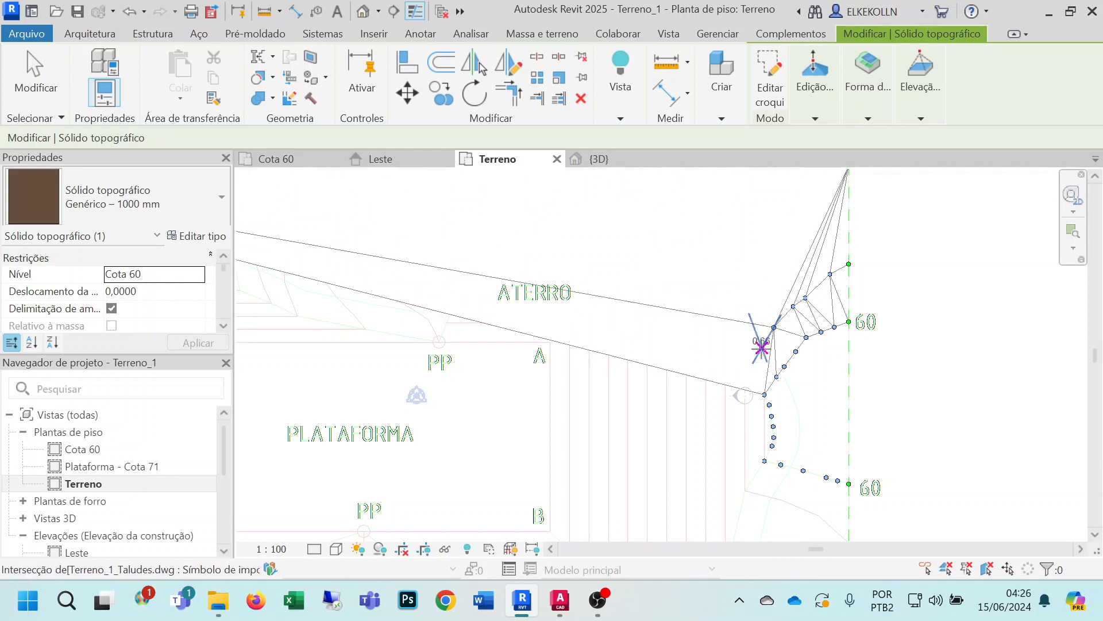
pyautogui.click(761, 348)
pyautogui.click(752, 363)
pyautogui.click(745, 376)
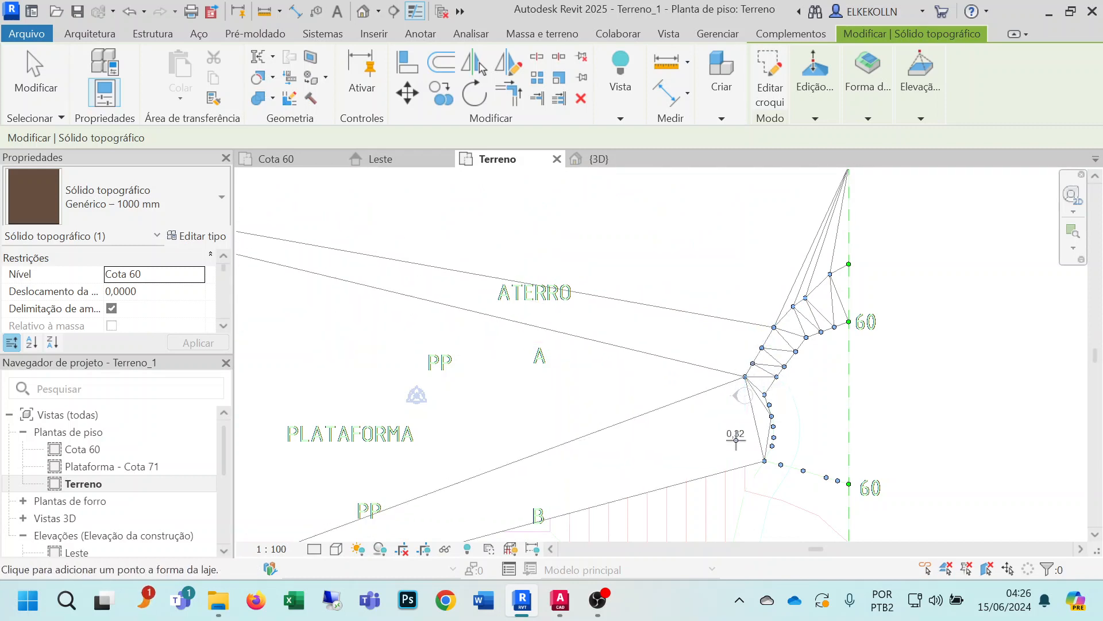
# Switch the Terreno floor plan's visual style to Estrutura de arame.
pyautogui.scroll(-2, 736, 440)
pyautogui.scroll(-2, 635, 443)
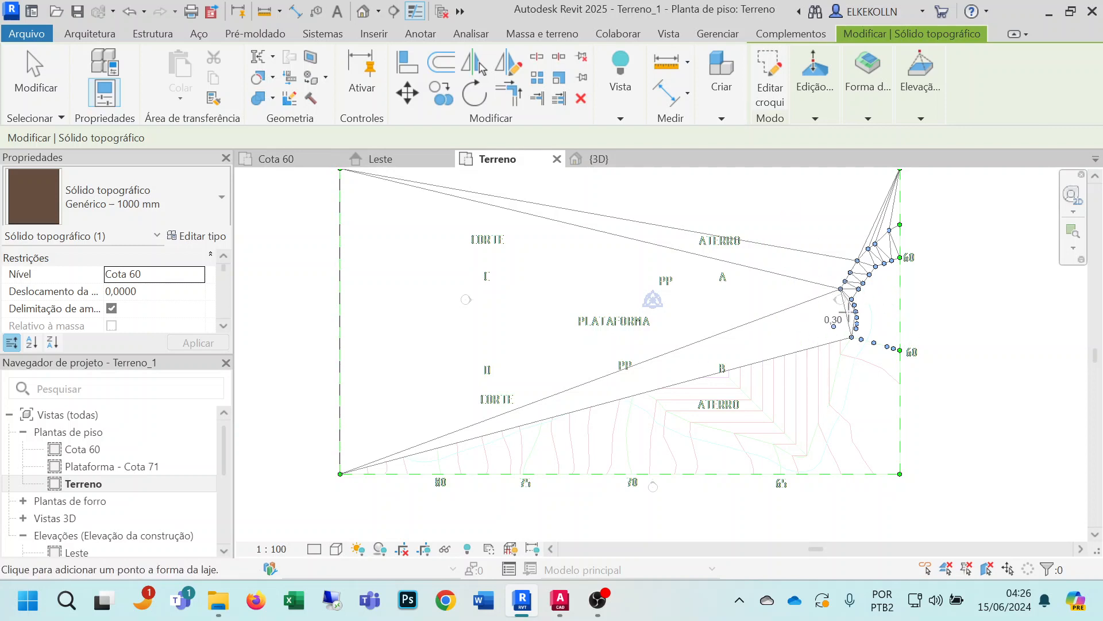
pyautogui.click(337, 549)
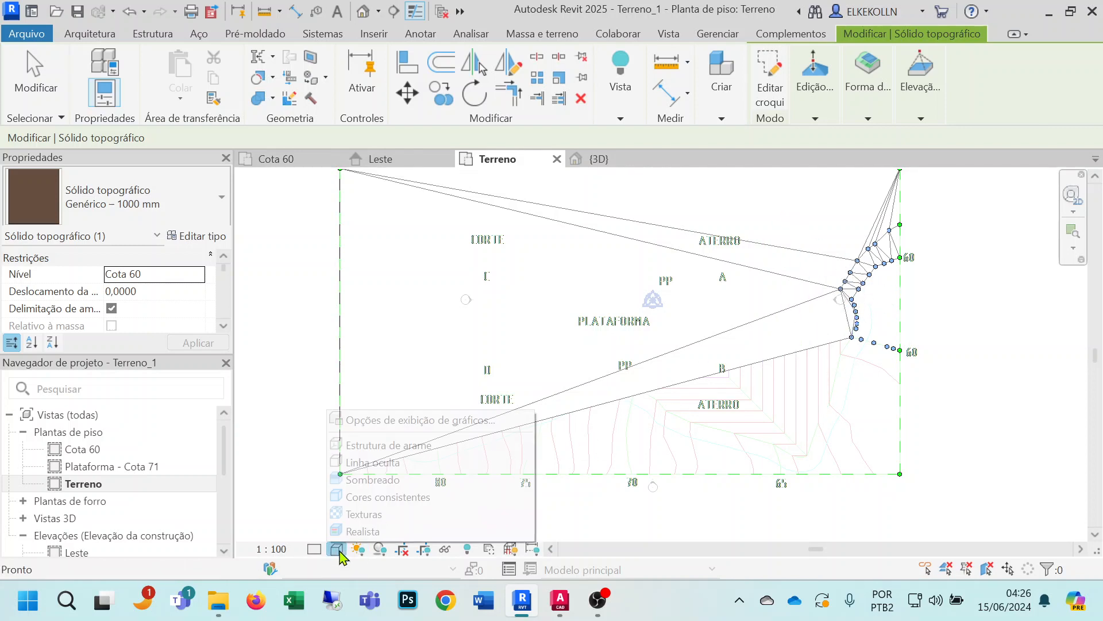
pyautogui.click(384, 446)
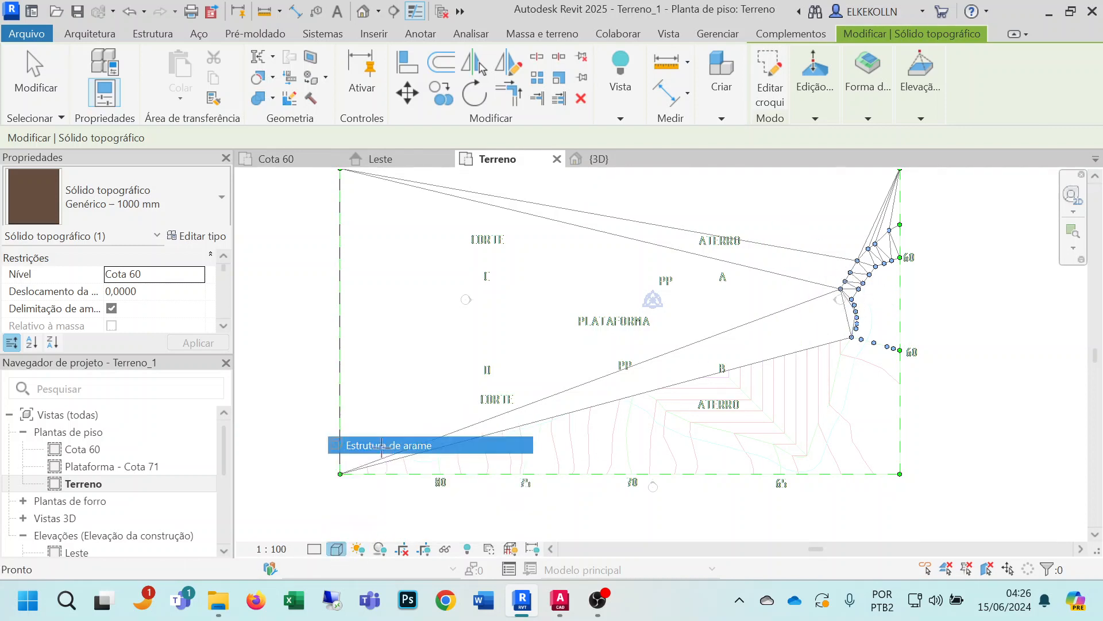
# Add elevation 1,0000 points down the straight vertical segment of the second contour to its lower corner.
pyautogui.scroll(2, 848, 337)
pyautogui.scroll(3, 846, 337)
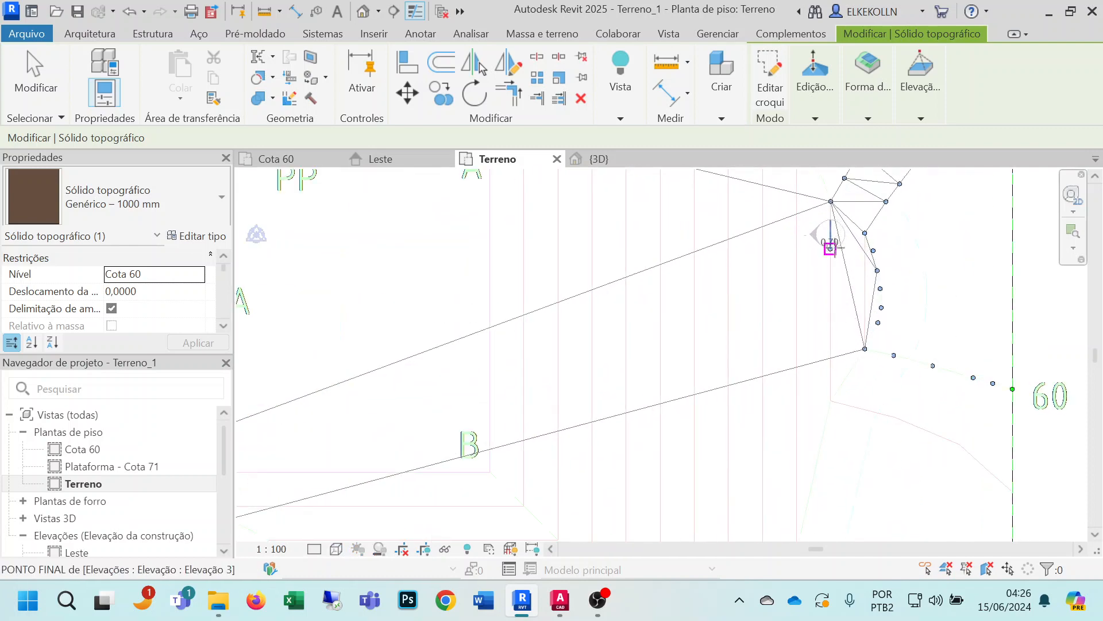
pyautogui.click(831, 300)
pyautogui.click(831, 338)
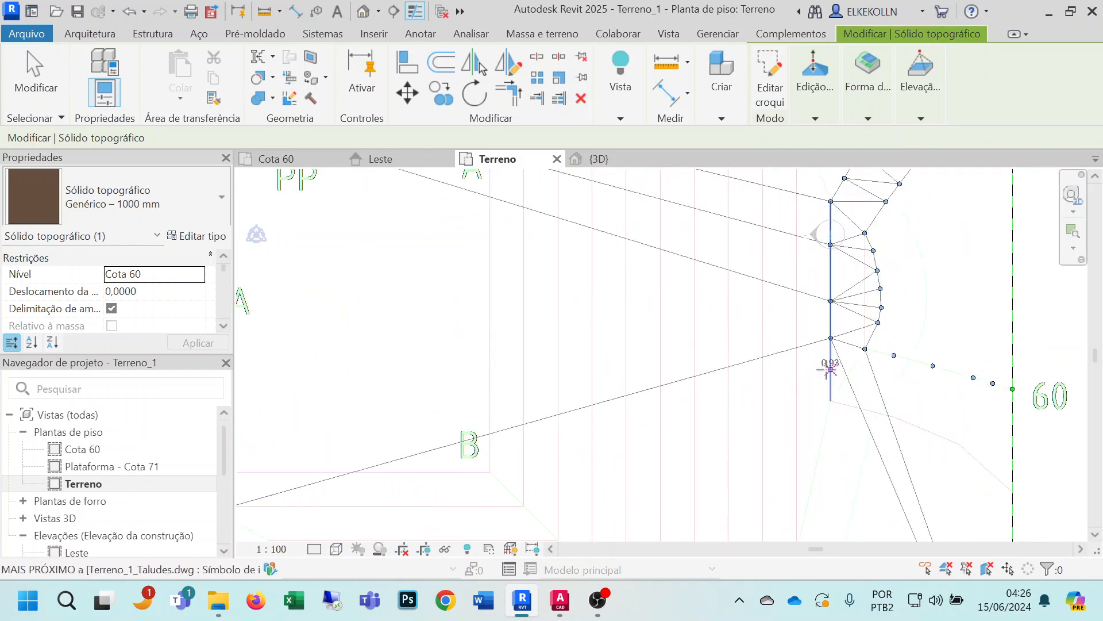
pyautogui.click(831, 370)
pyautogui.click(831, 401)
# Continue the elevation 1,0000 points along the second contour's lower branch to the terrain border below the lower 60 label.
pyautogui.click(863, 409)
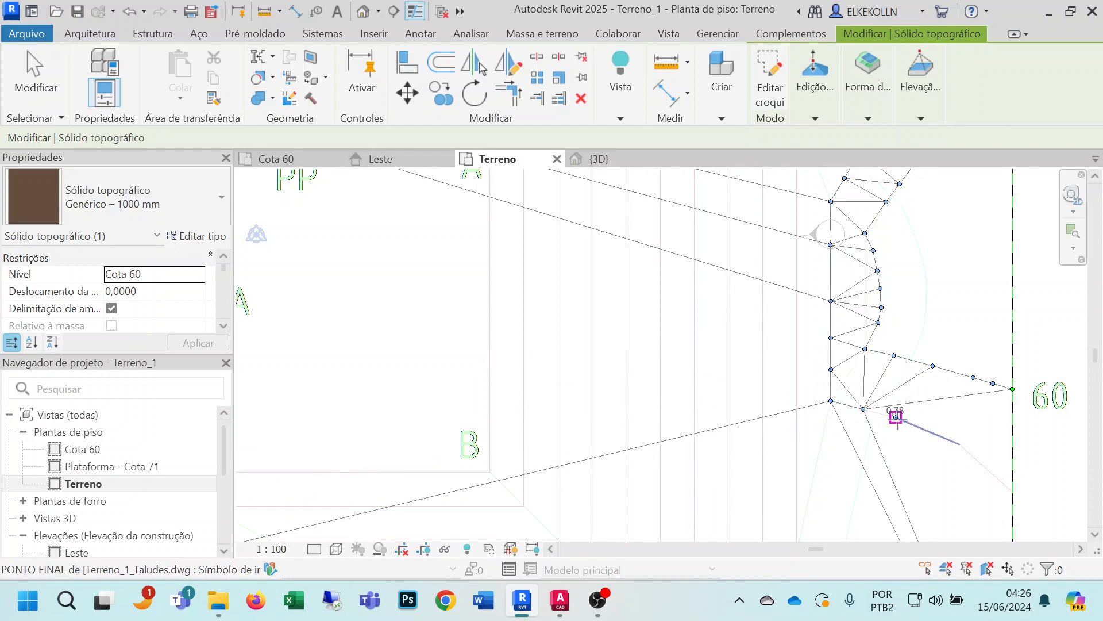
pyautogui.click(896, 417)
pyautogui.click(936, 433)
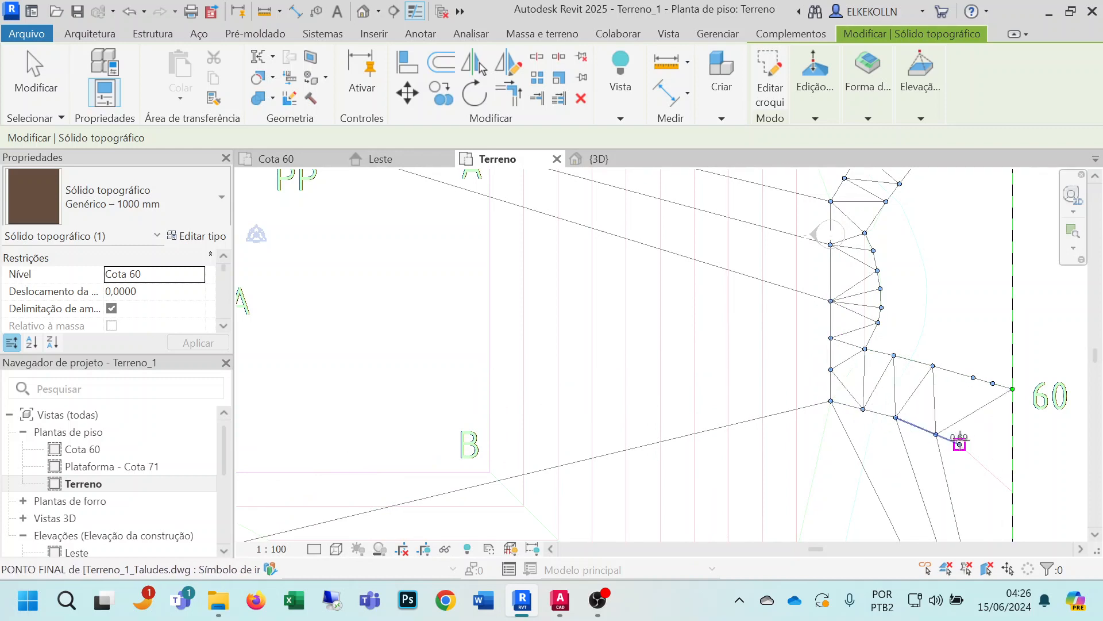
pyautogui.click(959, 444)
pyautogui.click(982, 464)
pyautogui.click(1010, 488)
pyautogui.scroll(-3, 977, 437)
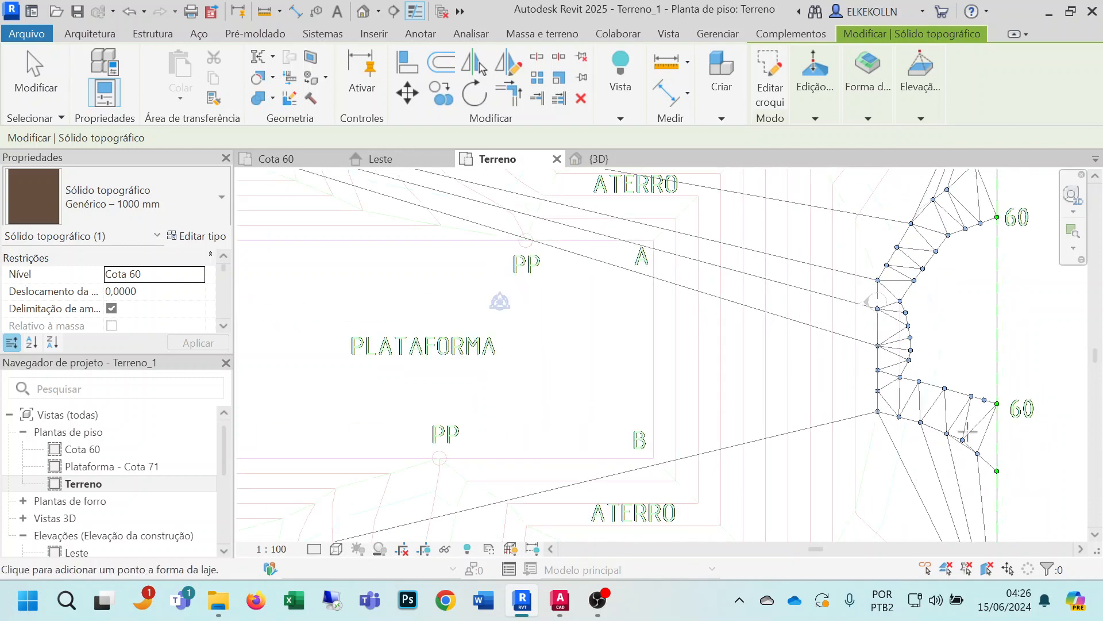
# Set the absolute point elevation to 2,0000 and add points along the third contour from the border near the terrain's upper corner to its inner corner.
pyautogui.scroll(3, 936, 381)
pyautogui.click(921, 121)
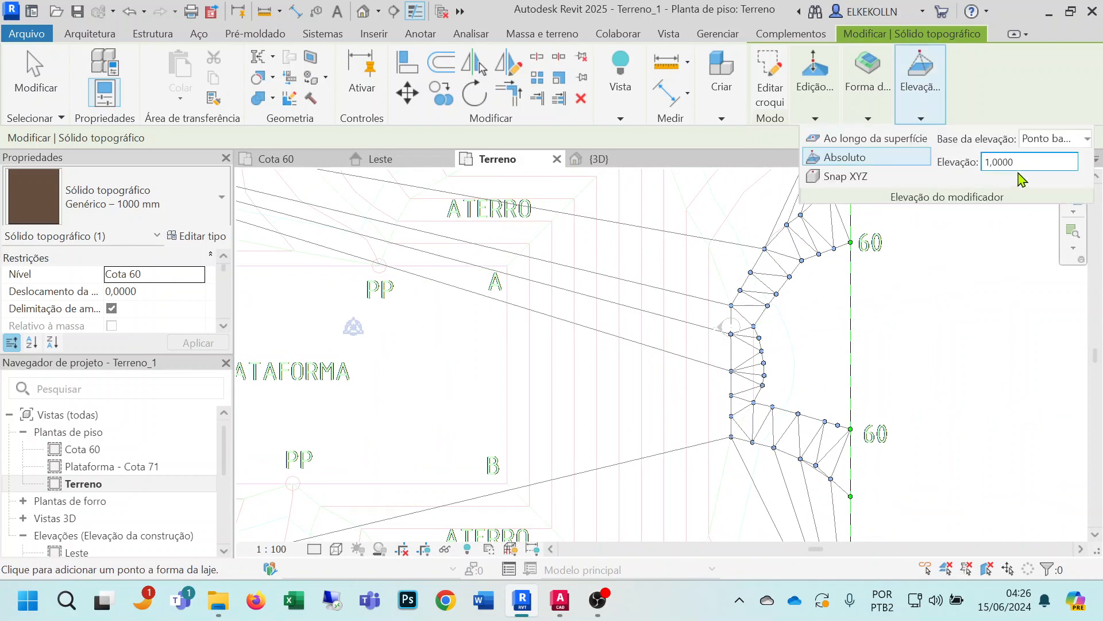
pyautogui.write('2')
pyautogui.press('Return')
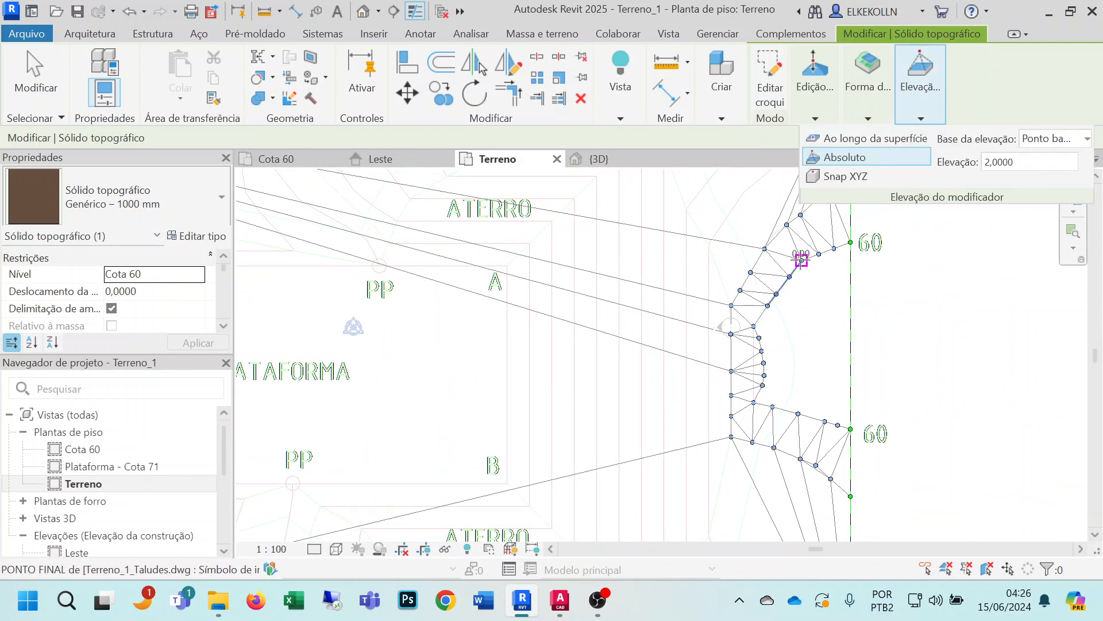
pyautogui.moveTo(817, 301); pyautogui.dragTo(852, 420, button='middle')
pyautogui.click(886, 224)
pyautogui.click(886, 223)
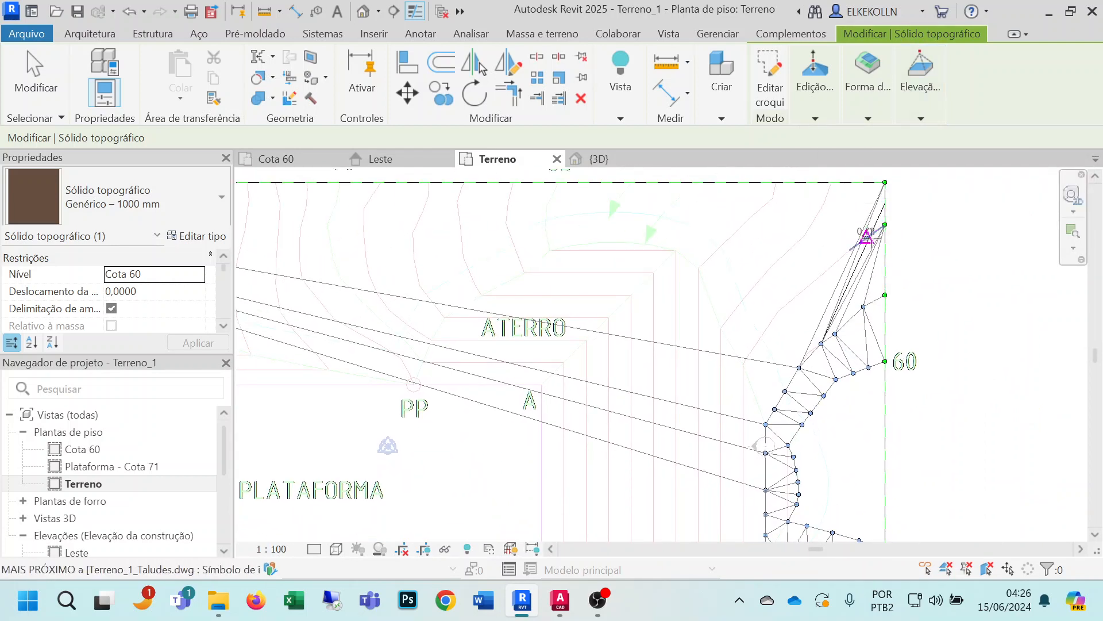
pyautogui.click(866, 237)
pyautogui.click(850, 250)
pyautogui.click(823, 274)
pyautogui.click(801, 291)
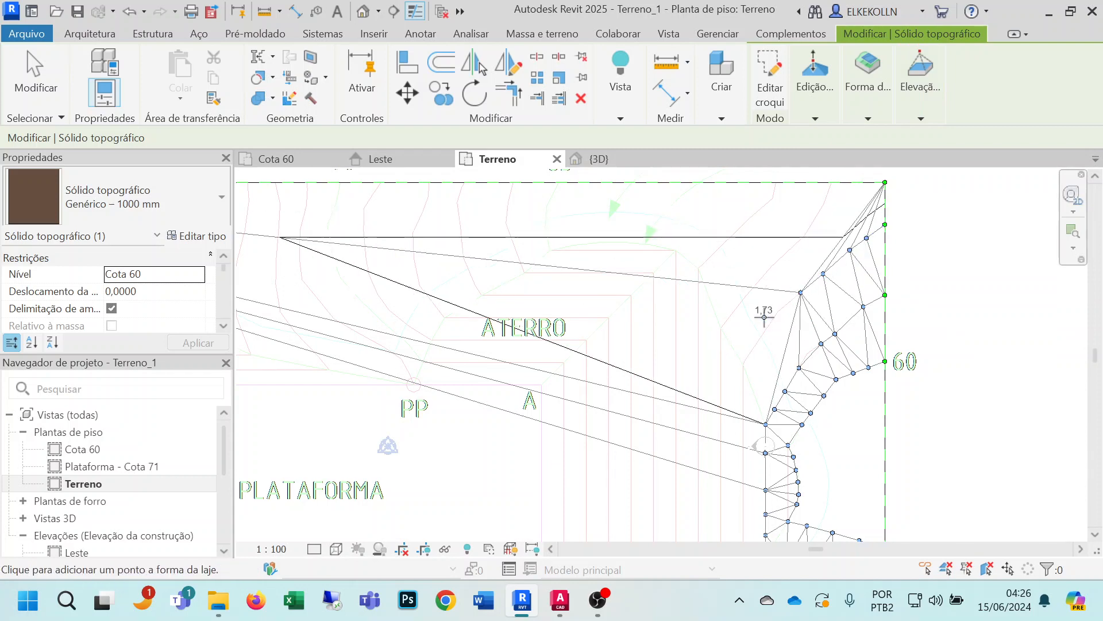
pyautogui.click(778, 311)
pyautogui.click(761, 335)
pyautogui.click(744, 361)
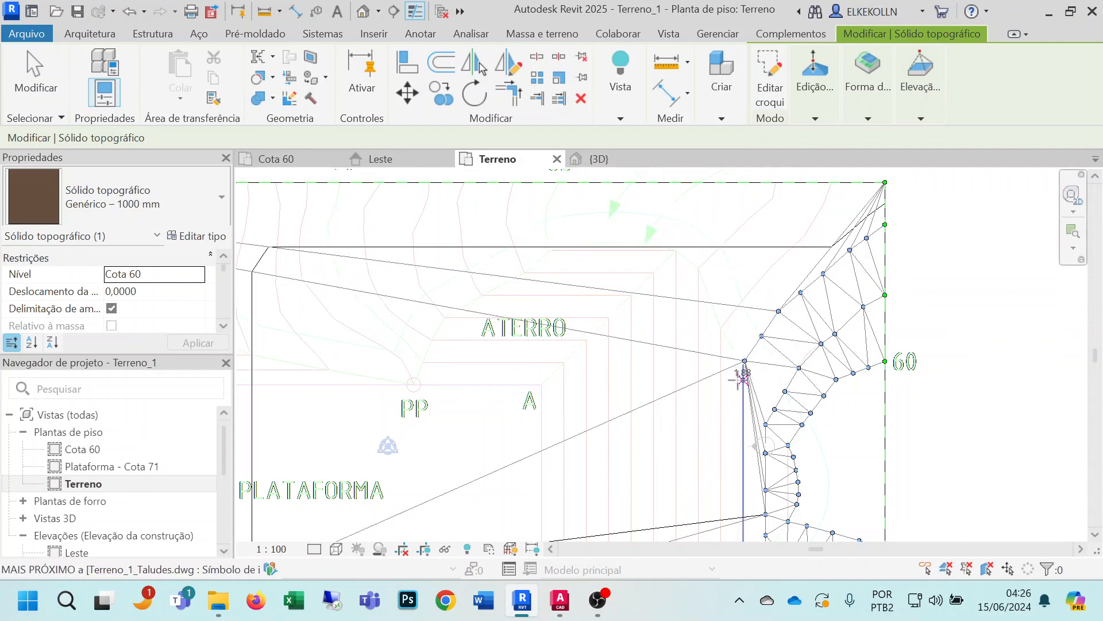
# Add elevation 2,0000 points down the third contour's long vertical segment to its lower corner.
pyautogui.click(743, 390)
pyautogui.moveTo(754, 413); pyautogui.dragTo(754, 278, button='middle')
pyautogui.scroll(-1, 754, 278)
pyautogui.click(743, 303)
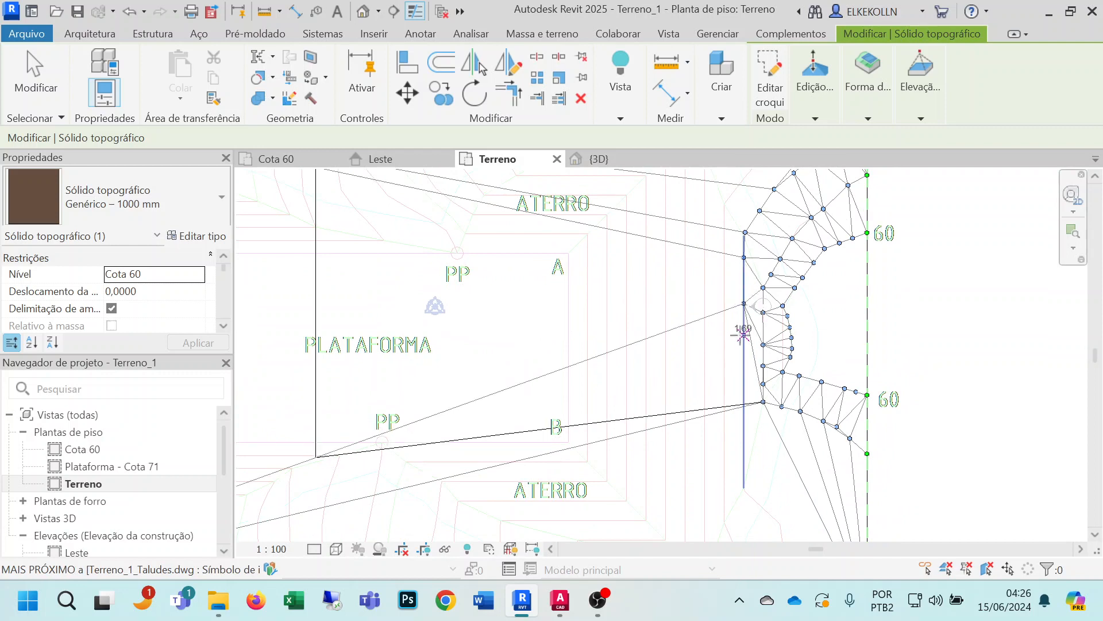
pyautogui.click(745, 339)
pyautogui.click(743, 390)
pyautogui.click(745, 421)
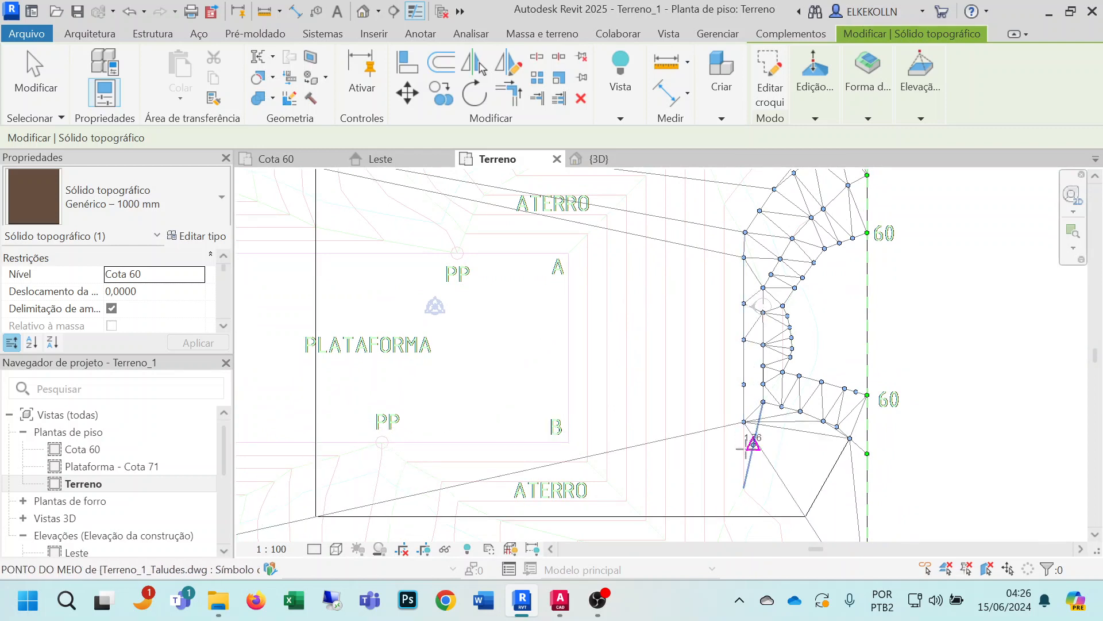
pyautogui.click(744, 449)
pyautogui.click(746, 475)
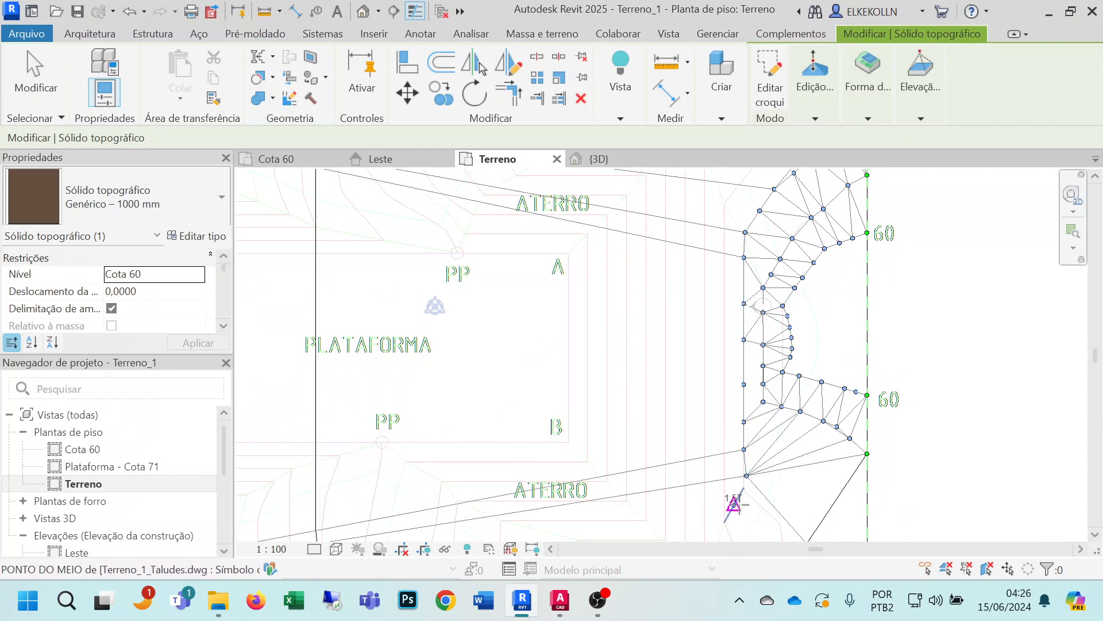
pyautogui.click(745, 487)
# Continue the elevation 2,0000 points along the third contour's lower branch to the terrain's lower border.
pyautogui.moveTo(751, 493); pyautogui.dragTo(753, 355, button='middle')
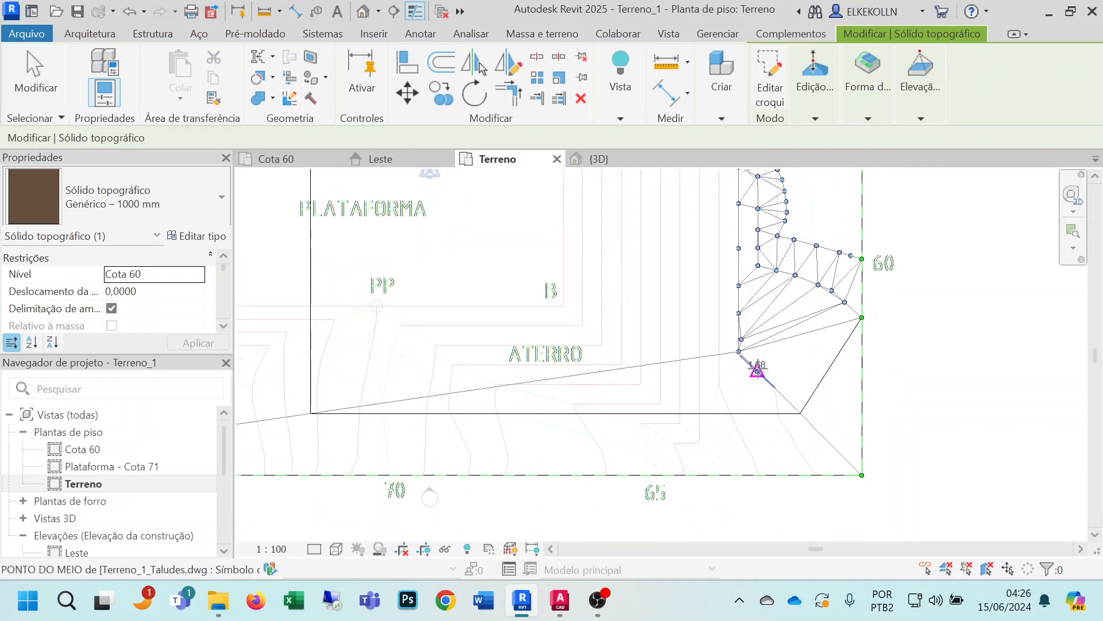
pyautogui.click(757, 370)
pyautogui.click(776, 388)
pyautogui.click(779, 418)
pyautogui.click(790, 434)
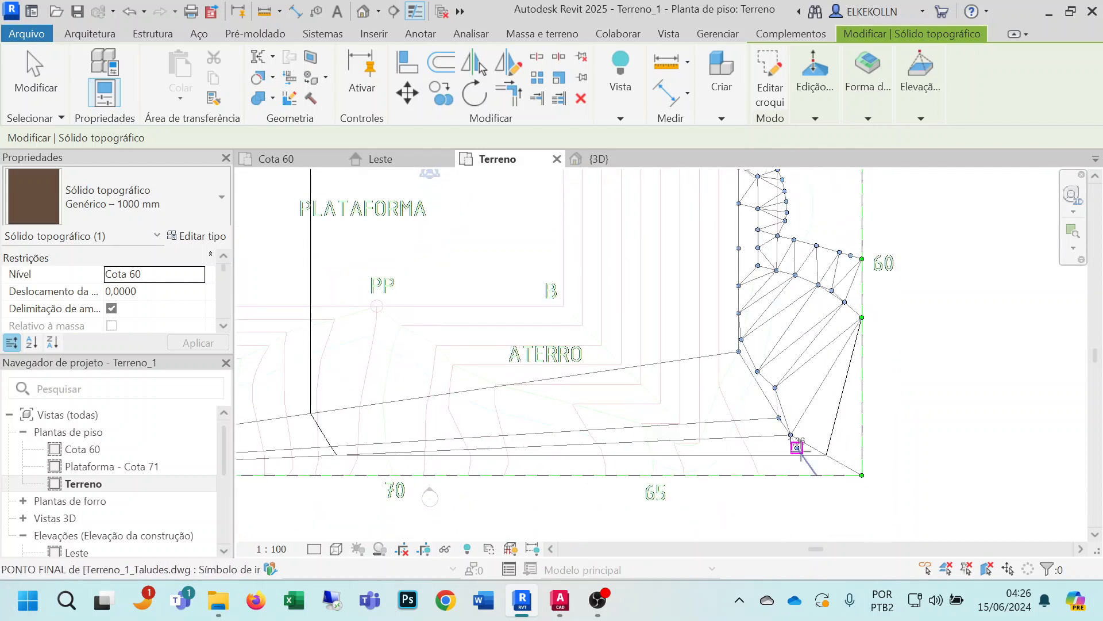
pyautogui.click(799, 448)
pyautogui.click(816, 473)
# Finish adding points and, with Modificar subelementos, move the misplaced point near the third contour's lower corner onto its vertical segment.
pyautogui.scroll(3, 753, 434)
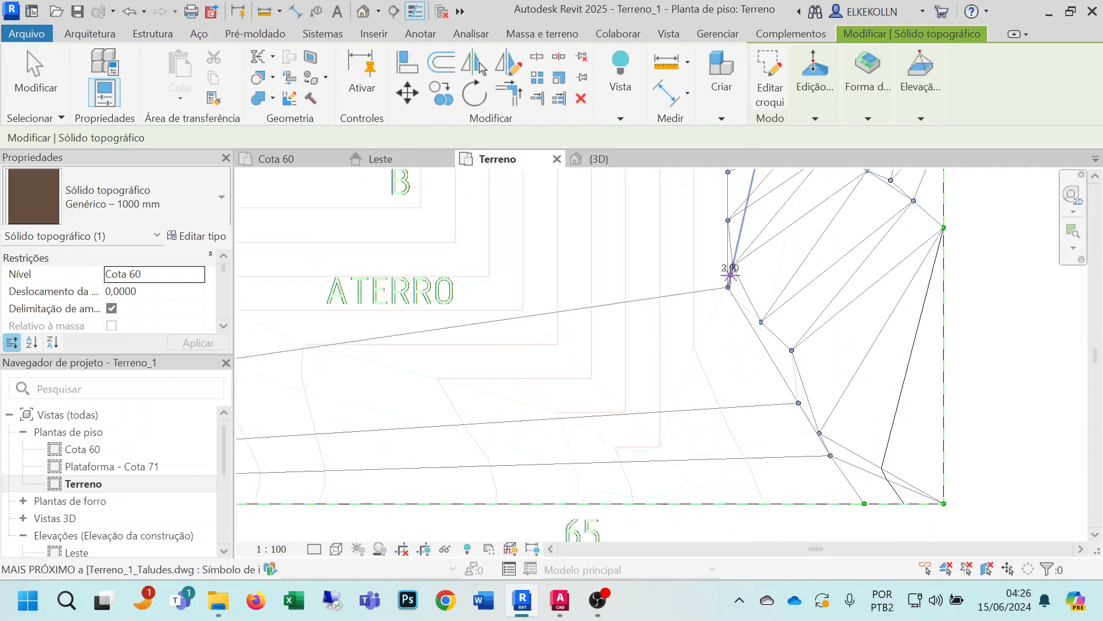
pyautogui.press('Escape')
pyautogui.press('Escape')
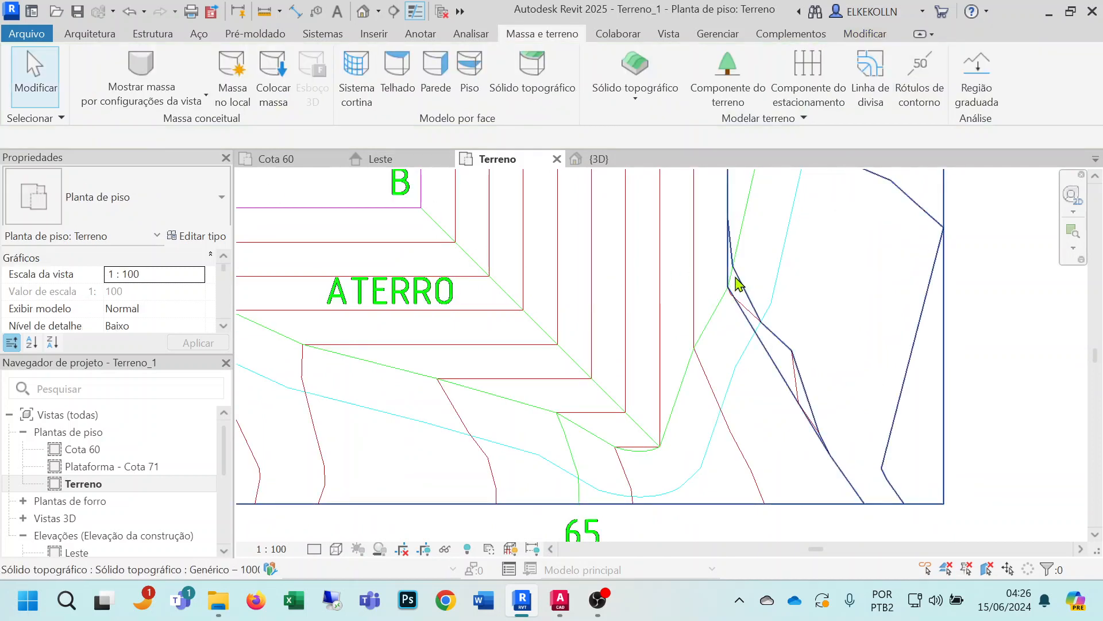
pyautogui.click(744, 281)
pyautogui.click(833, 119)
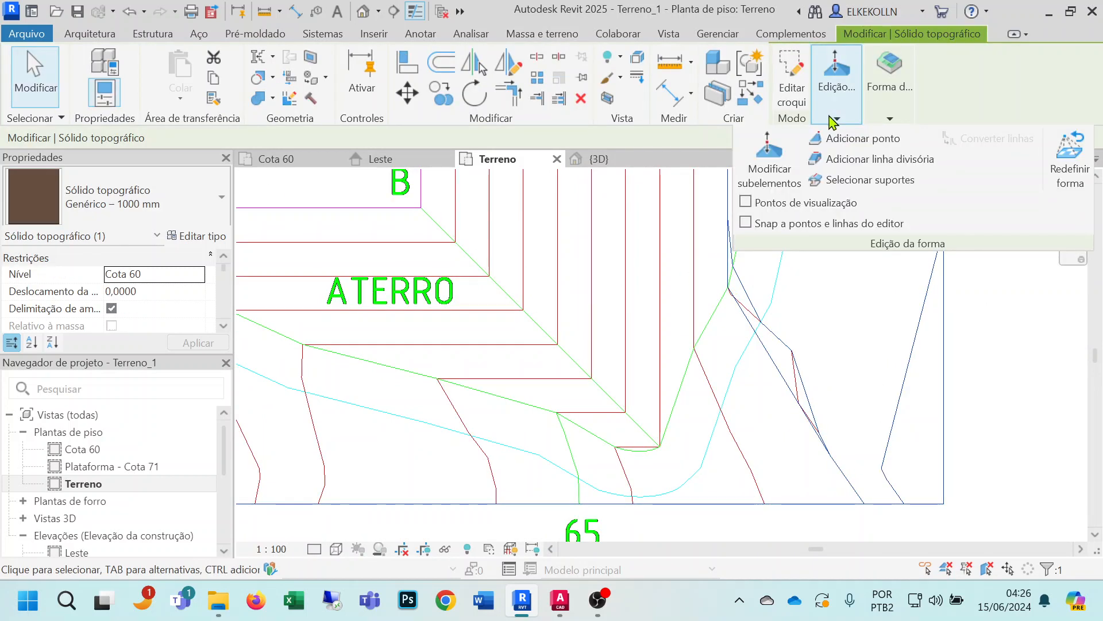
pyautogui.click(773, 167)
pyautogui.moveTo(784, 360); pyautogui.dragTo(768, 401, button='middle')
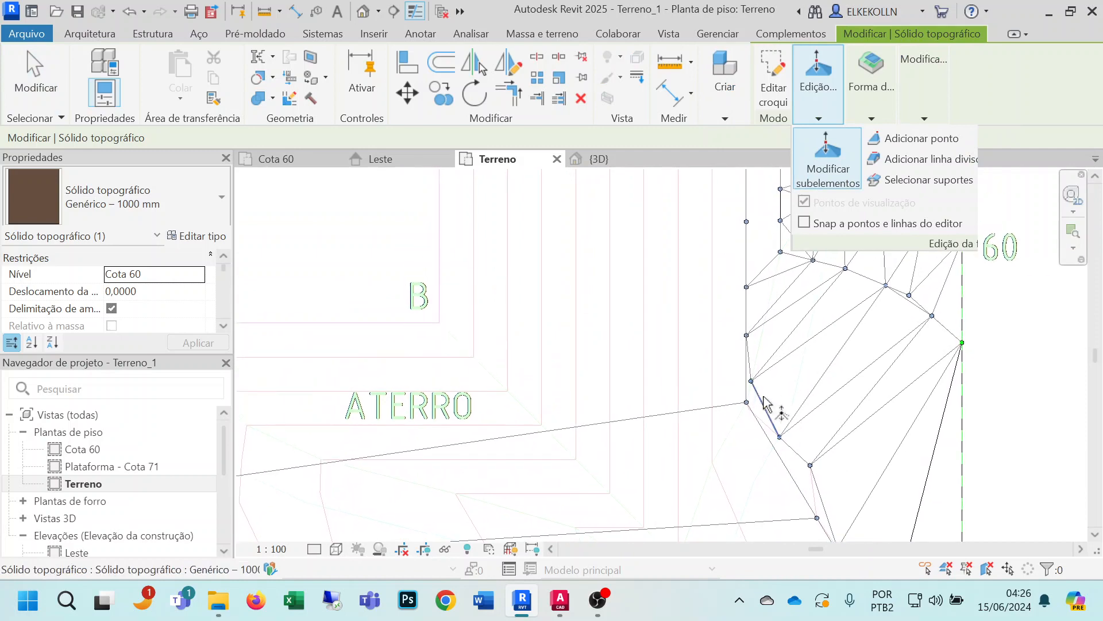
pyautogui.click(751, 381)
pyautogui.click(411, 99)
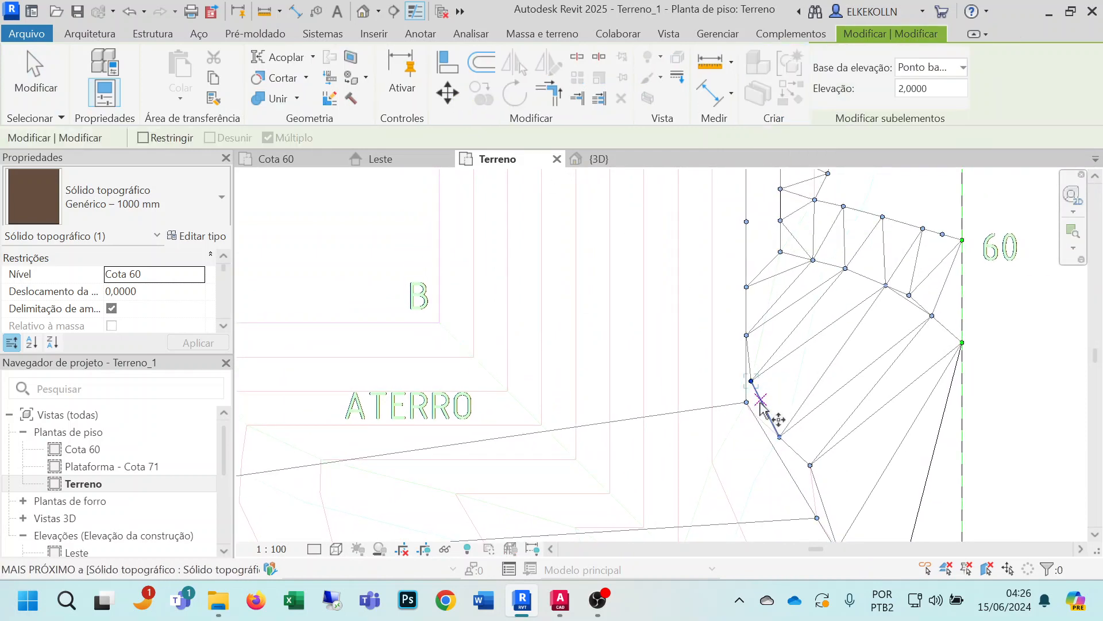
pyautogui.scroll(2, 773, 407)
pyautogui.click(745, 368)
pyautogui.click(737, 369)
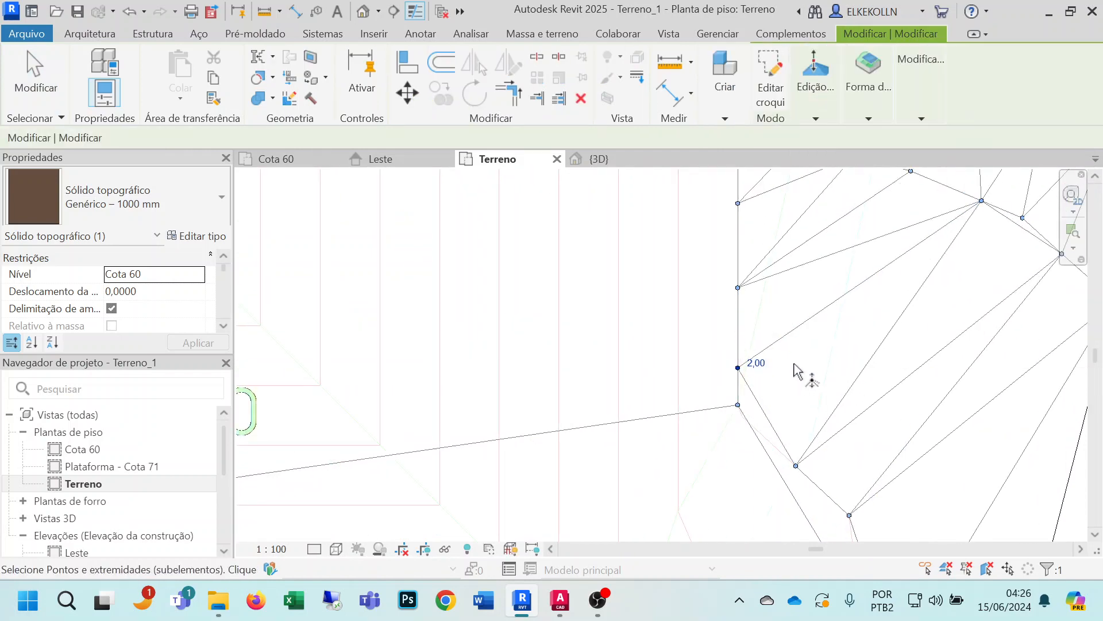
# Start adding absolute-elevation points and place them along the fourth contour from the terrain's upper border to the contour's upper inner corner.
pyautogui.scroll(-4, 793, 366)
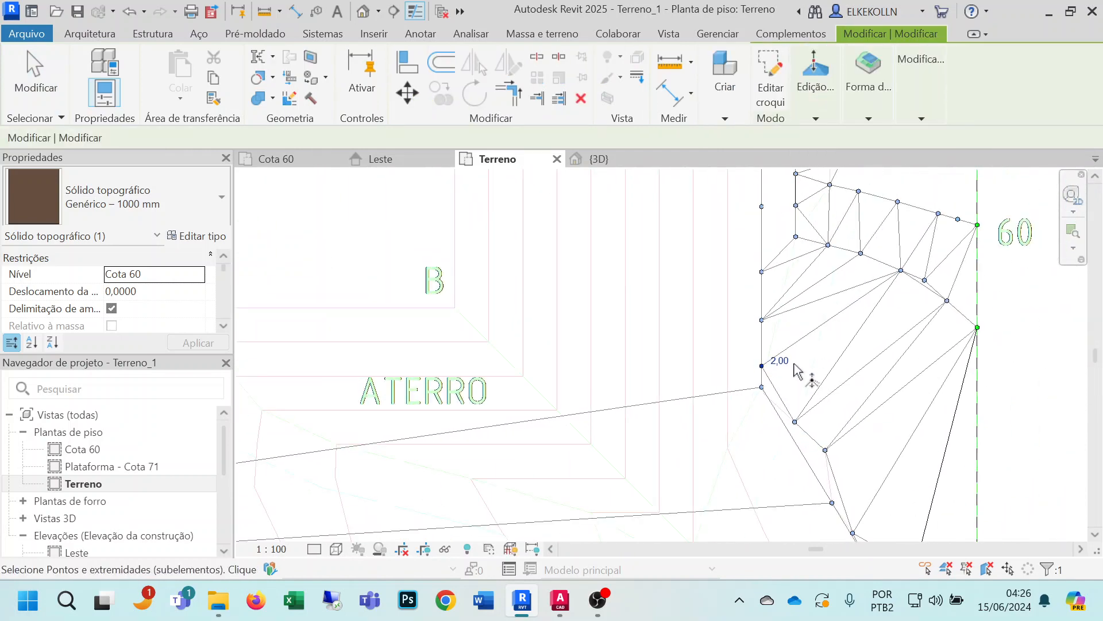
pyautogui.click(815, 117)
pyautogui.click(860, 141)
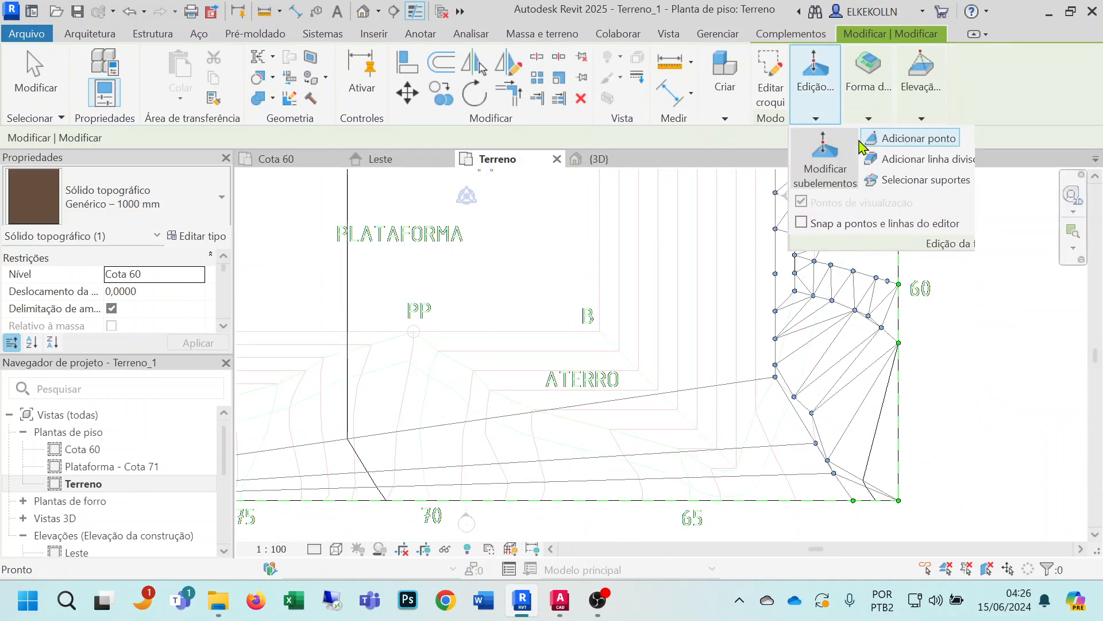
pyautogui.click(920, 119)
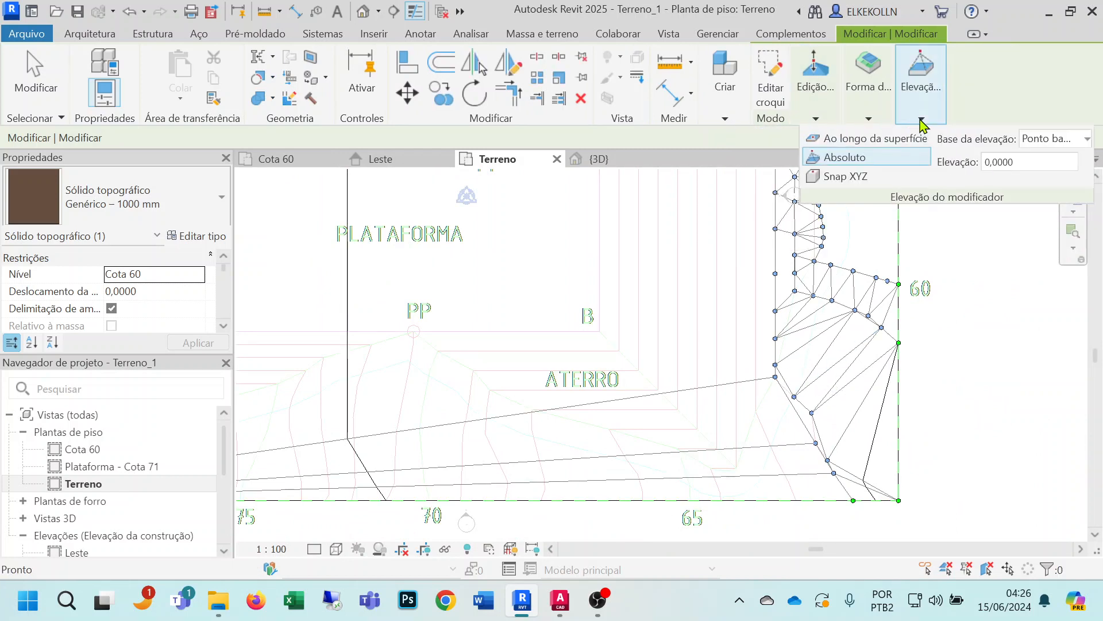
pyautogui.moveTo(1021, 163); pyautogui.dragTo(971, 161)
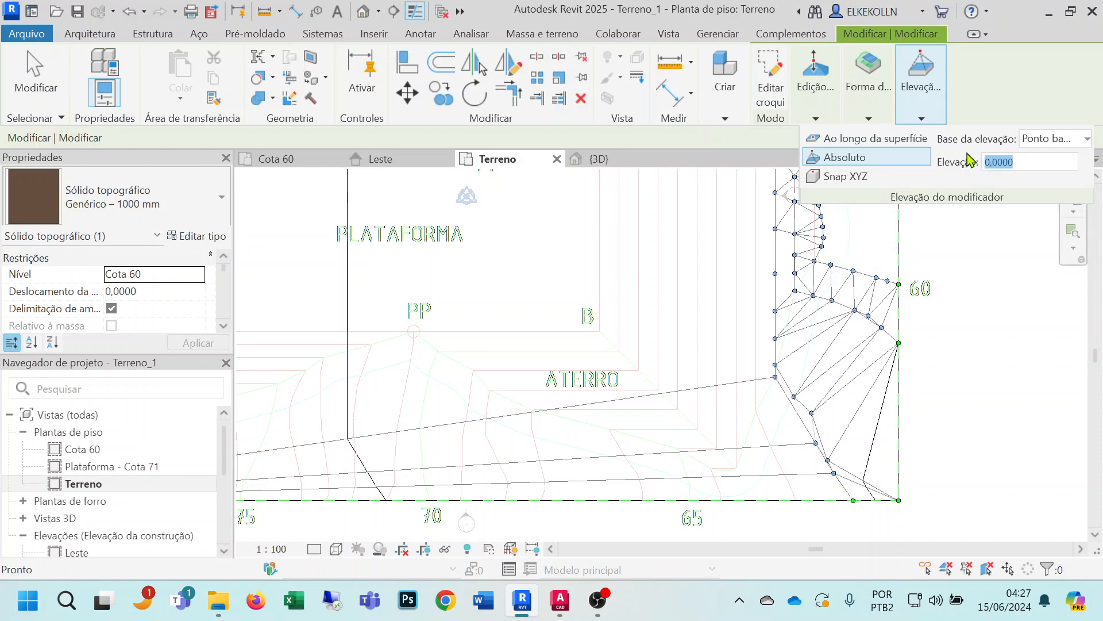
pyautogui.scroll(-5, 919, 264)
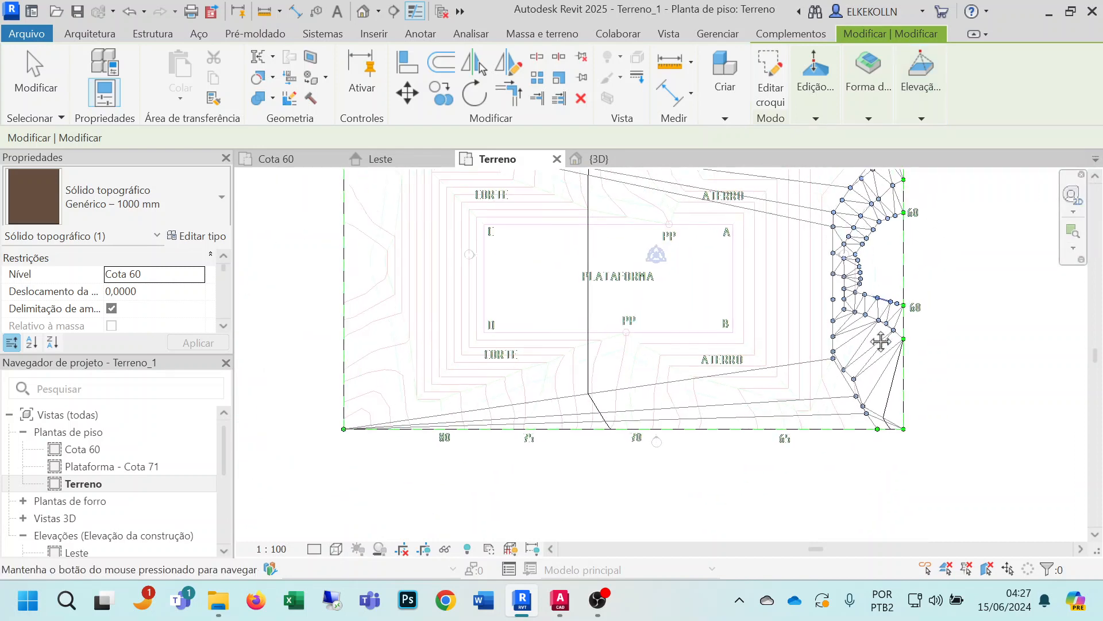
pyautogui.scroll(2, 786, 294)
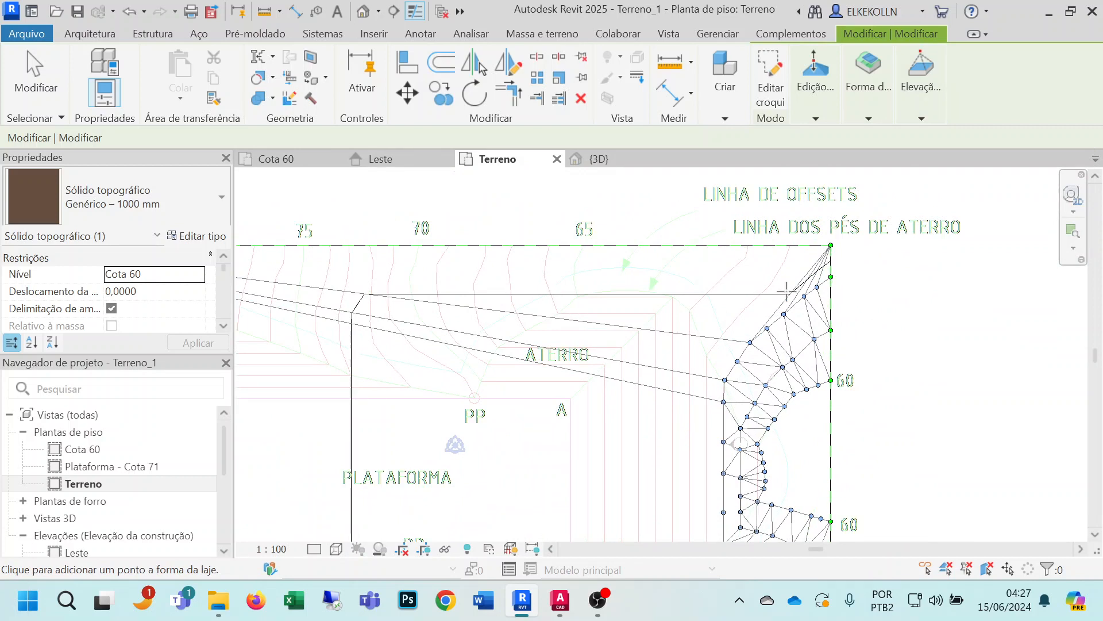
pyautogui.click(790, 245)
pyautogui.click(770, 285)
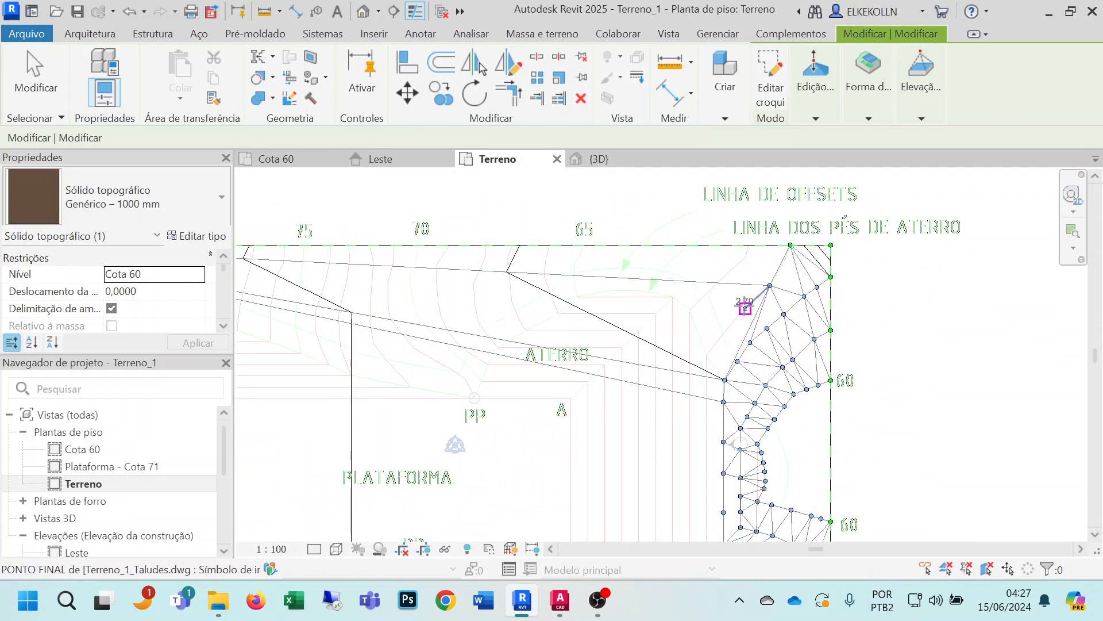
pyautogui.click(744, 308)
pyautogui.click(725, 332)
pyautogui.click(707, 355)
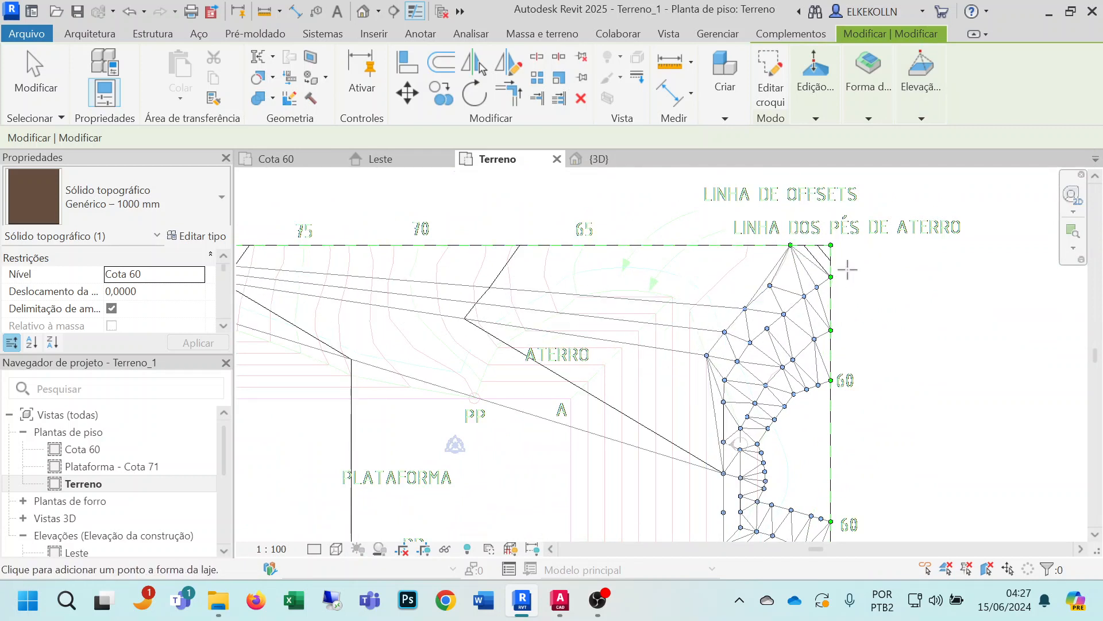
# Continue adding elevation points down the fourth contour's long vertical segment to its lower corner.
pyautogui.click(707, 397)
pyautogui.click(709, 441)
pyautogui.moveTo(768, 431); pyautogui.dragTo(796, 214, button='middle')
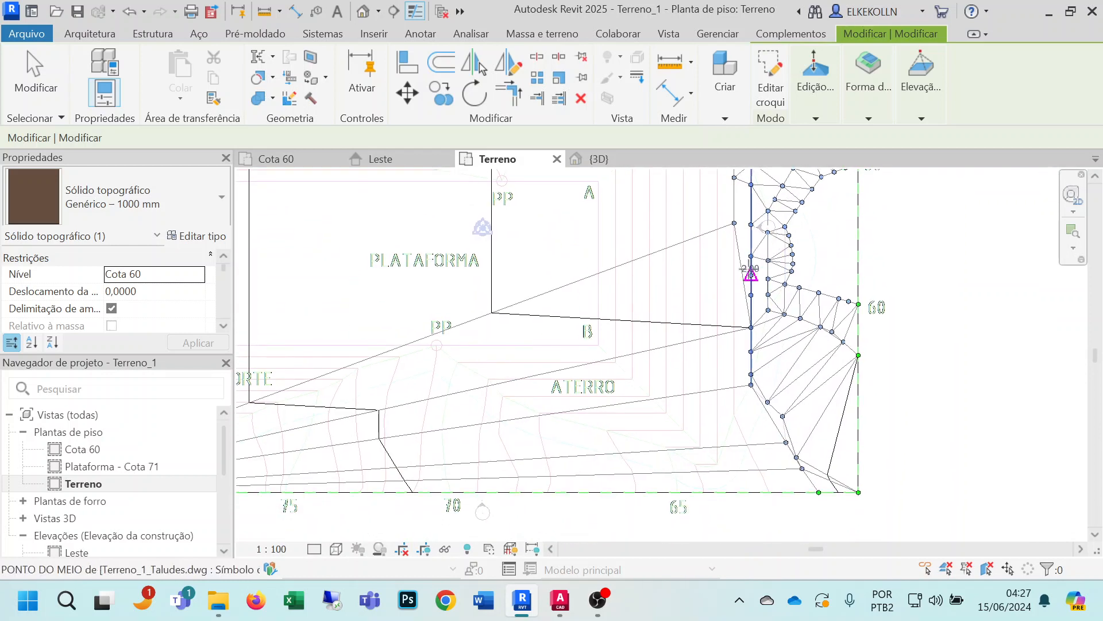
pyautogui.click(735, 277)
pyautogui.click(734, 325)
pyautogui.click(734, 369)
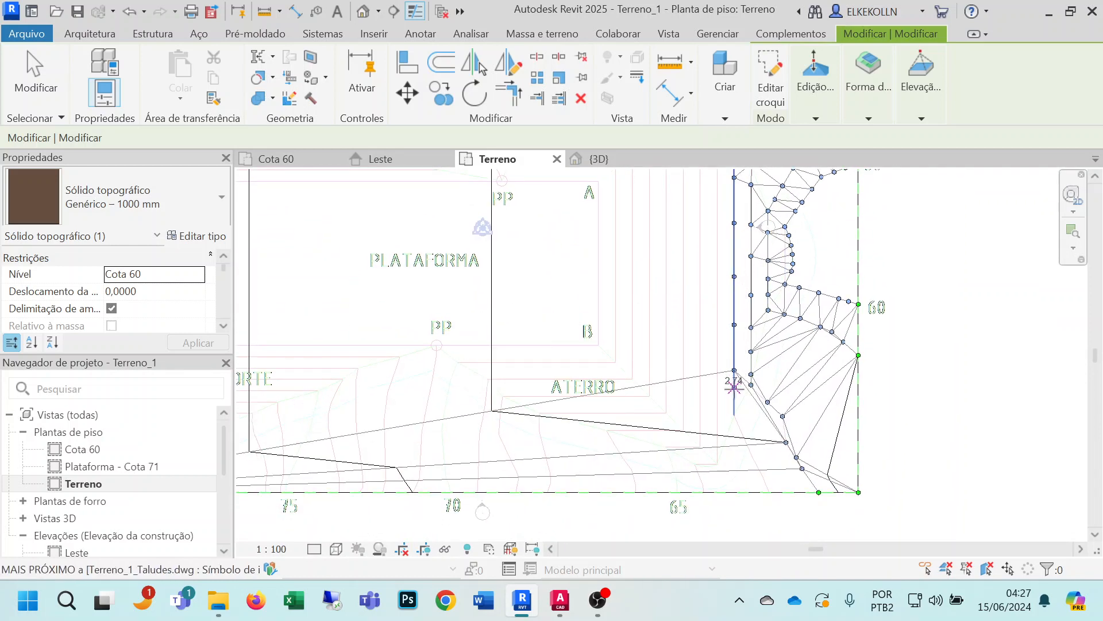
pyautogui.click(735, 415)
# Add elevation points along the fourth contour's lower branch to the terrain's lower border and finish editing the toposolid.
pyautogui.click(743, 435)
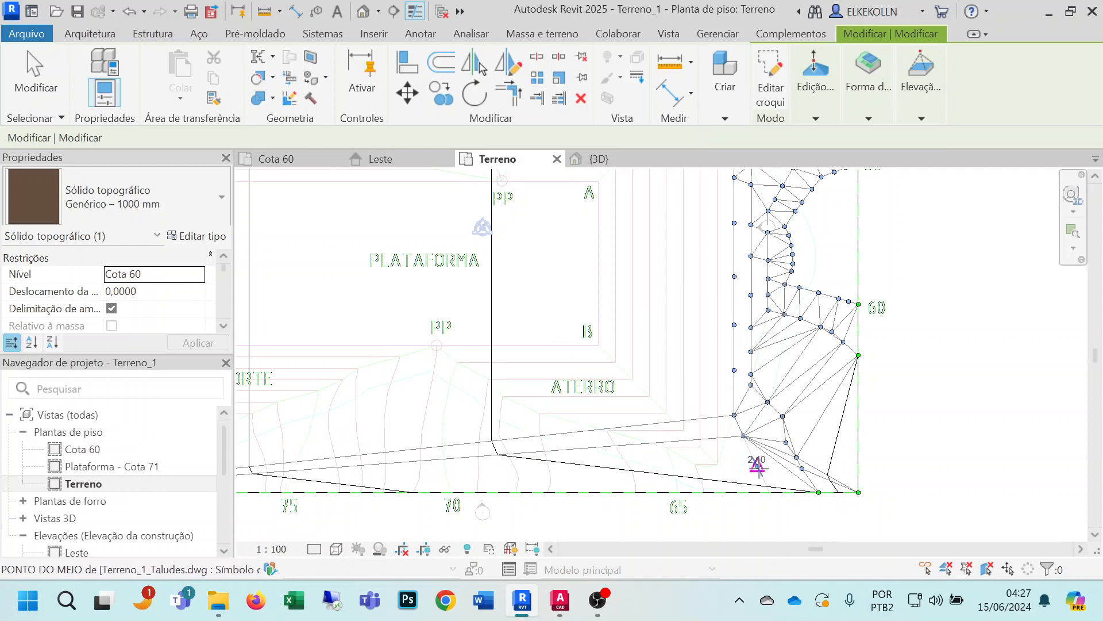
pyautogui.click(757, 466)
pyautogui.click(768, 492)
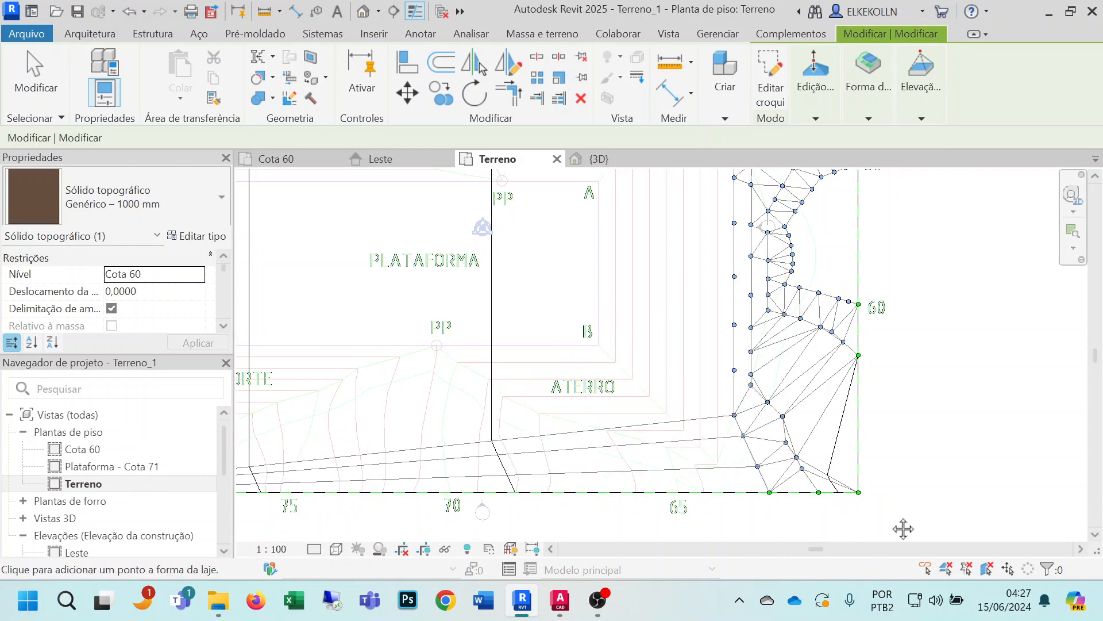
pyautogui.moveTo(904, 527); pyautogui.dragTo(800, 465, button='middle')
pyautogui.click(38, 90)
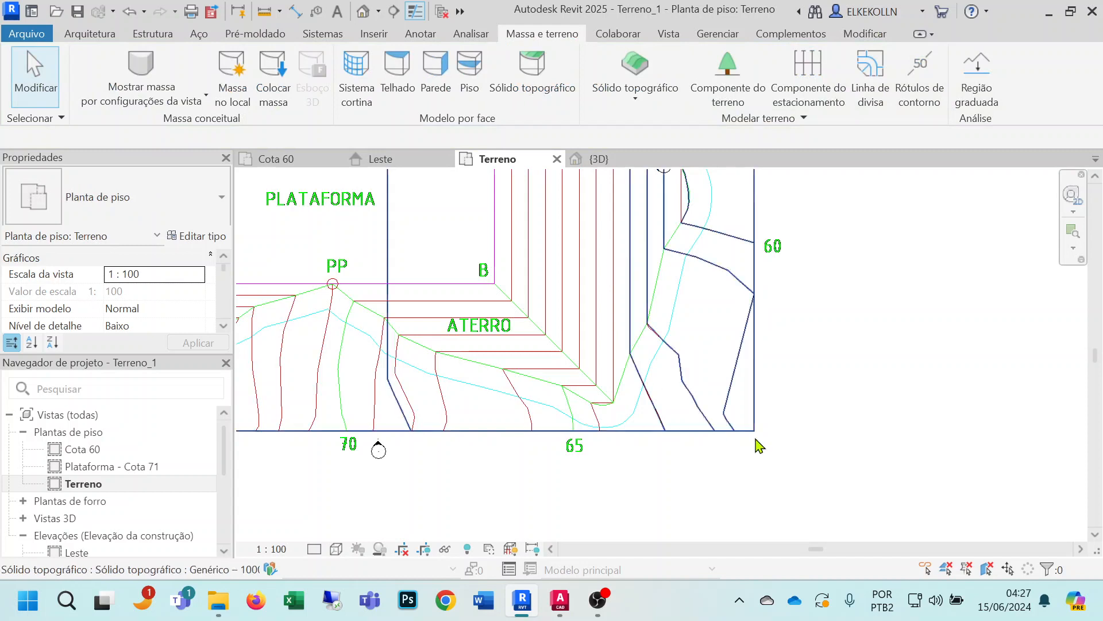
# Examine the terrain's two outer corners beside the elevation 60 border in the 3D view.
pyautogui.click(598, 168)
pyautogui.keyDown('shift'); pyautogui.moveTo(845, 298); pyautogui.dragTo(913, 391, button='middle'); pyautogui.keyUp('shift')
pyautogui.scroll(5, 912, 391)
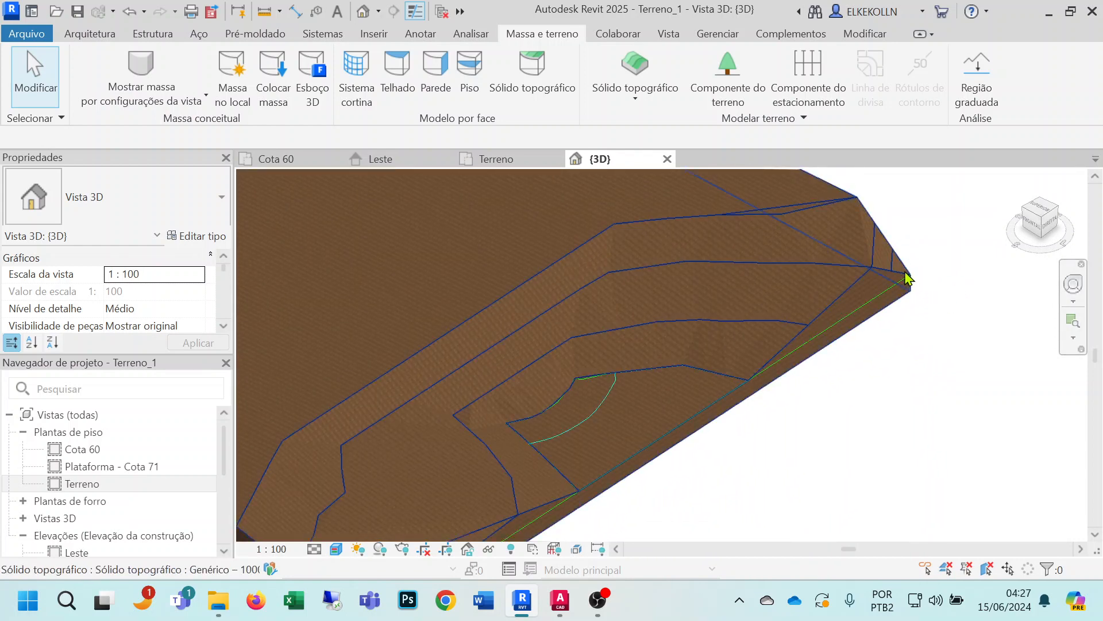
pyautogui.moveTo(769, 420); pyautogui.dragTo(1022, 212, button='middle')
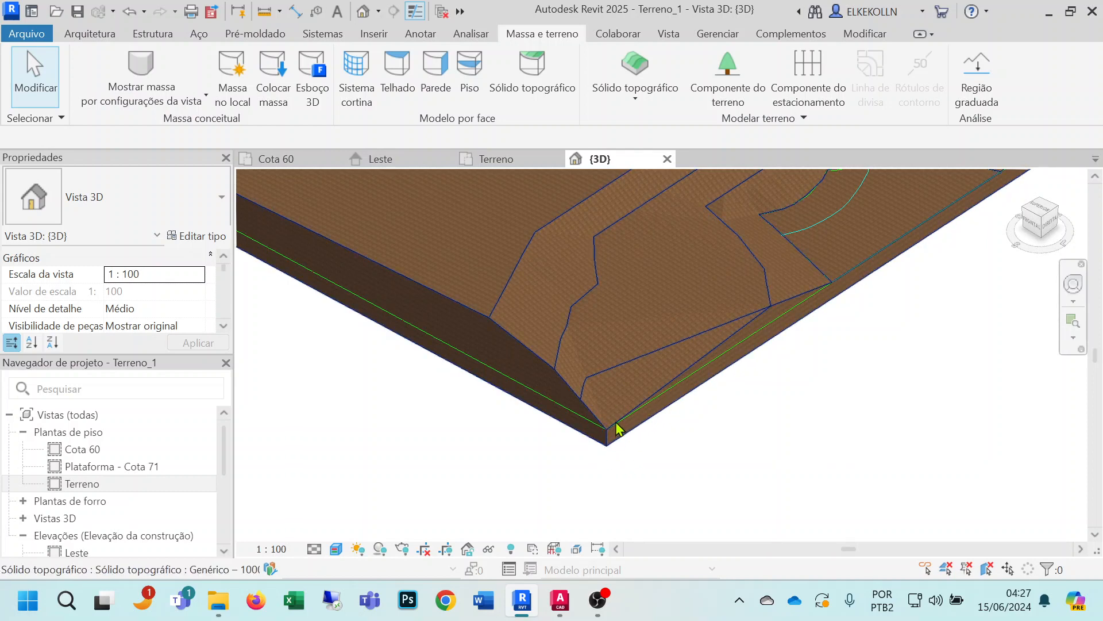
# In the Terreno plan, use Modificar subelementos to set the elevation of the toposolid's lower outer corner point to 1.5.
pyautogui.click(493, 159)
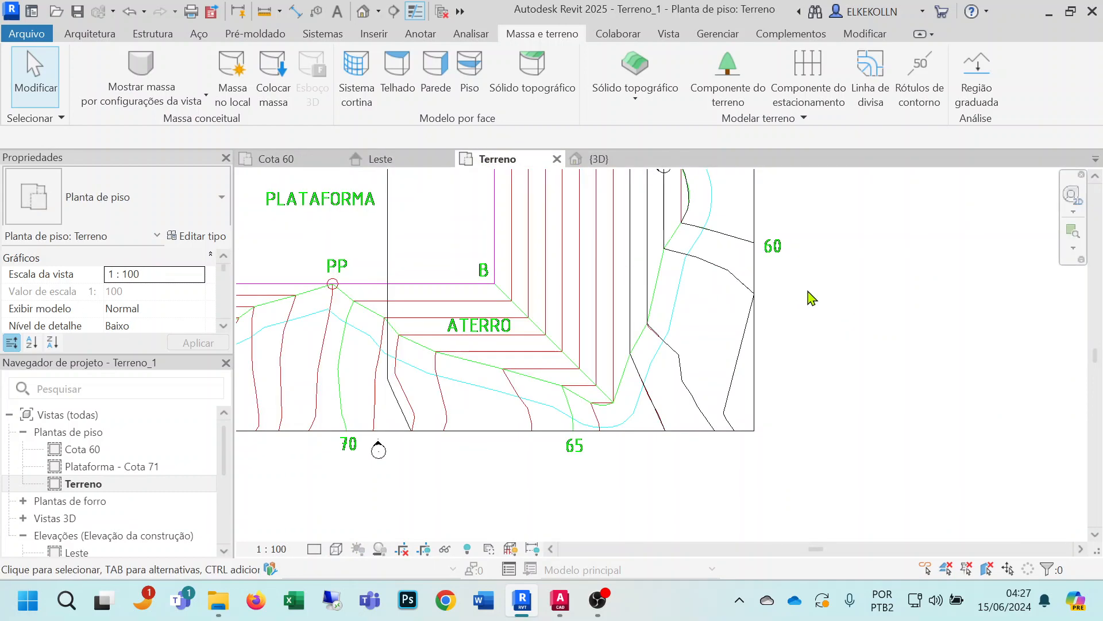
pyautogui.click(726, 401)
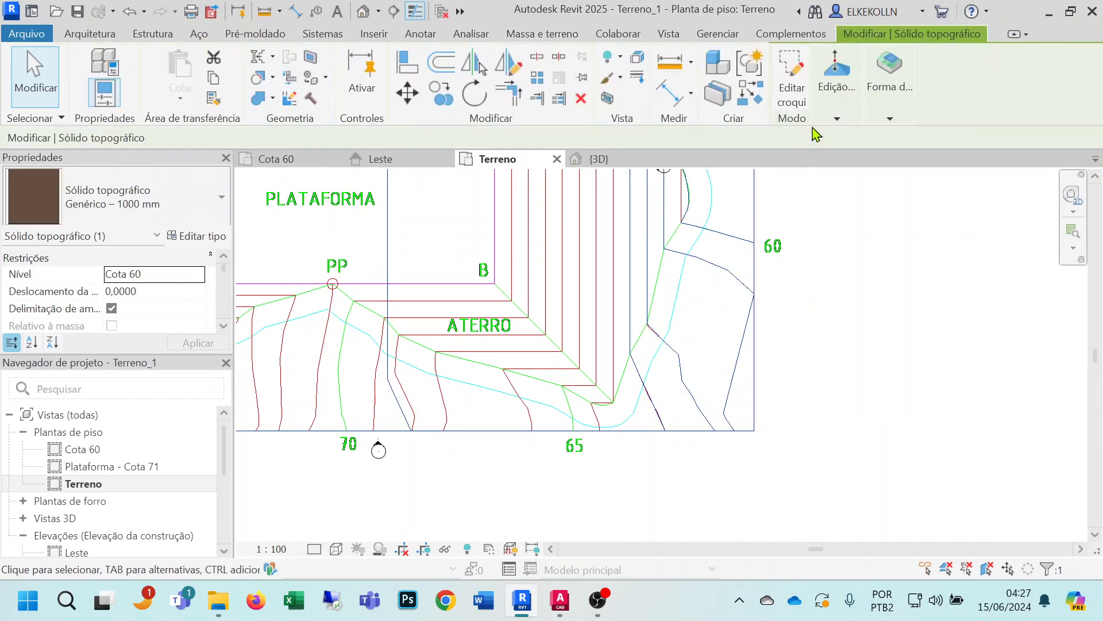
pyautogui.click(843, 119)
pyautogui.click(836, 159)
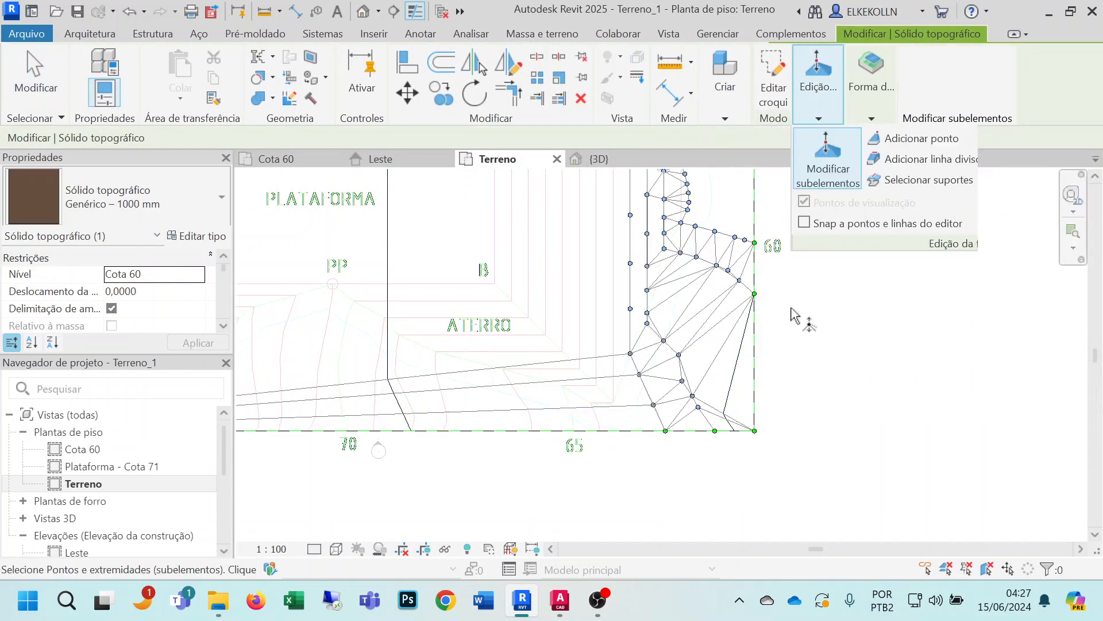
pyautogui.scroll(3, 770, 468)
pyautogui.moveTo(807, 399); pyautogui.dragTo(726, 493, button='middle')
pyautogui.moveTo(641, 452); pyautogui.dragTo(722, 513)
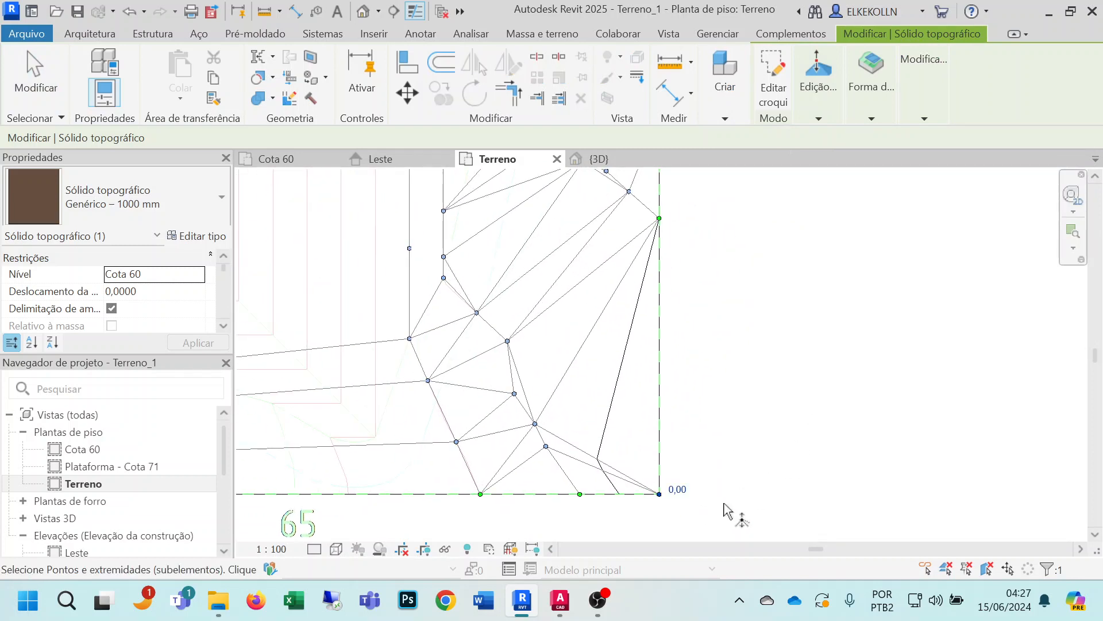
pyautogui.scroll(-2, 799, 362)
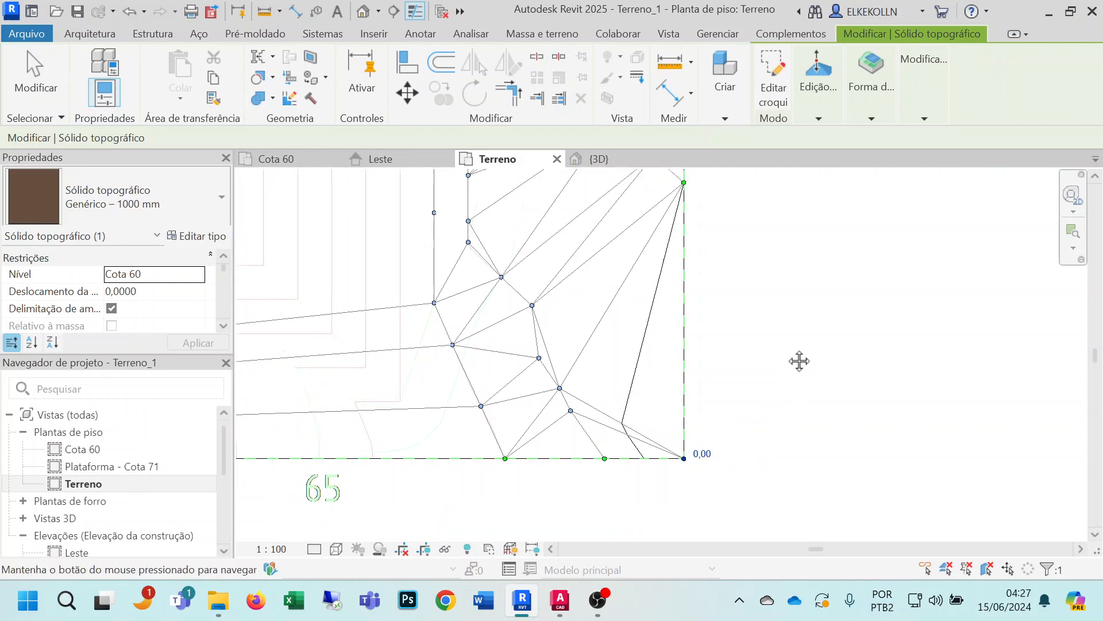
pyautogui.scroll(-2, 747, 391)
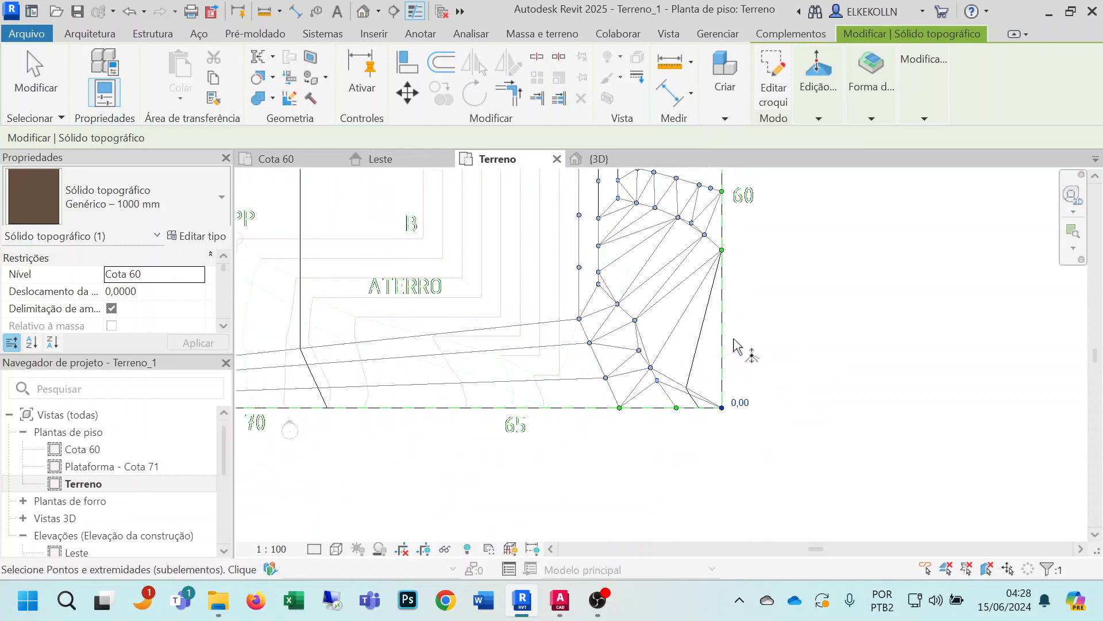
pyautogui.moveTo(734, 347); pyautogui.dragTo(739, 423, button='middle')
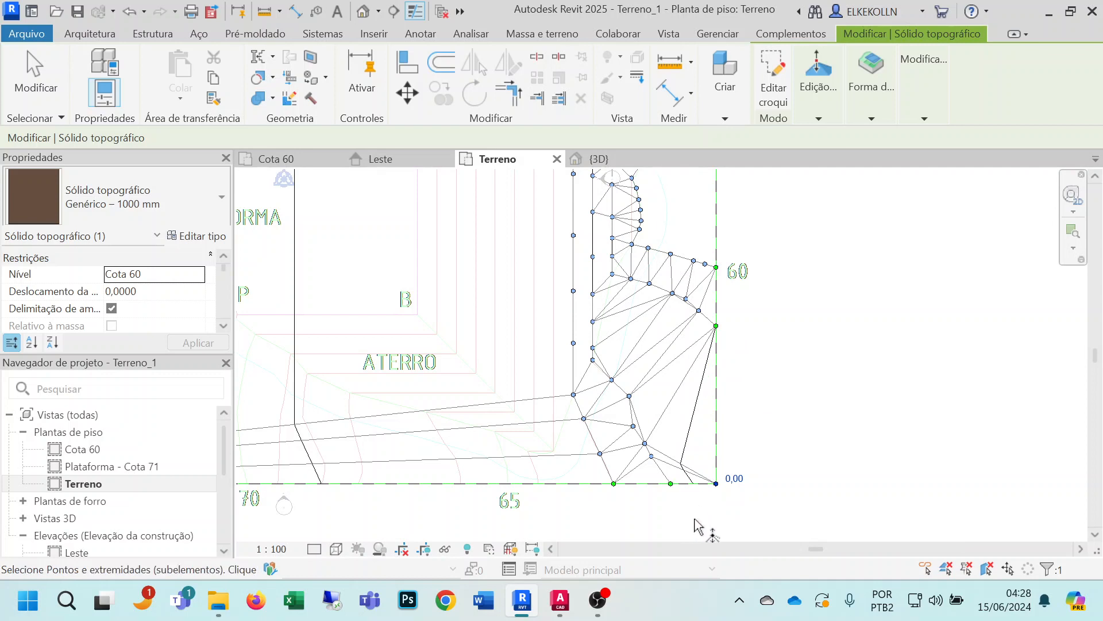
pyautogui.click(745, 489)
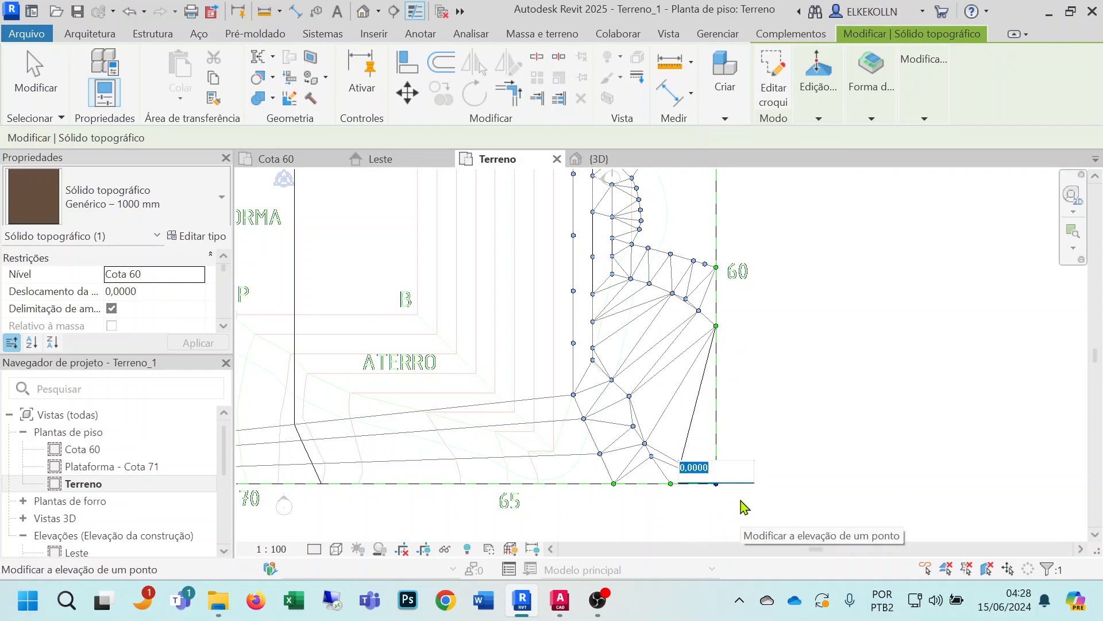
pyautogui.write('1.5')
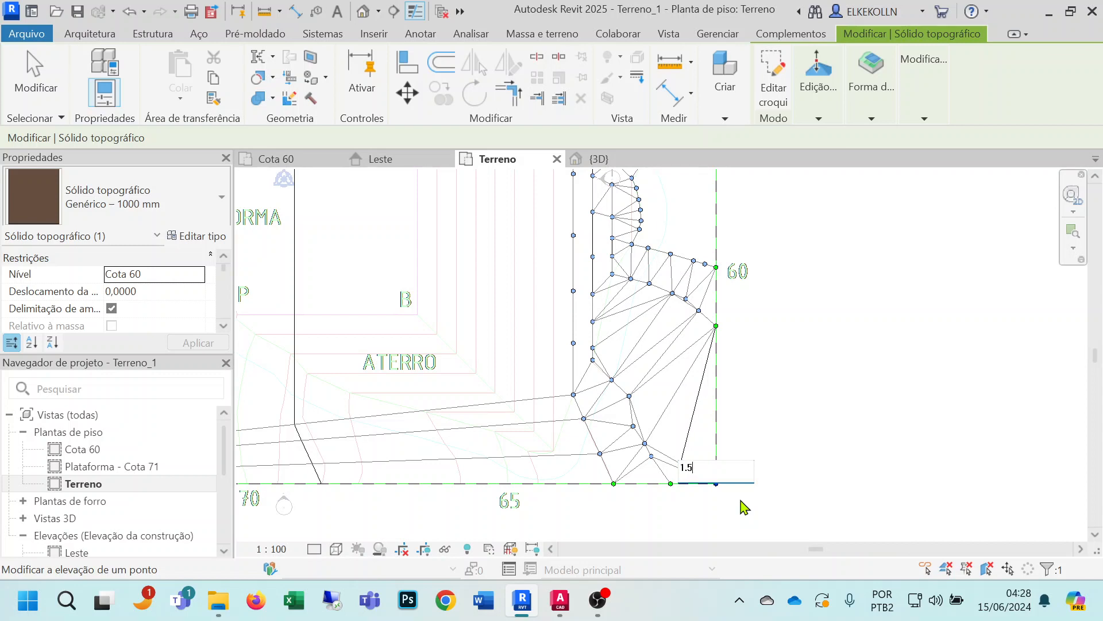
pyautogui.press('Return')
# Set the elevation of the terrain's upper outer corner point to 2.5 and check both corners in the 3D view.
pyautogui.moveTo(828, 378); pyautogui.dragTo(814, 591, button='middle')
pyautogui.moveTo(827, 359); pyautogui.dragTo(872, 507, button='middle')
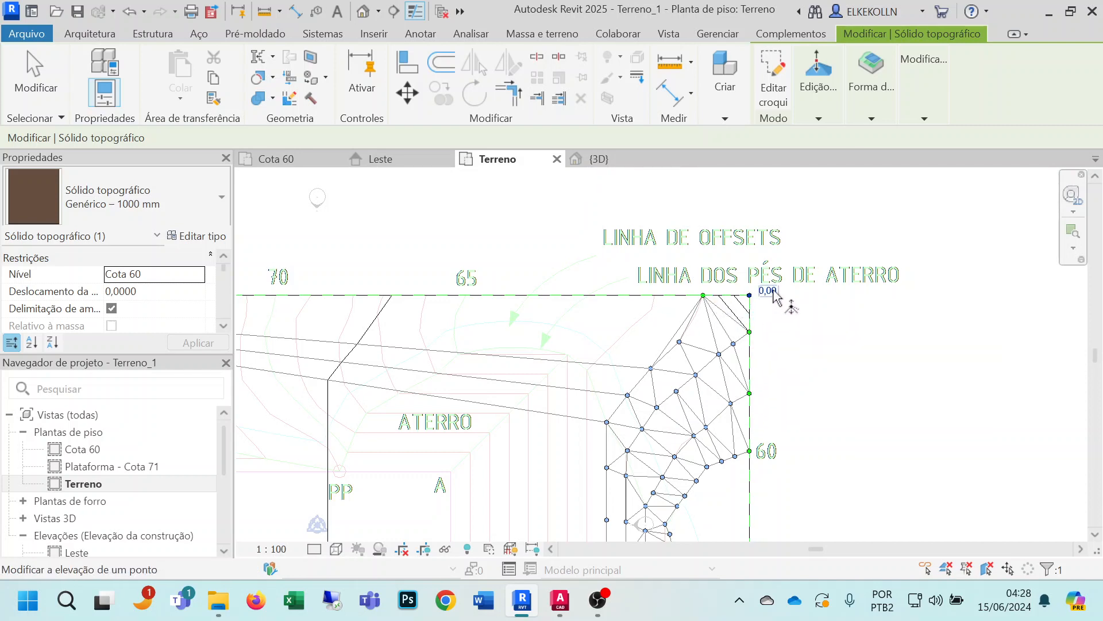
pyautogui.click(750, 295)
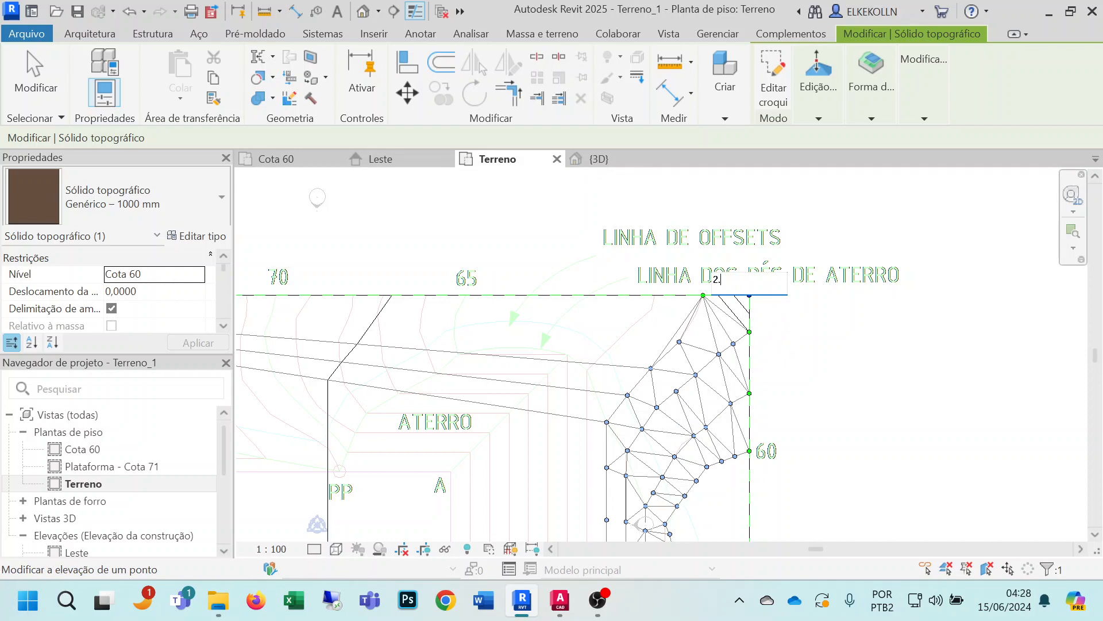
pyautogui.write('2.5')
pyautogui.press('Return')
pyautogui.click(589, 161)
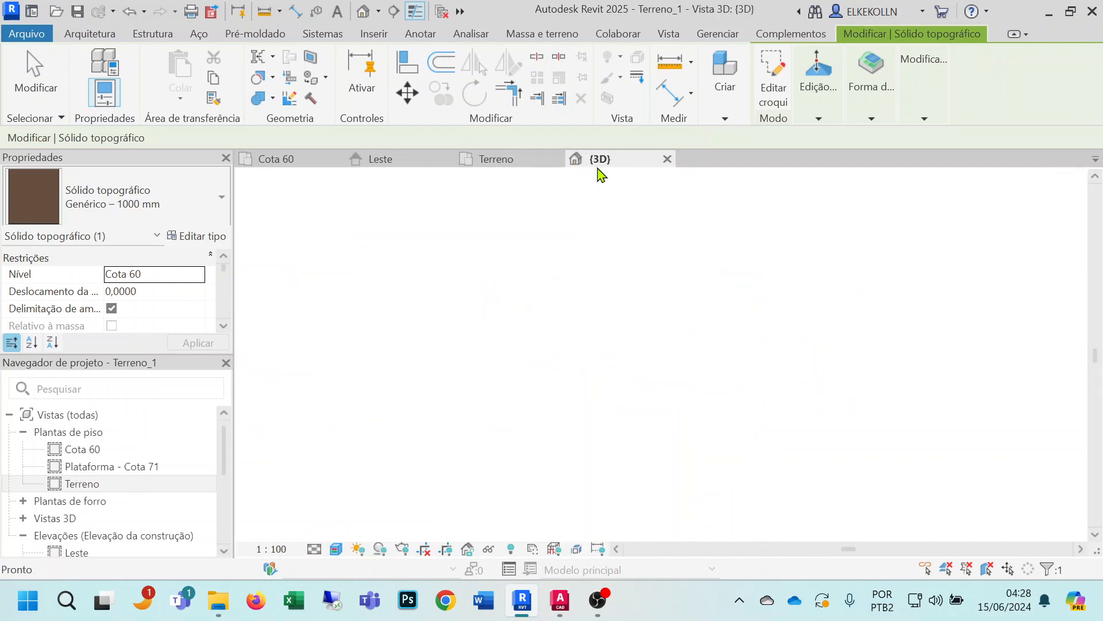
pyautogui.scroll(-2, 683, 443)
pyautogui.moveTo(793, 458); pyautogui.dragTo(702, 493, button='middle')
pyautogui.moveTo(871, 429); pyautogui.dragTo(868, 493, button='middle')
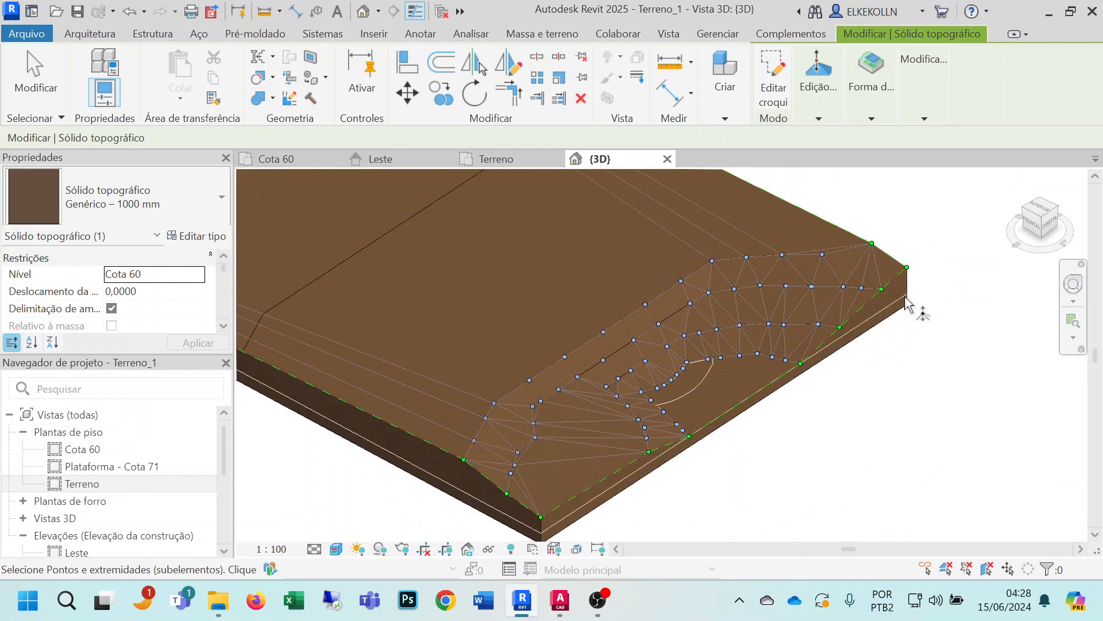
# In the Terreno plan, add points at absolute elevation 4 from the toposolid's upper border along the next contour to its upper corner.
pyautogui.click(488, 159)
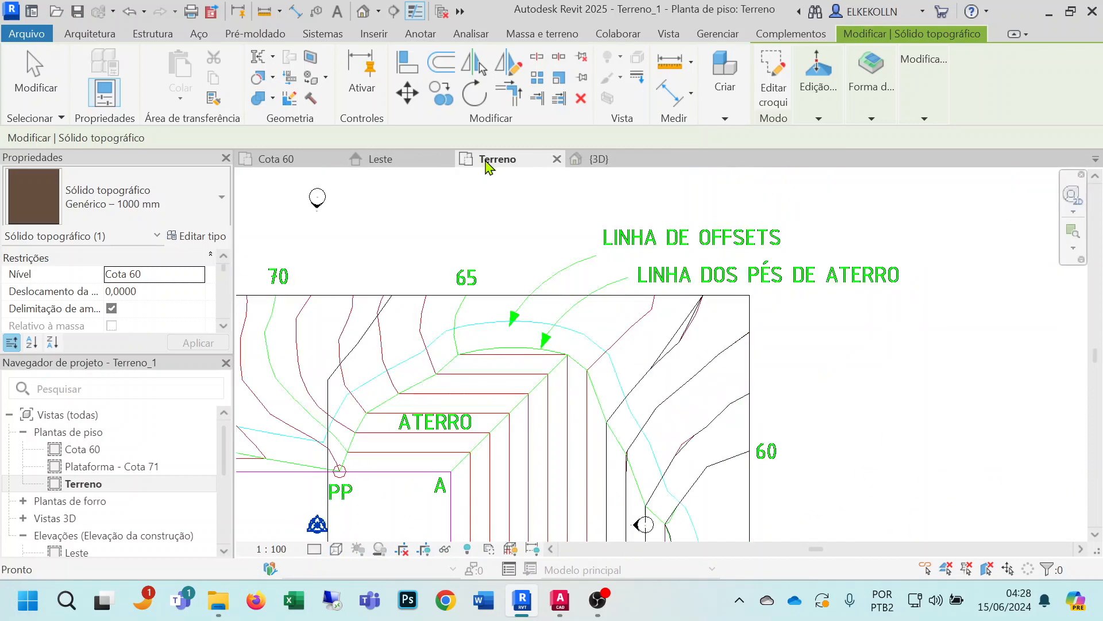
pyautogui.scroll(2, 837, 394)
pyautogui.scroll(-2, 931, 319)
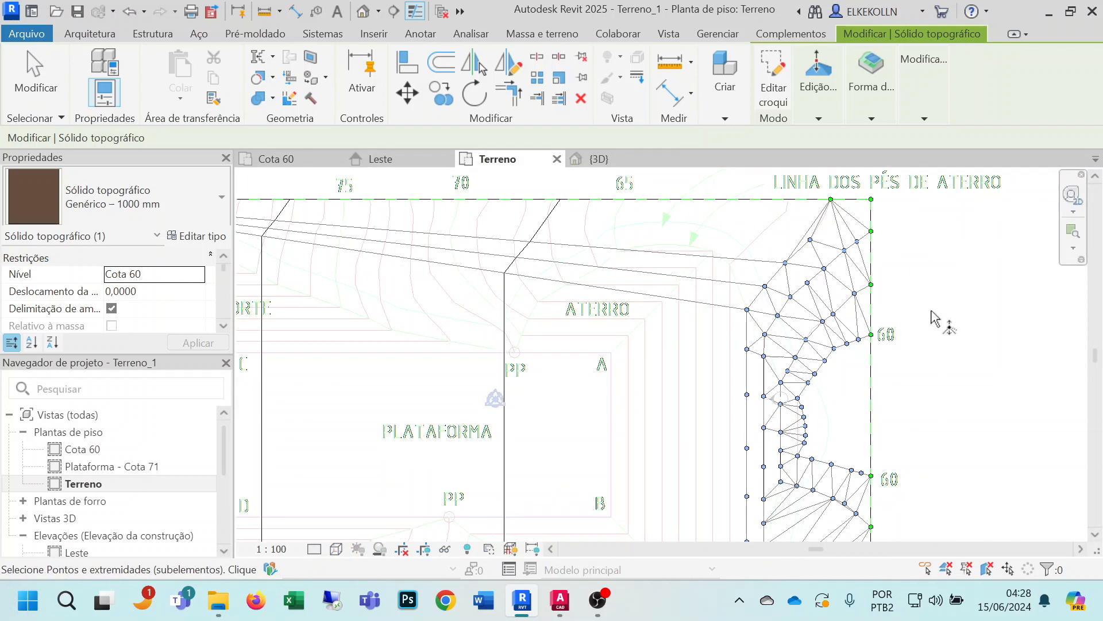
pyautogui.click(826, 113)
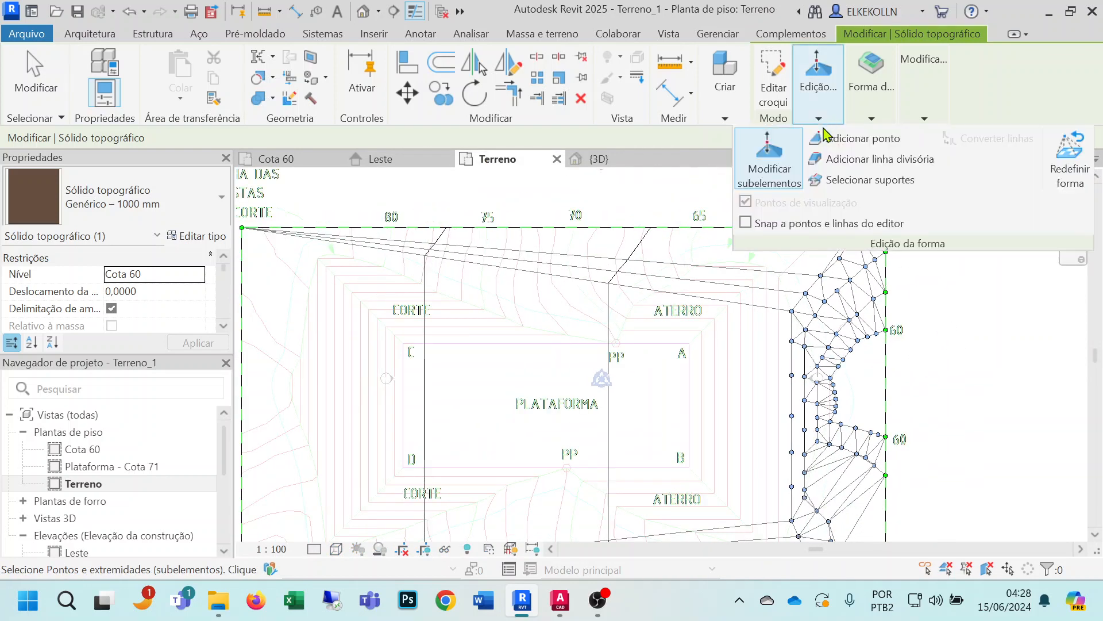
pyautogui.click(868, 140)
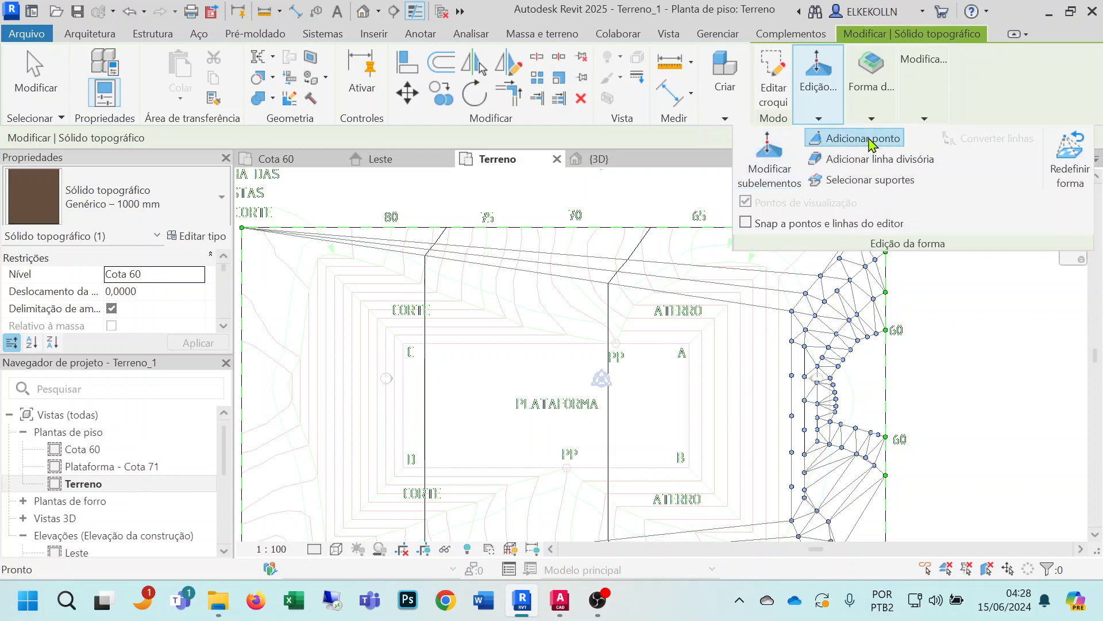
pyautogui.click(922, 118)
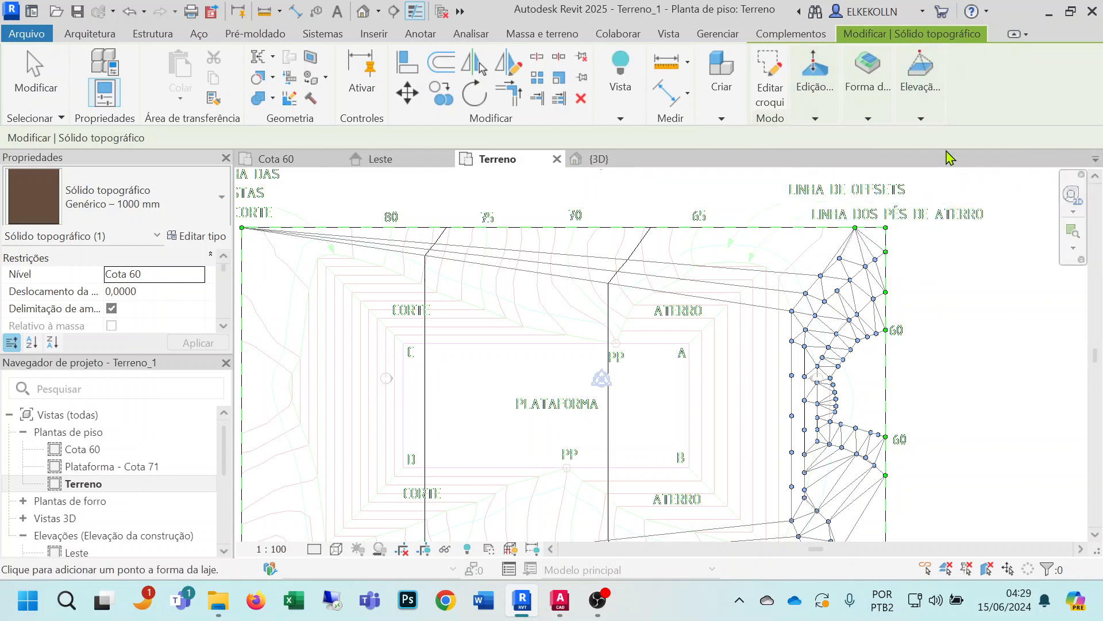
pyautogui.click(924, 120)
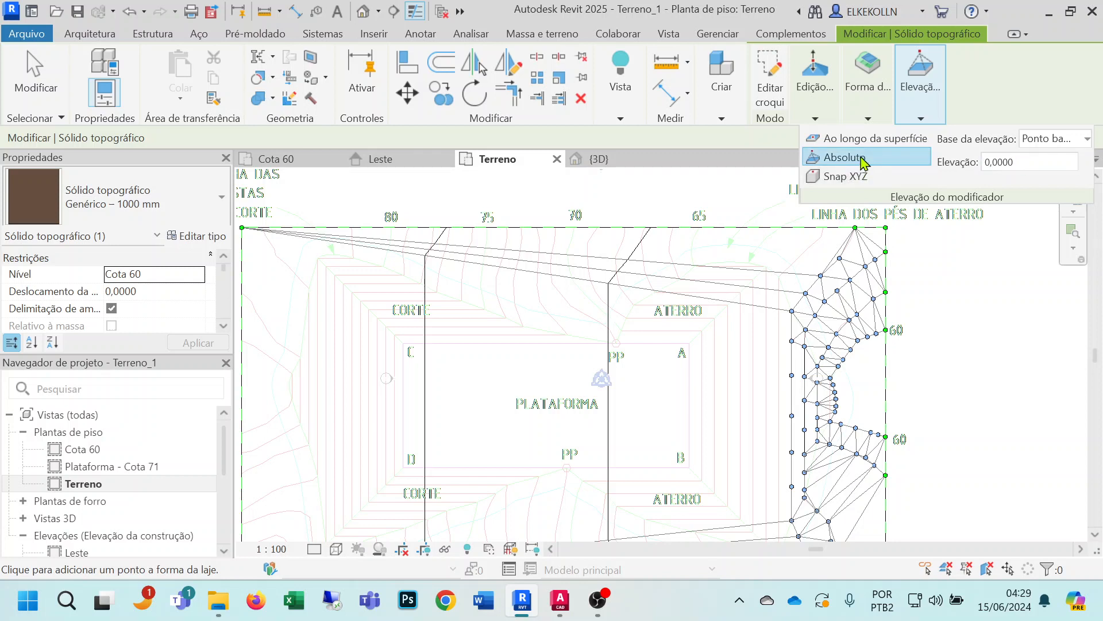
pyautogui.doubleClick(1029, 161)
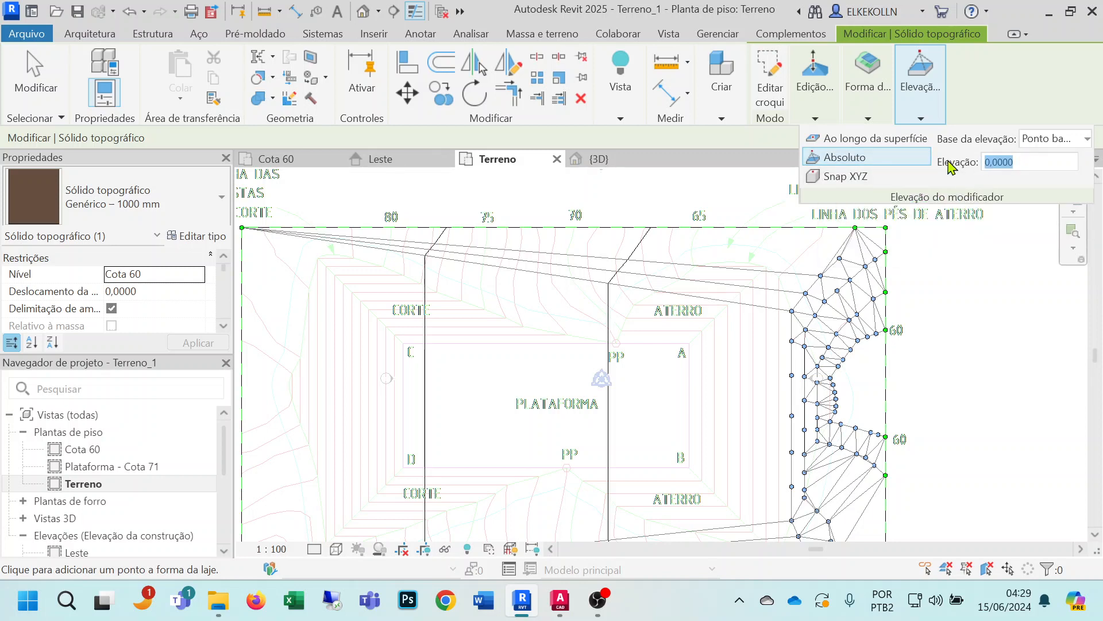
pyautogui.scroll(5, 739, 283)
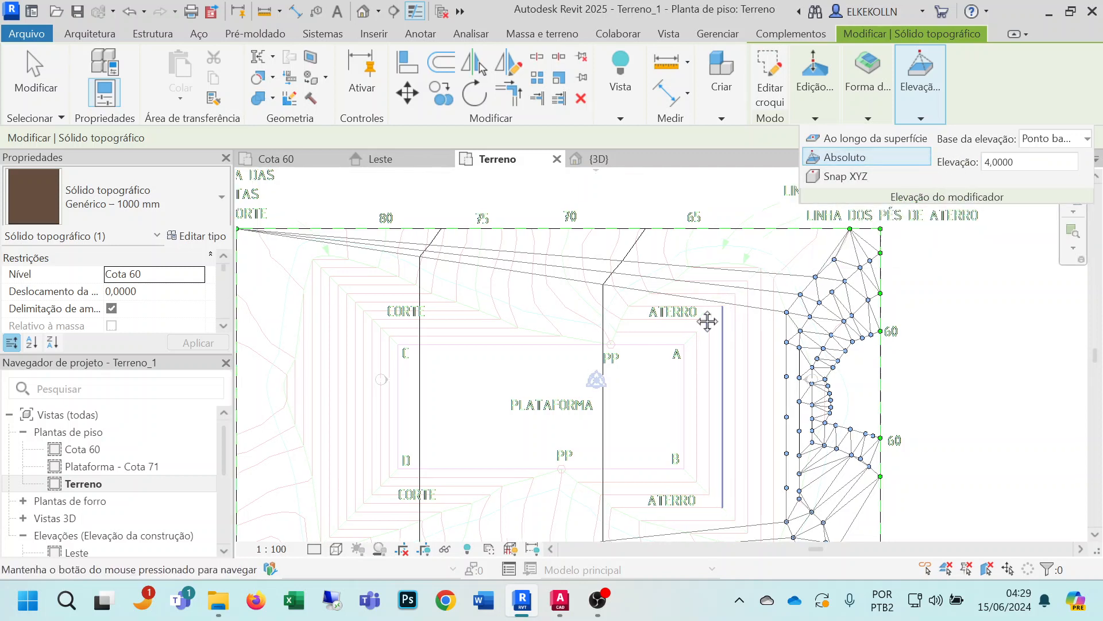
pyautogui.click(775, 204)
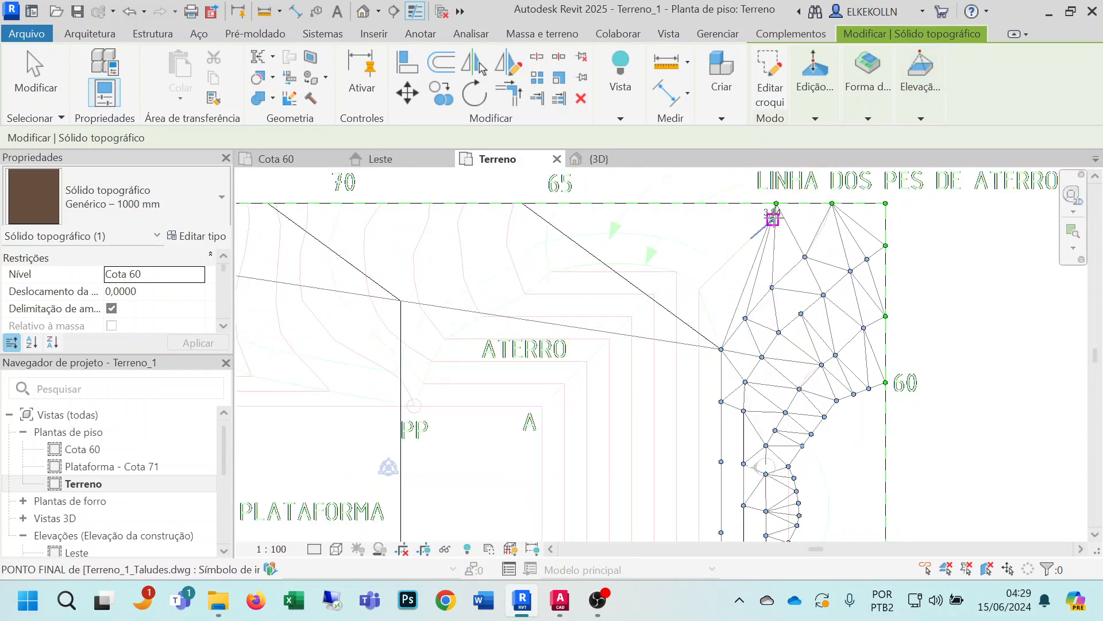
pyautogui.click(774, 219)
pyautogui.click(751, 238)
pyautogui.click(698, 290)
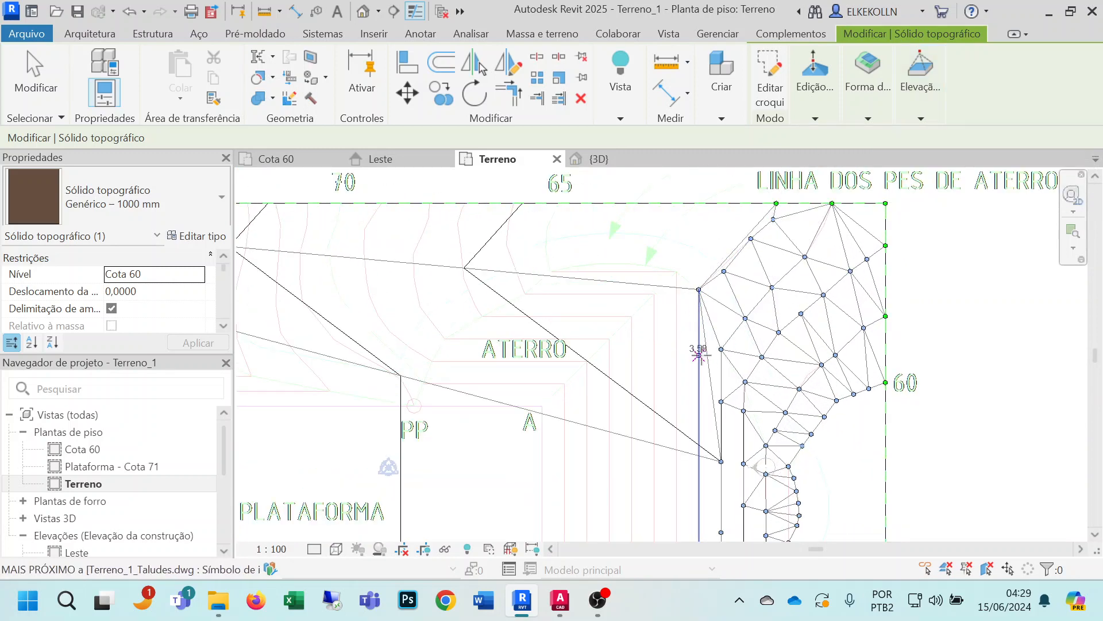
# Add elevation 4 points down the contour's straight stretch beside the platform to its lower corner.
pyautogui.click(699, 354)
pyautogui.click(699, 420)
pyautogui.moveTo(699, 466); pyautogui.dragTo(735, 274, button='middle')
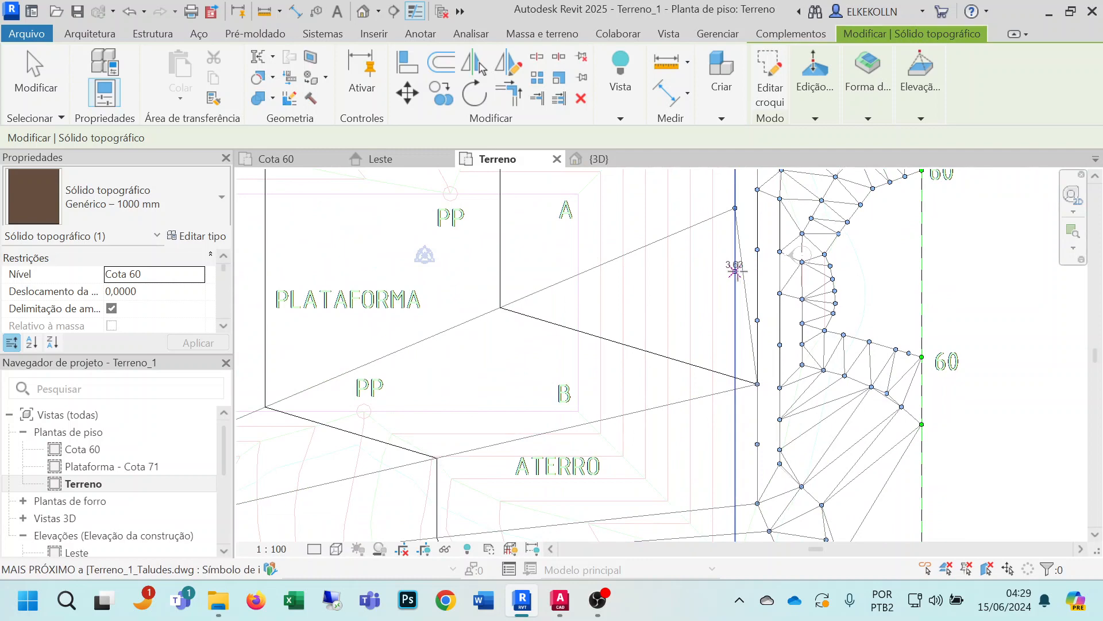
pyautogui.click(735, 271)
pyautogui.click(735, 369)
pyautogui.click(735, 408)
pyautogui.moveTo(746, 424); pyautogui.dragTo(746, 259, button='middle')
pyautogui.click(730, 302)
pyautogui.click(731, 341)
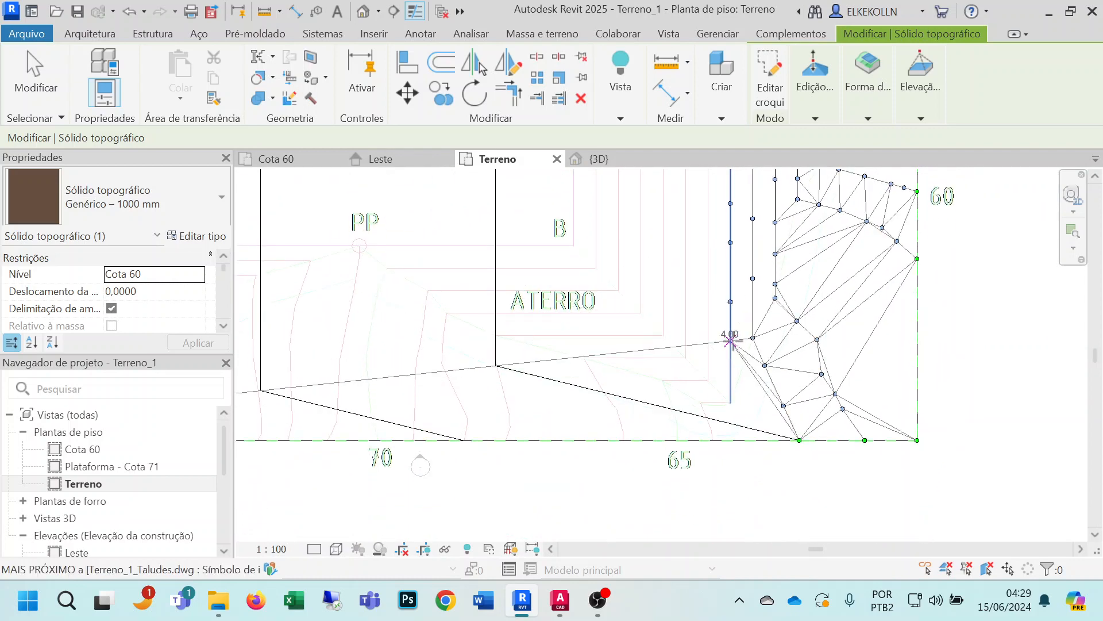
pyautogui.click(731, 375)
pyautogui.click(731, 402)
# Continue the elevation 4 points from the contour's lower corner to the terrain's lower border.
pyautogui.click(700, 402)
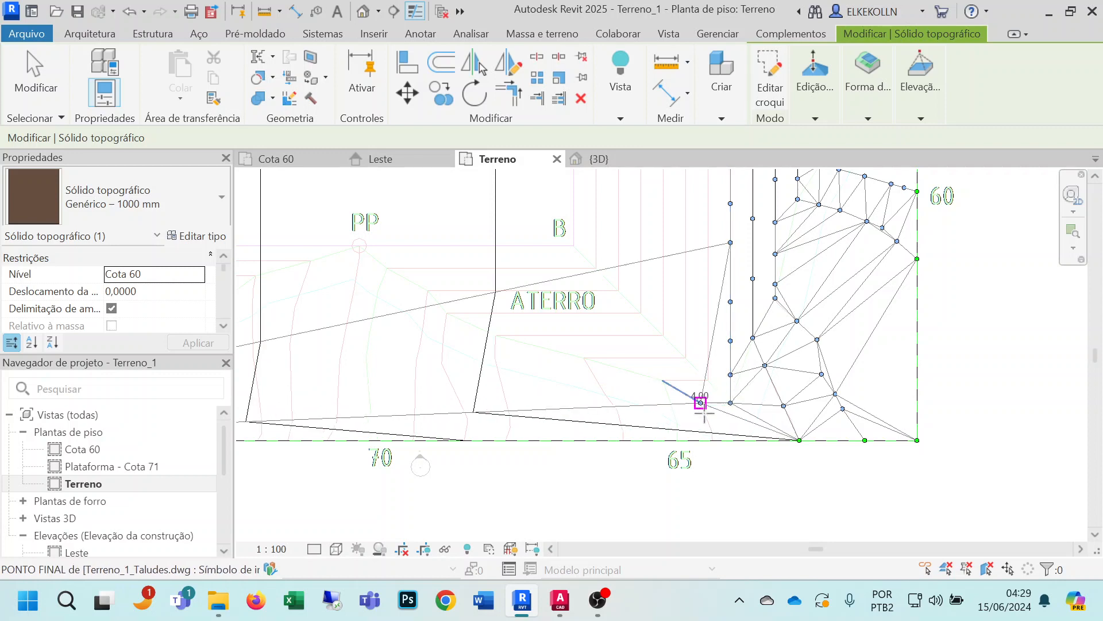
pyautogui.click(711, 430)
pyautogui.click(712, 440)
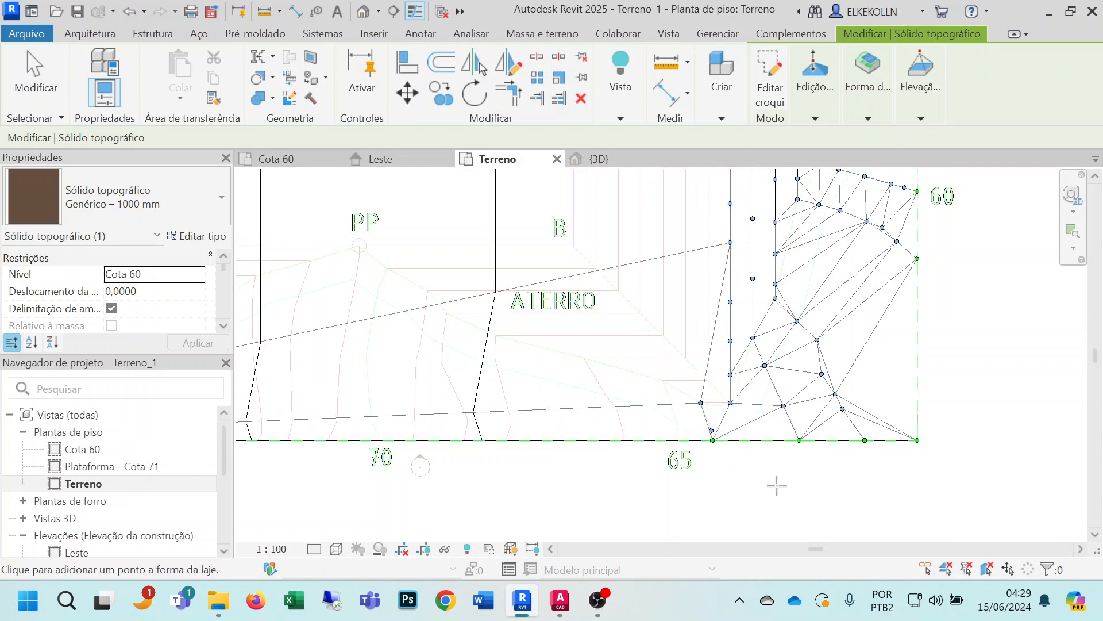
pyautogui.moveTo(777, 486); pyautogui.dragTo(846, 516, button='middle')
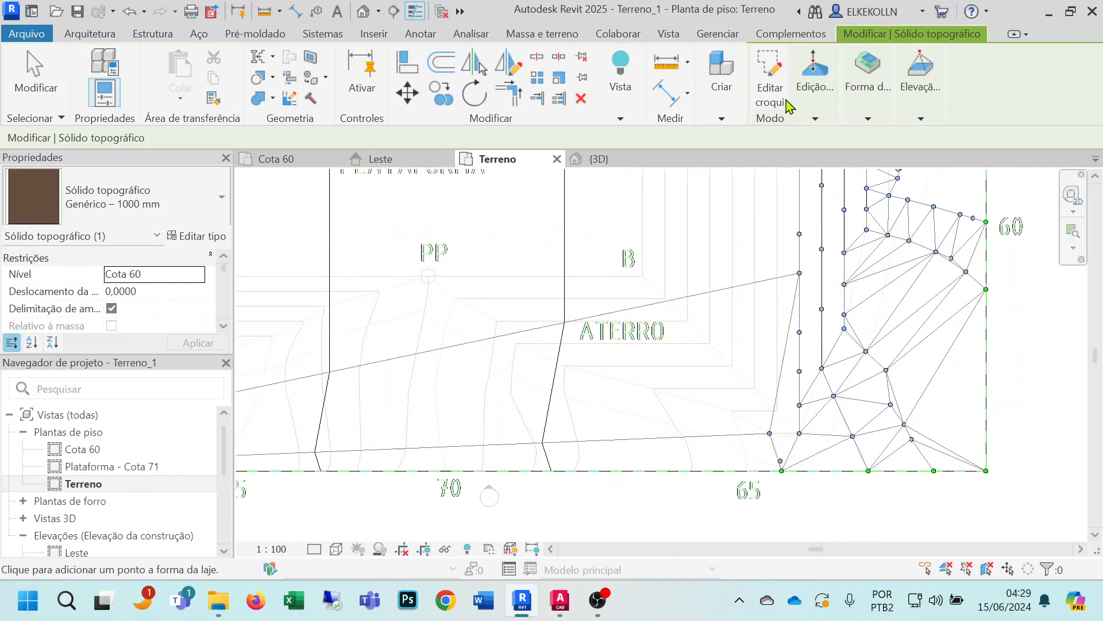
# Set the point elevation to 5 and add points along contour 65 from the lower border to its lower corner.
pyautogui.click(923, 120)
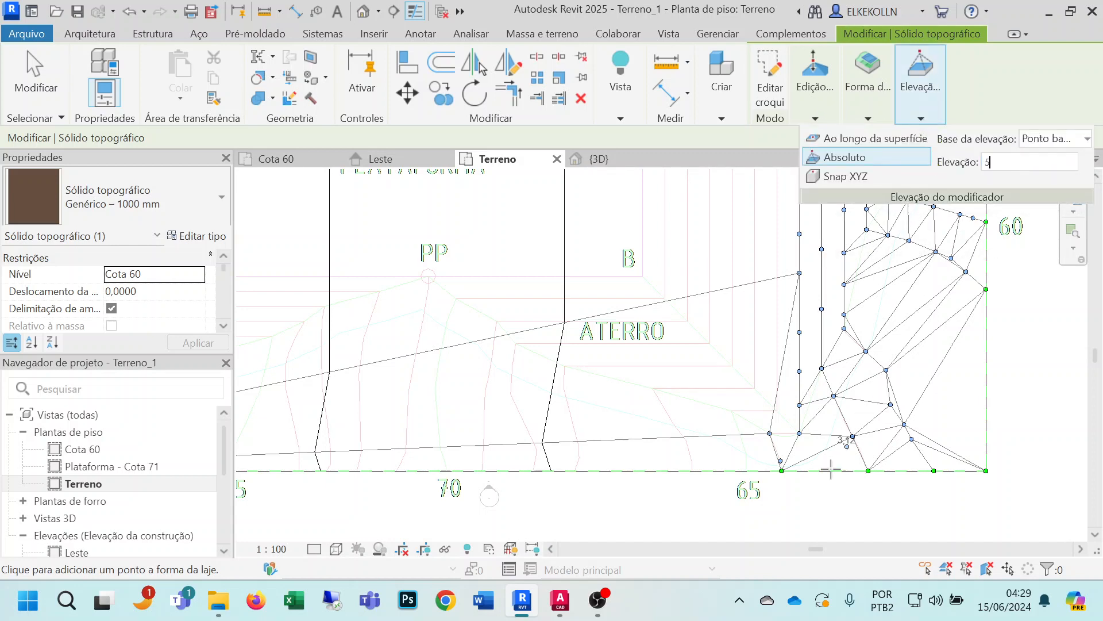
pyautogui.click(745, 451)
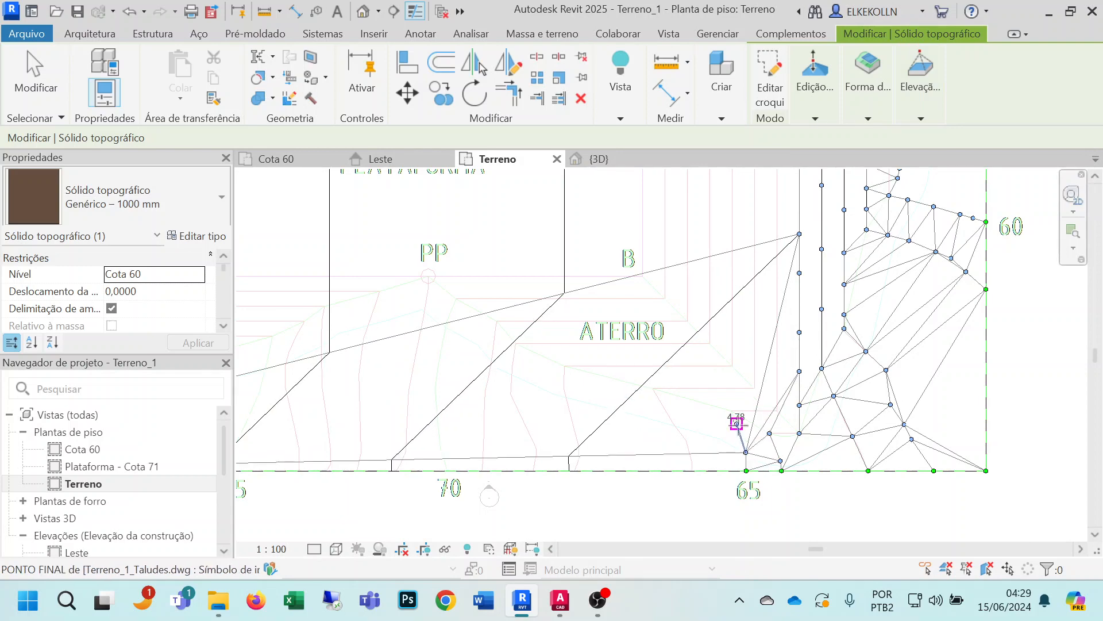
pyautogui.click(732, 410)
pyautogui.click(755, 410)
pyautogui.click(777, 411)
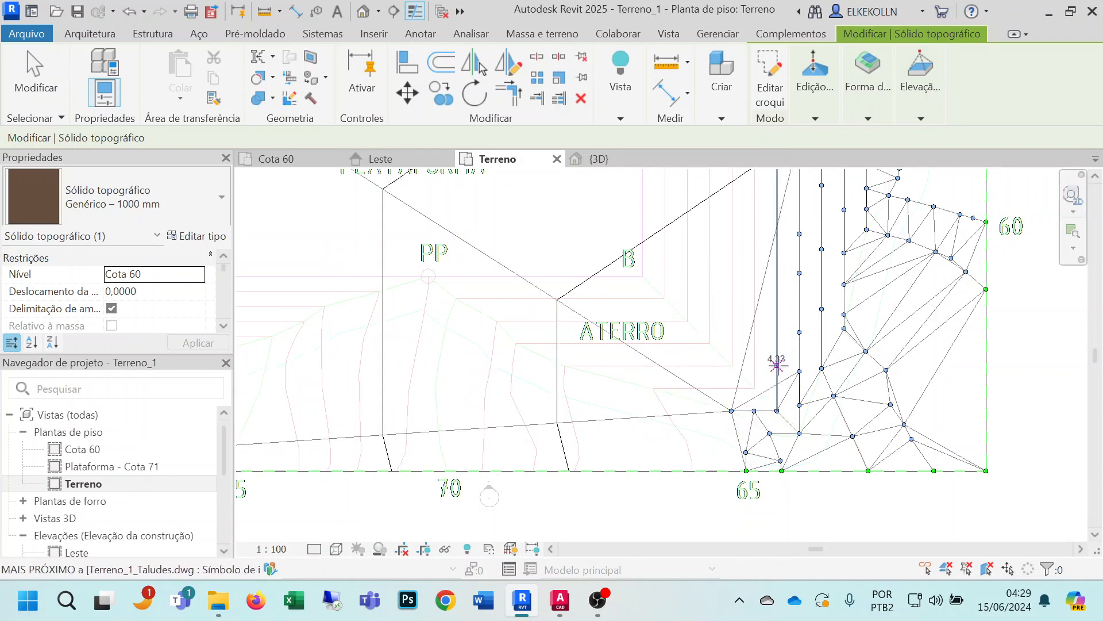
# Add elevation 5 points up the straight stretch of contour 65 to its upper corner.
pyautogui.click(777, 299)
pyautogui.moveTo(777, 262); pyautogui.dragTo(804, 441, button='middle')
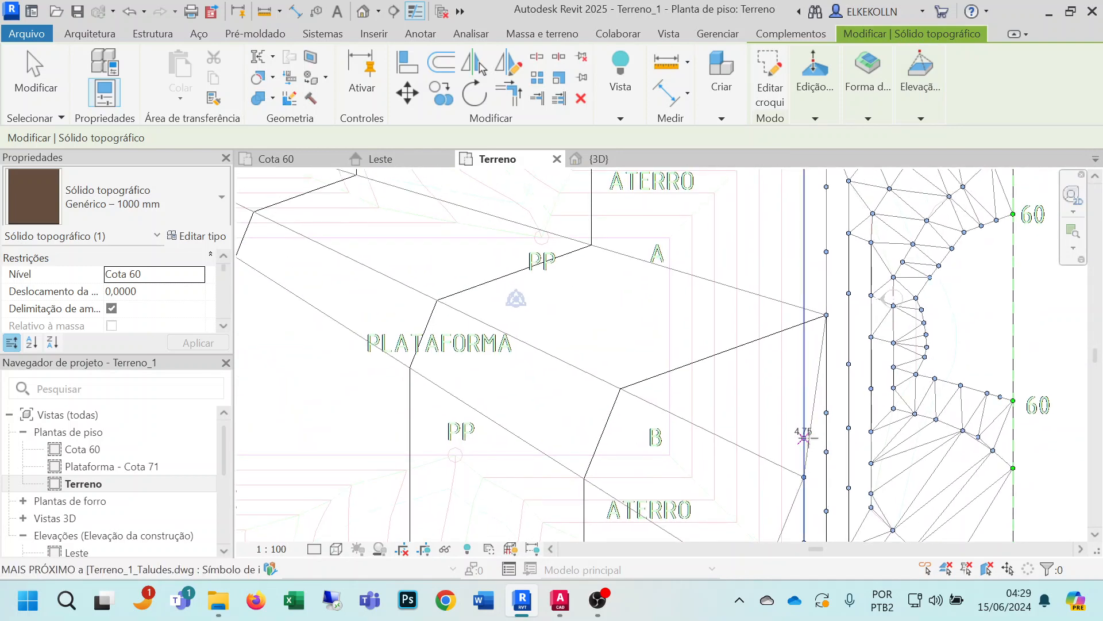
pyautogui.click(803, 437)
pyautogui.click(804, 386)
pyautogui.click(803, 346)
pyautogui.click(803, 296)
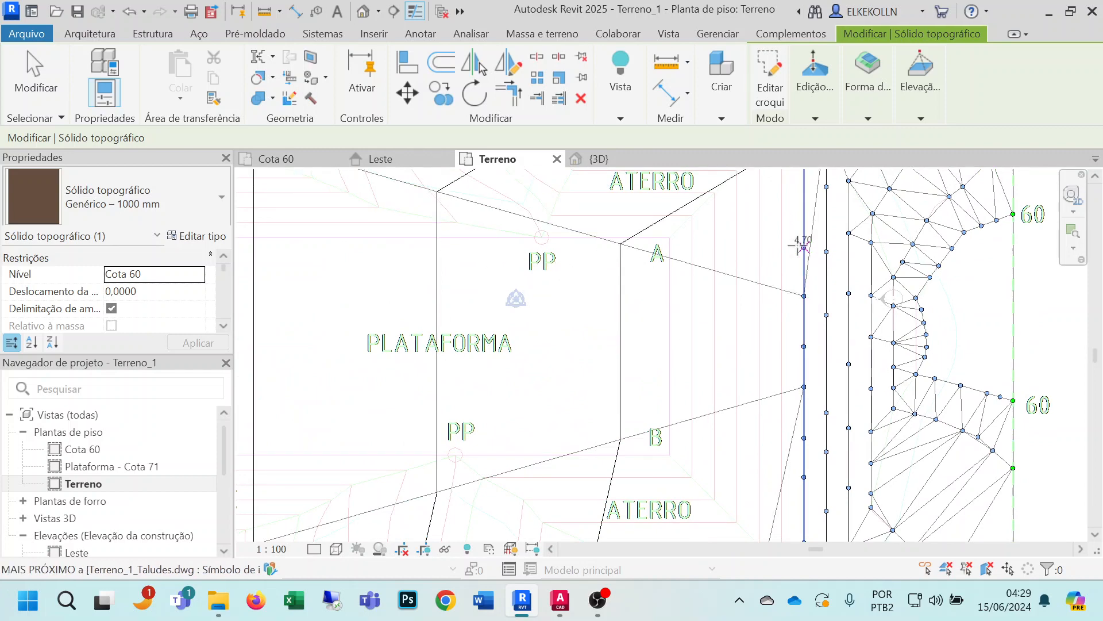
pyautogui.click(804, 239)
pyautogui.moveTo(826, 265); pyautogui.dragTo(843, 478, button='middle')
pyautogui.click(821, 420)
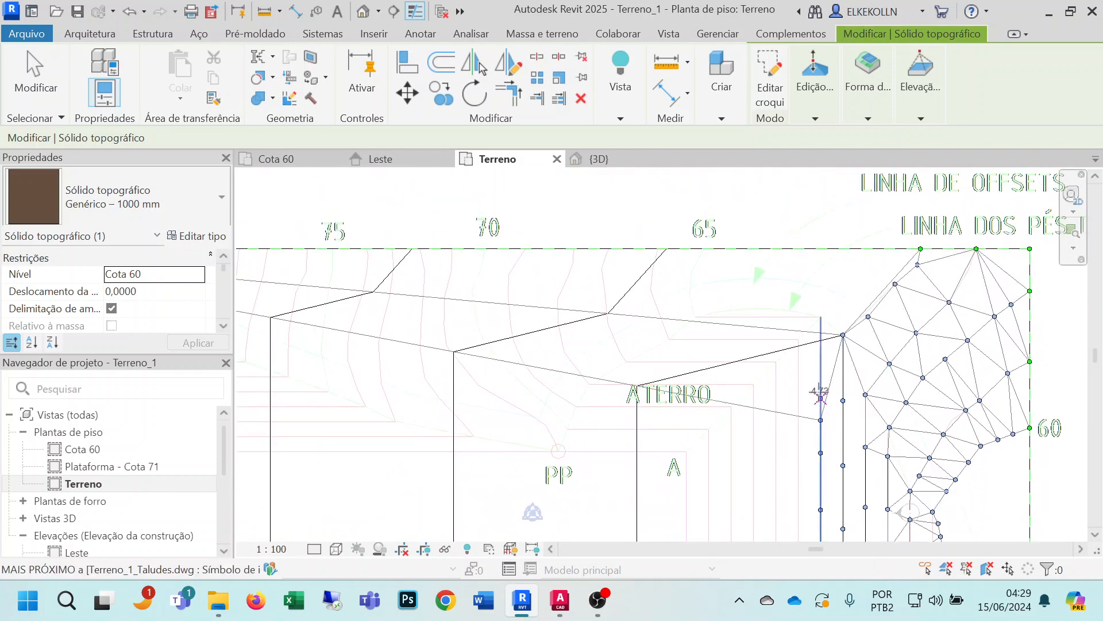
pyautogui.click(820, 374)
pyautogui.click(821, 317)
# Add elevation 5 points along the curved fill-toe line above the ATERRO label to its far end.
pyautogui.scroll(2, 819, 311)
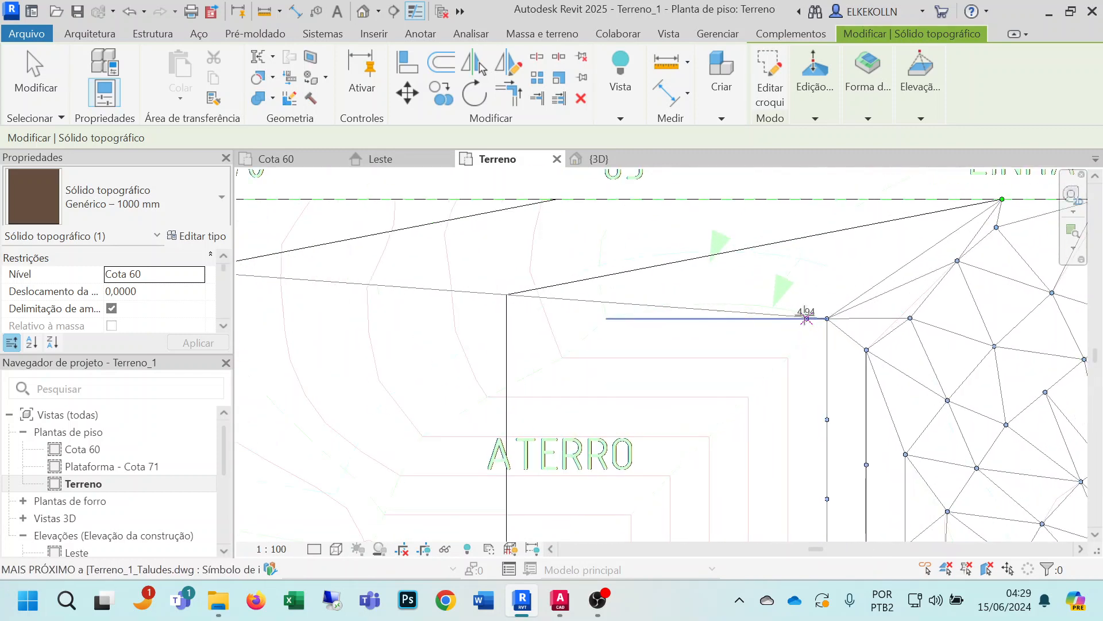
pyautogui.click(772, 306)
pyautogui.click(728, 304)
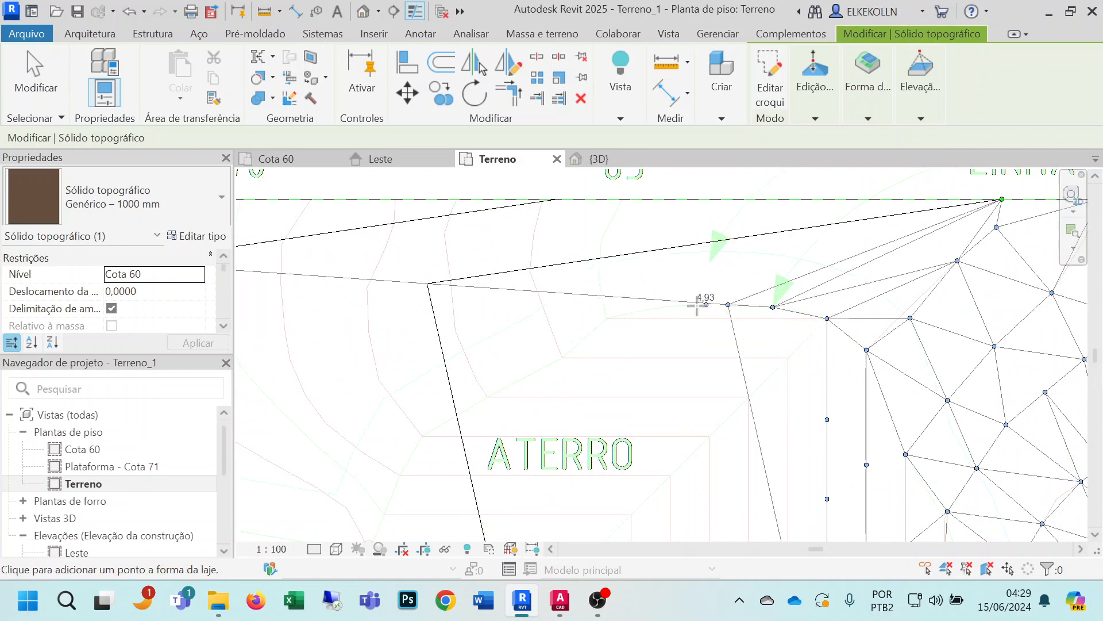
pyautogui.click(685, 305)
pyautogui.click(649, 310)
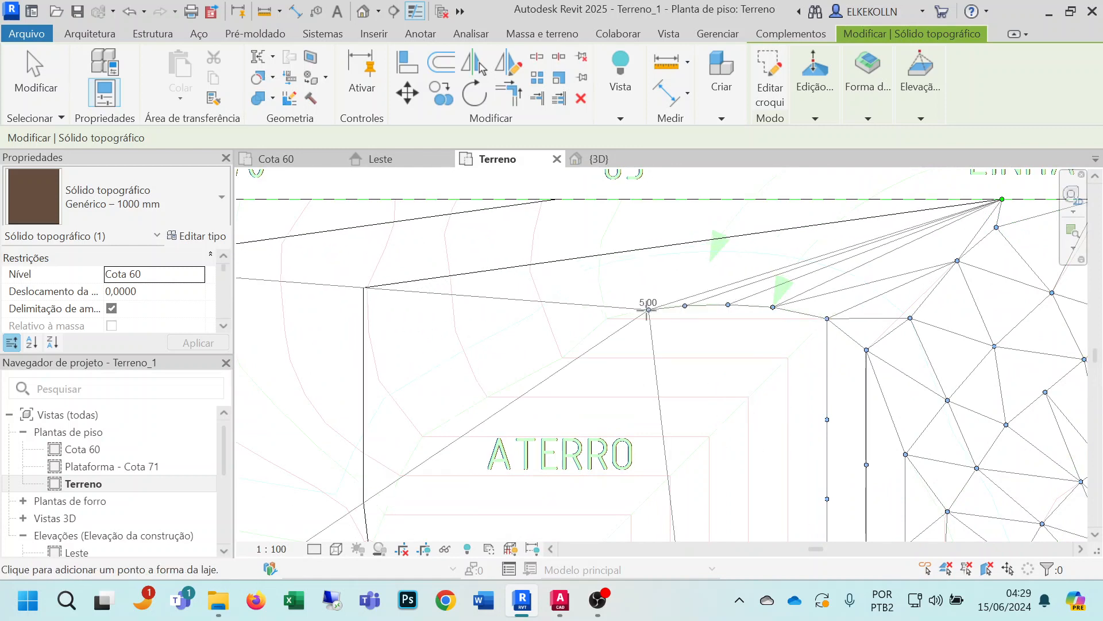
pyautogui.click(606, 318)
pyautogui.scroll(-2, 638, 413)
pyautogui.moveTo(712, 519); pyautogui.dragTo(717, 428, button='middle')
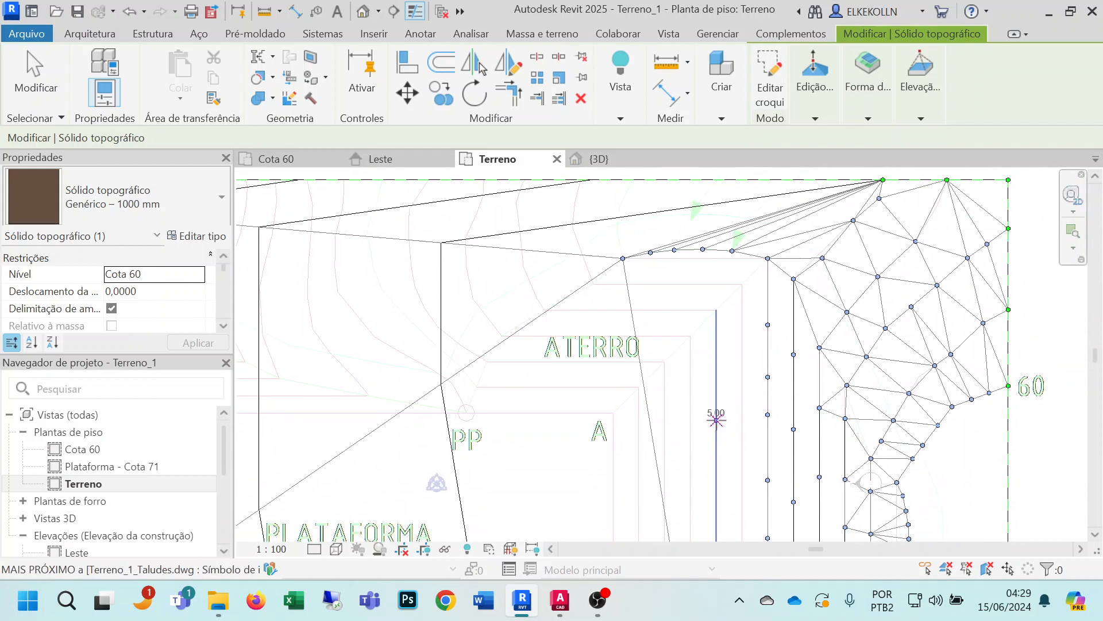
# Set the point elevation to 6 and add points from the upper border down the next contour to its horizontal stretch.
pyautogui.click(921, 120)
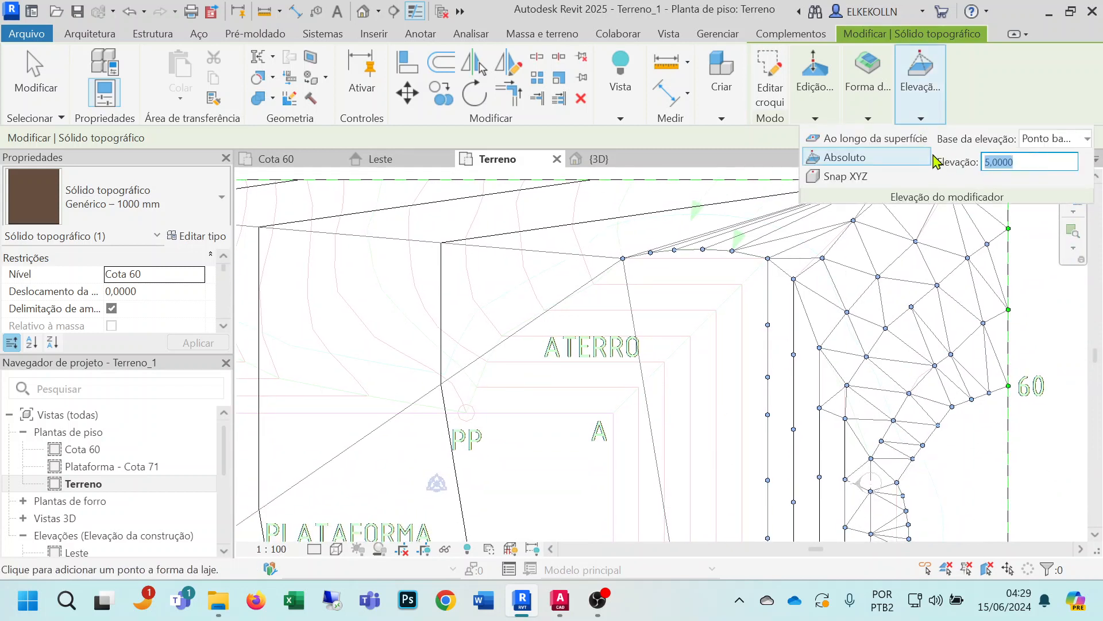
pyautogui.write('6')
pyautogui.moveTo(655, 294); pyautogui.dragTo(719, 383, button='middle')
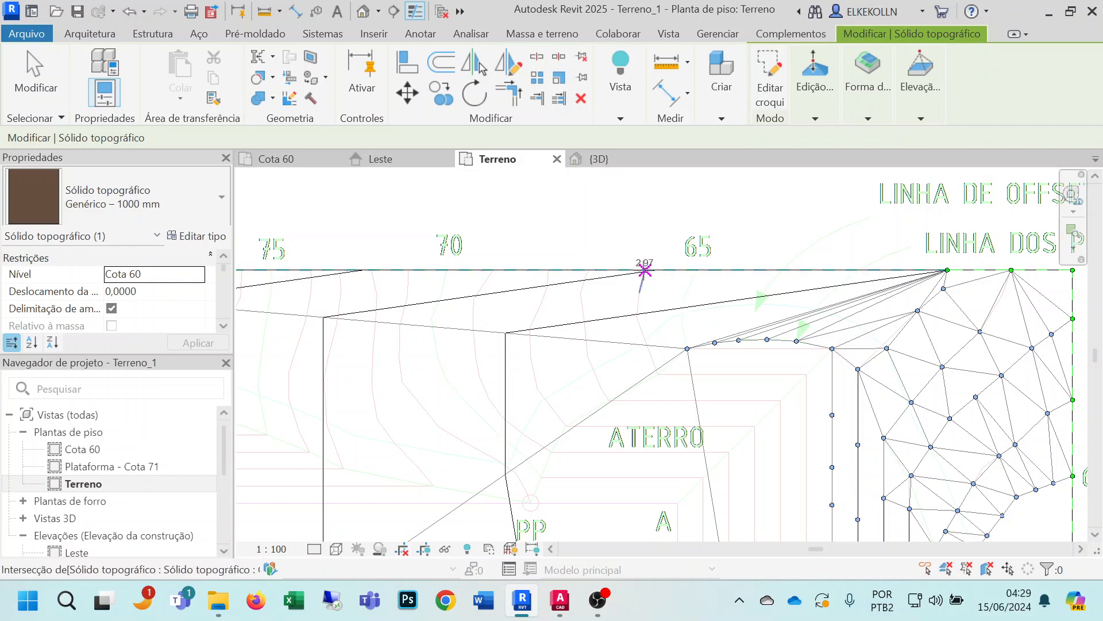
pyautogui.click(645, 269)
pyautogui.click(639, 292)
pyautogui.click(637, 317)
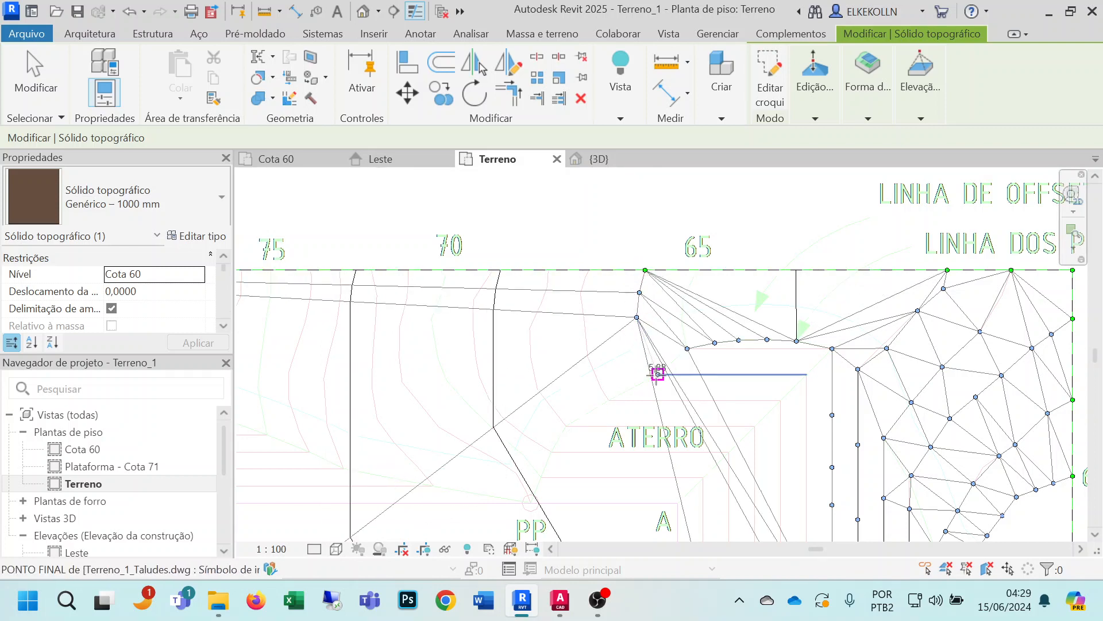
pyautogui.click(658, 374)
# Set the point elevation back to 5 and add the missing points on contour 65's upper branch to the upper border.
pyautogui.click(933, 121)
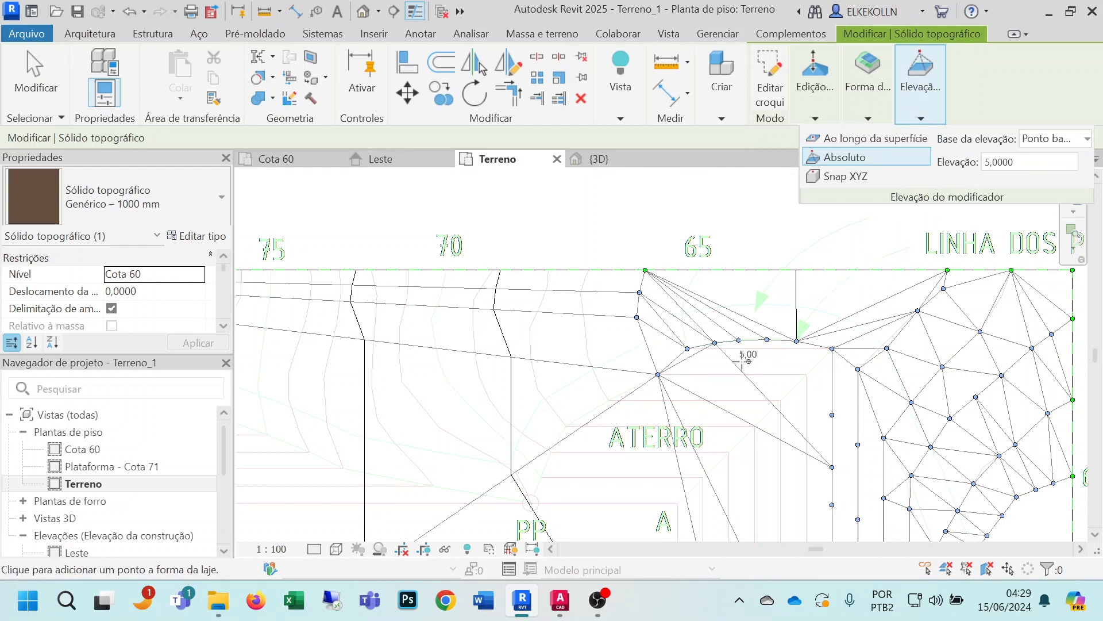
pyautogui.click(683, 296)
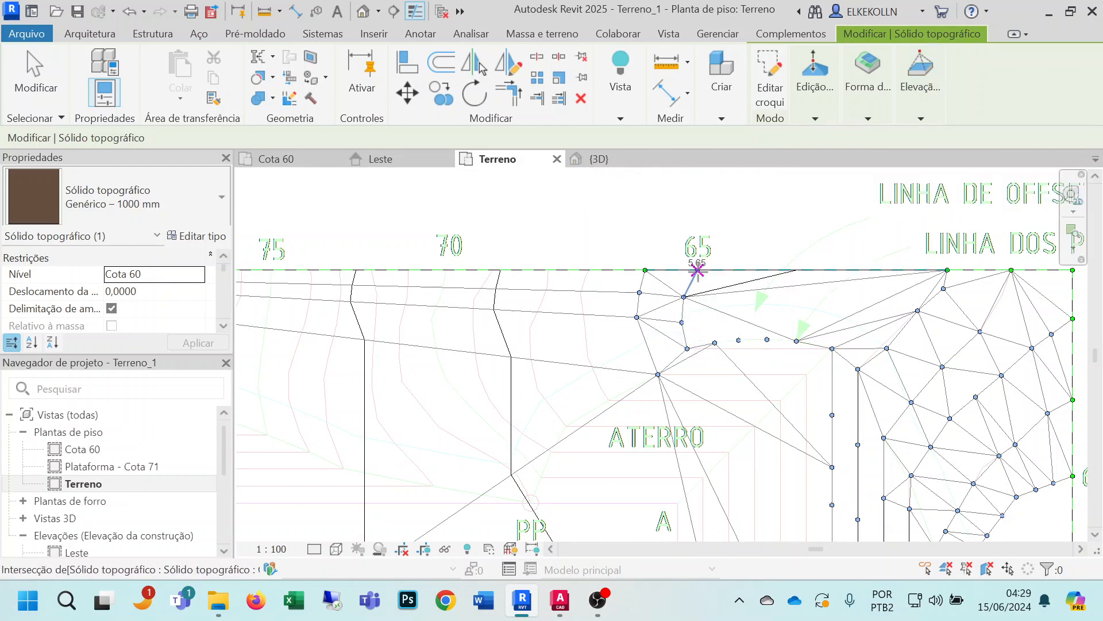
pyautogui.click(697, 271)
# Set the point elevation to 6 and add points along the contour's upper horizontal stretch to its corner.
pyautogui.click(931, 122)
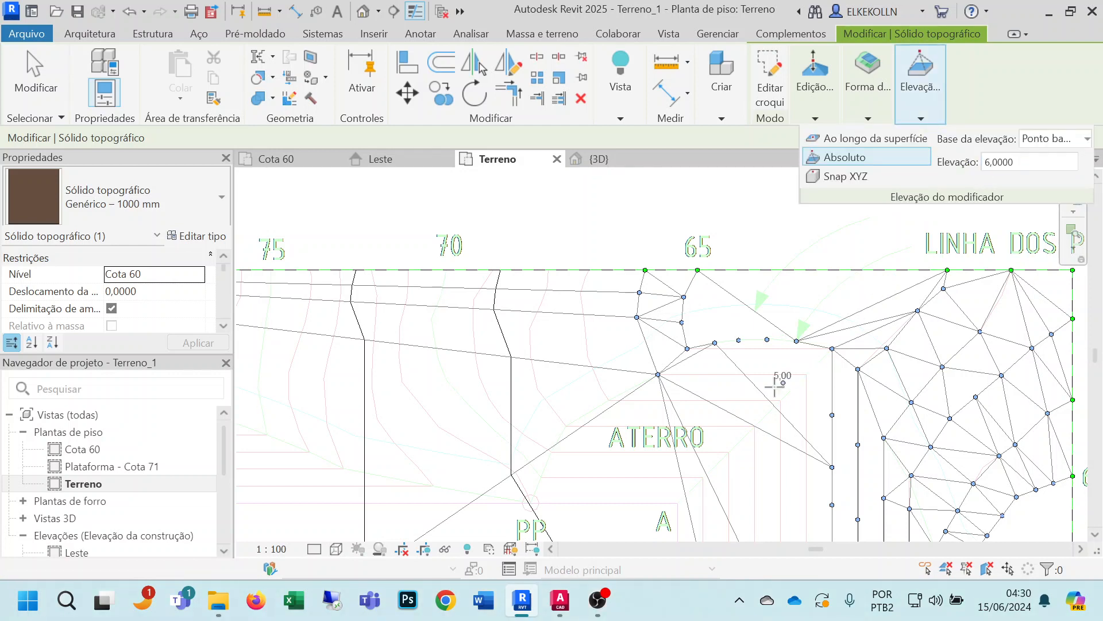
pyautogui.click(695, 374)
pyautogui.click(741, 374)
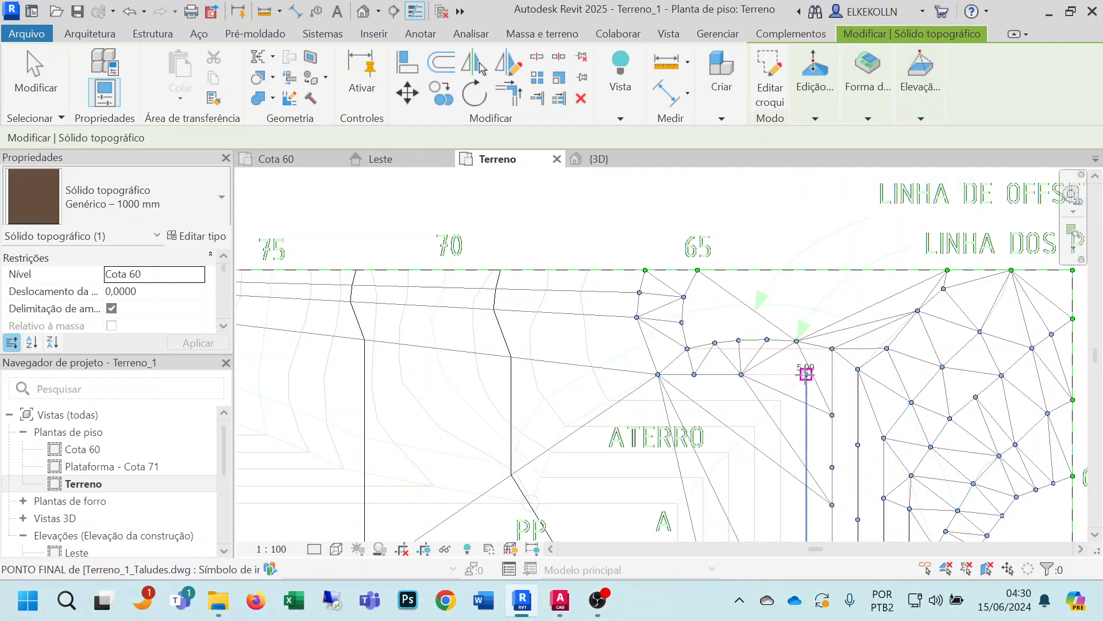
pyautogui.click(806, 374)
# Add elevation 6 points down the contour's straight stretch beside the platform to its lower corner.
pyautogui.moveTo(839, 450); pyautogui.dragTo(874, 256, button='middle')
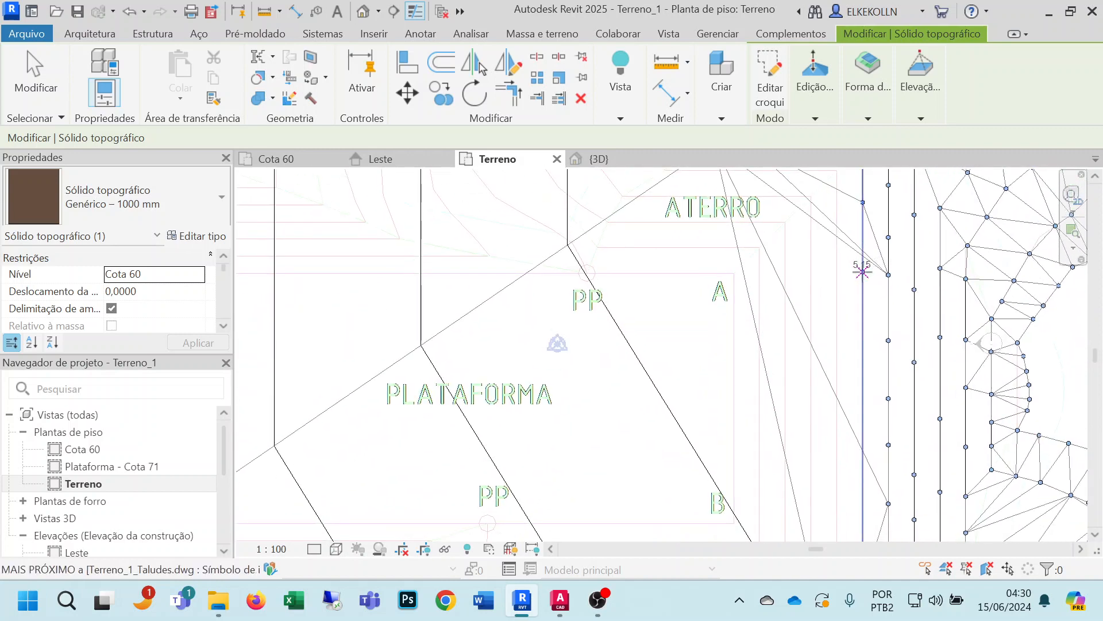
pyautogui.click(863, 399)
pyautogui.moveTo(871, 477); pyautogui.dragTo(908, 308, button='middle')
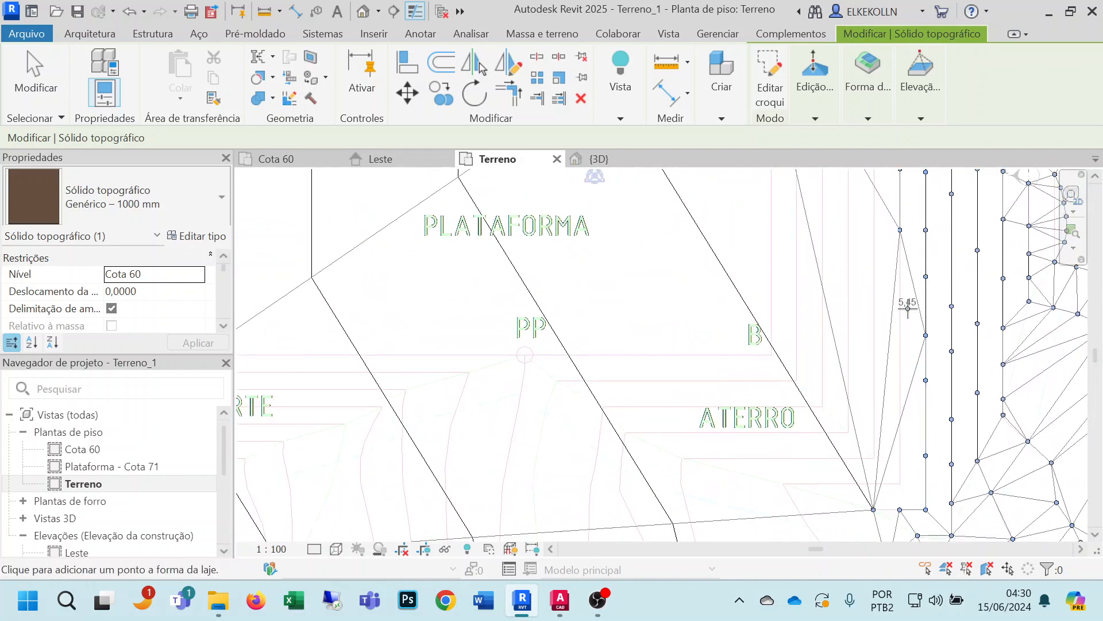
pyautogui.click(900, 306)
pyautogui.click(900, 372)
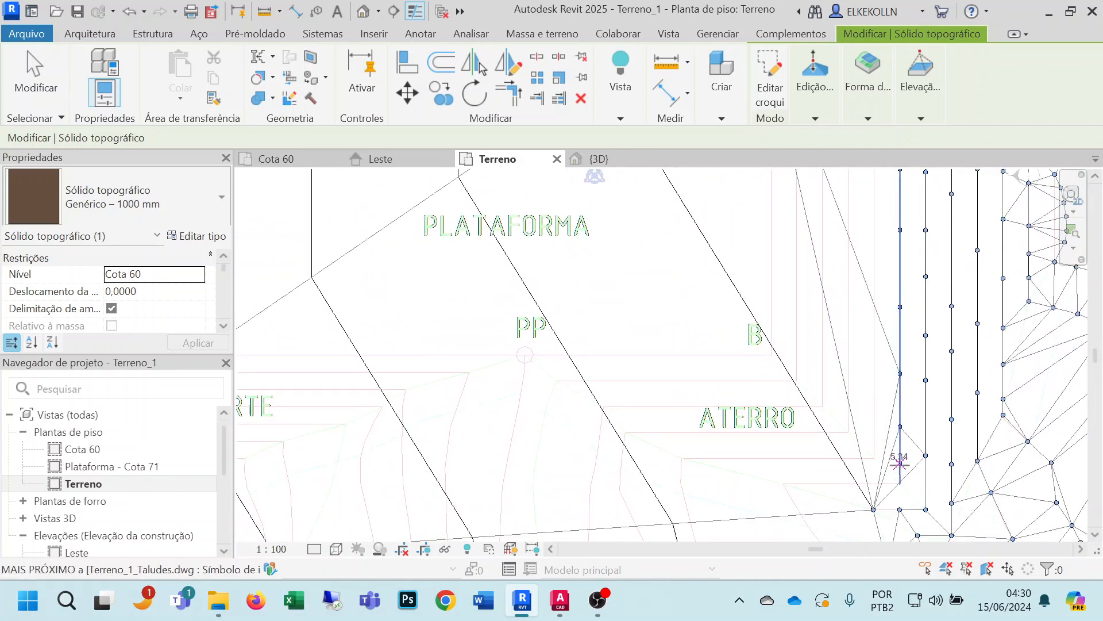
pyautogui.click(900, 484)
# Continue the elevation 6 points along the contour's lower horizontal stretch and branch to the terrain's lower border.
pyautogui.click(866, 483)
pyautogui.click(829, 484)
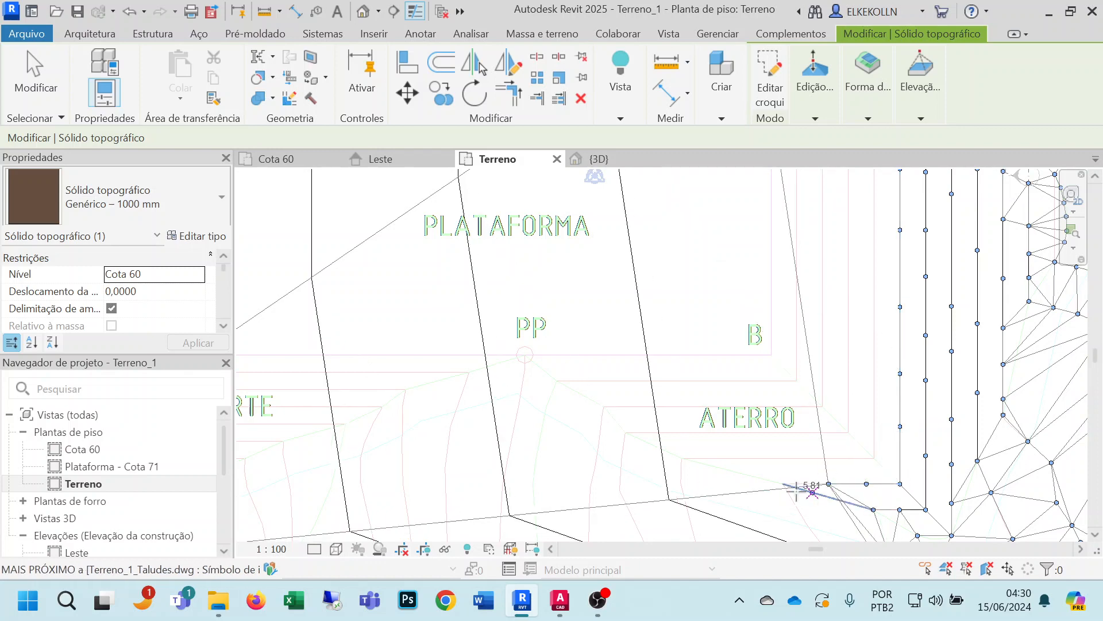
pyautogui.click(783, 484)
pyautogui.click(801, 515)
pyautogui.moveTo(836, 506); pyautogui.dragTo(810, 325, button='middle')
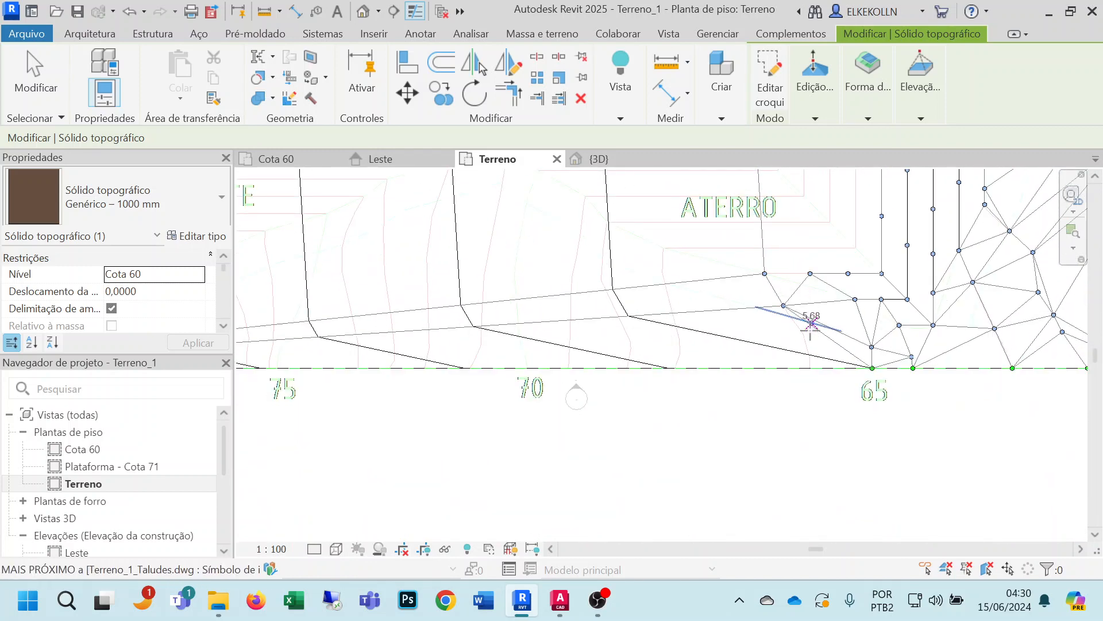
pyautogui.click(805, 330)
pyautogui.click(809, 367)
pyautogui.moveTo(844, 279); pyautogui.dragTo(834, 397, button='middle')
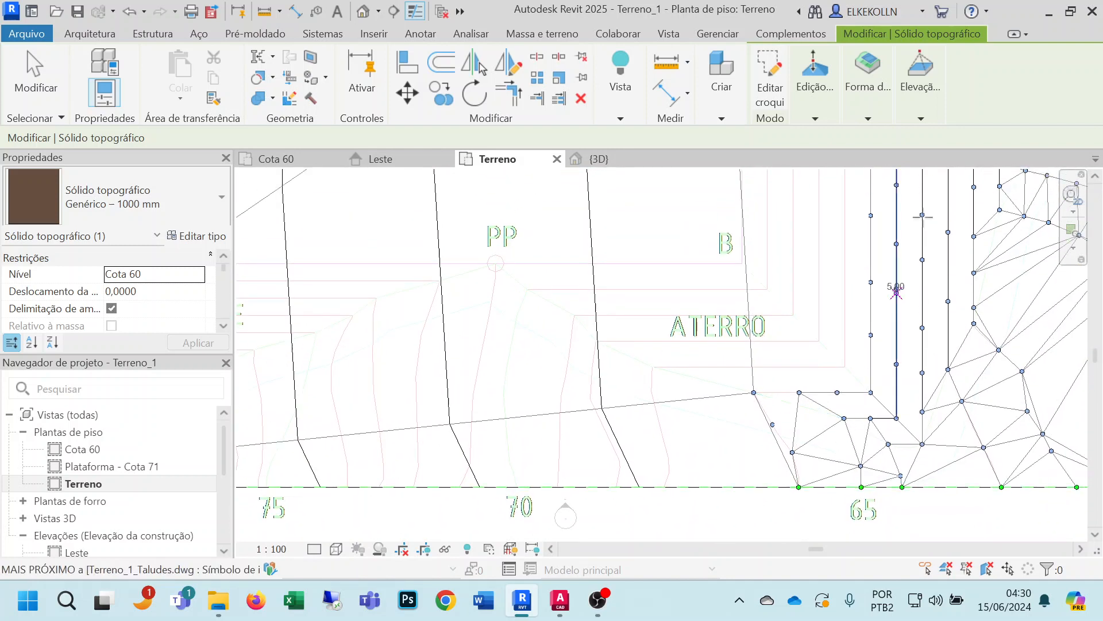
# Set the point elevation to 7 and add toposolid points along its contour from the south boundary up to the lower ATERRO slope line.
pyautogui.click(925, 119)
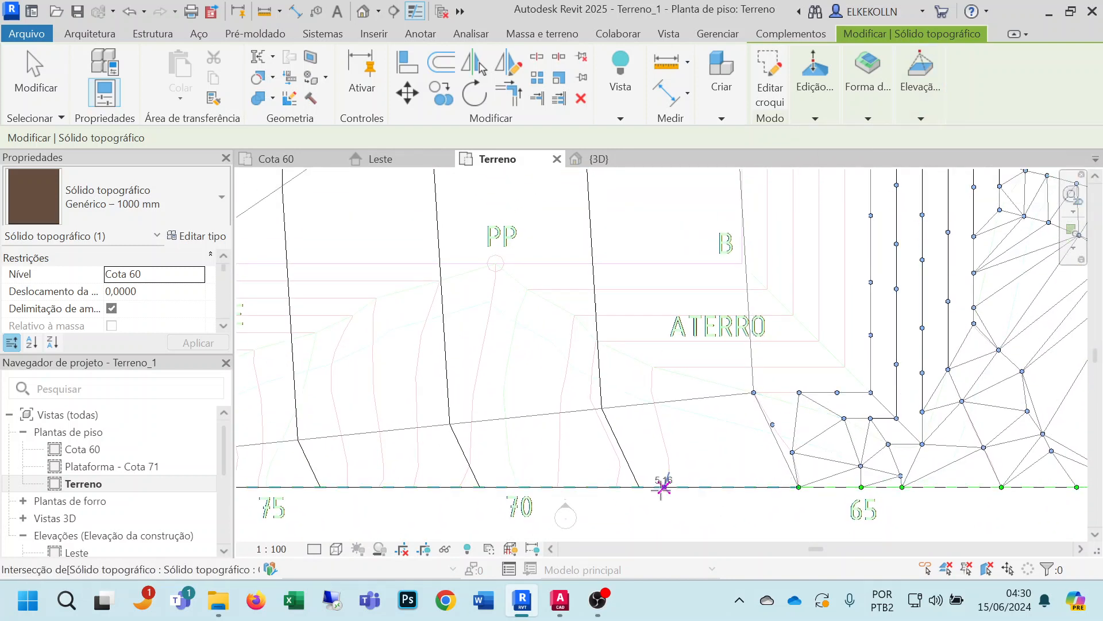
pyautogui.click(664, 487)
pyautogui.click(668, 458)
pyautogui.click(659, 422)
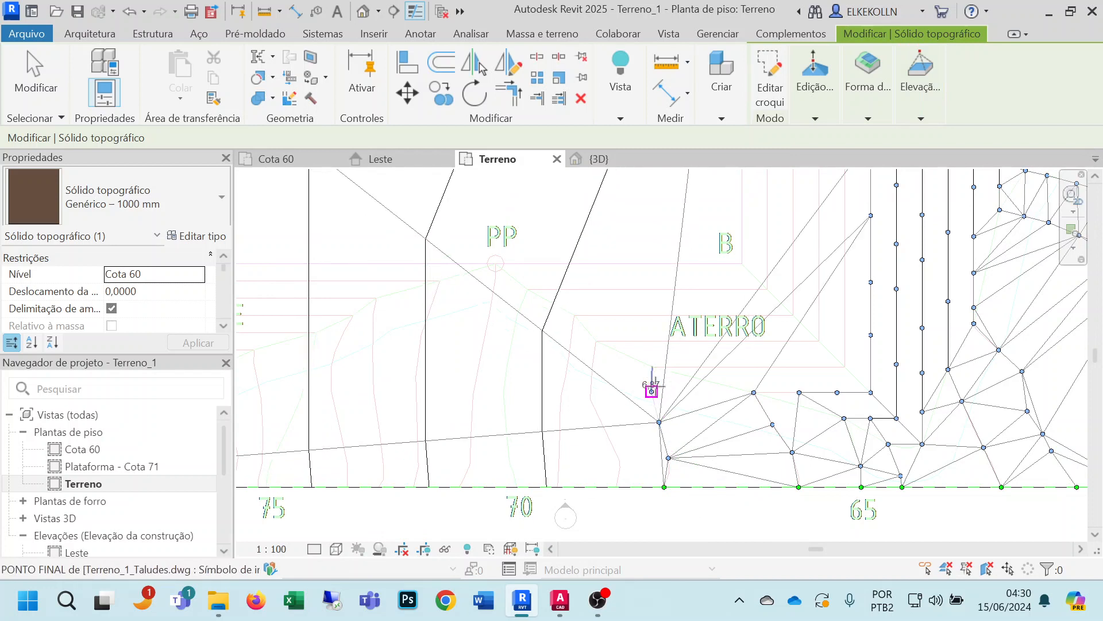
pyautogui.click(651, 391)
pyautogui.click(652, 366)
# Add elevation 7 points along the horizontal contour below the lower ATERRO label, ending at its southeast corner.
pyautogui.click(715, 366)
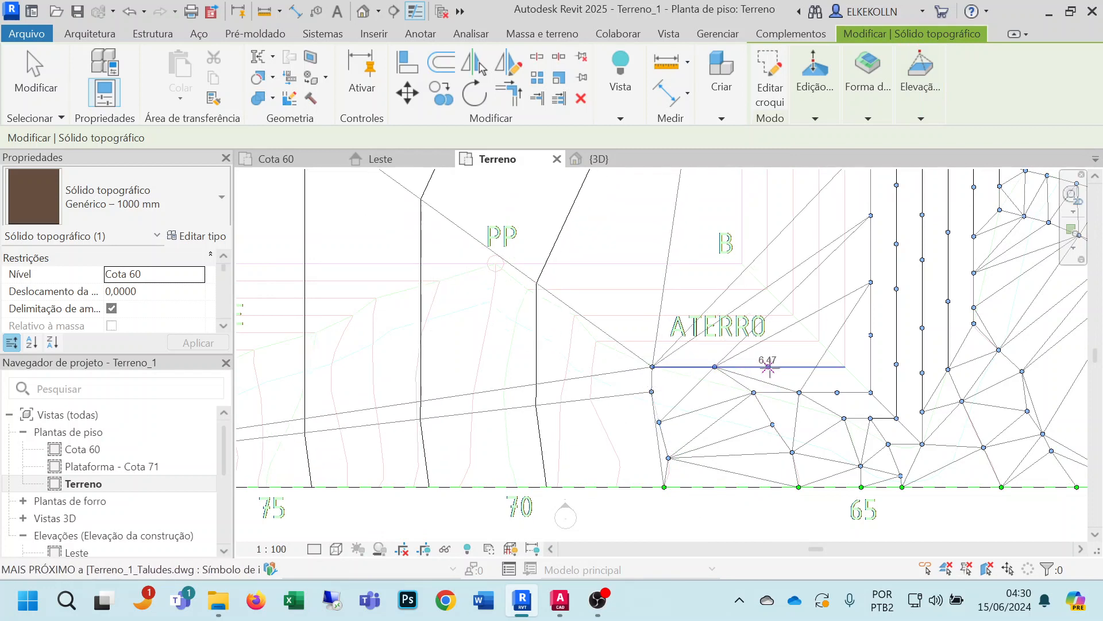
pyautogui.click(770, 366)
pyautogui.click(814, 366)
pyautogui.click(845, 366)
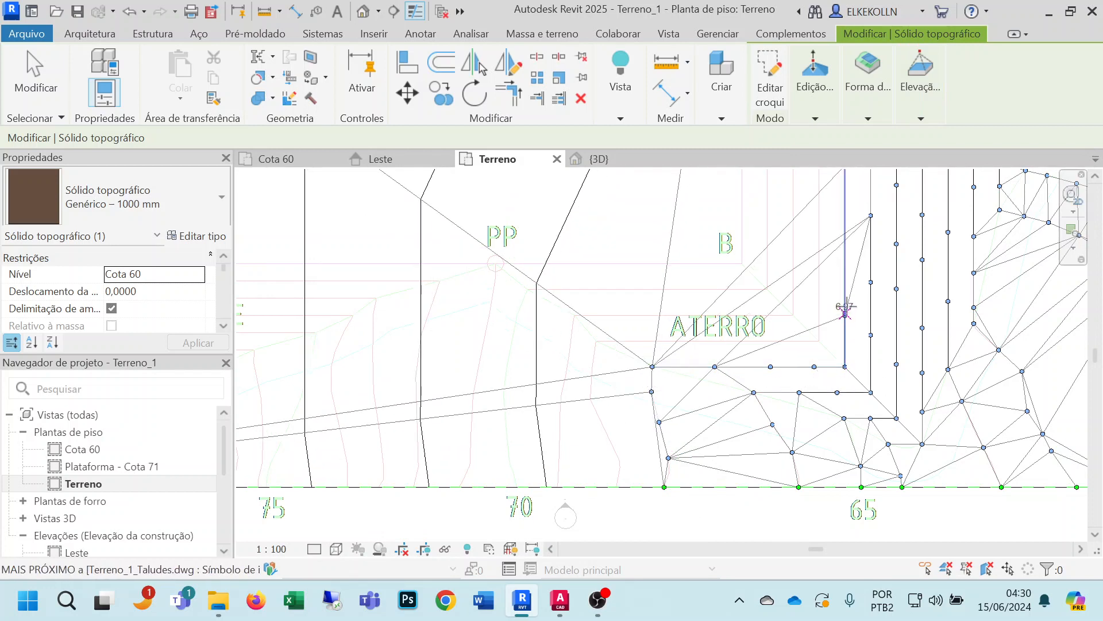
# Add elevation 7 points northward along the vertical contour east of the platform, from the southeast corner past label B.
pyautogui.click(845, 315)
pyautogui.click(844, 258)
pyautogui.click(853, 210)
pyautogui.moveTo(858, 270); pyautogui.dragTo(787, 454, button='middle')
pyautogui.click(774, 355)
pyautogui.click(774, 305)
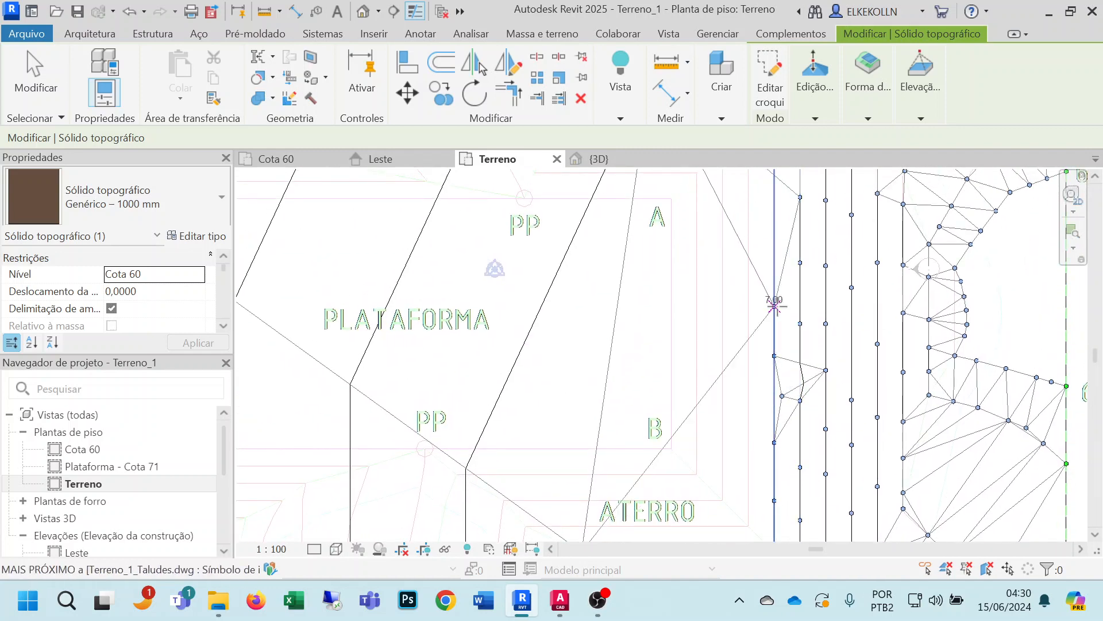
pyautogui.click(774, 265)
# Move the misplaced elevation 7 point beside the vertical contour horizontally onto the contour line.
pyautogui.click(816, 117)
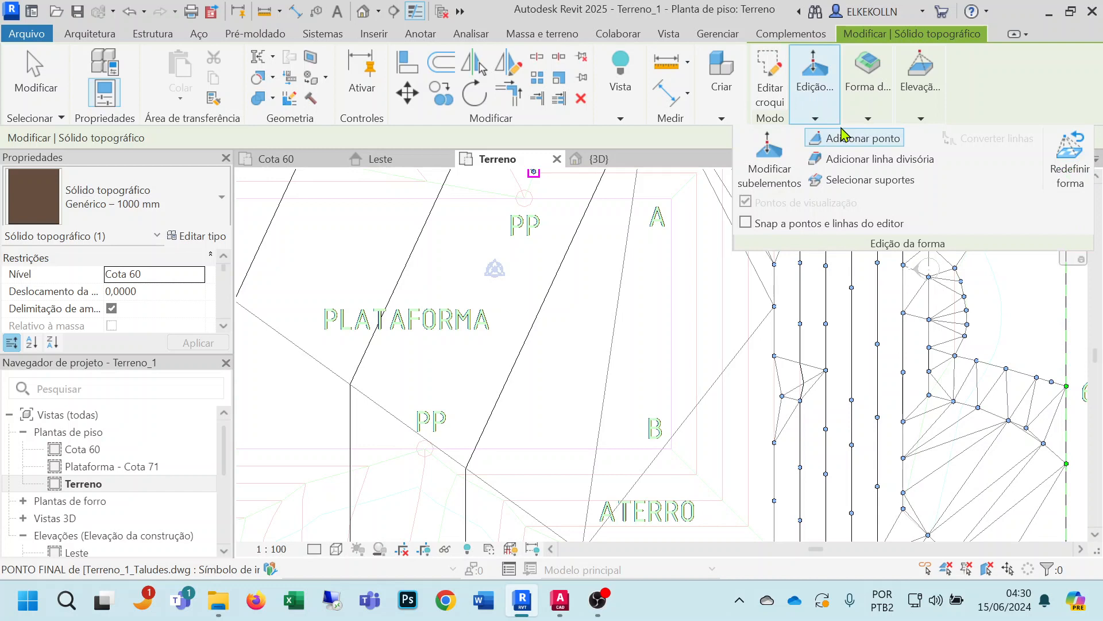
pyautogui.click(780, 173)
pyautogui.click(782, 396)
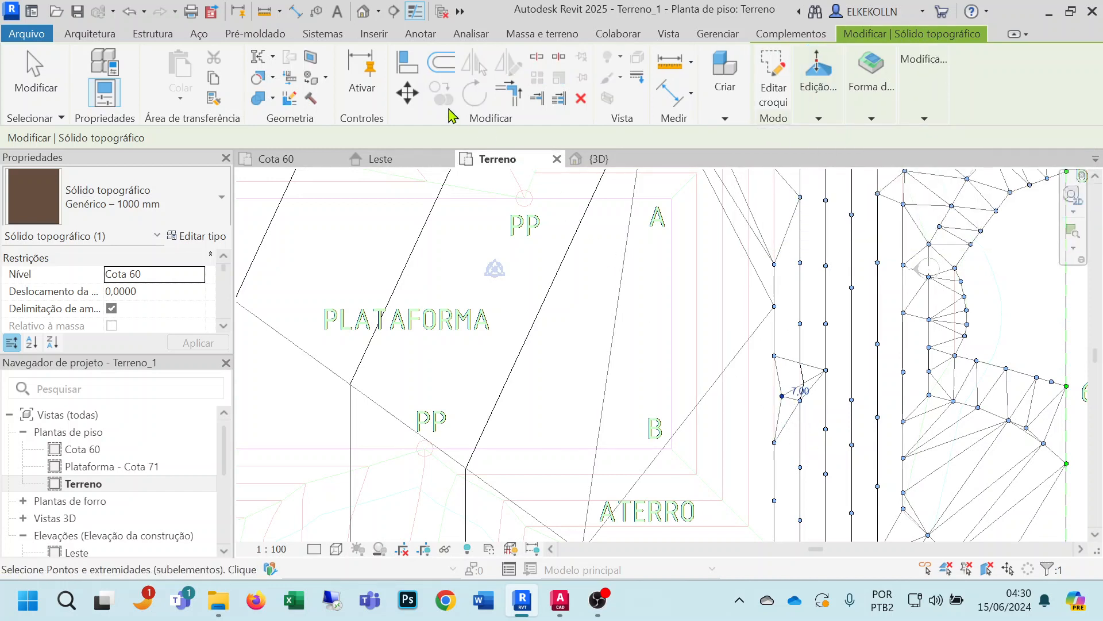
pyautogui.click(408, 92)
pyautogui.click(782, 396)
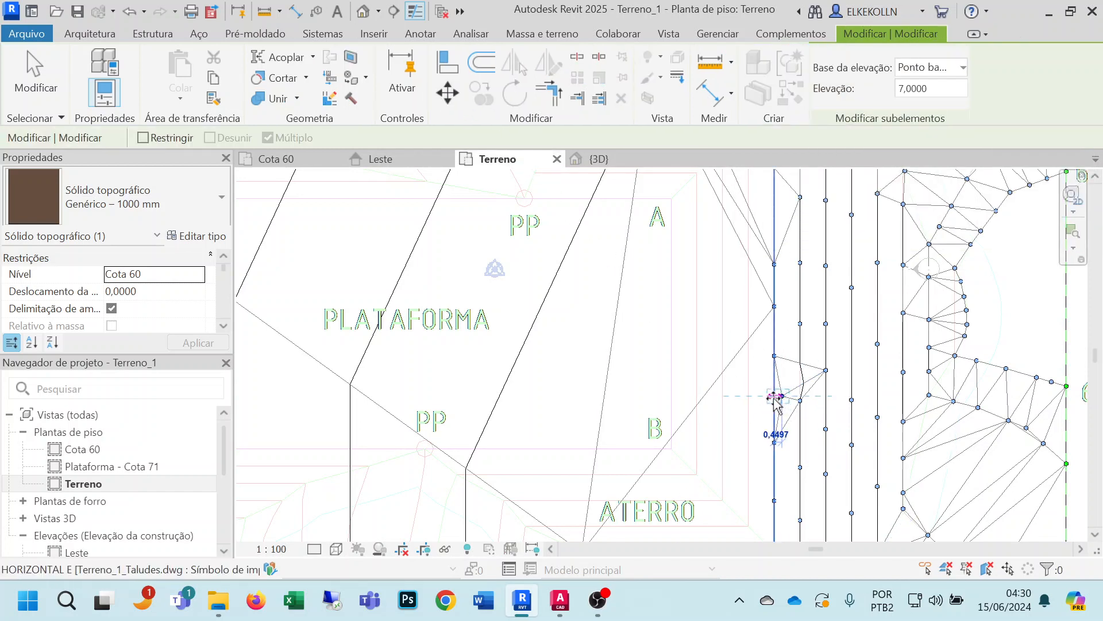
pyautogui.click(774, 397)
pyautogui.moveTo(829, 411); pyautogui.dragTo(847, 512, button='middle')
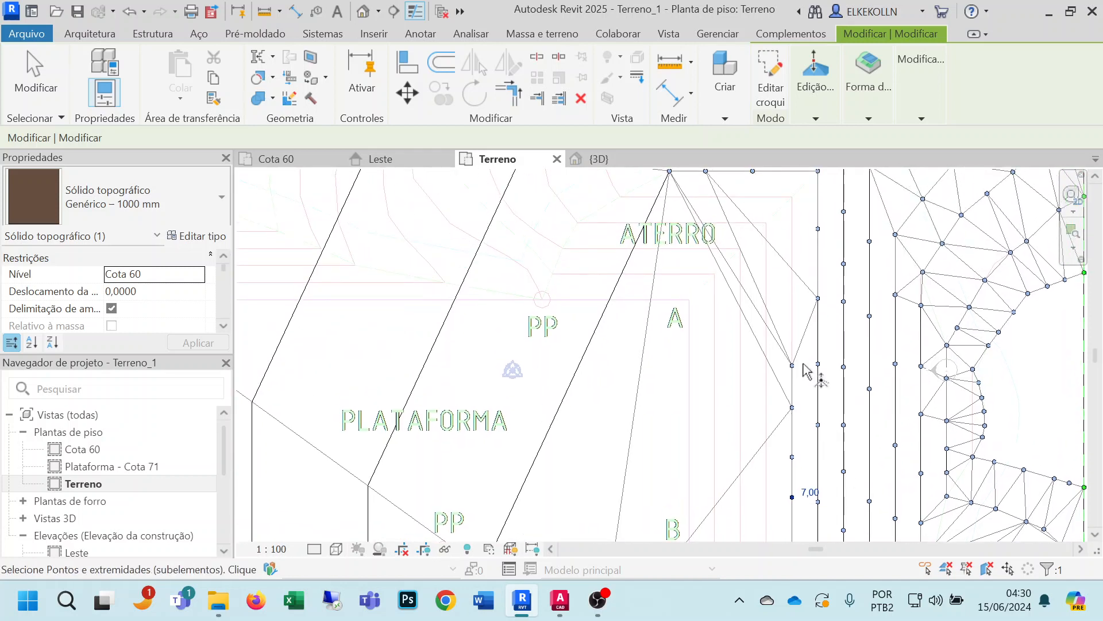
# Resume adding points at absolute elevation 7 along the rest of the vertical contour up to its northeast corner.
pyautogui.click(816, 118)
pyautogui.click(849, 144)
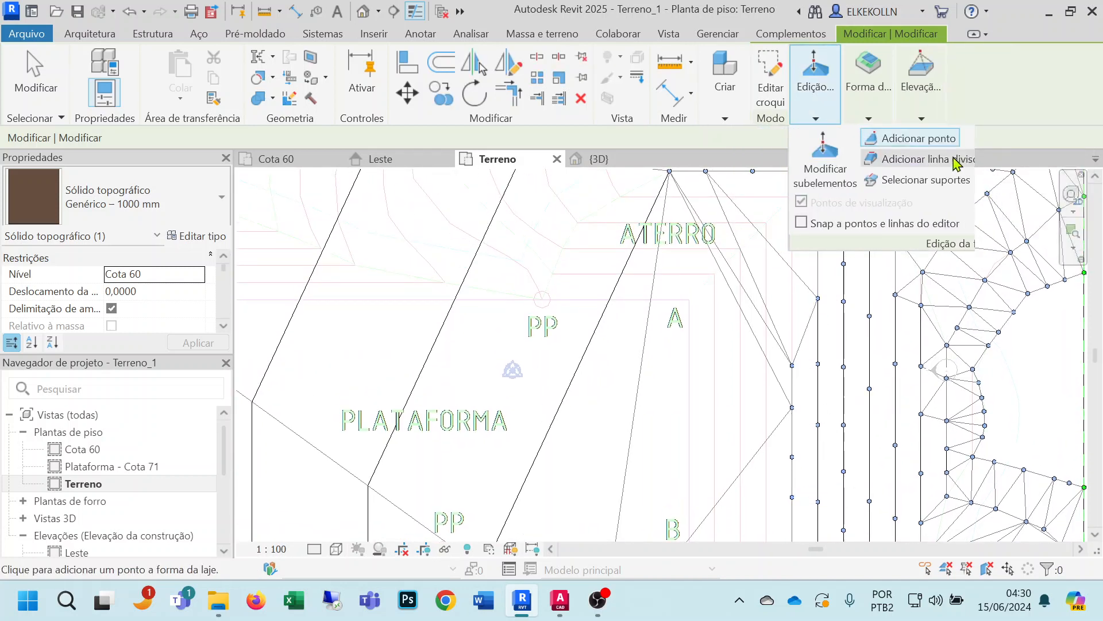
pyautogui.click(922, 119)
pyautogui.moveTo(1037, 163); pyautogui.dragTo(938, 169)
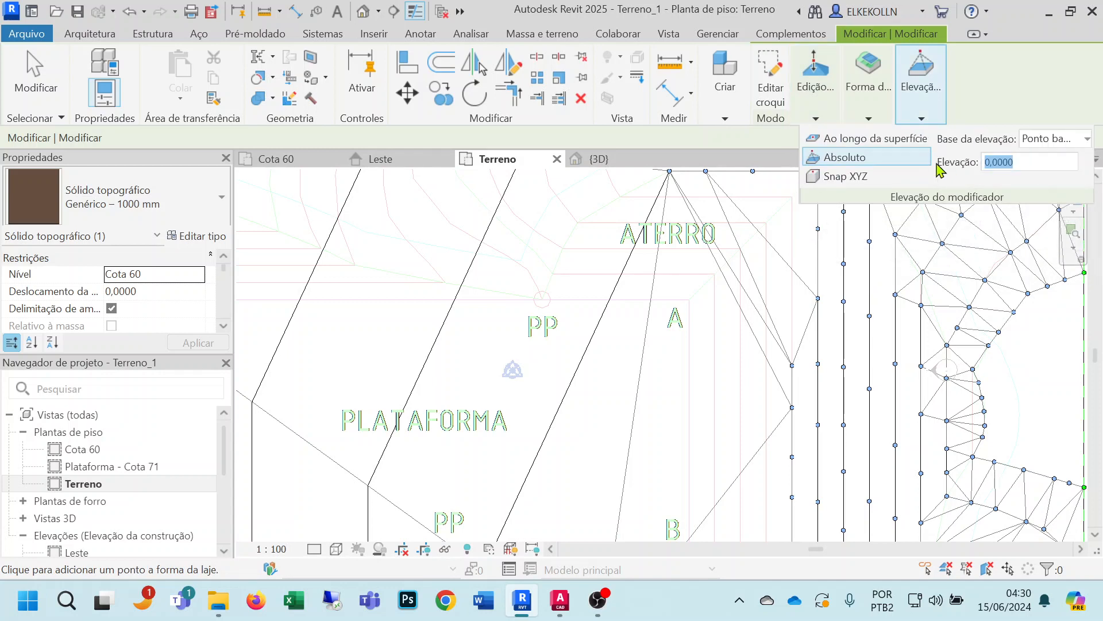
pyautogui.write('7')
pyautogui.press('Return')
pyautogui.click(791, 319)
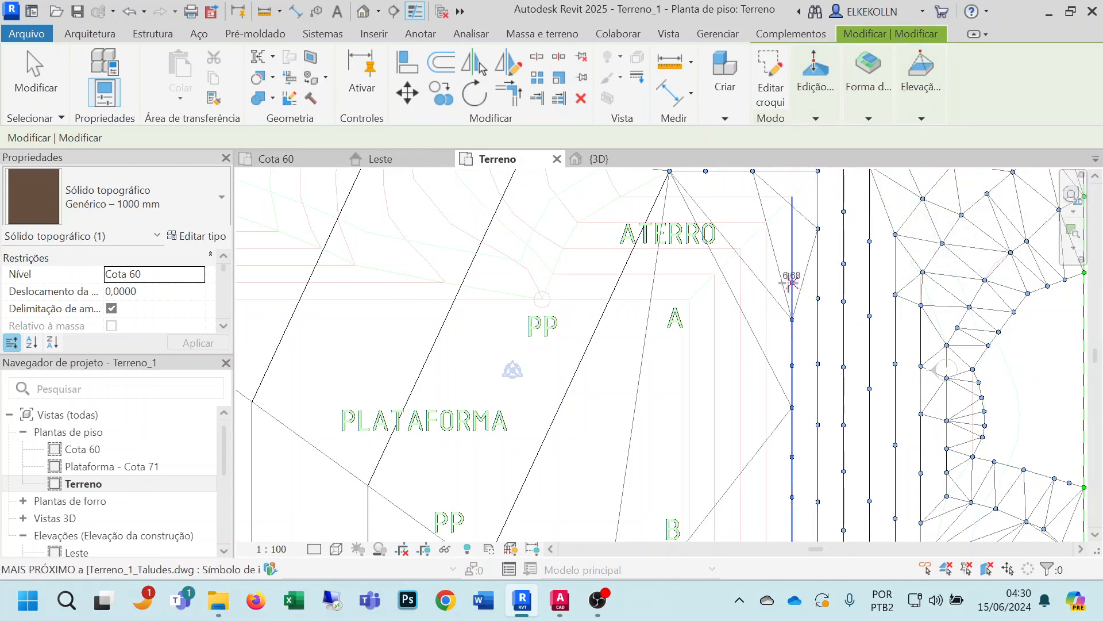
pyautogui.click(792, 241)
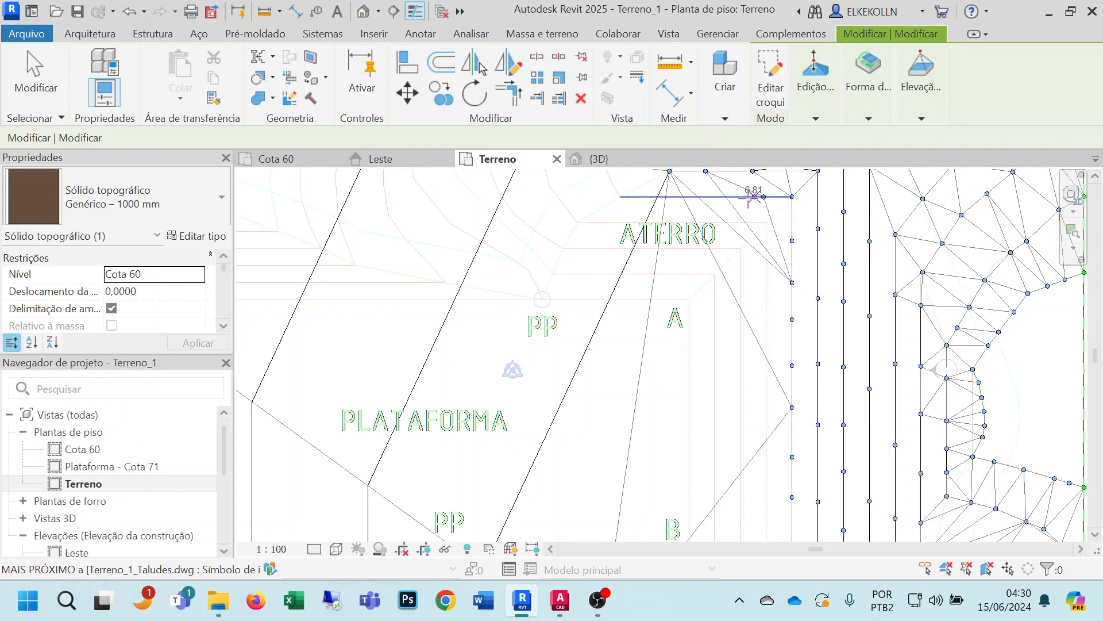
# Add elevation 7 points westward along the horizontal contour above the upper ATERRO label to its end.
pyautogui.click(728, 197)
pyautogui.click(683, 197)
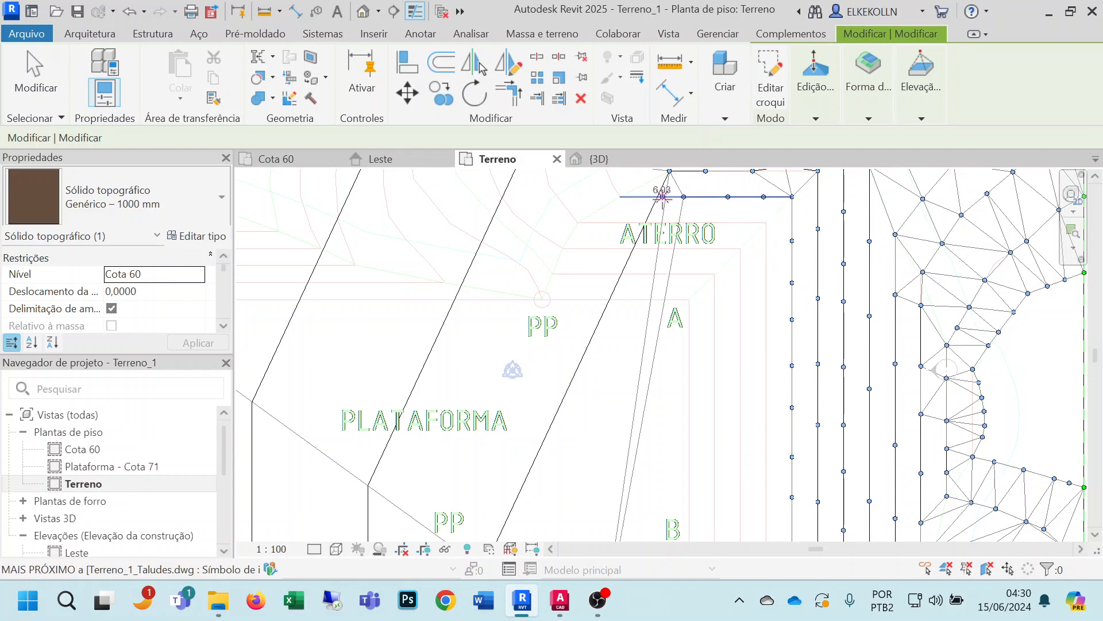
pyautogui.click(663, 197)
pyautogui.click(620, 196)
# Add elevation 7 points along the natural contour from the upper slope line's west end to the north boundary.
pyautogui.moveTo(608, 174); pyautogui.dragTo(667, 363, button='middle')
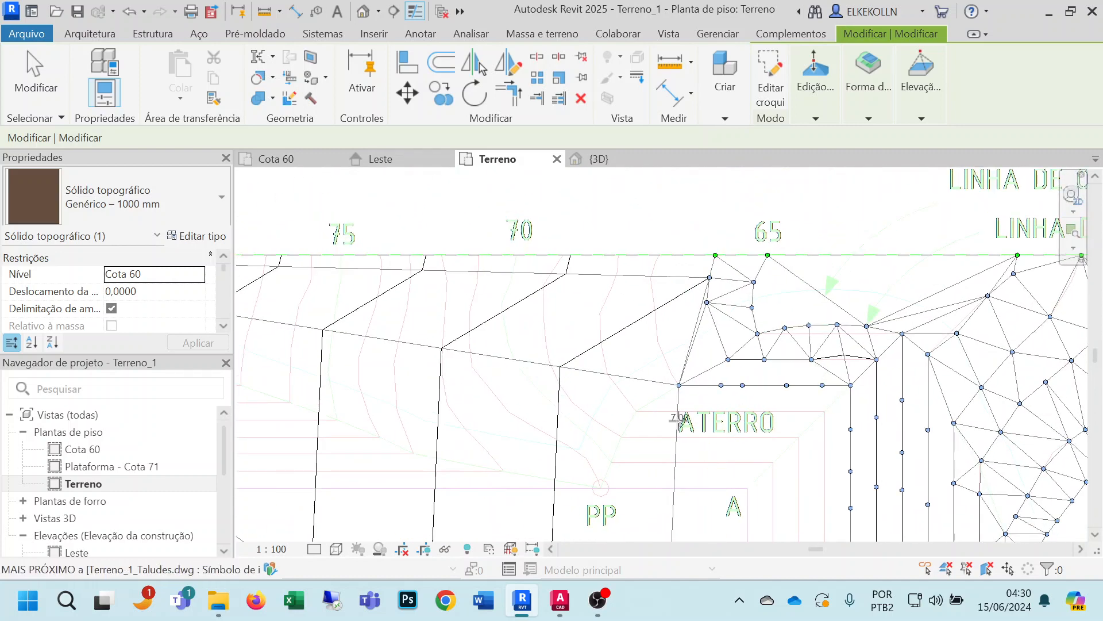
pyautogui.click(666, 364)
pyautogui.click(658, 341)
pyautogui.click(654, 306)
pyautogui.click(653, 292)
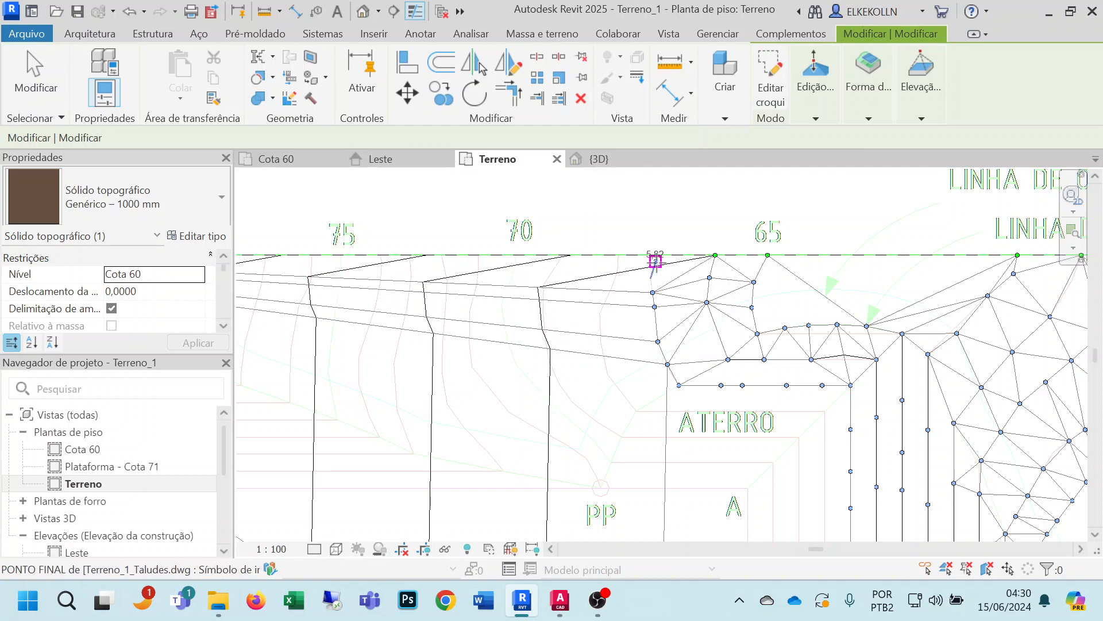
pyautogui.click(658, 255)
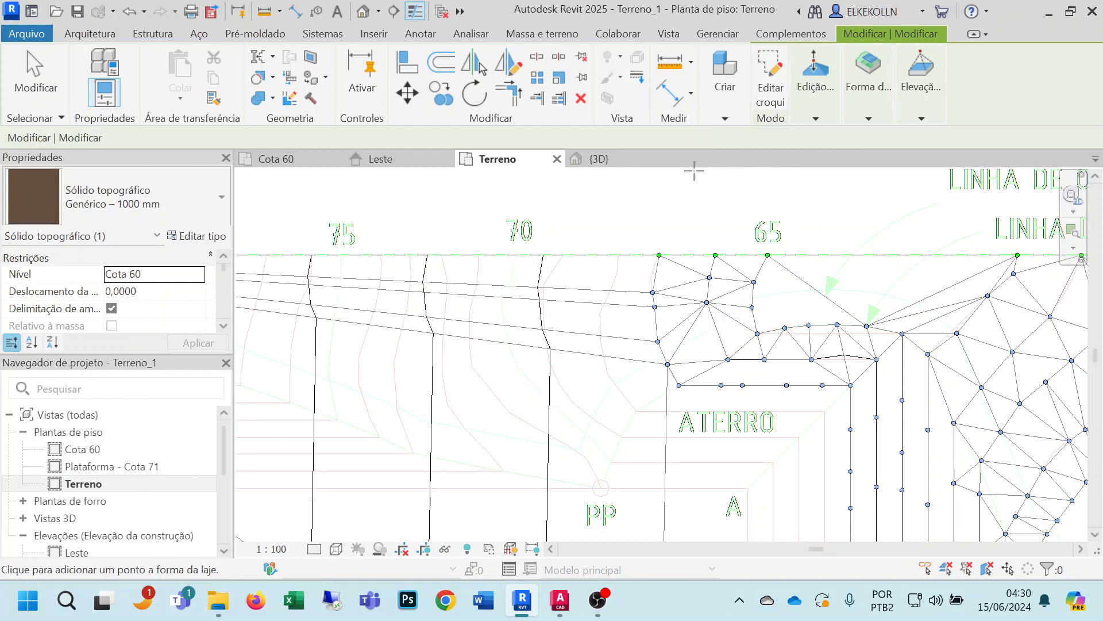
# Set the point elevation to 8 and add points along its contour from the north boundary down to the upper ATERRO slope line.
pyautogui.click(923, 119)
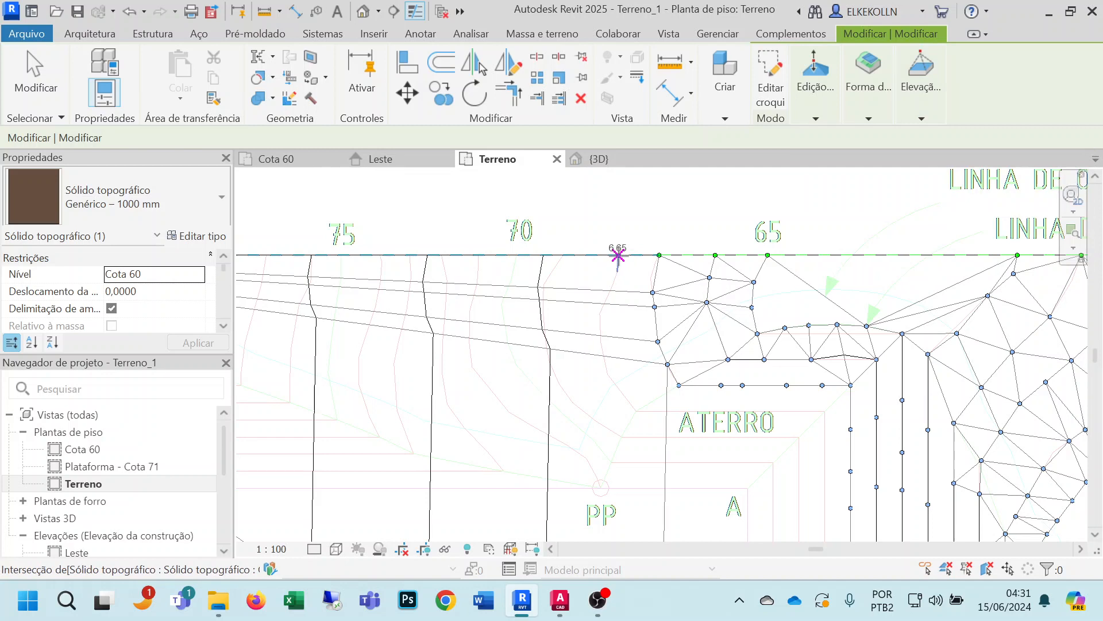
pyautogui.scroll(2, 619, 255)
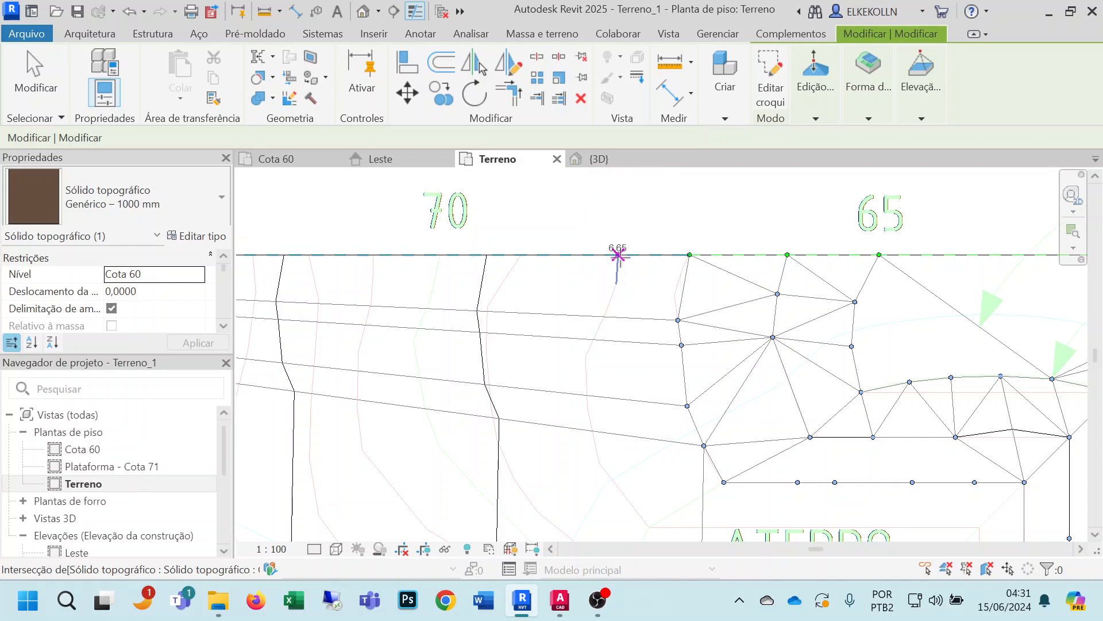
pyautogui.click(619, 254)
pyautogui.click(616, 283)
pyautogui.click(600, 322)
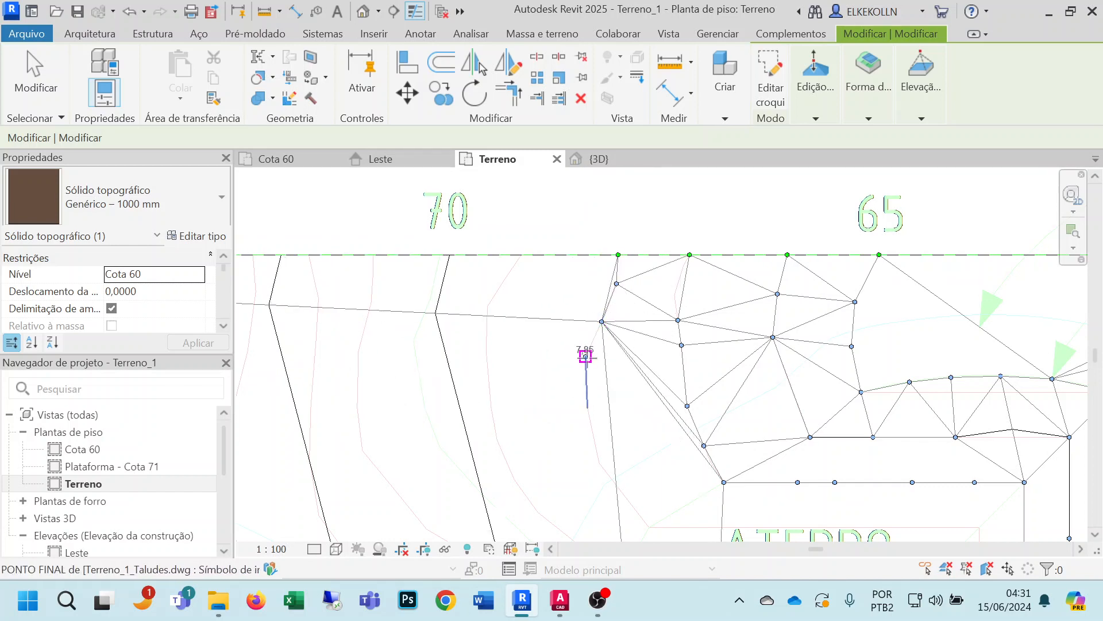
pyautogui.click(585, 357)
pyautogui.click(587, 407)
pyautogui.click(922, 119)
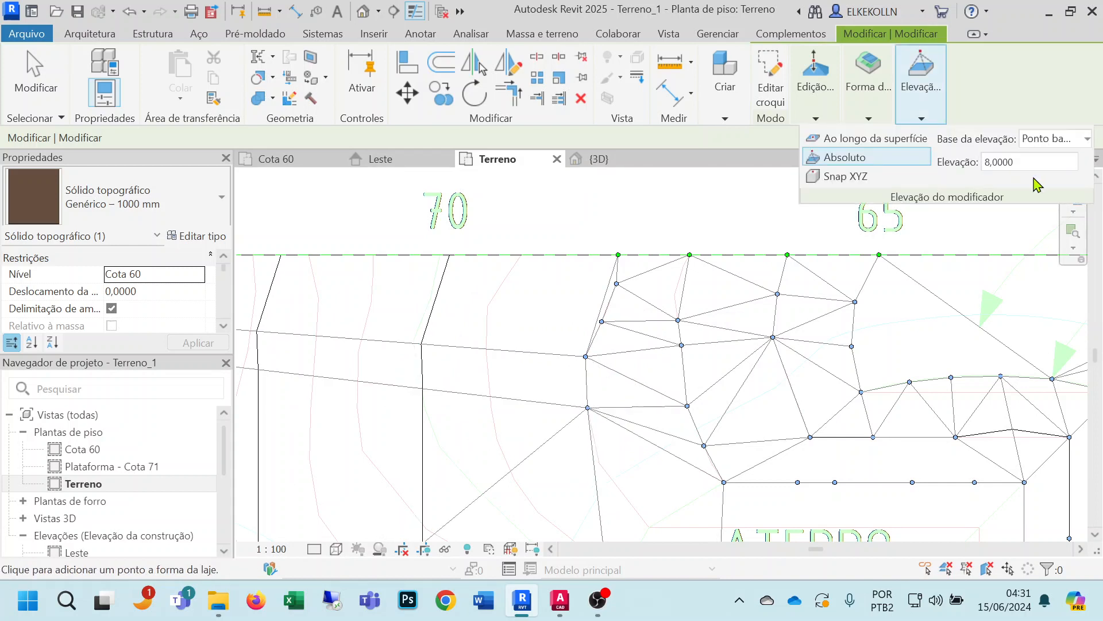
pyautogui.click(599, 463)
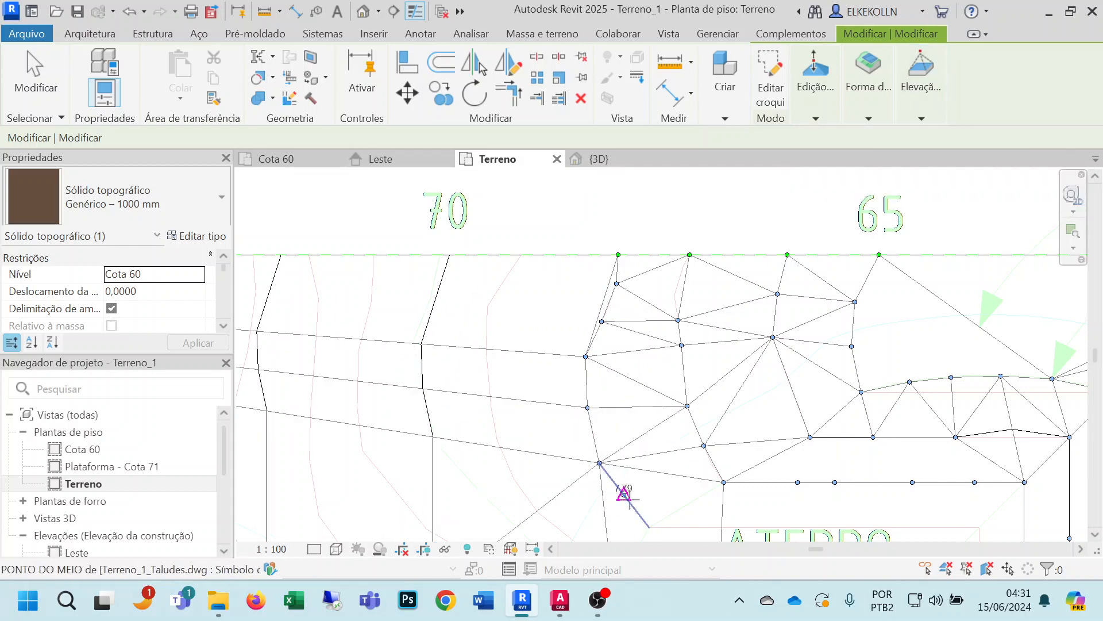
pyautogui.click(629, 501)
# Add elevation 8 points along the horizontal slope line at the upper ATERRO label, ending at its northeast corner.
pyautogui.moveTo(649, 526); pyautogui.dragTo(661, 303, button='middle')
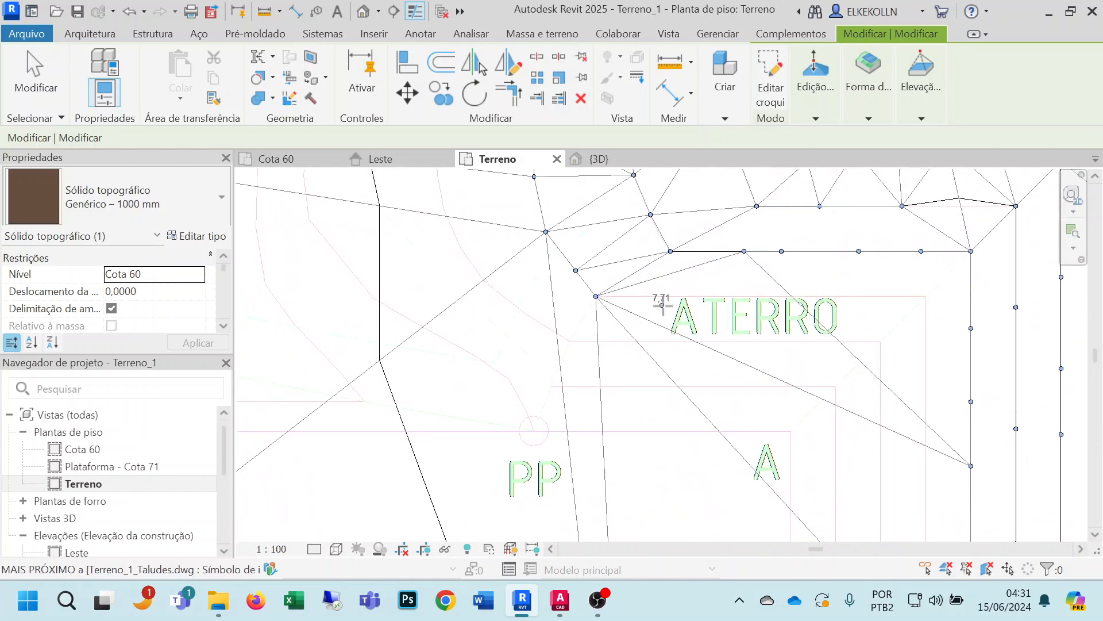
pyautogui.click(761, 296)
pyautogui.click(828, 296)
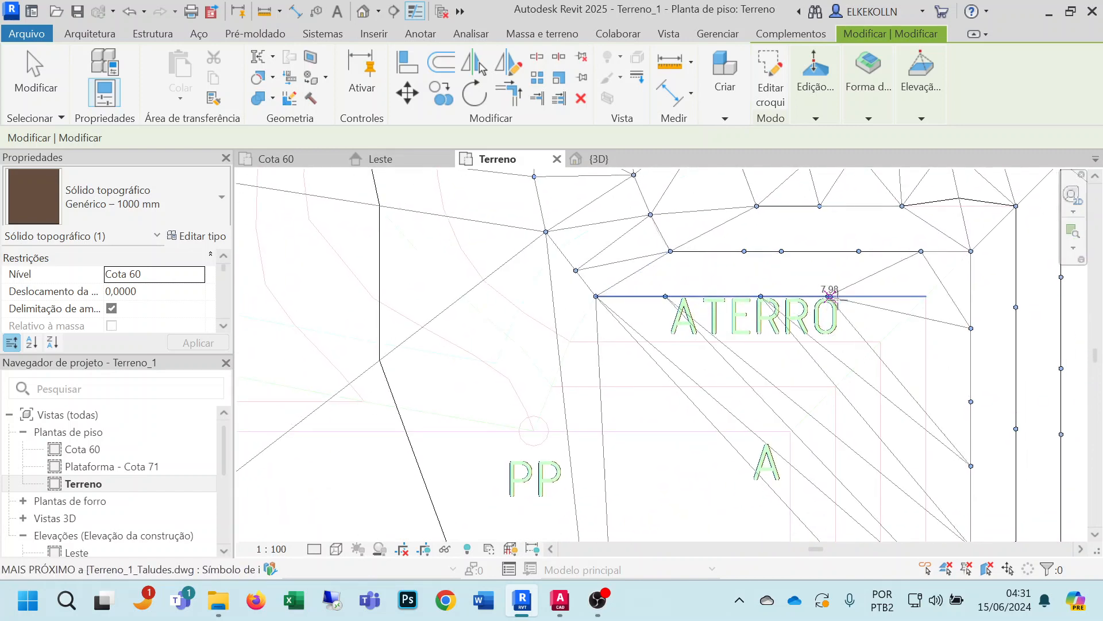
pyautogui.click(925, 296)
# Add elevation 8 points southward along the vertical slope line east of the platform, from the northeast corner past label A.
pyautogui.click(925, 362)
pyautogui.click(926, 432)
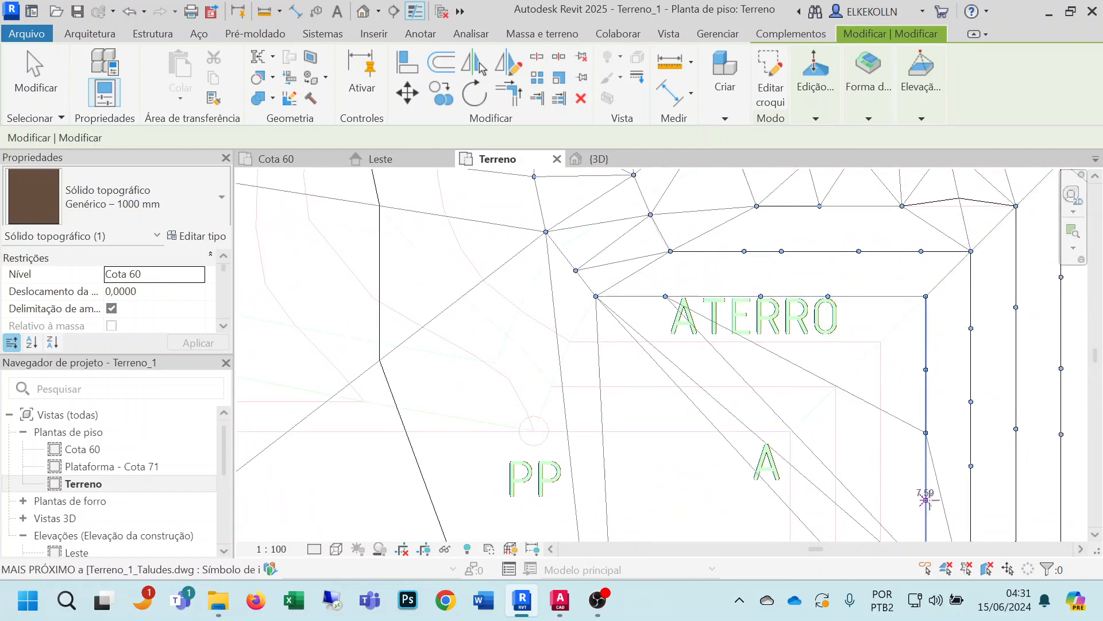
pyautogui.moveTo(926, 494); pyautogui.dragTo(865, 262, button='middle')
pyautogui.click(857, 251)
pyautogui.click(857, 321)
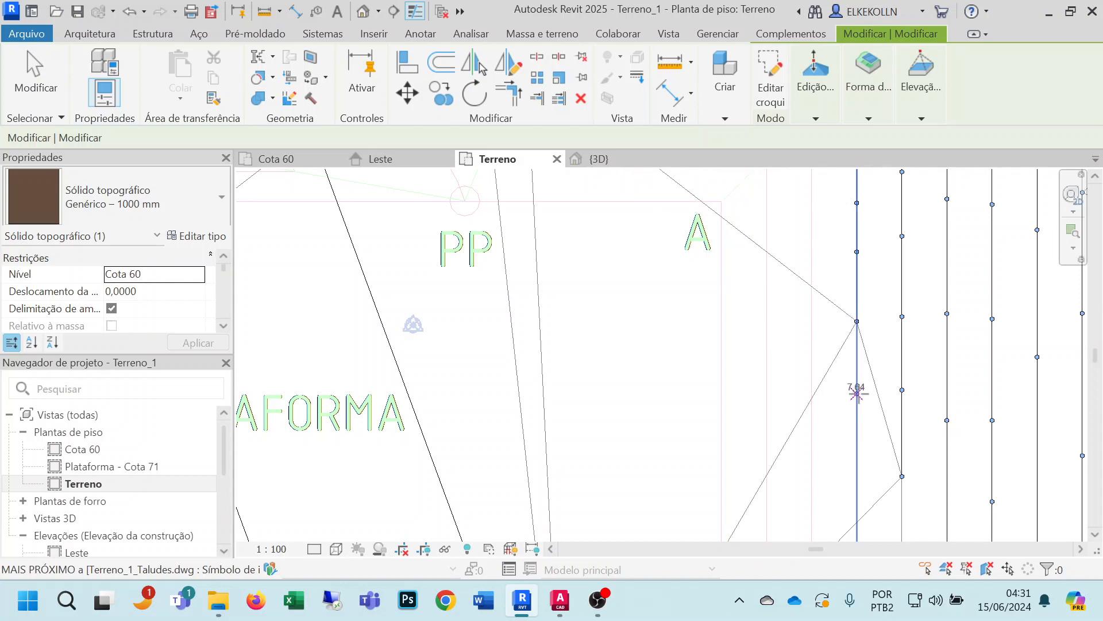
pyautogui.click(857, 394)
pyautogui.click(857, 455)
# Continue the elevation 8 points down the vertical slope line past label B to its southeast corner.
pyautogui.moveTo(892, 474); pyautogui.dragTo(930, 236, button='middle')
pyautogui.click(897, 278)
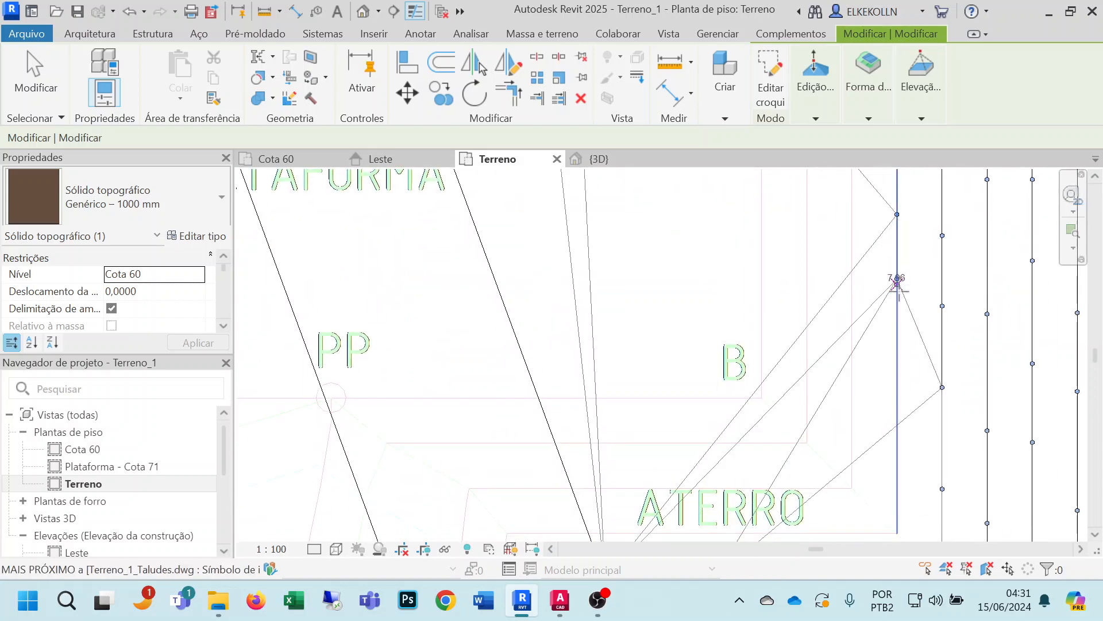
pyautogui.click(896, 356)
pyautogui.click(895, 418)
pyautogui.click(897, 466)
pyautogui.moveTo(931, 380); pyautogui.dragTo(975, 196, button='middle')
pyautogui.click(943, 347)
# Add elevation 8 points westward along the horizontal slope line below the lower ATERRO label to its end.
pyautogui.click(885, 347)
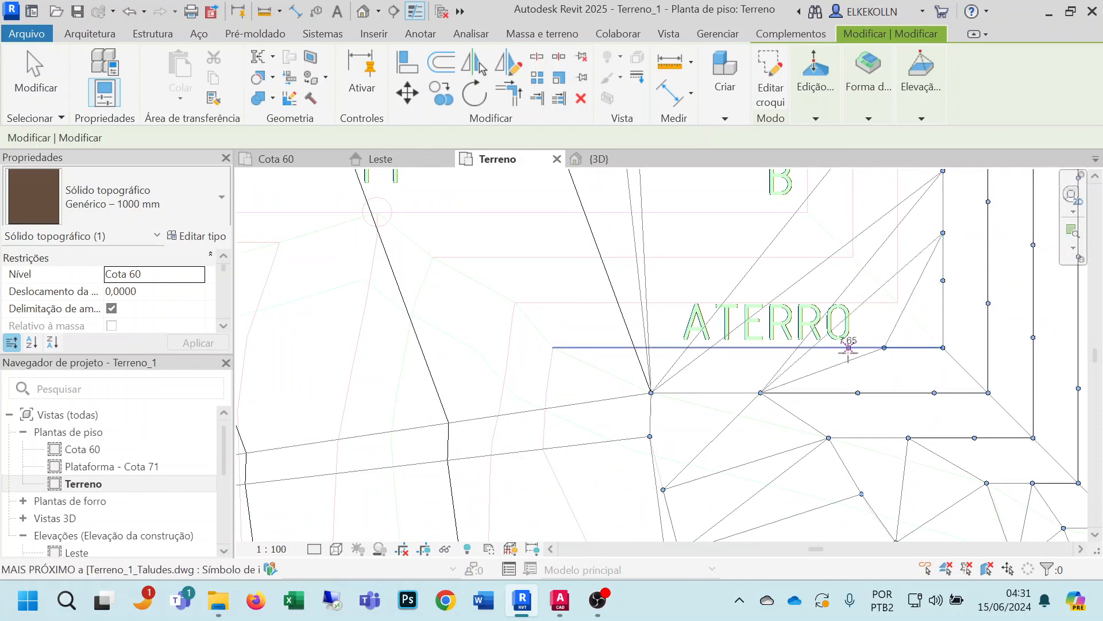
pyautogui.click(839, 348)
pyautogui.click(779, 348)
pyautogui.click(704, 347)
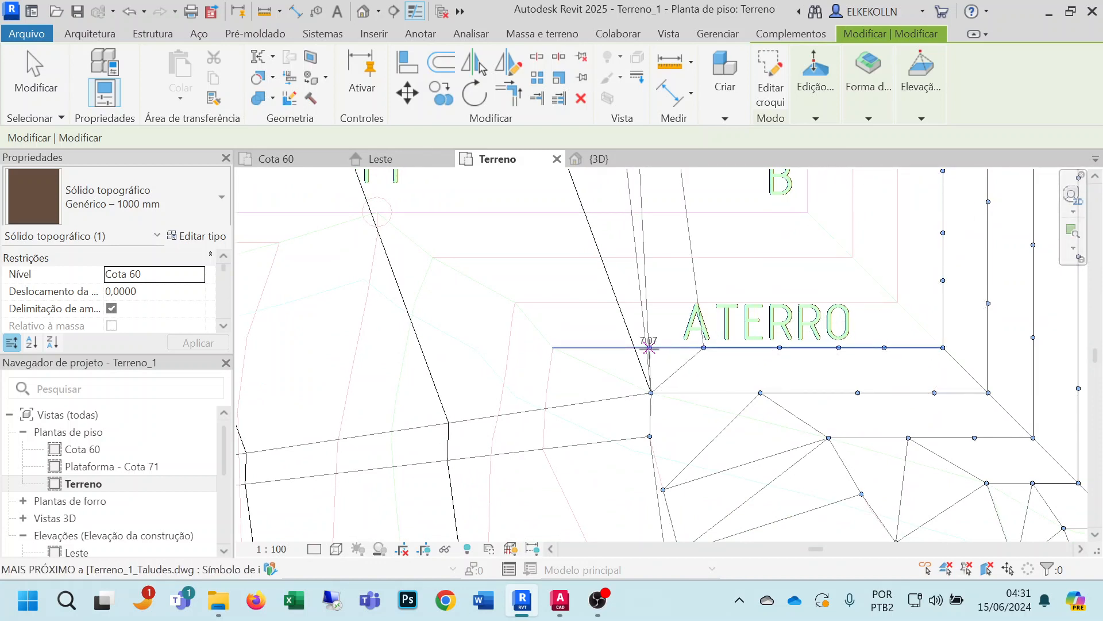
pyautogui.click(649, 348)
pyautogui.click(589, 348)
pyautogui.click(552, 347)
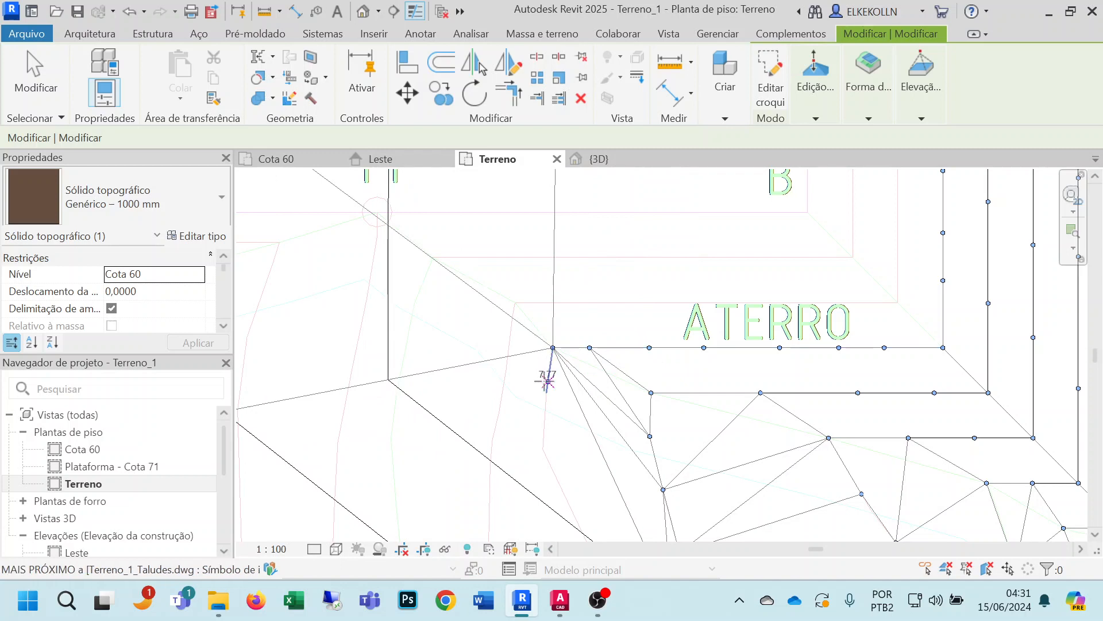
# Add elevation 8 points along the natural contour from the lower slope line's west end toward the south boundary.
pyautogui.click(548, 381)
pyautogui.click(544, 421)
pyautogui.click(543, 448)
pyautogui.click(566, 494)
pyautogui.moveTo(611, 461); pyautogui.dragTo(616, 230, button='middle')
pyautogui.click(587, 302)
pyautogui.click(600, 326)
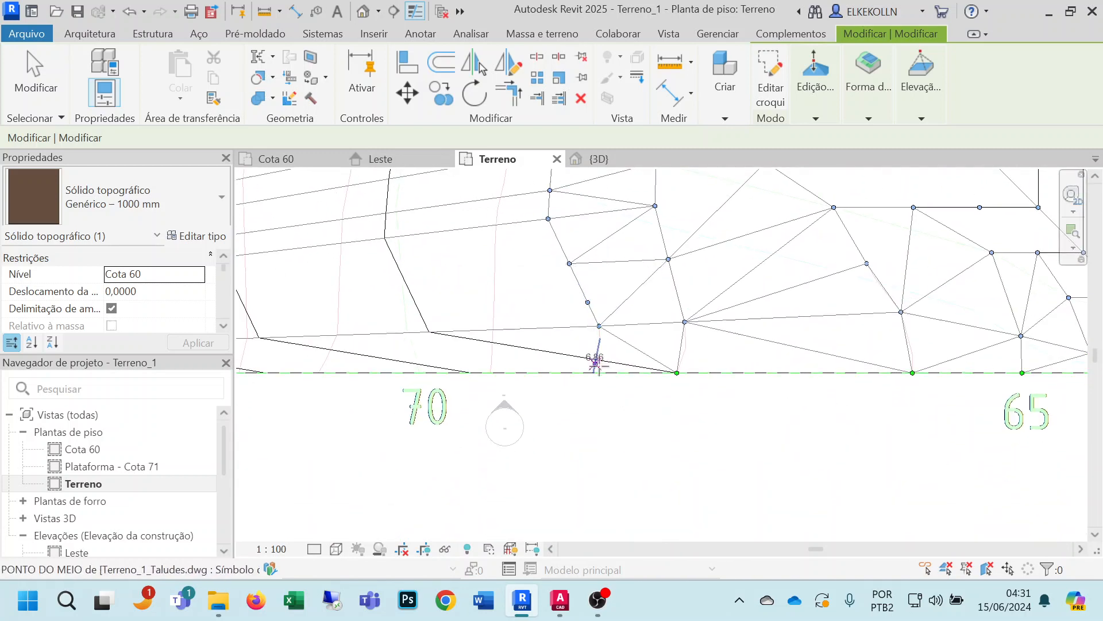
# Add elevation 9 points along the natural contour from the south boundary northward to the slope line above the lower ATERRO label.
pyautogui.scroll(-3, 649, 348)
pyautogui.moveTo(677, 323); pyautogui.dragTo(724, 456, button='middle')
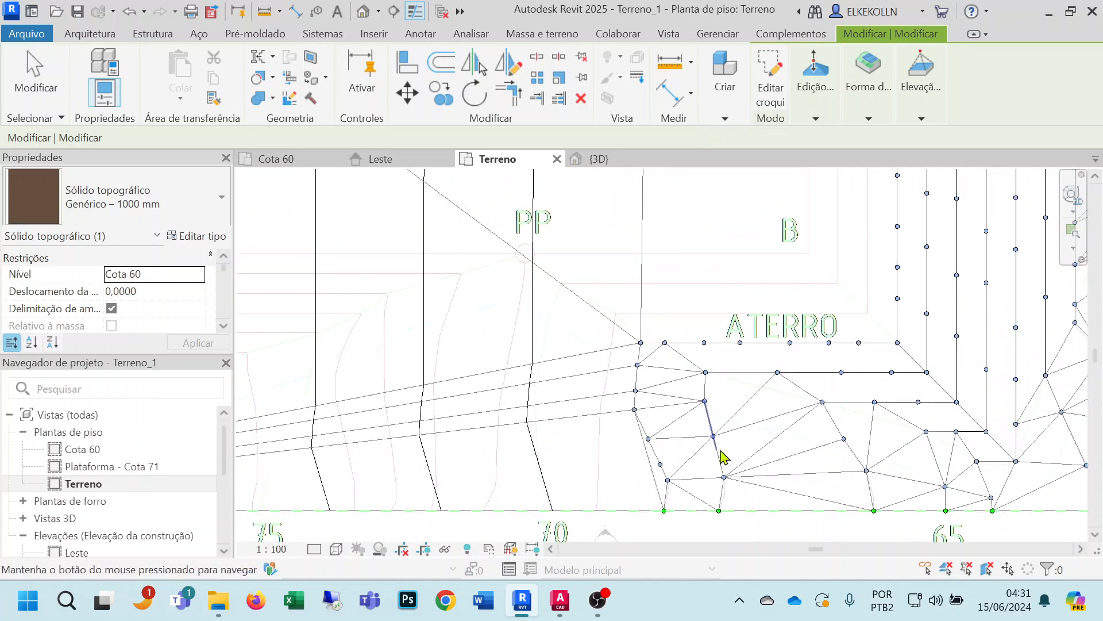
pyautogui.click(922, 118)
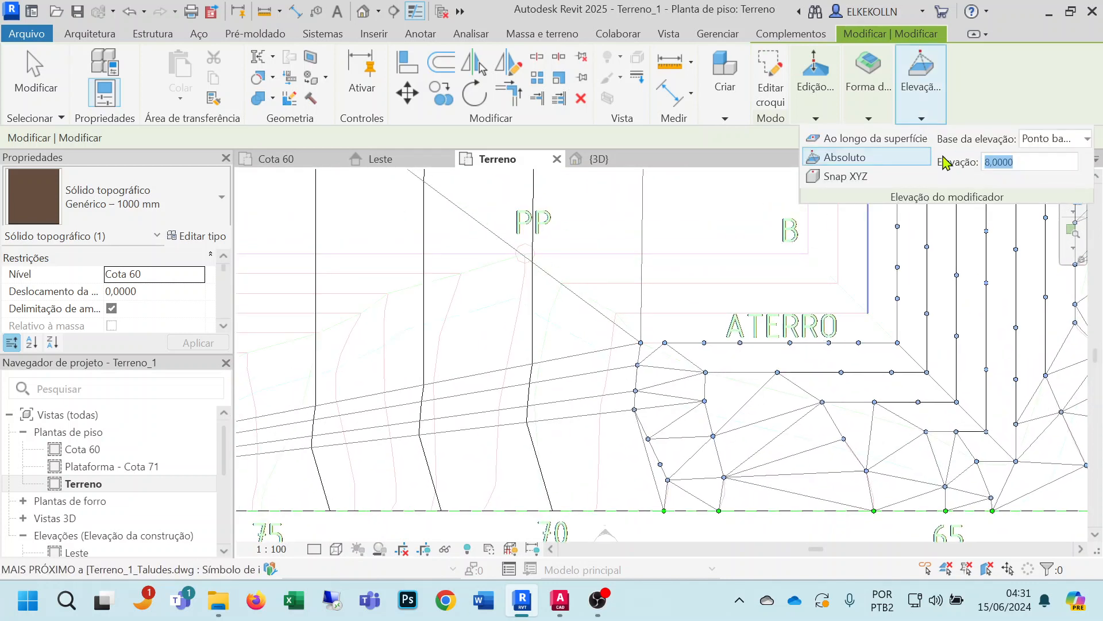
pyautogui.write('9')
pyautogui.click(597, 510)
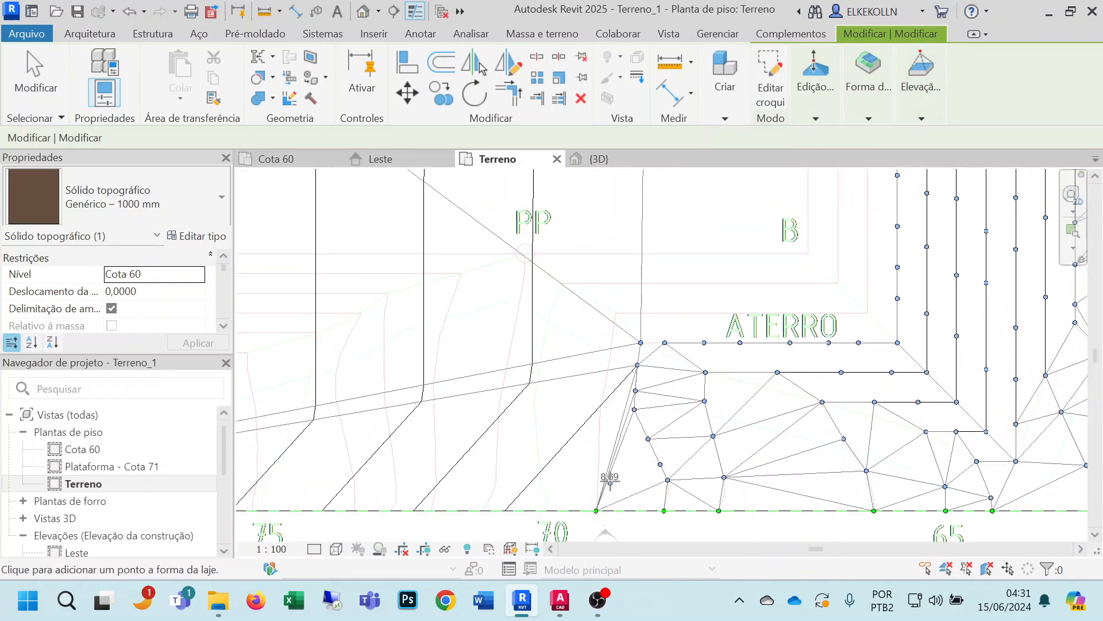
pyautogui.click(598, 468)
pyautogui.click(600, 435)
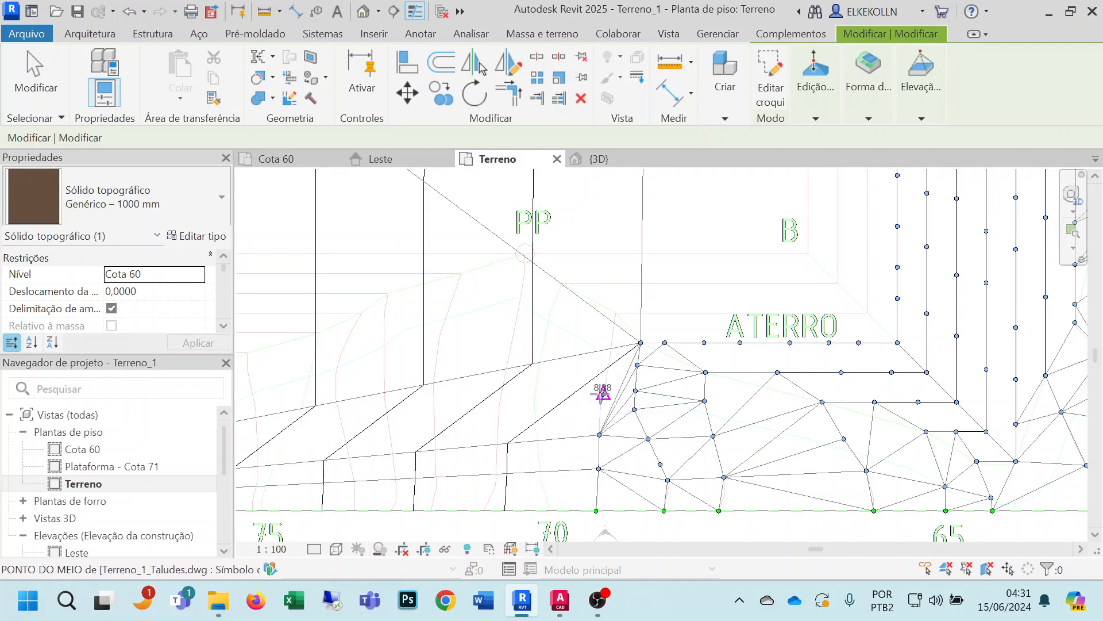
pyautogui.click(604, 395)
pyautogui.click(611, 357)
pyautogui.click(614, 332)
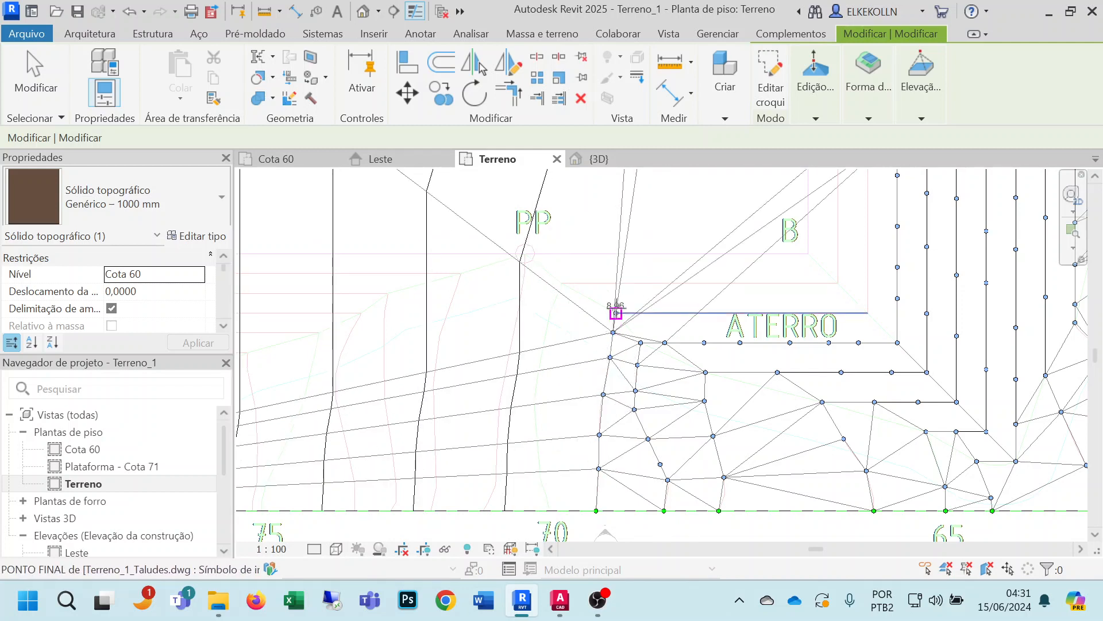
# Add elevation 9 points eastward along the horizontal slope line above the lower ATERRO label to its southeast corner.
pyautogui.click(615, 312)
pyautogui.click(652, 313)
pyautogui.click(691, 313)
pyautogui.click(742, 312)
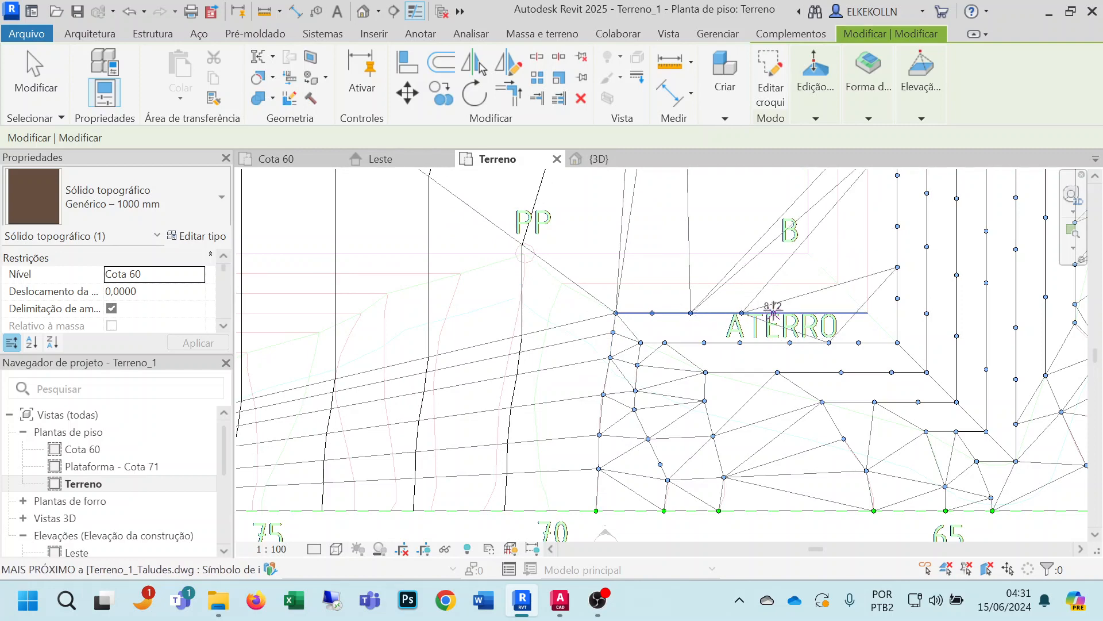
pyautogui.click(822, 312)
pyautogui.click(868, 313)
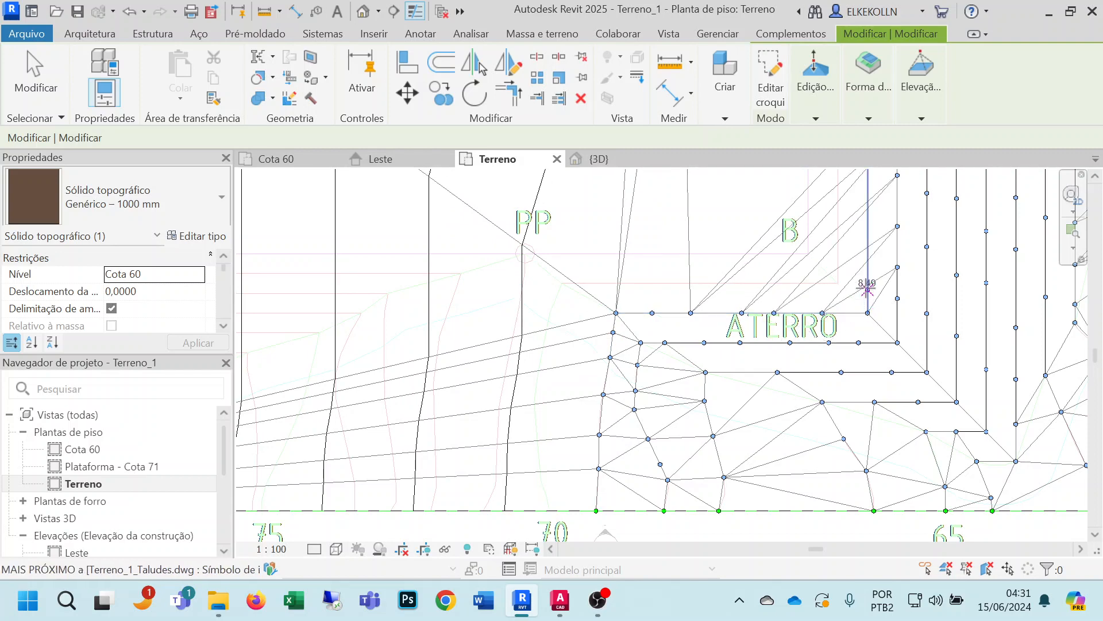
# Add elevation 9 points northward up the vertical slope line east of the platform to its northeast corner.
pyautogui.click(867, 204)
pyautogui.moveTo(890, 283); pyautogui.dragTo(893, 507, button='middle')
pyautogui.click(871, 392)
pyautogui.click(872, 346)
pyautogui.click(872, 304)
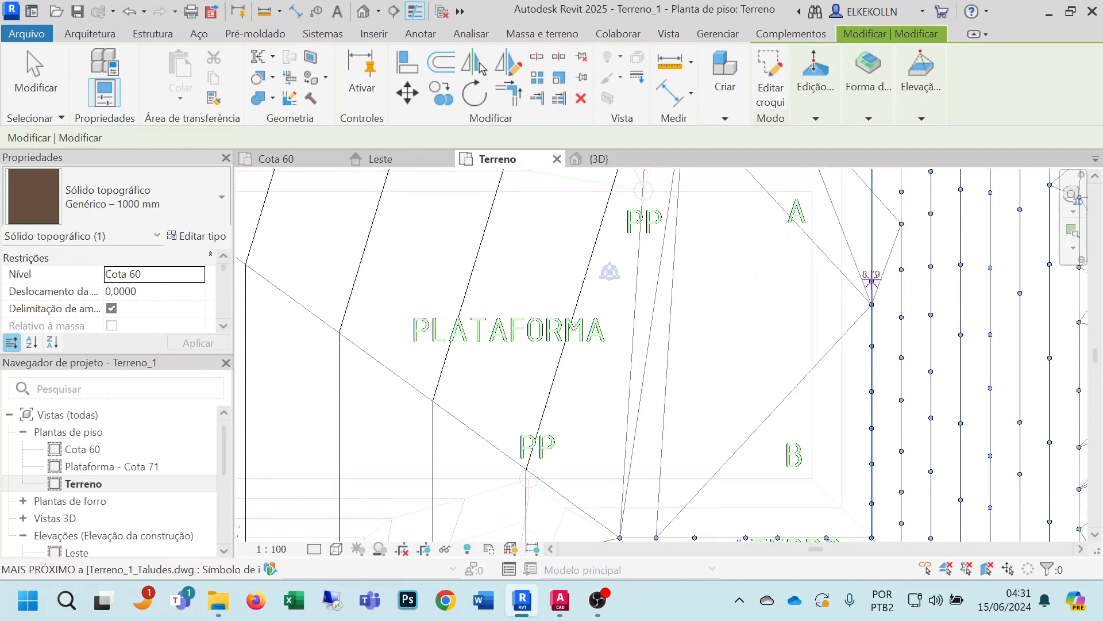
pyautogui.click(872, 226)
pyautogui.moveTo(871, 227); pyautogui.dragTo(919, 393, button='middle')
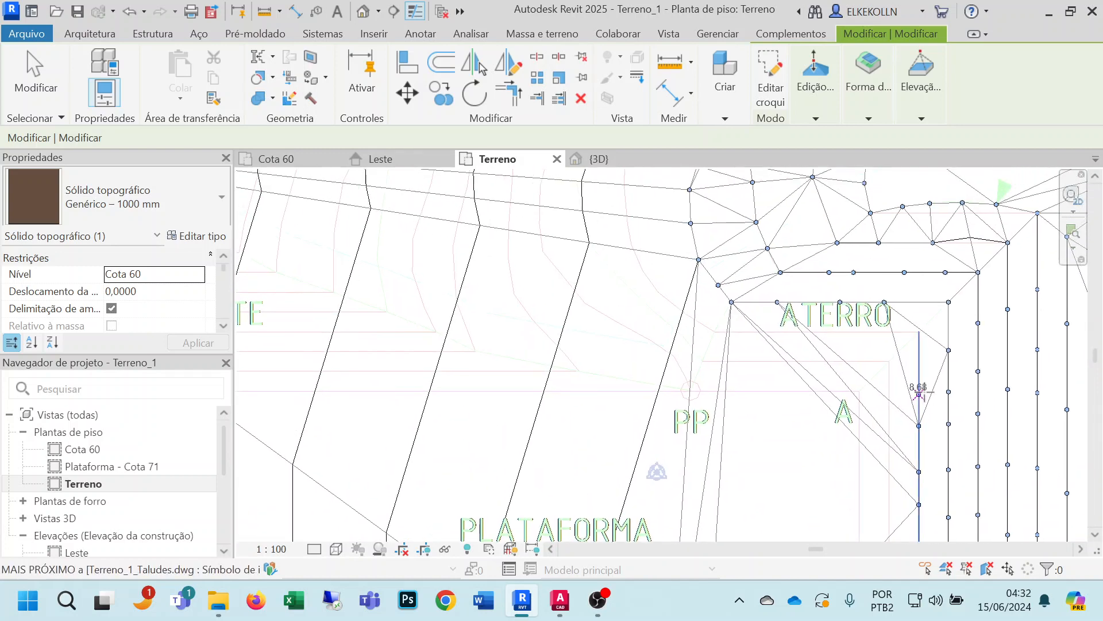
pyautogui.click(918, 331)
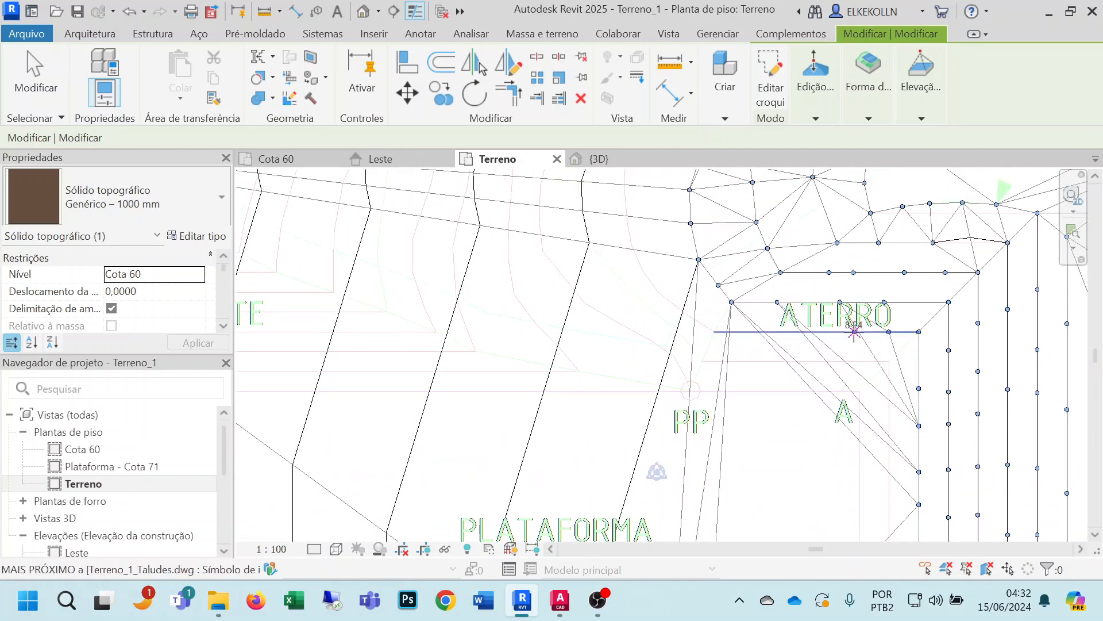
# Add elevation 9 points westward along the horizontal slope line below the upper ATERRO label to its west end.
pyautogui.click(817, 332)
pyautogui.click(780, 331)
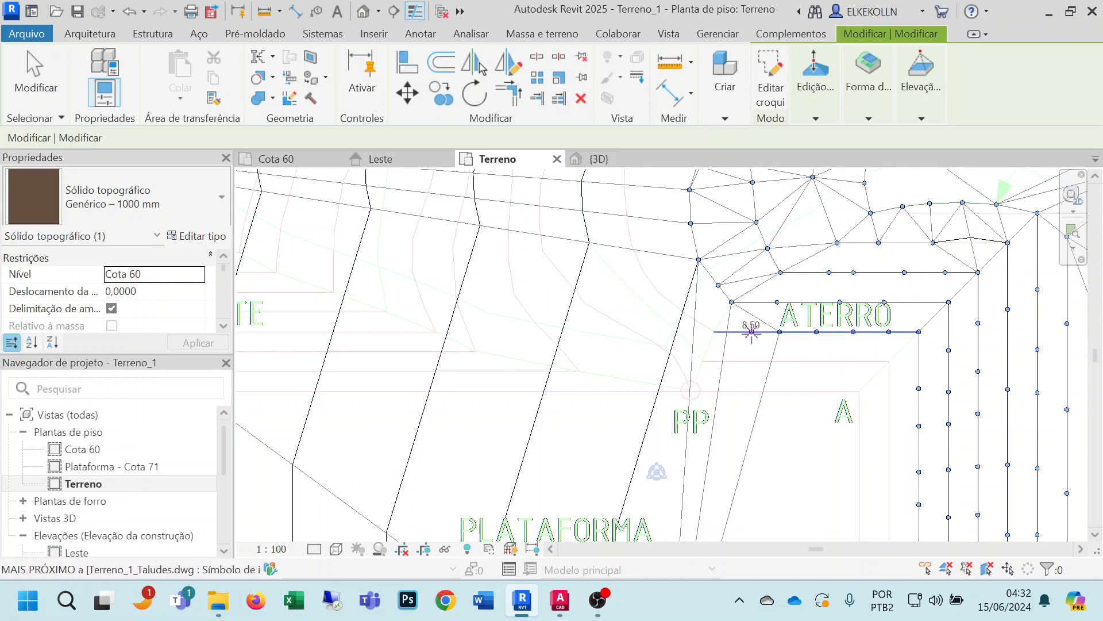
pyautogui.click(752, 331)
pyautogui.click(714, 332)
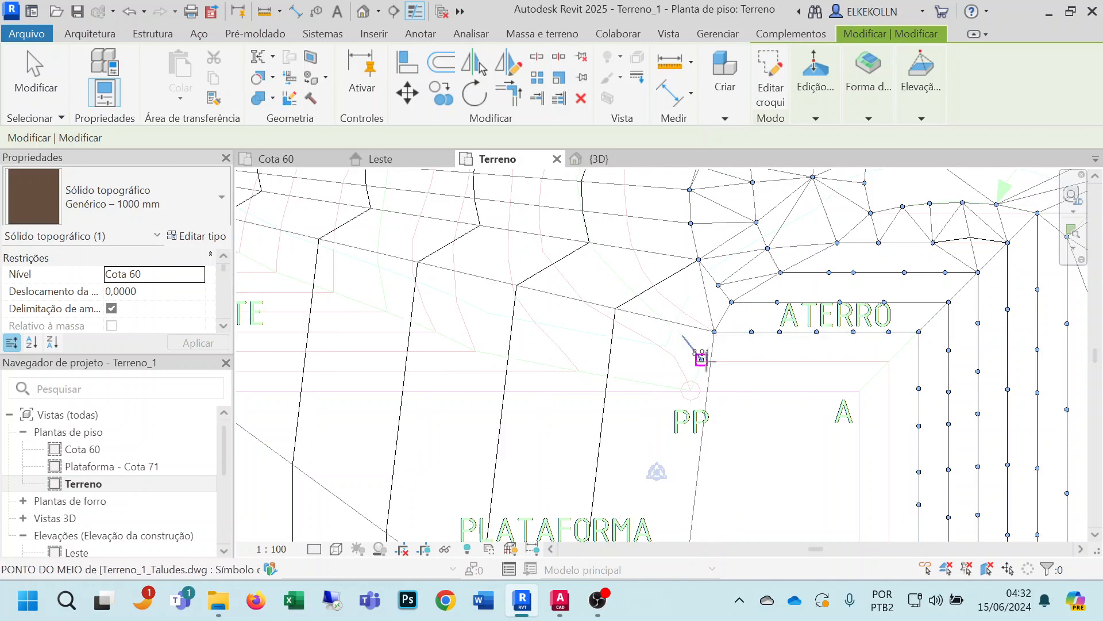
# Add elevation 10 points eastward along the slope line just north of the platform, from its west end to the northeast corner.
pyautogui.click(924, 120)
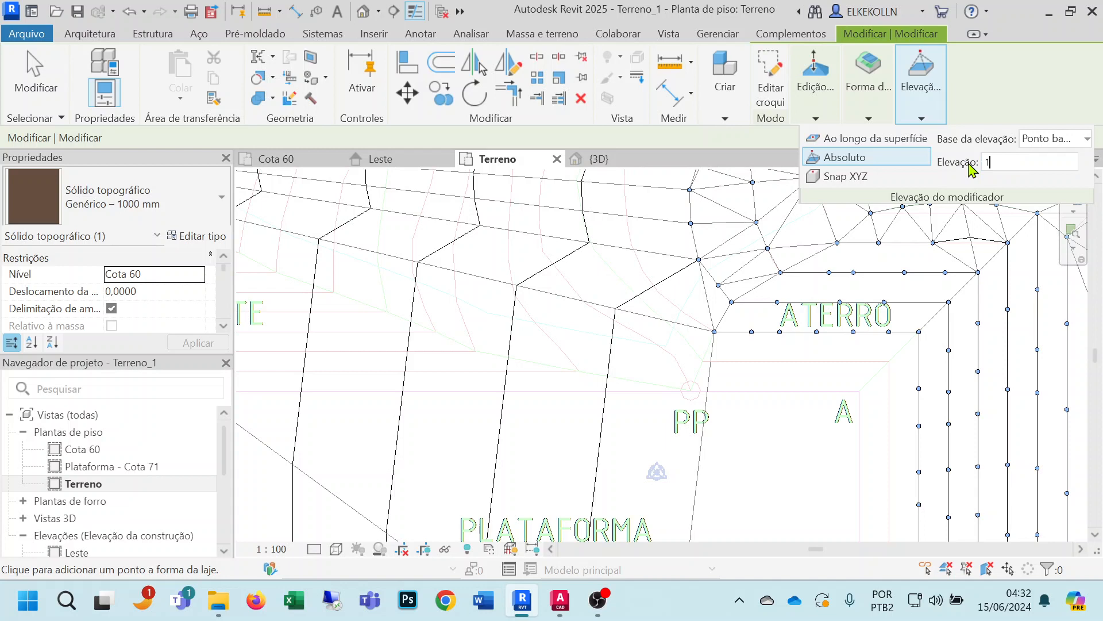
pyautogui.click(702, 361)
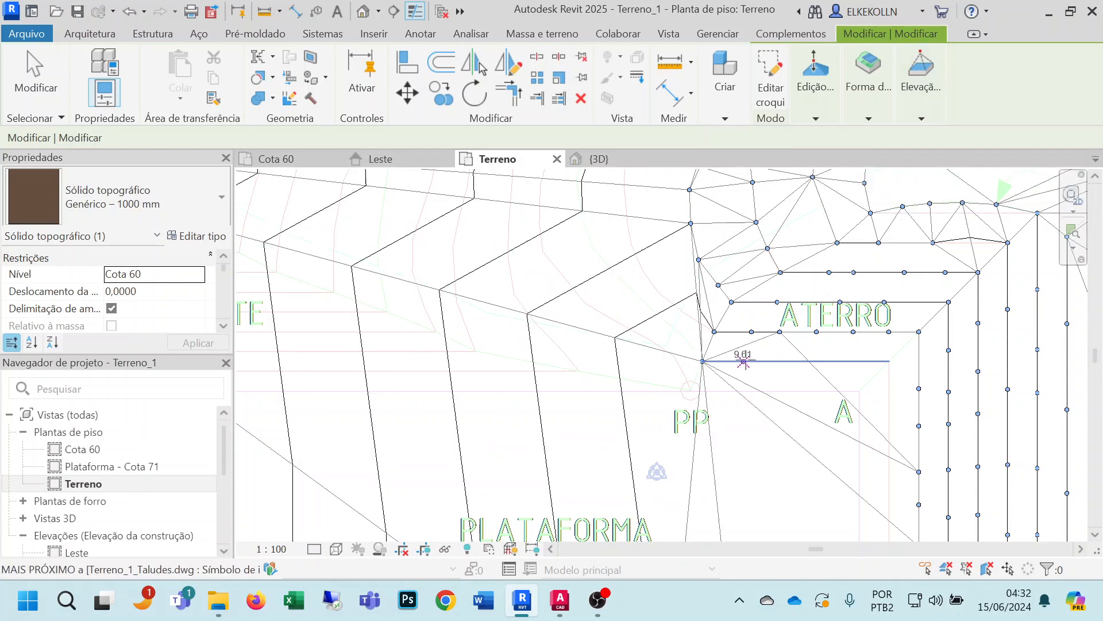
pyautogui.click(746, 361)
pyautogui.click(806, 361)
pyautogui.click(847, 361)
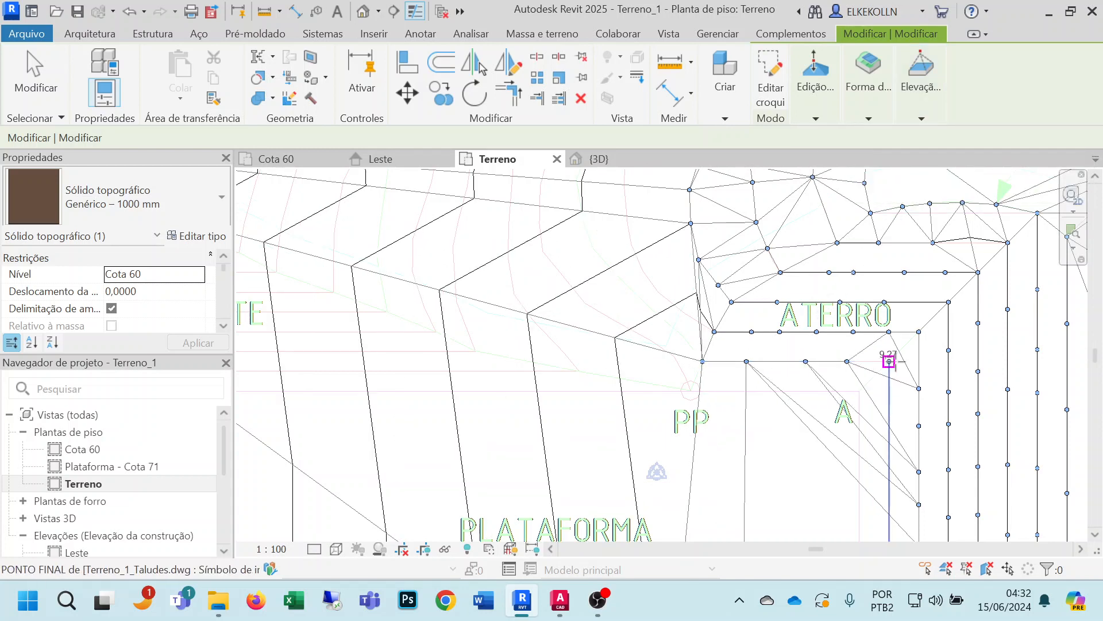
pyautogui.click(889, 361)
# Add elevation 10 points southward down the vertical slope line beside labels A and B to its southeast corner.
pyautogui.click(888, 459)
pyautogui.moveTo(888, 460); pyautogui.dragTo(889, 273, button='middle')
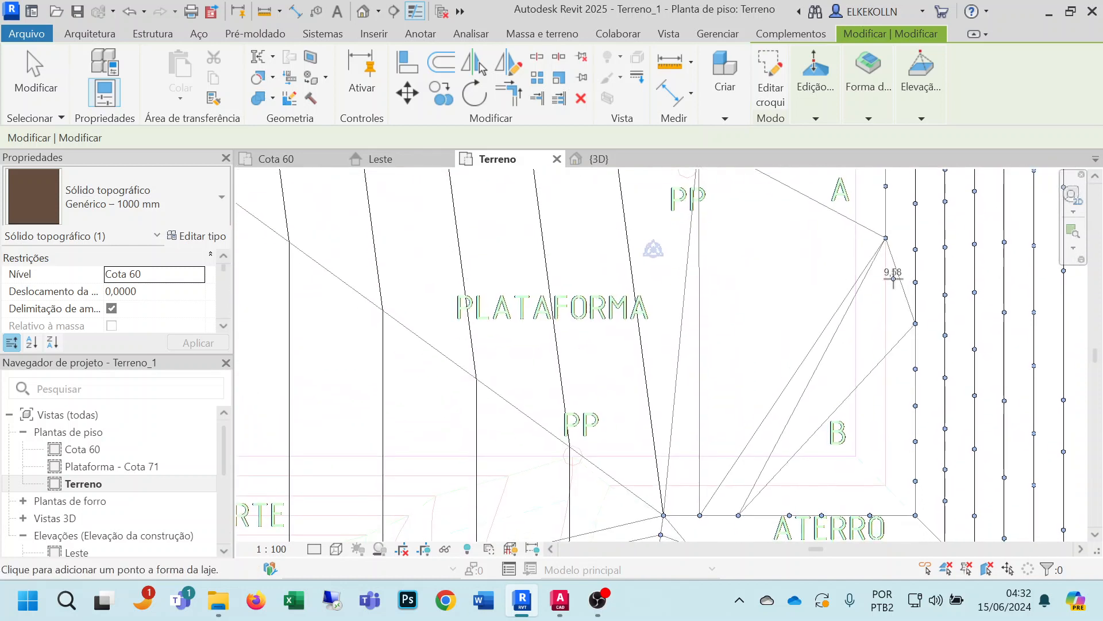
pyautogui.click(886, 281)
pyautogui.click(886, 359)
pyautogui.click(885, 410)
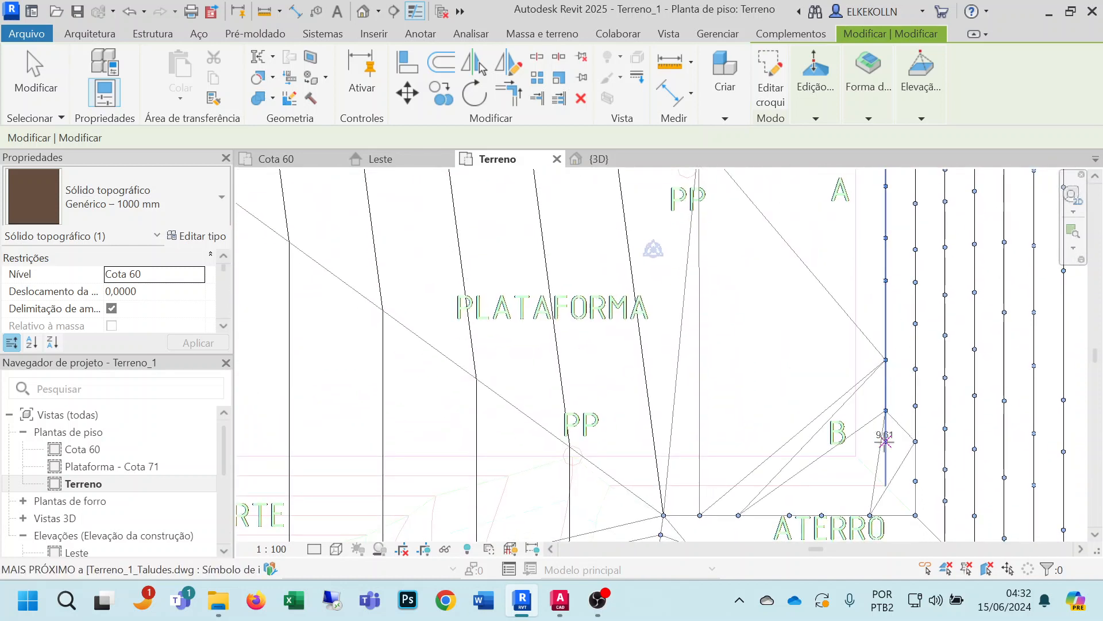
pyautogui.click(886, 485)
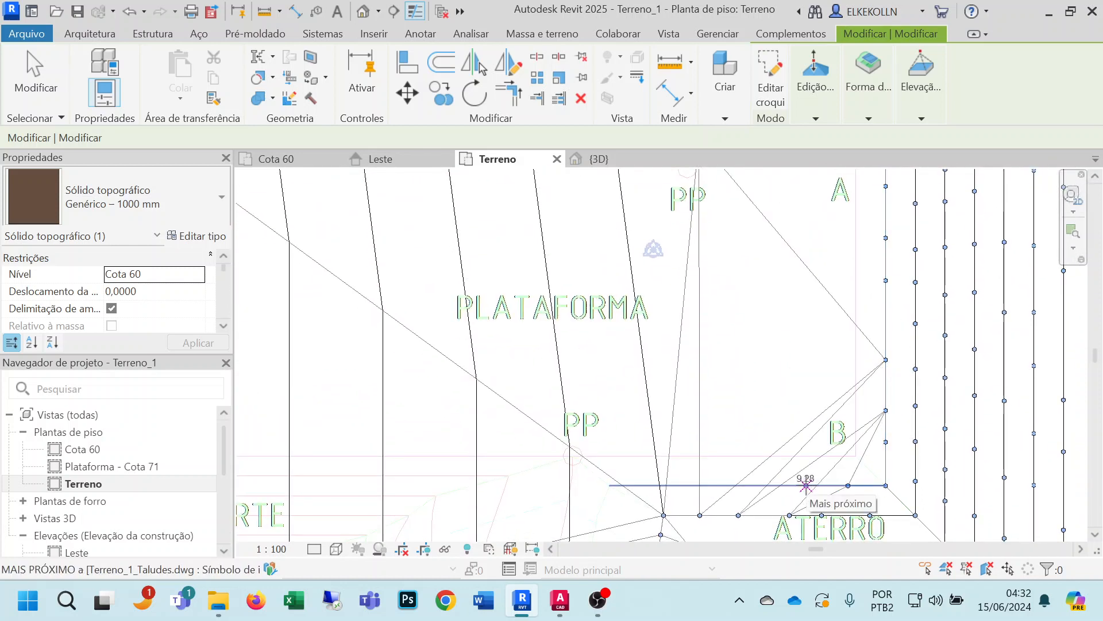
# Add elevation 10 points westward along the horizontal slope line just south of the platform to its west end.
pyautogui.click(806, 485)
pyautogui.click(760, 485)
pyautogui.click(707, 485)
pyautogui.click(656, 485)
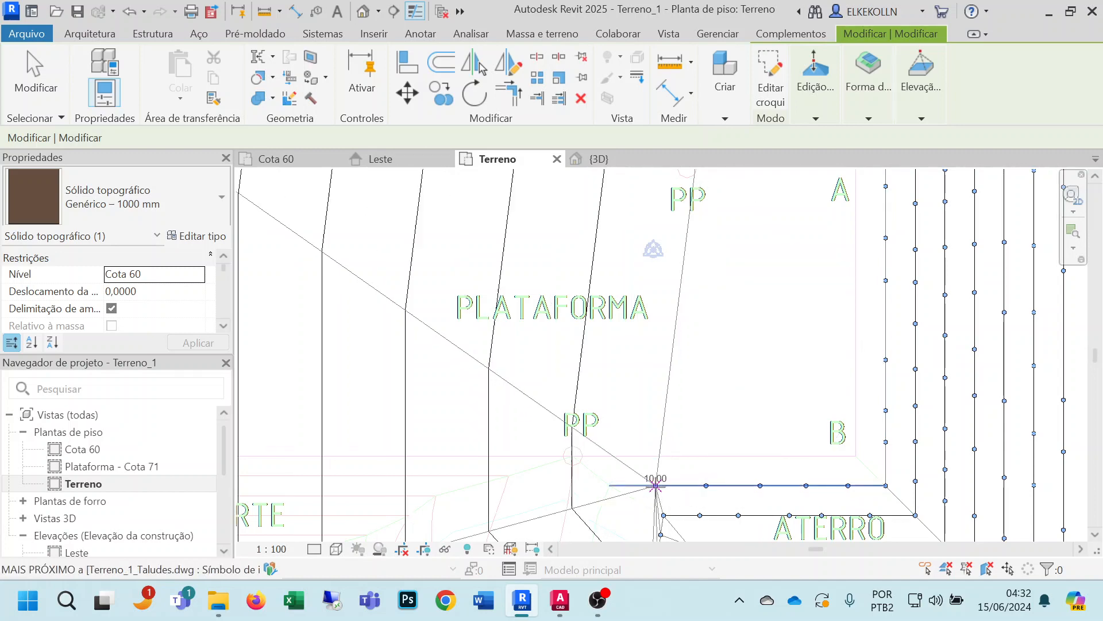
pyautogui.click(609, 485)
# Add elevation 10 points down the natural contour from the slope line's west end to the south boundary near label 70.
pyautogui.moveTo(610, 509); pyautogui.dragTo(712, 300, button='middle')
pyautogui.click(700, 306)
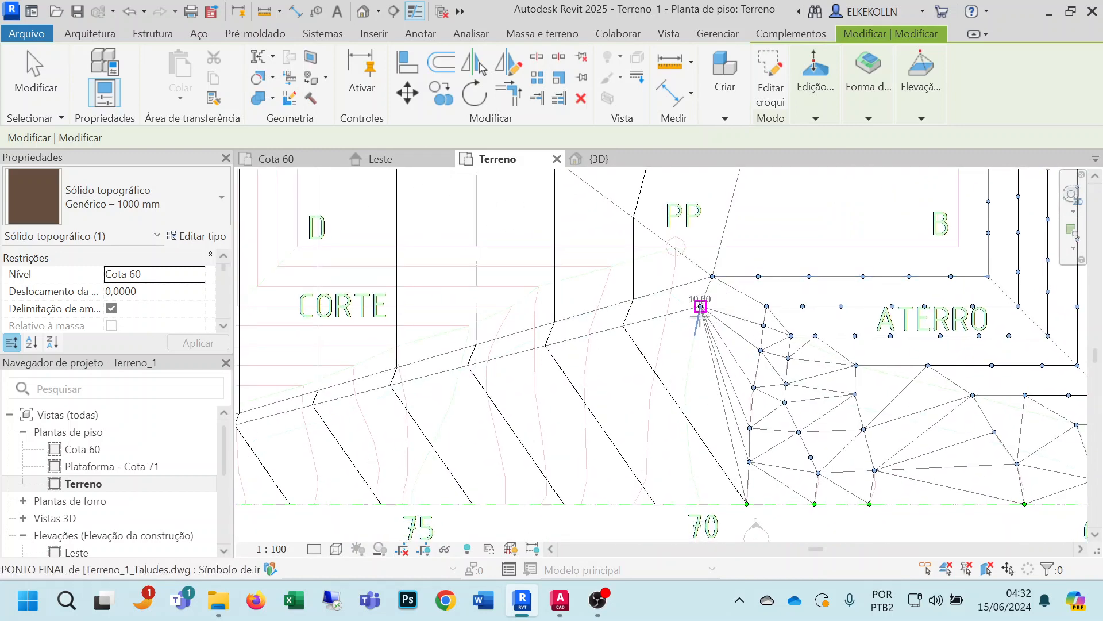
pyautogui.click(692, 351)
pyautogui.click(686, 406)
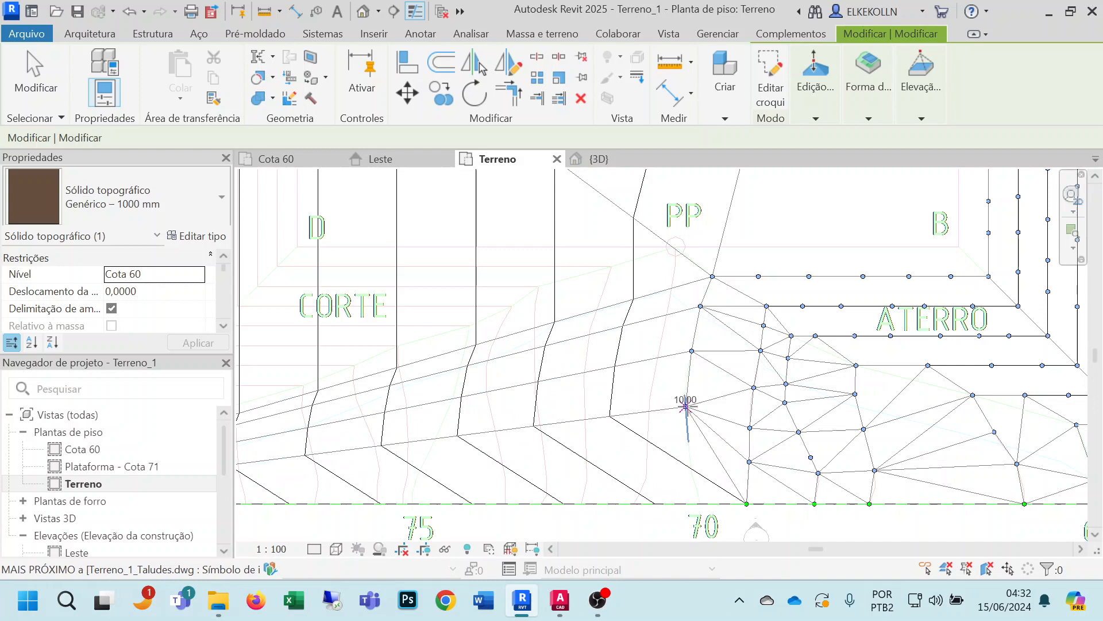
pyautogui.click(688, 441)
pyautogui.click(692, 474)
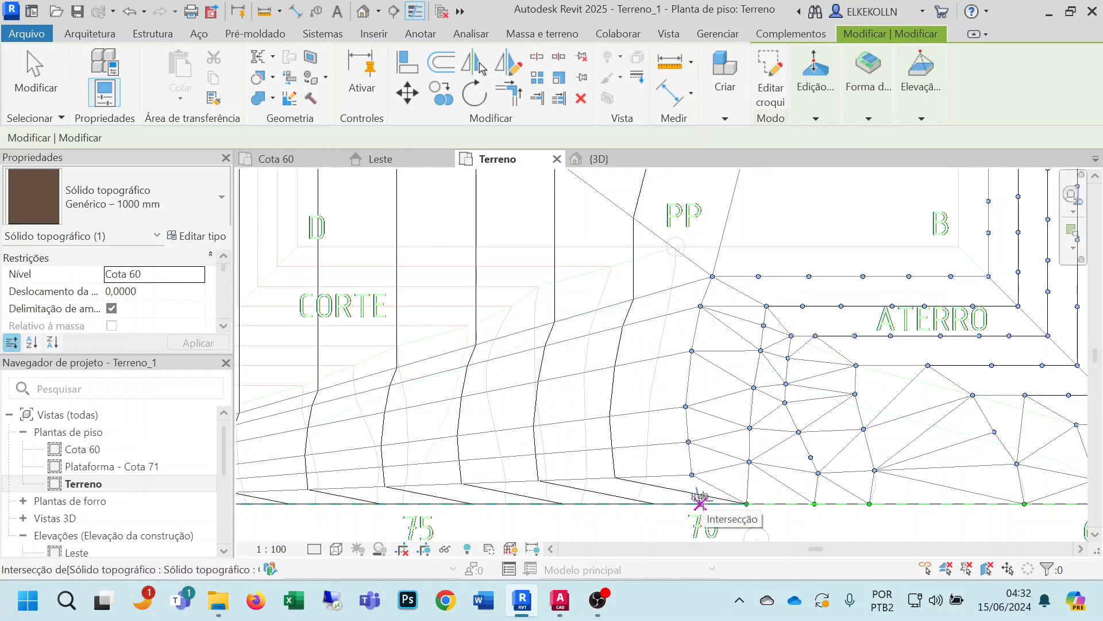
pyautogui.click(700, 504)
# Finish adding points and leave the toposolid's shape editing.
pyautogui.scroll(-1, 767, 438)
pyautogui.moveTo(827, 421); pyautogui.dragTo(652, 495, button='middle')
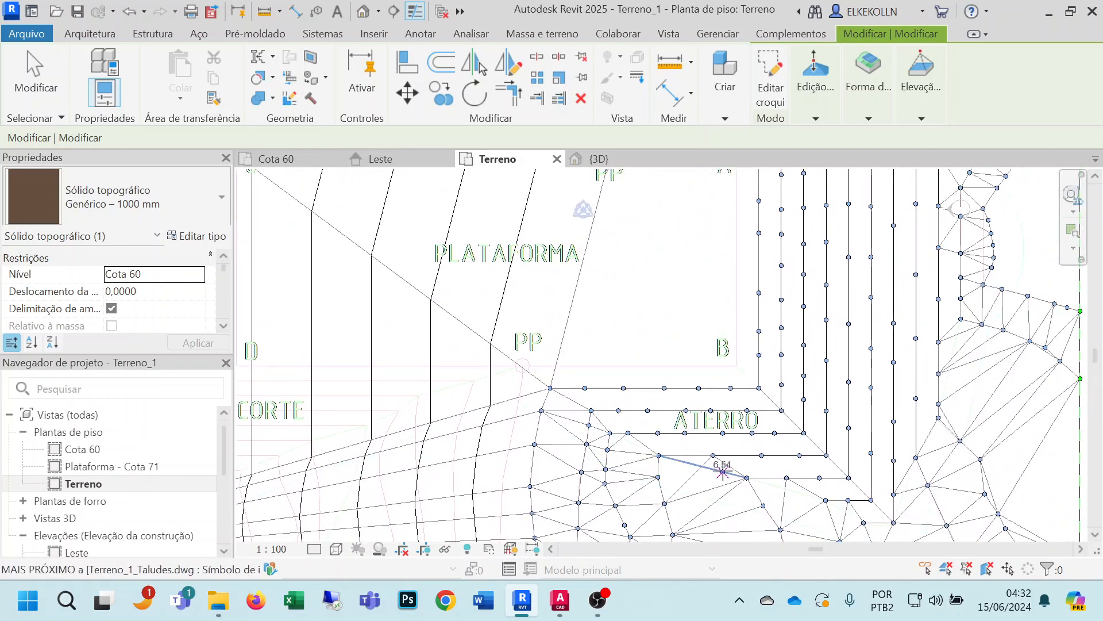
pyautogui.scroll(-1, 837, 449)
pyautogui.moveTo(876, 391); pyautogui.dragTo(899, 468, button='middle')
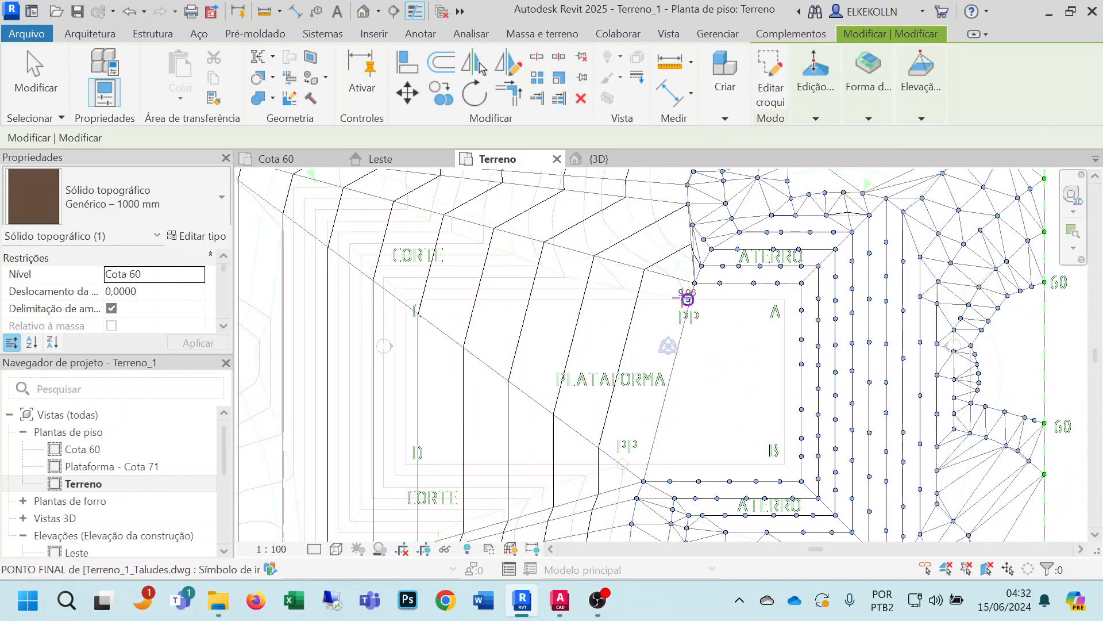
pyautogui.moveTo(687, 322); pyautogui.dragTo(567, 378, button='middle')
pyautogui.click(36, 76)
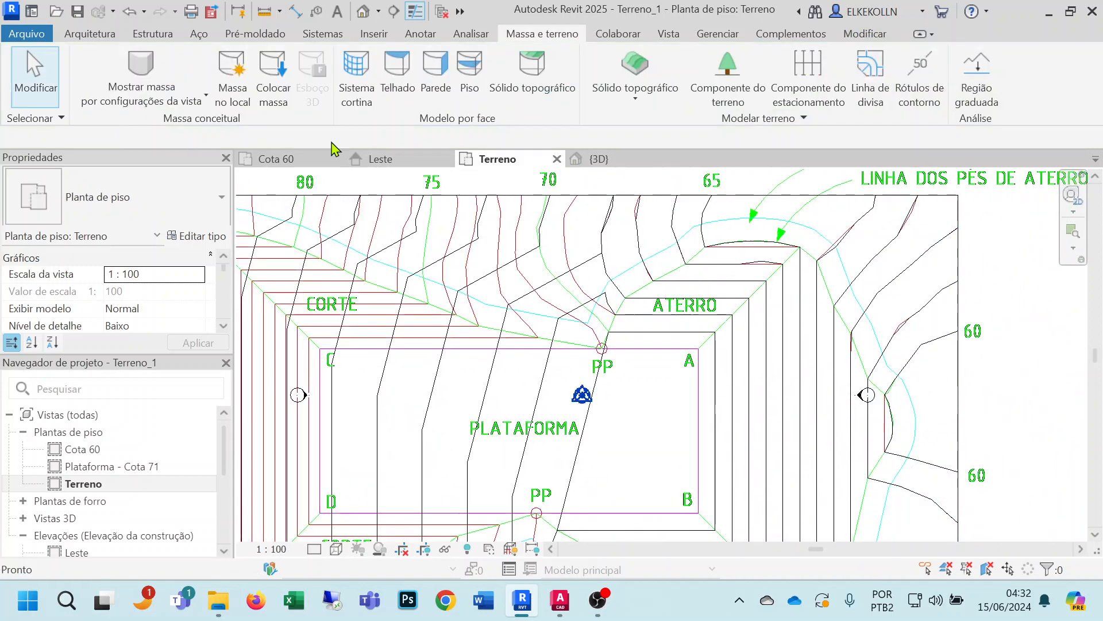
# Reselect the toposolid and resume adding points to its shape.
pyautogui.click(669, 232)
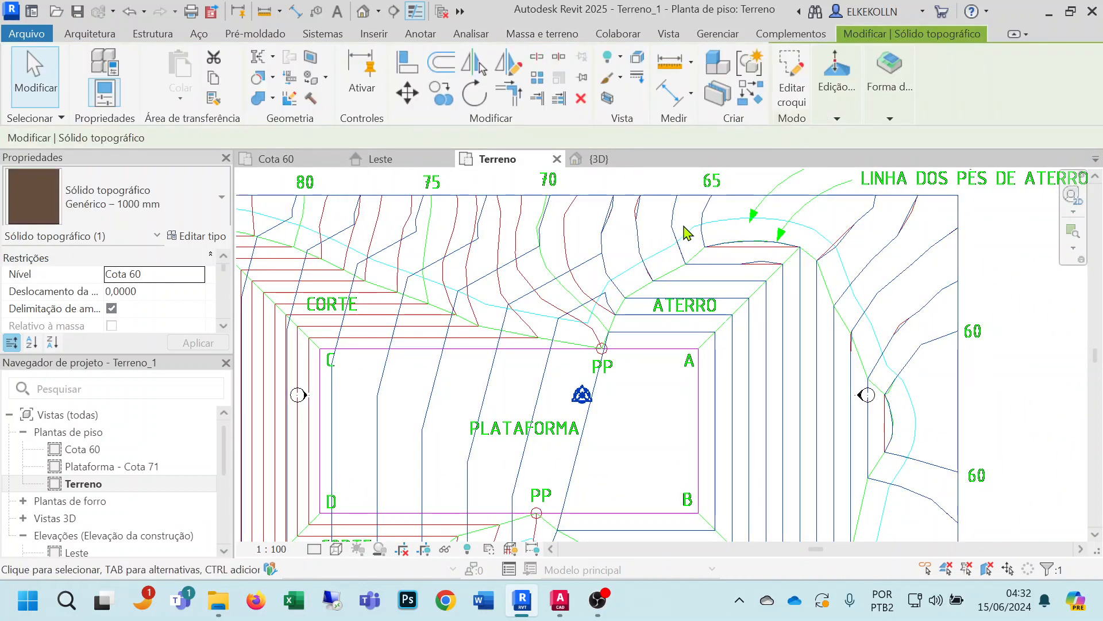
pyautogui.click(894, 119)
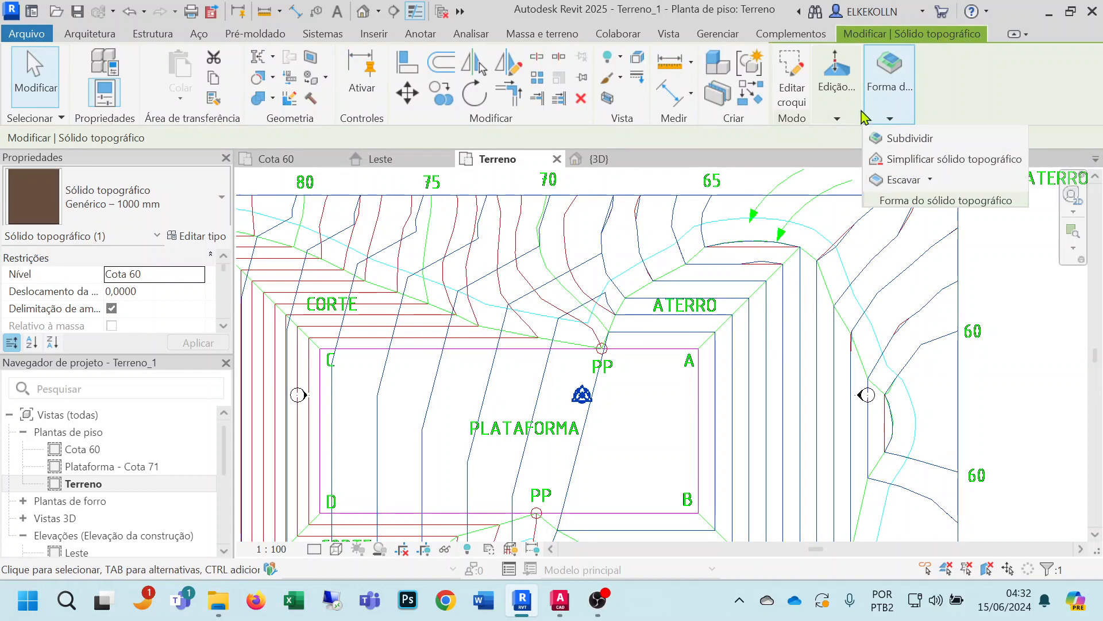
pyautogui.click(836, 119)
pyautogui.click(820, 136)
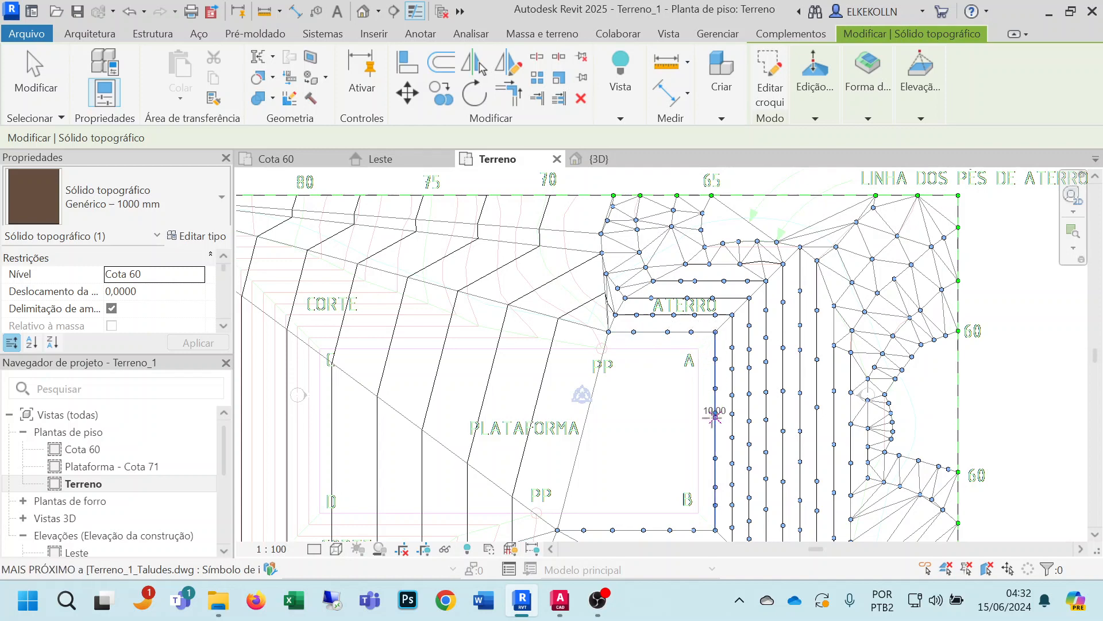
pyautogui.moveTo(712, 402); pyautogui.dragTo(843, 339, button='middle')
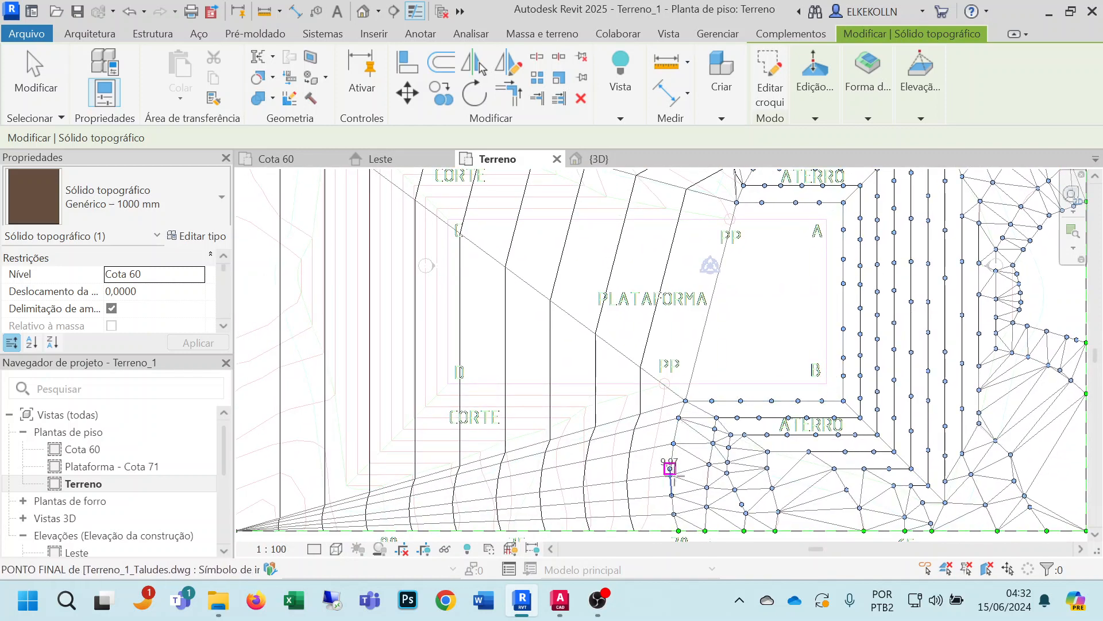
pyautogui.click(817, 119)
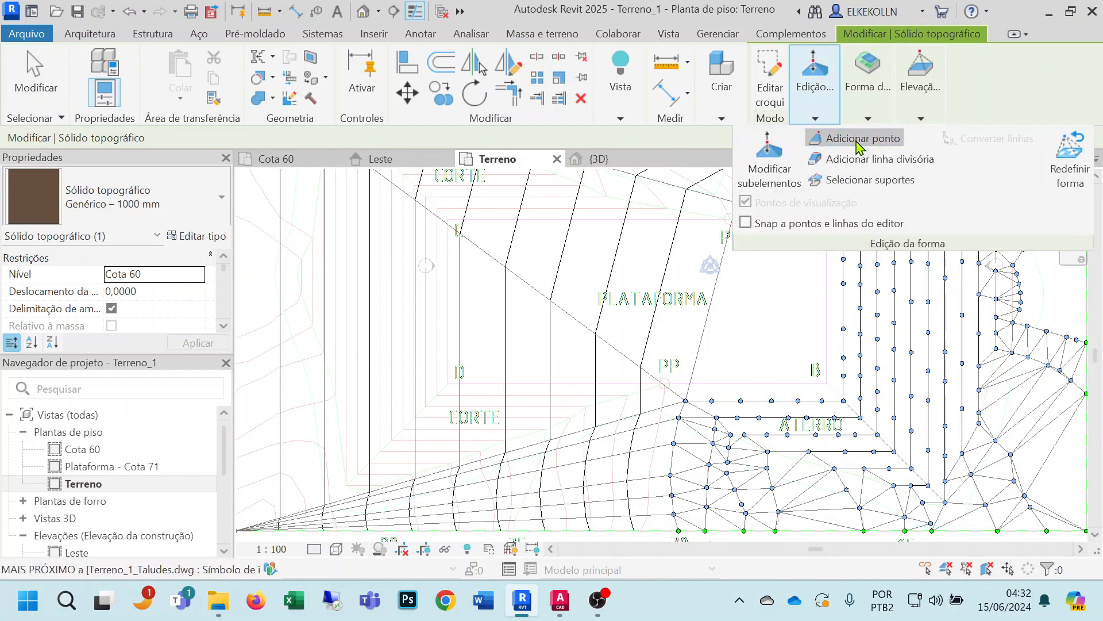
# Add elevation 11 points along the natural contour from the south boundary northward to the lower PP point on the platform edge.
pyautogui.click(920, 117)
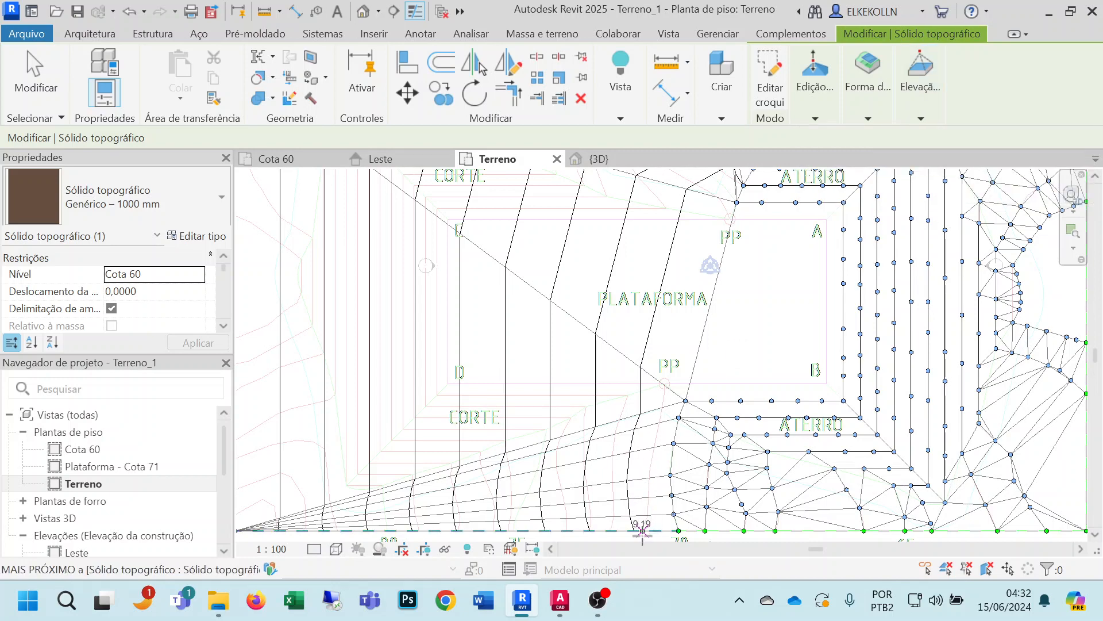
pyautogui.scroll(3, 641, 534)
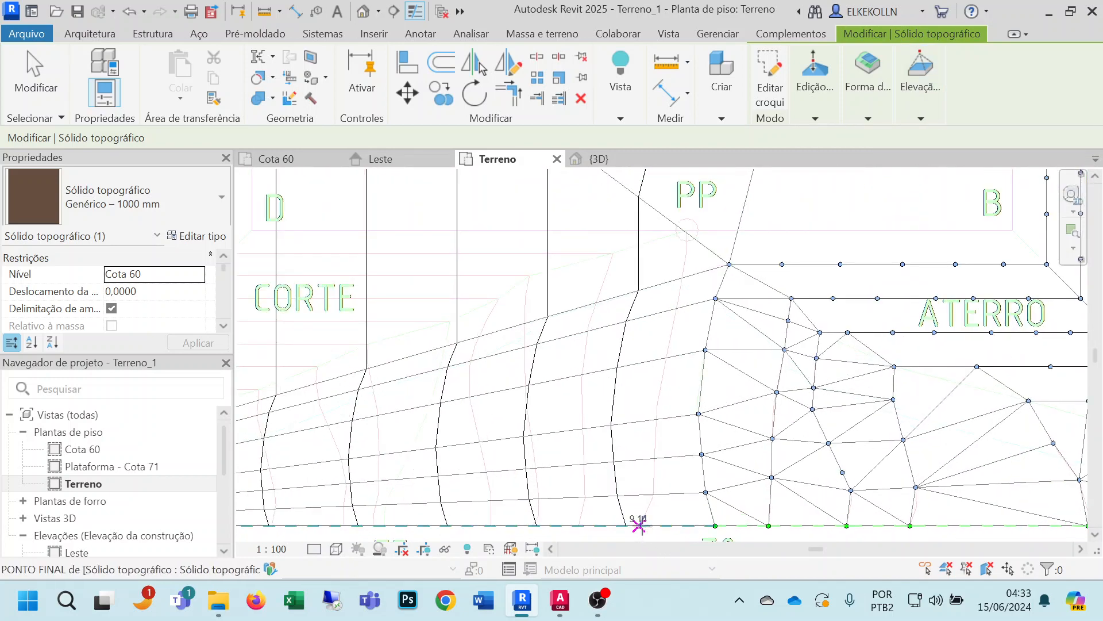
pyautogui.click(653, 495)
pyautogui.click(655, 438)
pyautogui.click(663, 376)
pyautogui.click(674, 322)
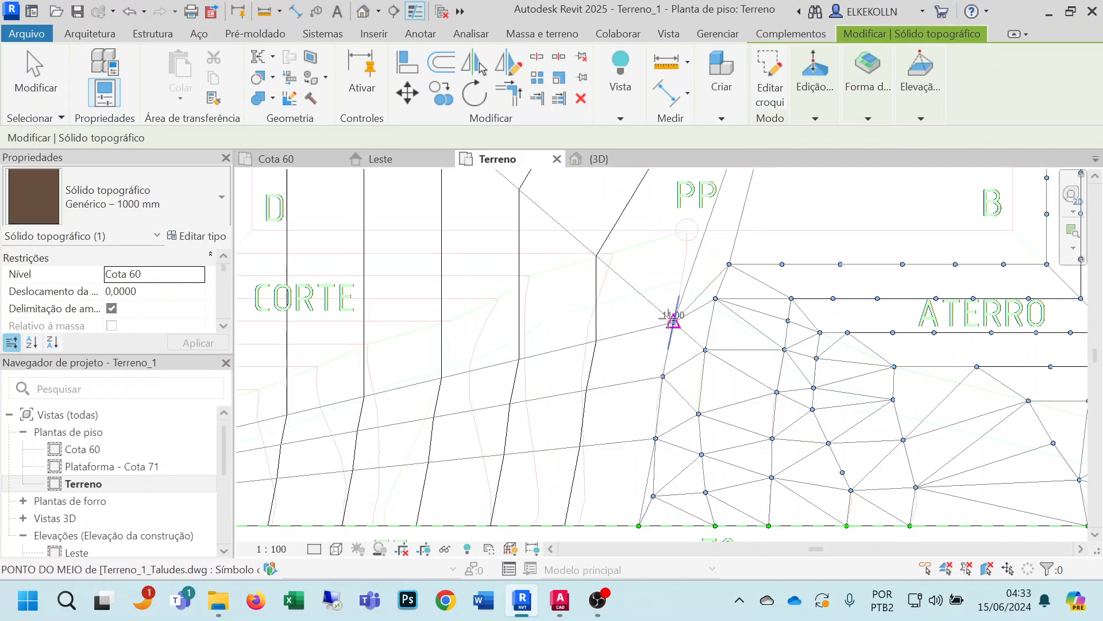
pyautogui.click(678, 280)
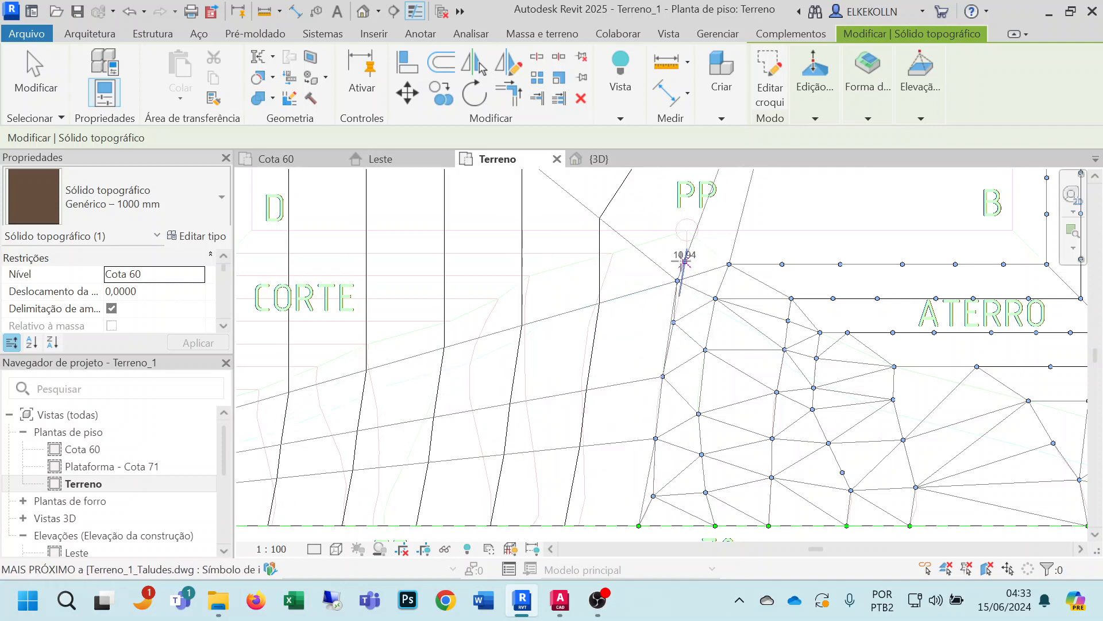
pyautogui.click(687, 230)
# Add elevation 11 points along the platform's south edge from the lower PP point east to corner B.
pyautogui.click(751, 230)
pyautogui.click(824, 230)
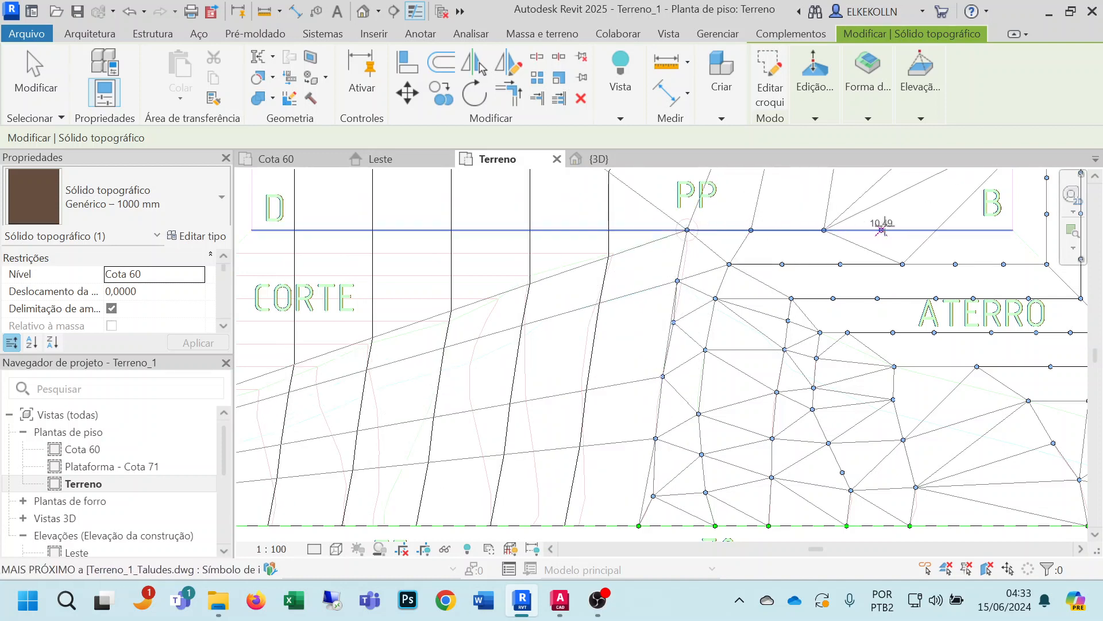
pyautogui.click(894, 229)
pyautogui.click(959, 229)
pyautogui.click(1013, 229)
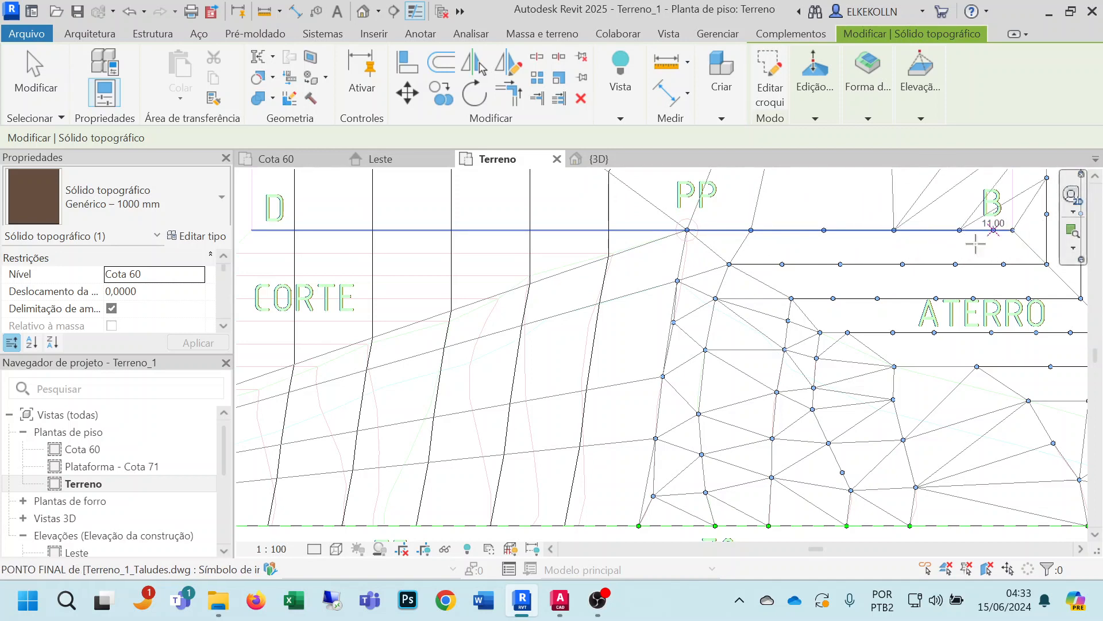
# Add elevation 11 points up the platform's east edge from corner B toward corner A.
pyautogui.moveTo(892, 277); pyautogui.dragTo(686, 536, button='middle')
pyautogui.click(807, 442)
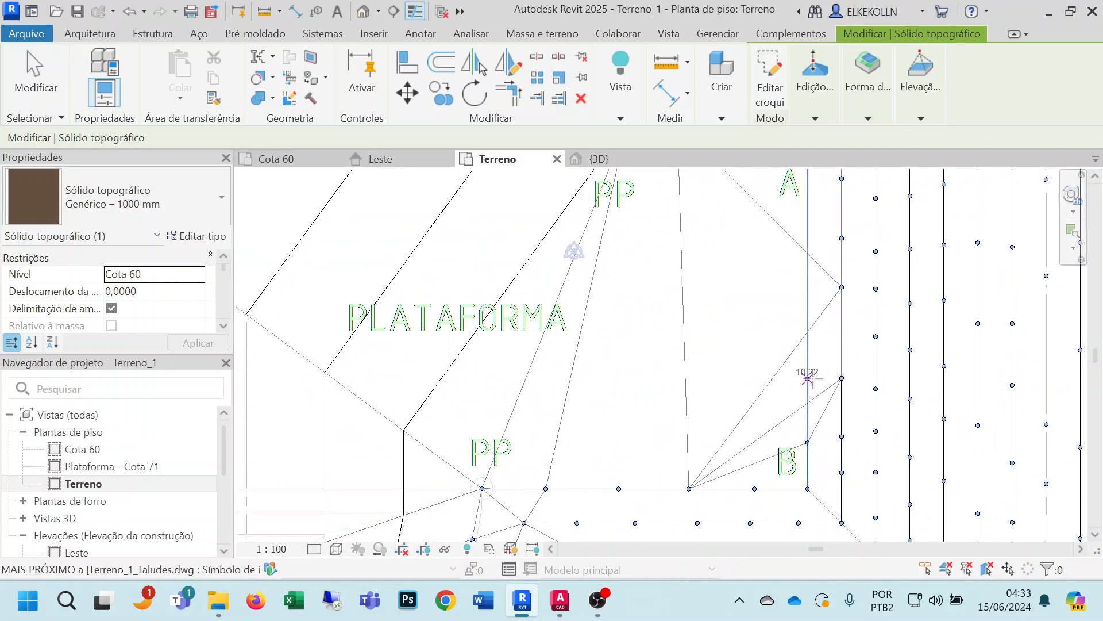
pyautogui.click(808, 379)
pyautogui.click(808, 323)
pyautogui.click(806, 240)
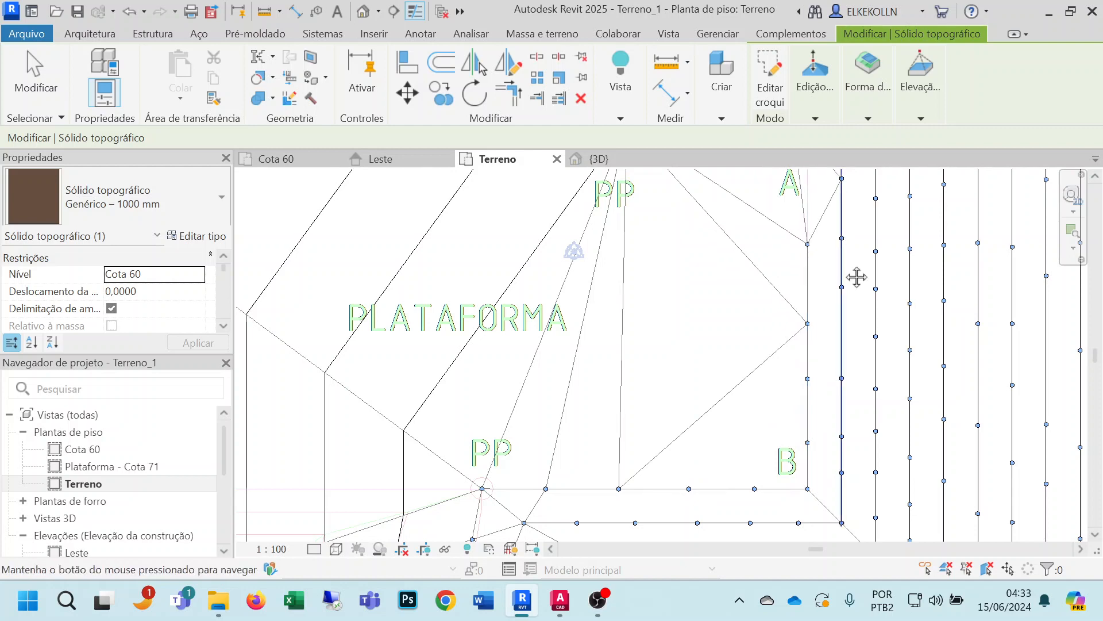
# Add elevation 11 points along the platform's north edge from corner A westward past the upper PP point.
pyautogui.moveTo(854, 276); pyautogui.dragTo(931, 468, button='middle')
pyautogui.click(884, 348)
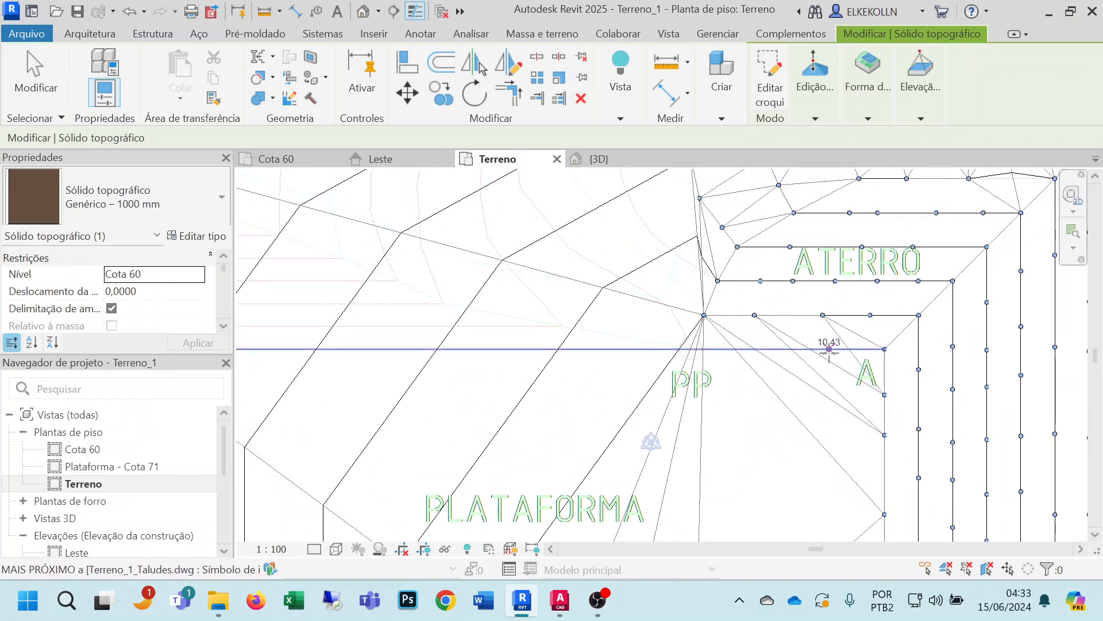
pyautogui.click(829, 349)
pyautogui.click(773, 349)
pyautogui.click(710, 348)
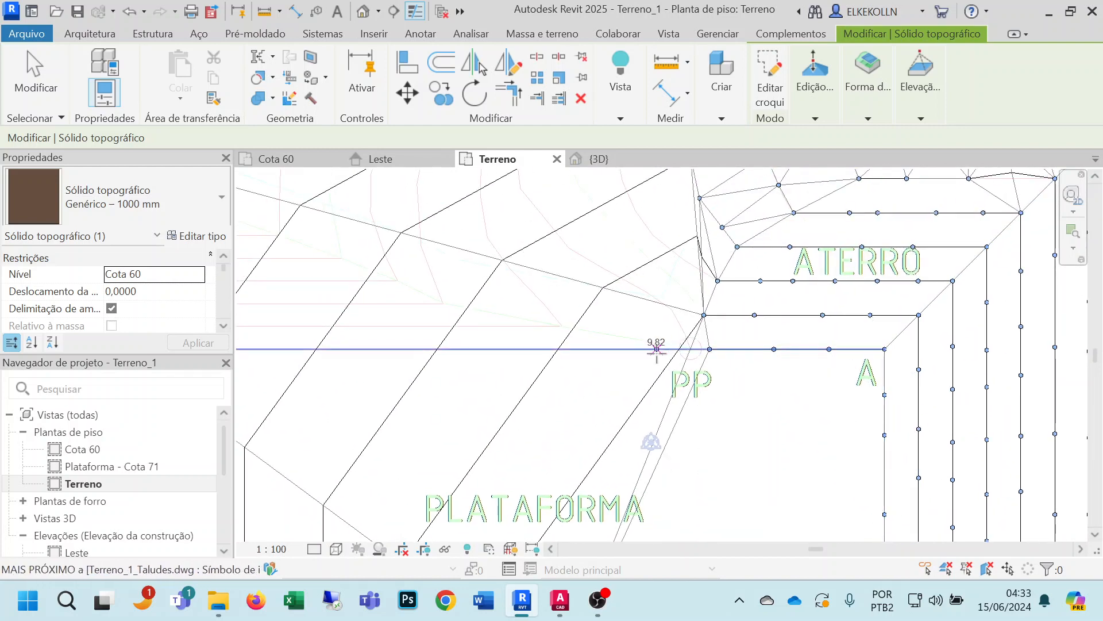
pyautogui.click(657, 349)
pyautogui.click(575, 349)
pyautogui.click(513, 349)
# Continue the elevation 11 points along the rest of the platform's north edge to corner C.
pyautogui.moveTo(451, 358); pyautogui.dragTo(862, 315, button='middle')
pyautogui.click(862, 306)
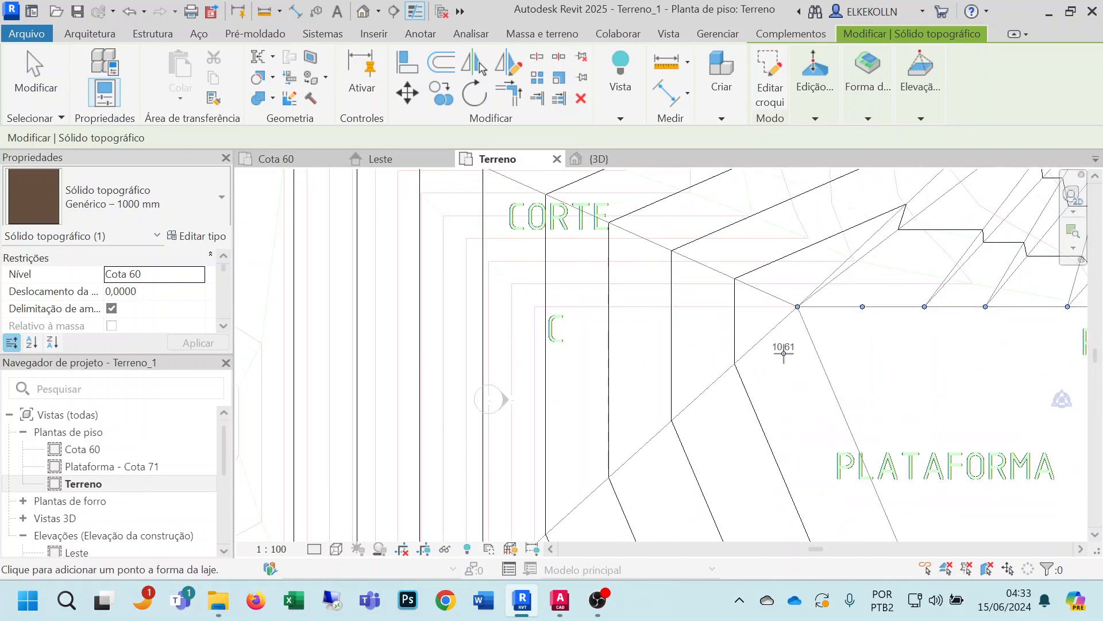
pyautogui.scroll(-3, 781, 348)
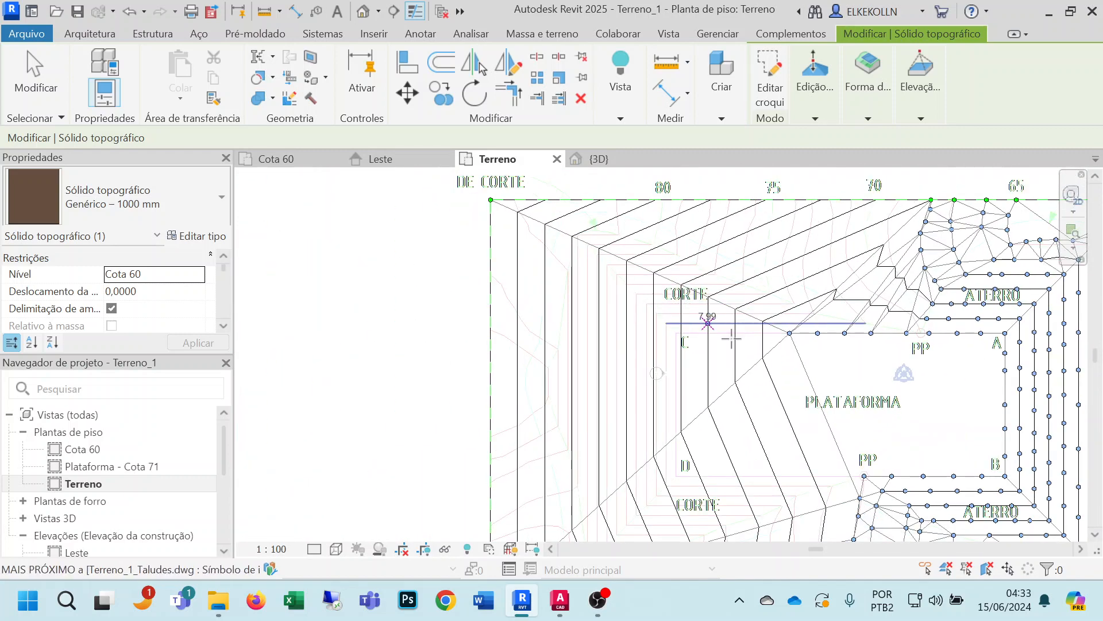
pyautogui.click(772, 333)
pyautogui.click(746, 333)
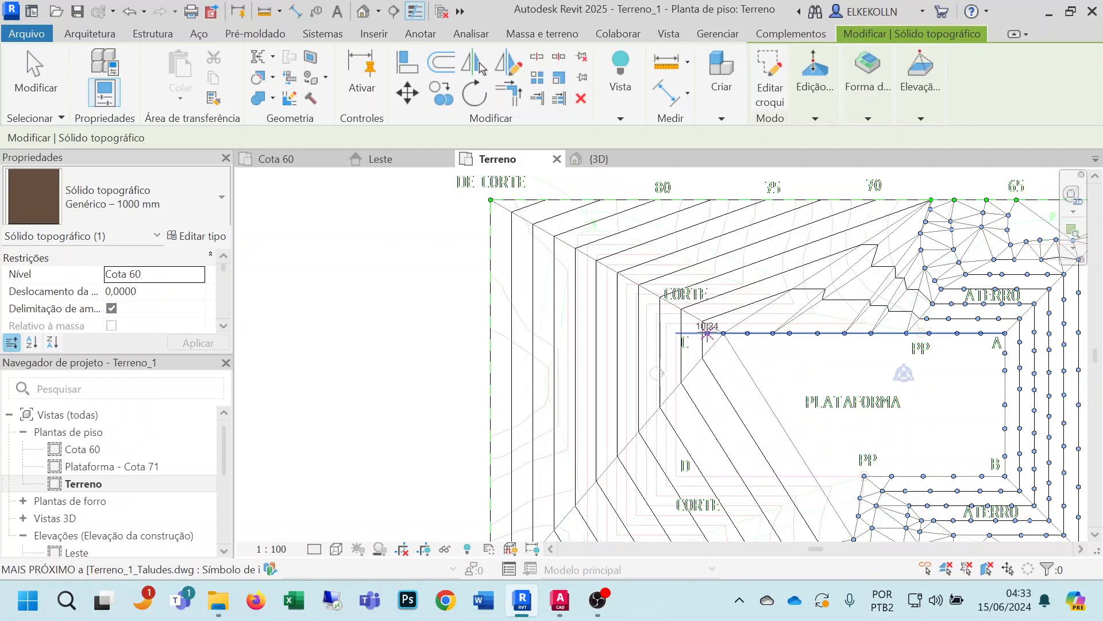
pyautogui.click(707, 333)
pyautogui.click(676, 333)
# Add elevation 11 points down the platform's west edge from C to D and along the south edge toward the lower PP point.
pyautogui.click(676, 358)
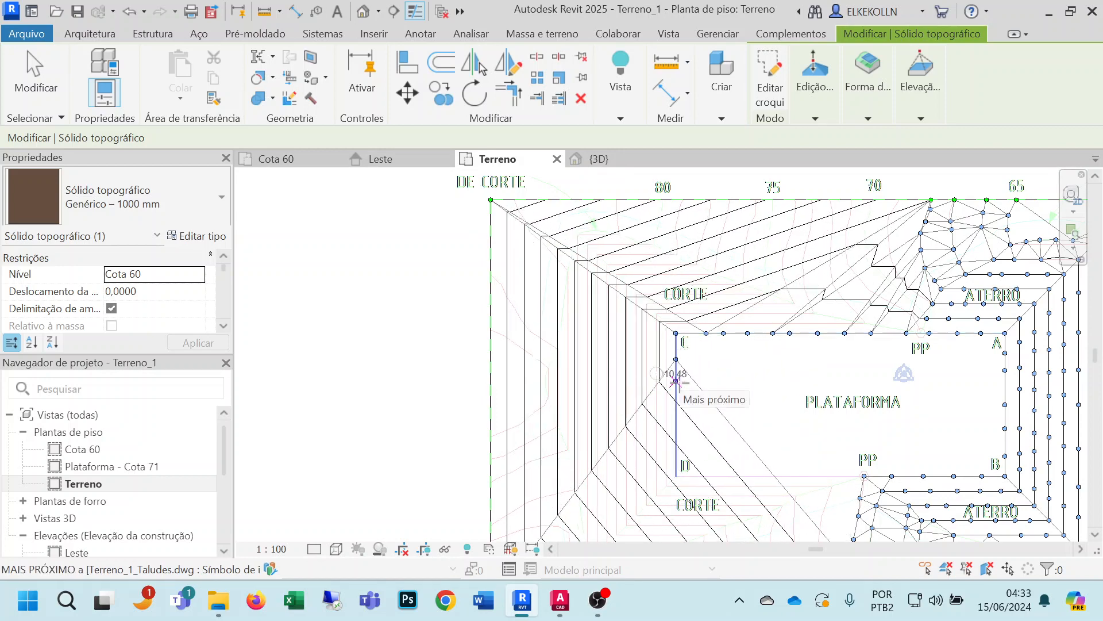
pyautogui.click(676, 391)
pyautogui.click(676, 414)
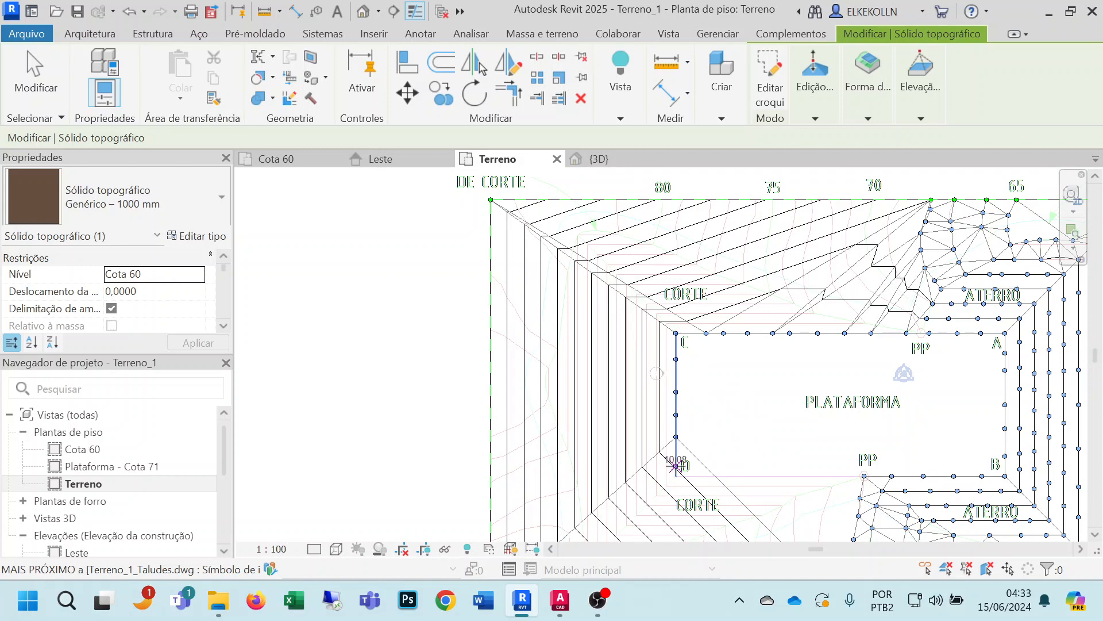
pyautogui.click(675, 466)
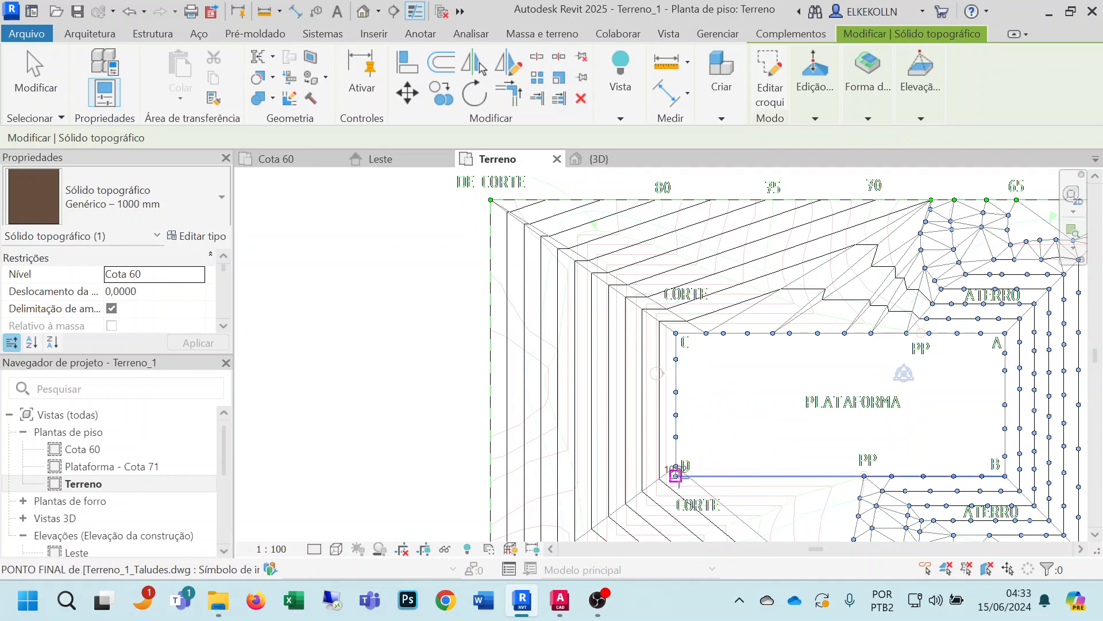
pyautogui.click(819, 475)
# Delete the stray shape point just off the platform's south edge, west of the lower PP point.
pyautogui.moveTo(848, 481); pyautogui.dragTo(793, 314, button='middle')
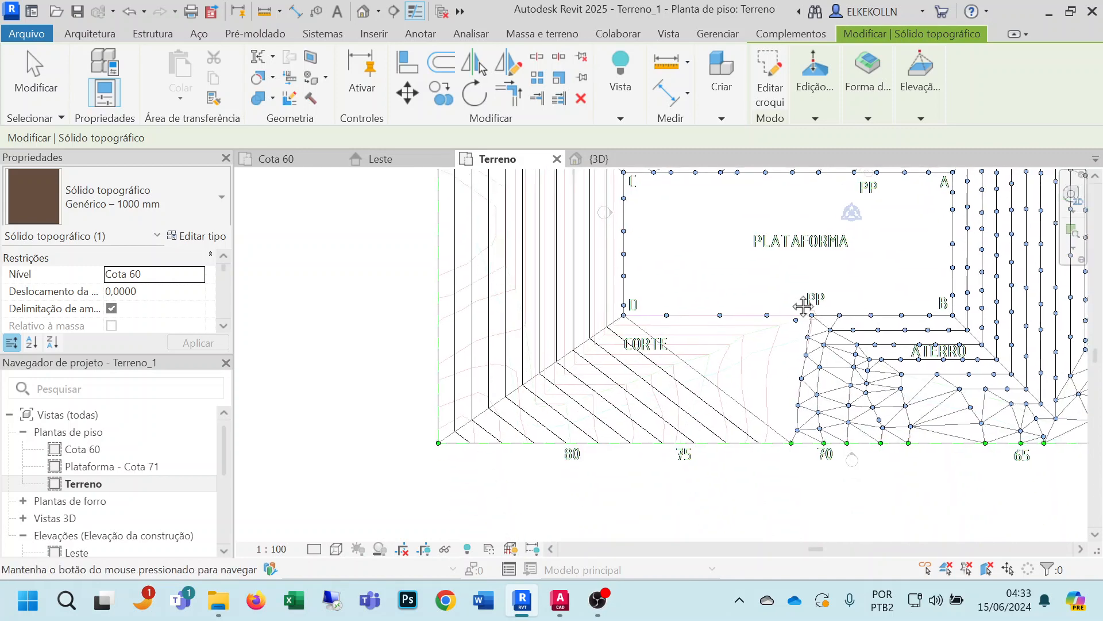
pyautogui.scroll(3, 788, 308)
pyautogui.click(822, 106)
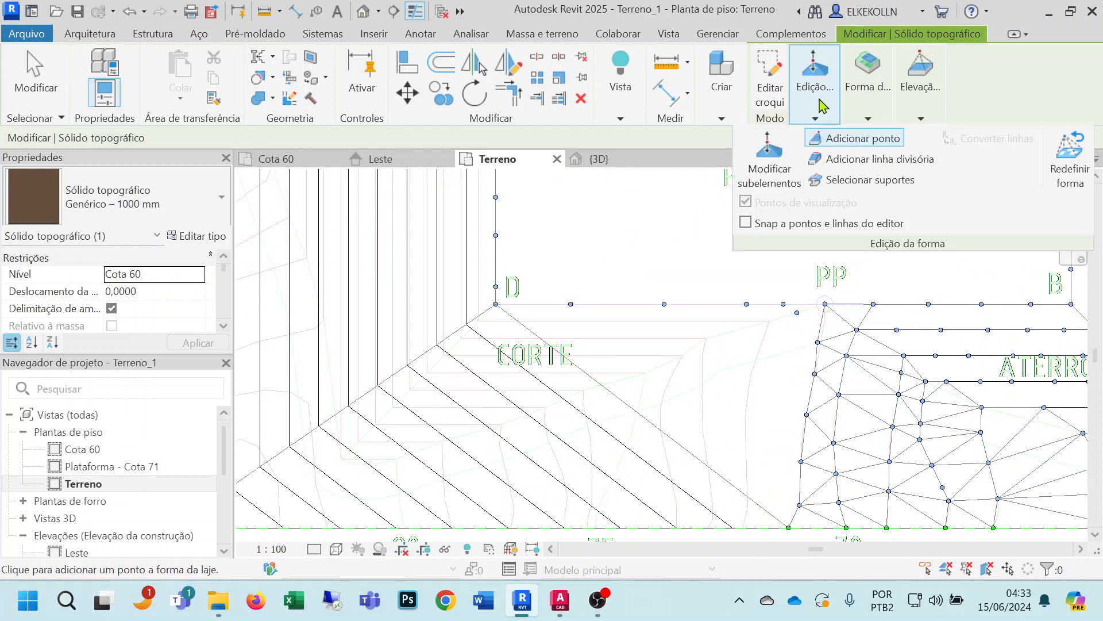
pyautogui.click(769, 153)
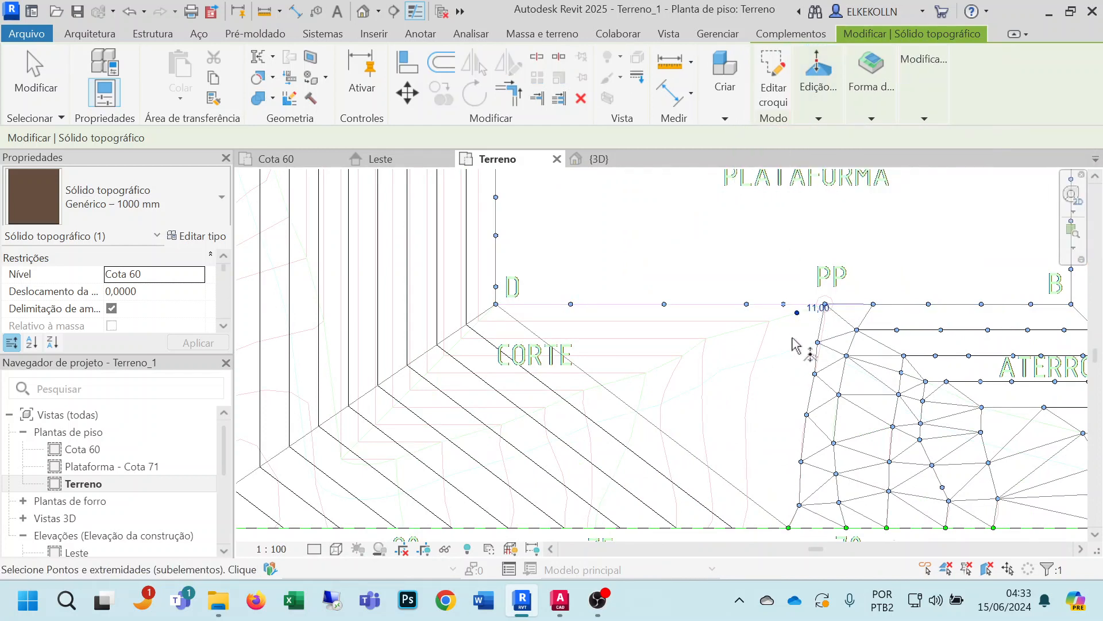
pyautogui.press('Delete')
# Resume adding points at absolute elevation 11 and fill the gaps along the platform's south edge between D and PP.
pyautogui.scroll(-5, 701, 380)
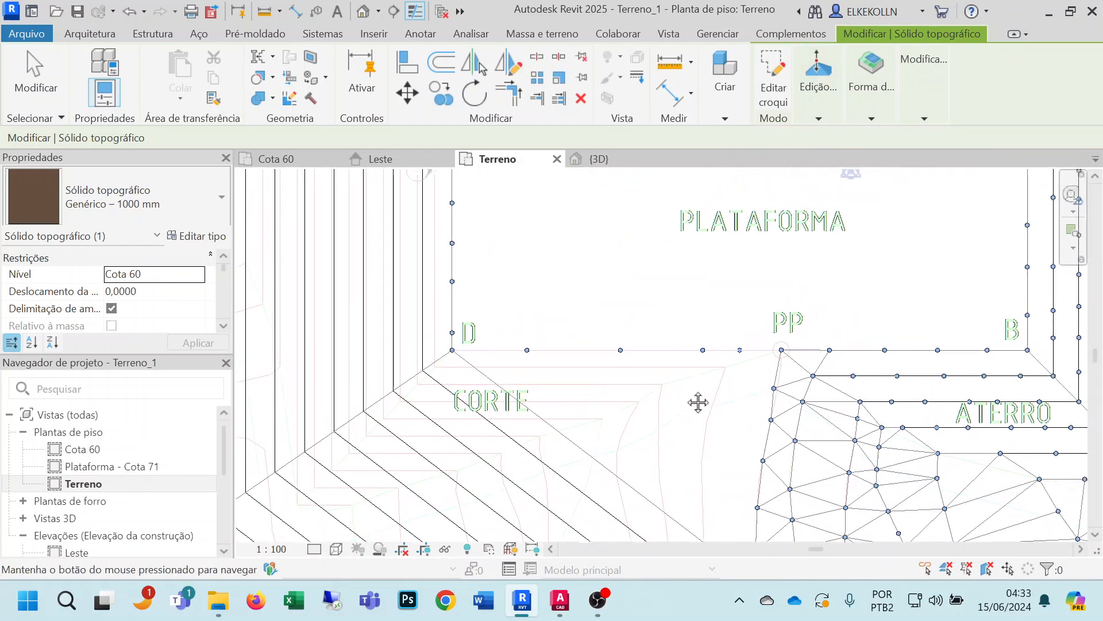
pyautogui.click(819, 118)
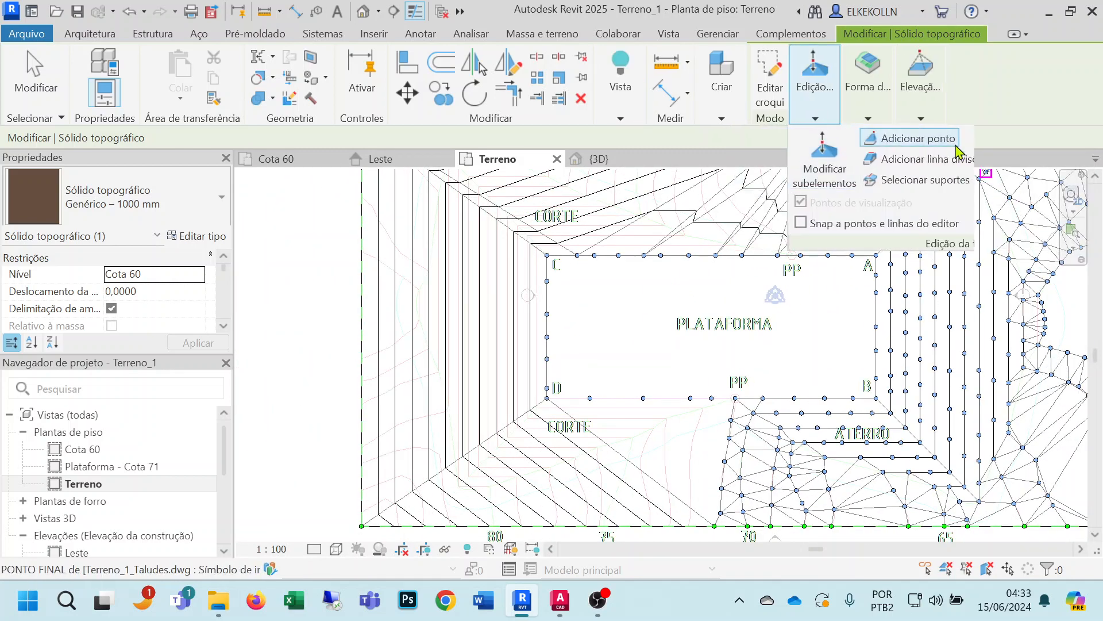
pyautogui.click(932, 119)
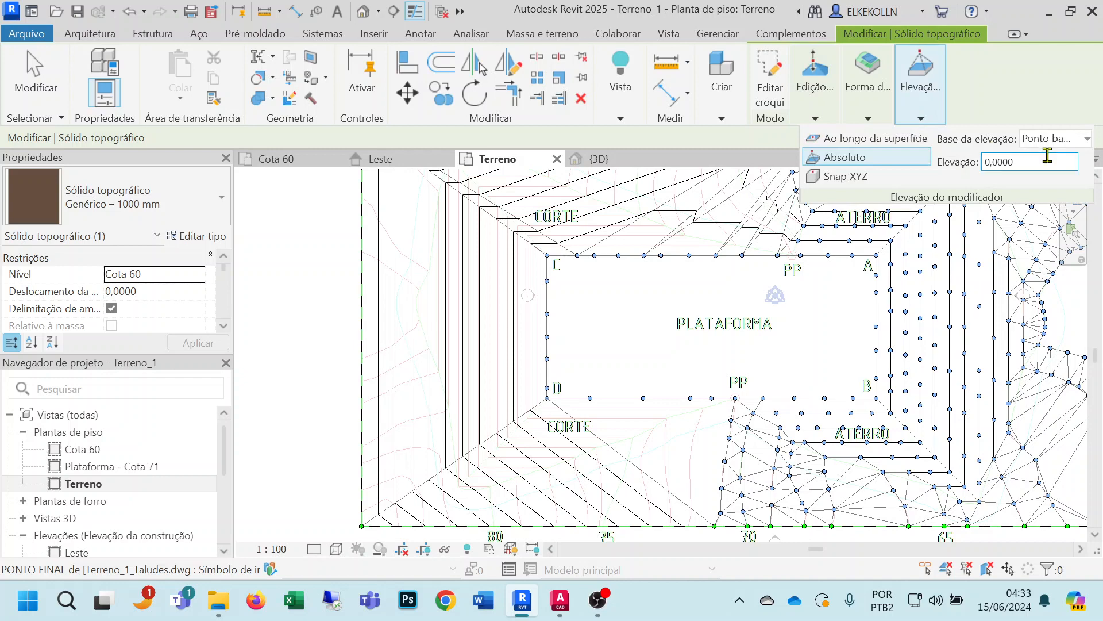
pyautogui.write('11')
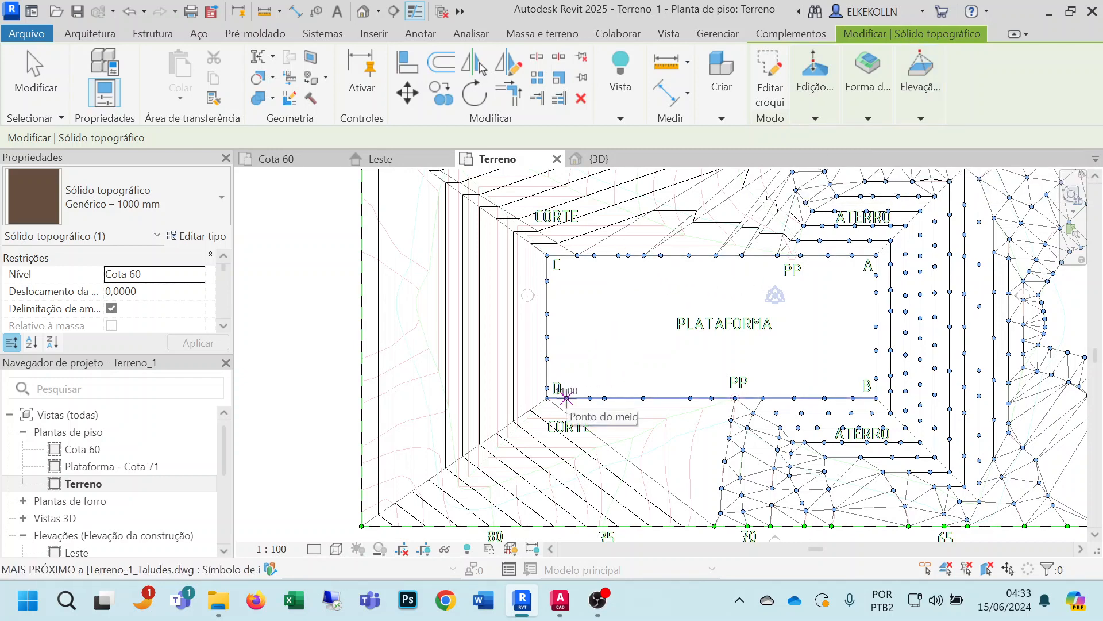
pyautogui.click(567, 397)
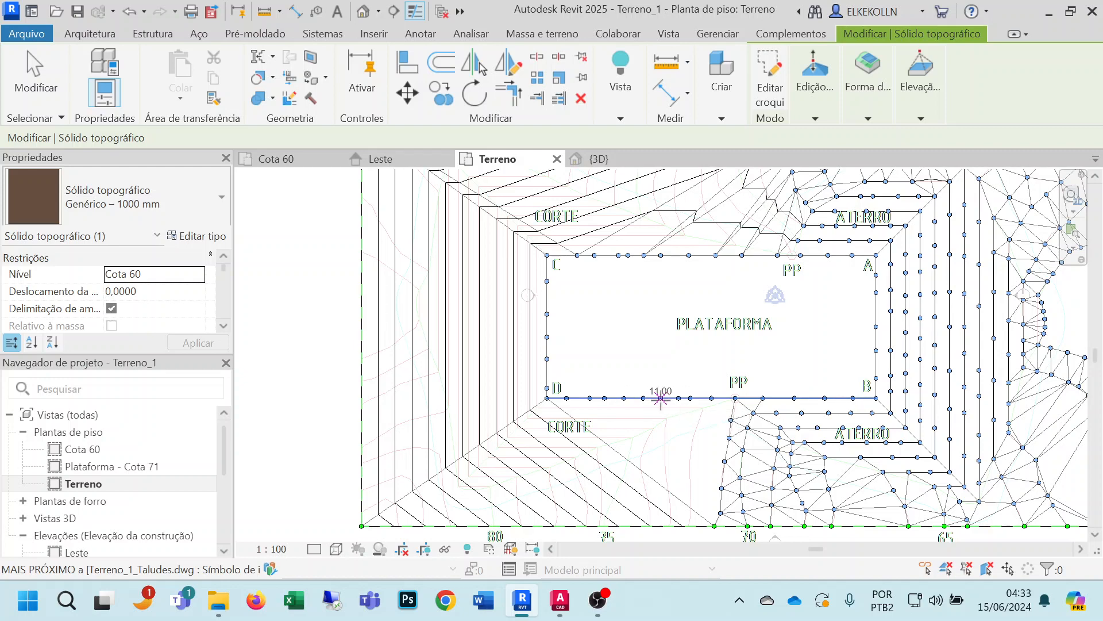
pyautogui.click(661, 398)
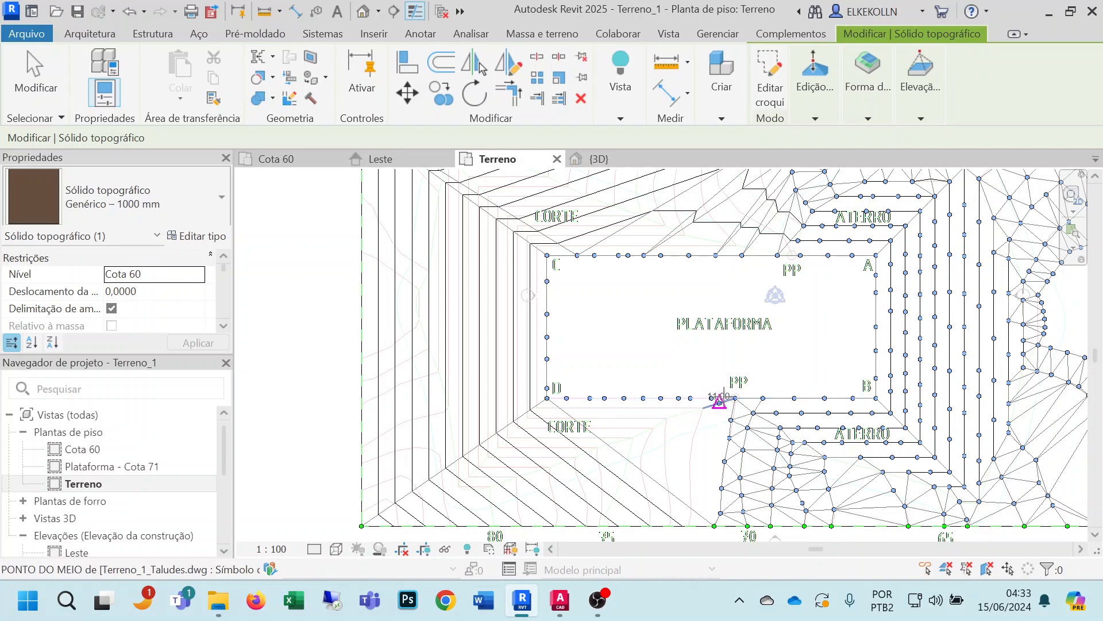
pyautogui.click(718, 401)
# Add extra elevation 11 points along the south edge up to corner B and along the platform's east edge.
pyautogui.scroll(2, 734, 409)
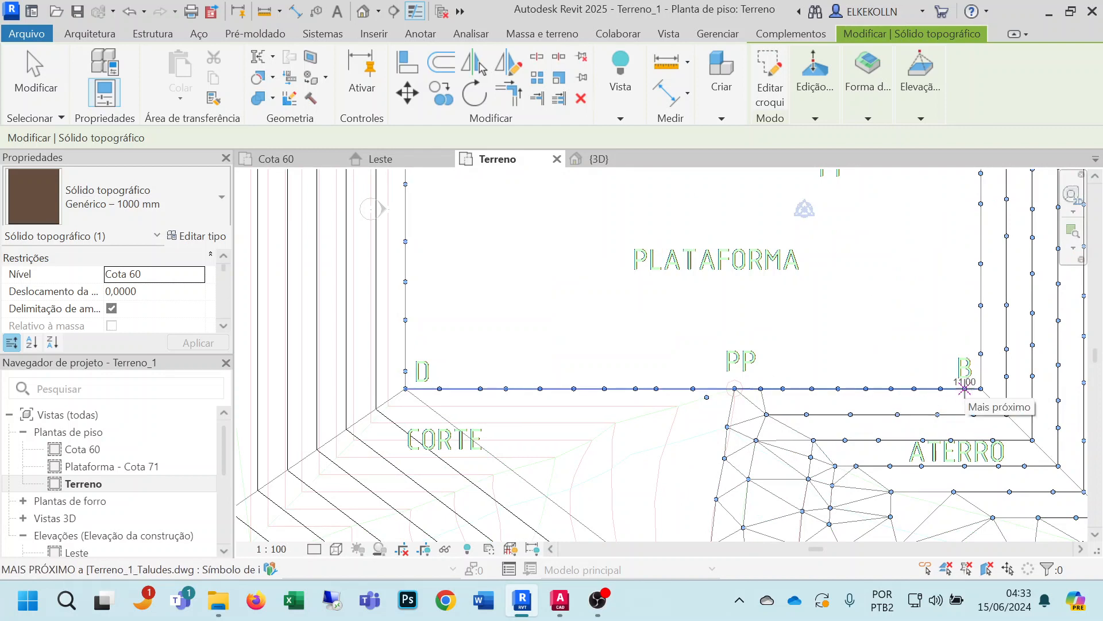
pyautogui.click(964, 389)
pyautogui.click(981, 239)
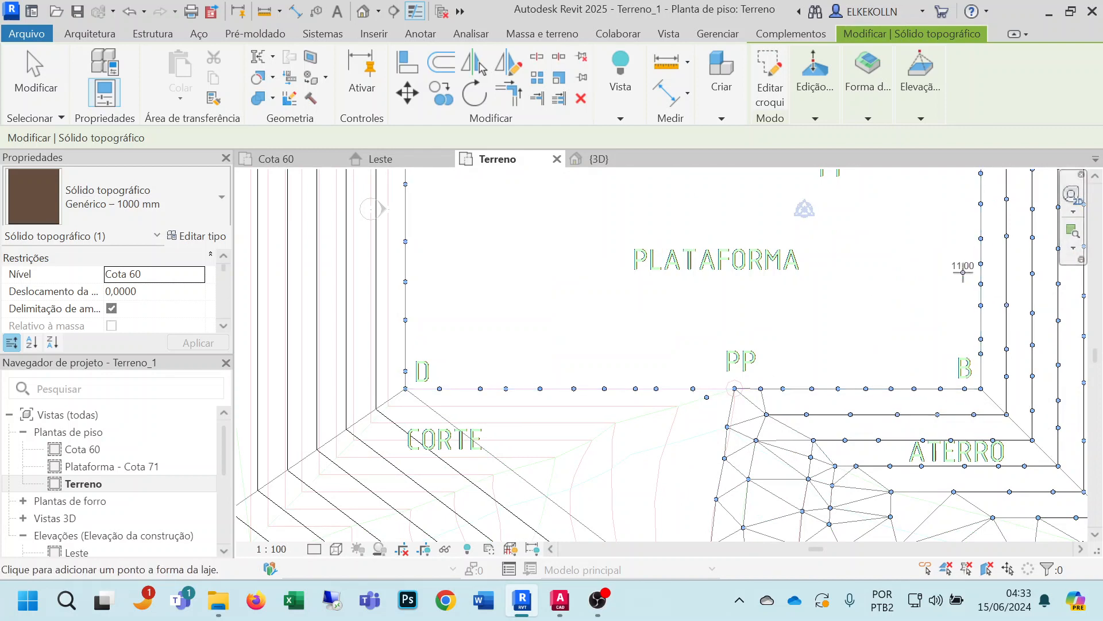
# Fill the gaps along the platform's north edge between corners A and C with elevation 11 points.
pyautogui.moveTo(977, 302); pyautogui.dragTo(977, 443, button='middle')
pyautogui.click(957, 278)
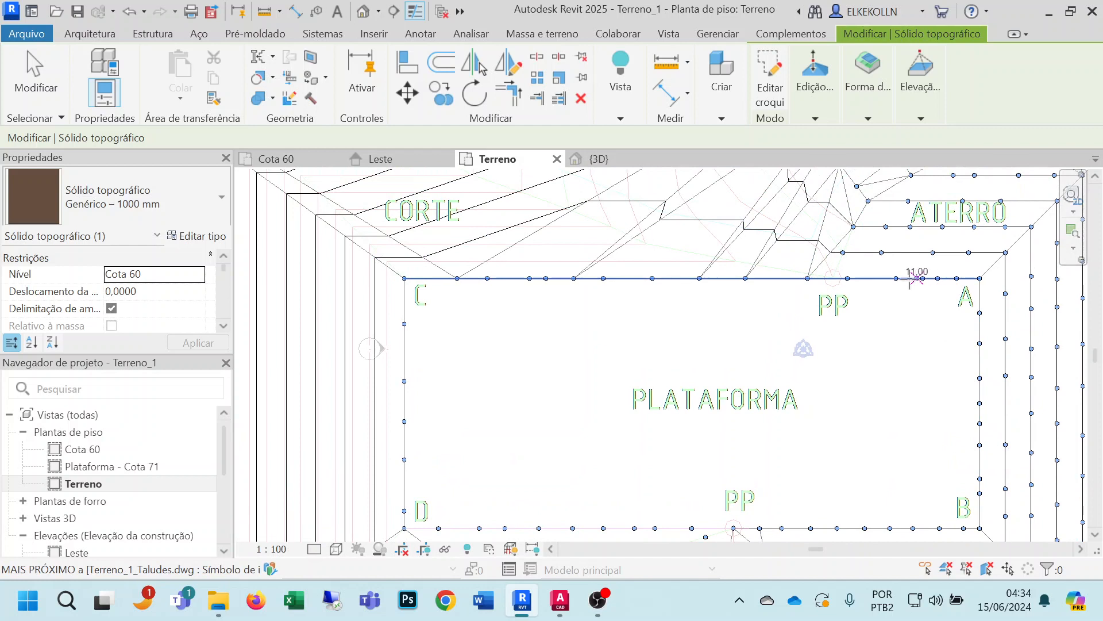
pyautogui.click(778, 279)
pyautogui.click(725, 279)
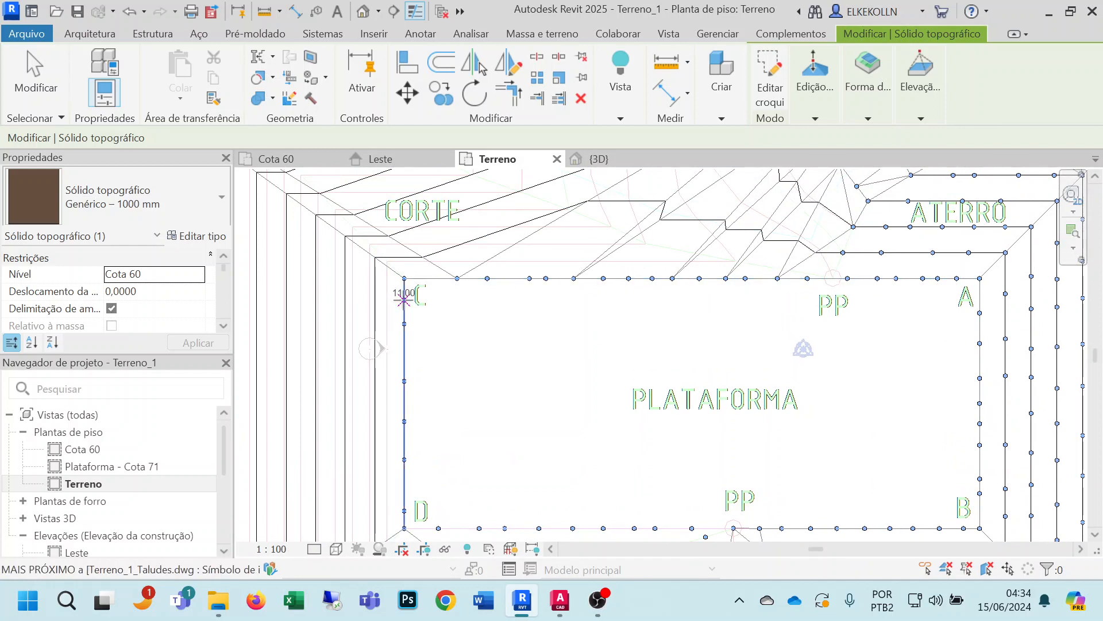
# Add extra elevation 11 points along the platform's west edge and on the south edge next to corner D.
pyautogui.click(405, 403)
pyautogui.click(406, 446)
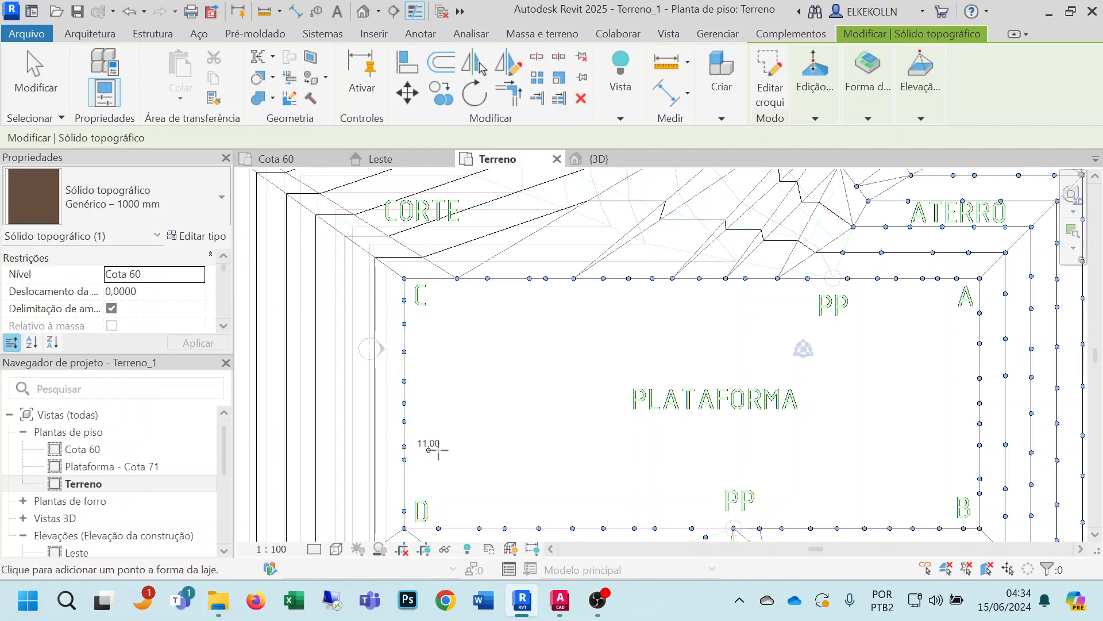
pyautogui.moveTo(432, 464); pyautogui.dragTo(467, 324, button='middle')
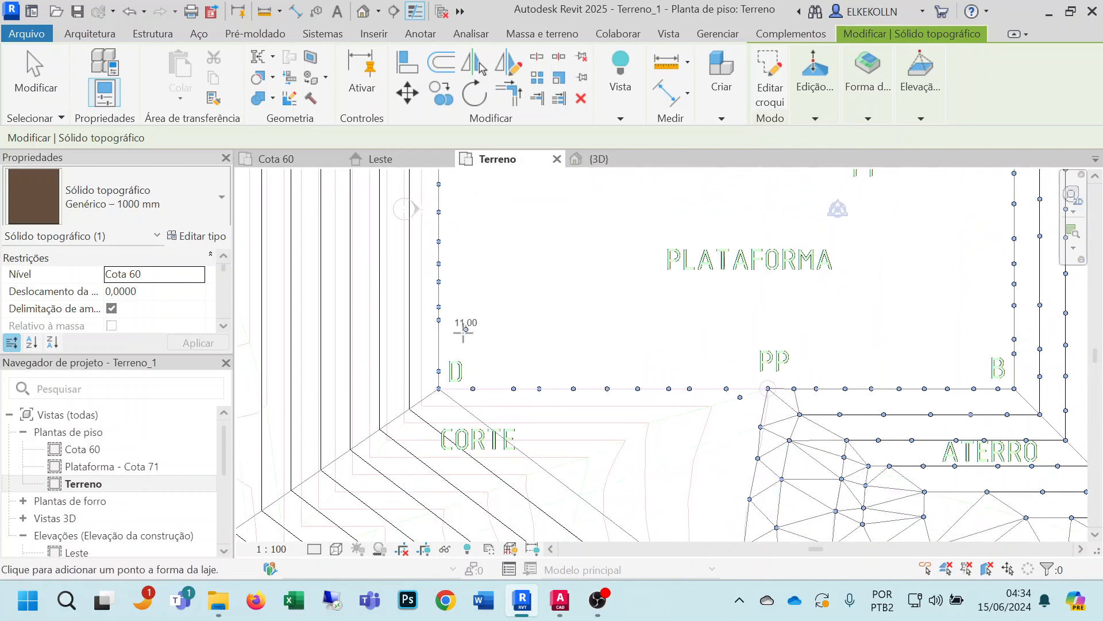
pyautogui.click(497, 389)
# Select the misplaced shape point below the south edge near the lower PP point and delete it.
pyautogui.click(816, 119)
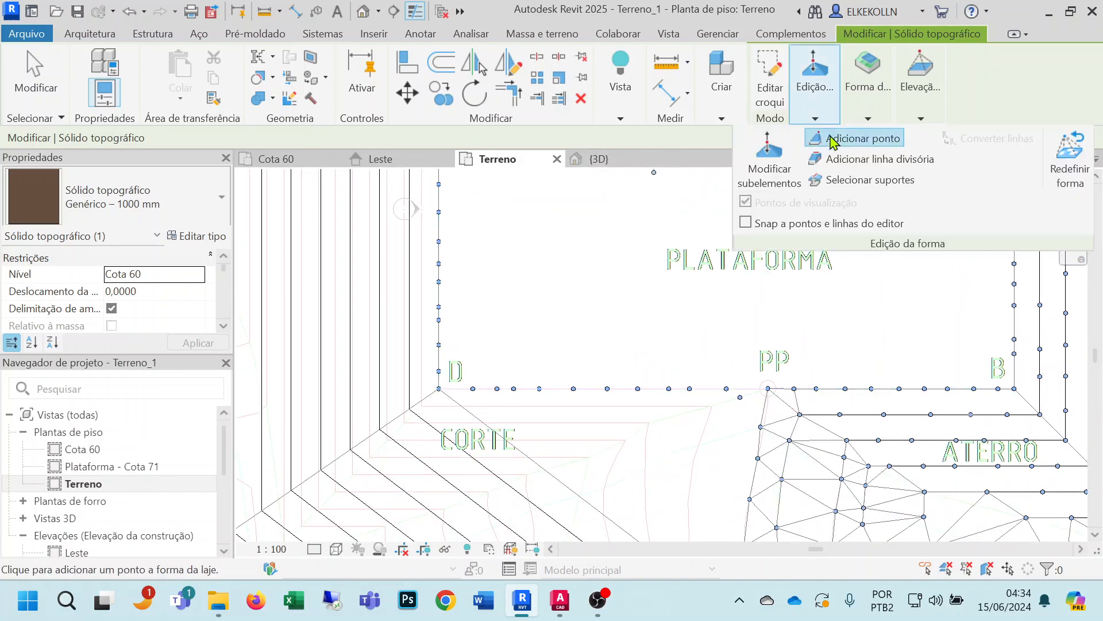
pyautogui.click(769, 164)
pyautogui.click(741, 397)
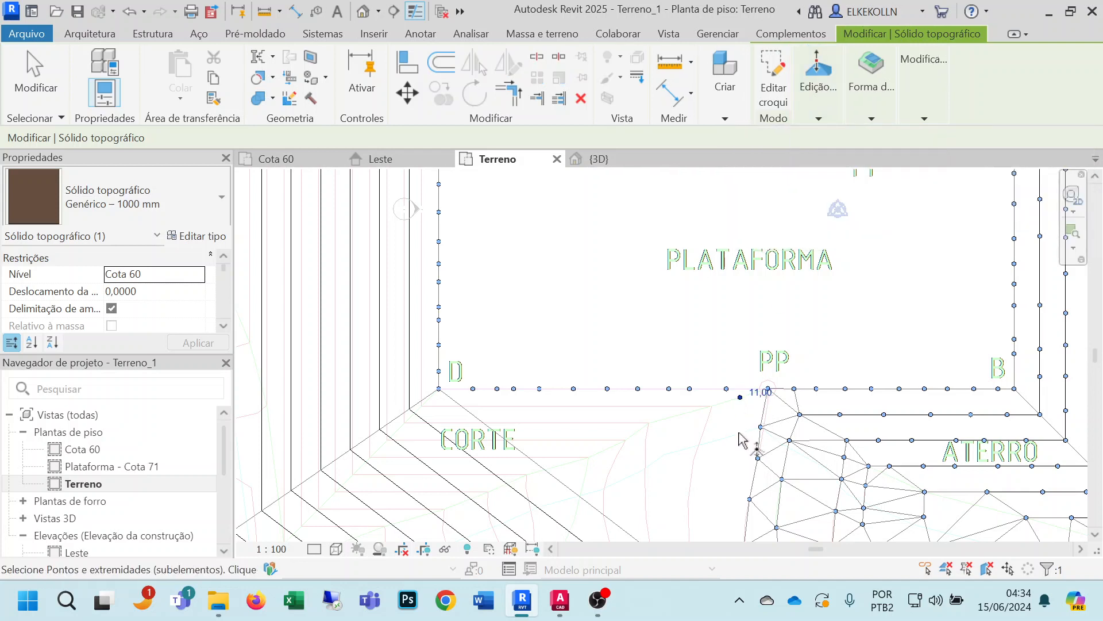
pyautogui.press('Delete')
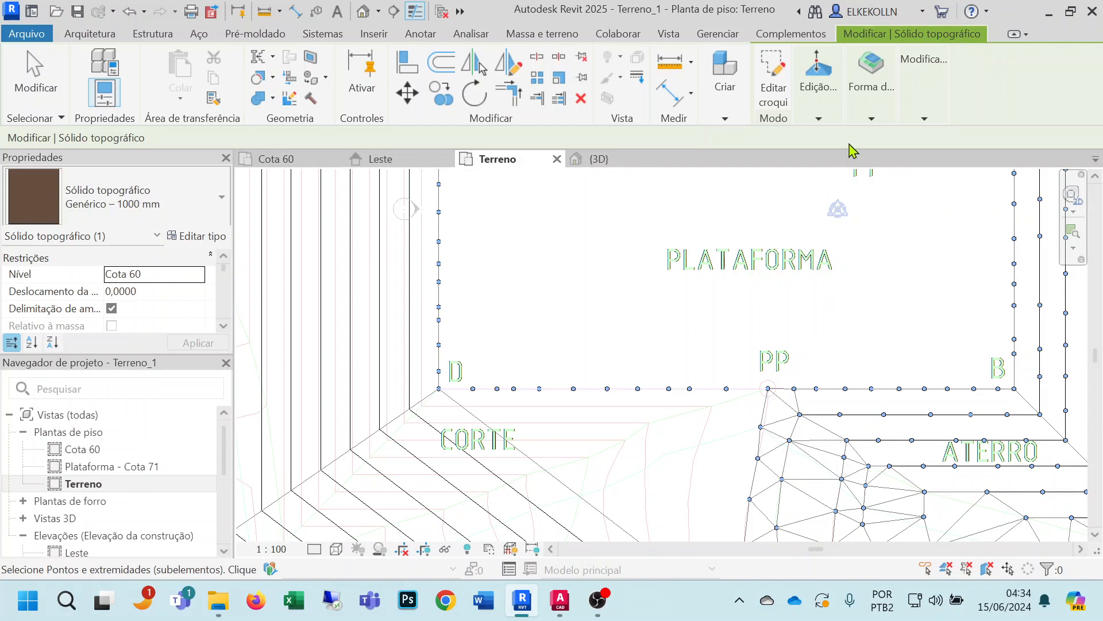
# Add points at absolute elevation 12 along the contour west of the lower PP point, from the south boundary to the first cut line.
pyautogui.click(819, 120)
pyautogui.click(841, 139)
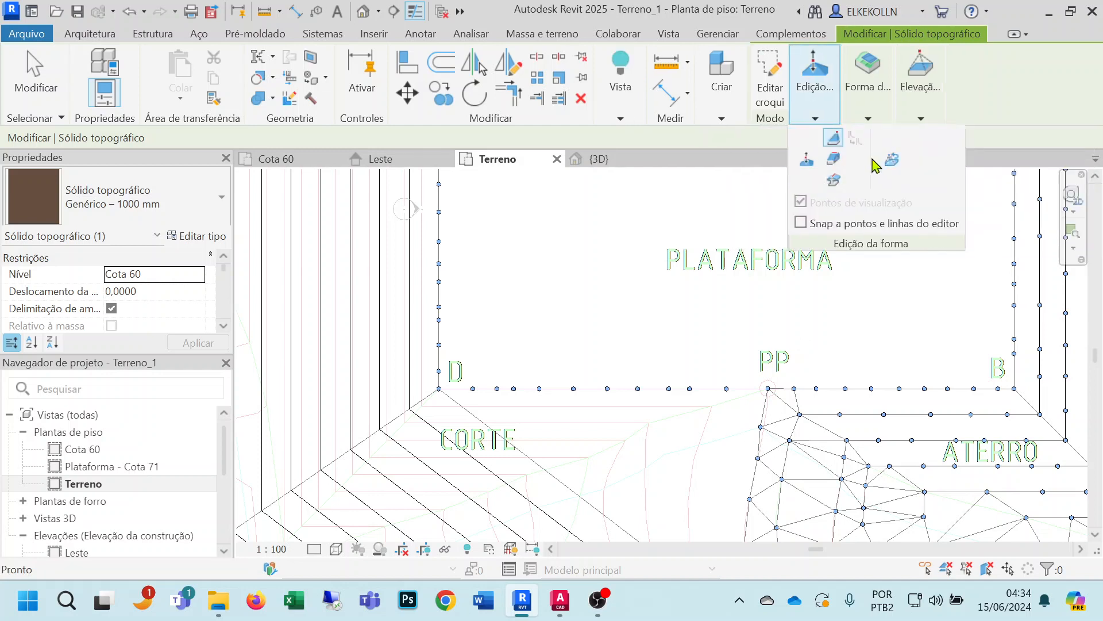
pyautogui.click(922, 120)
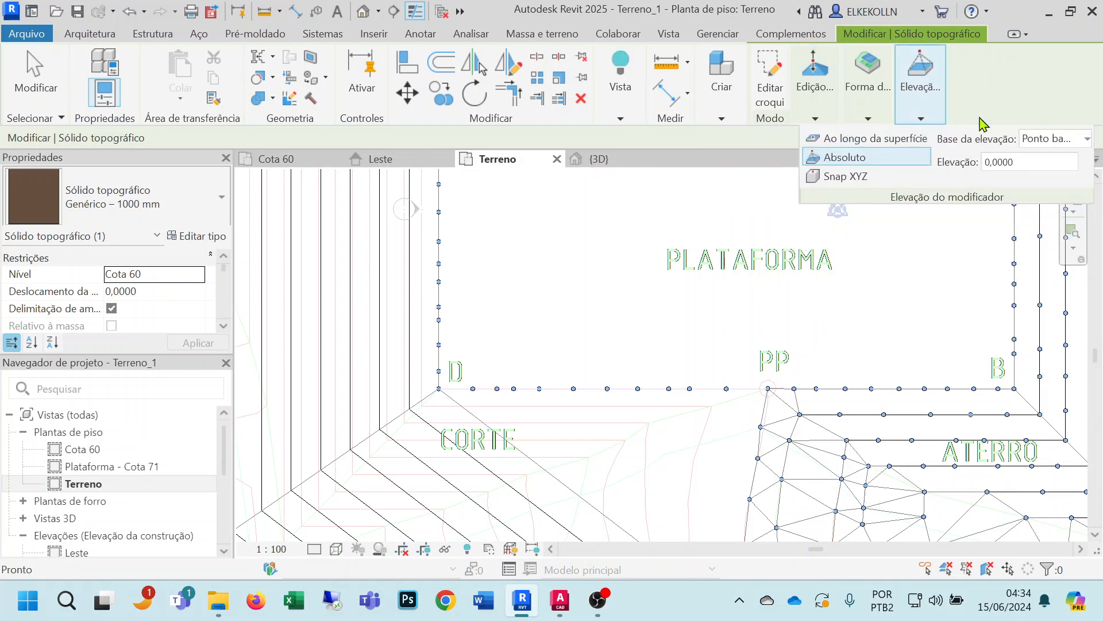
pyautogui.write('12')
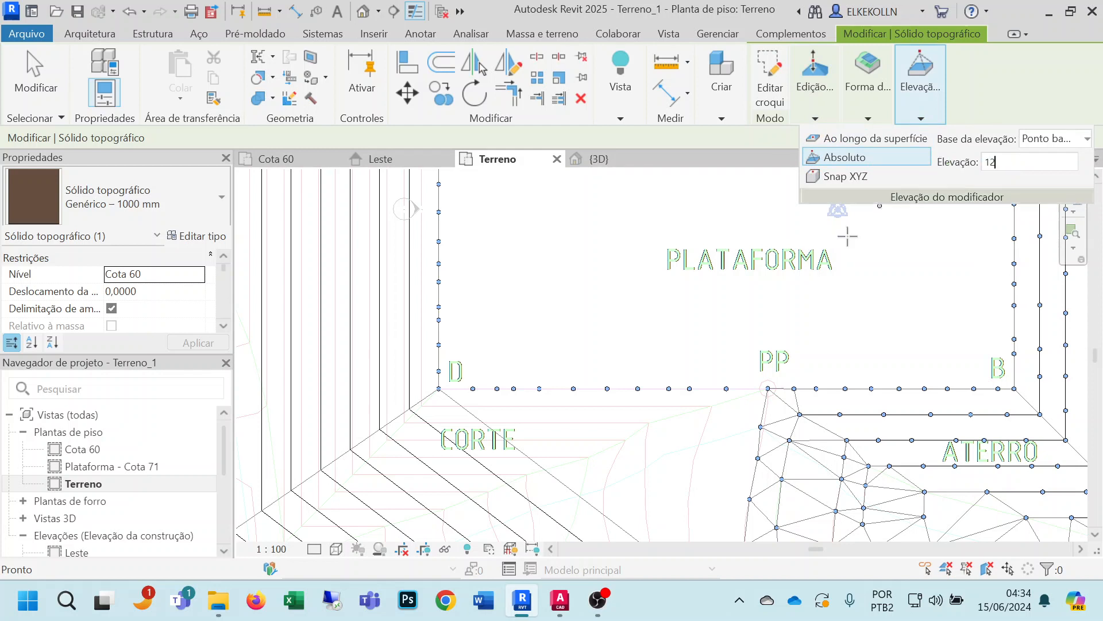
pyautogui.moveTo(770, 330); pyautogui.dragTo(838, 187, button='middle')
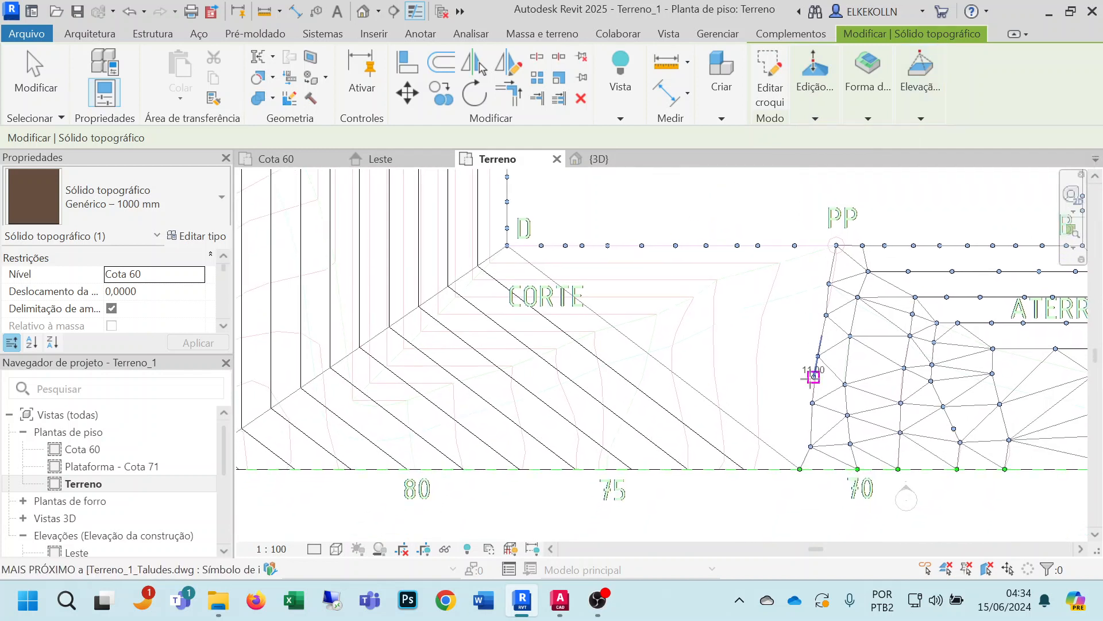
pyautogui.click(754, 468)
pyautogui.click(758, 448)
pyautogui.click(758, 401)
pyautogui.click(758, 348)
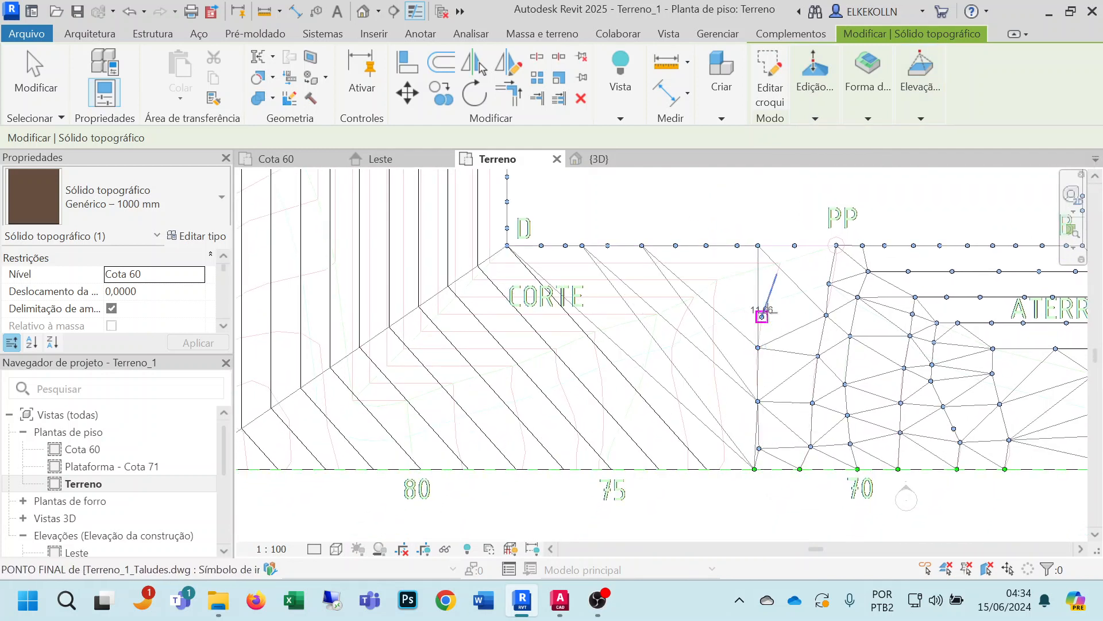
pyautogui.click(761, 304)
pyautogui.click(781, 263)
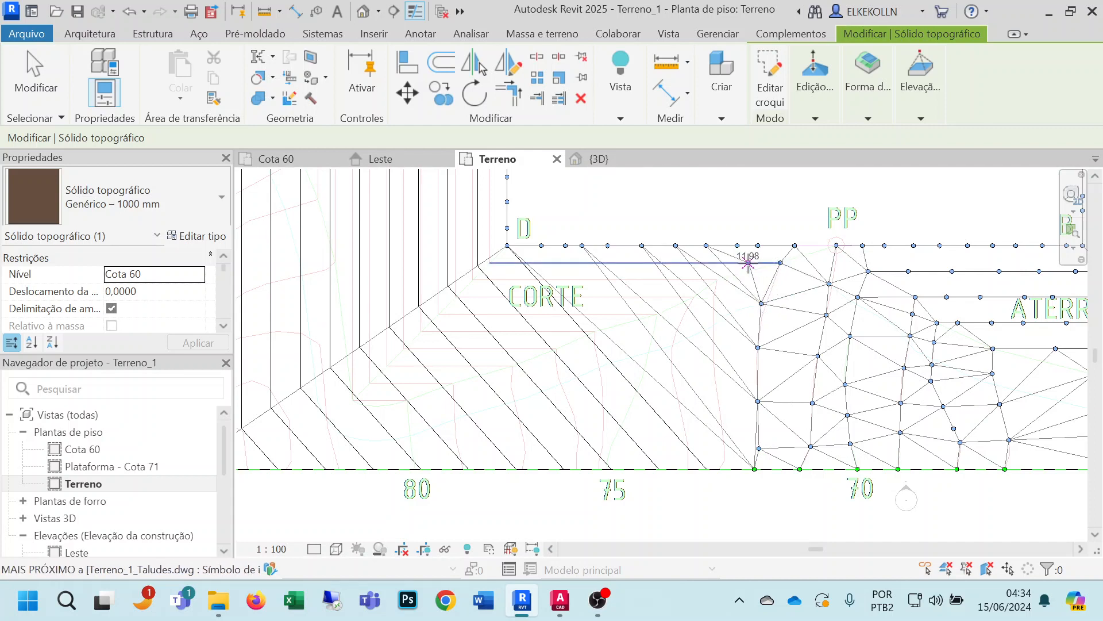
# Add elevation 12 points along the first cut line south of the platform, westward toward corner D.
pyautogui.click(657, 263)
pyautogui.click(615, 263)
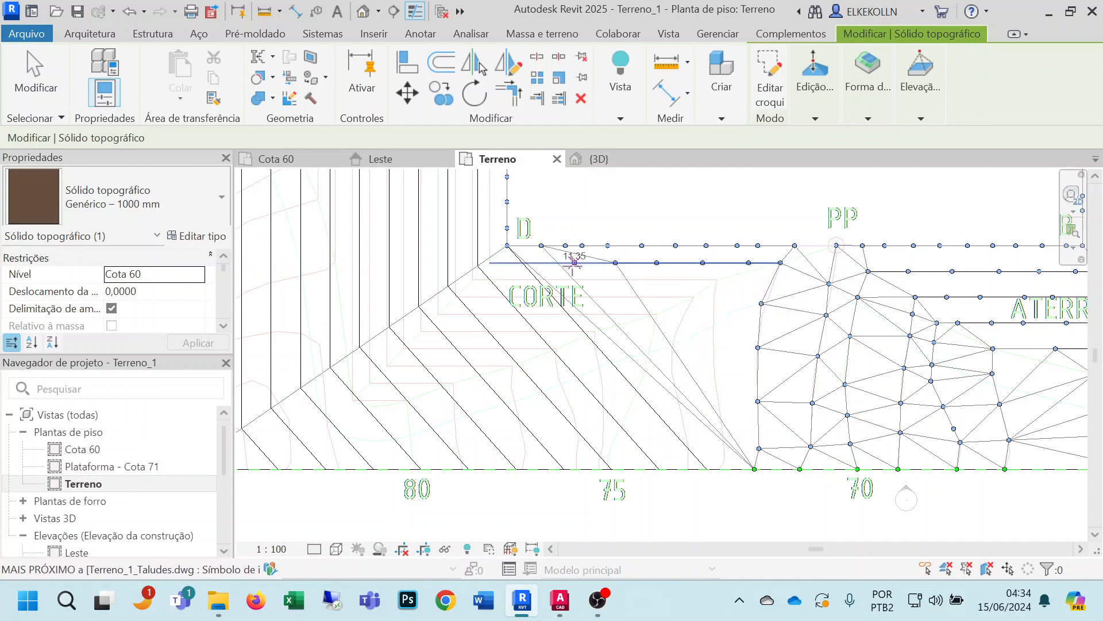
pyautogui.click(572, 263)
pyautogui.click(540, 262)
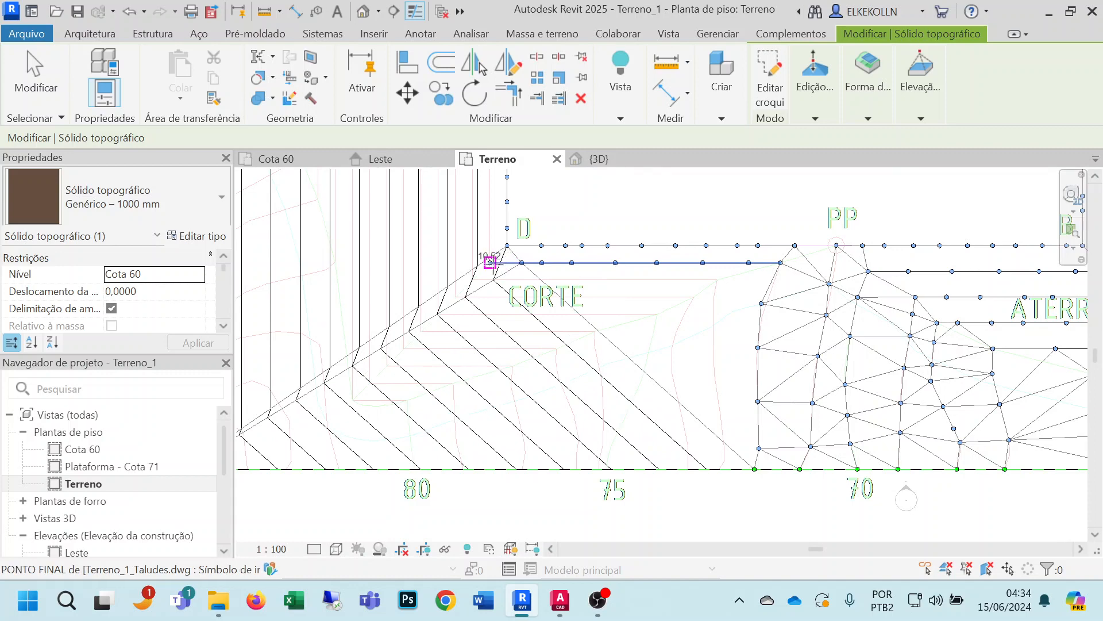
# Add elevation 12 points along the first cut line west of the platform, from corner D up to the line's corner near C.
pyautogui.moveTo(491, 258); pyautogui.dragTo(563, 393, button='middle')
pyautogui.click(562, 385)
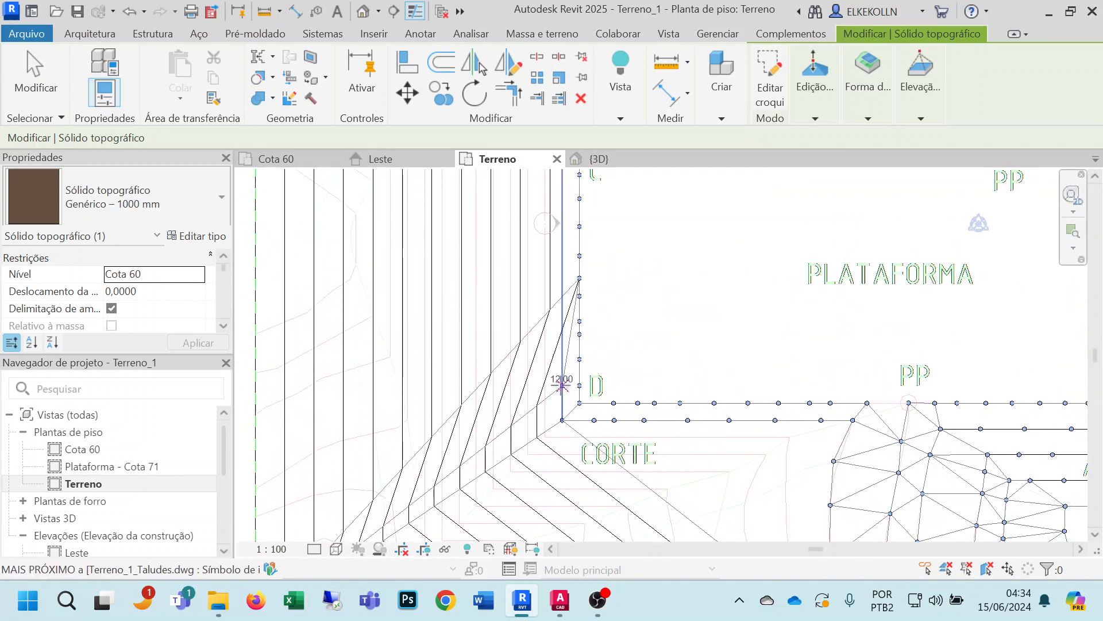
pyautogui.click(562, 345)
pyautogui.click(562, 308)
pyautogui.click(562, 278)
pyautogui.click(562, 245)
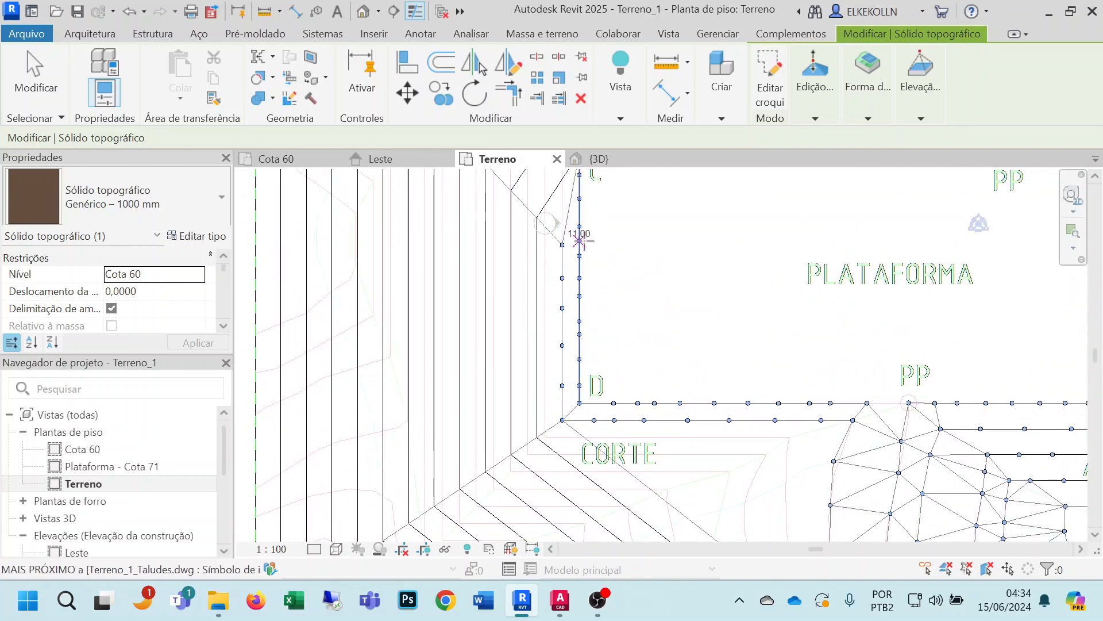
pyautogui.moveTo(595, 259); pyautogui.dragTo(641, 436, button='middle')
pyautogui.click(608, 388)
pyautogui.click(607, 355)
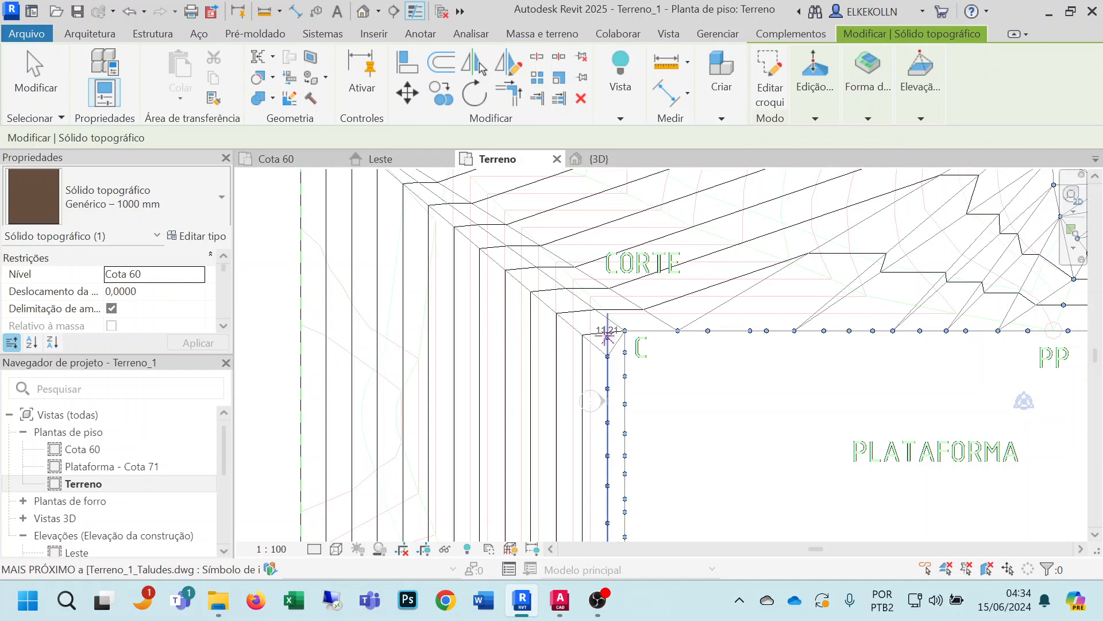
pyautogui.click(607, 335)
pyautogui.click(608, 313)
# Add elevation 12 points along the first cut line north of the platform, from near corner C to its east end.
pyautogui.click(647, 314)
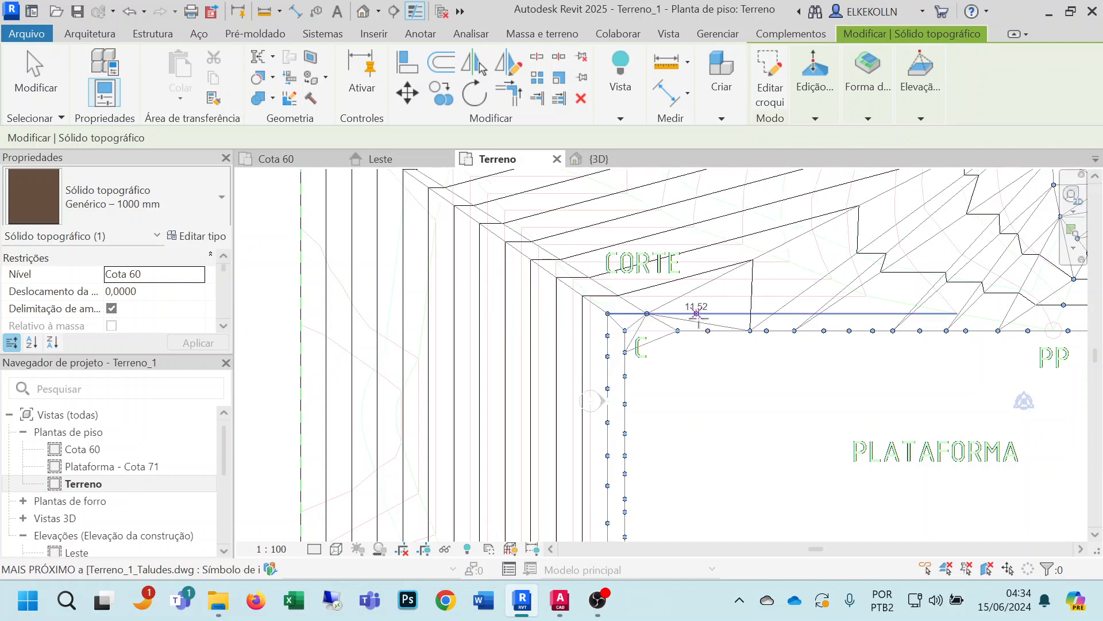
pyautogui.click(709, 313)
pyautogui.click(766, 313)
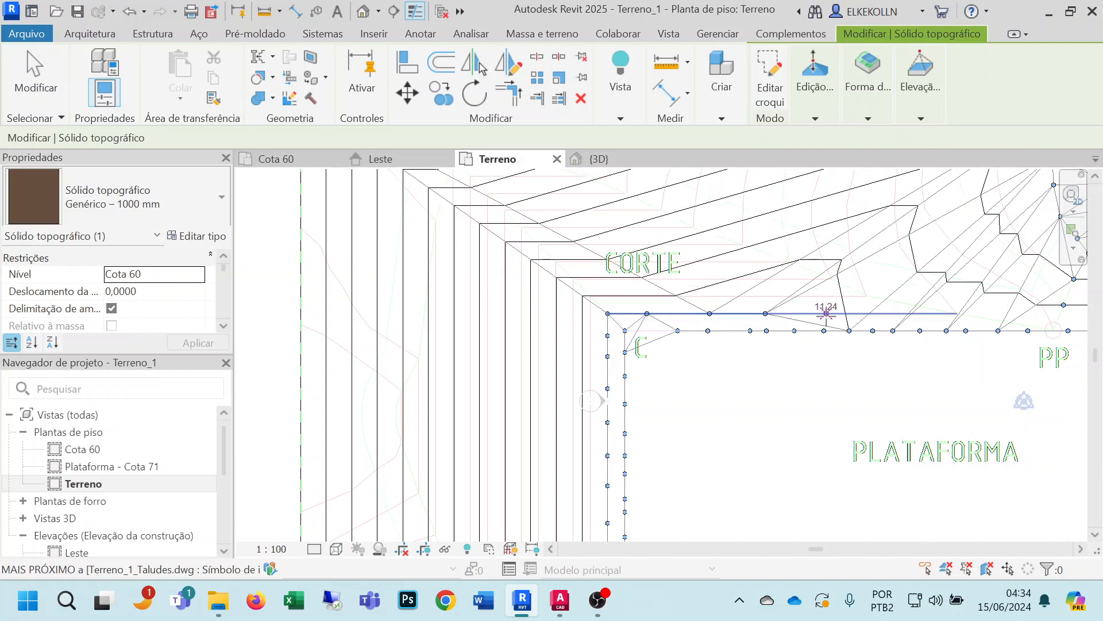
pyautogui.click(826, 313)
pyautogui.click(870, 313)
pyautogui.click(907, 313)
pyautogui.click(938, 313)
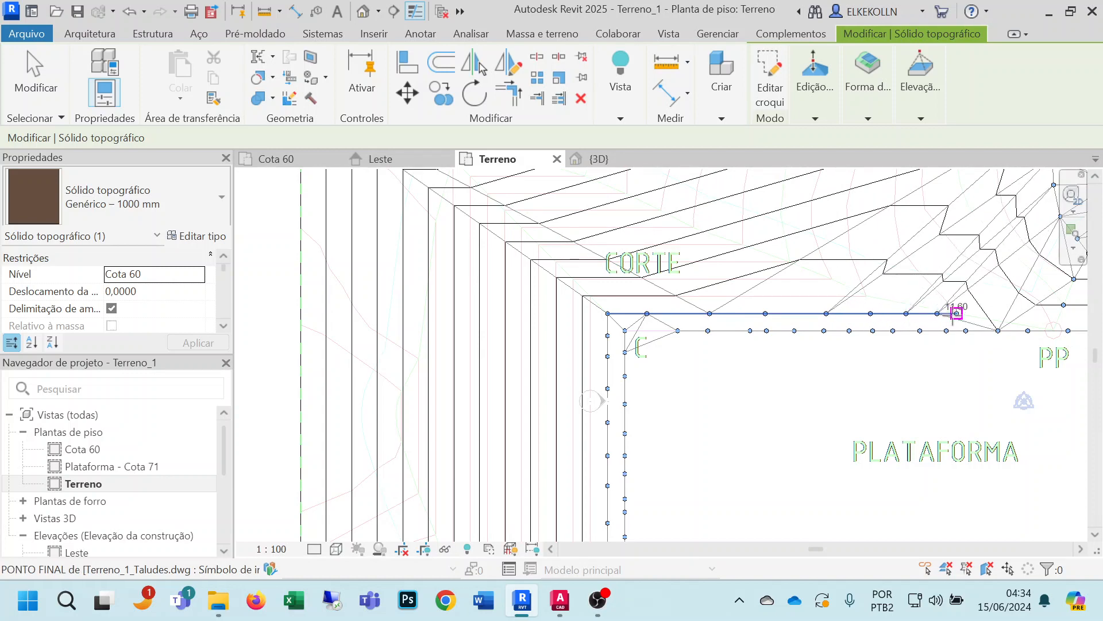
pyautogui.click(955, 314)
# Add elevation 12 points along the contour from the north cut line's east end up to the north boundary.
pyautogui.moveTo(956, 313); pyautogui.dragTo(712, 463, button='middle')
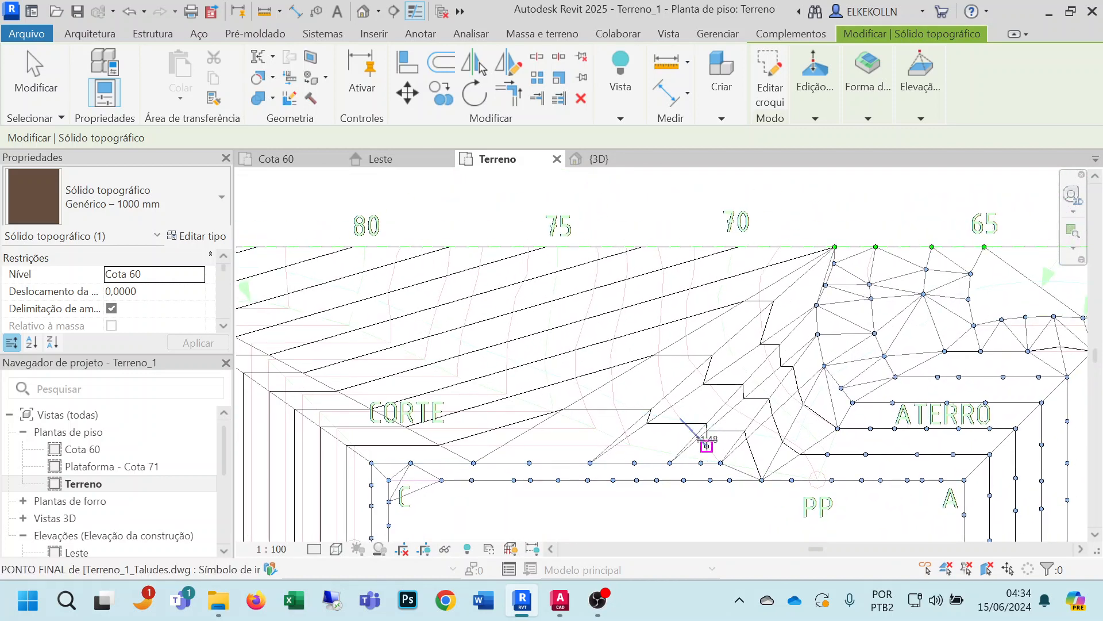
pyautogui.click(707, 445)
pyautogui.click(693, 432)
pyautogui.click(673, 408)
pyautogui.click(664, 395)
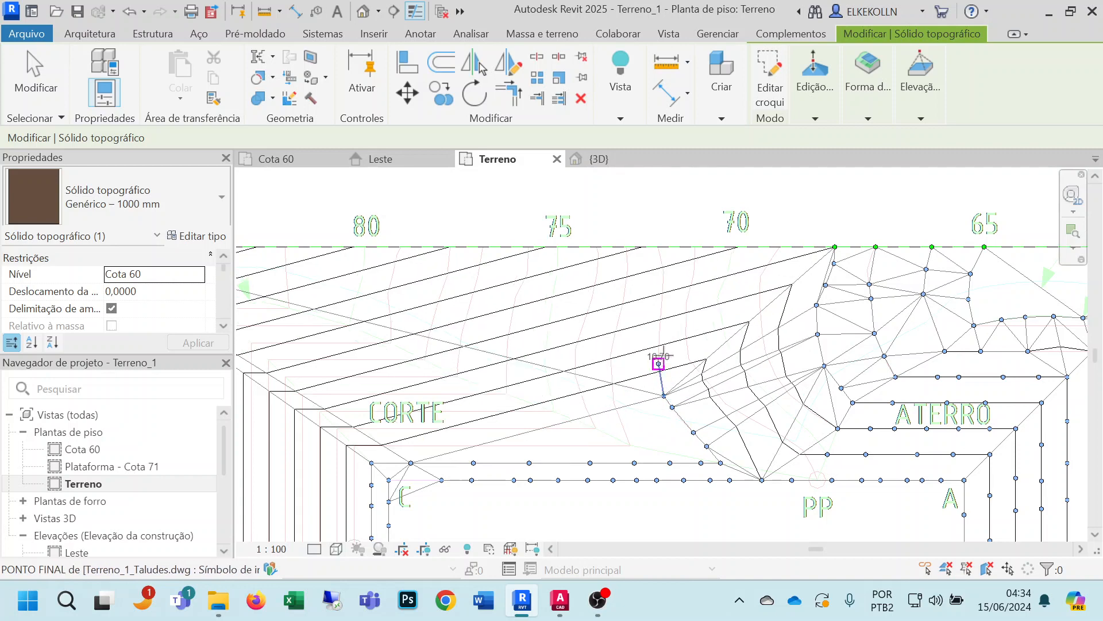
pyautogui.click(659, 348)
pyautogui.click(660, 314)
pyautogui.click(663, 283)
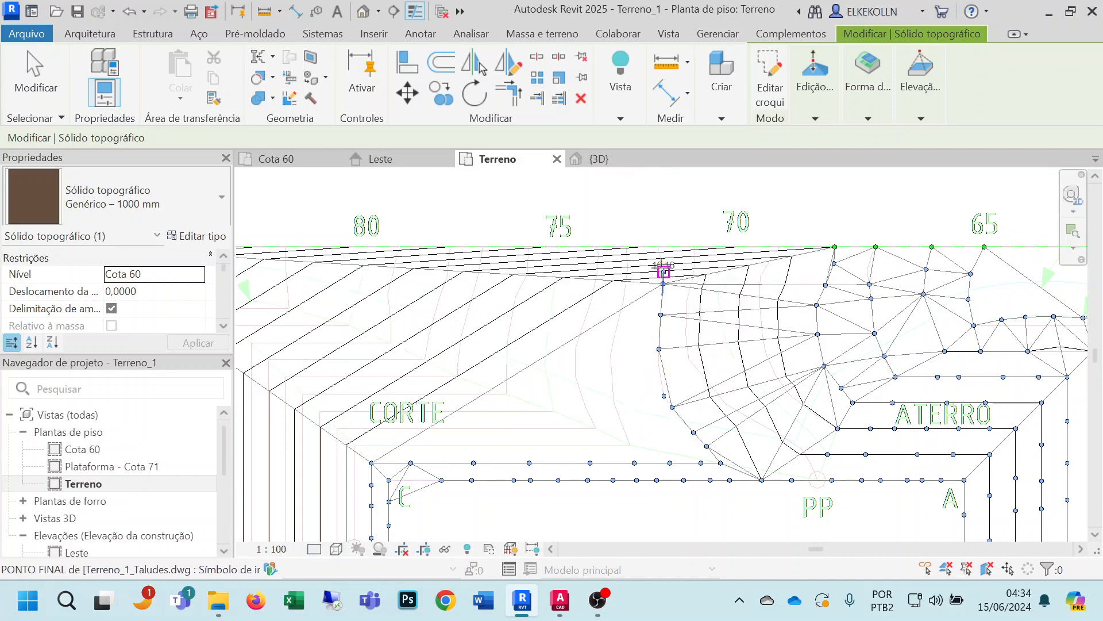
pyautogui.click(663, 272)
pyautogui.click(657, 247)
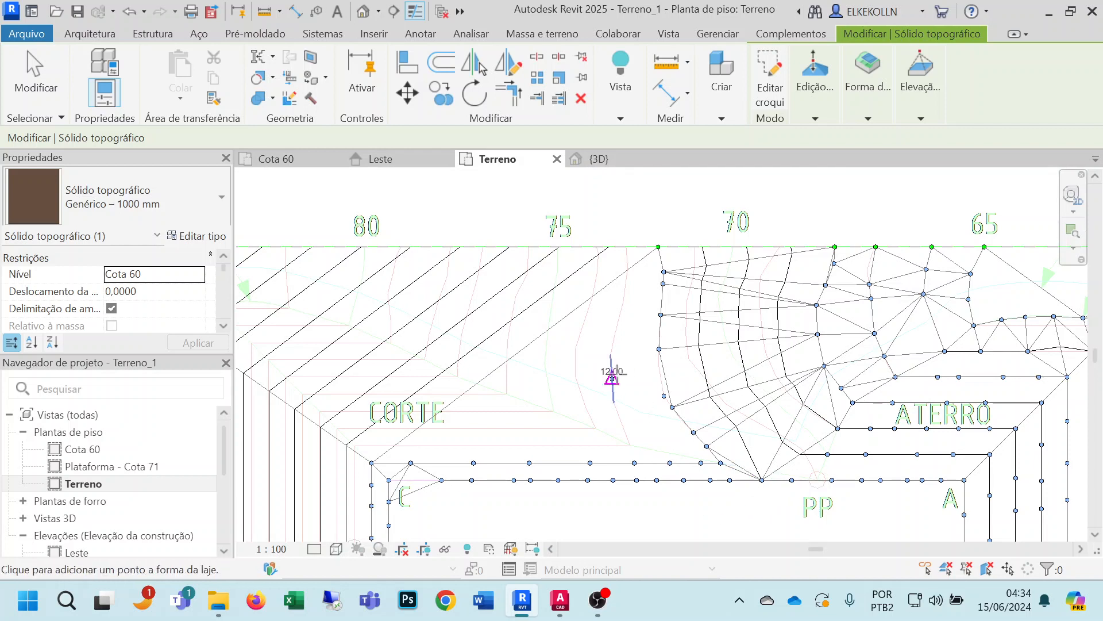
# Set the point elevation to 11 and add points along the lower part of the contour leading northwest from the upper PP point.
pyautogui.click(923, 121)
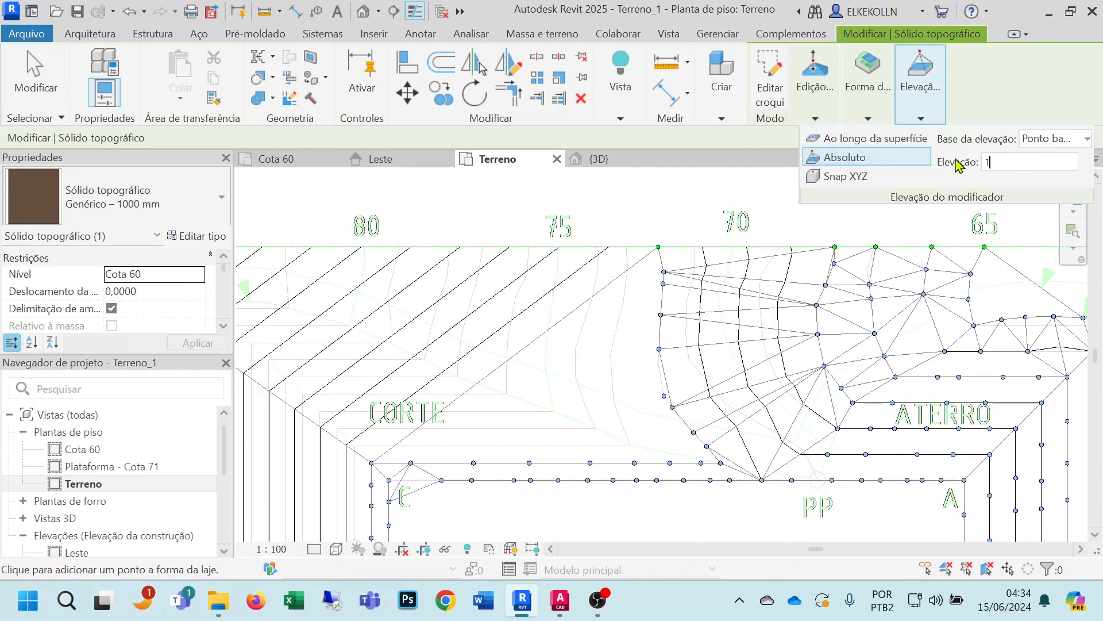
pyautogui.write('11')
pyautogui.scroll(4, 753, 529)
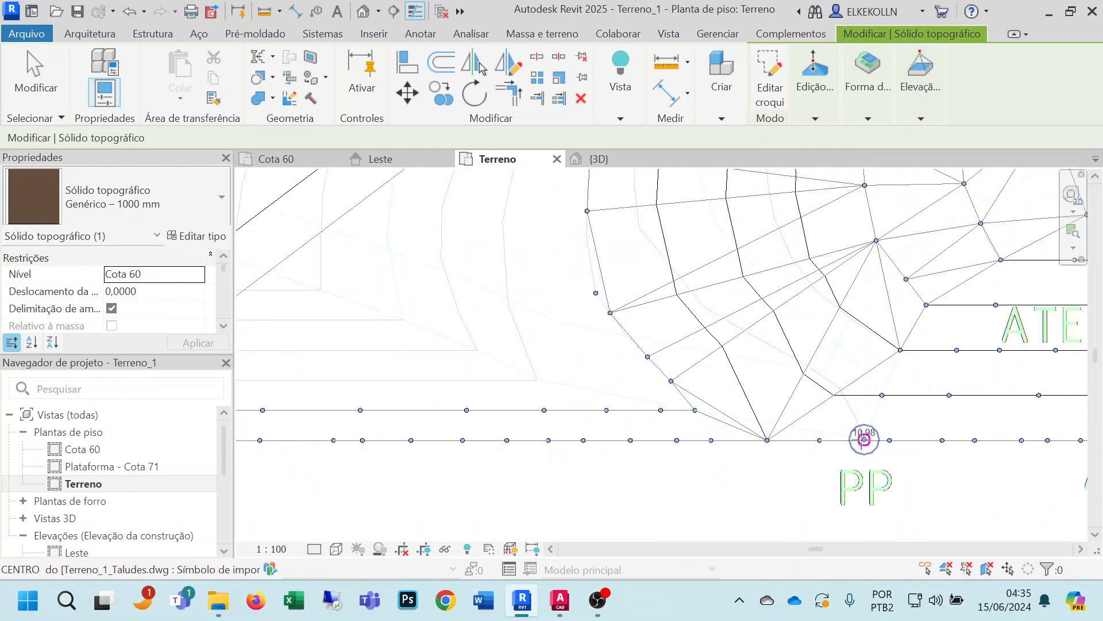
pyautogui.click(832, 382)
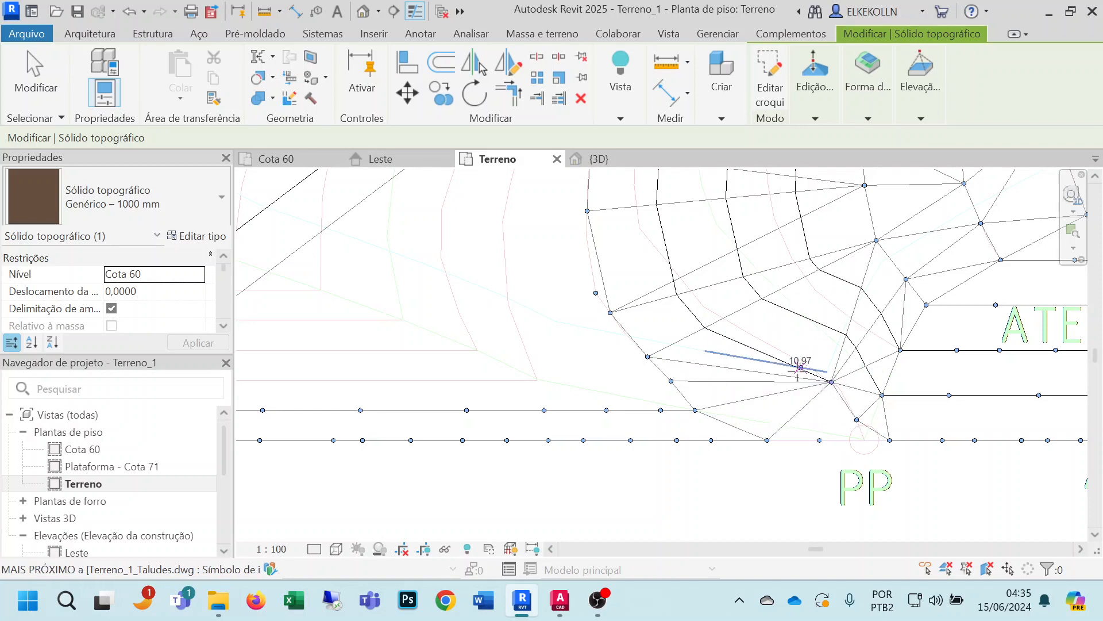
pyautogui.click(776, 348)
pyautogui.click(735, 326)
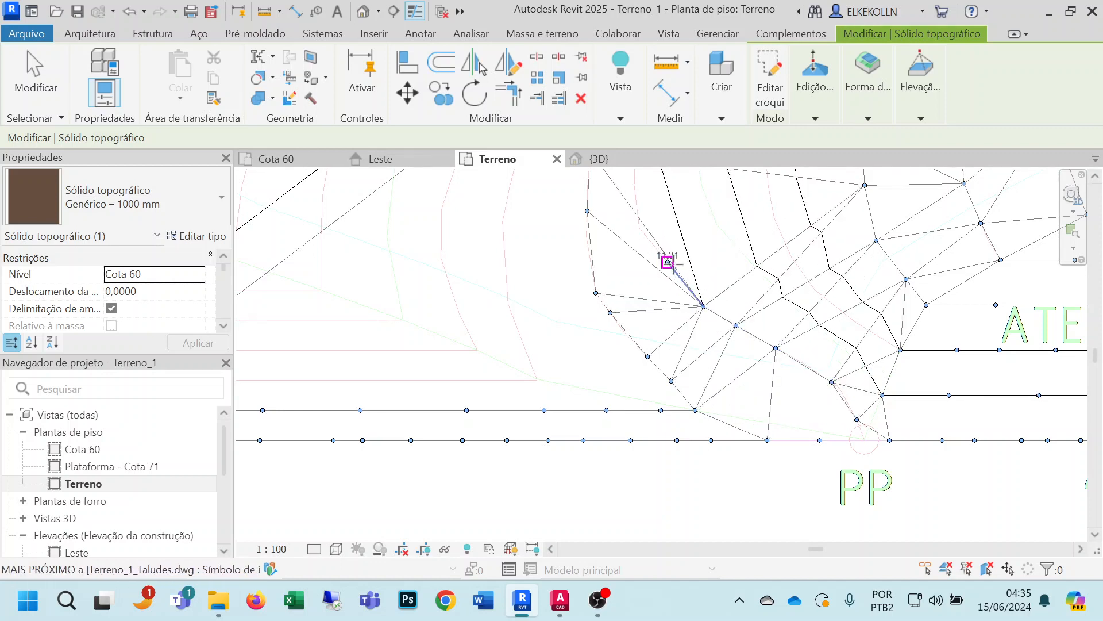
# Continue the elevation 11 points along the upper part of that contour to the north boundary.
pyautogui.moveTo(665, 256); pyautogui.dragTo(773, 421, button='middle')
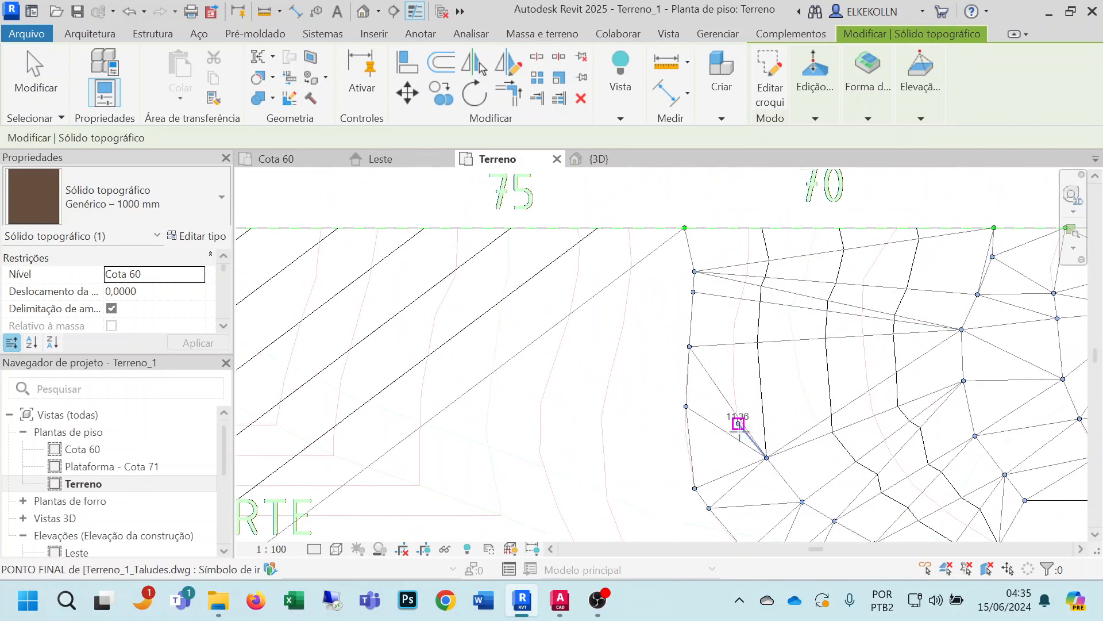
pyautogui.click(739, 424)
pyautogui.click(733, 381)
pyautogui.click(734, 345)
pyautogui.click(736, 312)
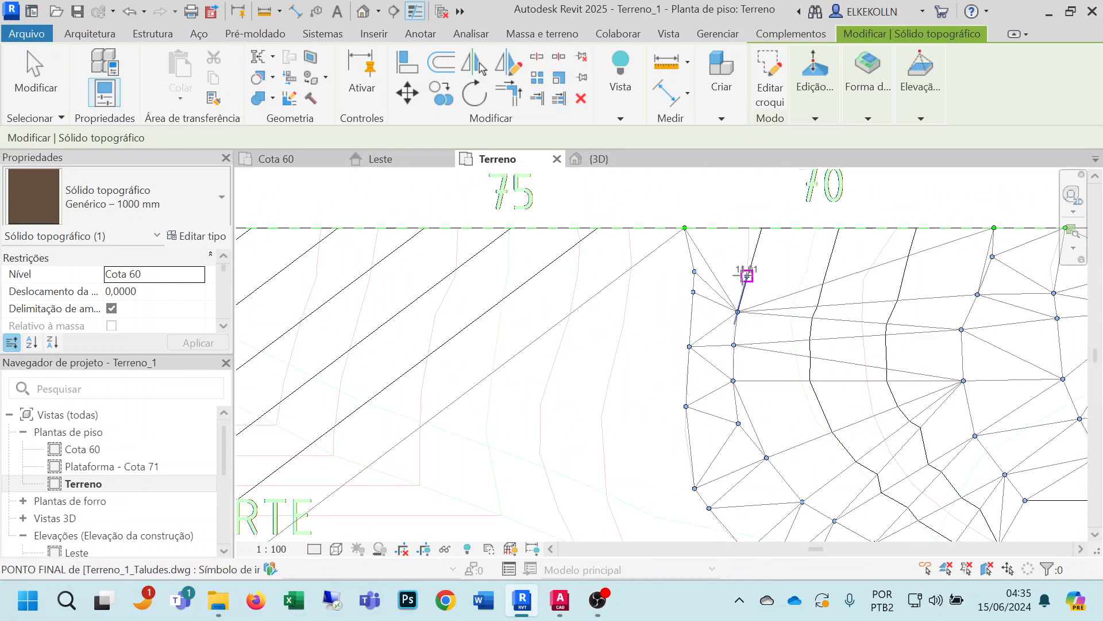
pyautogui.click(747, 275)
pyautogui.click(749, 228)
# Set the point elevation to 10 and add points down the next contour to the east, starting at the north boundary.
pyautogui.moveTo(867, 388); pyautogui.dragTo(695, 211, button='middle')
pyautogui.scroll(-3, 748, 283)
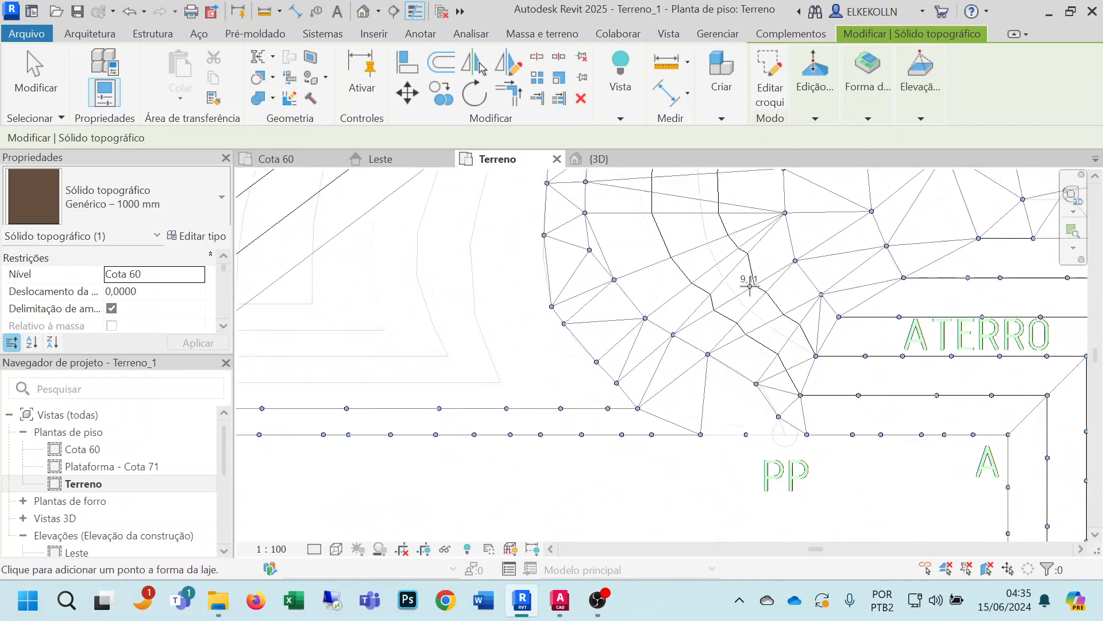
pyautogui.moveTo(732, 387); pyautogui.dragTo(694, 478, button='middle')
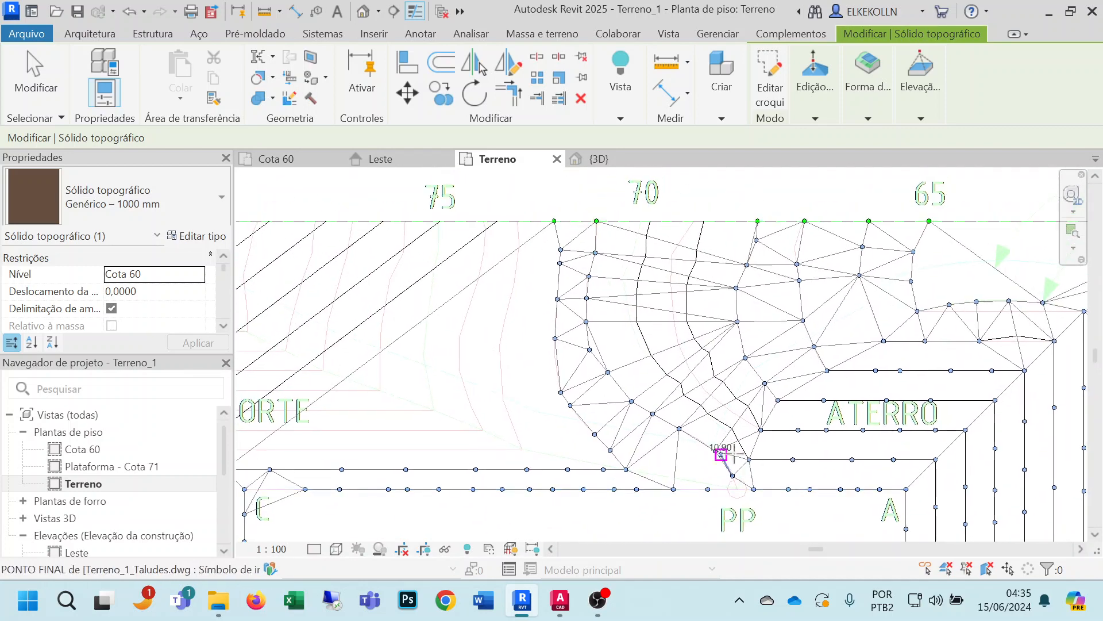
pyautogui.click(919, 119)
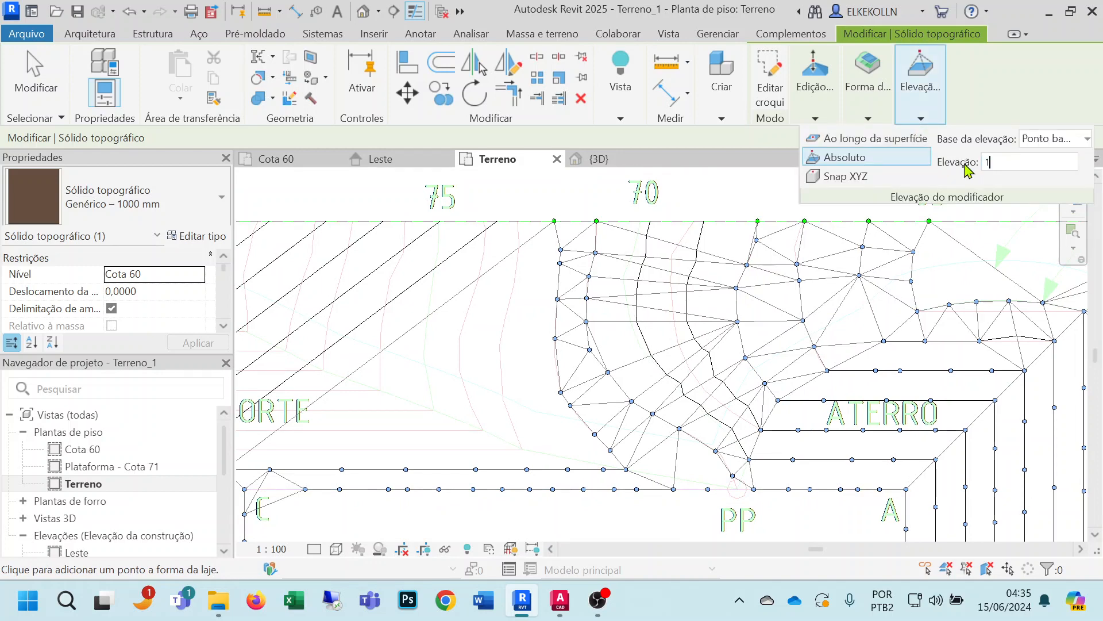
pyautogui.scroll(2, 736, 492)
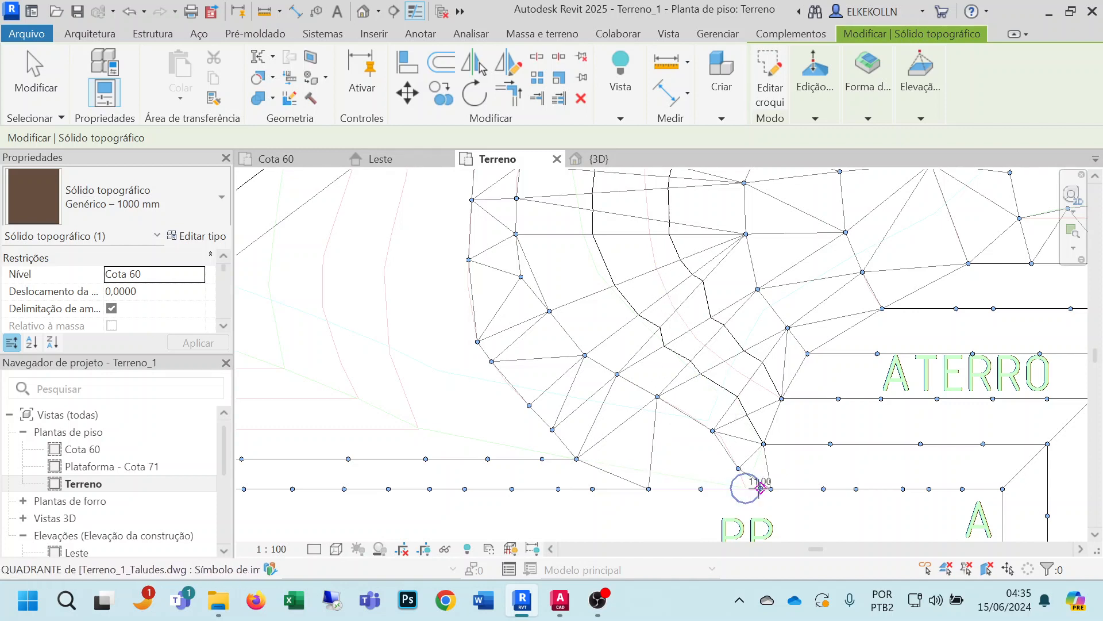
pyautogui.scroll(-1, 680, 495)
pyautogui.moveTo(609, 287); pyautogui.dragTo(660, 352, button='middle')
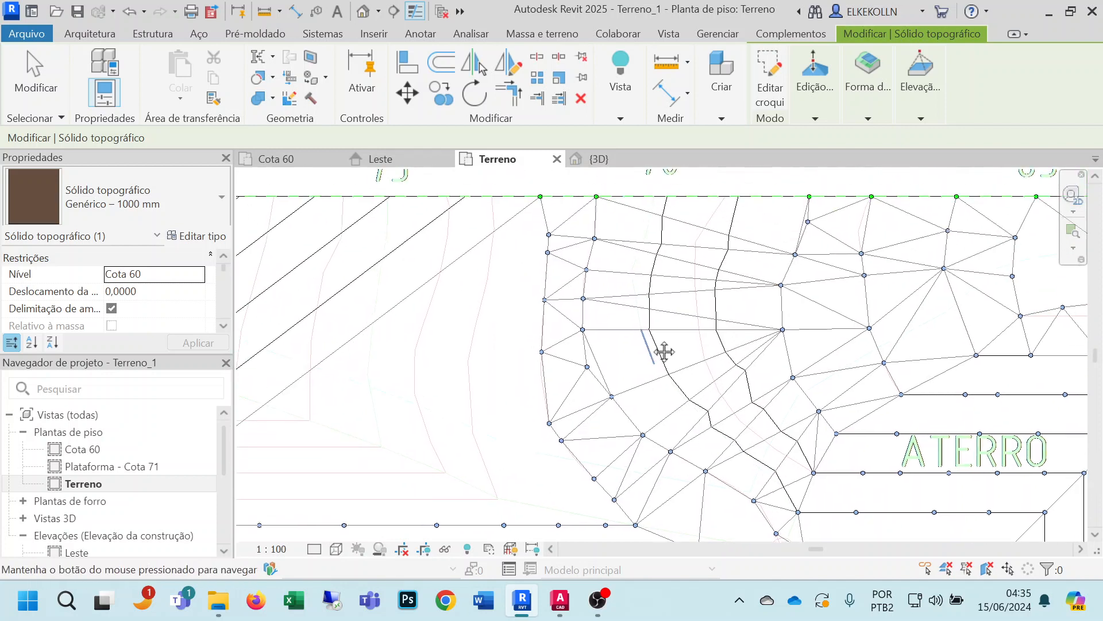
pyautogui.click(645, 234)
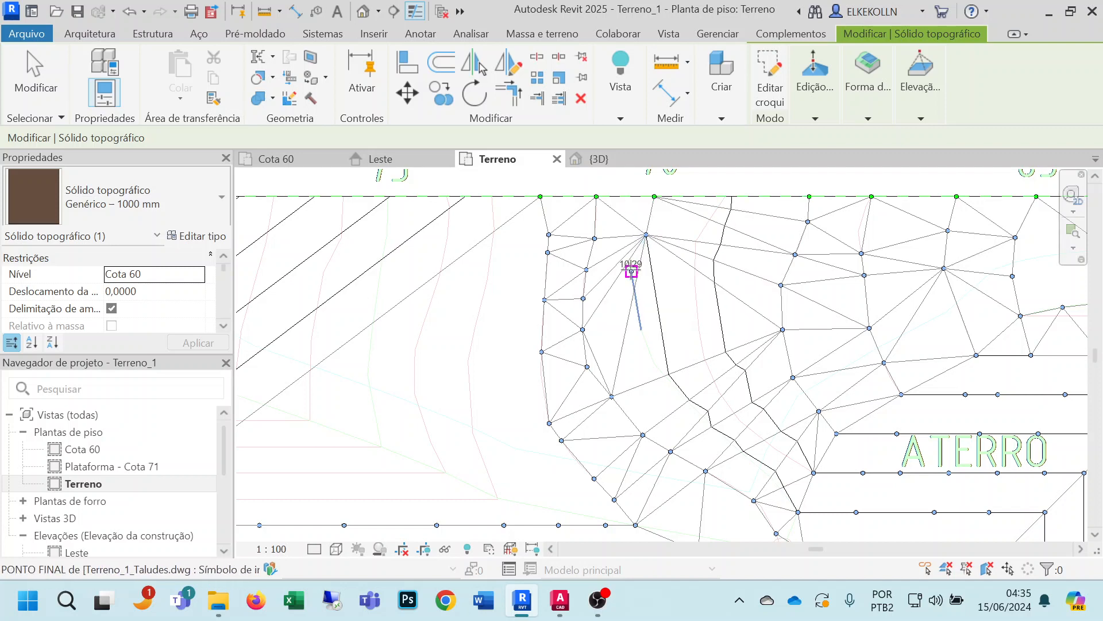
pyautogui.click(632, 271)
pyautogui.click(648, 346)
pyautogui.click(671, 383)
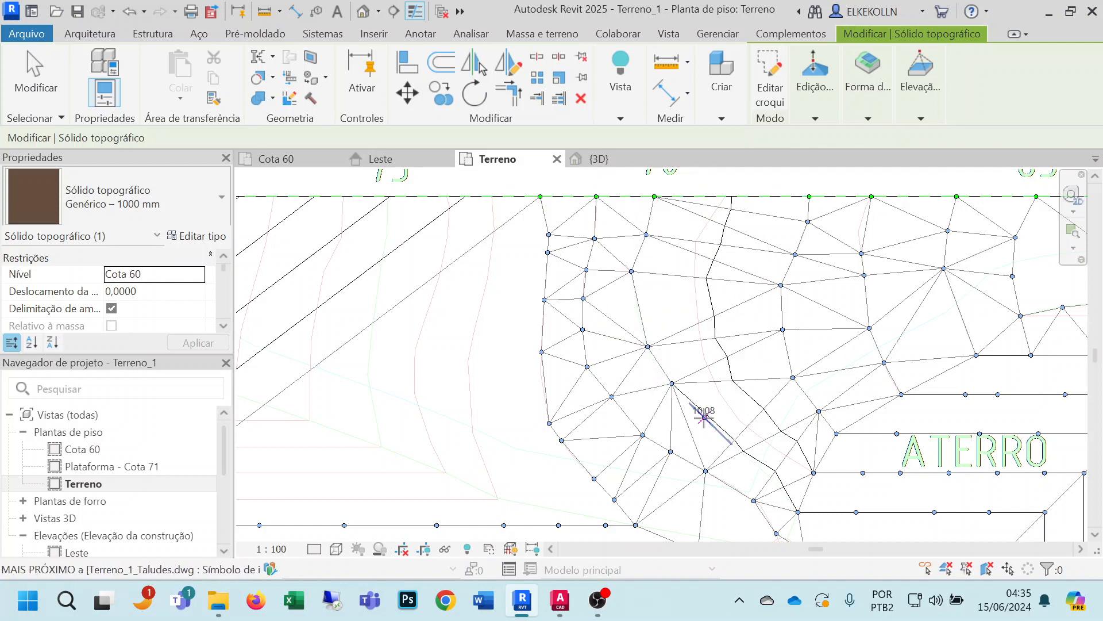
# Finish the elevation 10 contour with points down to the west end of the first embankment line near the upper PP point.
pyautogui.click(705, 417)
pyautogui.click(746, 457)
pyautogui.click(777, 485)
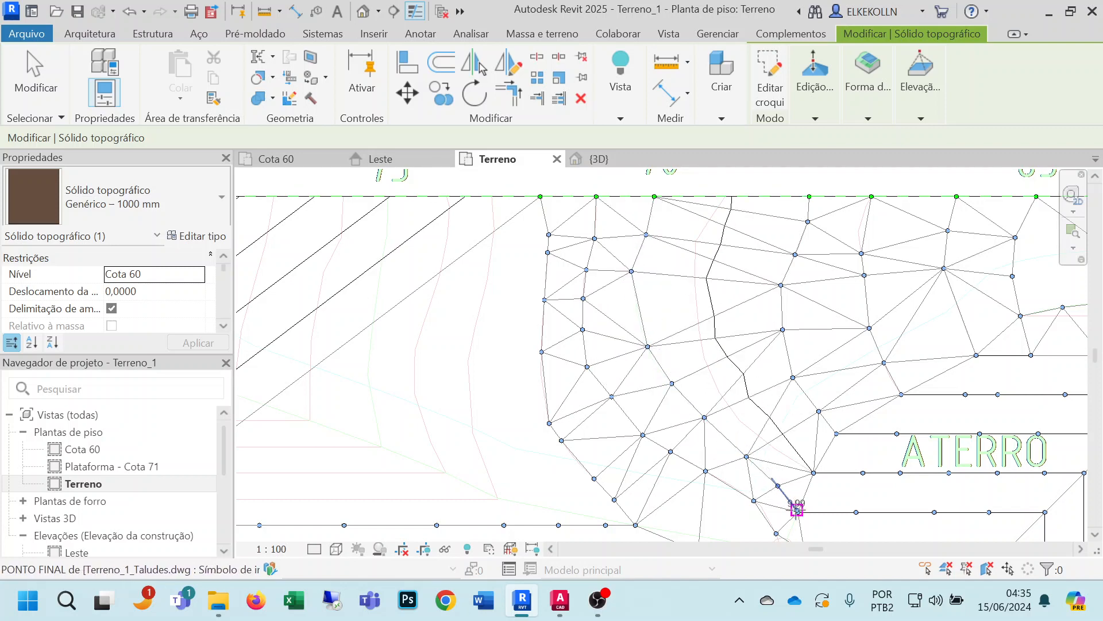
pyautogui.click(797, 509)
# Set the point elevation to 9 and add points up the remaining contour from the embankment line near the upper PP point to the north boundary.
pyautogui.scroll(-3, 828, 511)
pyautogui.moveTo(835, 512); pyautogui.dragTo(636, 405, button='middle')
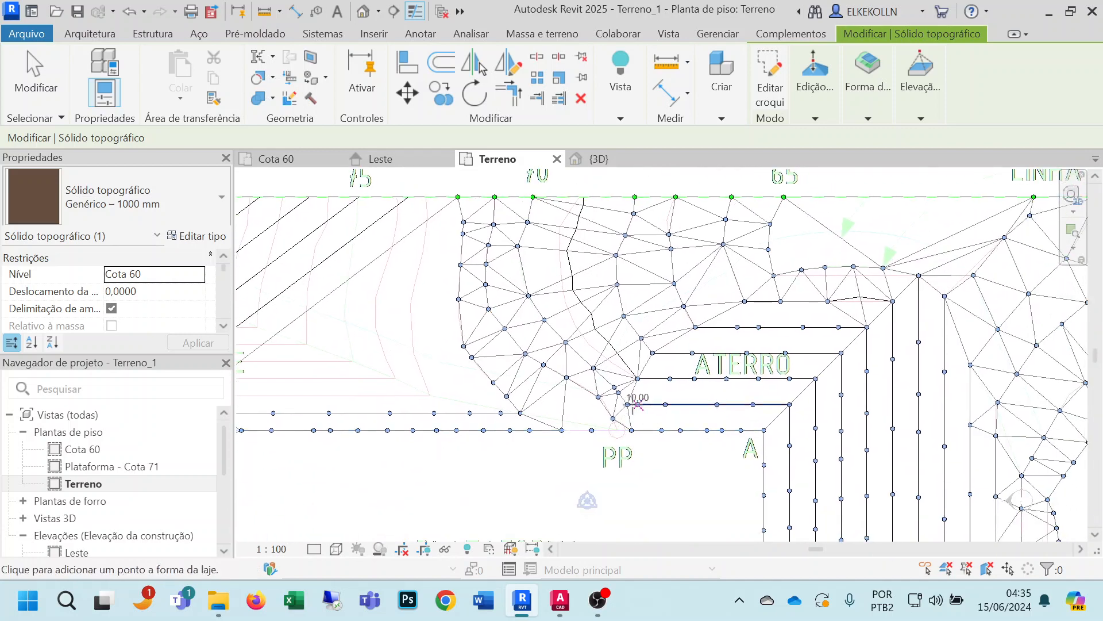
pyautogui.scroll(2, 607, 361)
pyautogui.click(926, 117)
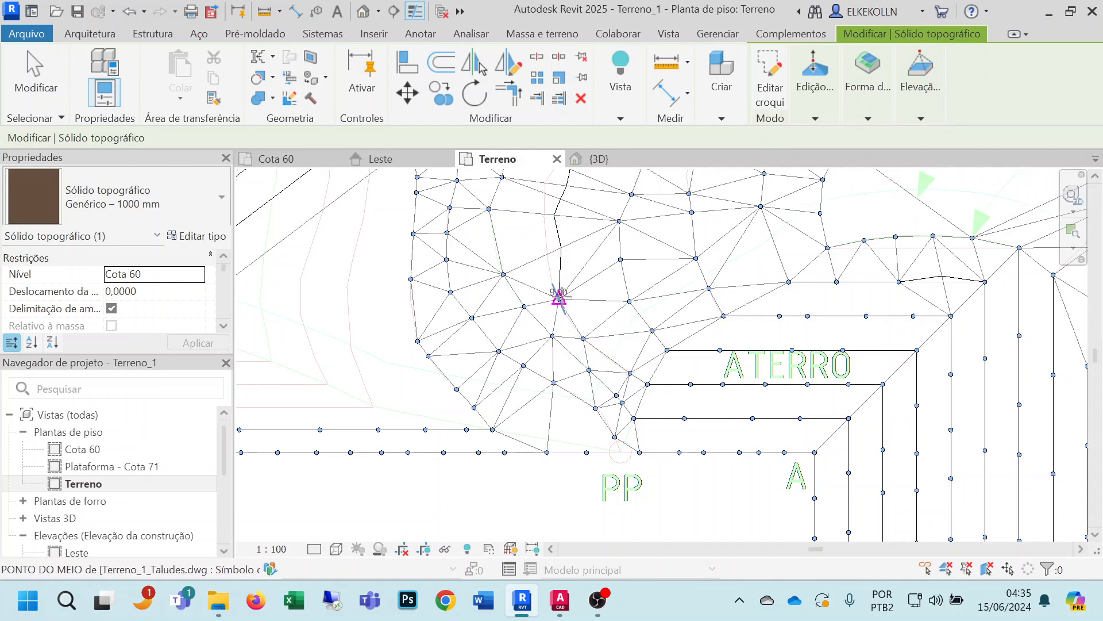
pyautogui.moveTo(586, 233); pyautogui.dragTo(617, 306, button='middle')
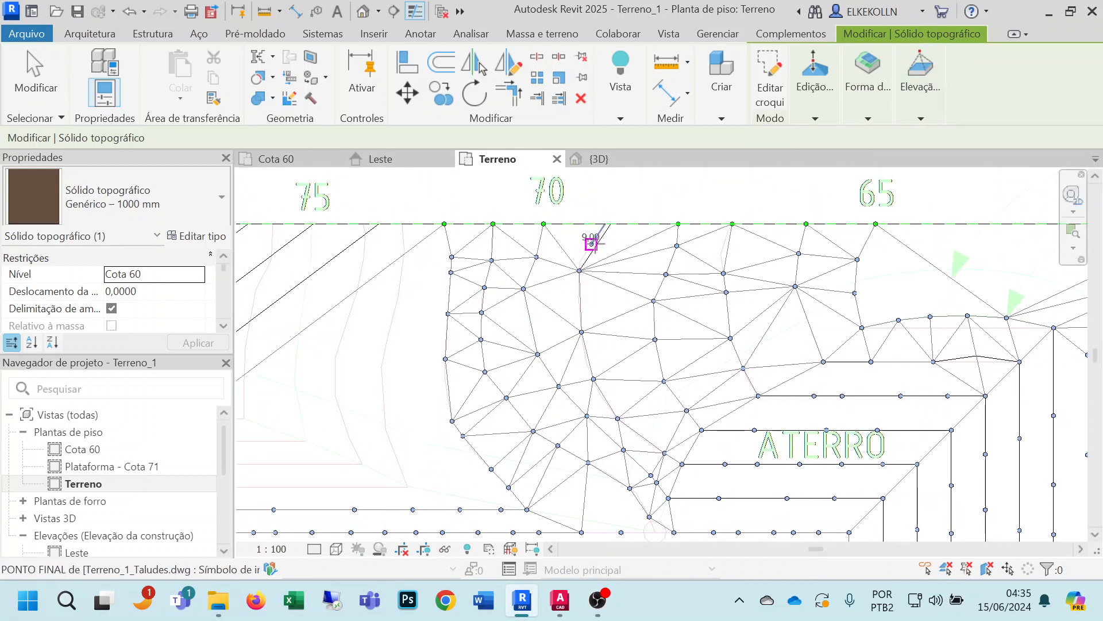
# Set the point elevation to 13 and add points down the next contour to the west, from the north boundary to the northern cut line's east end.
pyautogui.scroll(-2, 706, 309)
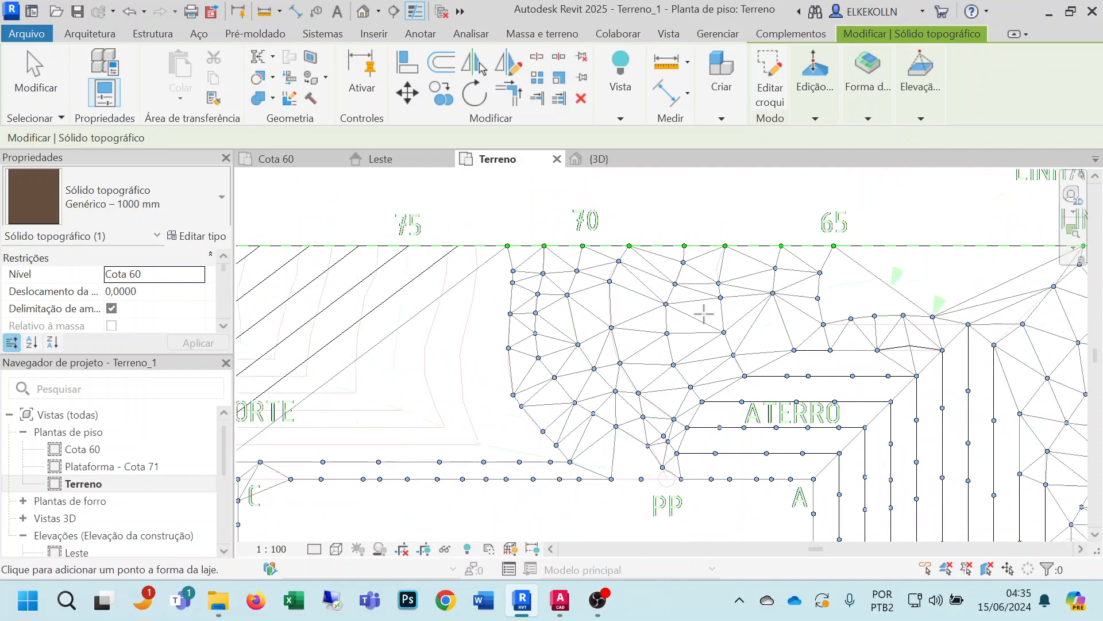
pyautogui.moveTo(750, 394)
pyautogui.mouseDown(button='middle')
pyautogui.moveTo(761, 174)
pyautogui.moveTo(773, 315)
pyautogui.moveTo(799, 141)
pyautogui.mouseUp(button='middle')
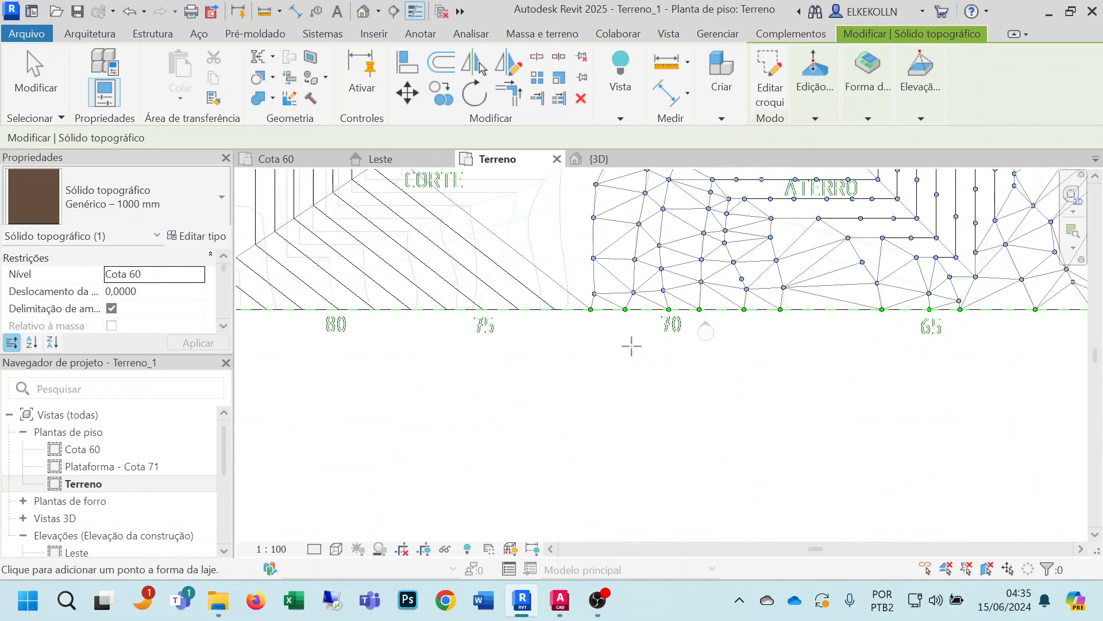
pyautogui.moveTo(704, 410)
pyautogui.mouseDown(button='middle')
pyautogui.moveTo(603, 527)
pyautogui.moveTo(602, 547)
pyautogui.mouseUp(button='middle')
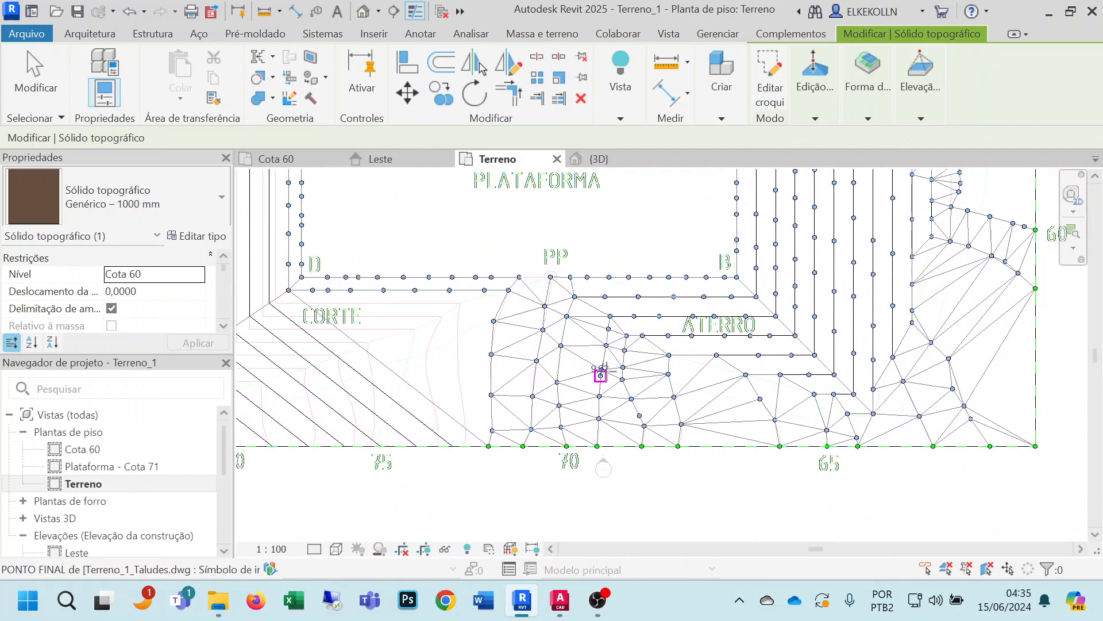
pyautogui.moveTo(648, 181)
pyautogui.mouseDown(button='middle')
pyautogui.moveTo(751, 335)
pyautogui.moveTo(777, 408)
pyautogui.moveTo(787, 493)
pyautogui.mouseUp(button='middle')
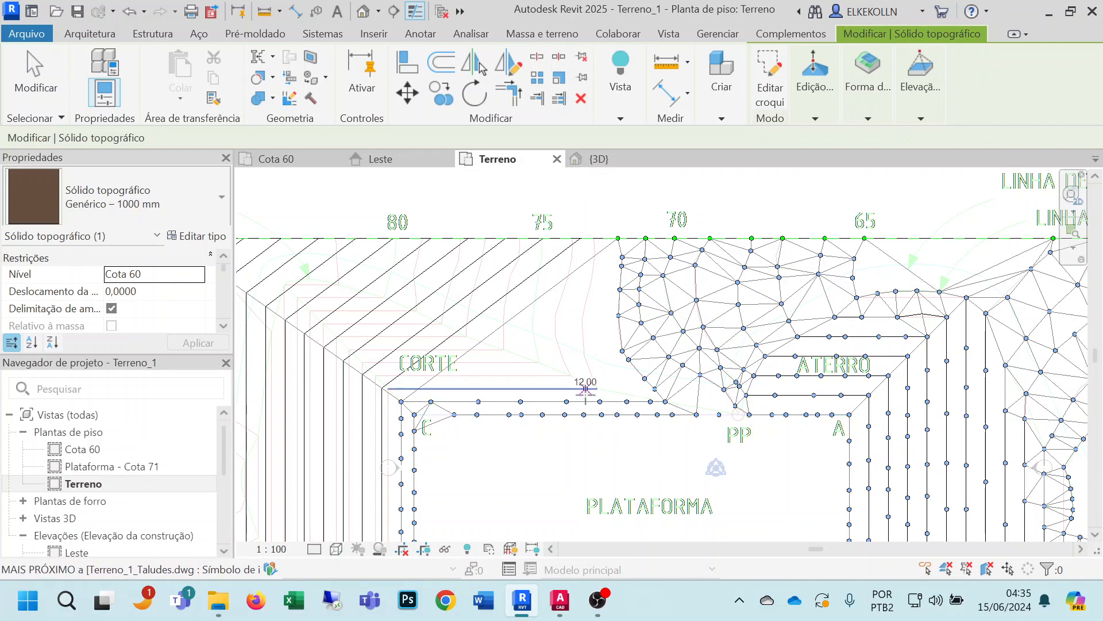
pyautogui.click(916, 119)
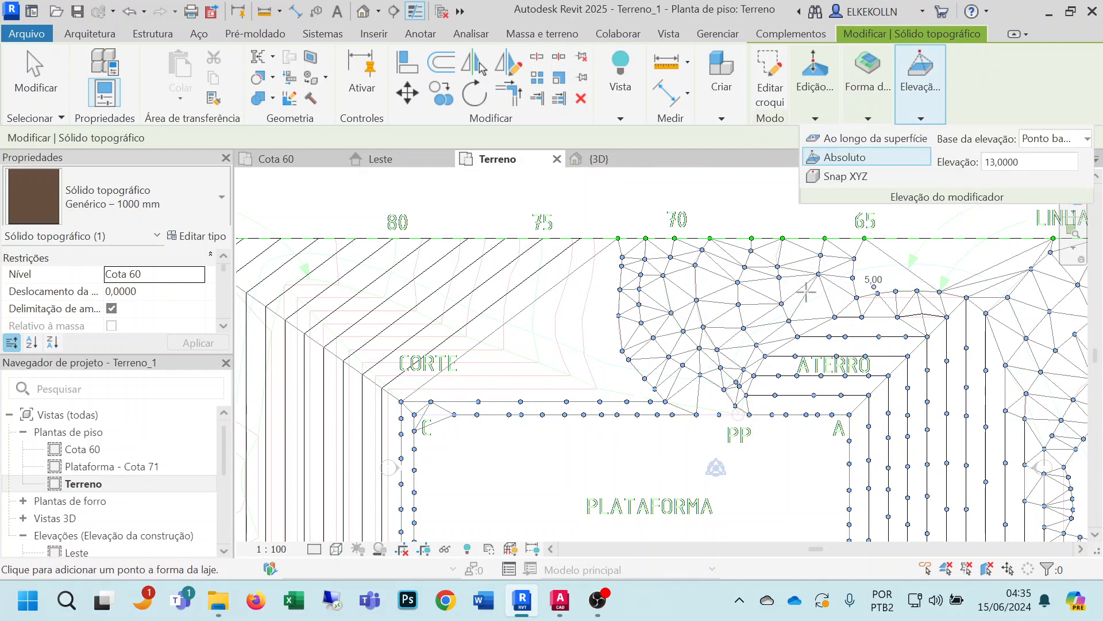
pyautogui.click(594, 238)
pyautogui.click(592, 280)
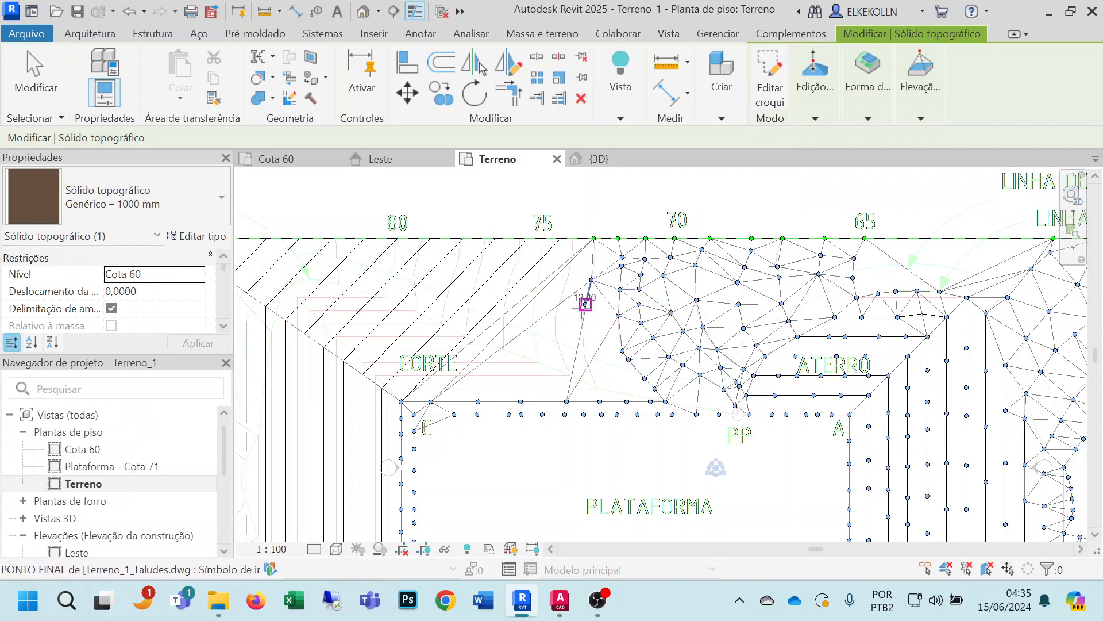
pyautogui.click(585, 304)
pyautogui.click(583, 337)
pyautogui.click(583, 354)
pyautogui.click(597, 387)
# Continue the elevation 13 points westward along the northern cut line to its corner outside C.
pyautogui.click(562, 388)
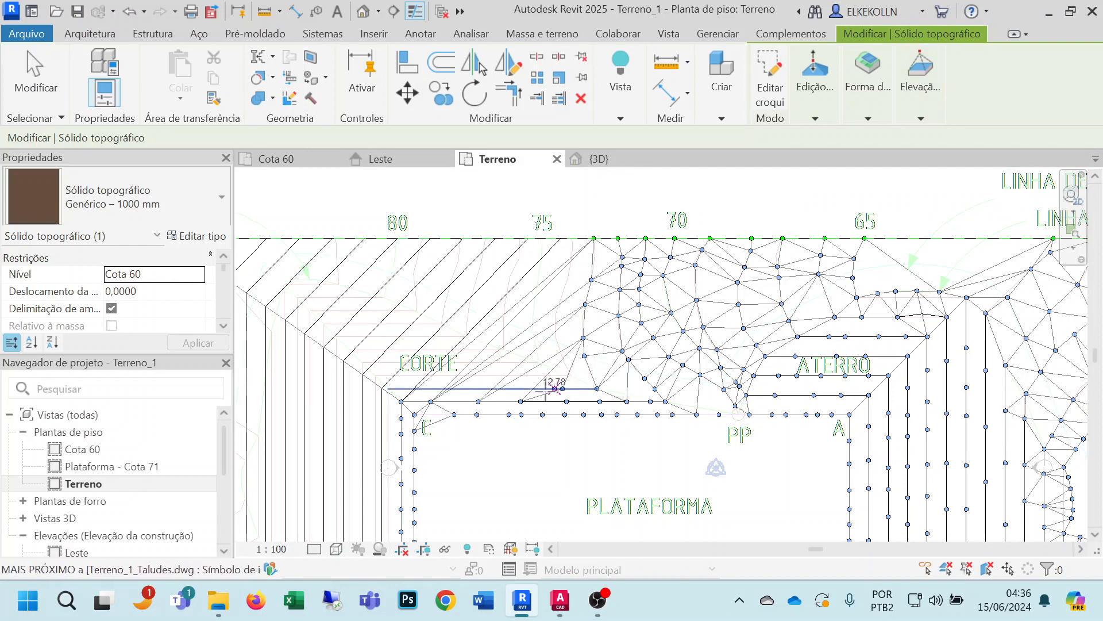
pyautogui.click(521, 388)
pyautogui.moveTo(488, 412); pyautogui.dragTo(697, 328, button='middle')
pyautogui.scroll(2, 698, 330)
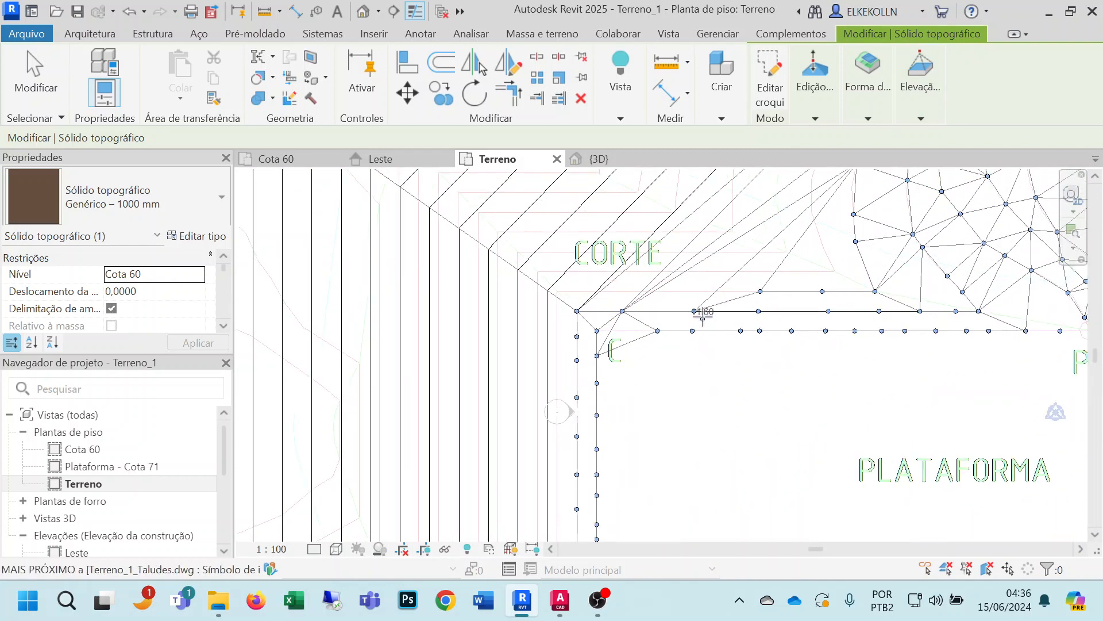
pyautogui.click(699, 291)
pyautogui.click(643, 291)
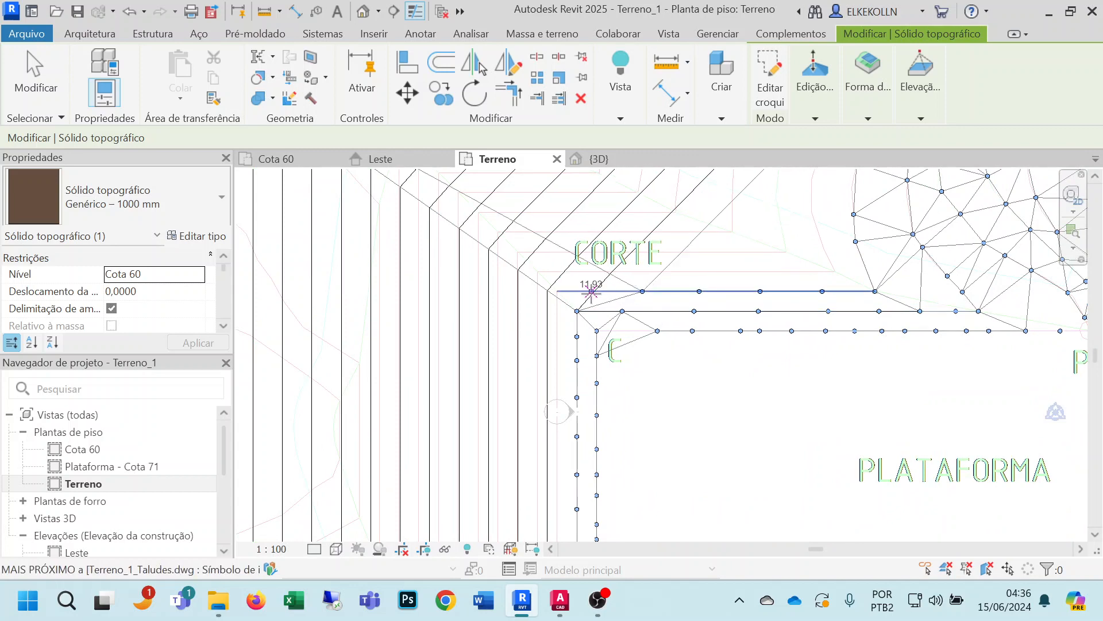
pyautogui.click(605, 292)
pyautogui.click(557, 291)
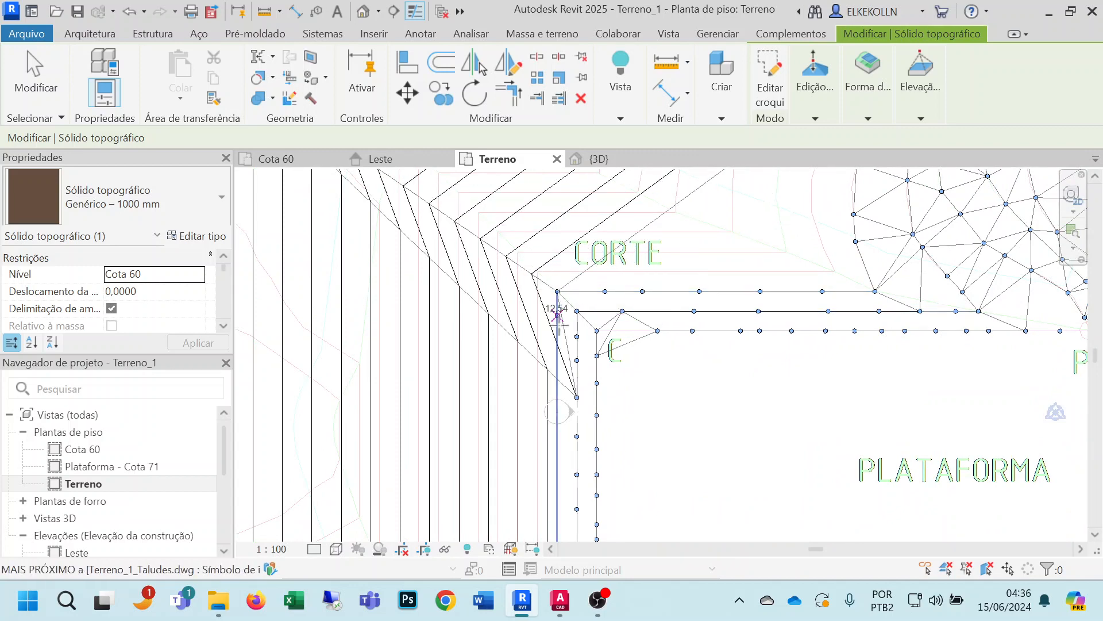
# Add elevation 13 points southward along the western cut line to its corner outside D.
pyautogui.click(557, 352)
pyautogui.click(557, 403)
pyautogui.click(601, 212)
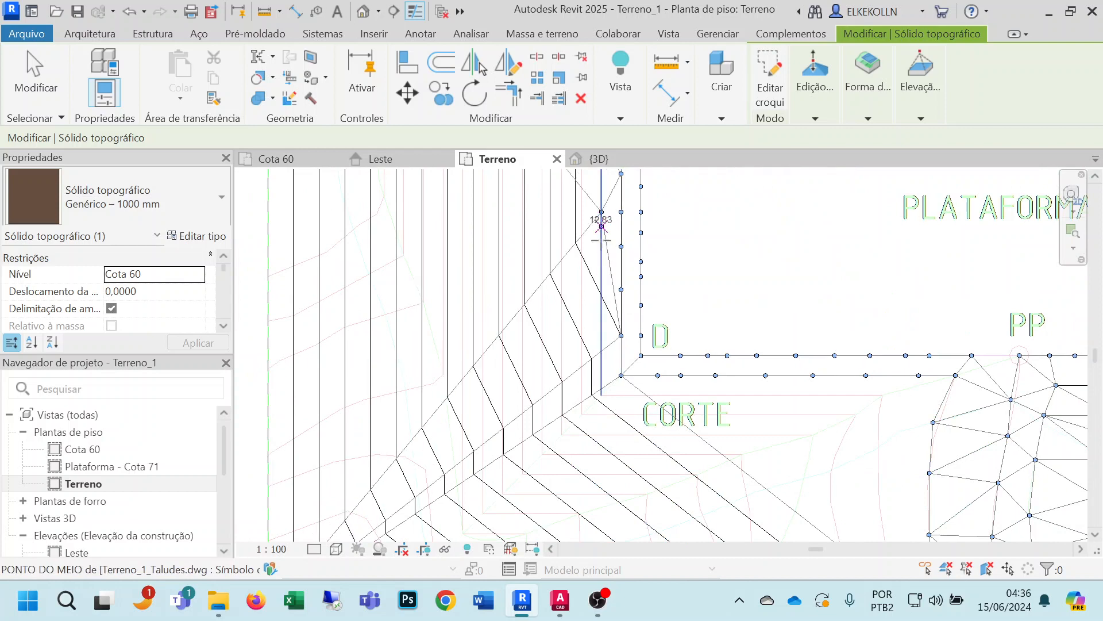
pyautogui.click(601, 260)
pyautogui.click(601, 316)
pyautogui.click(601, 350)
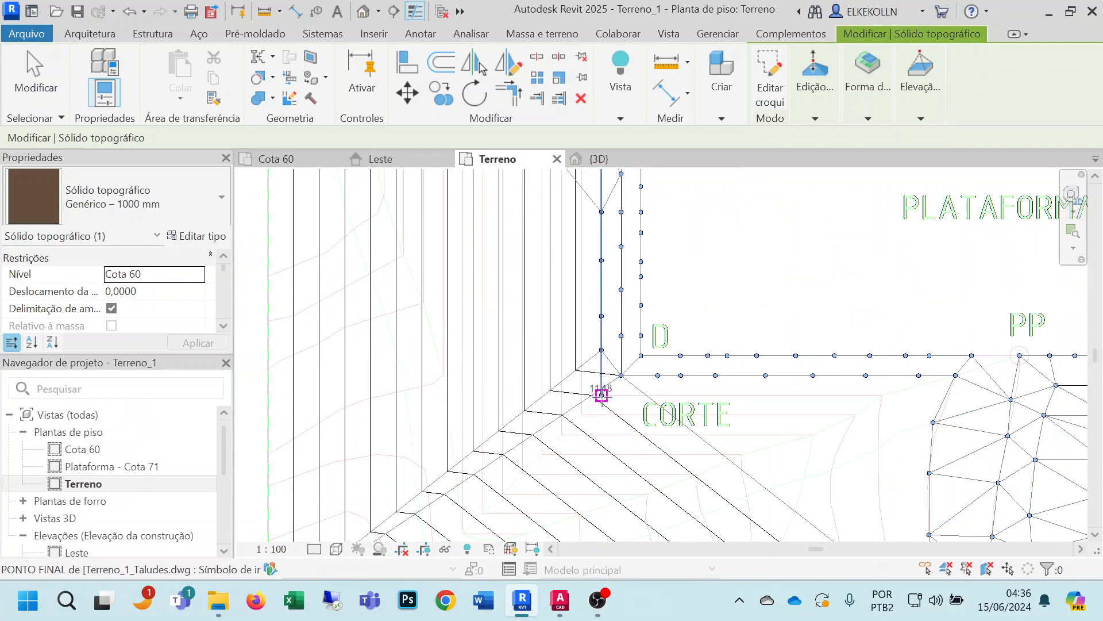
pyautogui.click(601, 394)
# Add elevation 13 points eastward along the southern cut line to its east end.
pyautogui.click(658, 395)
pyautogui.click(716, 395)
pyautogui.click(765, 395)
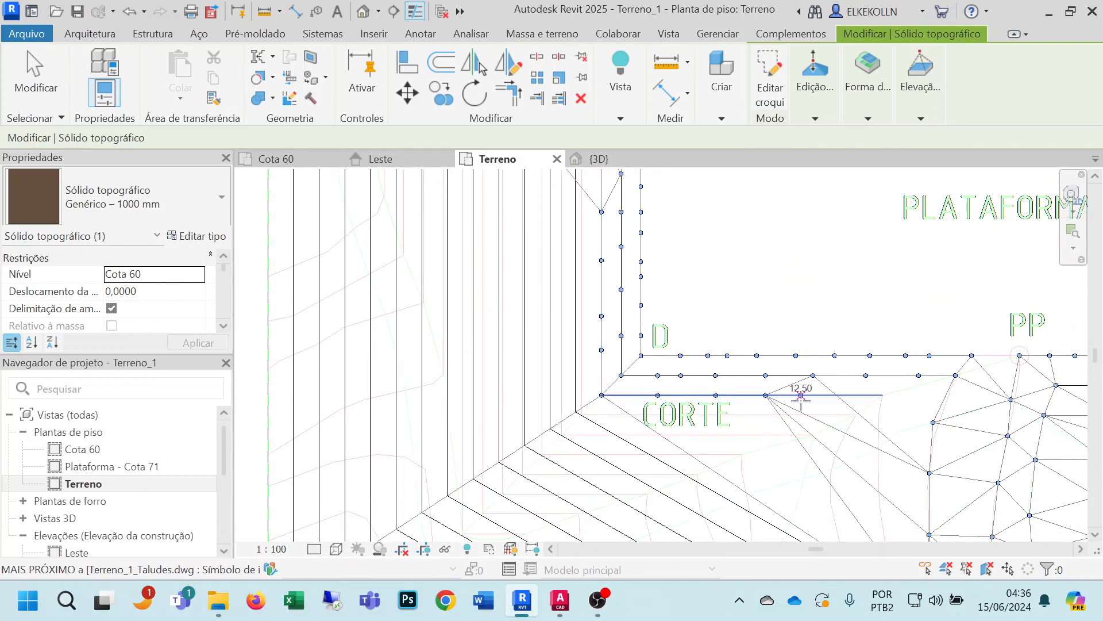
pyautogui.click(801, 395)
pyautogui.click(853, 395)
pyautogui.click(882, 395)
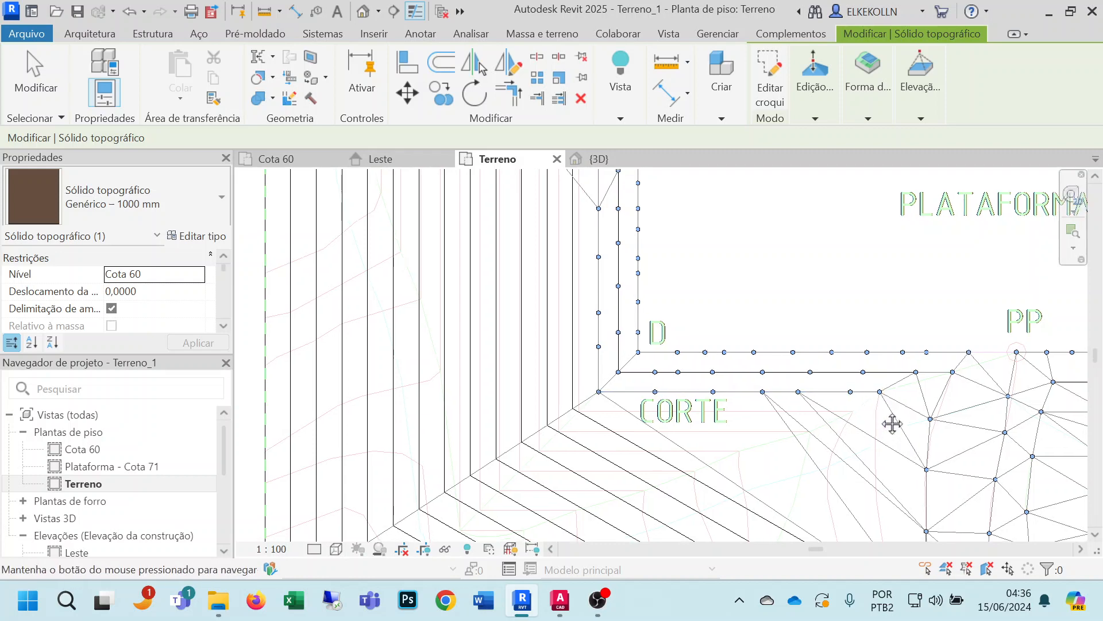
# Finish the elevation 13 contour with points from the southern cut line down to the south boundary.
pyautogui.moveTo(891, 423); pyautogui.dragTo(820, 296, button='middle')
pyautogui.click(820, 297)
pyautogui.click(819, 354)
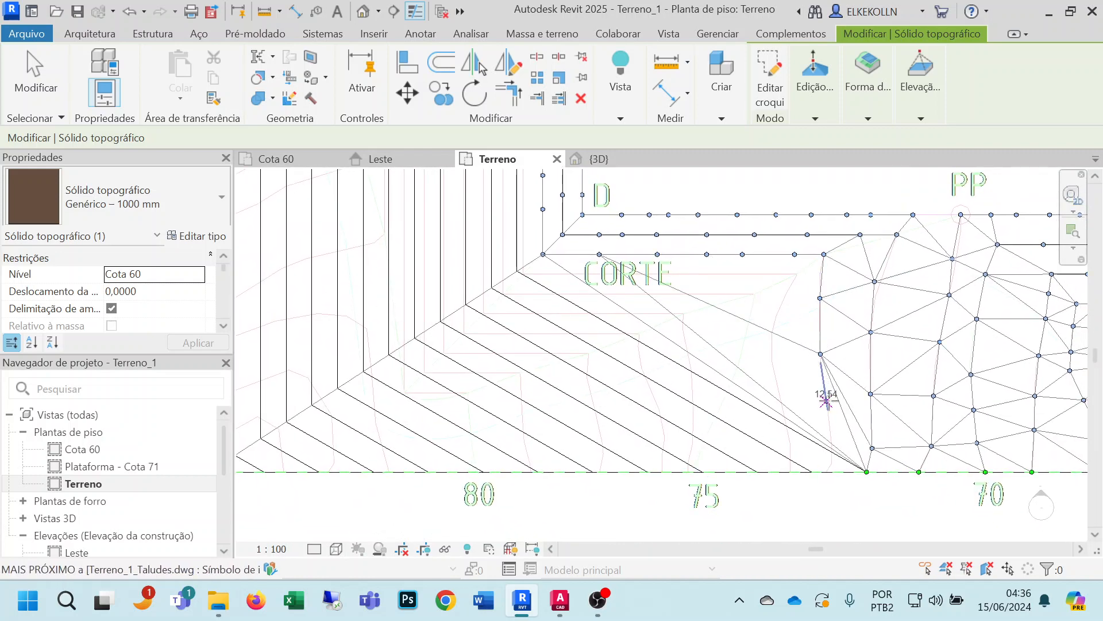
pyautogui.click(826, 400)
pyautogui.click(830, 427)
pyautogui.click(831, 471)
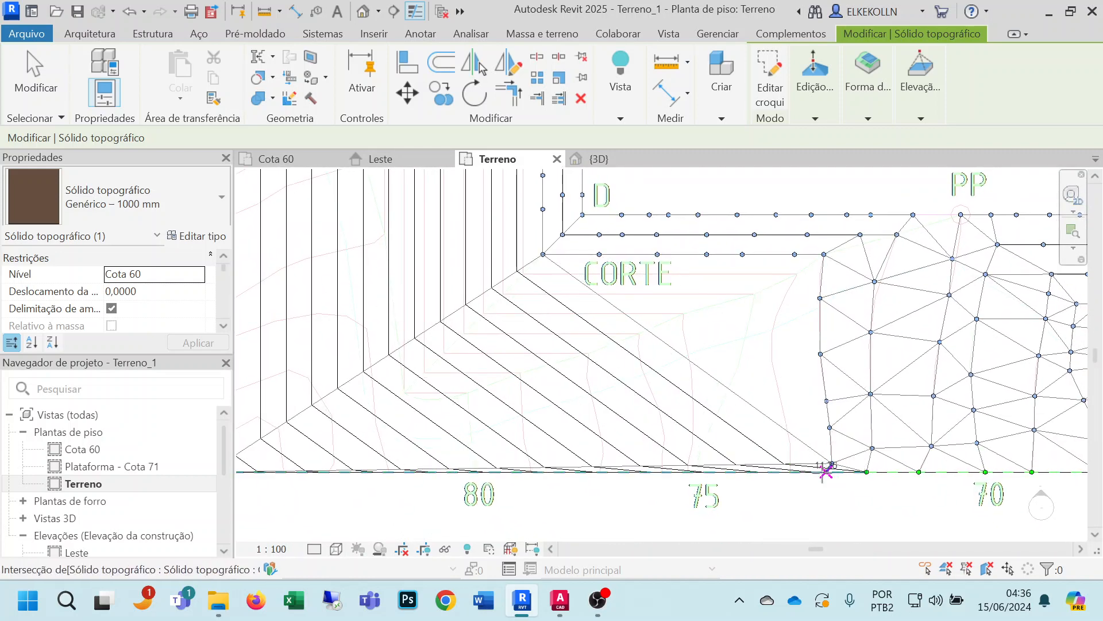
pyautogui.click(825, 471)
# Set the point elevation to 14 and add points up the next contour to the west, starting at the south boundary.
pyautogui.click(930, 121)
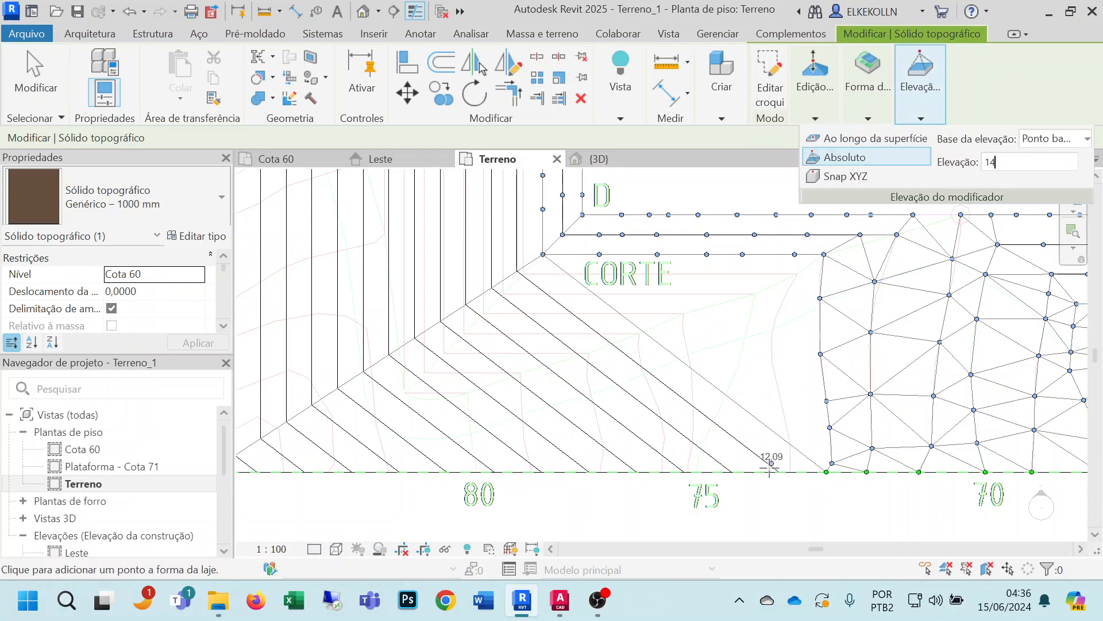
pyautogui.click(791, 471)
pyautogui.click(791, 444)
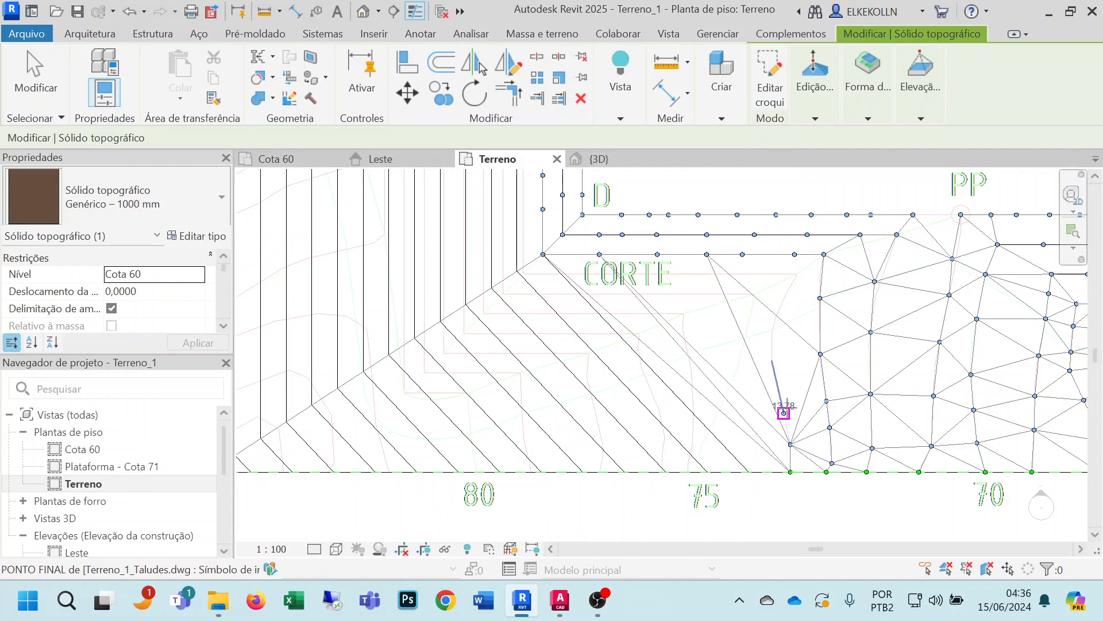
pyautogui.click(784, 412)
pyautogui.click(774, 372)
pyautogui.click(772, 334)
pyautogui.click(781, 304)
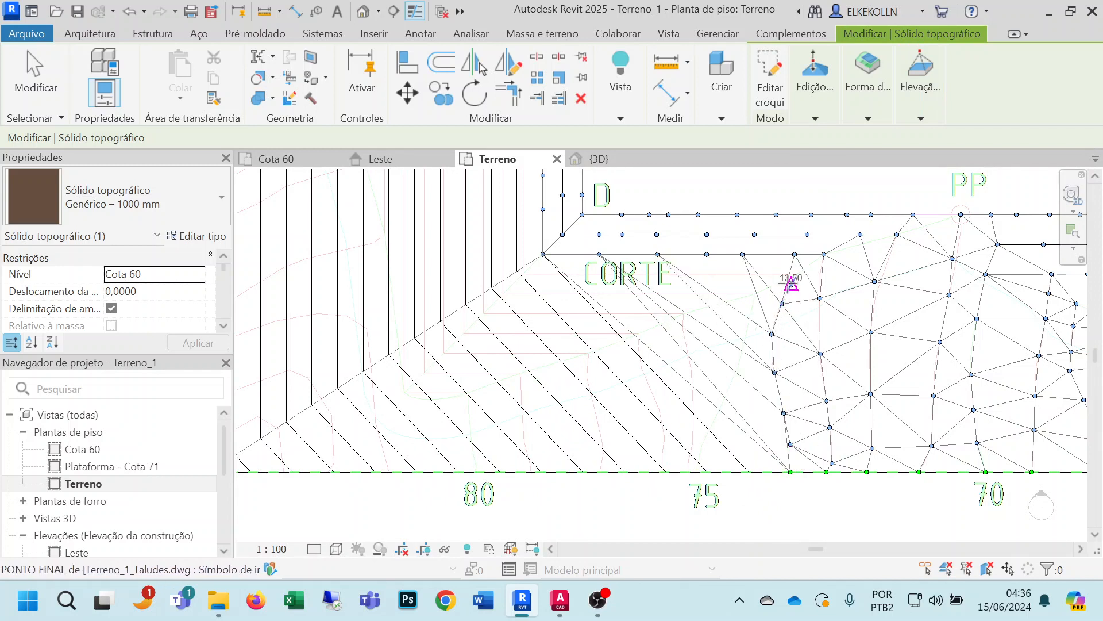
# Continue the elevation 14 points westward along the next southern cut line to its corner outside D.
pyautogui.click(761, 274)
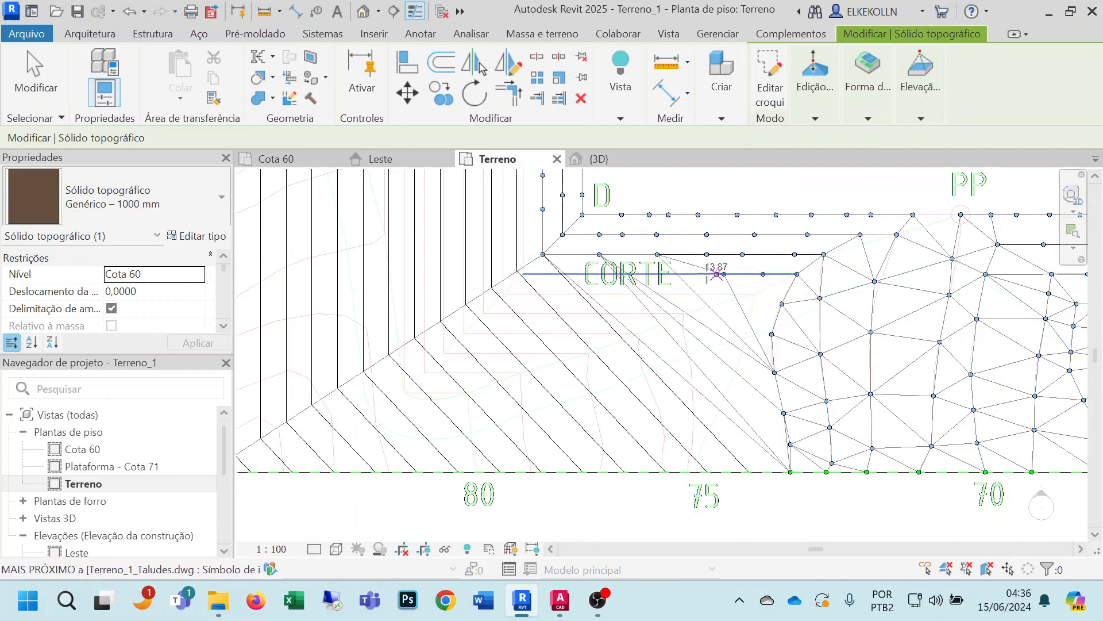
pyautogui.click(686, 275)
pyautogui.click(645, 274)
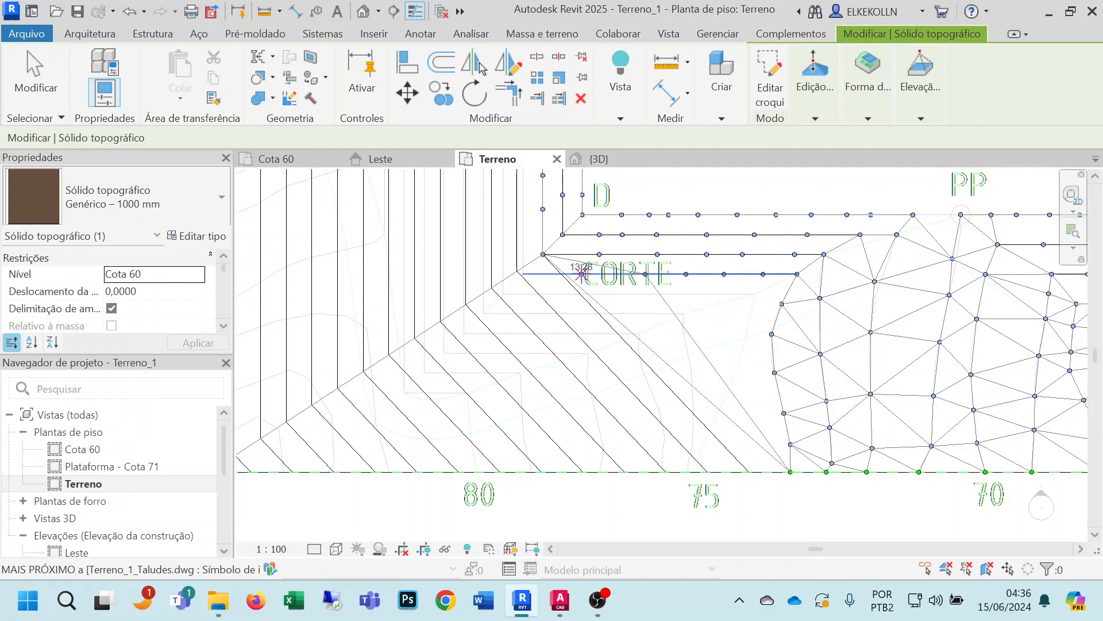
pyautogui.click(581, 274)
pyautogui.click(522, 273)
# Add elevation 14 points northward along the next western cut line to its corner outside C.
pyautogui.moveTo(522, 247); pyautogui.dragTo(585, 419, button='middle')
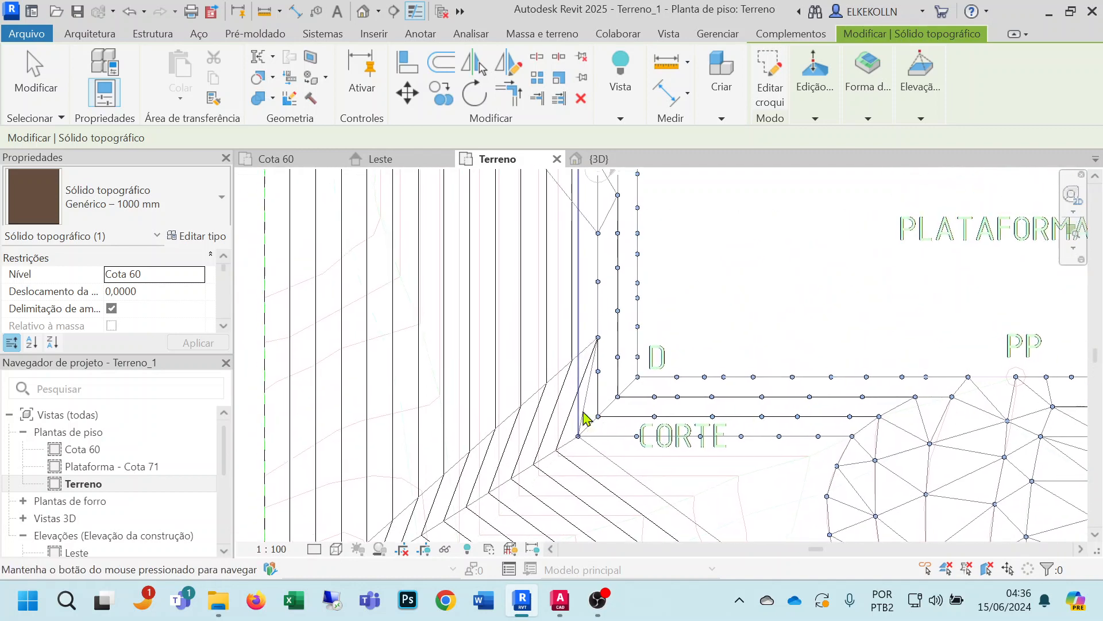
pyautogui.click(578, 389)
pyautogui.click(578, 333)
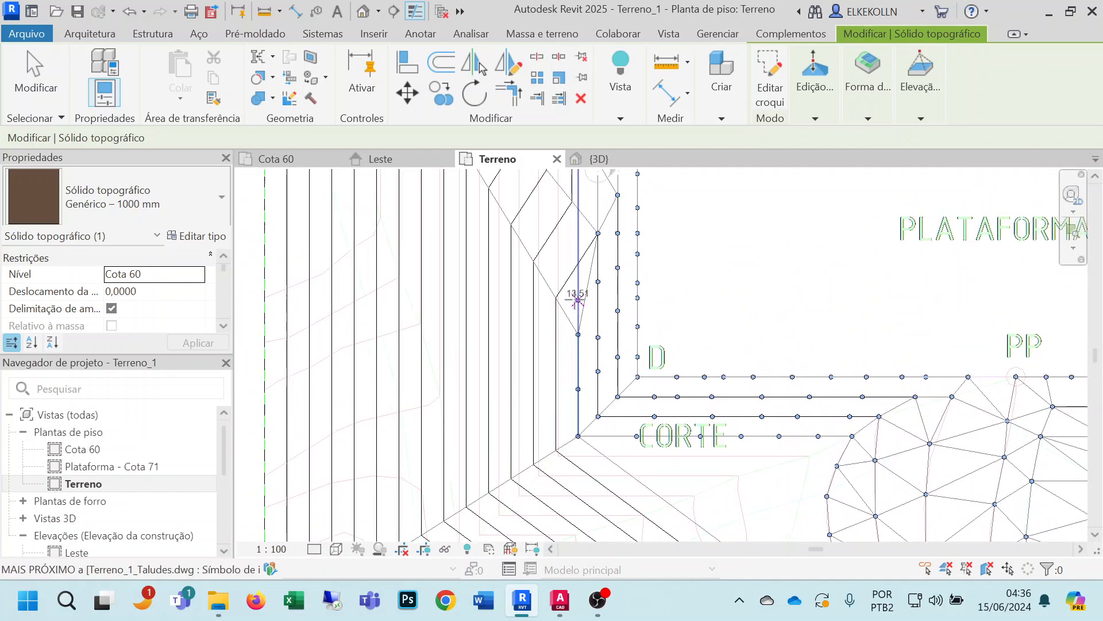
pyautogui.click(578, 298)
pyautogui.moveTo(598, 272); pyautogui.dragTo(606, 478, button='middle')
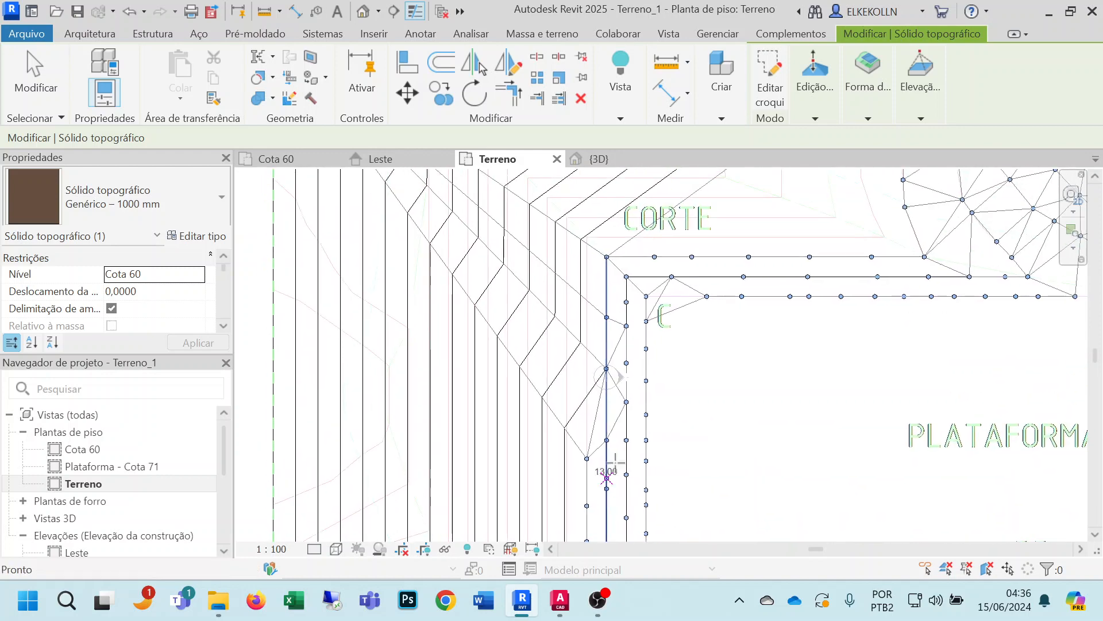
pyautogui.click(587, 428)
pyautogui.click(587, 368)
pyautogui.click(587, 320)
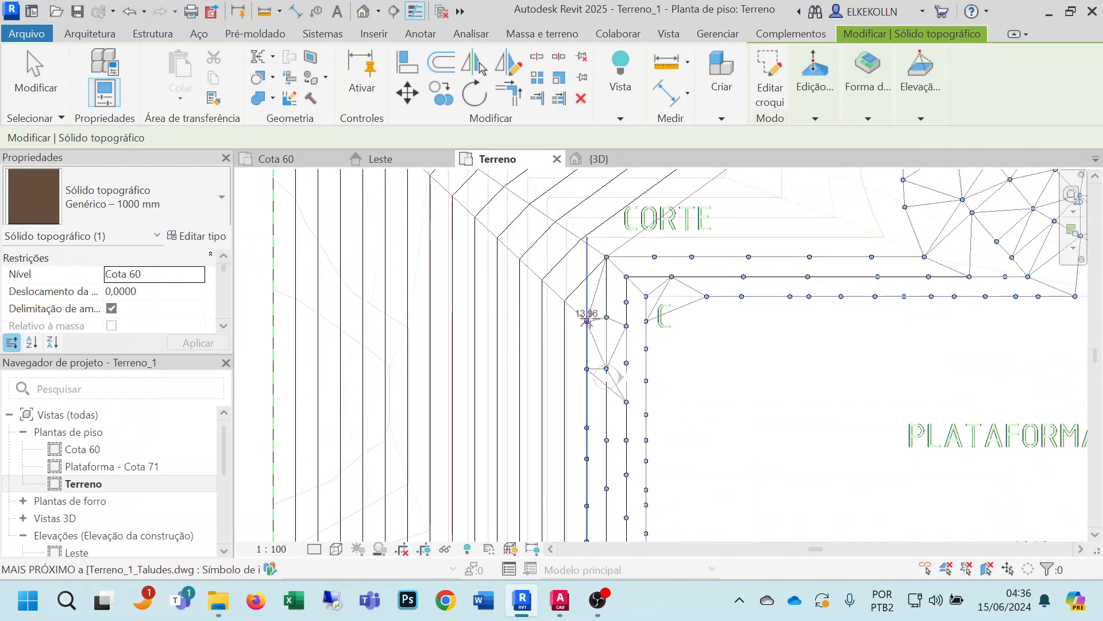
pyautogui.click(587, 277)
pyautogui.click(587, 237)
# Add elevation 14 points eastward along the next northern cut line to its east end.
pyautogui.click(636, 237)
pyautogui.click(691, 237)
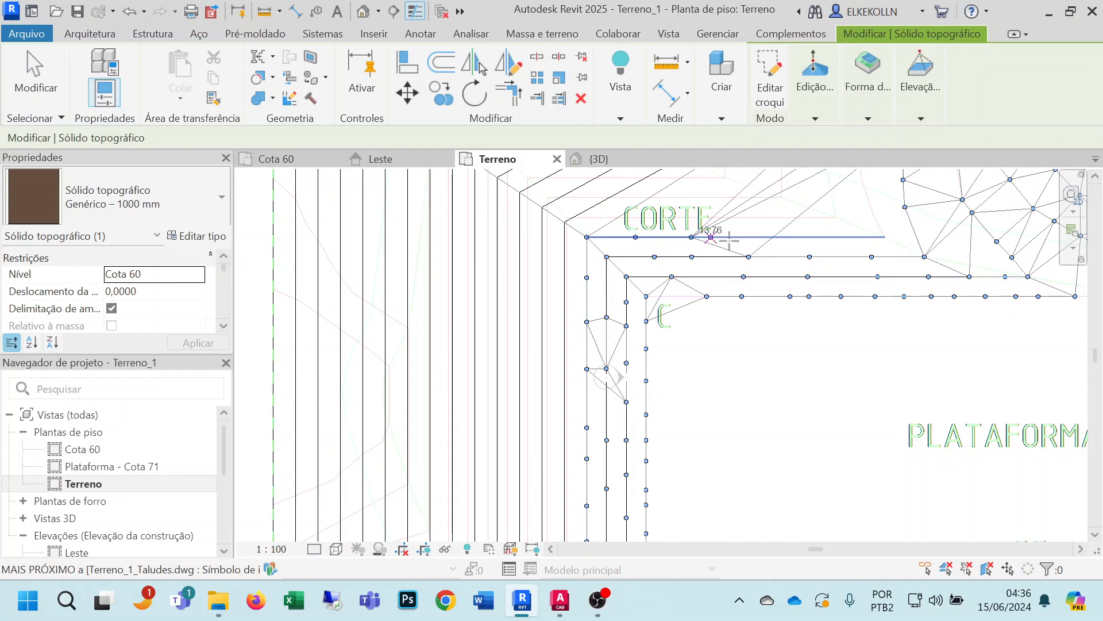
pyautogui.click(824, 237)
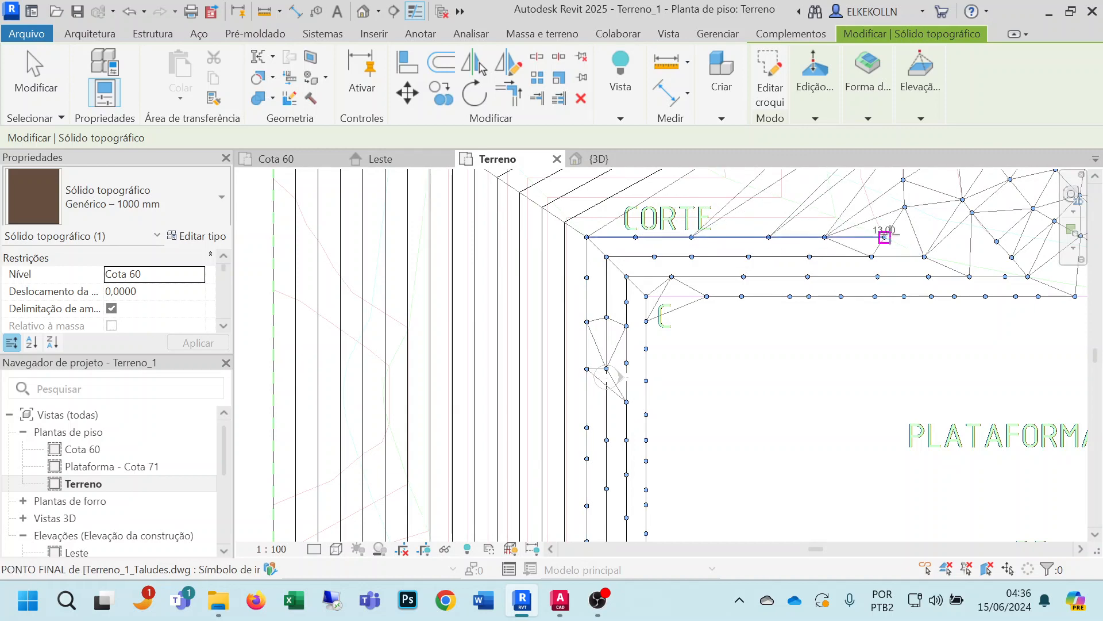
pyautogui.click(884, 237)
# Finish the elevation 14 contour with points from the northern cut line up to the north boundary.
pyautogui.moveTo(897, 248); pyautogui.dragTo(867, 377, button='middle')
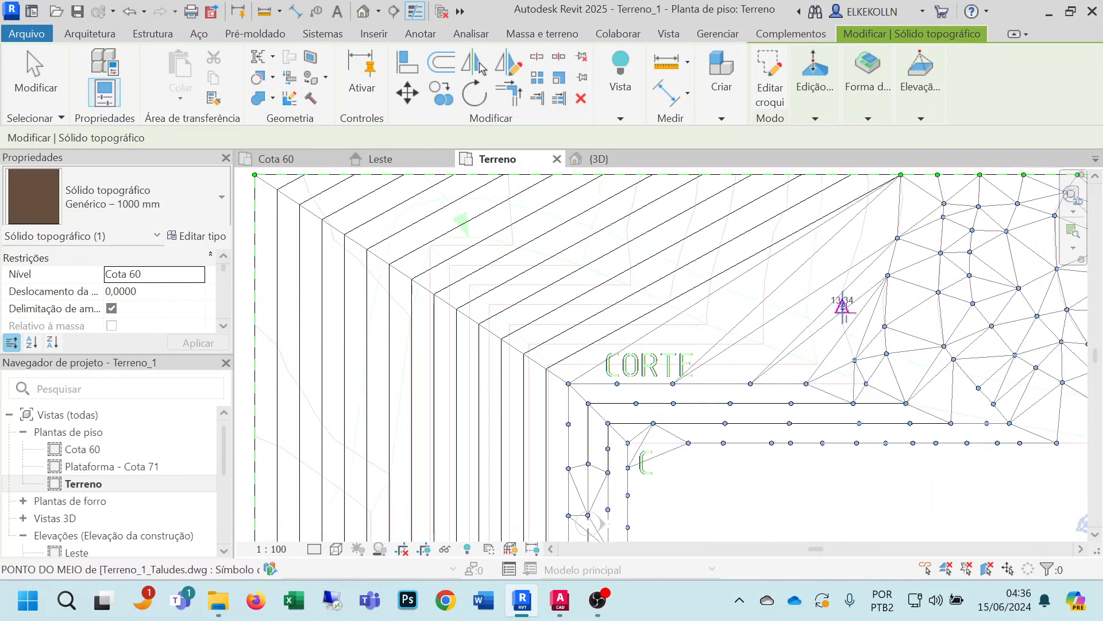
pyautogui.click(842, 308)
pyautogui.click(848, 276)
pyautogui.click(862, 234)
pyautogui.click(867, 205)
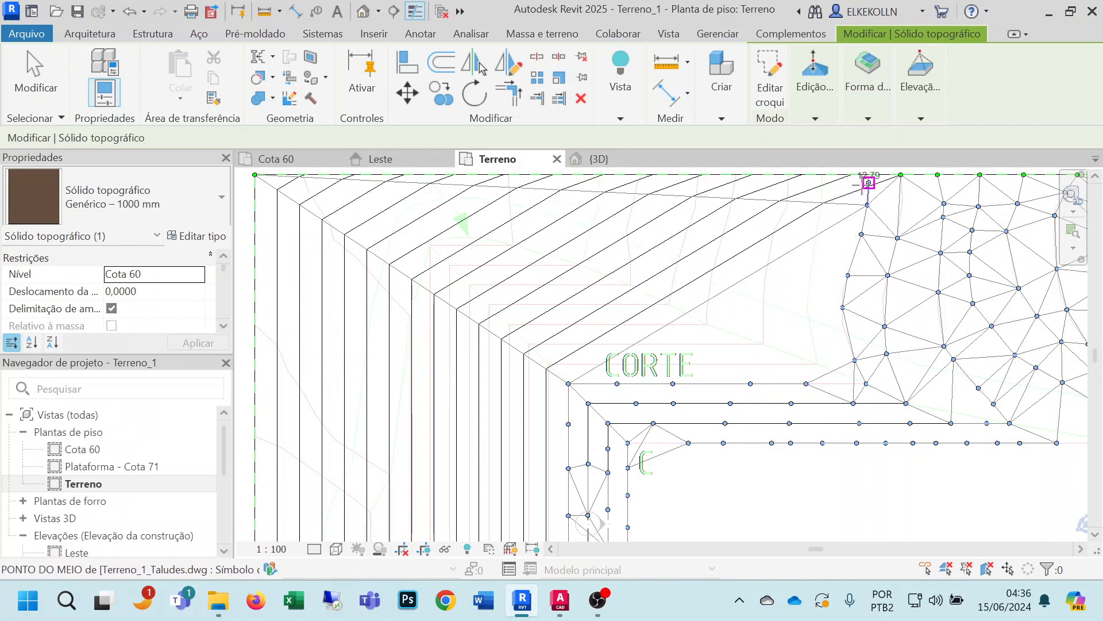
pyautogui.click(869, 183)
# Add elevation 15 points from the north boundary down the next contour, continuing westward along the next northern cut line to its corner outside C.
pyautogui.click(920, 119)
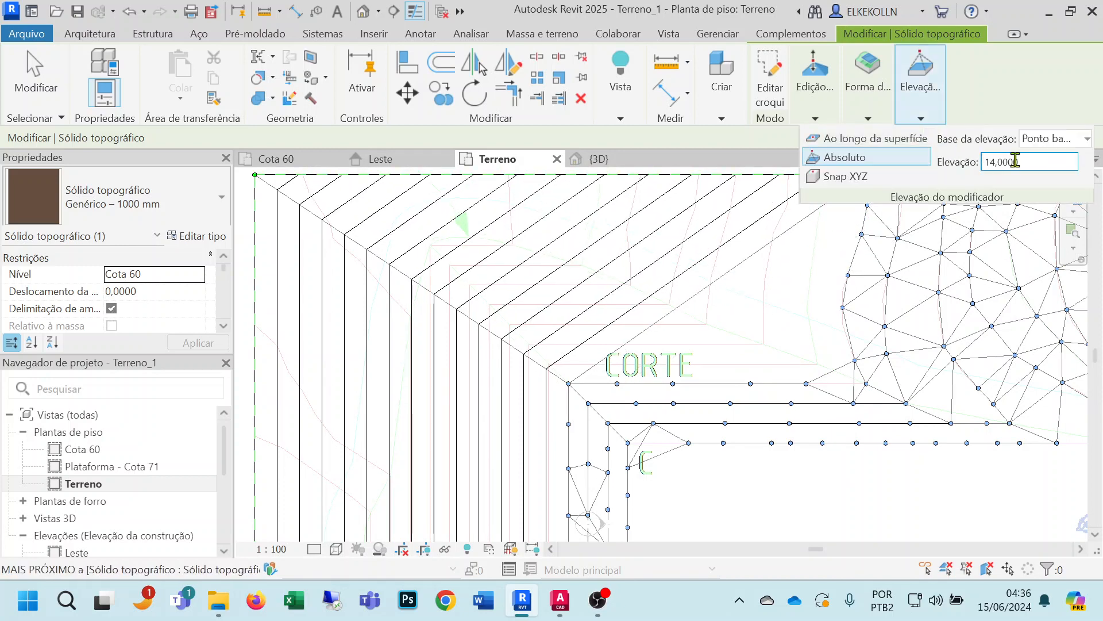
pyautogui.write('1')
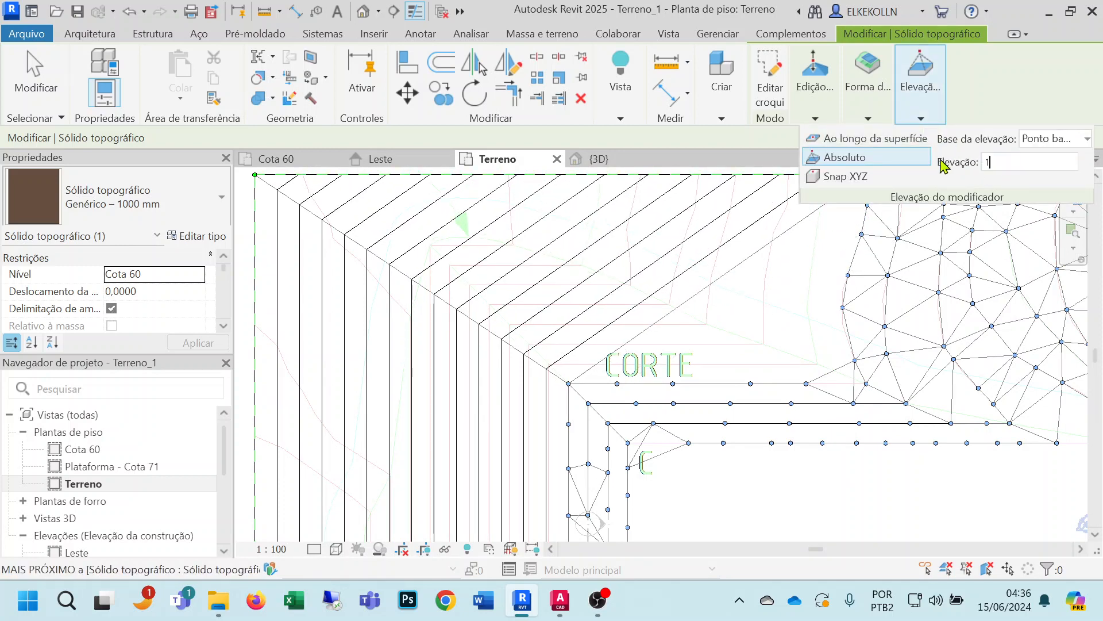
pyautogui.write('5')
pyautogui.moveTo(761, 389); pyautogui.dragTo(694, 461, button='middle')
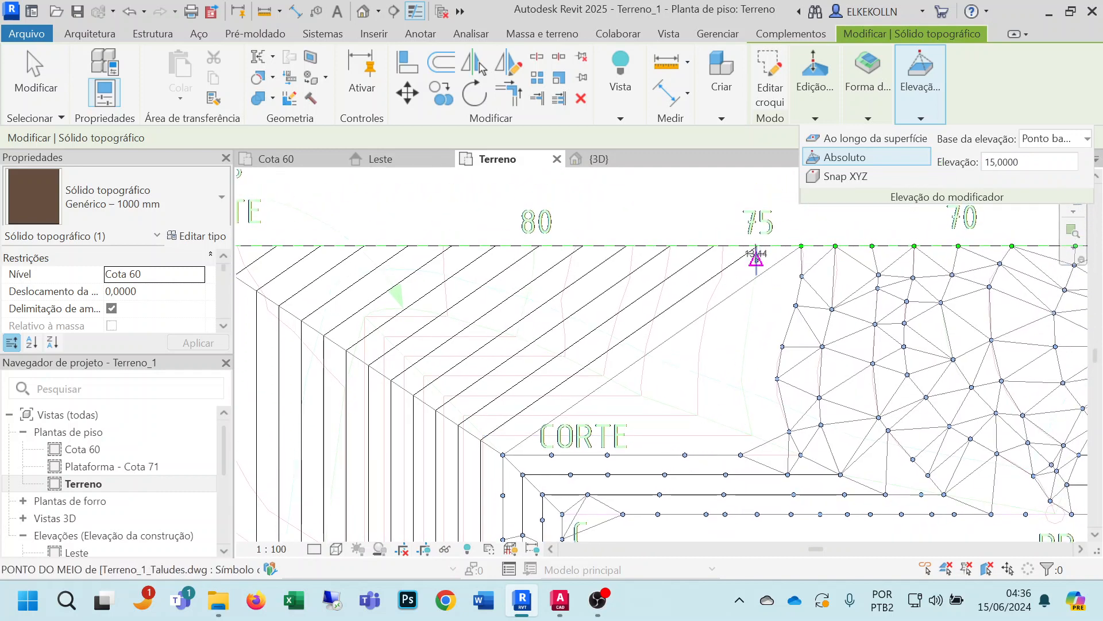
pyautogui.click(756, 247)
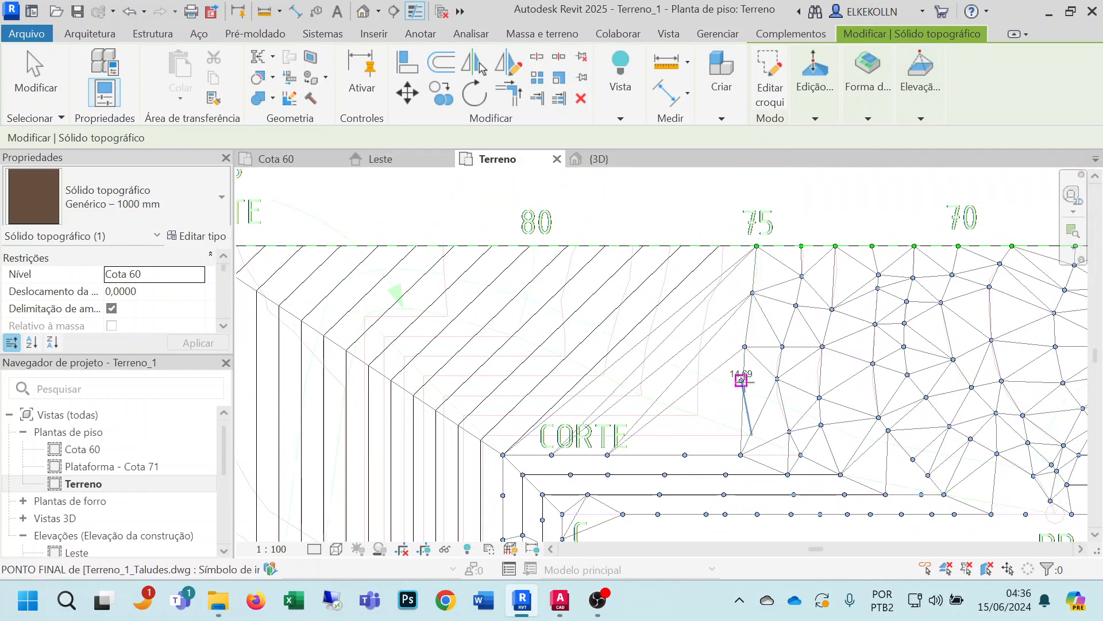
pyautogui.click(741, 381)
pyautogui.click(746, 408)
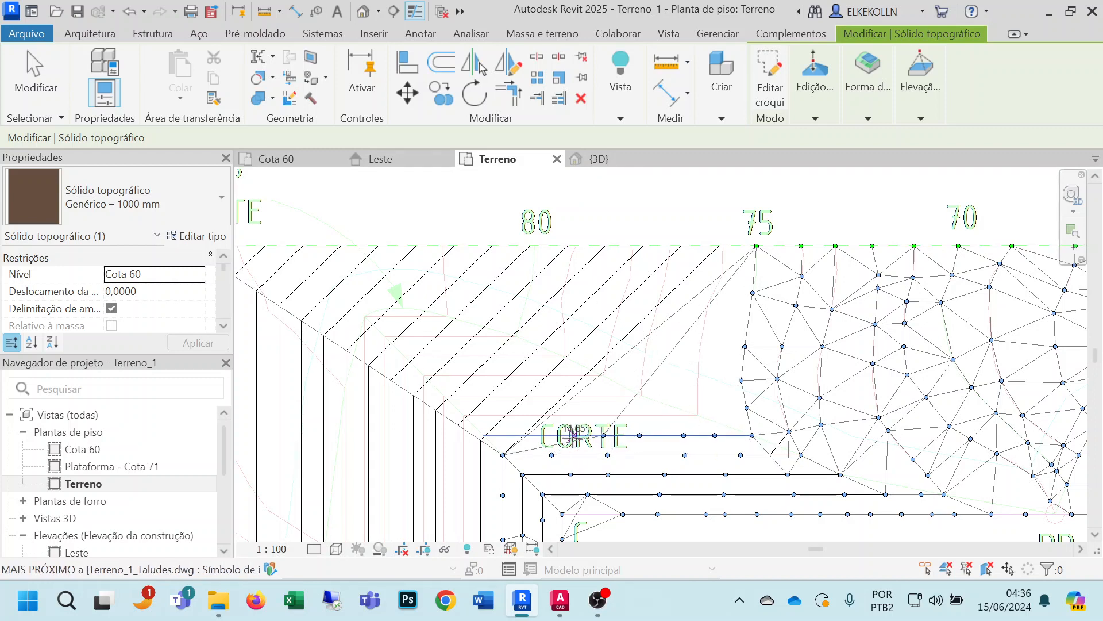
pyautogui.click(525, 435)
pyautogui.click(483, 435)
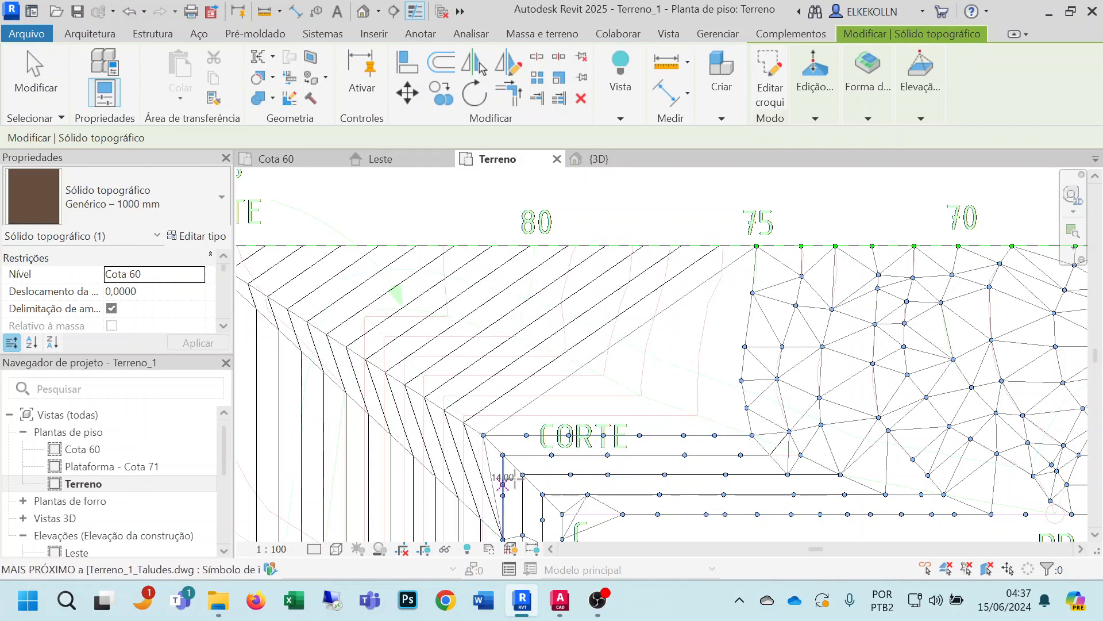
# Add elevation 15 points southward along the next western cut line to its corner outside D.
pyautogui.moveTo(484, 493); pyautogui.dragTo(673, 261, button='middle')
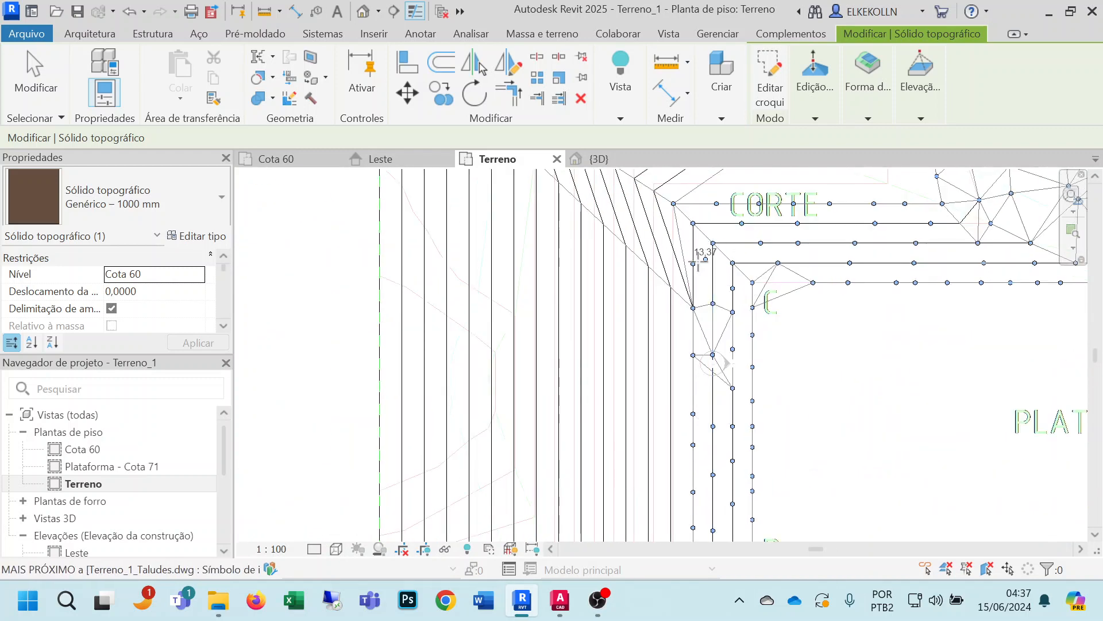
pyautogui.click(674, 327)
pyautogui.click(673, 381)
pyautogui.click(673, 437)
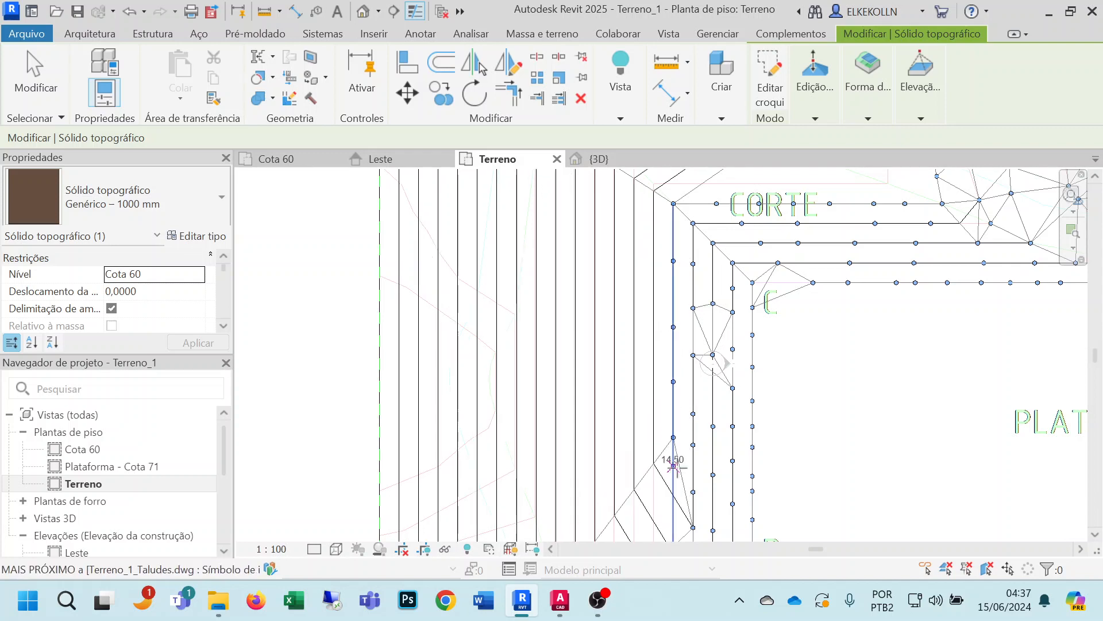
pyautogui.click(674, 484)
pyautogui.moveTo(709, 481); pyautogui.dragTo(756, 273, button='middle')
pyautogui.click(720, 310)
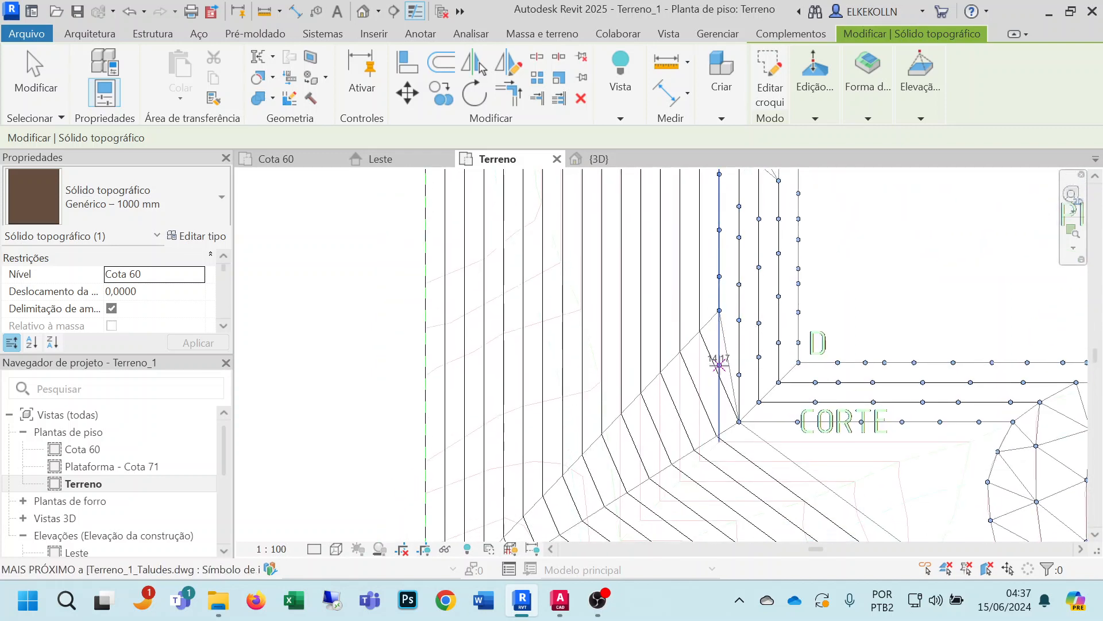
pyautogui.click(720, 366)
pyautogui.click(719, 410)
pyautogui.click(720, 441)
# Add elevation 15 points eastward along the next southern cut line to its east end.
pyautogui.click(771, 441)
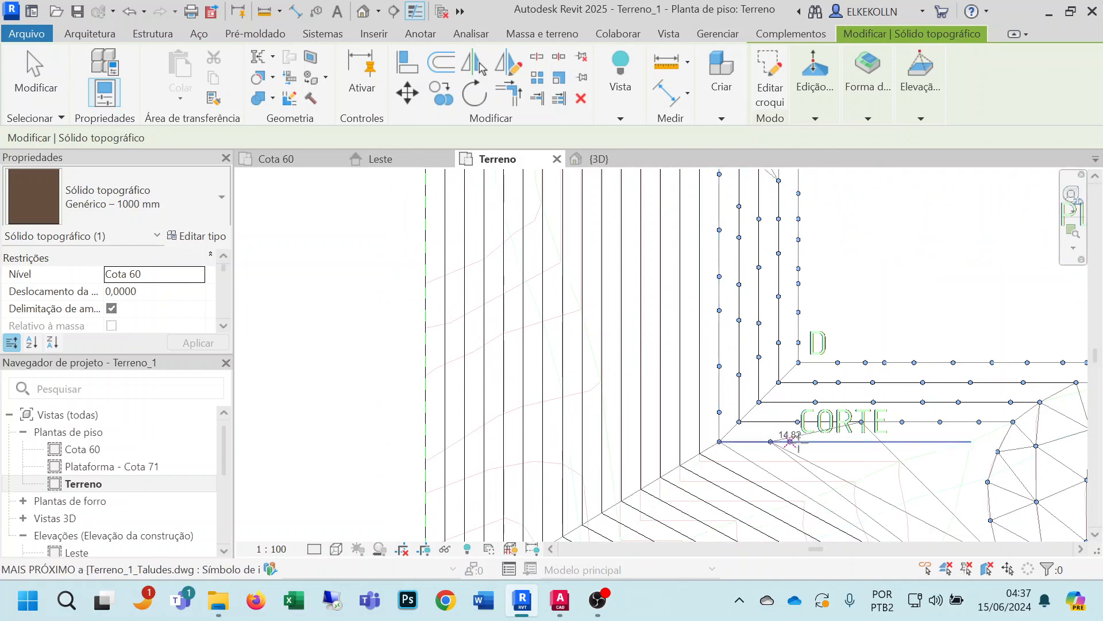
pyautogui.click(809, 442)
pyautogui.click(881, 442)
pyautogui.click(929, 441)
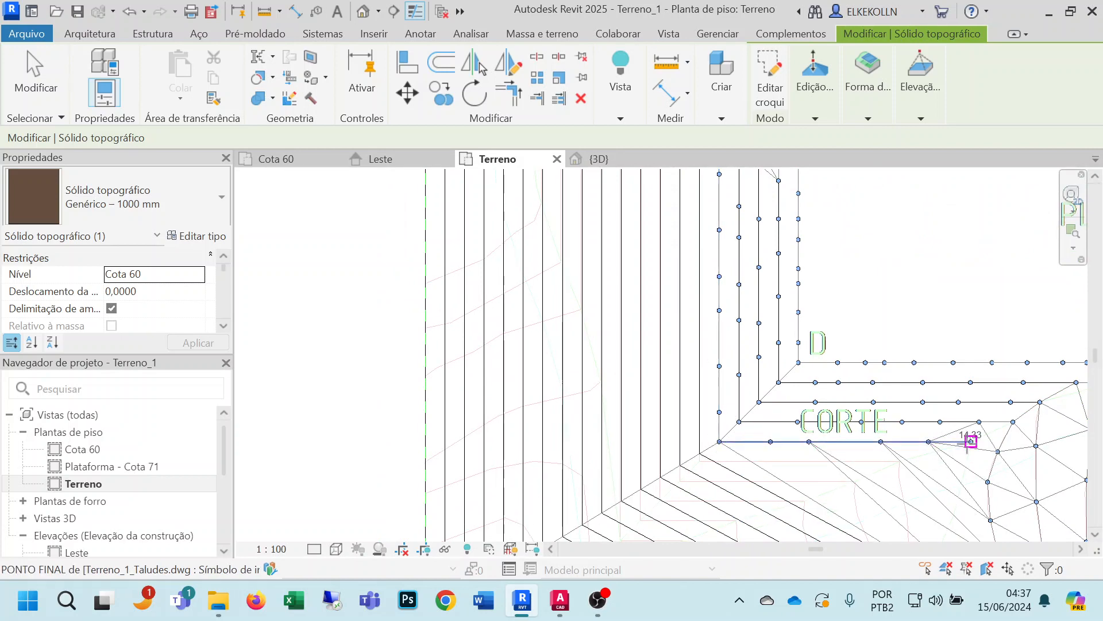
# Finish the elevation 15 contour with points from the southern cut line down to the south boundary.
pyautogui.moveTo(968, 446); pyautogui.dragTo(867, 291, button='middle')
pyautogui.click(858, 329)
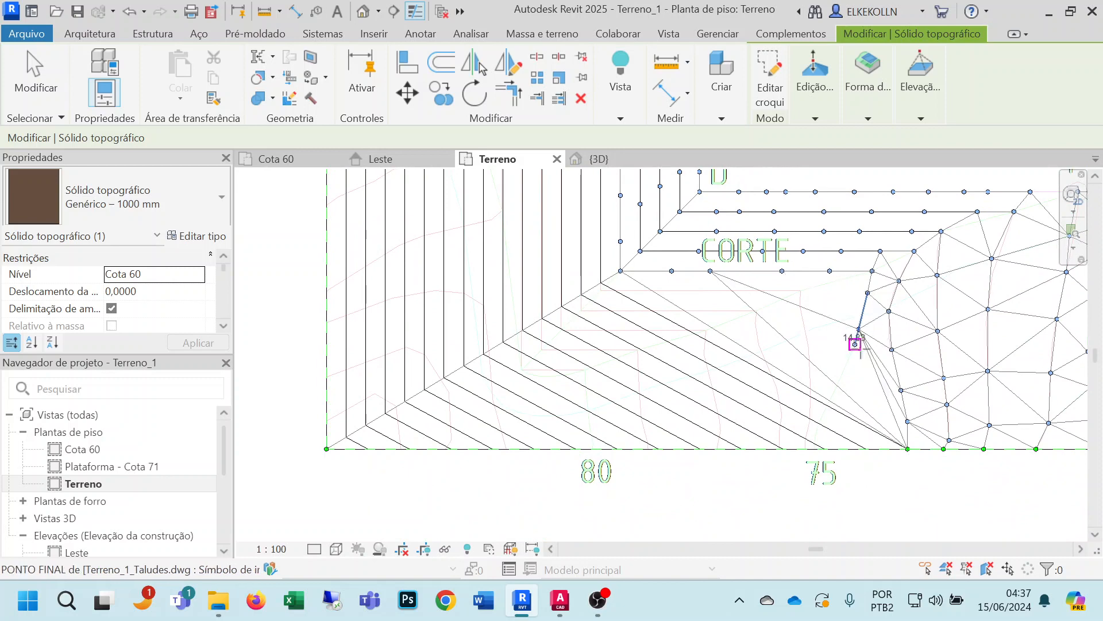
pyautogui.click(845, 365)
pyautogui.click(834, 394)
pyautogui.click(819, 422)
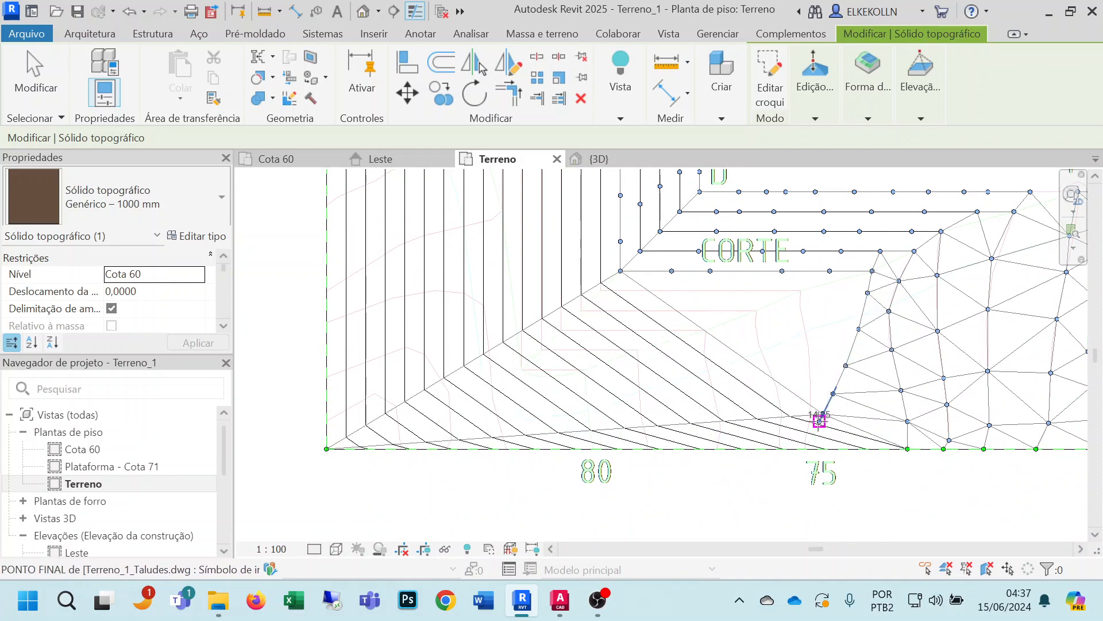
pyautogui.click(815, 438)
pyautogui.click(814, 449)
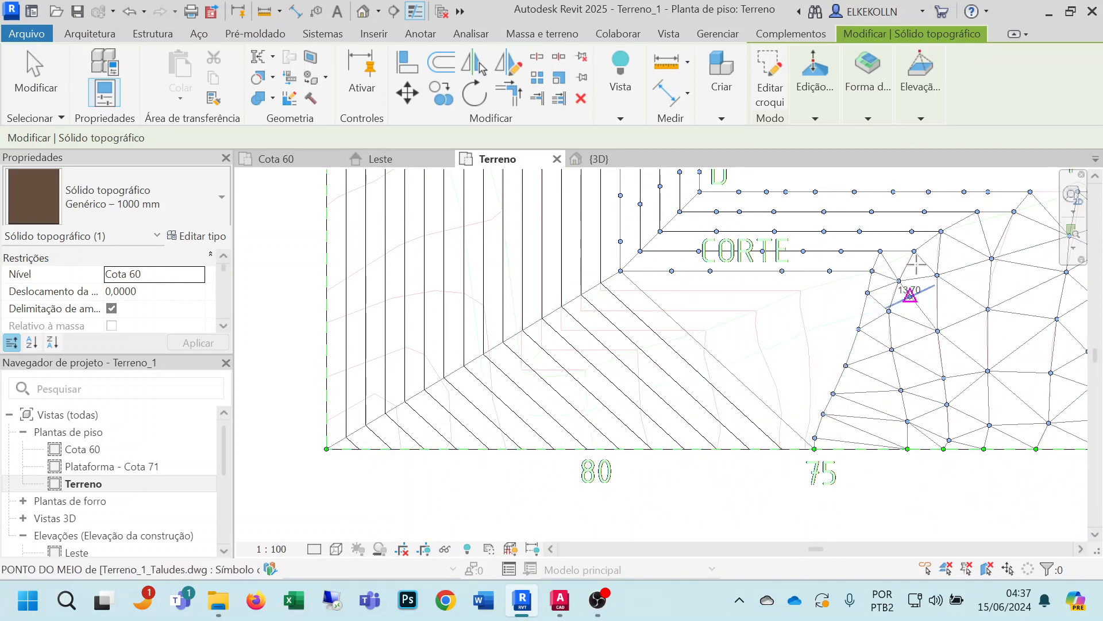
# Set the point elevation to 16 and add points along the next contour from the south boundary to the southern cut line's east end.
pyautogui.click(921, 118)
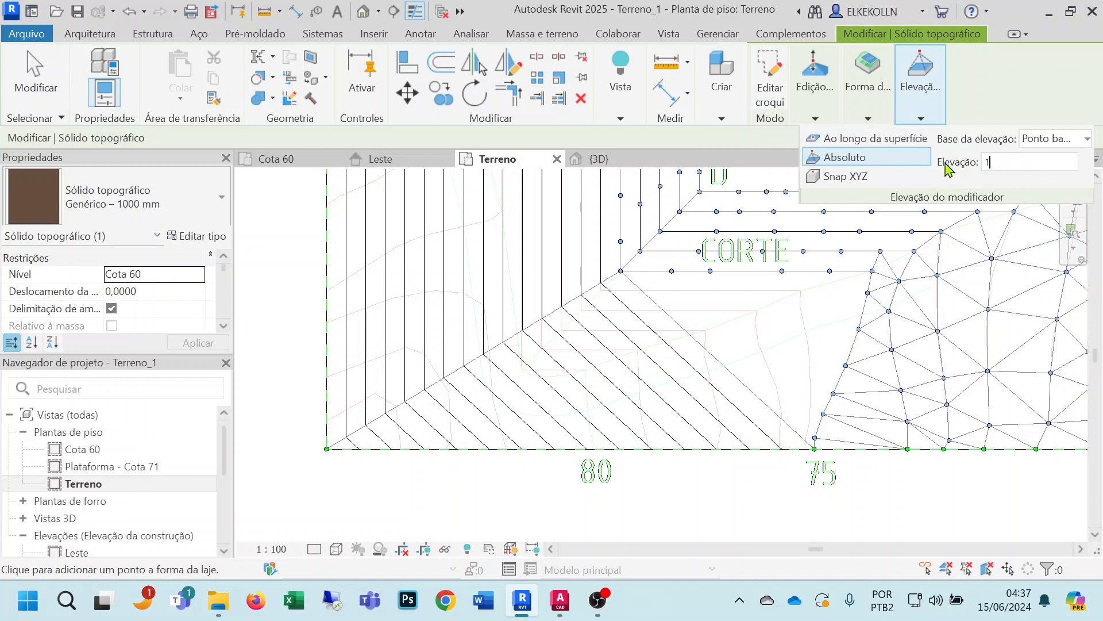
pyautogui.click(805, 449)
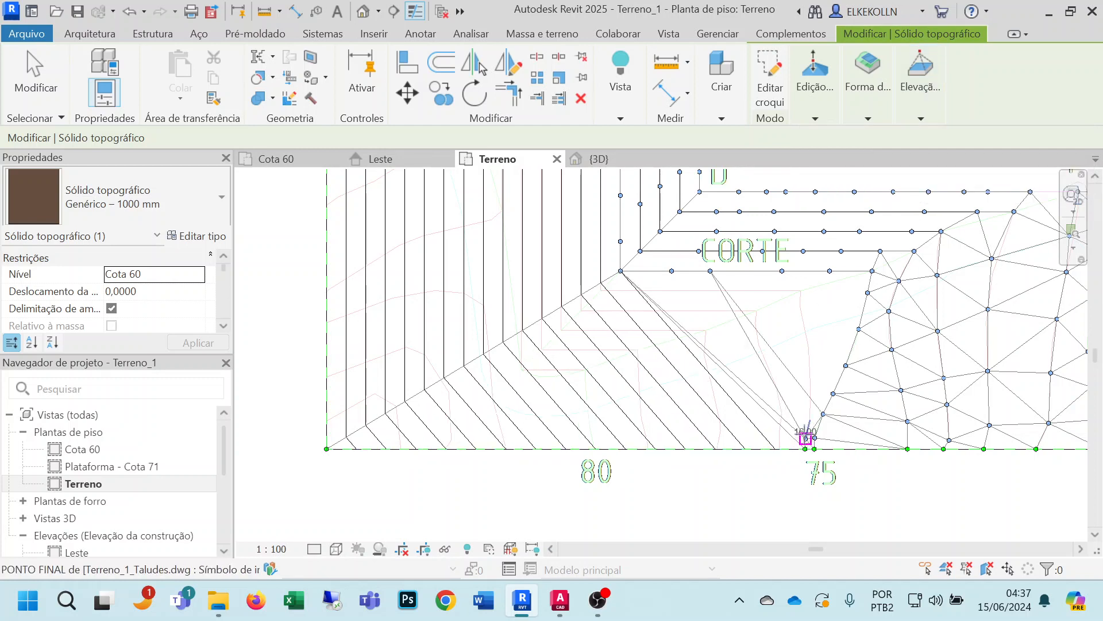
pyautogui.click(811, 420)
pyautogui.click(810, 365)
pyautogui.click(806, 331)
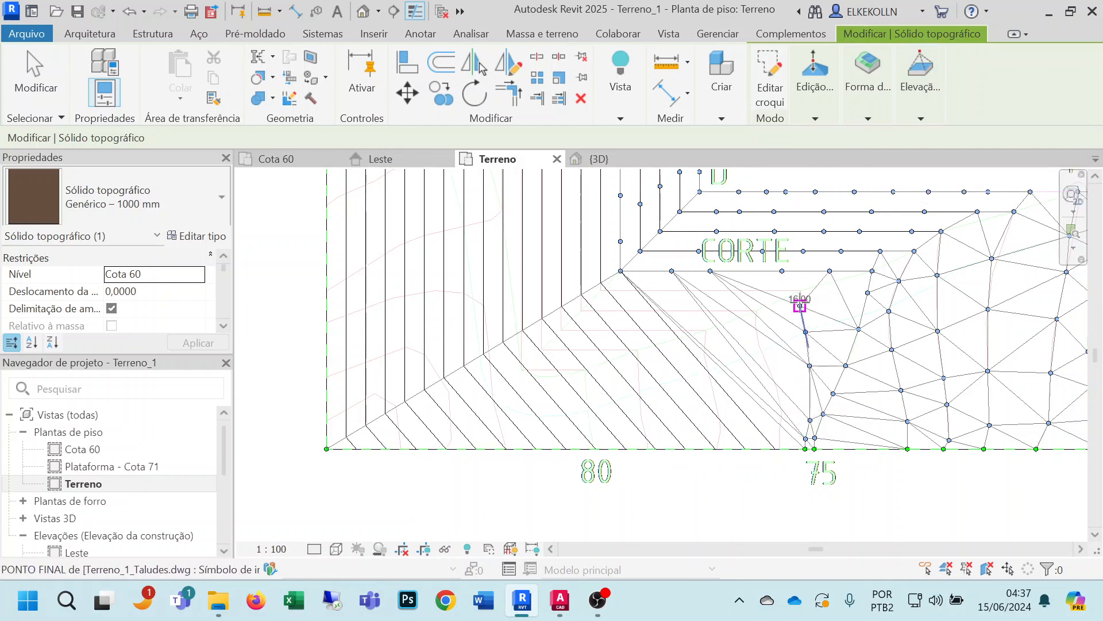
pyautogui.click(800, 290)
# Continue the elevation 16 points westward along the southern cut line to its corner outside D.
pyautogui.click(770, 290)
pyautogui.click(732, 290)
pyautogui.click(691, 290)
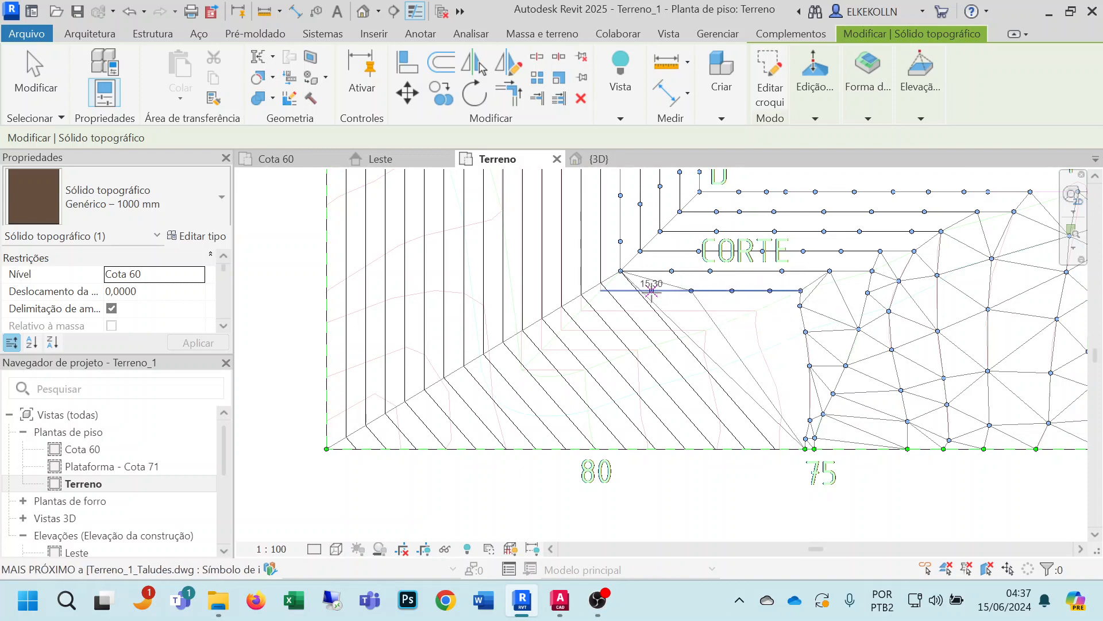
pyautogui.click(652, 290)
pyautogui.click(601, 291)
# Add elevation 16 points northward along the next western cut line to its corner outside C.
pyautogui.moveTo(602, 253); pyautogui.dragTo(635, 402, button='middle')
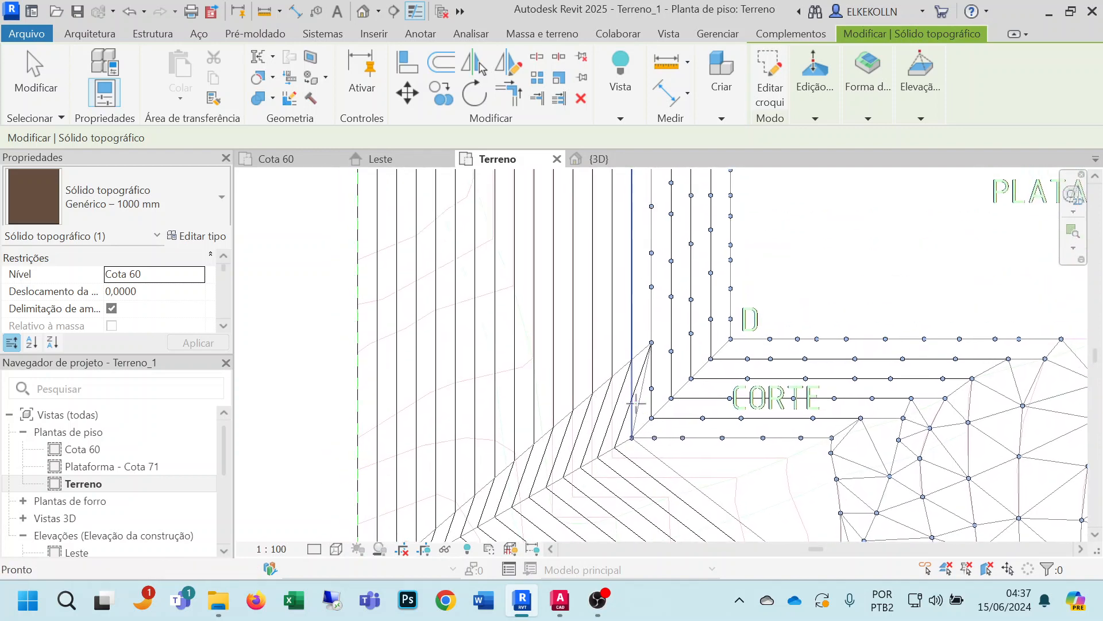
pyautogui.click(632, 393)
pyautogui.click(632, 348)
pyautogui.click(632, 300)
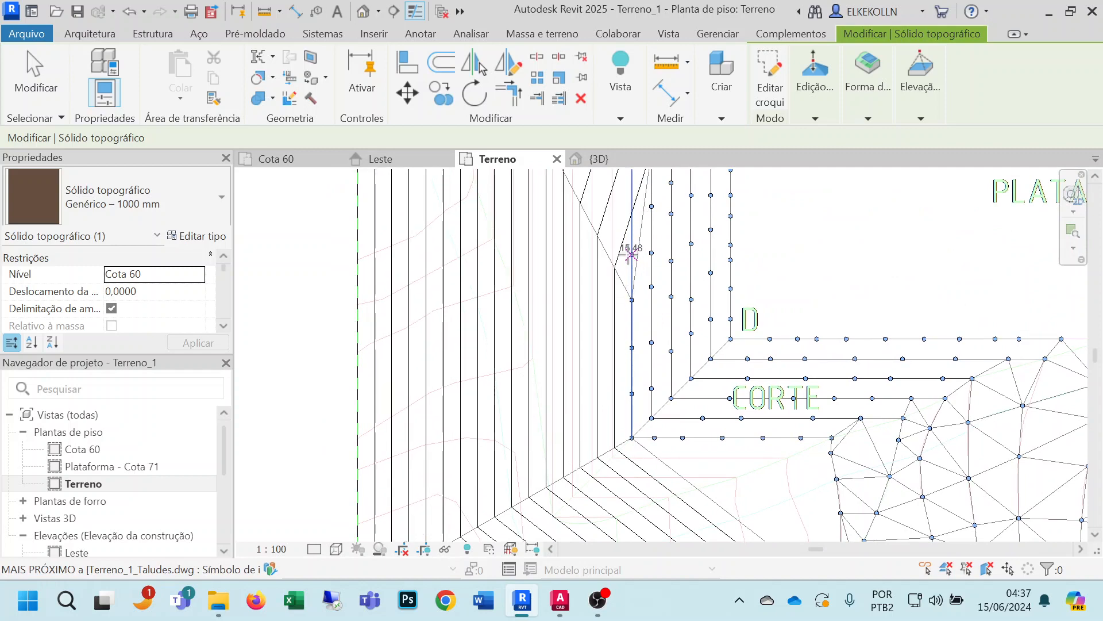
pyautogui.click(632, 254)
pyautogui.moveTo(658, 228); pyautogui.dragTo(667, 382, button='middle')
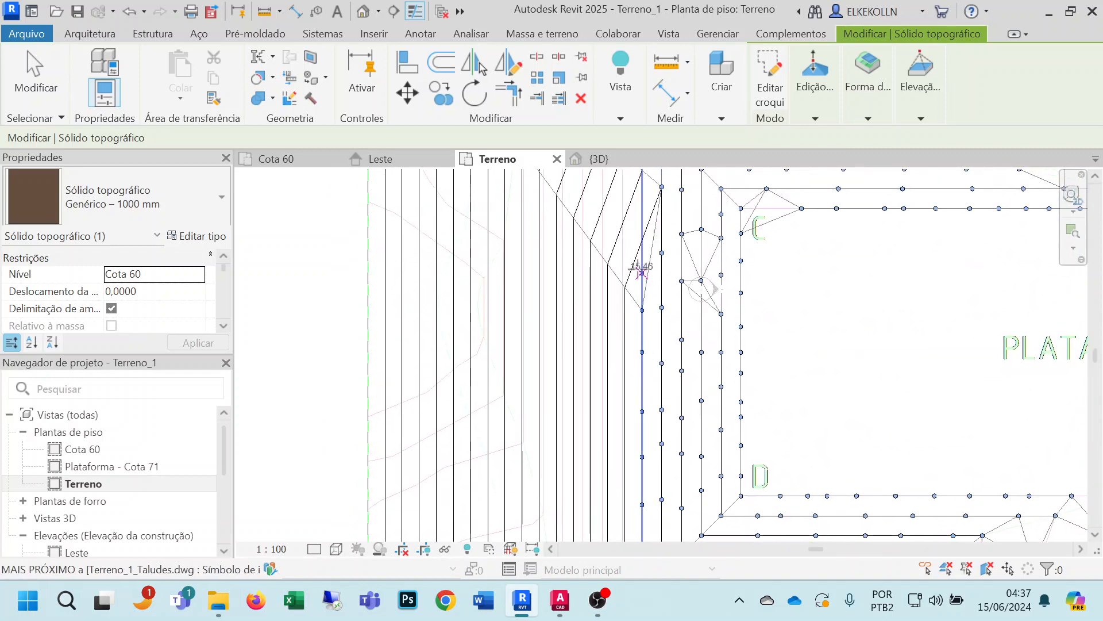
pyautogui.moveTo(684, 284); pyautogui.dragTo(695, 442, button='middle')
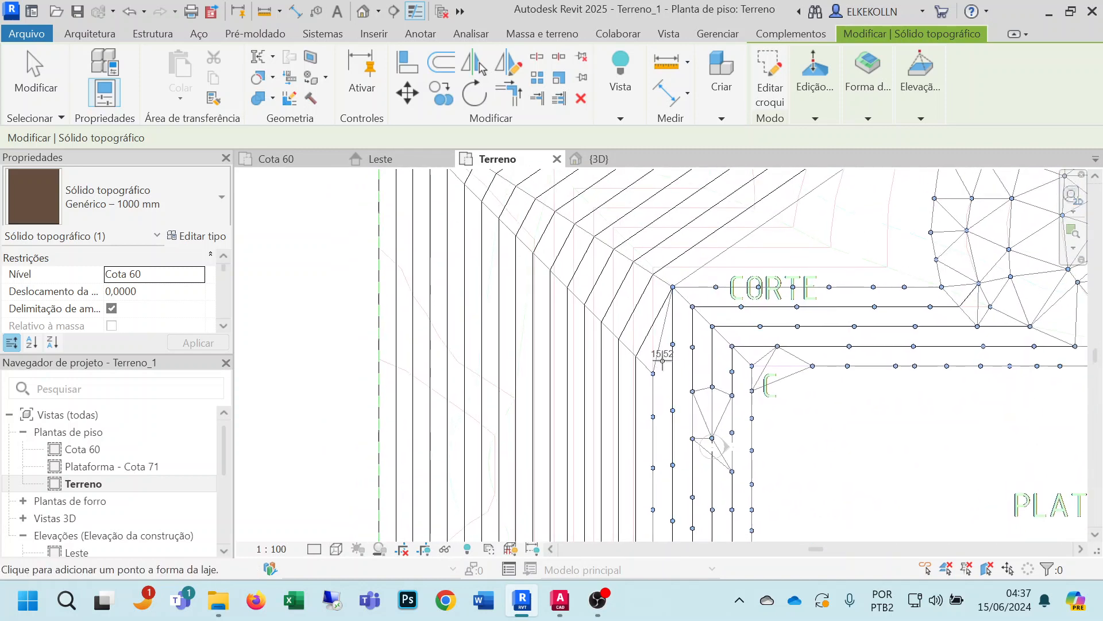
pyautogui.click(653, 346)
pyautogui.click(653, 300)
pyautogui.click(653, 267)
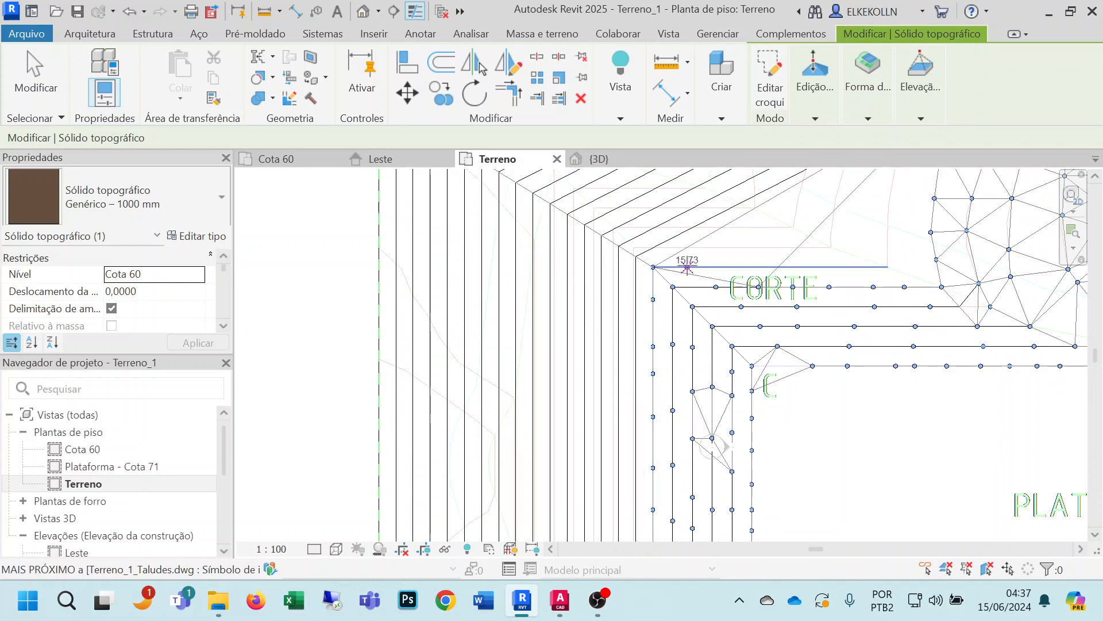
# Add elevation 16 points eastward along the next northern cut line to its east end.
pyautogui.click(687, 267)
pyautogui.click(754, 266)
pyautogui.click(825, 267)
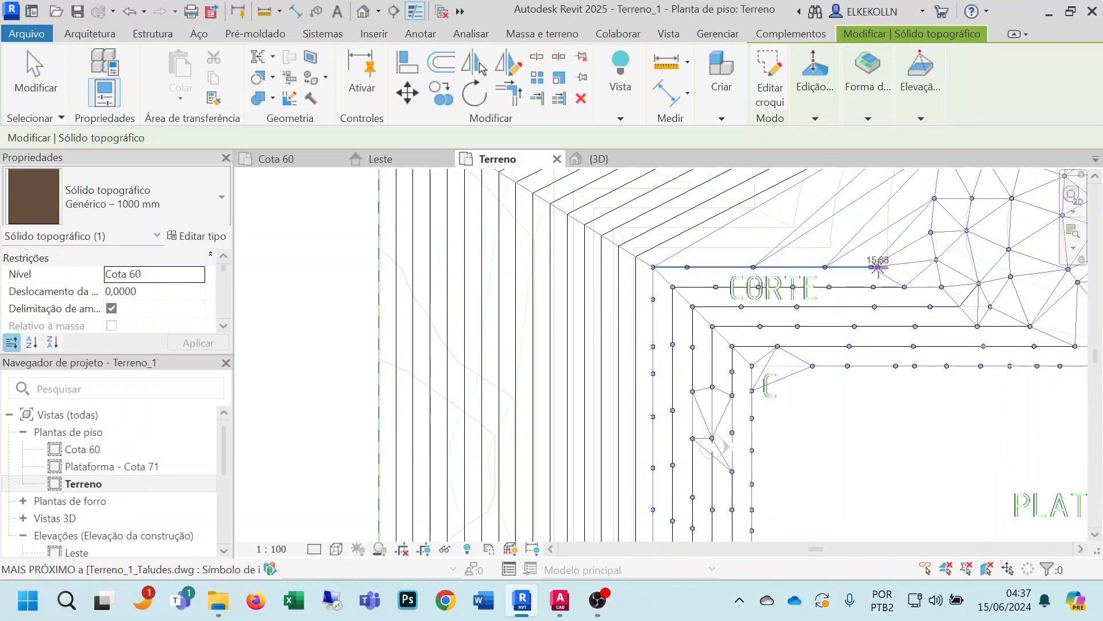
pyautogui.click(887, 267)
# Finish the elevation 16 contour with points from the northern cut line up to the north boundary.
pyautogui.moveTo(886, 263); pyautogui.dragTo(784, 320, button='middle')
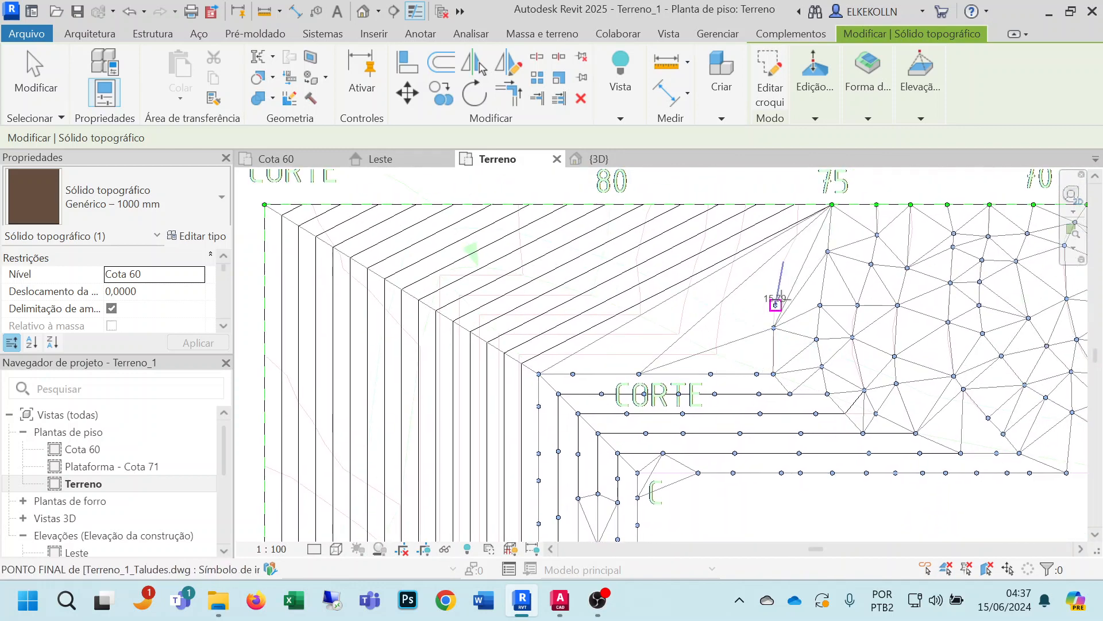
pyautogui.click(779, 283)
pyautogui.click(790, 248)
pyautogui.click(797, 228)
pyautogui.click(798, 205)
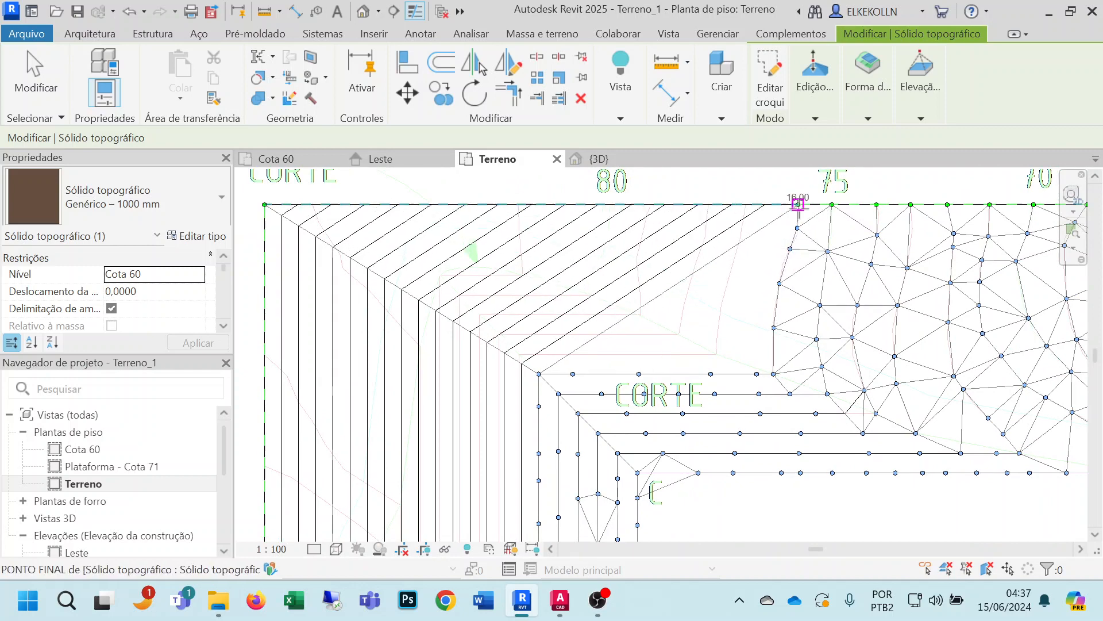
# Set the point elevation to 17 and add points along the next contour from the north boundary to the northern cut line's east end.
pyautogui.click(925, 118)
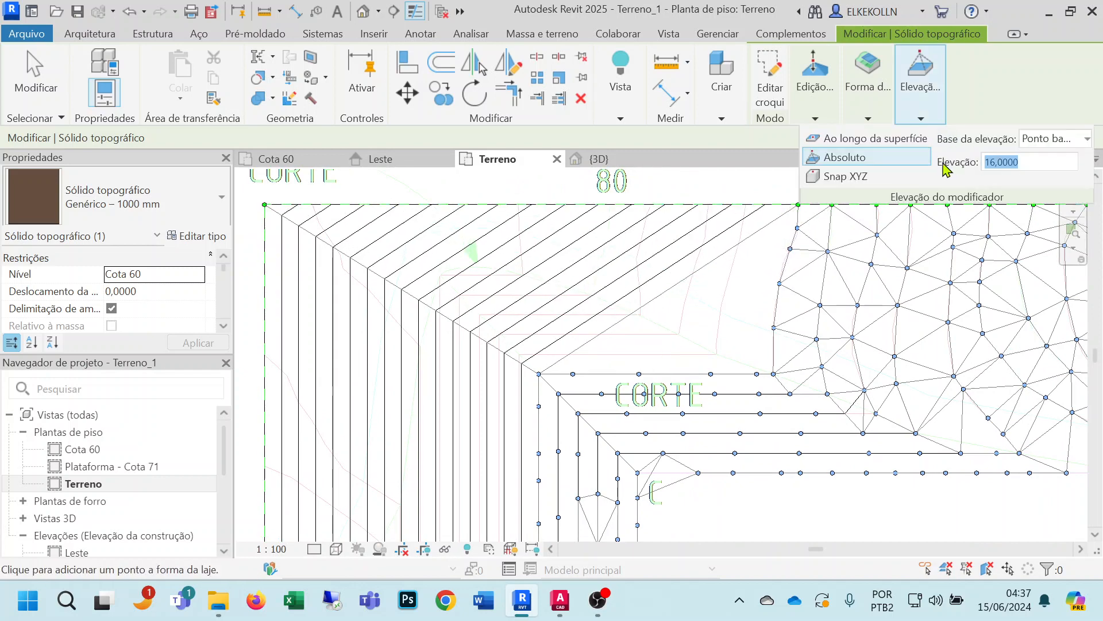
pyautogui.click(743, 220)
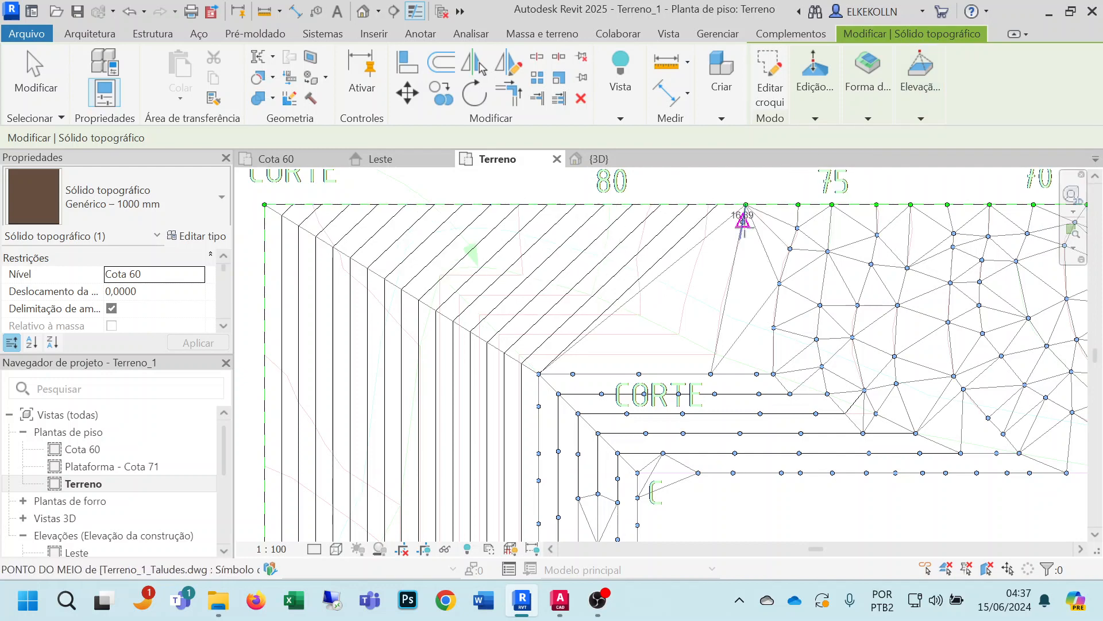
pyautogui.click(740, 239)
pyautogui.click(731, 272)
pyautogui.click(723, 297)
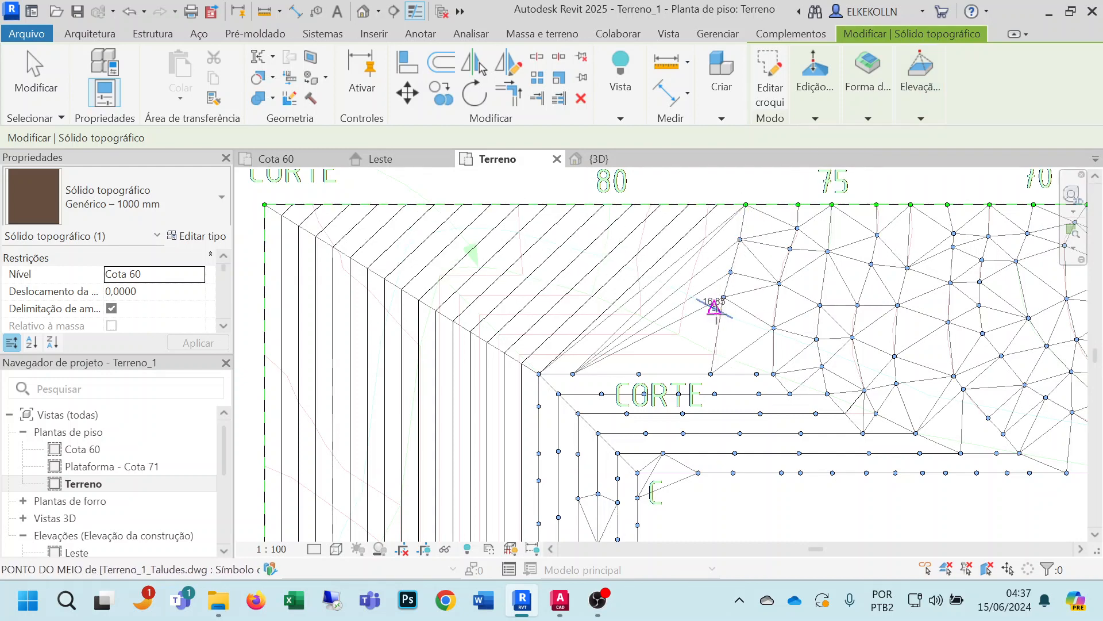
pyautogui.click(715, 308)
pyautogui.click(717, 354)
# Continue the elevation 17 points westward along the northern cut line to its corner outside C.
pyautogui.click(670, 354)
pyautogui.click(626, 354)
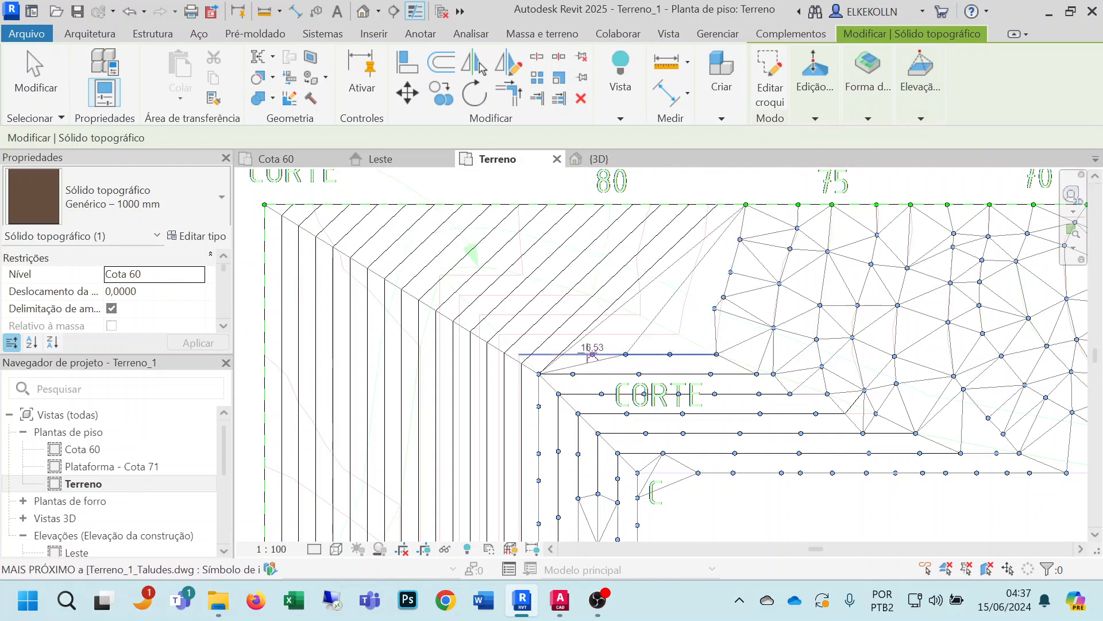
pyautogui.click(586, 354)
pyautogui.click(551, 354)
pyautogui.click(518, 354)
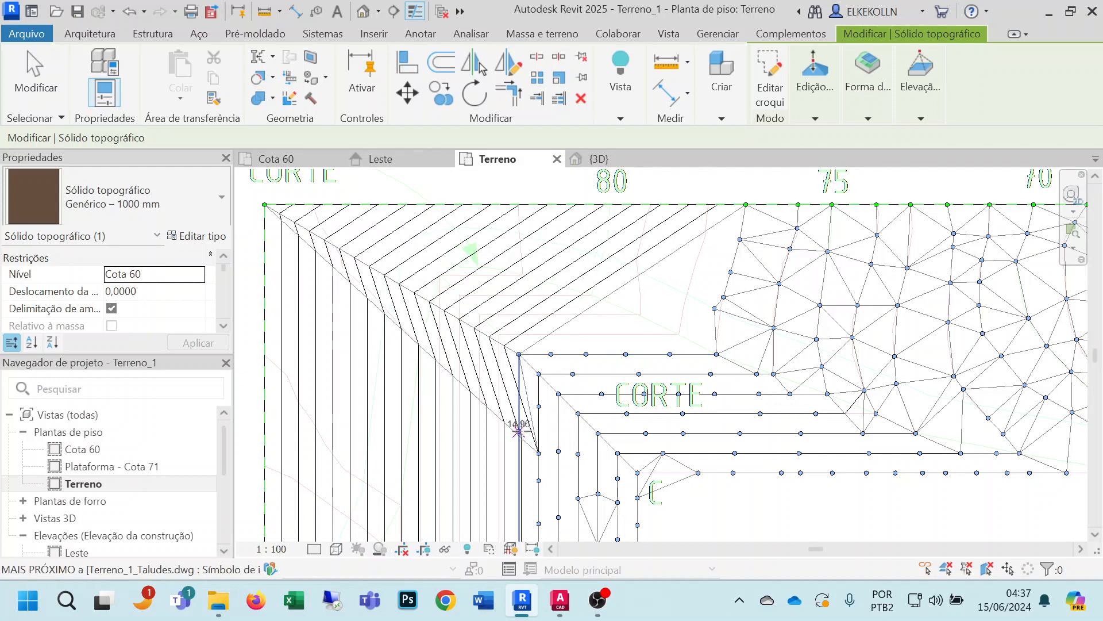
# Add elevation 17 points southward along the next western cut line to its corner outside D.
pyautogui.click(519, 431)
pyautogui.moveTo(564, 421); pyautogui.dragTo(638, 209, button='middle')
pyautogui.click(593, 266)
pyautogui.click(593, 344)
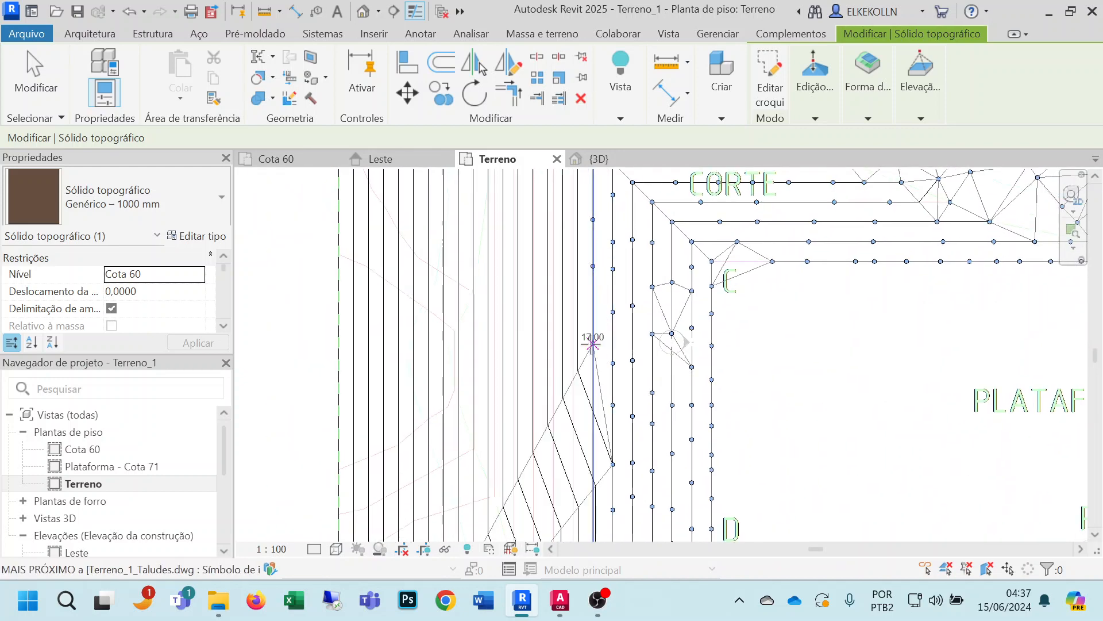
pyautogui.click(593, 404)
pyautogui.click(593, 455)
pyautogui.moveTo(590, 463); pyautogui.dragTo(664, 262, button='middle')
pyautogui.click(636, 286)
pyautogui.click(636, 345)
pyautogui.click(636, 402)
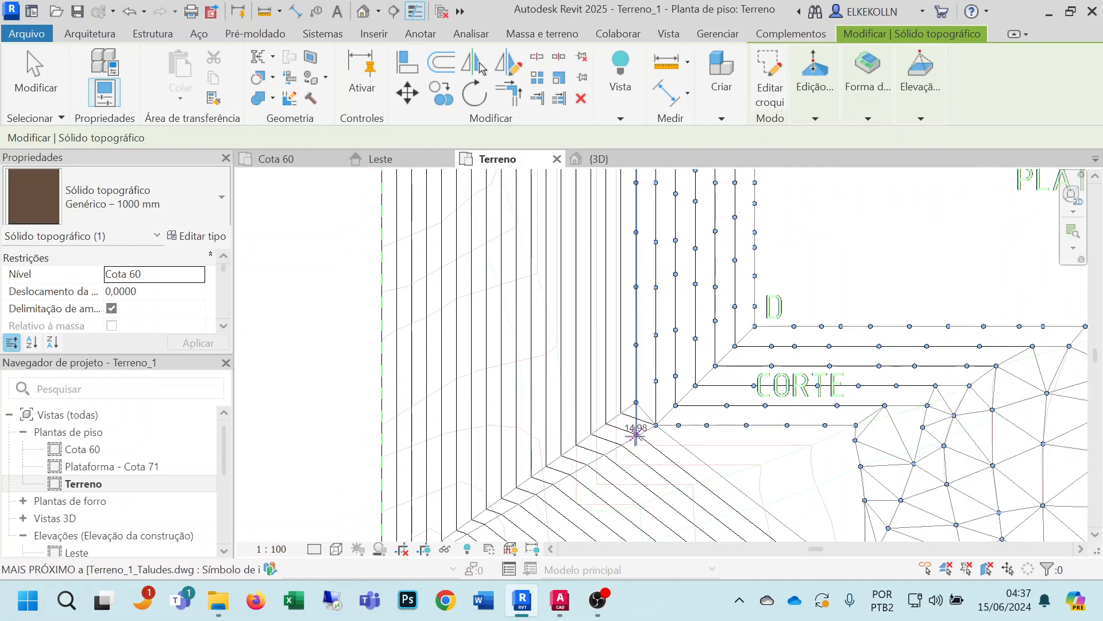
pyautogui.click(636, 445)
# Add elevation 17 points eastward along the next southern cut line to its east end.
pyautogui.click(679, 444)
pyautogui.click(724, 445)
pyautogui.click(786, 454)
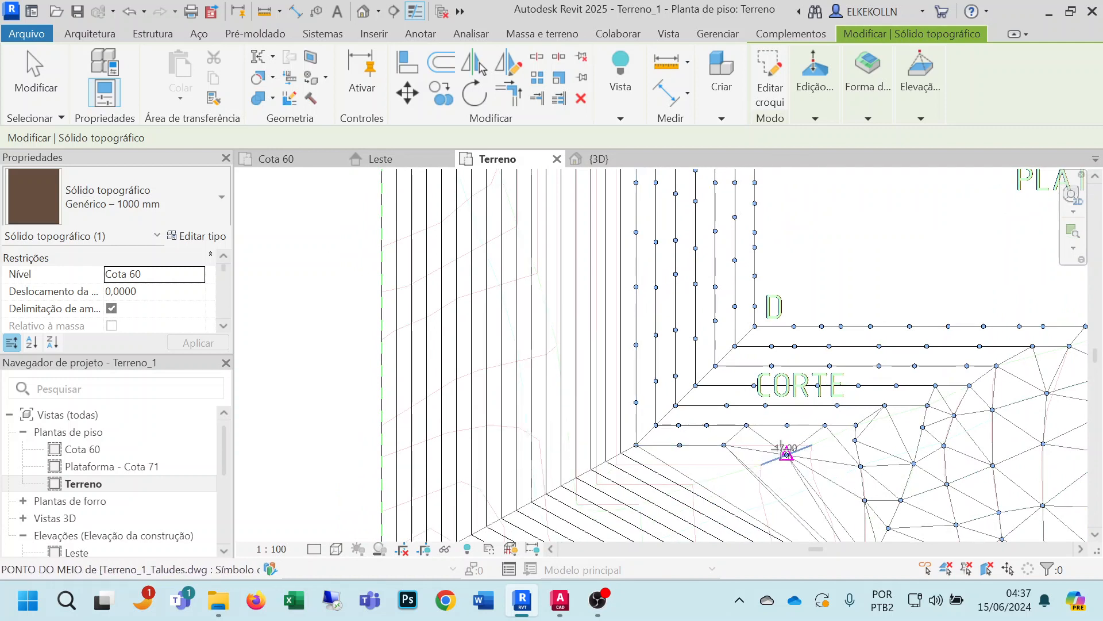
pyautogui.click(810, 445)
pyautogui.moveTo(828, 461); pyautogui.dragTo(790, 290, button='middle')
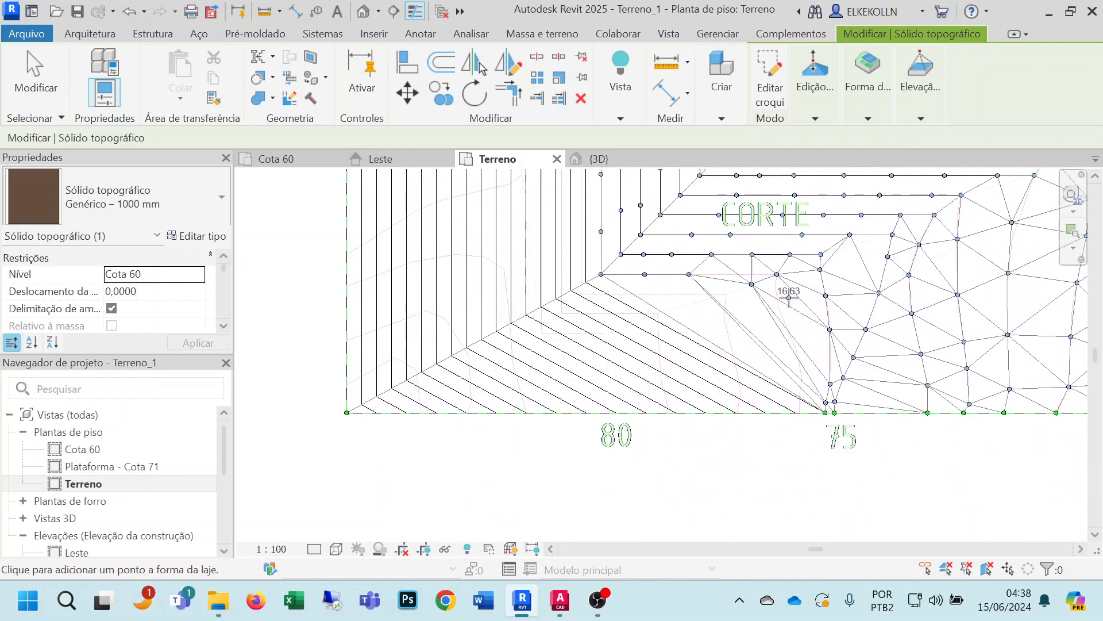
# Continue the elevation 17 points southward along the contour from the southern cut line's east end to the south boundary.
pyautogui.click(778, 309)
pyautogui.click(796, 351)
pyautogui.click(803, 378)
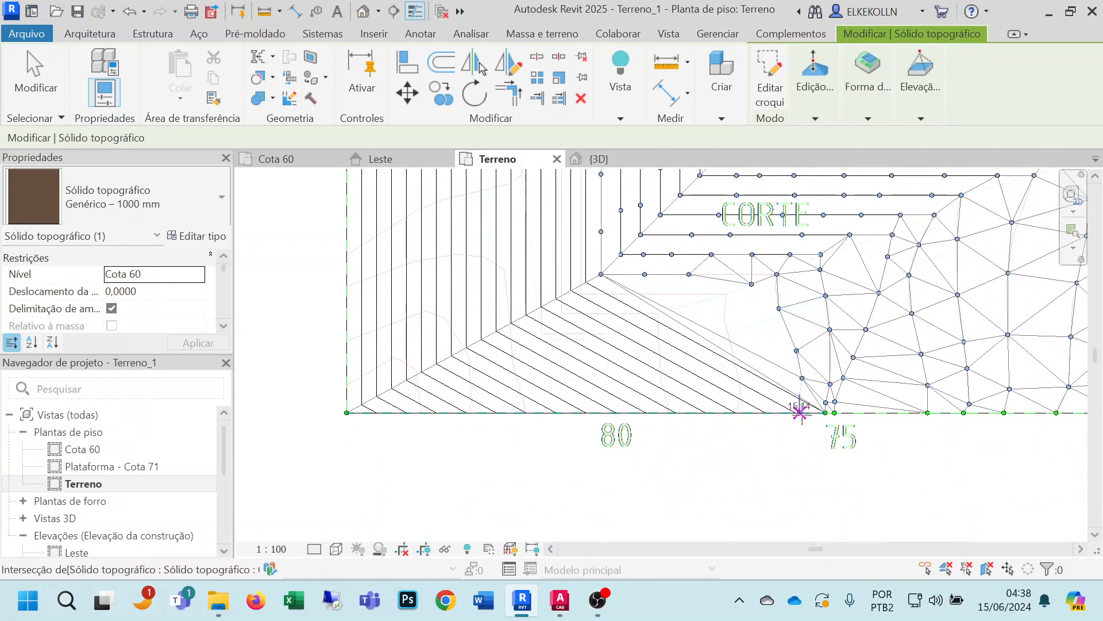
pyautogui.click(800, 412)
# Move the stray elevation 17 point between its neighbours so it sits exactly on the southern cut line below CORTE.
pyautogui.click(816, 119)
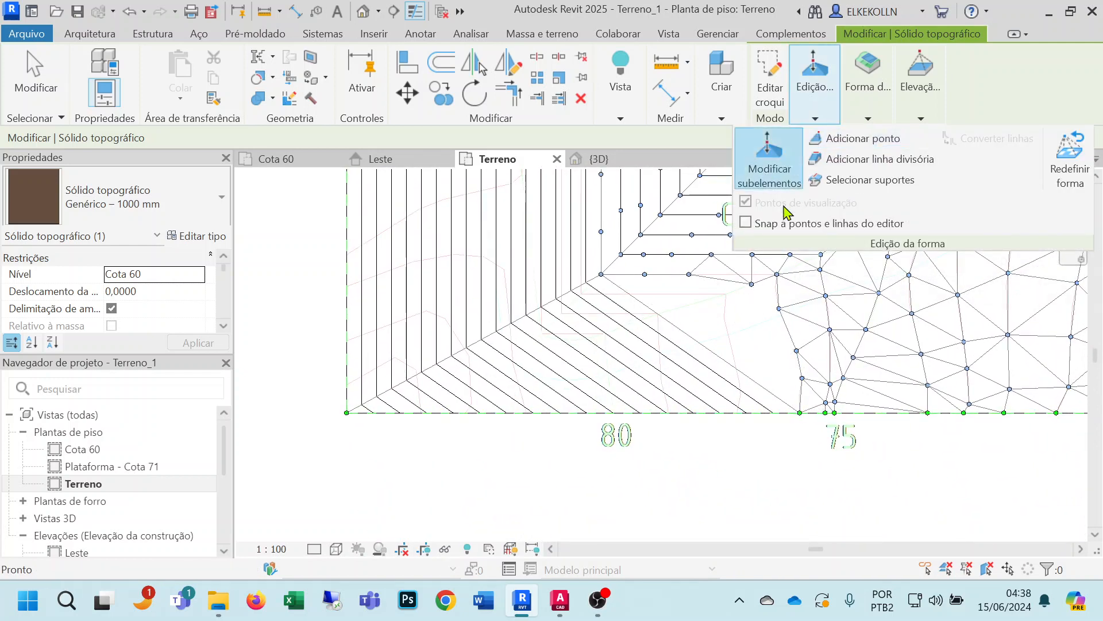
pyautogui.click(769, 161)
pyautogui.click(752, 283)
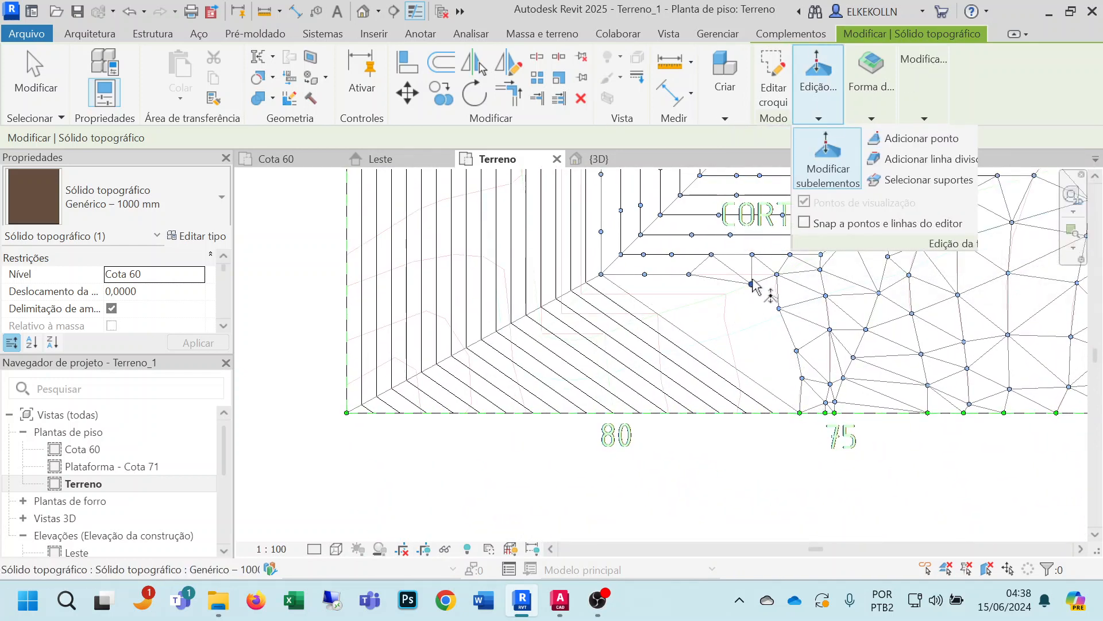
pyautogui.click(407, 93)
pyautogui.click(751, 283)
pyautogui.click(740, 272)
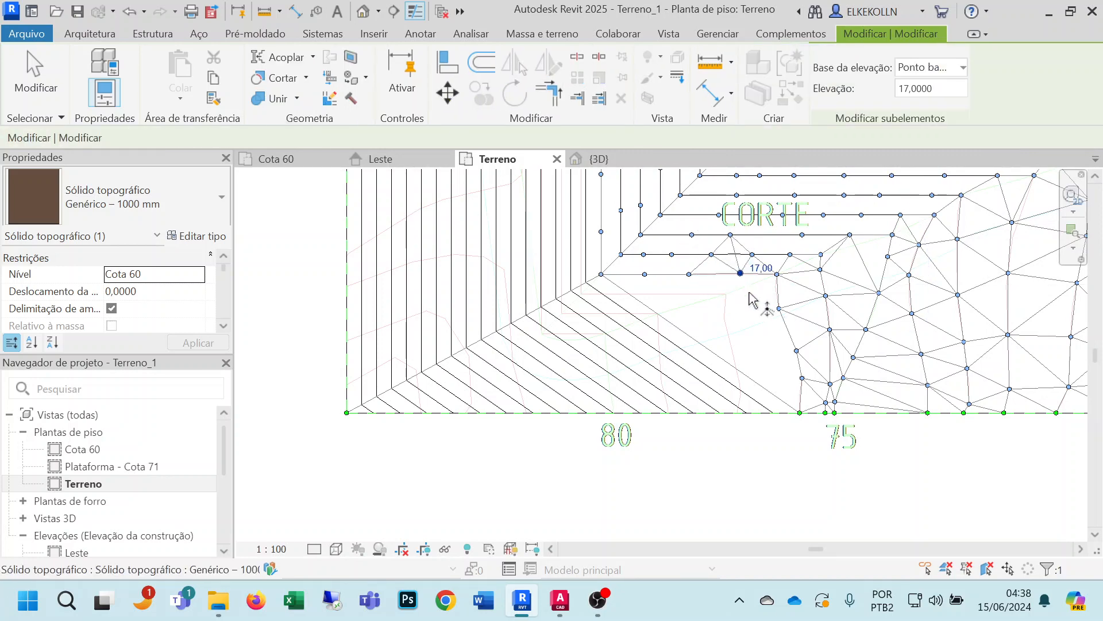
pyautogui.press('Escape')
pyautogui.scroll(5, 745, 287)
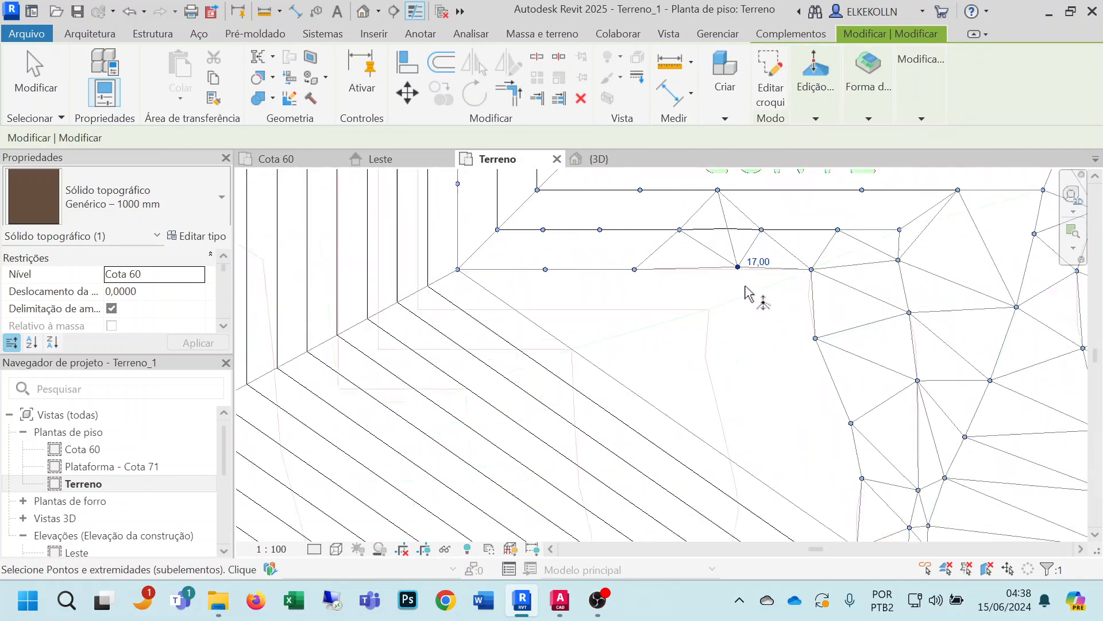
pyautogui.click(413, 102)
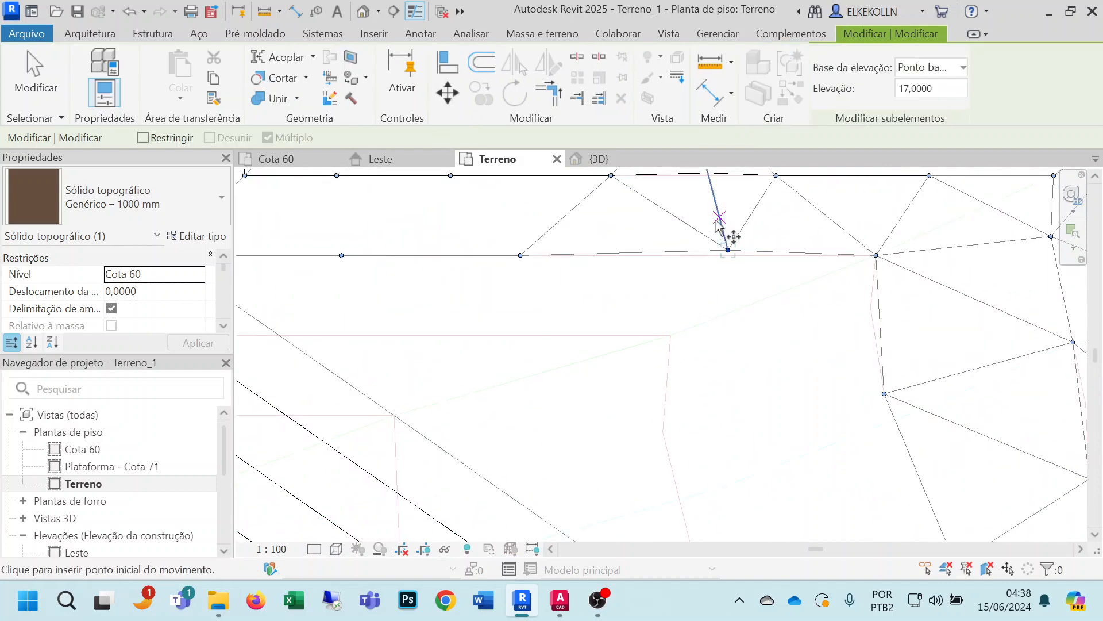
pyautogui.click(728, 251)
pyautogui.click(723, 256)
pyautogui.scroll(-5, 745, 294)
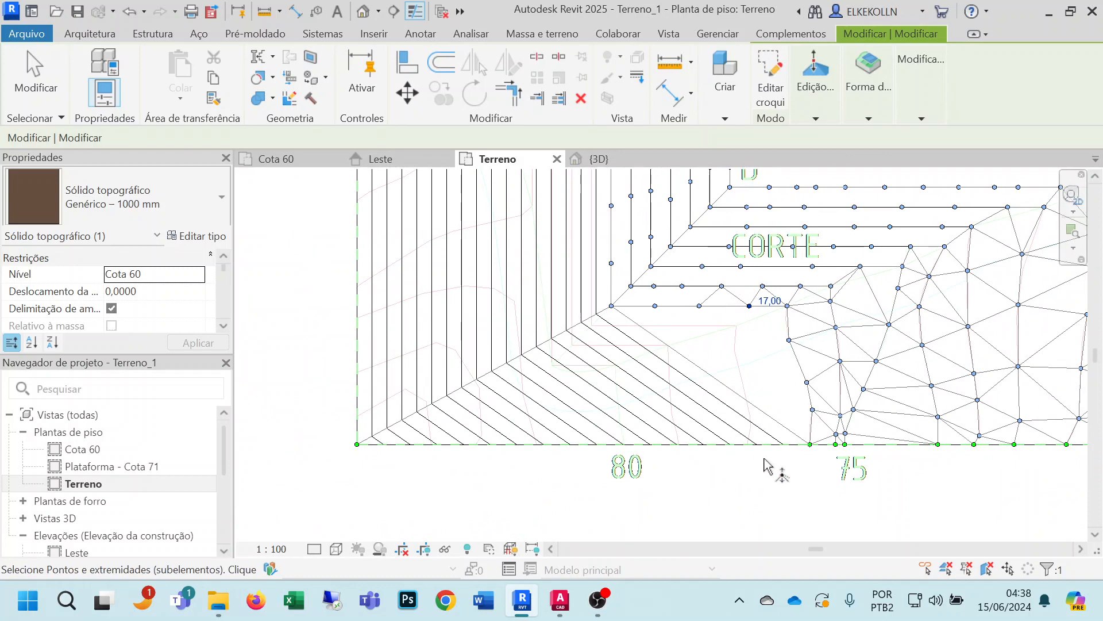
pyautogui.press('Escape')
# Set the point elevation to 18 and add points along the next contour from the south boundary to the southern cut line's east end.
pyautogui.click(812, 399)
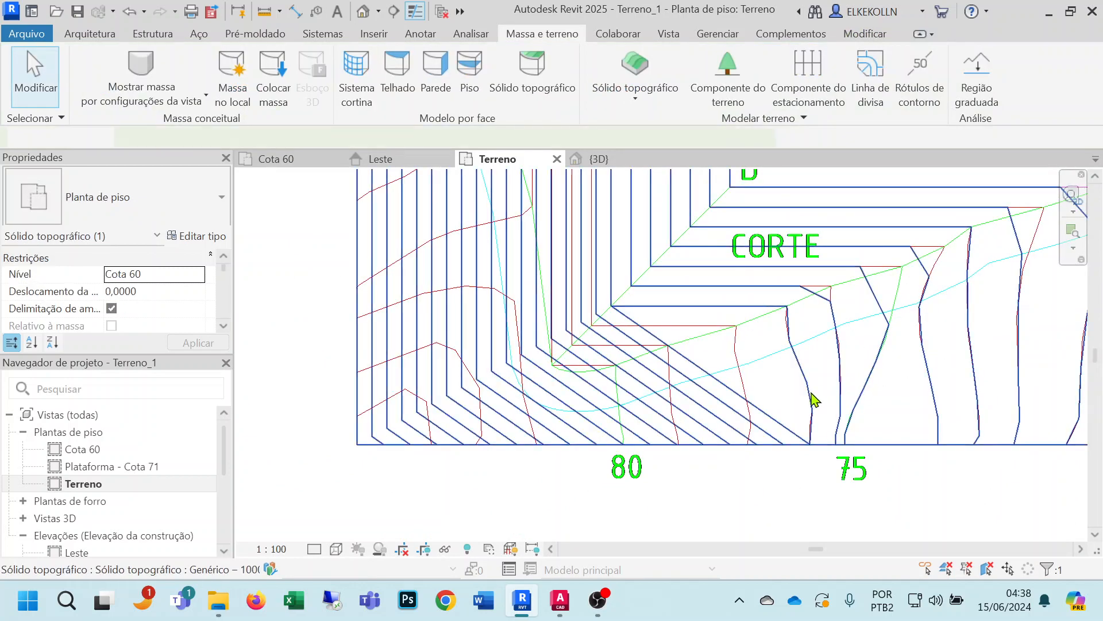
pyautogui.click(869, 86)
pyautogui.click(838, 119)
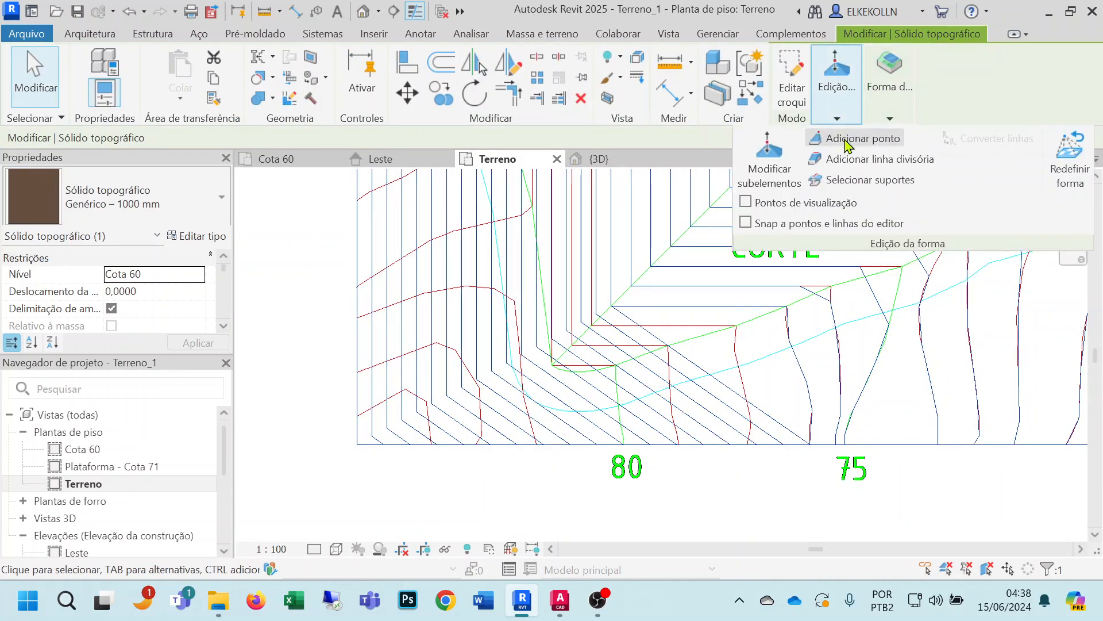
pyautogui.click(846, 140)
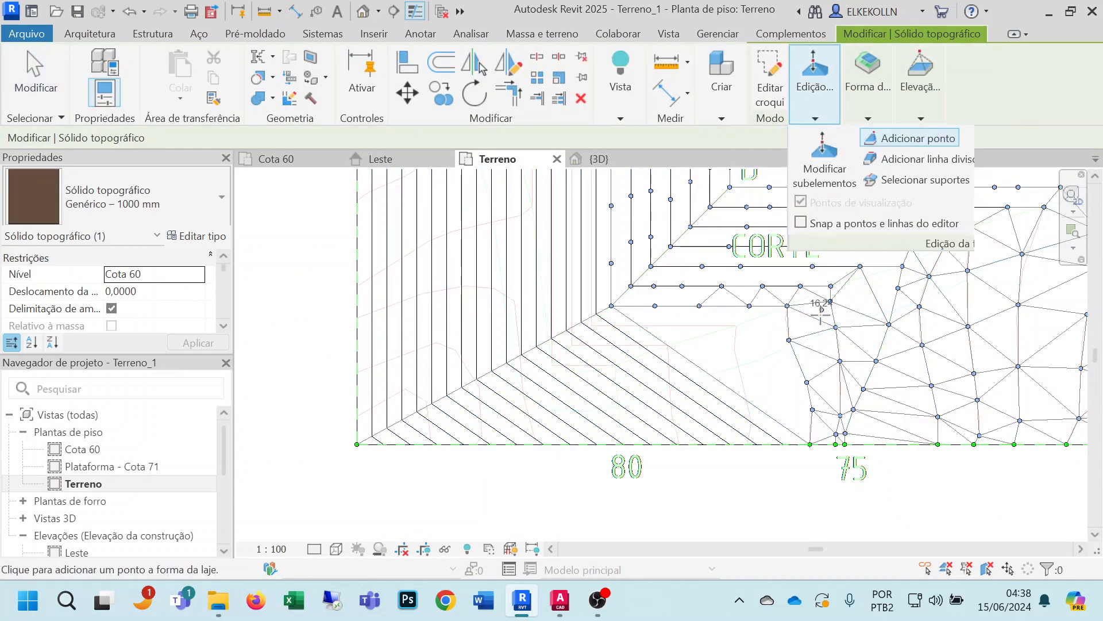
pyautogui.click(925, 120)
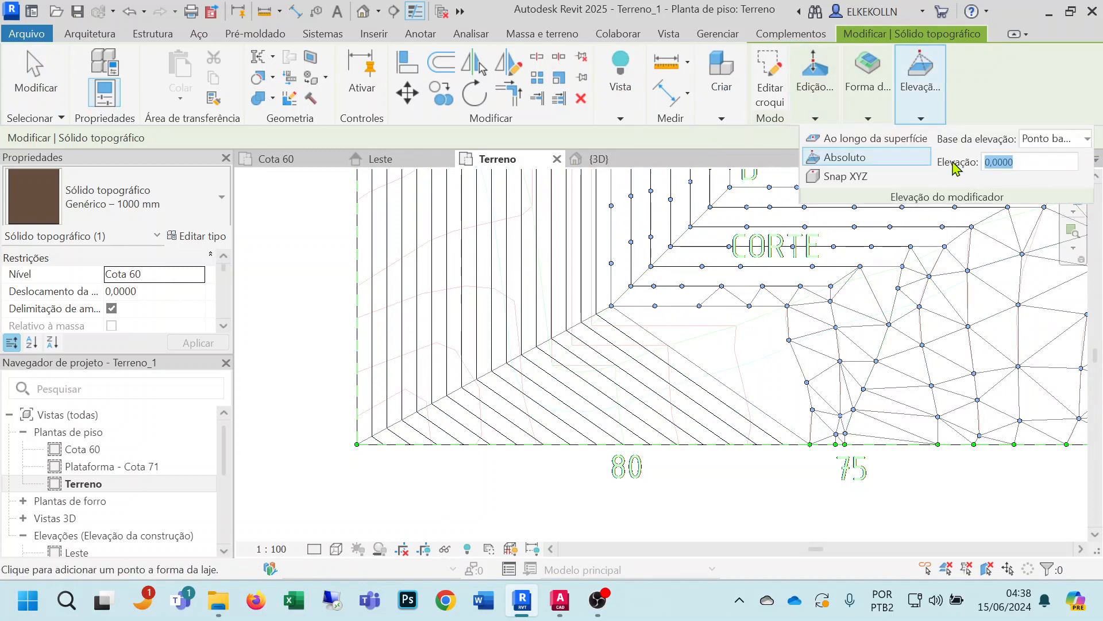
pyautogui.write('18')
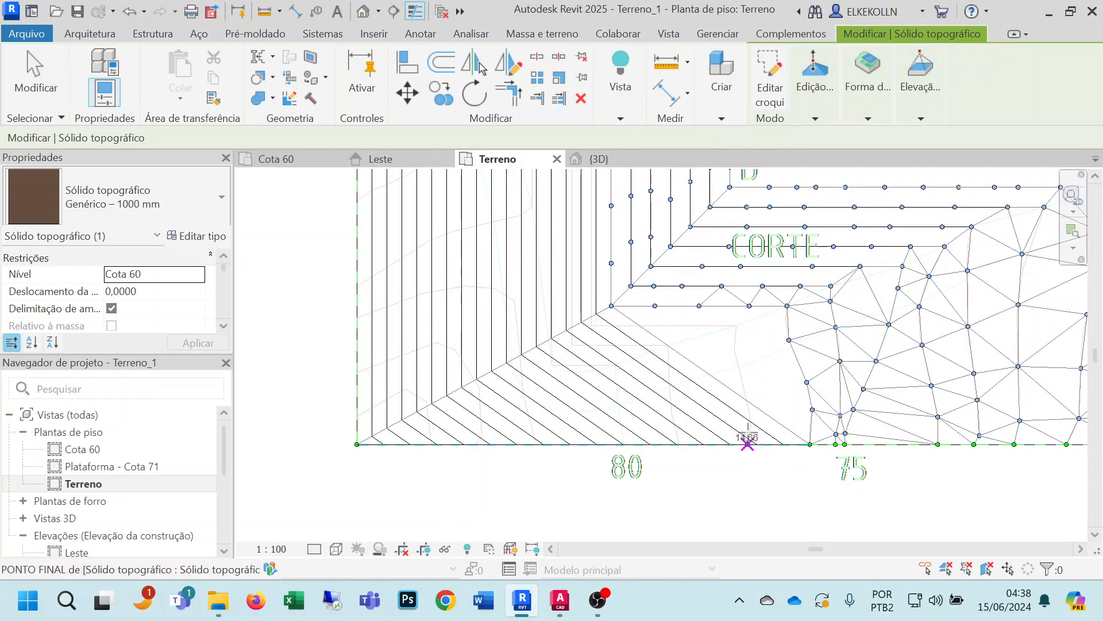
pyautogui.click(747, 444)
pyautogui.click(750, 415)
pyautogui.click(738, 366)
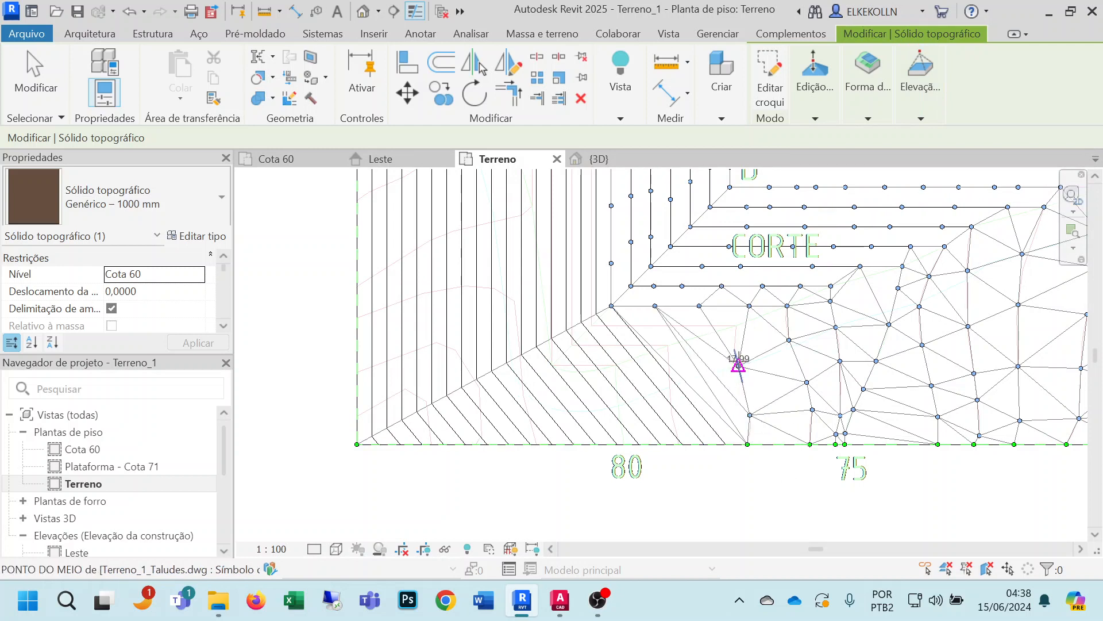
pyautogui.click(735, 349)
pyautogui.click(736, 326)
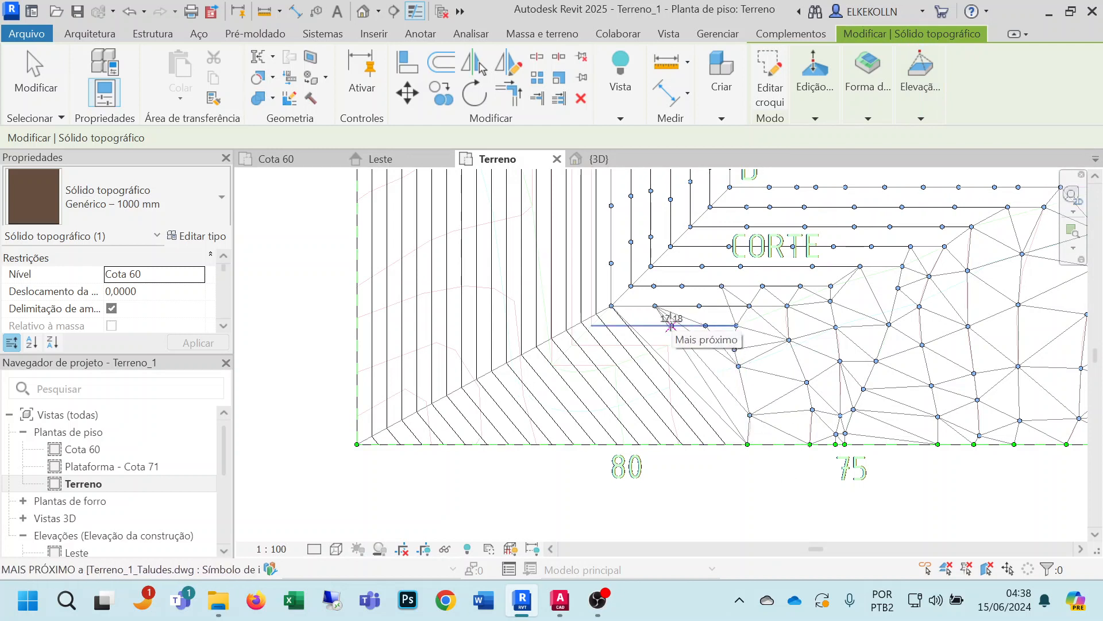
# Add elevation 18 points westward along the next southern cut line to its corner outside D.
pyautogui.click(663, 326)
pyautogui.click(618, 326)
pyautogui.click(592, 325)
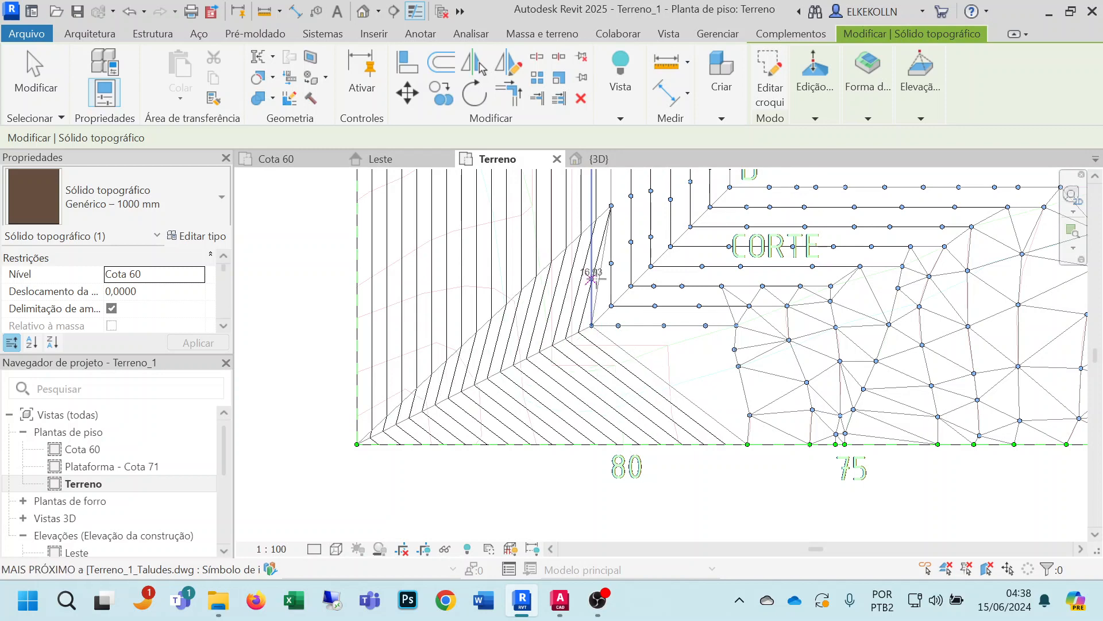
# Add elevation 18 points northward along the next western cut line to its corner outside C.
pyautogui.moveTo(591, 277); pyautogui.dragTo(647, 424, button='middle')
pyautogui.click(639, 384)
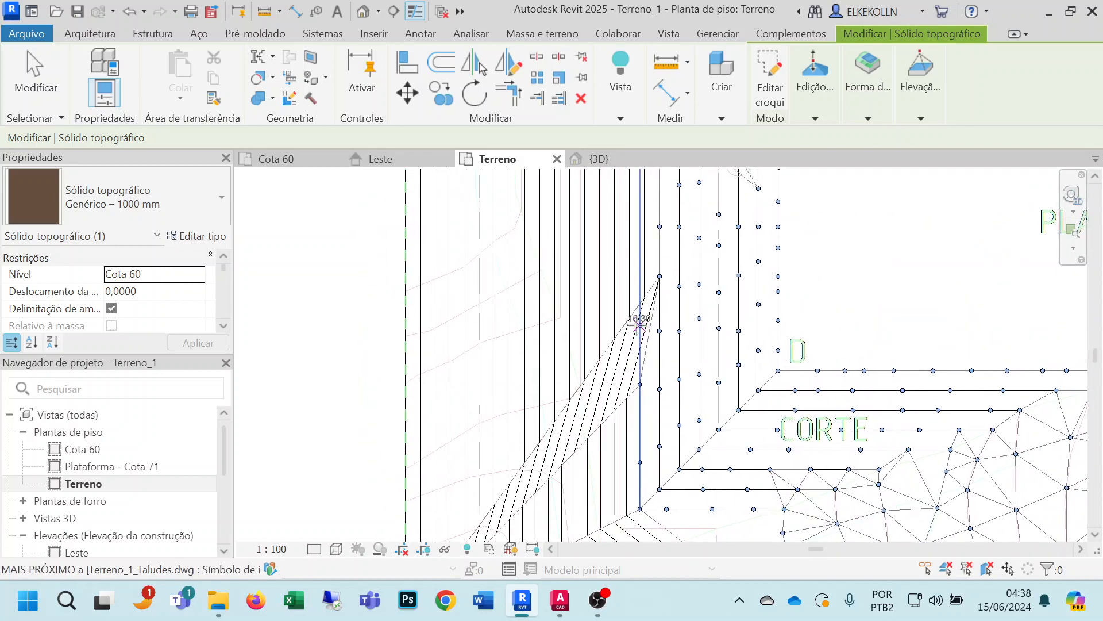
pyautogui.click(639, 324)
pyautogui.click(639, 255)
pyautogui.click(639, 205)
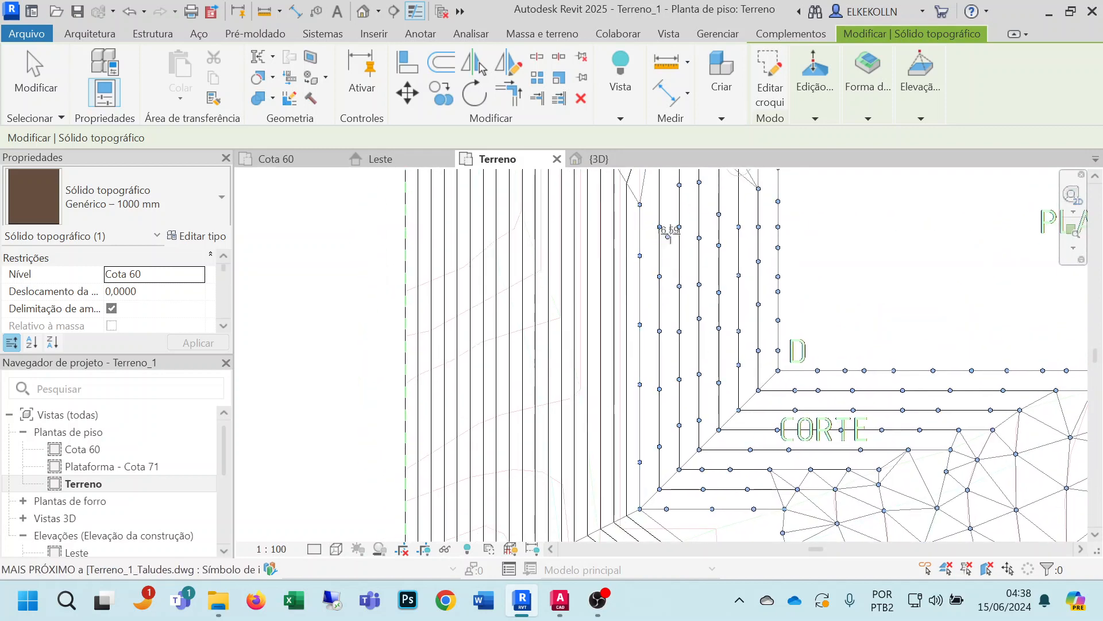
pyautogui.moveTo(686, 247); pyautogui.dragTo(719, 444, button='middle')
pyautogui.click(673, 376)
pyautogui.click(673, 331)
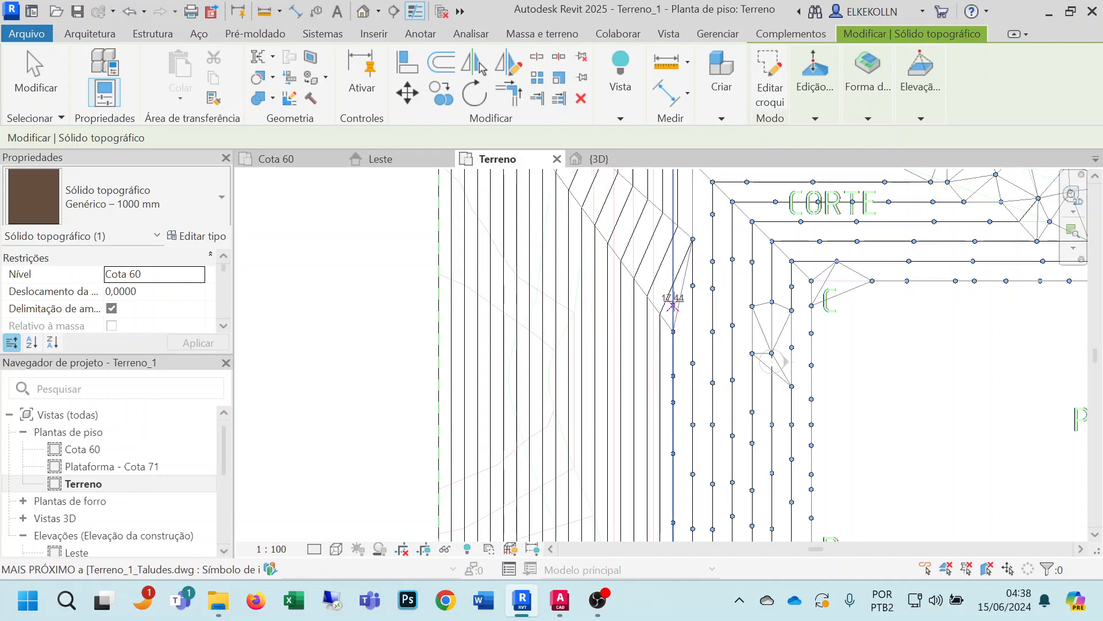
pyautogui.click(673, 286)
pyautogui.click(674, 226)
pyautogui.click(673, 193)
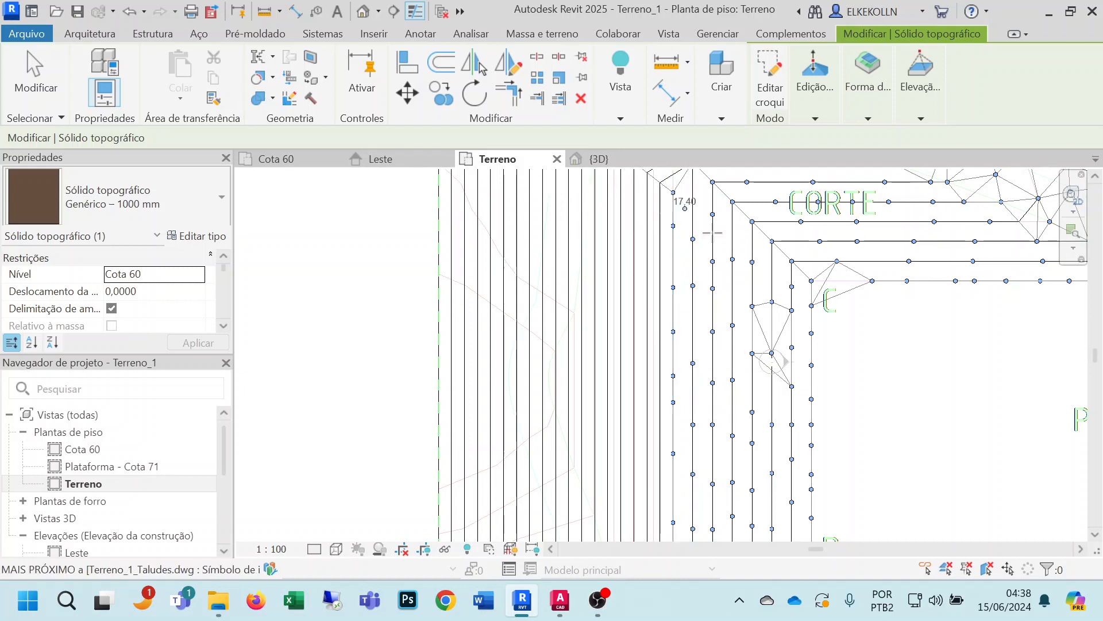
pyautogui.moveTo(747, 273); pyautogui.dragTo(753, 434, button='middle')
pyautogui.click(680, 303)
# Continue the elevation 18 points eastward along the northern cut line and up the contour to the north boundary.
pyautogui.click(730, 303)
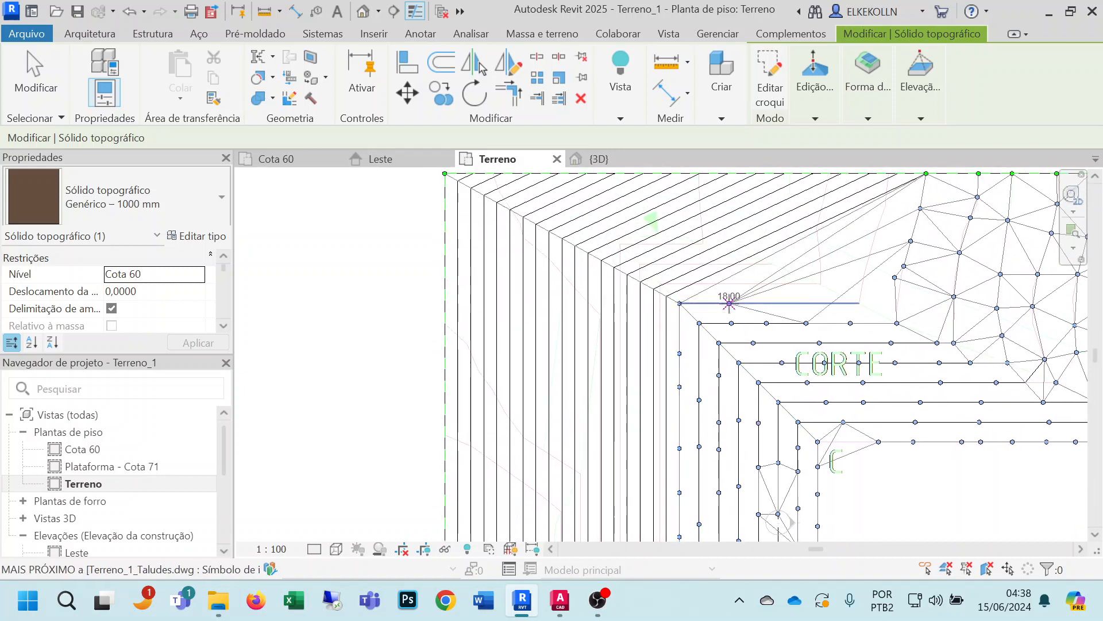
pyautogui.click(783, 303)
pyautogui.click(859, 303)
pyautogui.click(864, 274)
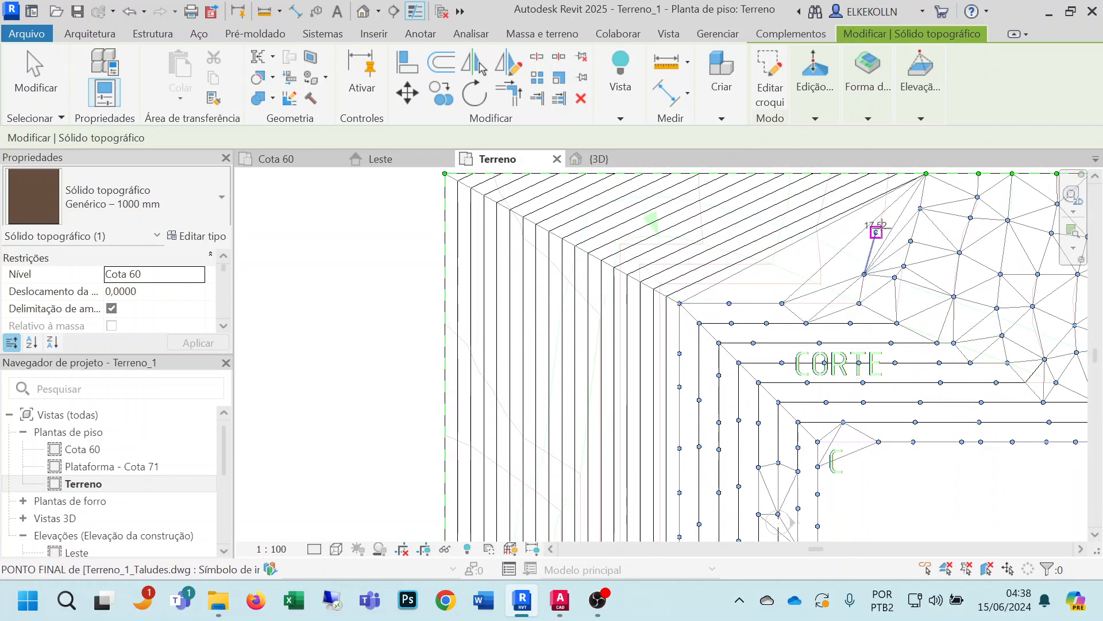
pyautogui.click(876, 232)
pyautogui.click(886, 205)
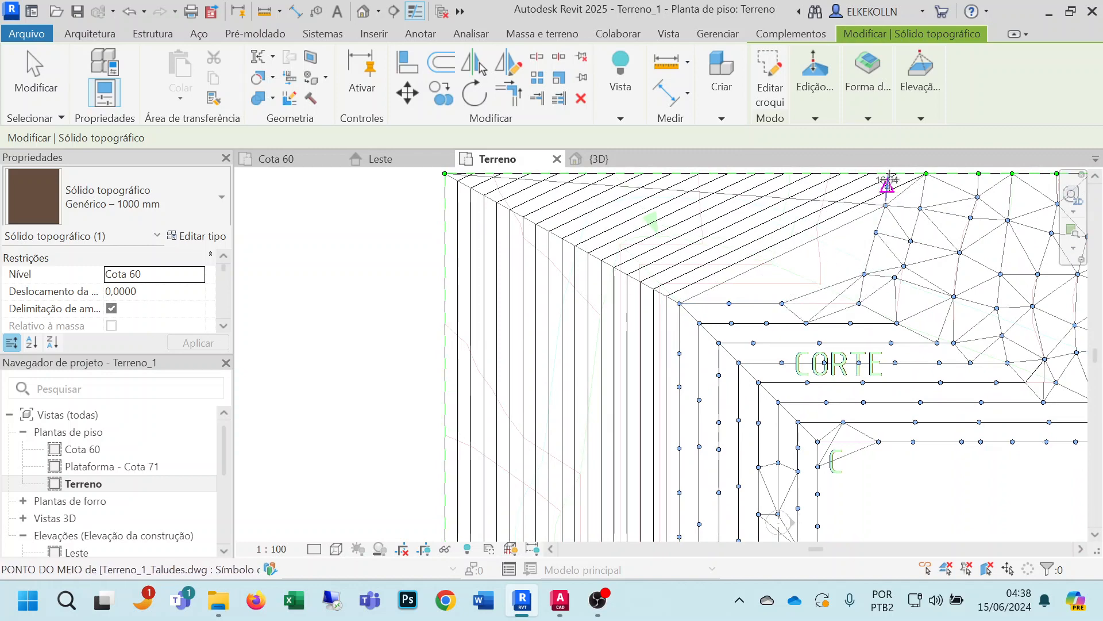
# Set the point elevation to 19 and add points along the next contour from the north boundary to the northern cut line's east end.
pyautogui.click(923, 119)
pyautogui.write('19')
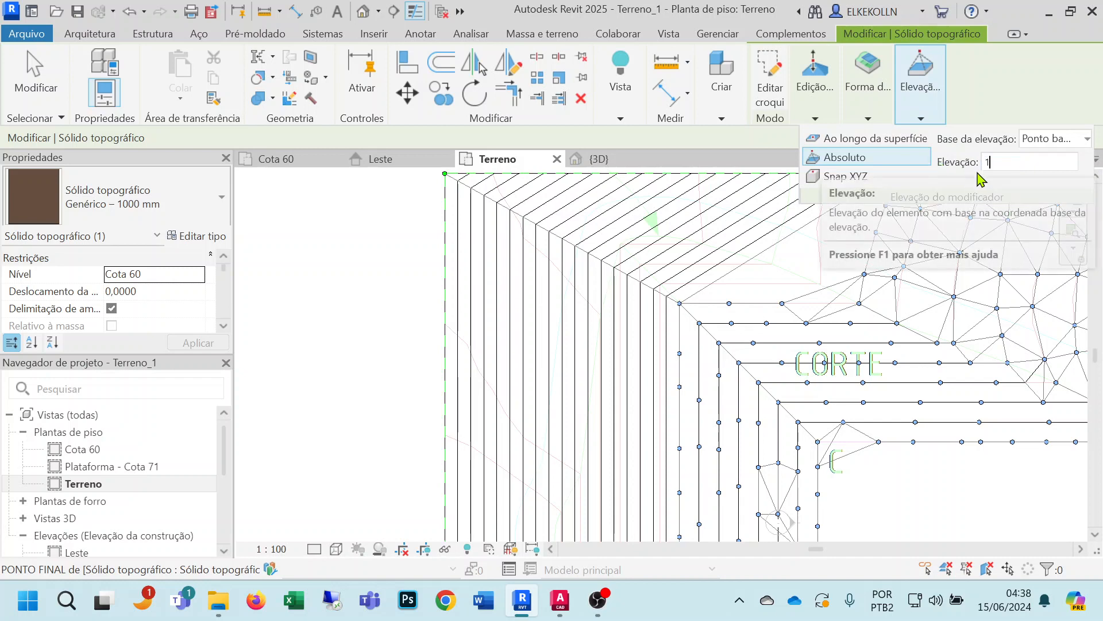
pyautogui.press('Return')
pyautogui.moveTo(791, 271); pyautogui.dragTo(716, 323, button='middle')
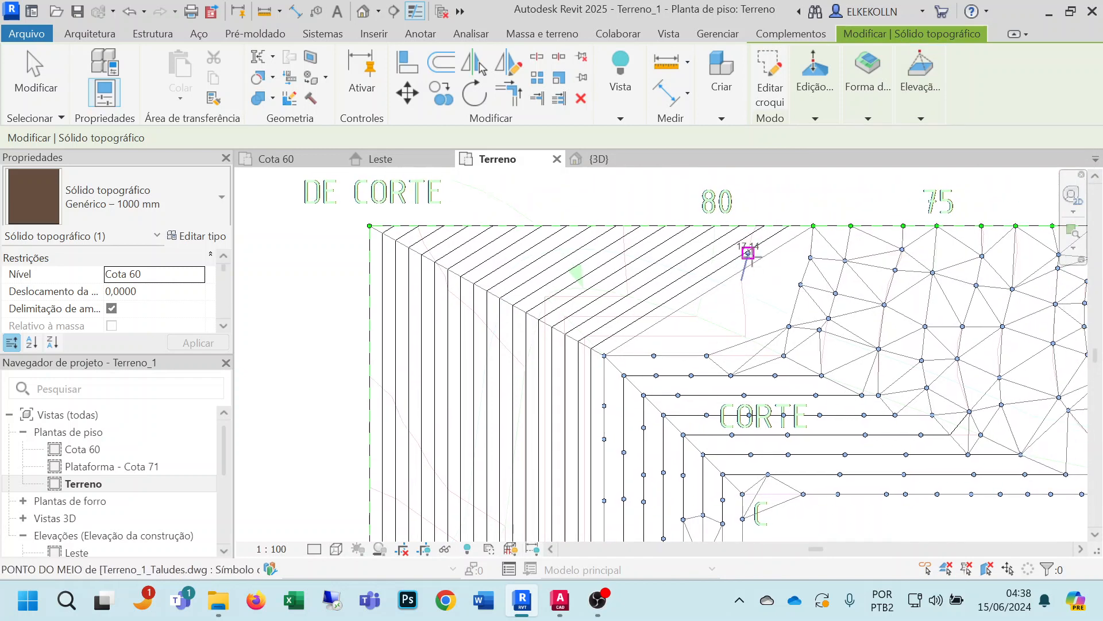
pyautogui.click(756, 226)
pyautogui.click(745, 337)
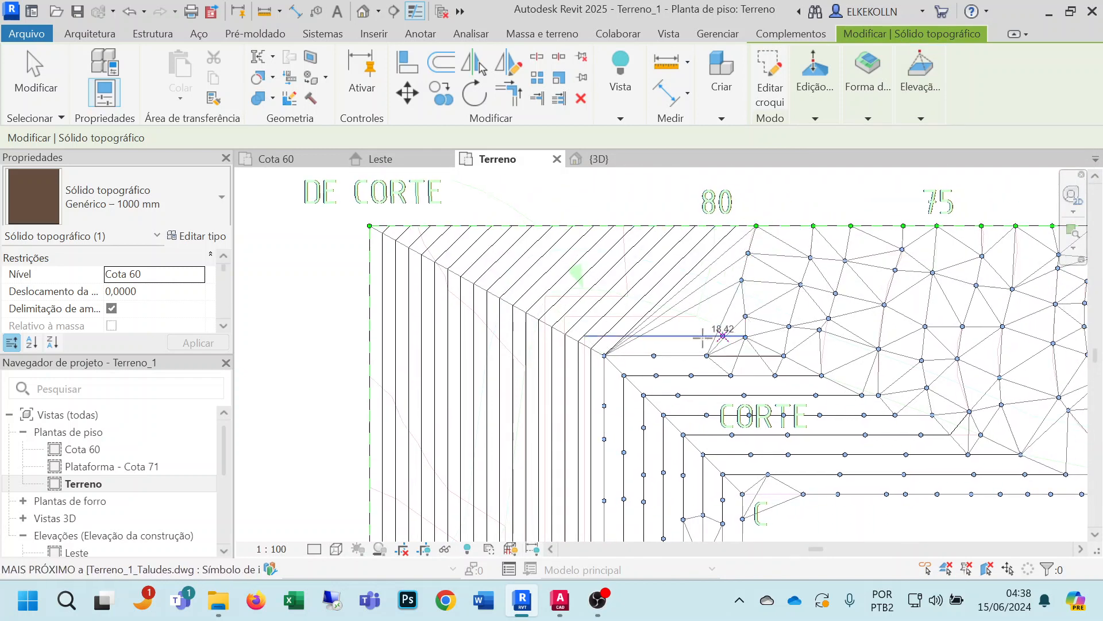
# Add elevation 19 points westward along the next northern cut line to its corner outside C.
pyautogui.click(693, 335)
pyautogui.click(652, 335)
pyautogui.click(611, 336)
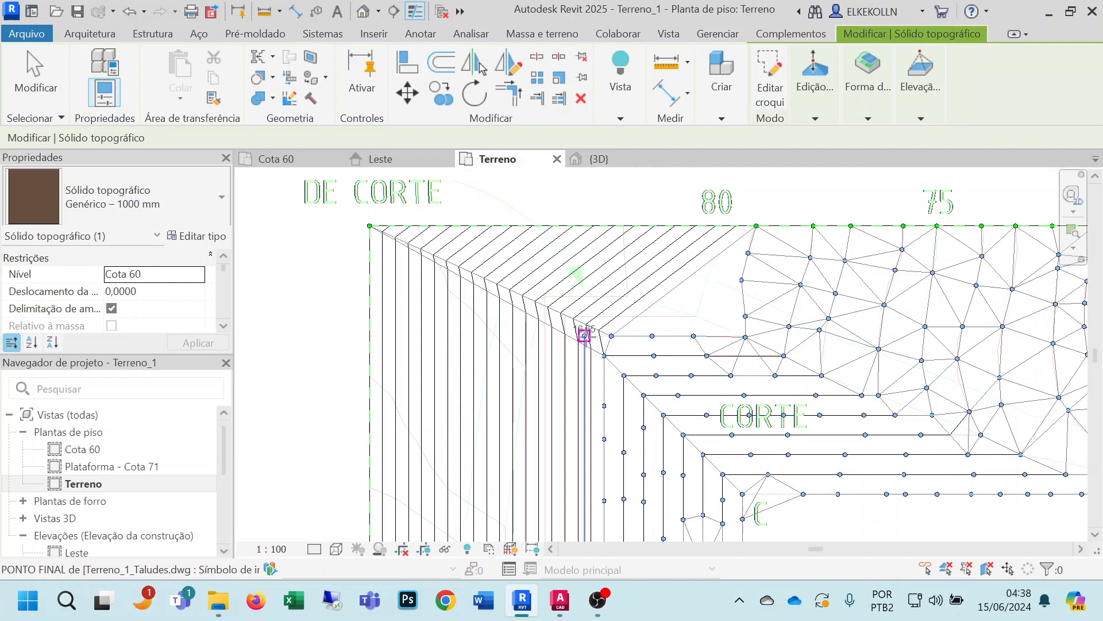
pyautogui.click(585, 336)
# Add elevation 19 points southward along the next western cut line to its corner outside D.
pyautogui.click(584, 395)
pyautogui.click(585, 439)
pyautogui.moveTo(604, 500); pyautogui.dragTo(639, 263, button='middle')
pyautogui.click(619, 258)
pyautogui.click(620, 326)
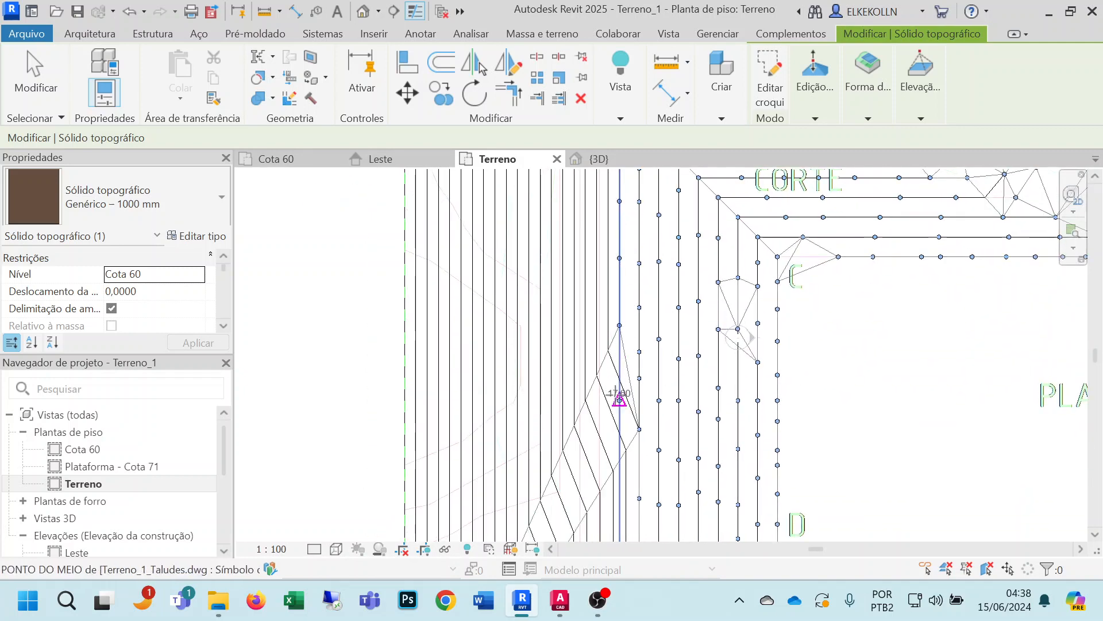
pyautogui.click(620, 400)
pyautogui.moveTo(621, 439); pyautogui.dragTo(629, 285, button='middle')
pyautogui.click(629, 296)
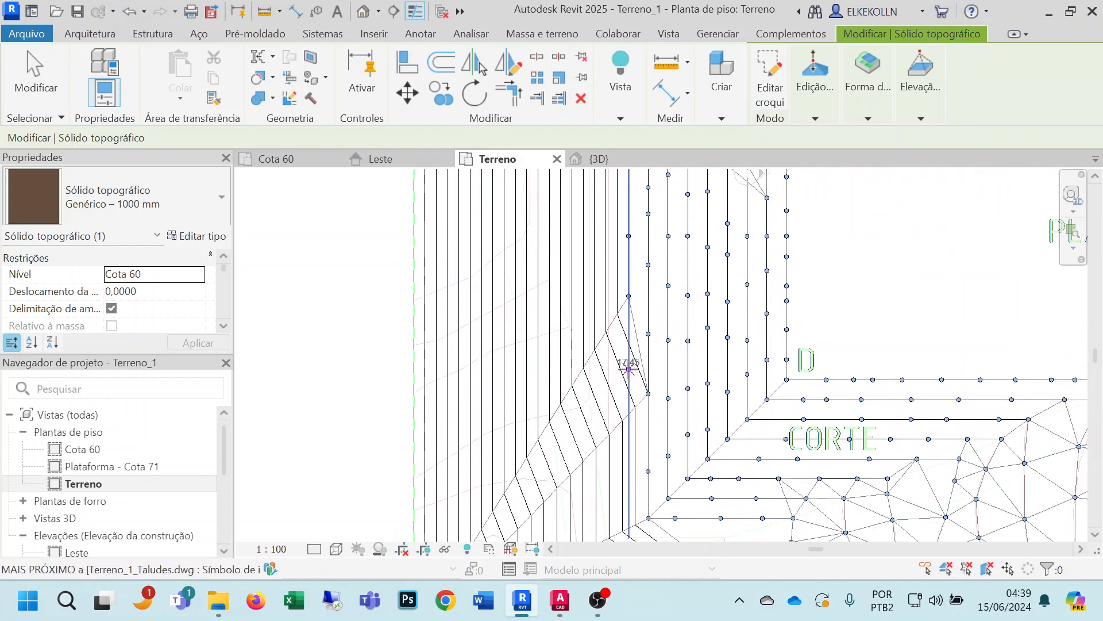
pyautogui.click(629, 366)
pyautogui.moveTo(628, 437); pyautogui.dragTo(631, 247, button='middle')
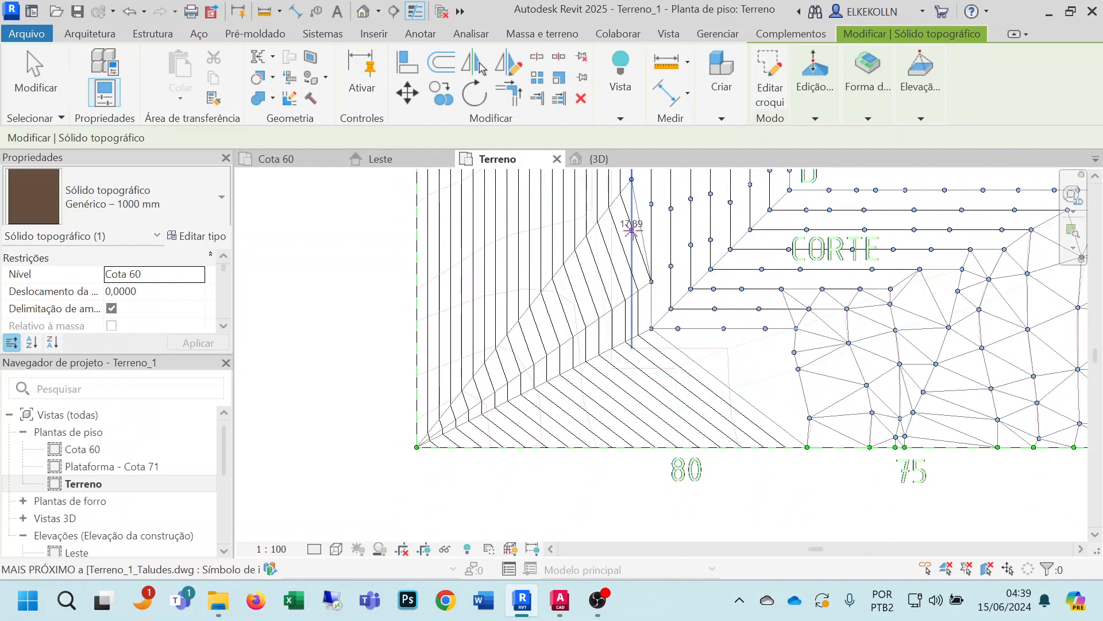
pyautogui.click(631, 230)
pyautogui.click(632, 287)
pyautogui.click(632, 349)
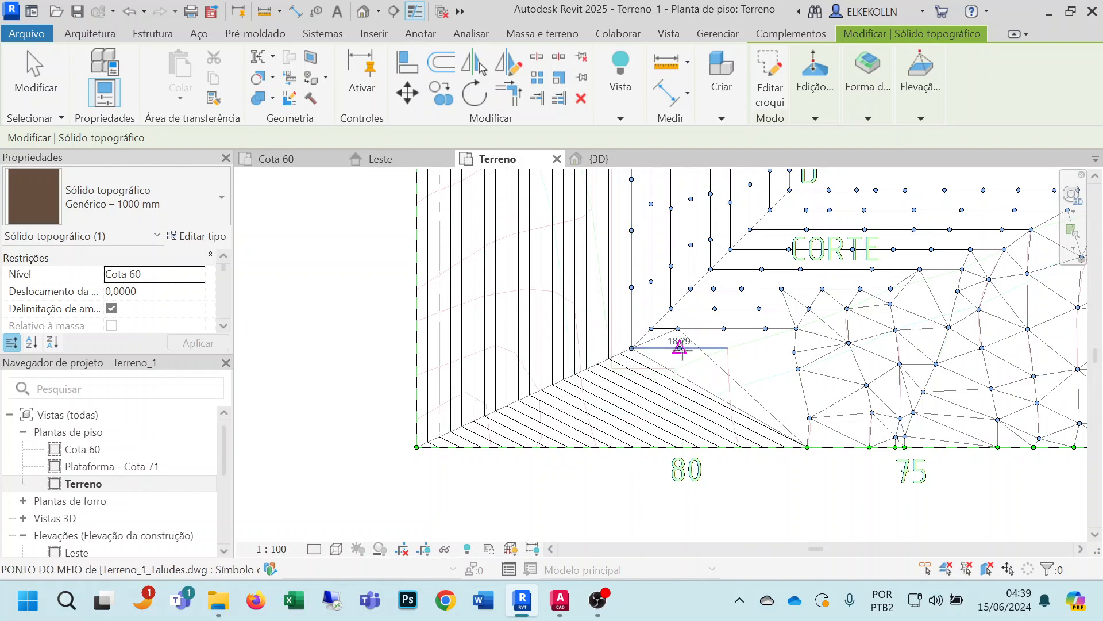
# Continue the elevation 19 points eastward along the southern cut line and down the contour to the south boundary.
pyautogui.click(679, 348)
pyautogui.click(728, 347)
pyautogui.click(729, 383)
pyautogui.click(731, 417)
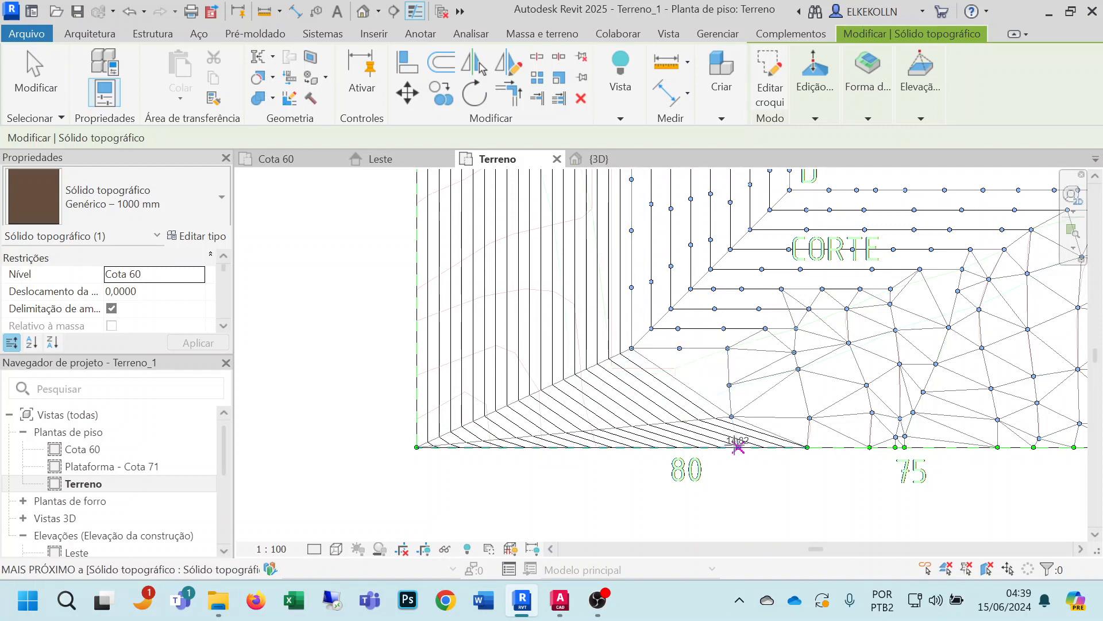
pyautogui.click(738, 446)
# Set the point elevation to 20 and add points along the next contour from the south boundary to the next western cut line's south corner.
pyautogui.moveTo(920, 87)
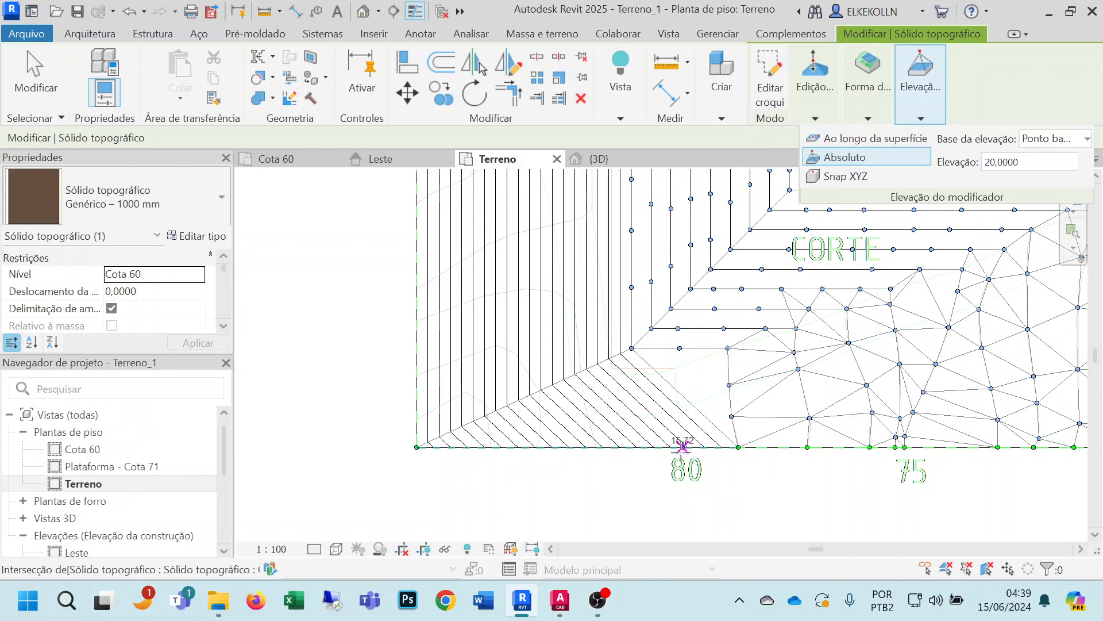
pyautogui.click(682, 447)
pyautogui.click(675, 368)
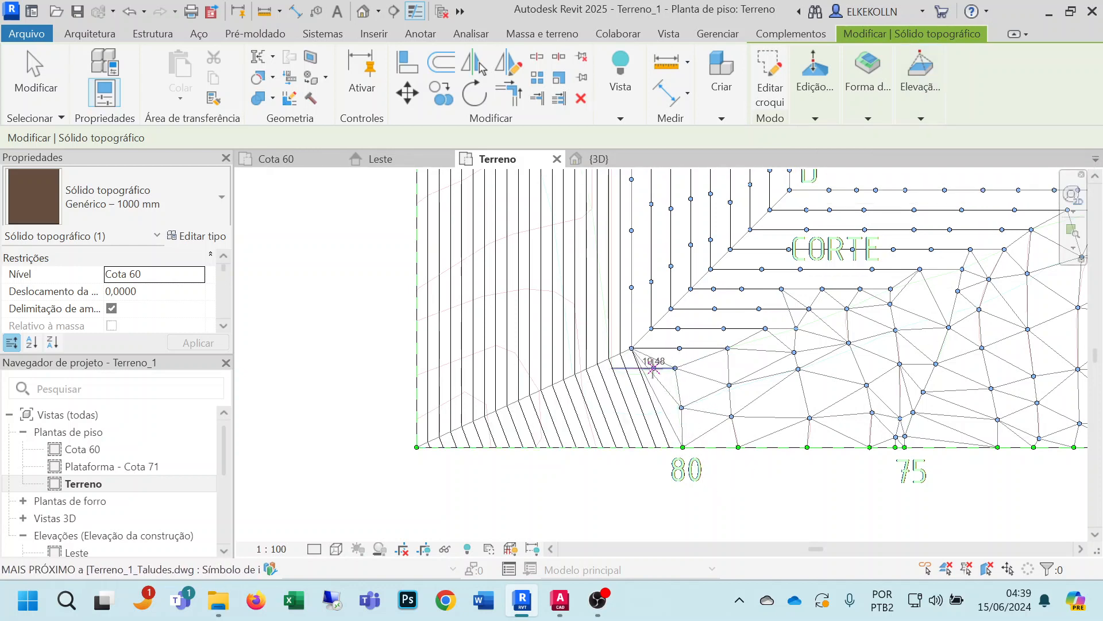
pyautogui.scroll(5, 642, 379)
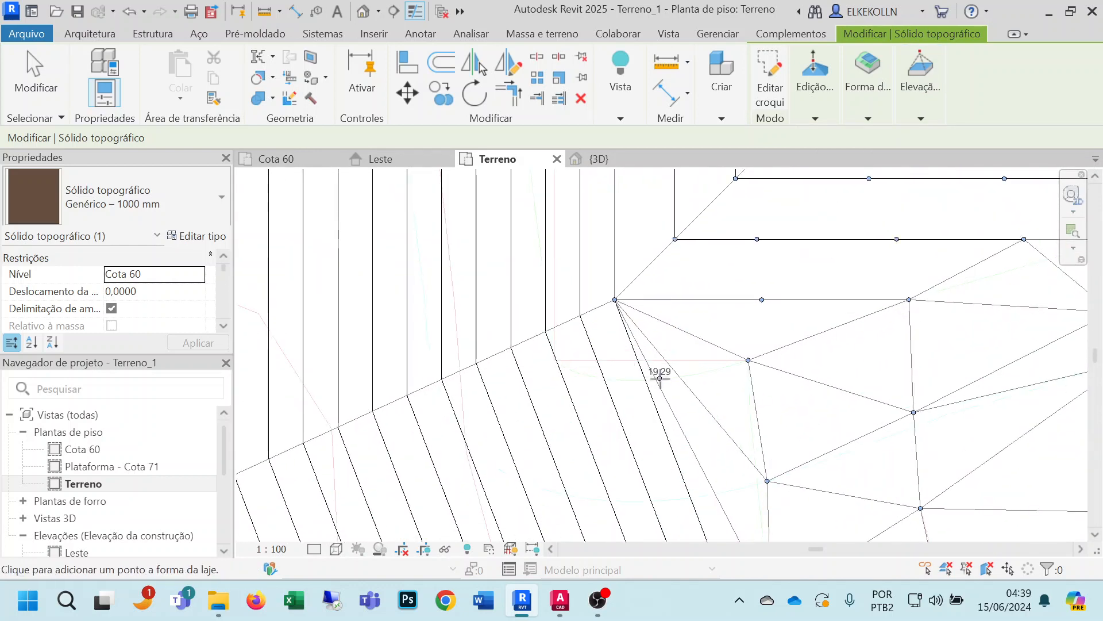
pyautogui.click(660, 379)
pyautogui.click(615, 380)
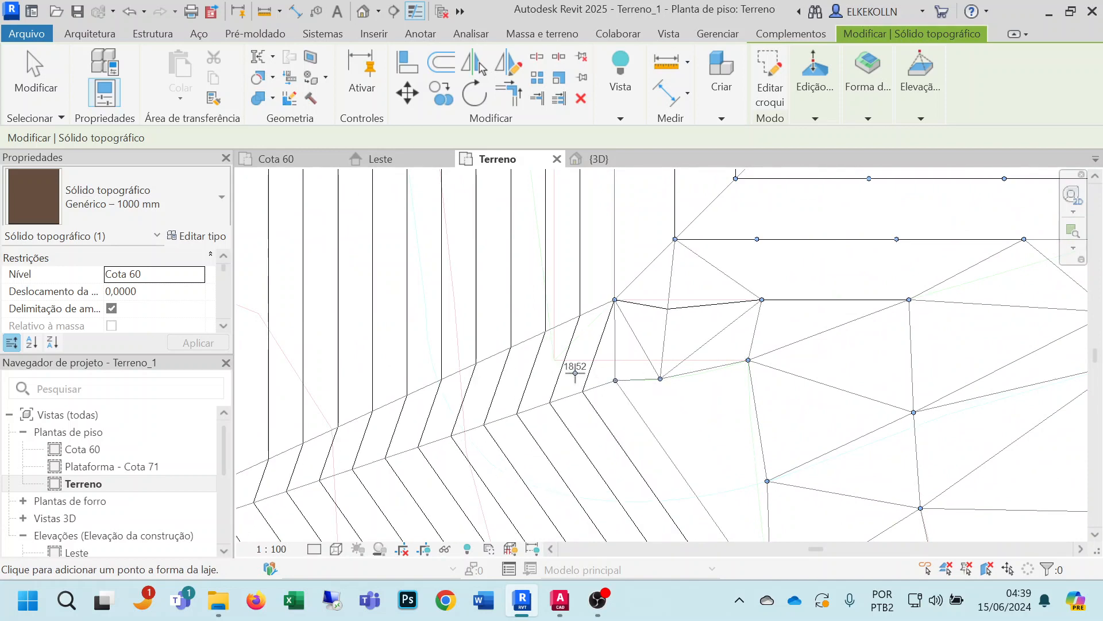
pyautogui.click(575, 373)
pyautogui.click(552, 359)
# Add elevation 20 points northward along the next western cut line to its corner outside C.
pyautogui.moveTo(594, 291); pyautogui.dragTo(670, 412, button='middle')
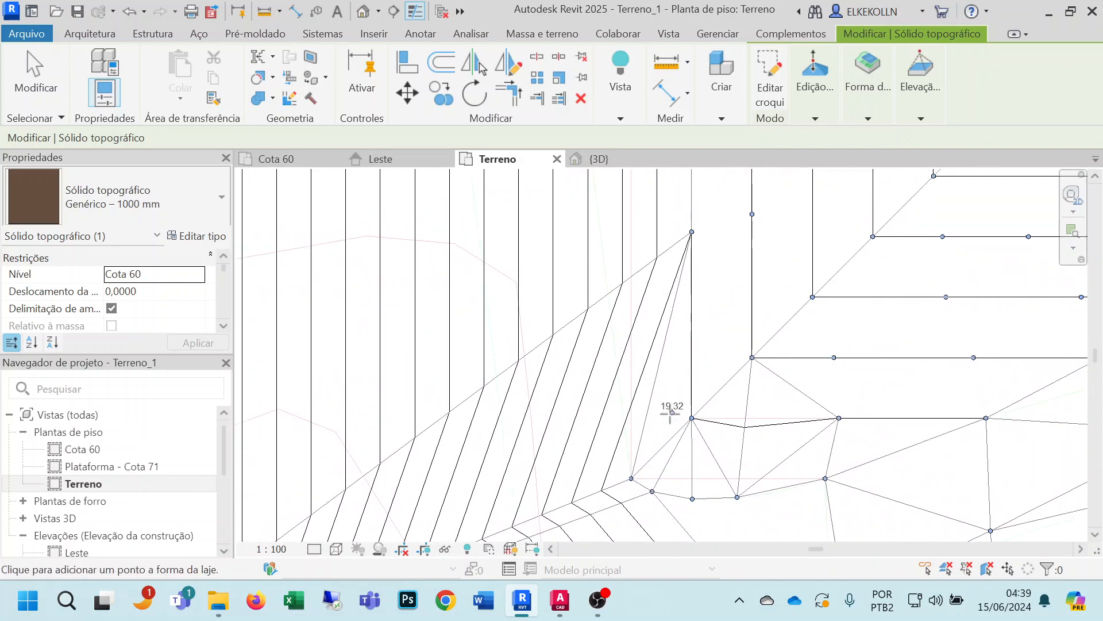
pyautogui.click(632, 410)
pyautogui.click(631, 332)
pyautogui.click(631, 268)
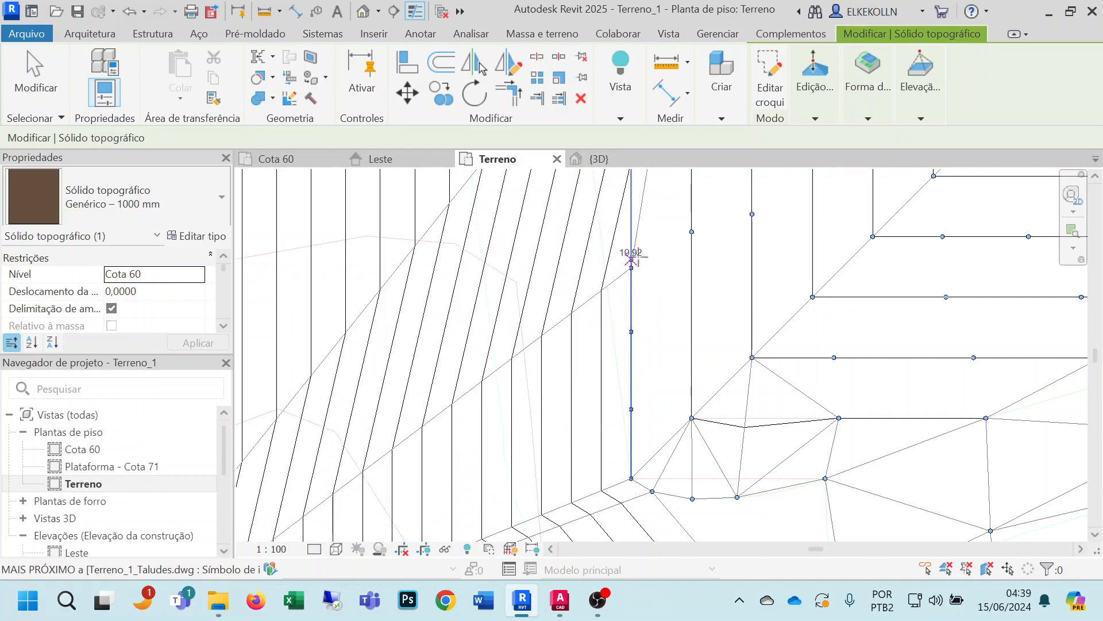
pyautogui.moveTo(660, 253); pyautogui.dragTo(696, 423, button='middle')
pyautogui.scroll(1, 695, 420)
pyautogui.click(664, 392)
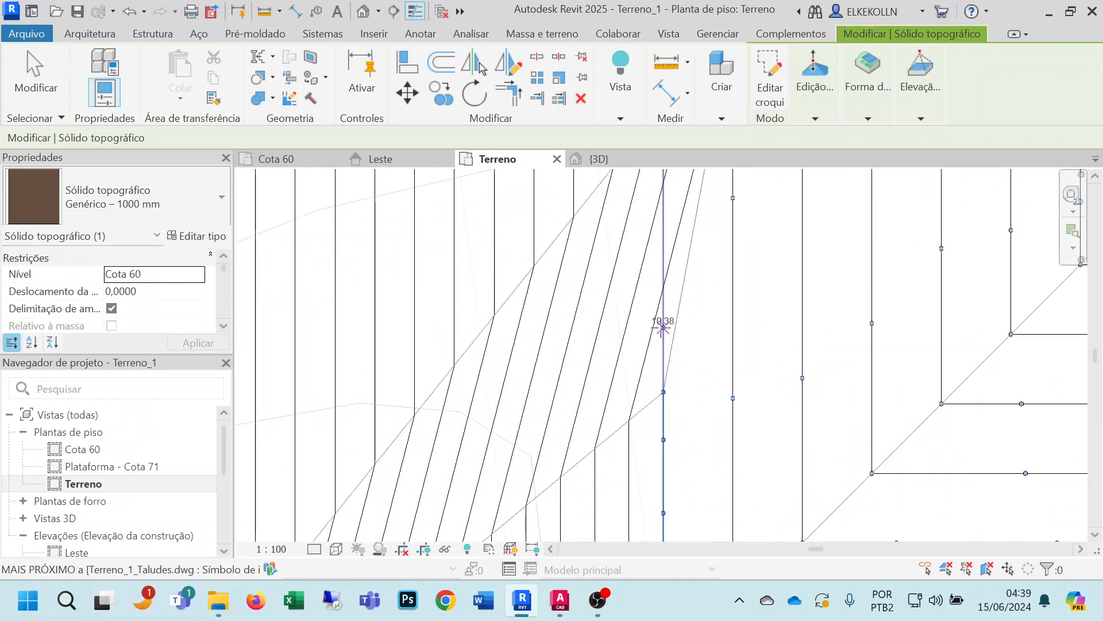
pyautogui.click(663, 327)
pyautogui.click(663, 250)
pyautogui.click(663, 210)
pyautogui.moveTo(717, 249); pyautogui.dragTo(713, 428, button='middle')
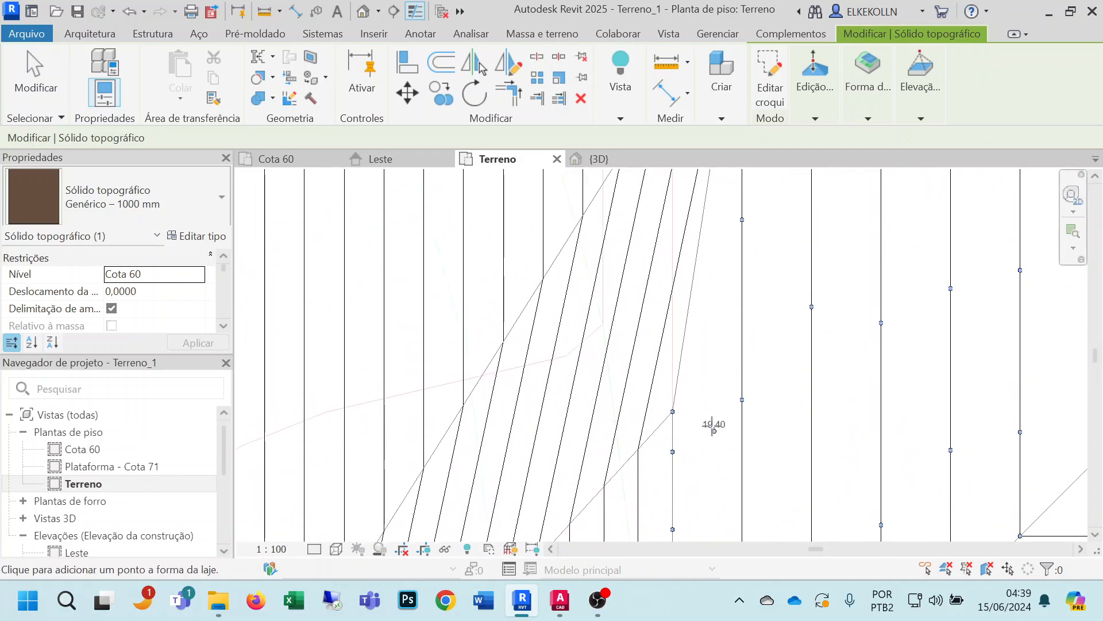
pyautogui.click(672, 383)
pyautogui.click(672, 302)
pyautogui.click(673, 234)
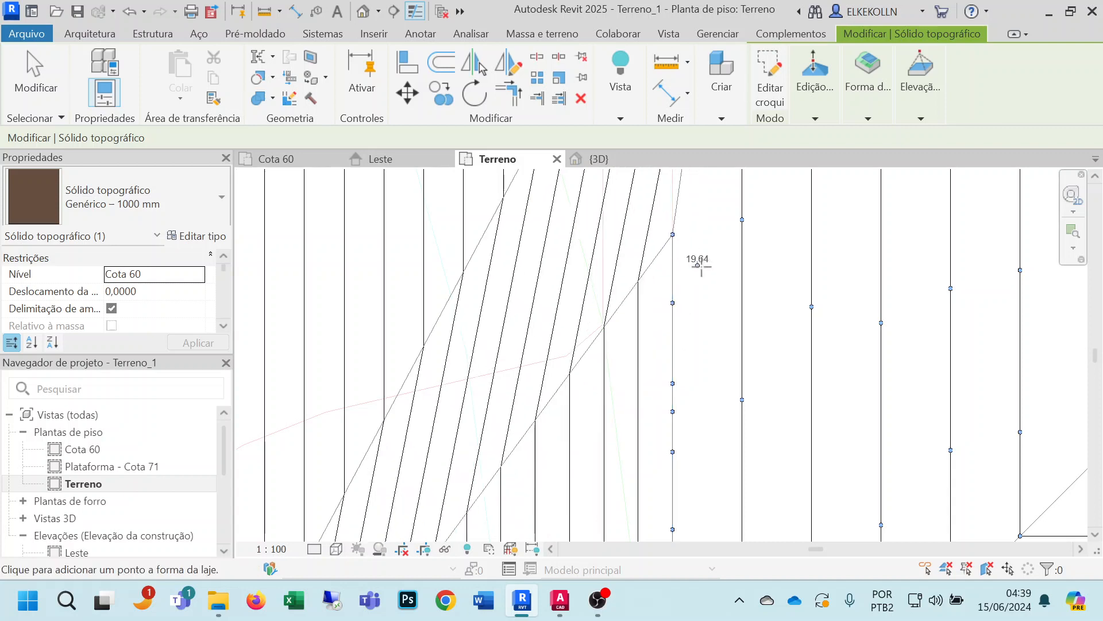
pyautogui.moveTo(701, 266); pyautogui.dragTo(720, 447, button='middle')
pyautogui.click(689, 380)
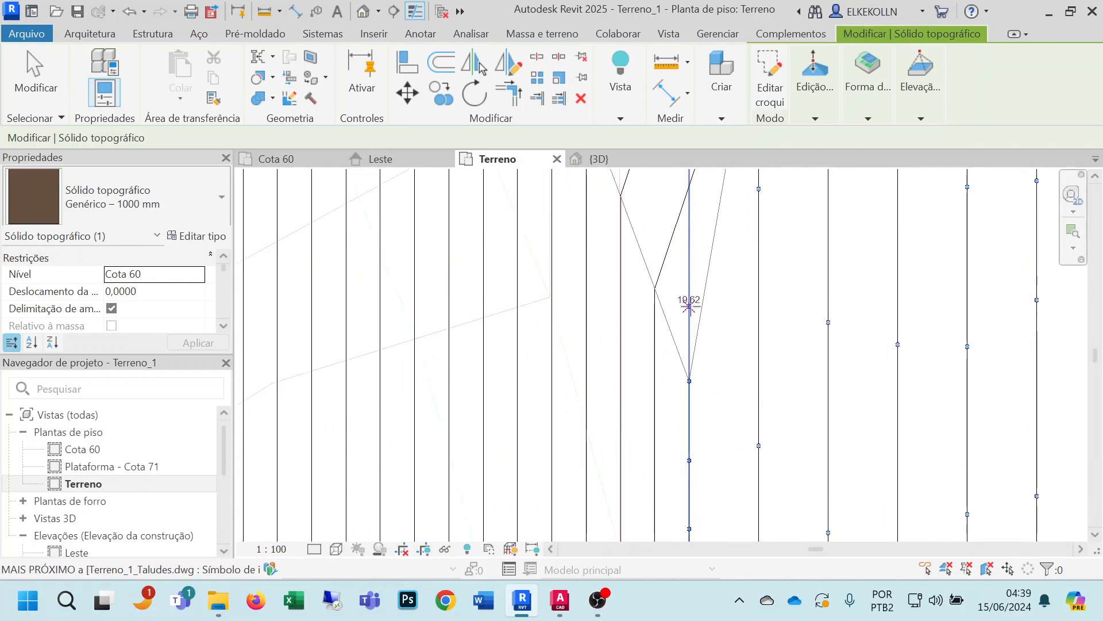
pyautogui.click(690, 222)
pyautogui.moveTo(731, 282); pyautogui.dragTo(744, 484, button='middle')
pyautogui.click(702, 356)
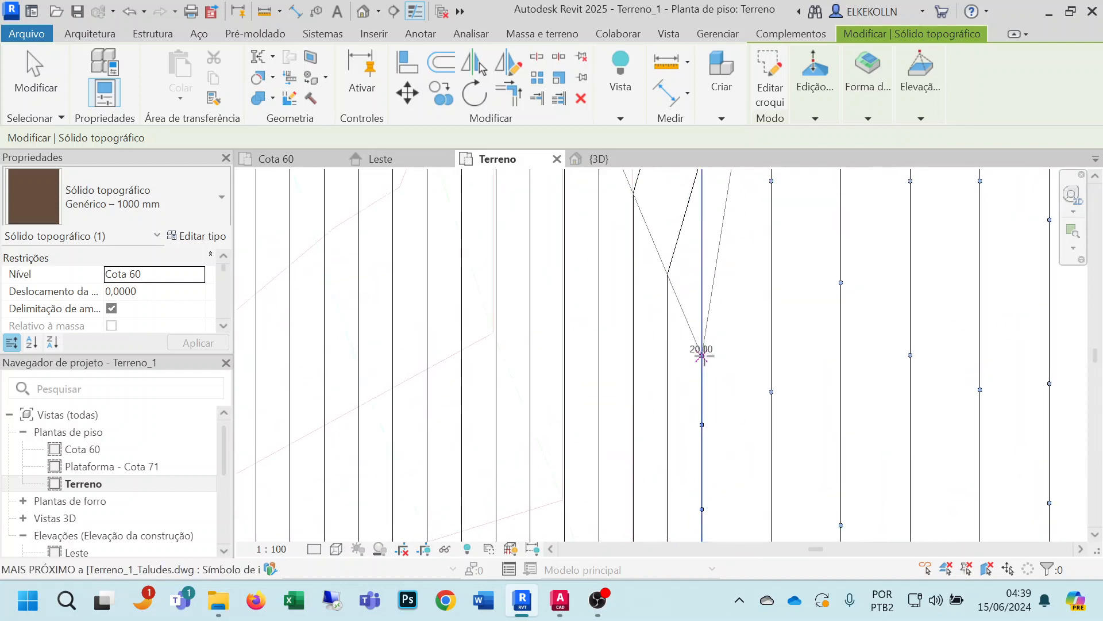
pyautogui.click(702, 262)
pyautogui.click(701, 209)
pyautogui.moveTo(763, 221); pyautogui.dragTo(761, 426, button='middle')
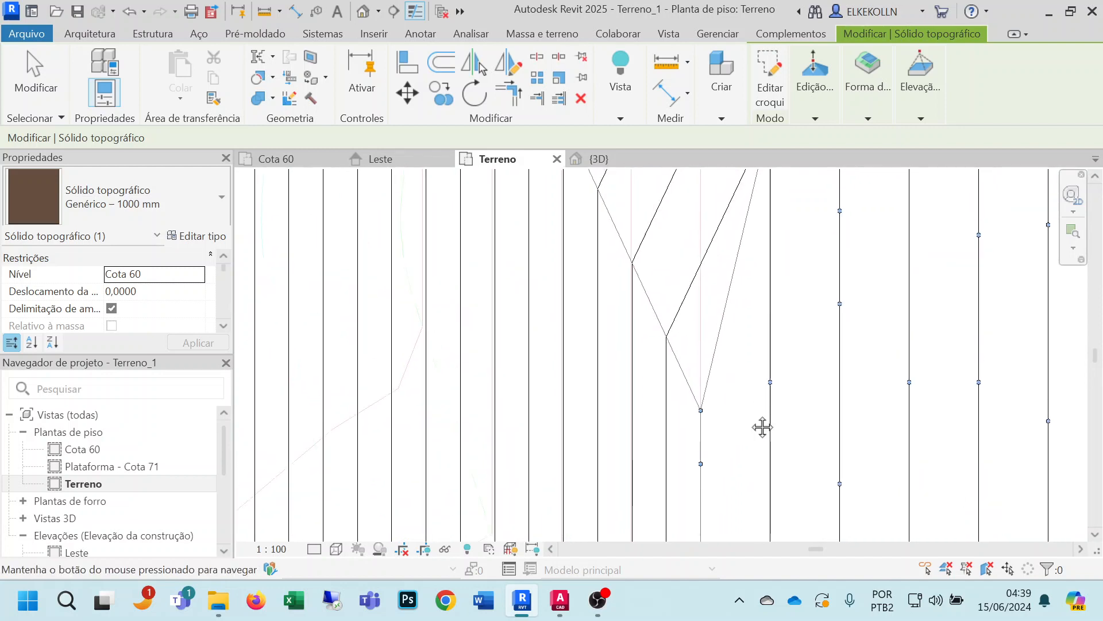
pyautogui.click(700, 348)
pyautogui.click(701, 249)
pyautogui.click(701, 190)
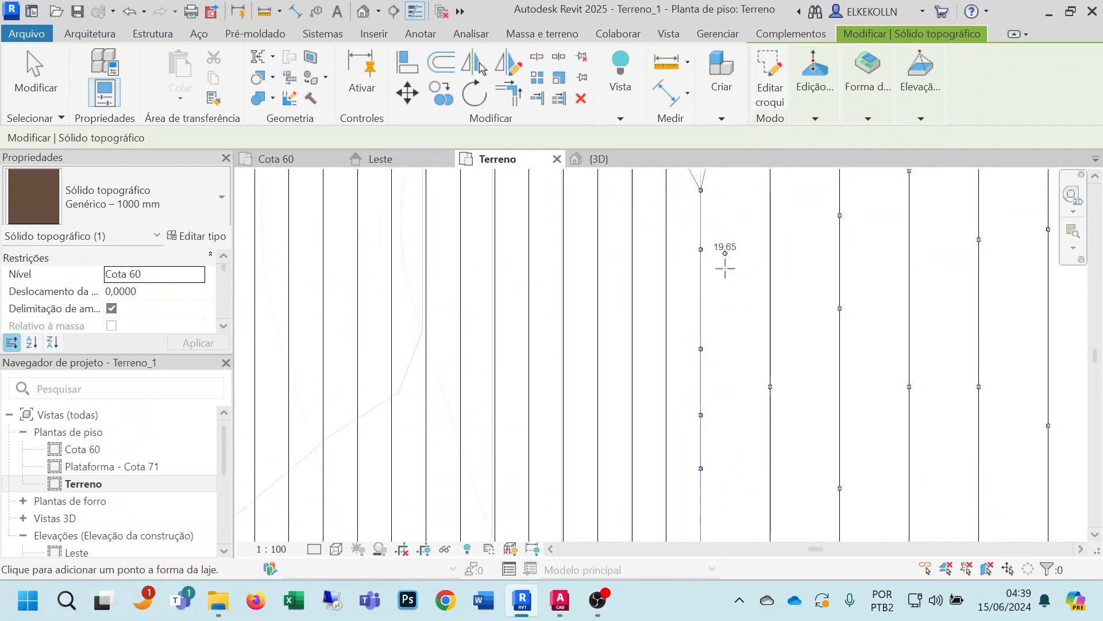
pyautogui.moveTo(724, 265); pyautogui.dragTo(708, 539, button='middle')
pyautogui.click(685, 382)
pyautogui.scroll(-5, 704, 343)
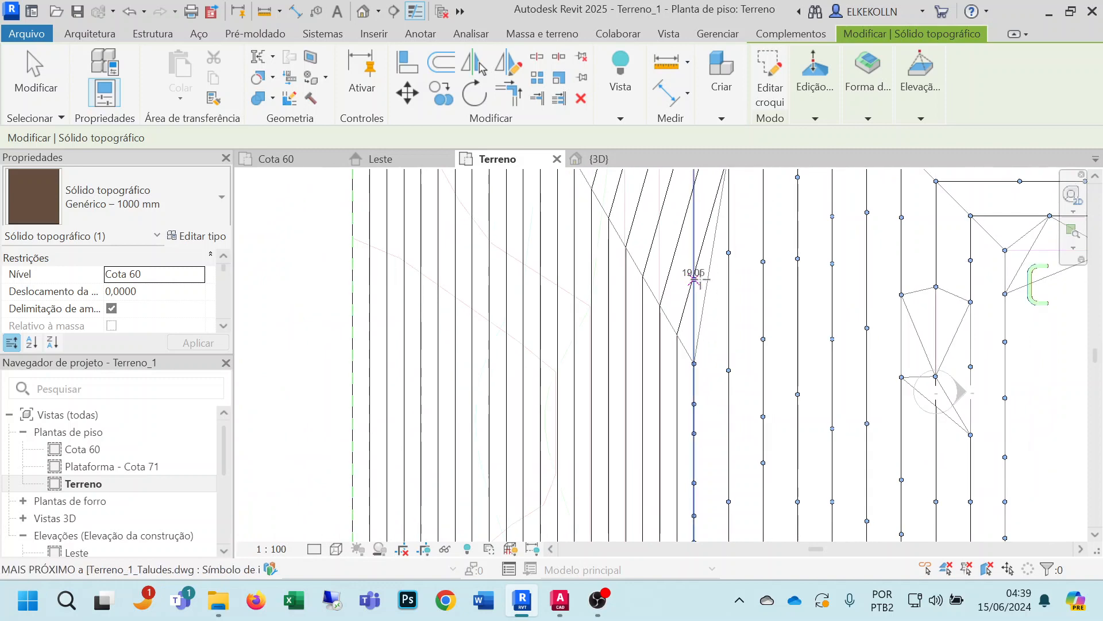
pyautogui.click(694, 279)
pyautogui.click(694, 213)
pyautogui.moveTo(696, 214); pyautogui.dragTo(678, 451, button='middle')
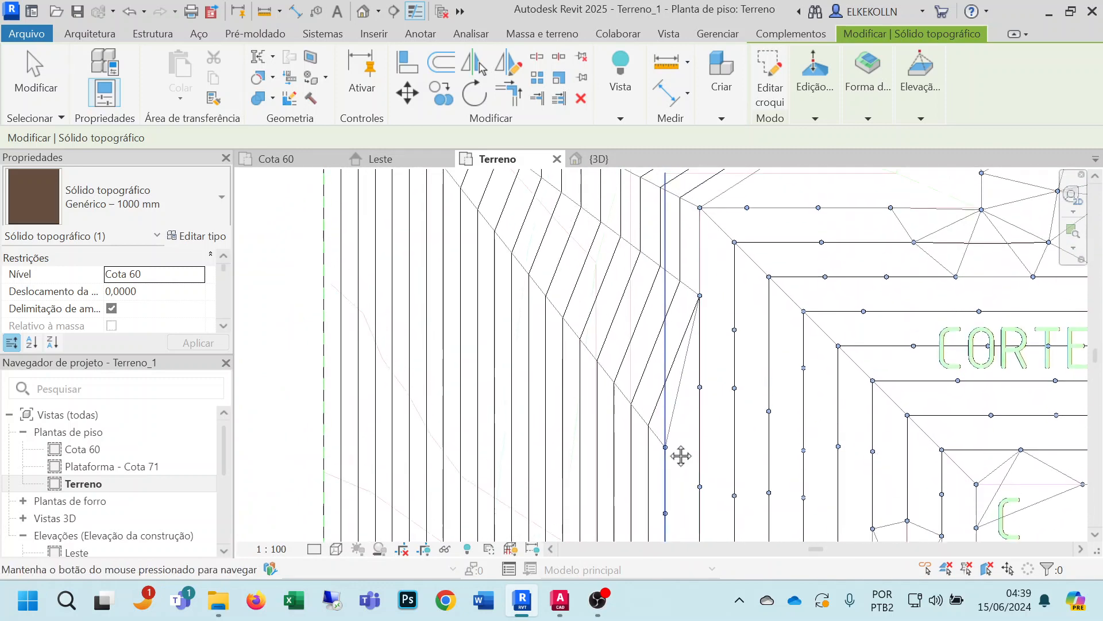
pyautogui.click(665, 356)
pyautogui.click(664, 253)
pyautogui.click(665, 175)
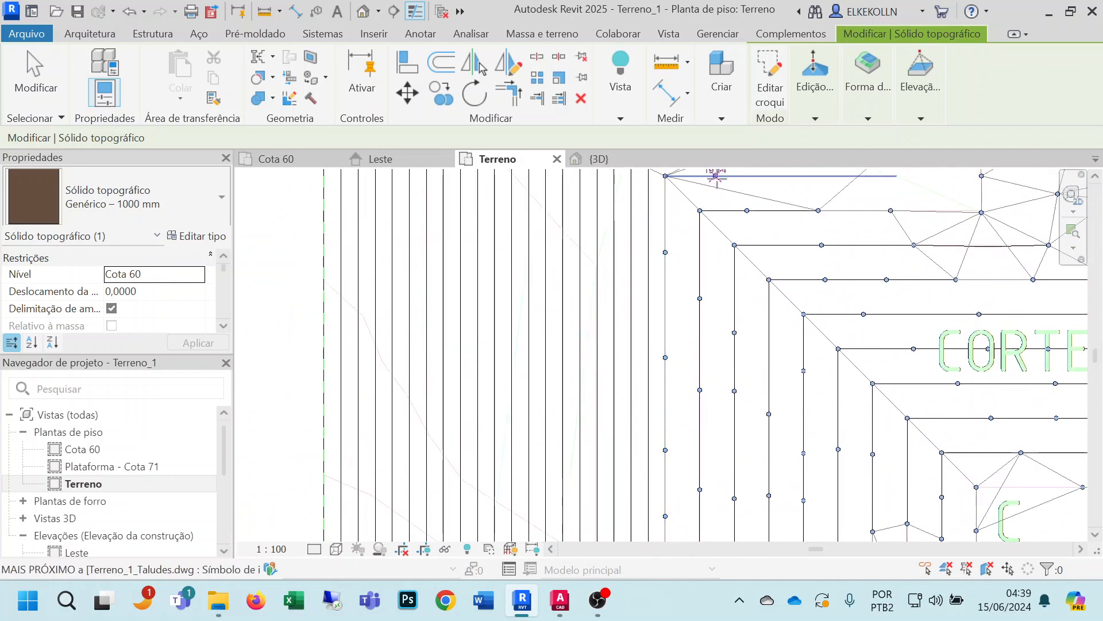
# Continue the elevation 20 points eastward along the northern cut line and up the contour to the north boundary.
pyautogui.click(724, 176)
pyautogui.moveTo(824, 222); pyautogui.dragTo(729, 391, button='middle')
pyautogui.click(686, 346)
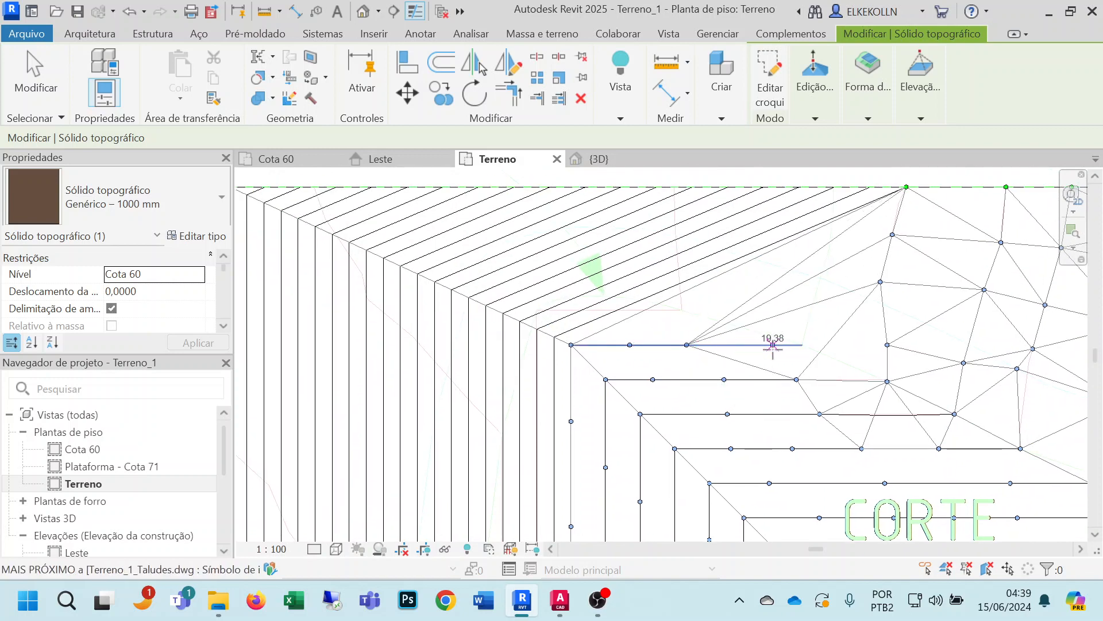
pyautogui.click(773, 345)
pyautogui.click(802, 345)
pyautogui.click(826, 280)
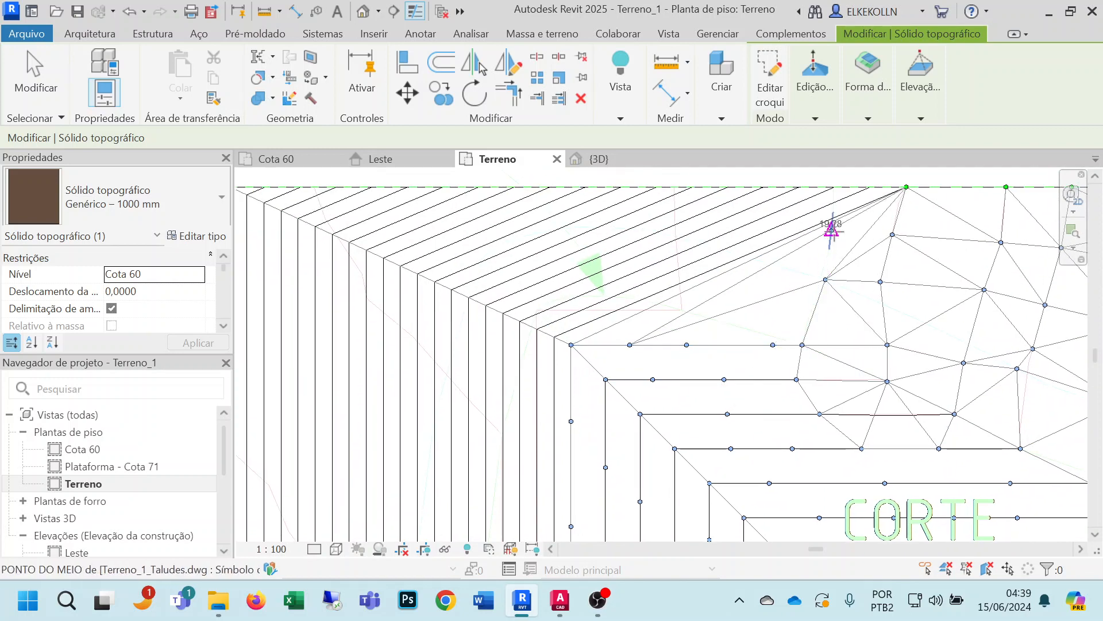
pyautogui.click(832, 230)
pyautogui.click(834, 187)
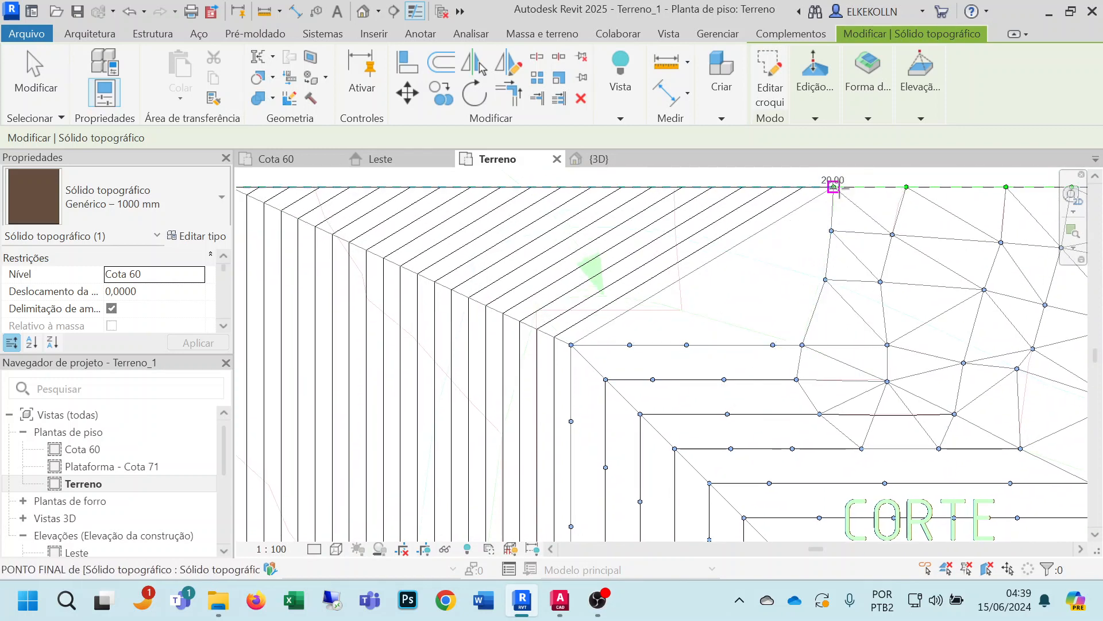
# Set the point elevation to 21 and add points along the next contour from the north boundary to the outermost cut line's northwest corner.
pyautogui.click(930, 117)
pyautogui.write('21')
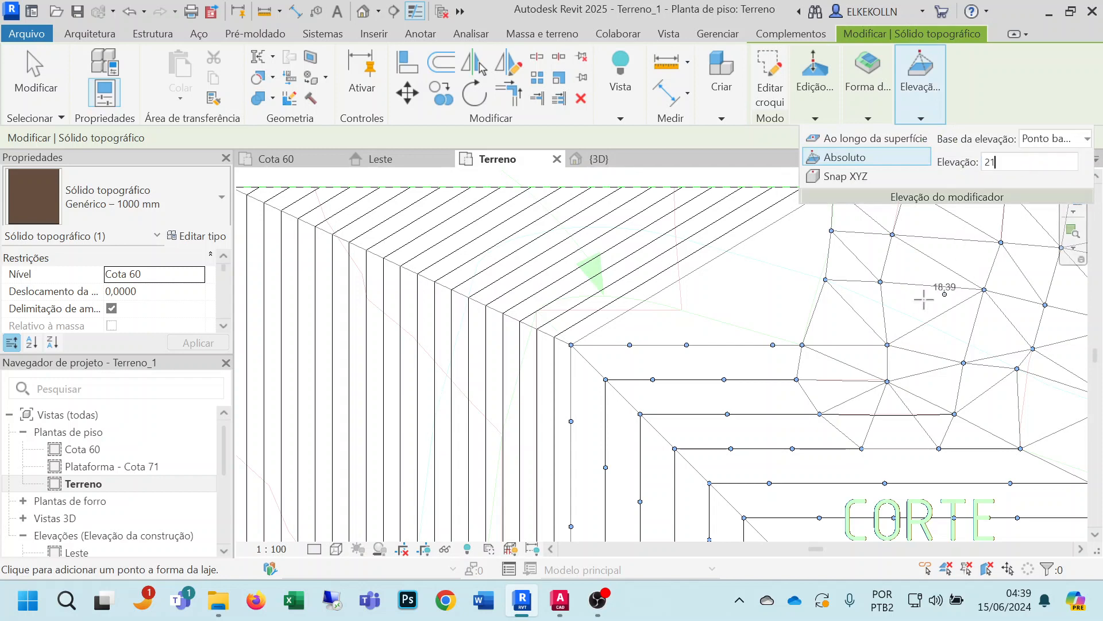
pyautogui.click(674, 187)
pyautogui.click(676, 230)
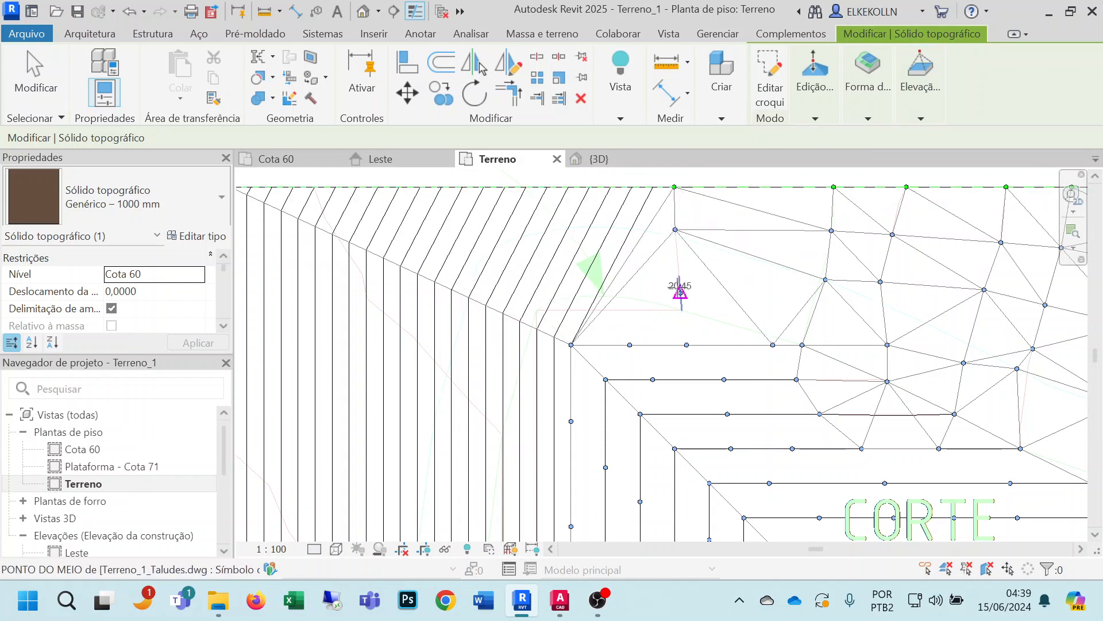
pyautogui.click(681, 293)
pyautogui.click(682, 311)
pyautogui.scroll(2, 592, 303)
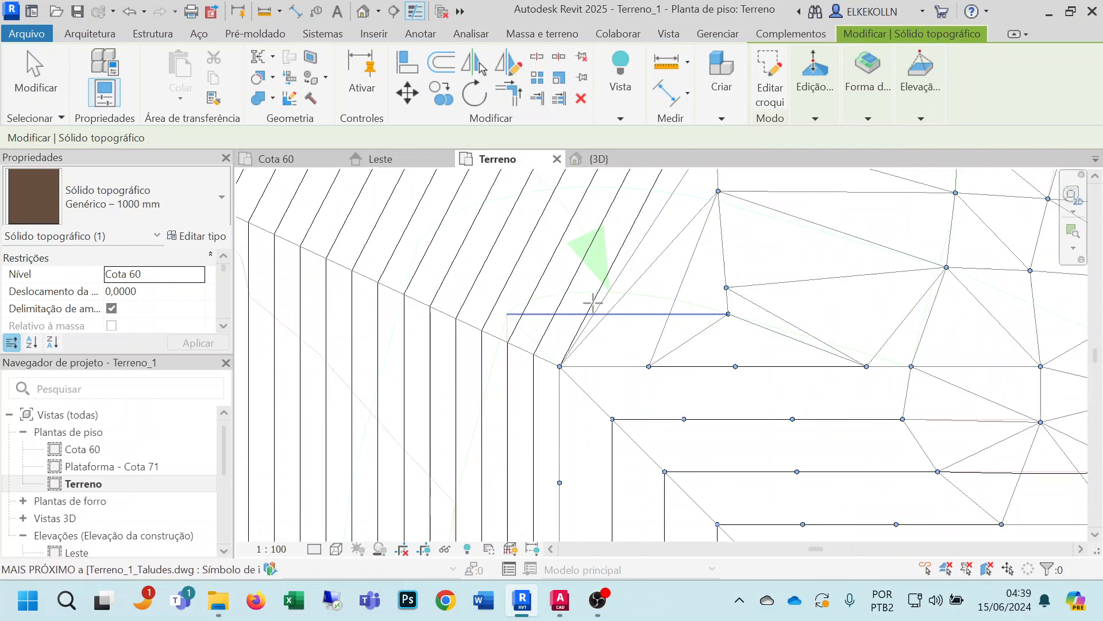
pyautogui.click(663, 299)
pyautogui.click(610, 292)
pyautogui.click(570, 293)
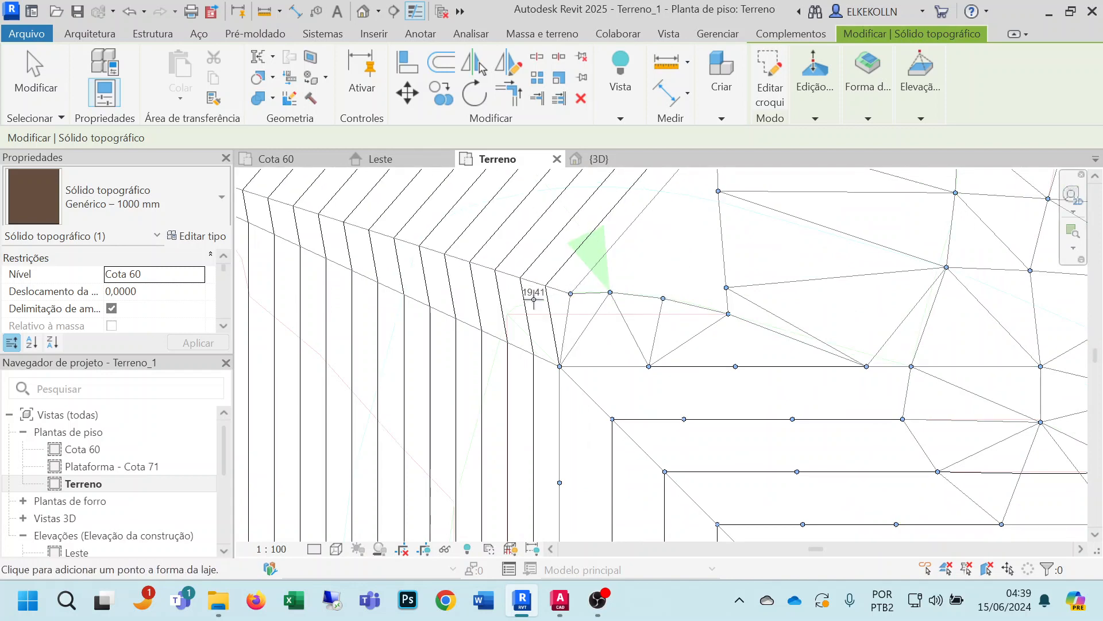
pyautogui.click(532, 300)
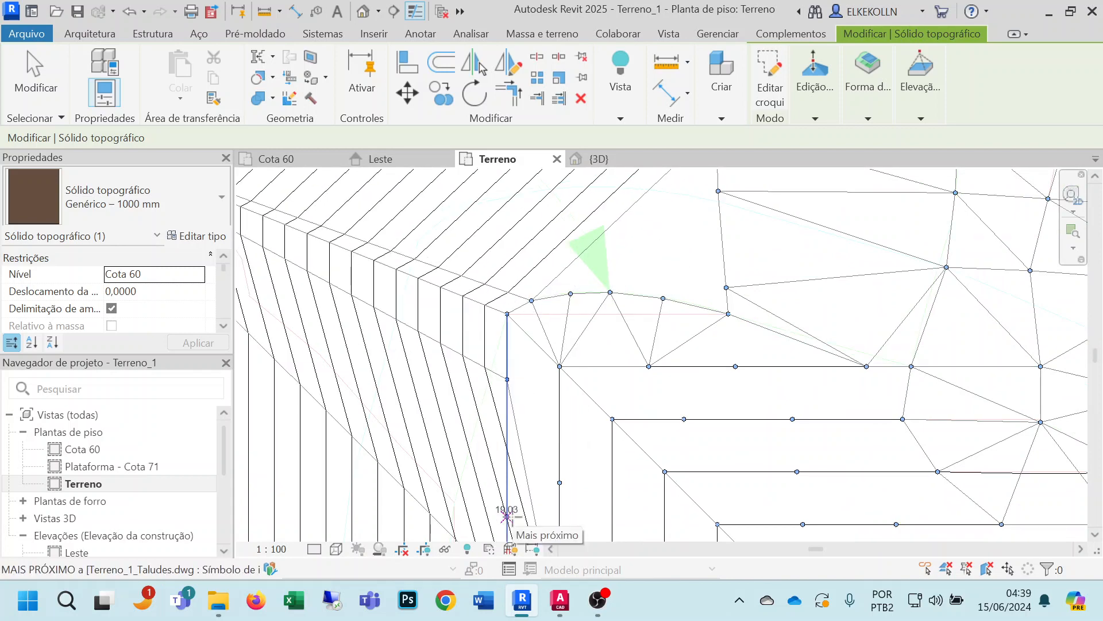
# Add elevation 21 points southward along the outermost western cut line to its south end.
pyautogui.moveTo(505, 512); pyautogui.dragTo(644, 277, button='middle')
pyautogui.click(645, 245)
pyautogui.click(645, 328)
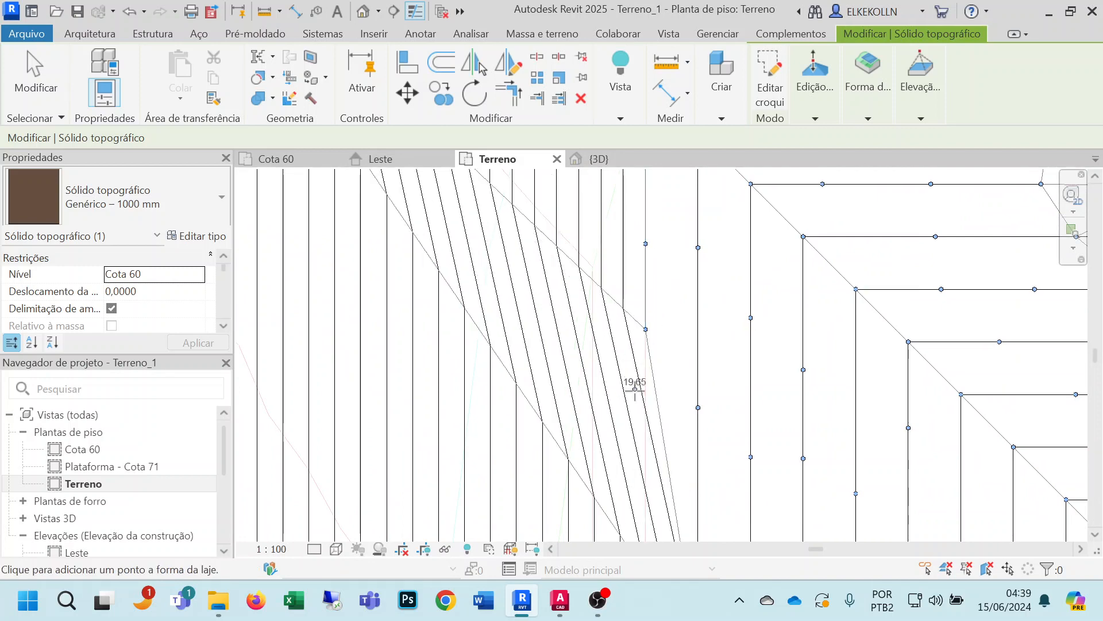
pyautogui.click(646, 407)
pyautogui.moveTo(670, 442); pyautogui.dragTo(709, 185, button='middle')
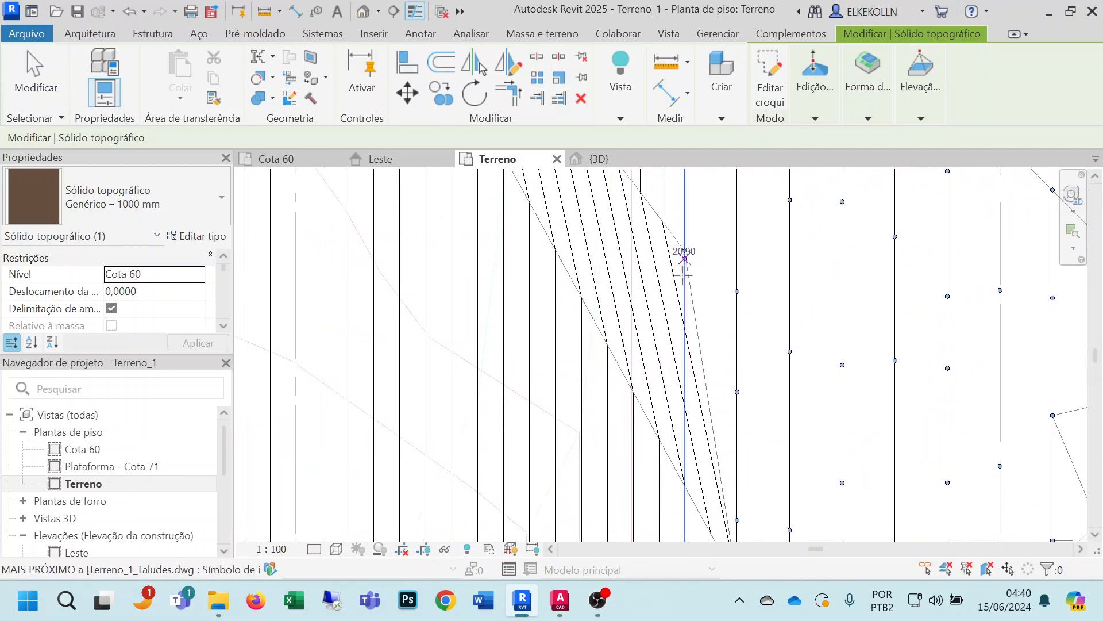
pyautogui.click(684, 347)
pyautogui.scroll(-2, 687, 389)
pyautogui.moveTo(699, 421); pyautogui.dragTo(713, 261, button='middle')
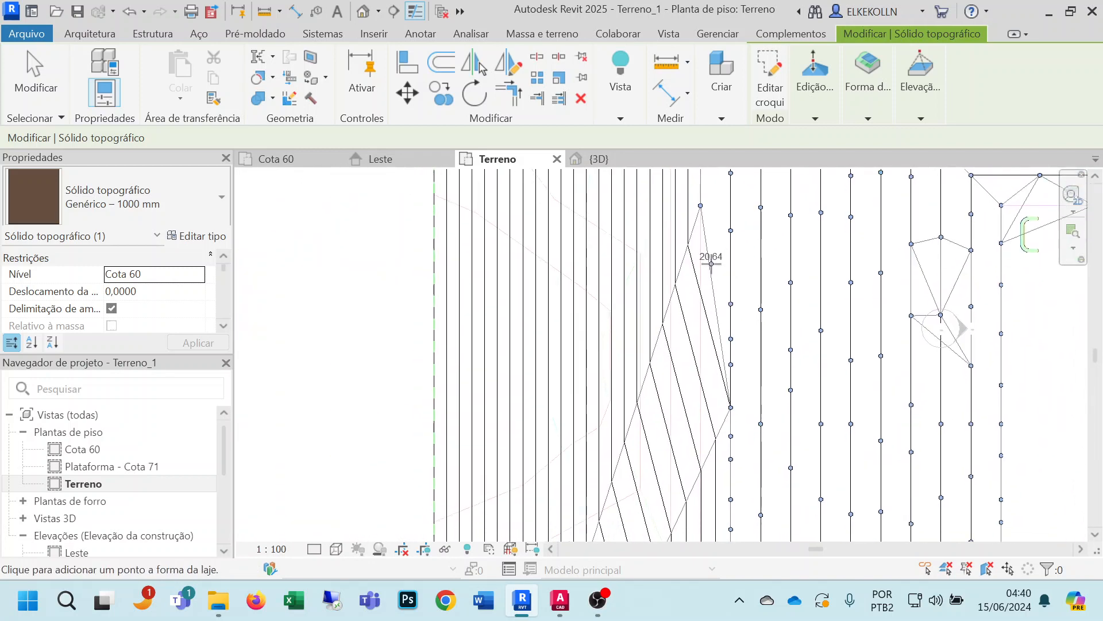
pyautogui.click(700, 268)
pyautogui.click(700, 325)
pyautogui.click(700, 411)
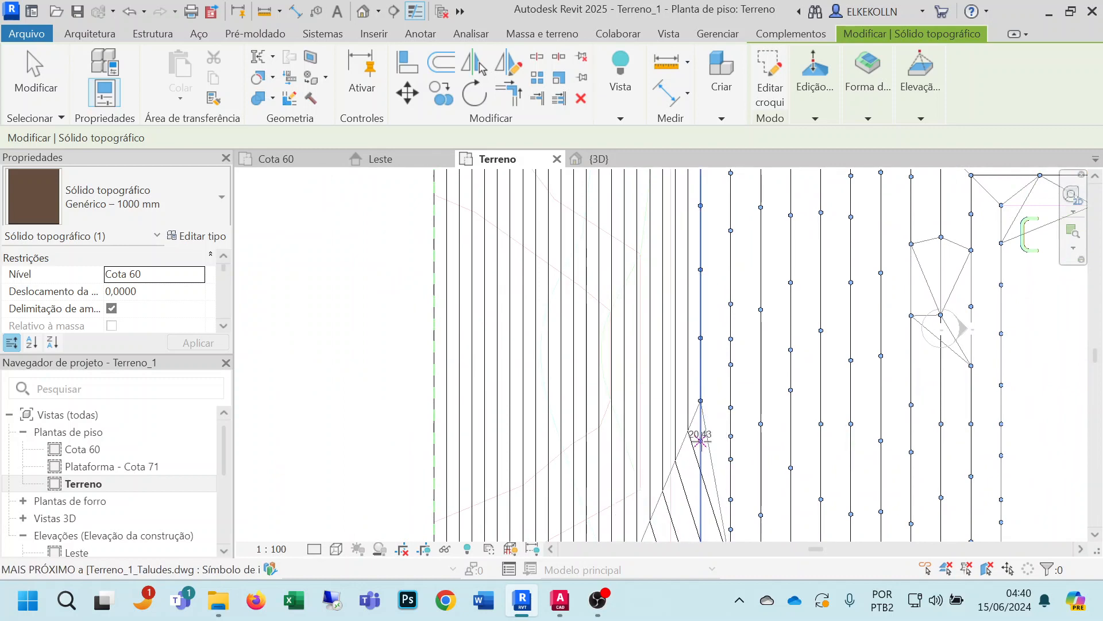
pyautogui.moveTo(699, 424); pyautogui.dragTo(654, 167, button='middle')
pyautogui.click(656, 222)
pyautogui.click(655, 292)
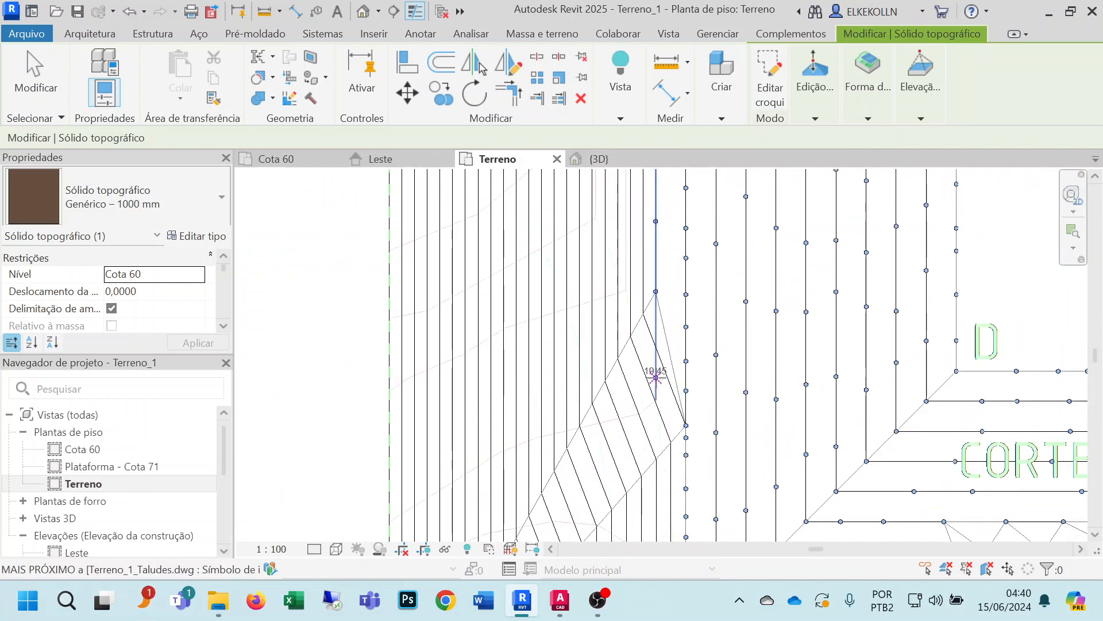
pyautogui.scroll(-2, 659, 388)
pyautogui.click(657, 385)
# Add elevation 21 points along the contour from the south end of the outermost western cut line to the west boundary.
pyautogui.moveTo(657, 385); pyautogui.dragTo(744, 189, button='middle')
pyautogui.moveTo(750, 260); pyautogui.dragTo(715, 351, button='middle')
pyautogui.scroll(6, 727, 367)
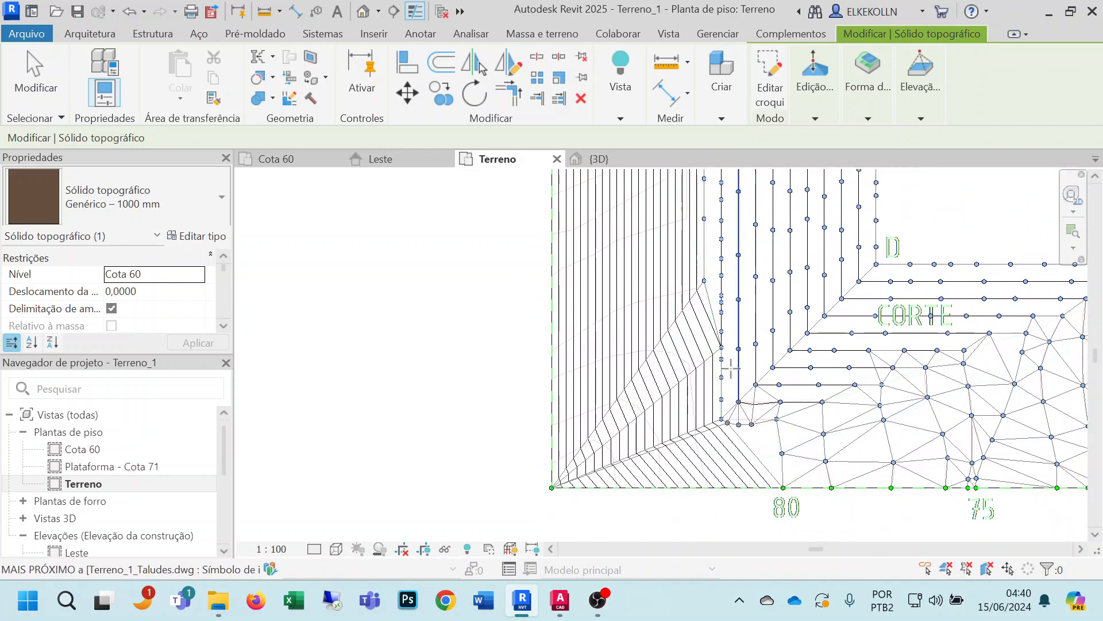
pyautogui.scroll(-3, 729, 368)
pyautogui.moveTo(786, 395); pyautogui.dragTo(771, 273, button='middle')
pyautogui.scroll(3, 719, 338)
pyautogui.scroll(1, 719, 337)
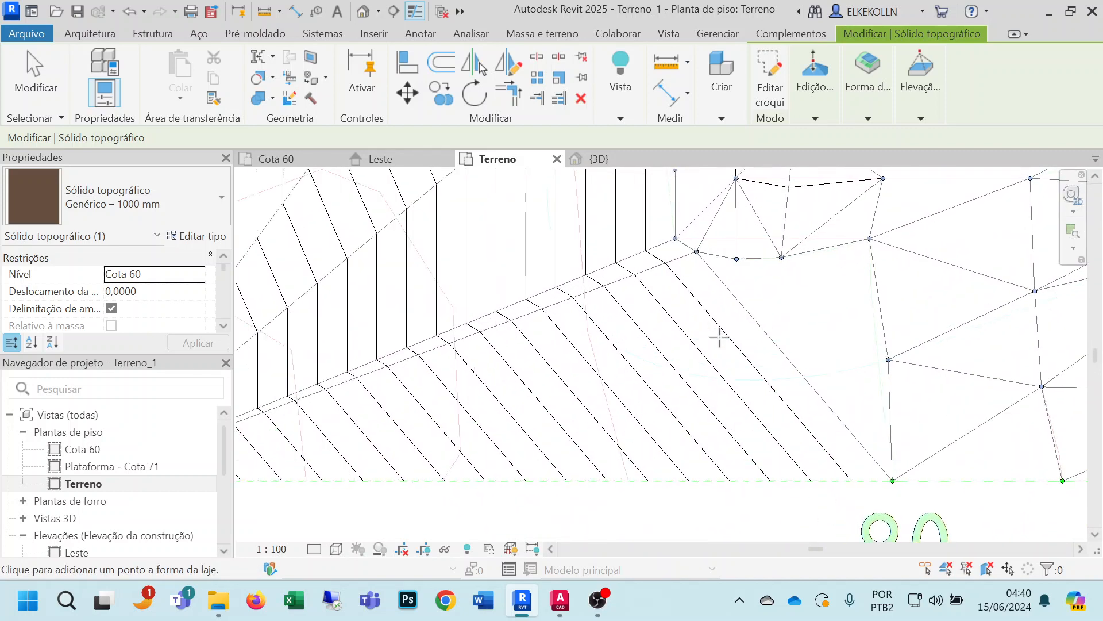
pyautogui.scroll(-4, 718, 337)
pyautogui.scroll(2, 719, 338)
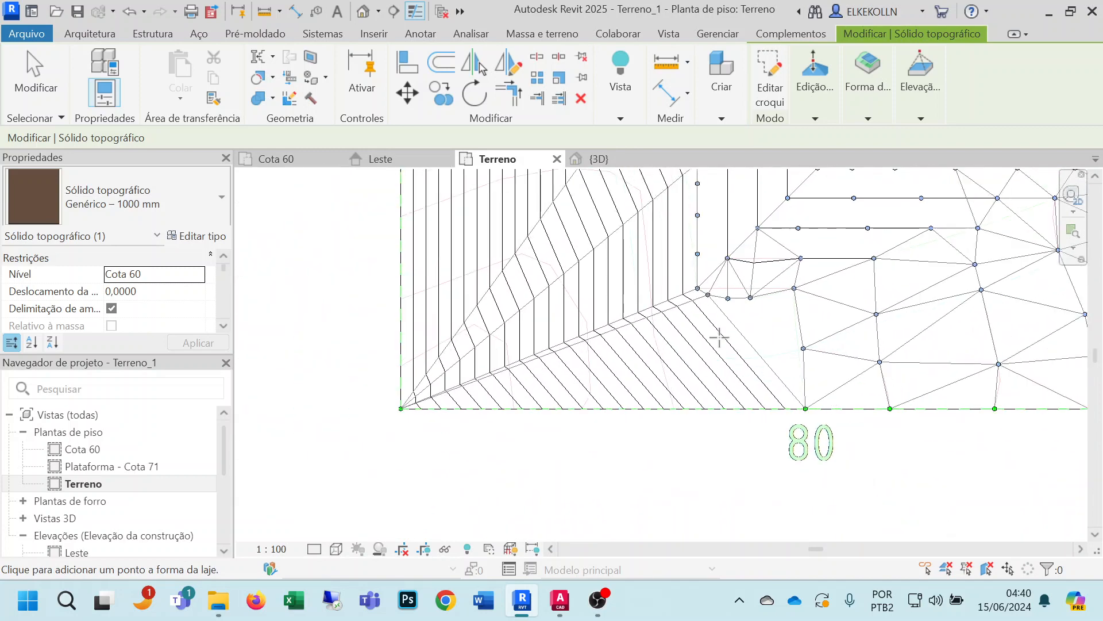
pyautogui.scroll(-1, 719, 338)
pyautogui.moveTo(649, 334); pyautogui.dragTo(653, 464, button='middle')
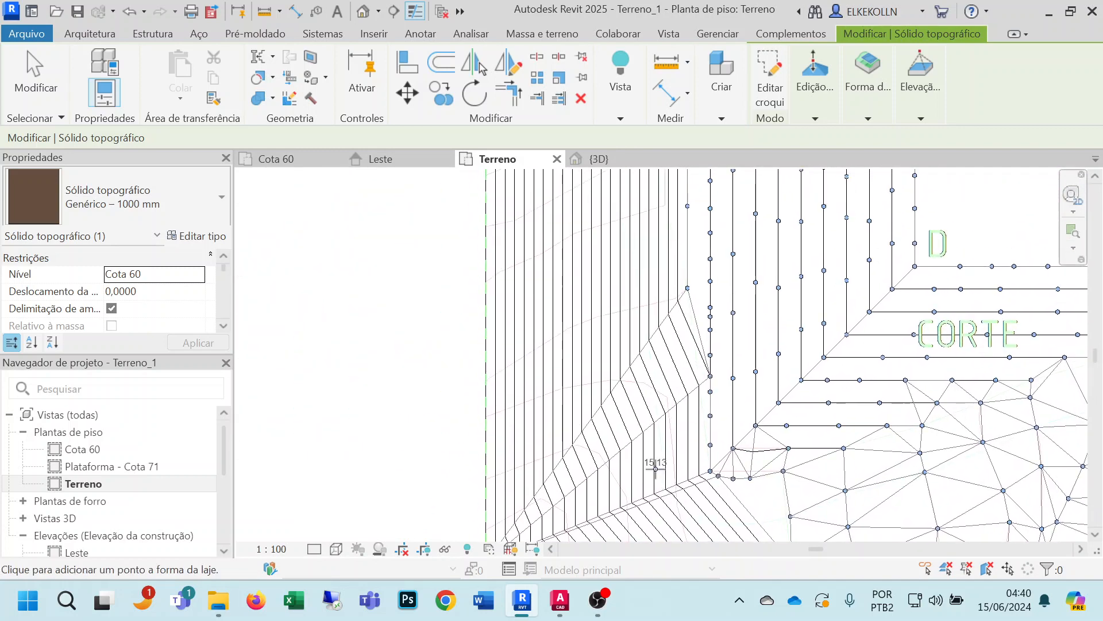
pyautogui.click(663, 300)
pyautogui.click(636, 308)
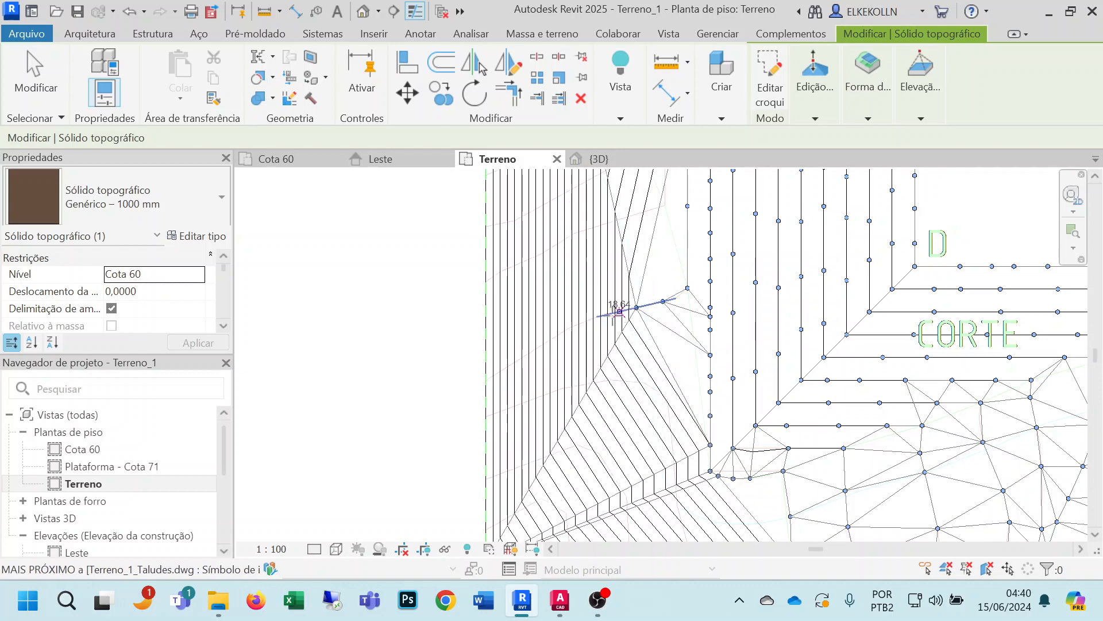
pyautogui.click(598, 316)
pyautogui.click(570, 327)
pyautogui.click(538, 347)
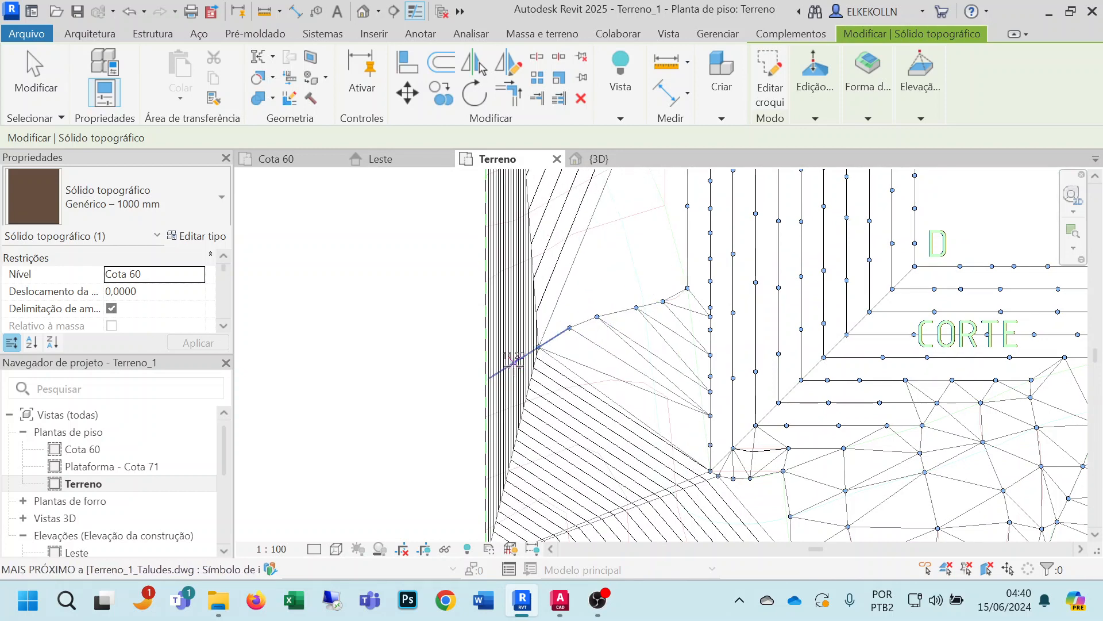
pyautogui.click(508, 366)
pyautogui.click(485, 380)
# Switch to AutoCAD, examine the southwest corner contours in Terreno_1_Taludes.dwg, and return to the Revit plan.
pyautogui.scroll(-2, 586, 376)
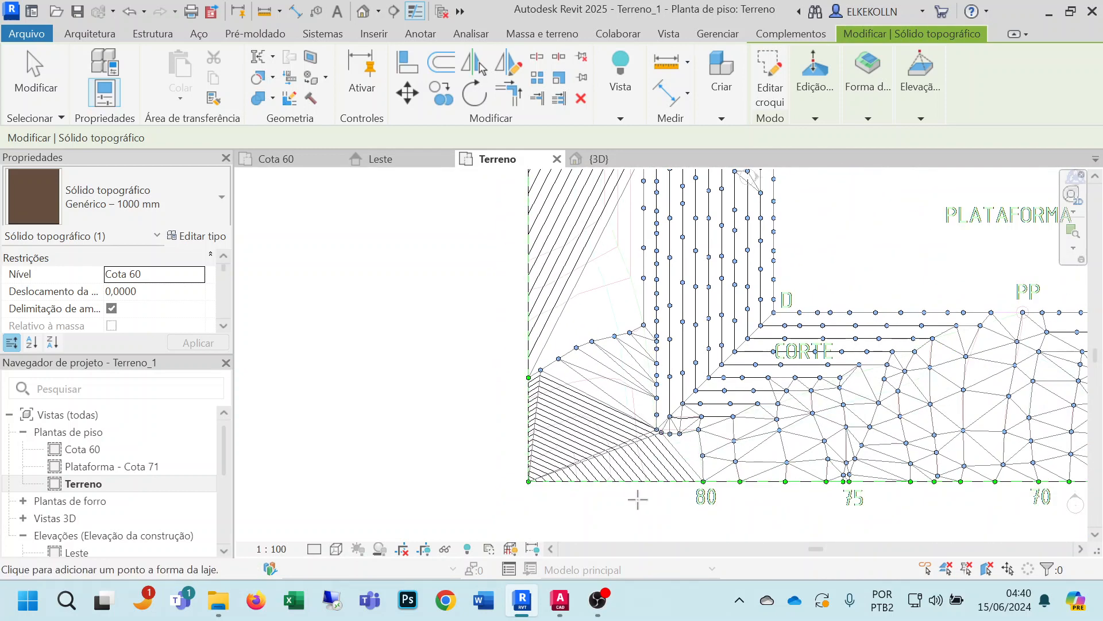
pyautogui.scroll(2, 591, 500)
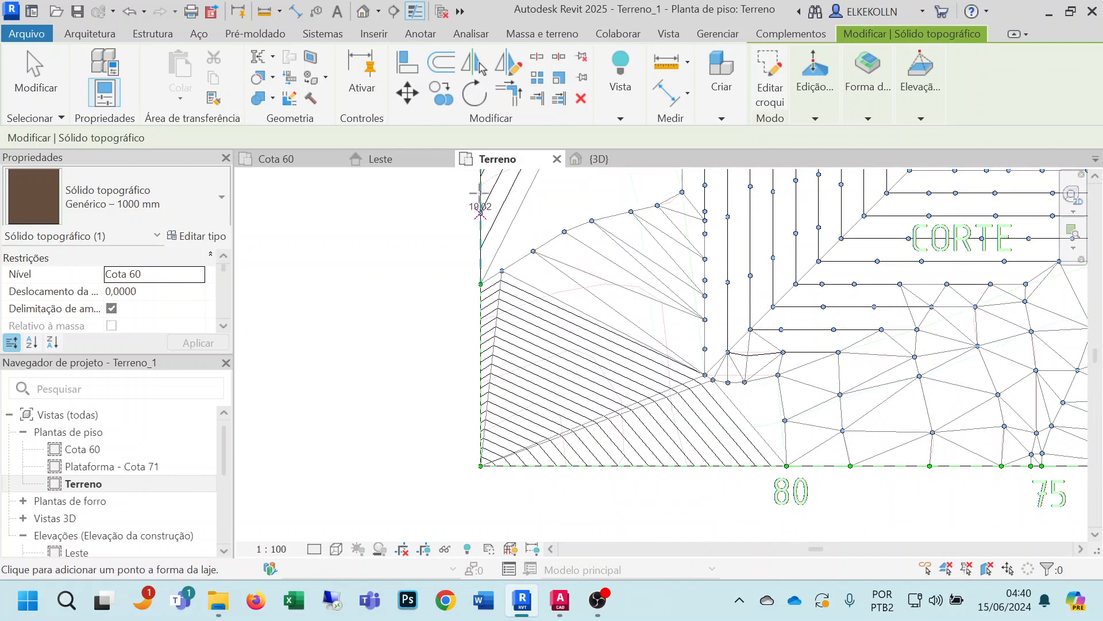
pyautogui.moveTo(571, 606)
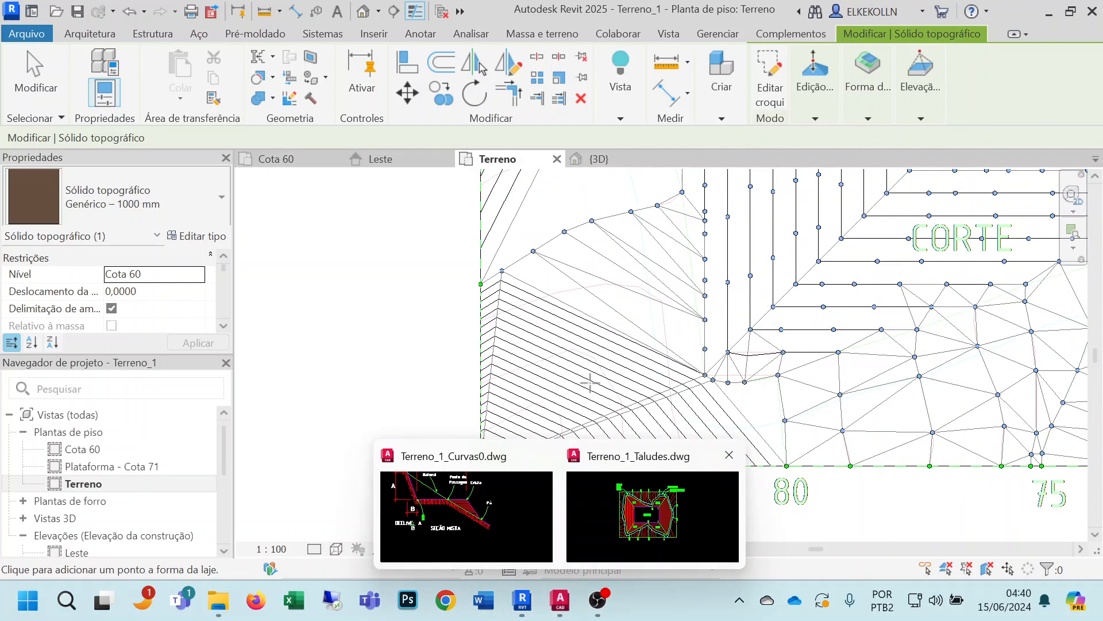
pyautogui.click(666, 553)
pyautogui.scroll(10, 378, 431)
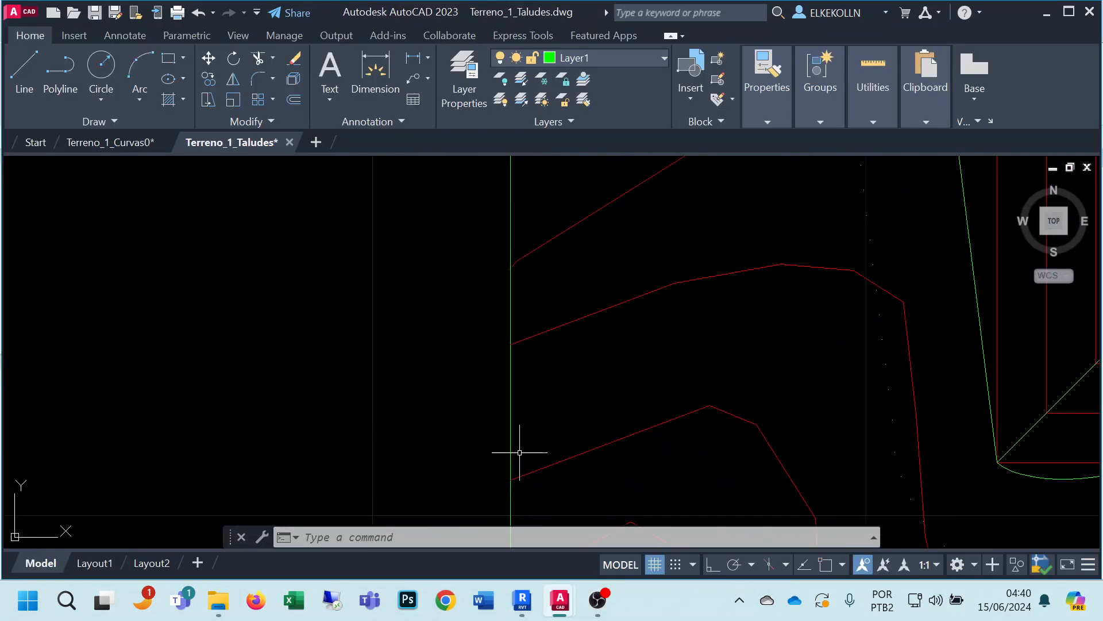
pyautogui.scroll(-8, 712, 446)
pyautogui.moveTo(752, 435); pyautogui.dragTo(641, 346, button='middle')
pyautogui.scroll(2, 592, 341)
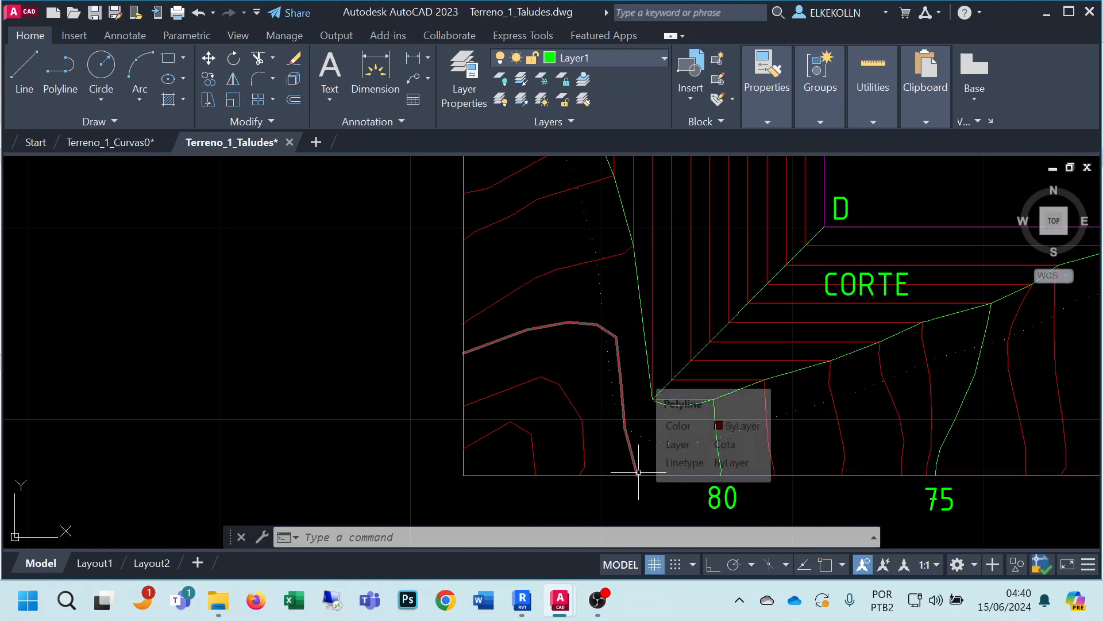
pyautogui.scroll(-3, 730, 413)
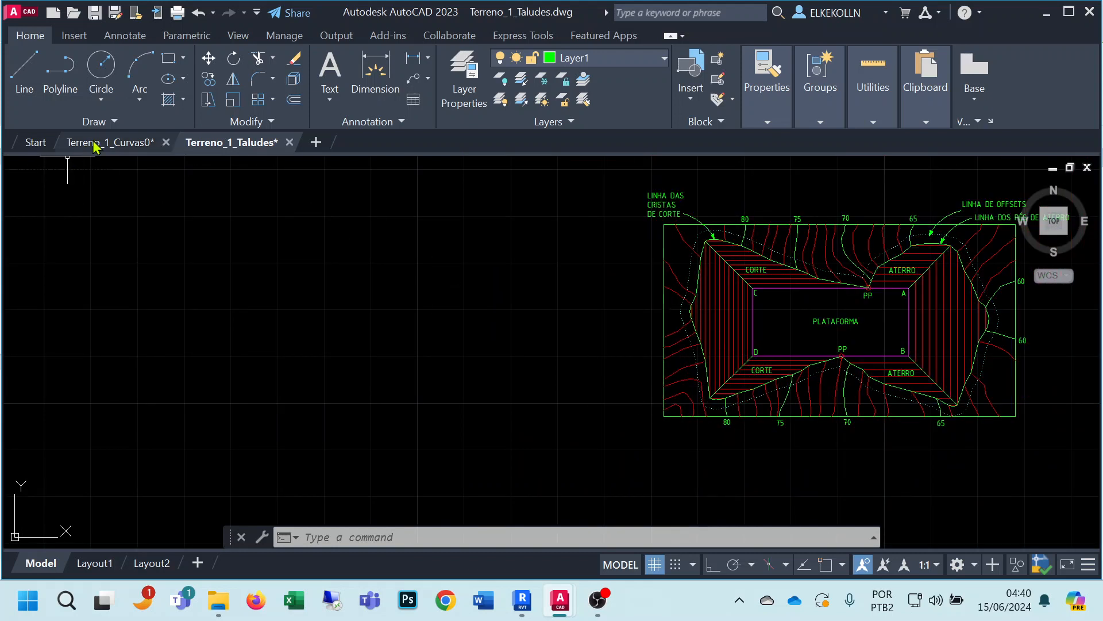
pyautogui.click(522, 600)
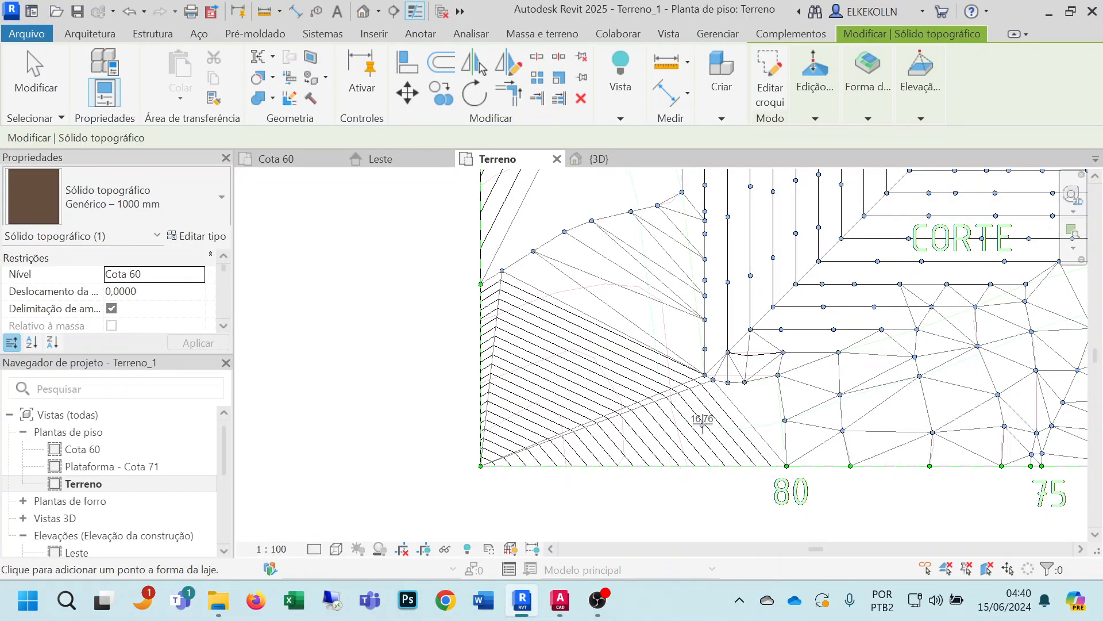
# Add elevation 21 points along the outer contour of the southwest corner, from the west boundary around to the south boundary.
pyautogui.scroll(1, 476, 364)
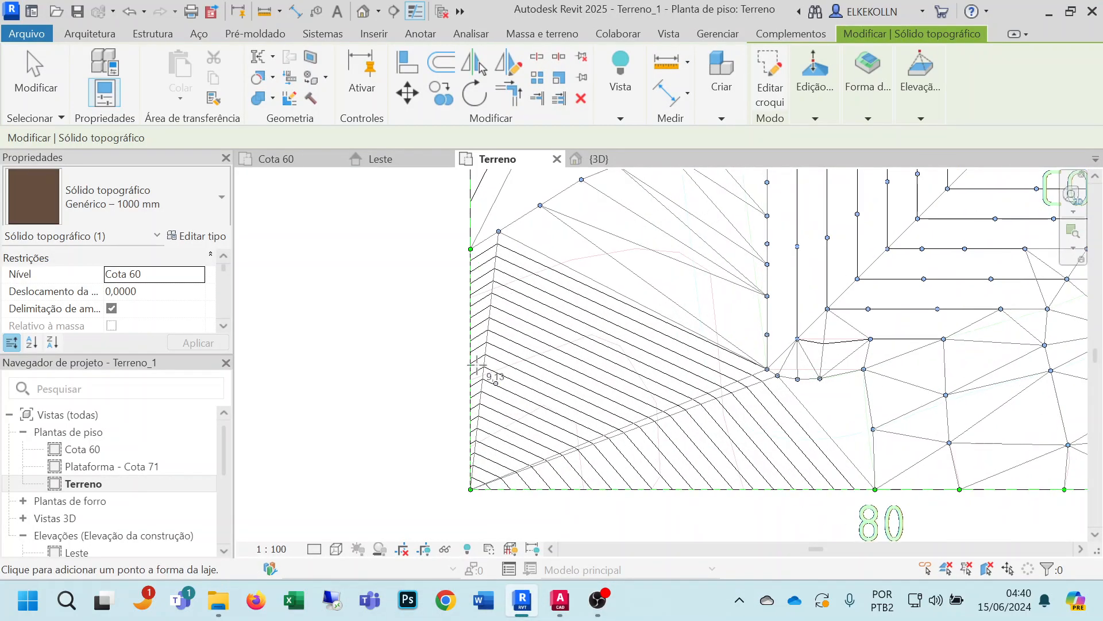
pyautogui.click(471, 297)
pyautogui.click(533, 273)
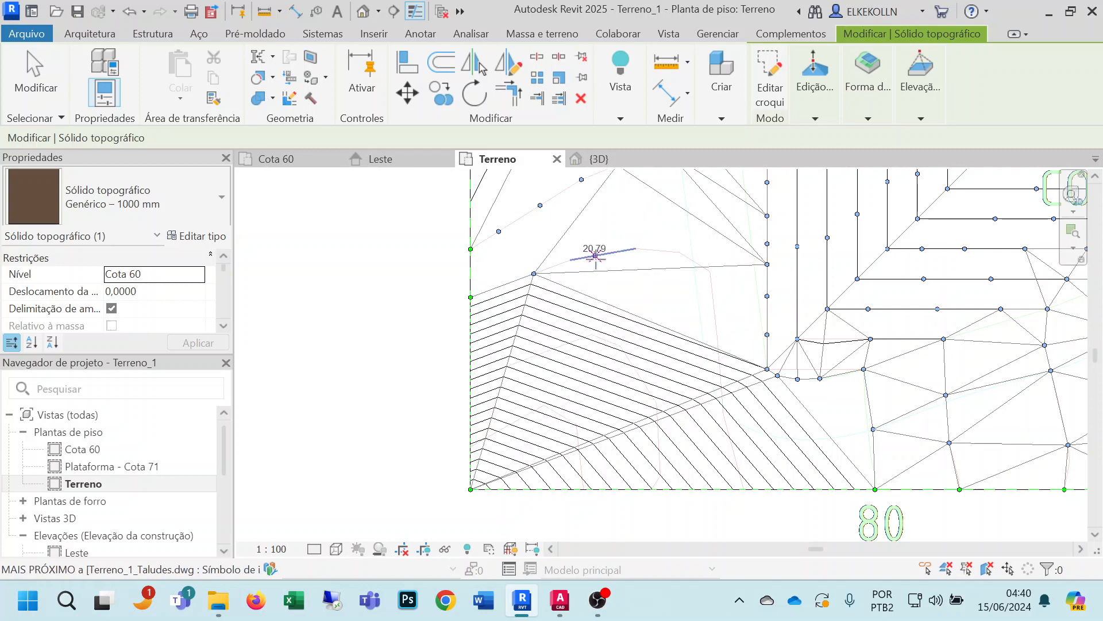
pyautogui.click(595, 255)
pyautogui.click(668, 251)
pyautogui.click(711, 270)
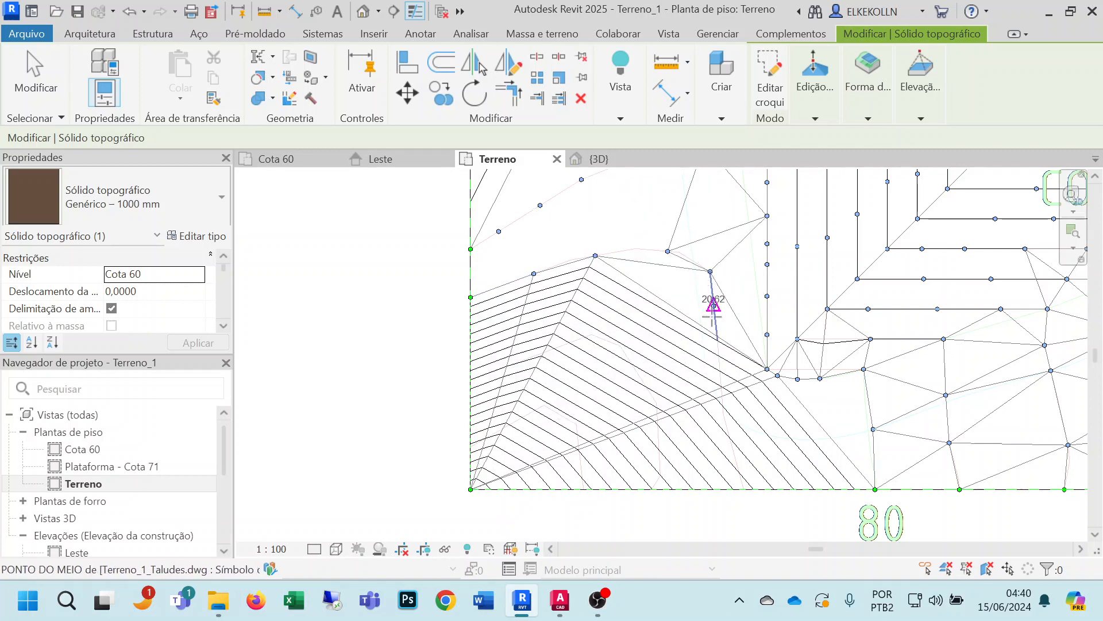
pyautogui.click(718, 339)
pyautogui.click(722, 393)
pyautogui.click(729, 437)
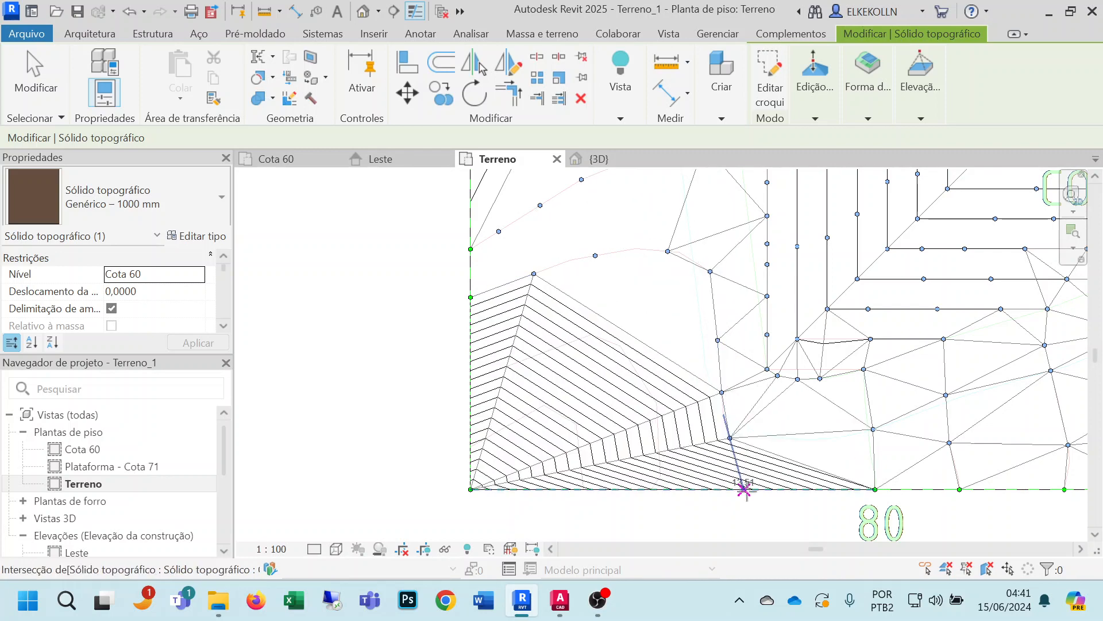
pyautogui.click(744, 489)
# Set the point elevation to 22 and add points along the next inner southwest corner contour, from the west boundary to the south boundary.
pyautogui.click(922, 118)
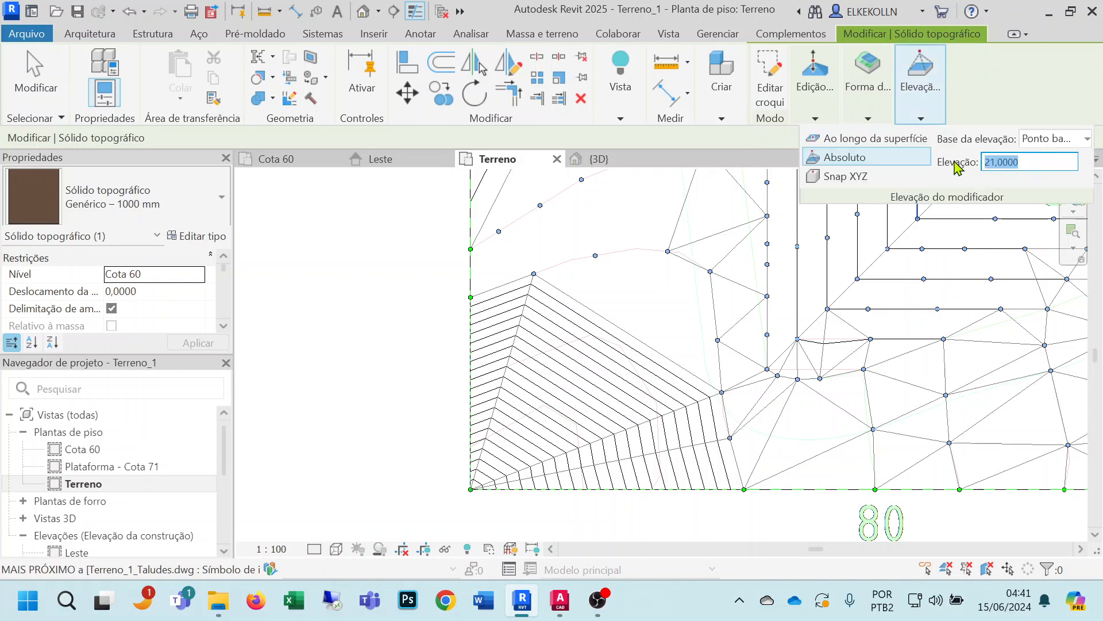
pyautogui.click(471, 380)
pyautogui.click(542, 352)
pyautogui.click(590, 343)
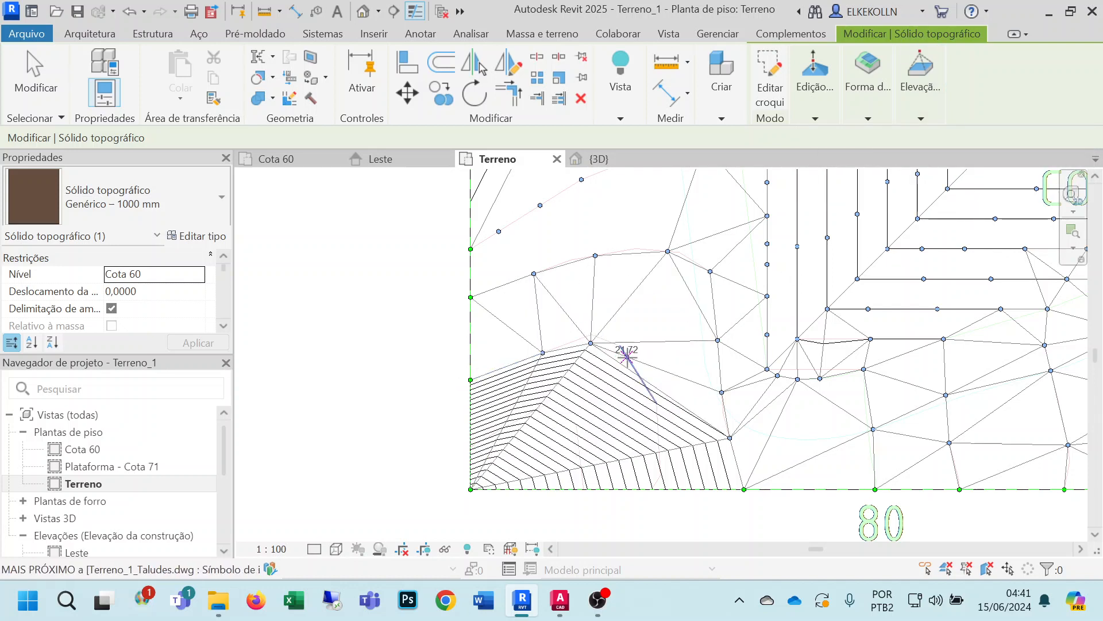
pyautogui.click(628, 358)
pyautogui.click(656, 402)
pyautogui.click(658, 431)
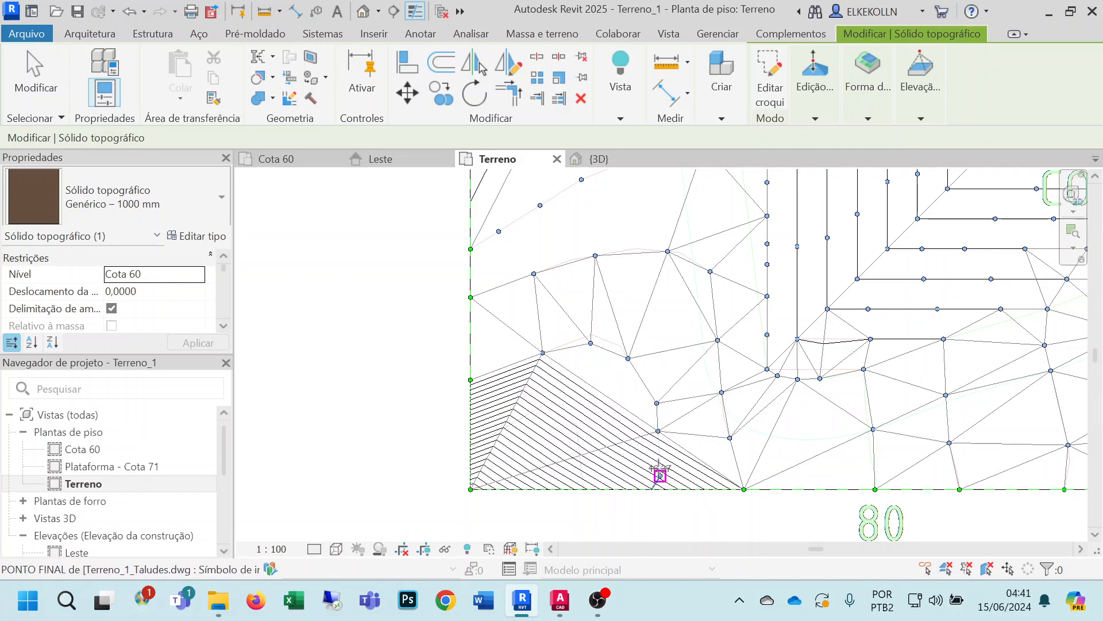
pyautogui.click(661, 475)
pyautogui.click(652, 489)
# Add elevation 22 points from the west boundary along the contour north of the corner to the straight line beyond the cut.
pyautogui.scroll(-2, 662, 401)
pyautogui.moveTo(655, 322); pyautogui.dragTo(620, 495, button='middle')
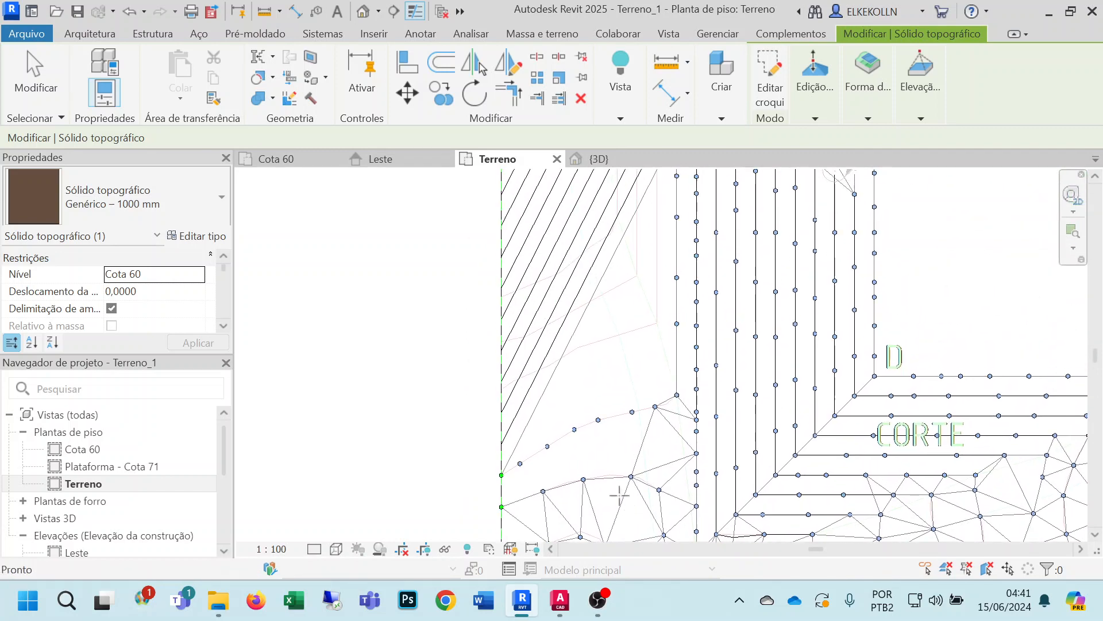
pyautogui.moveTo(632, 389); pyautogui.dragTo(600, 426, button='middle')
pyautogui.click(469, 426)
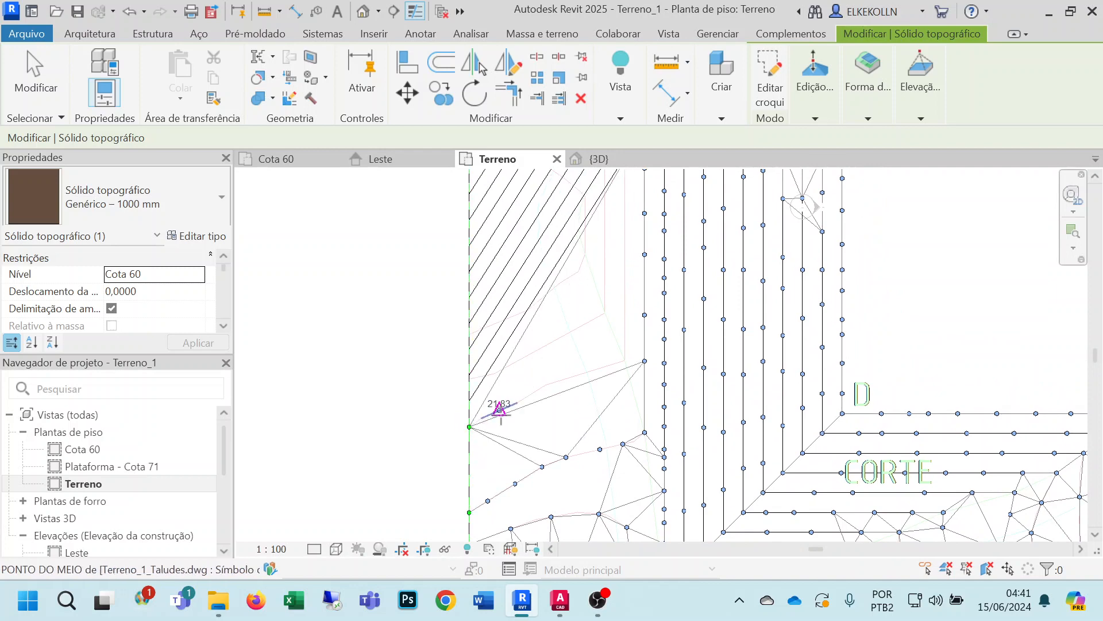
pyautogui.click(499, 410)
pyautogui.click(531, 393)
pyautogui.click(561, 380)
pyautogui.click(625, 362)
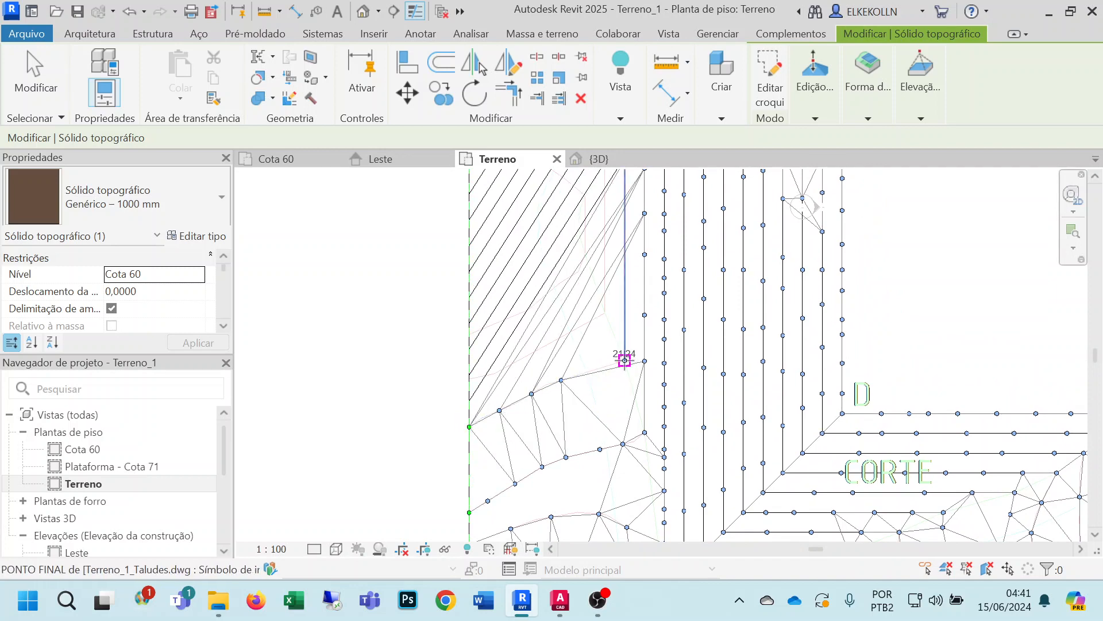
# Continue the elevation 22 points northward along the straight line west of the cut to its north end.
pyautogui.click(625, 320)
pyautogui.click(625, 266)
pyautogui.moveTo(652, 263); pyautogui.dragTo(677, 419, button='middle')
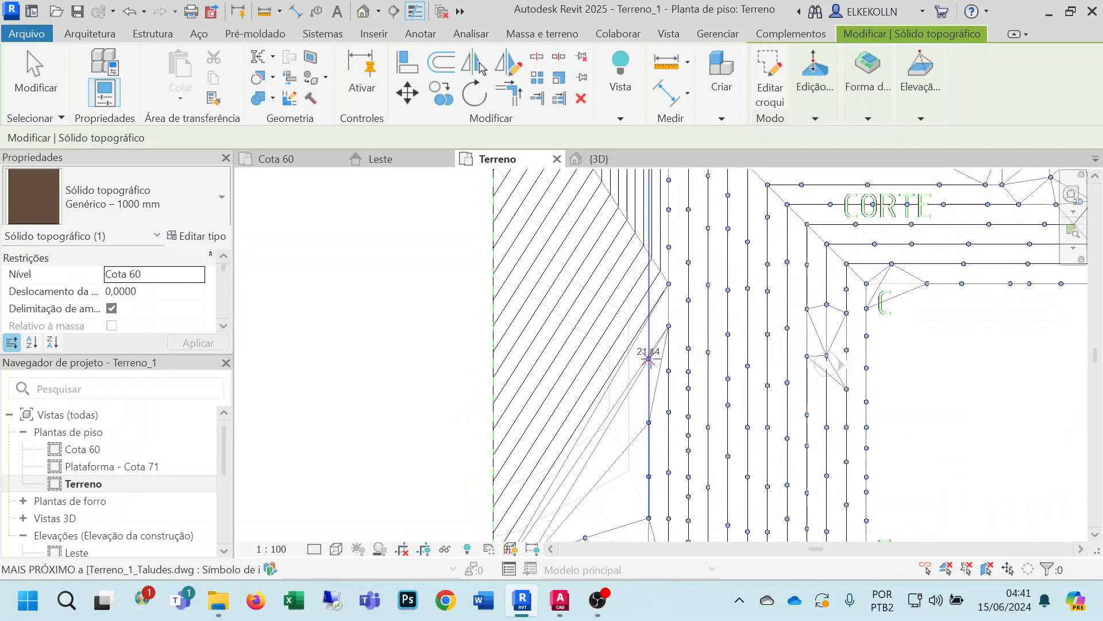
pyautogui.click(649, 362)
pyautogui.click(648, 308)
pyautogui.click(649, 250)
pyautogui.moveTo(673, 207); pyautogui.dragTo(689, 386, button='middle')
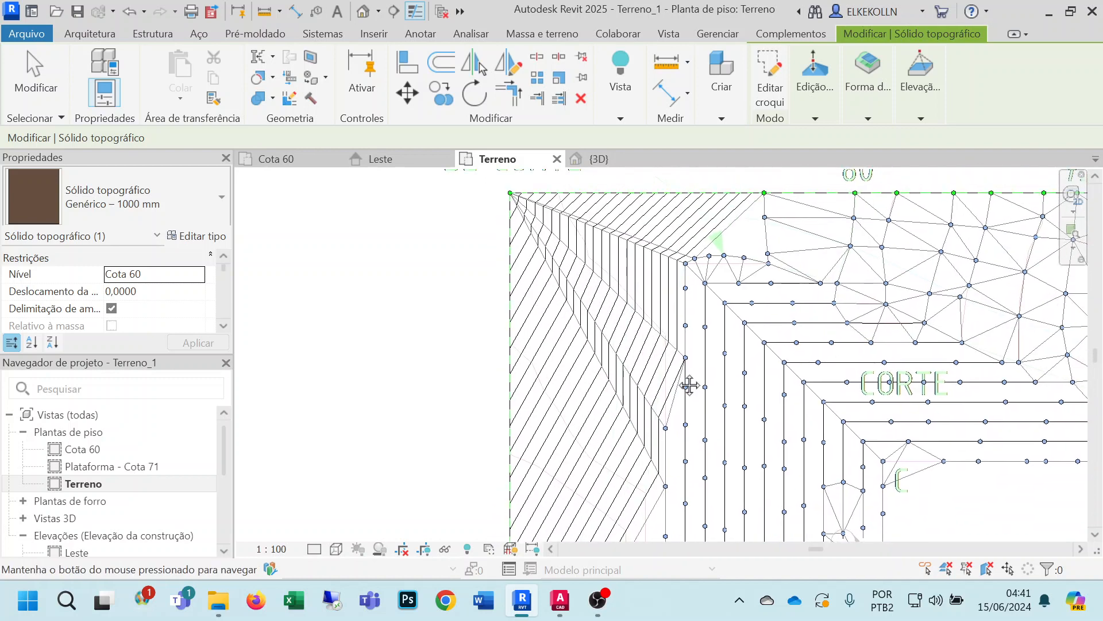
pyautogui.scroll(2, 674, 388)
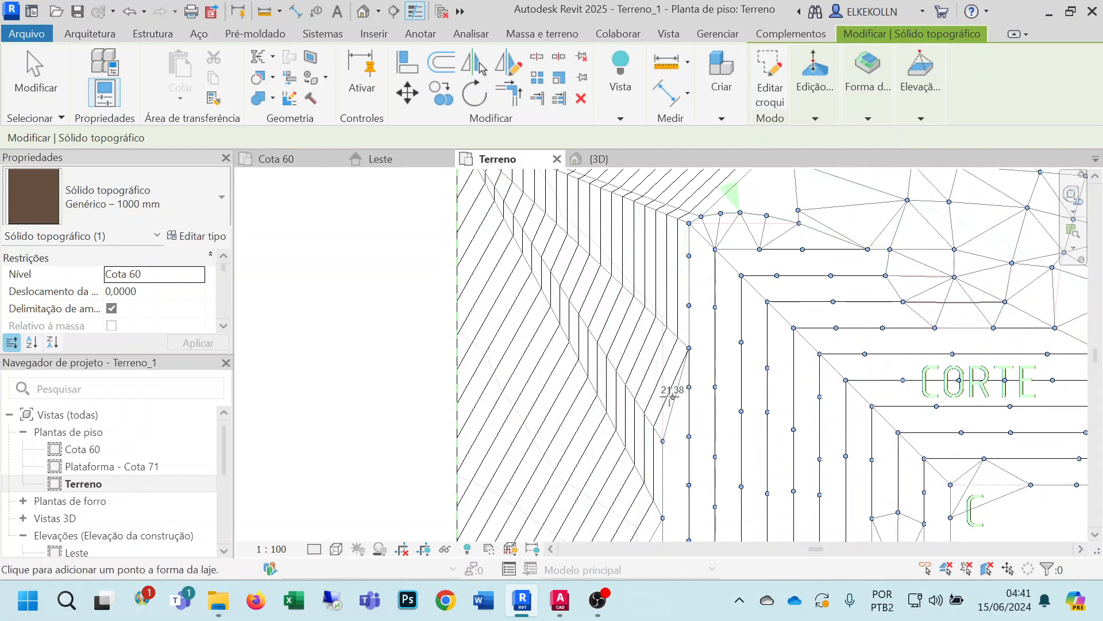
pyautogui.click(662, 390)
pyautogui.click(663, 316)
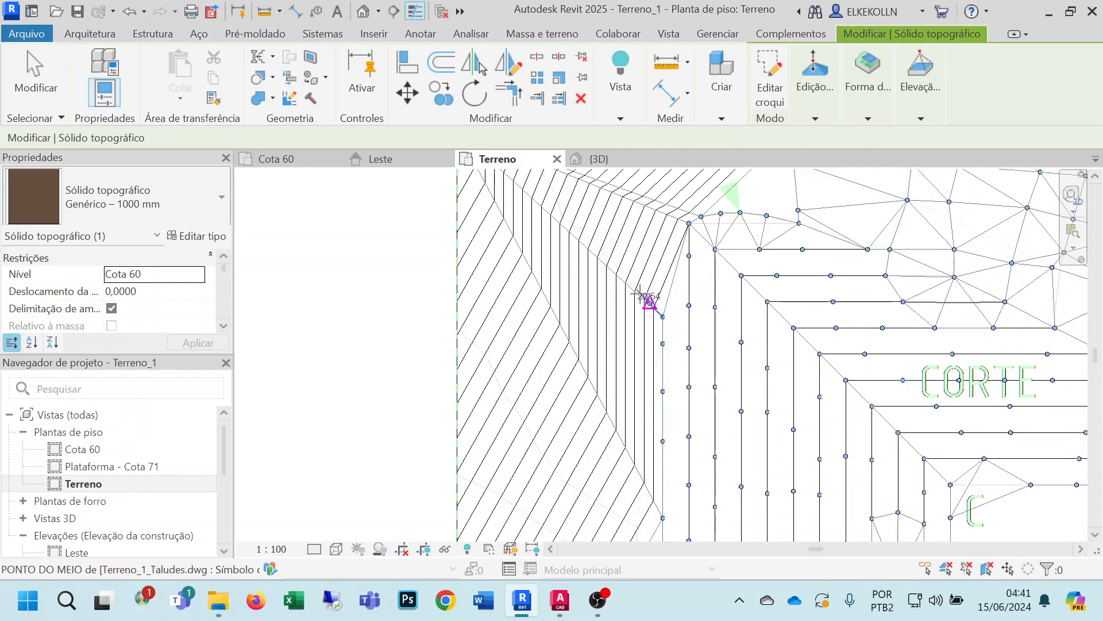
# Continue the elevation 22 points northwest along the contour to the north boundary.
pyautogui.click(621, 271)
pyautogui.moveTo(566, 216); pyautogui.dragTo(645, 393, button='middle')
pyautogui.click(635, 372)
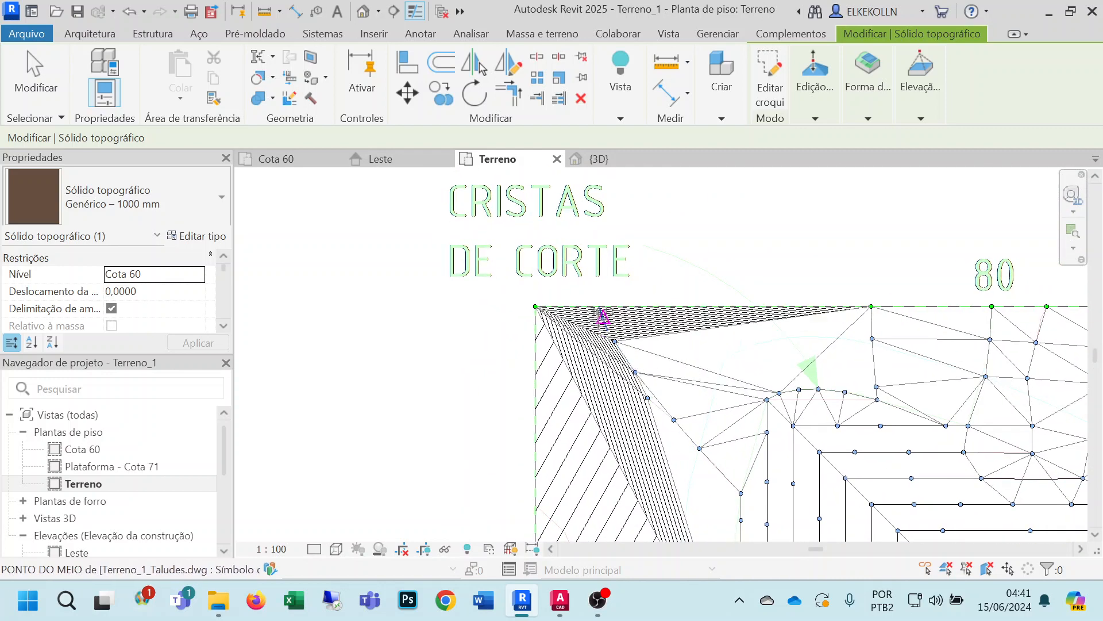
pyautogui.click(603, 316)
# Set the point elevation to 23 and add points along the next contour from the west boundary to the adjacent straight line's north end.
pyautogui.scroll(-3, 665, 354)
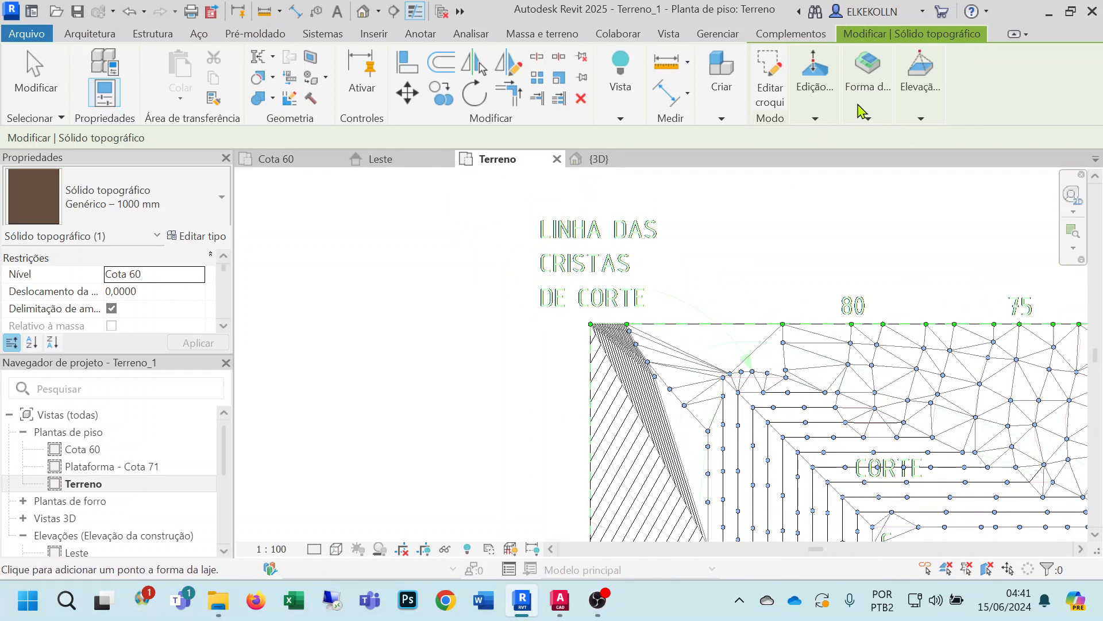
pyautogui.click(922, 118)
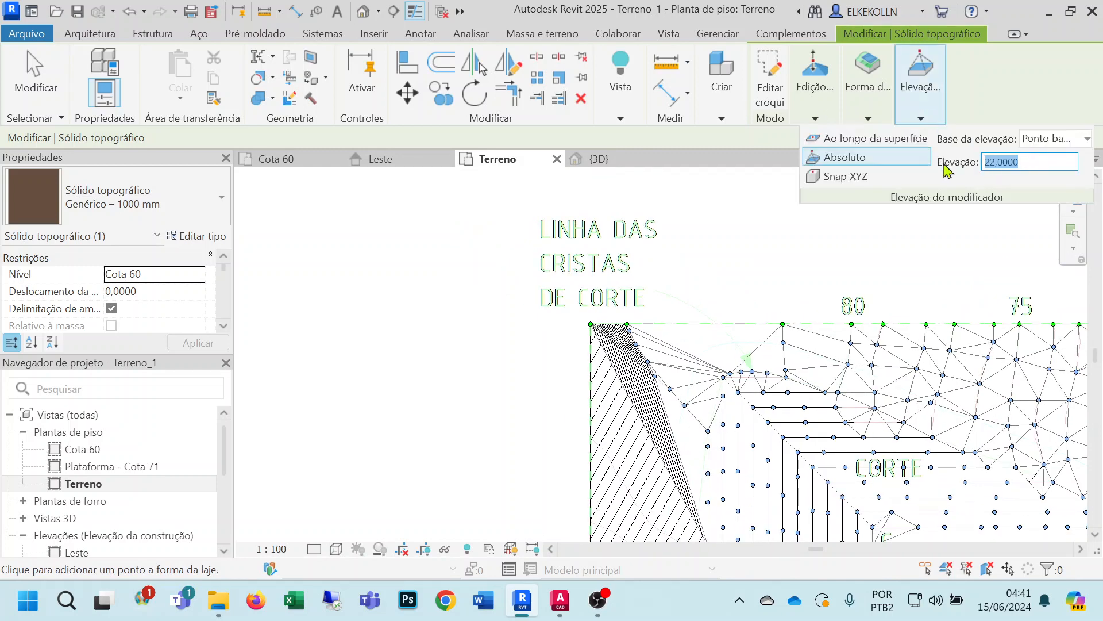
pyautogui.moveTo(778, 364); pyautogui.dragTo(746, 151, button='middle')
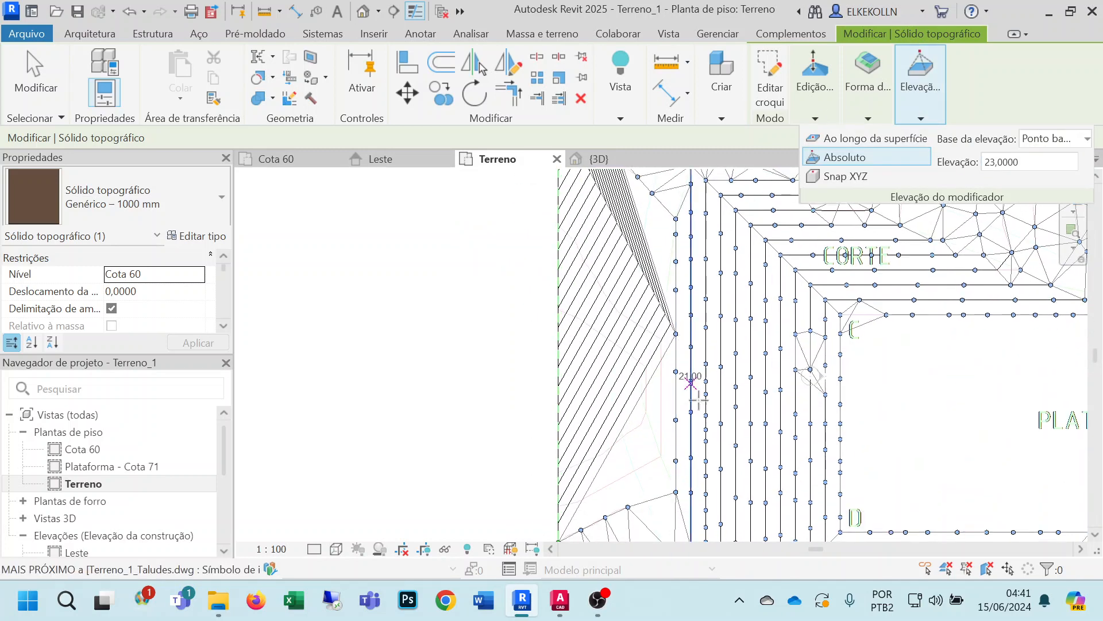
pyautogui.click(633, 463)
pyautogui.moveTo(613, 384); pyautogui.dragTo(620, 423, button='middle')
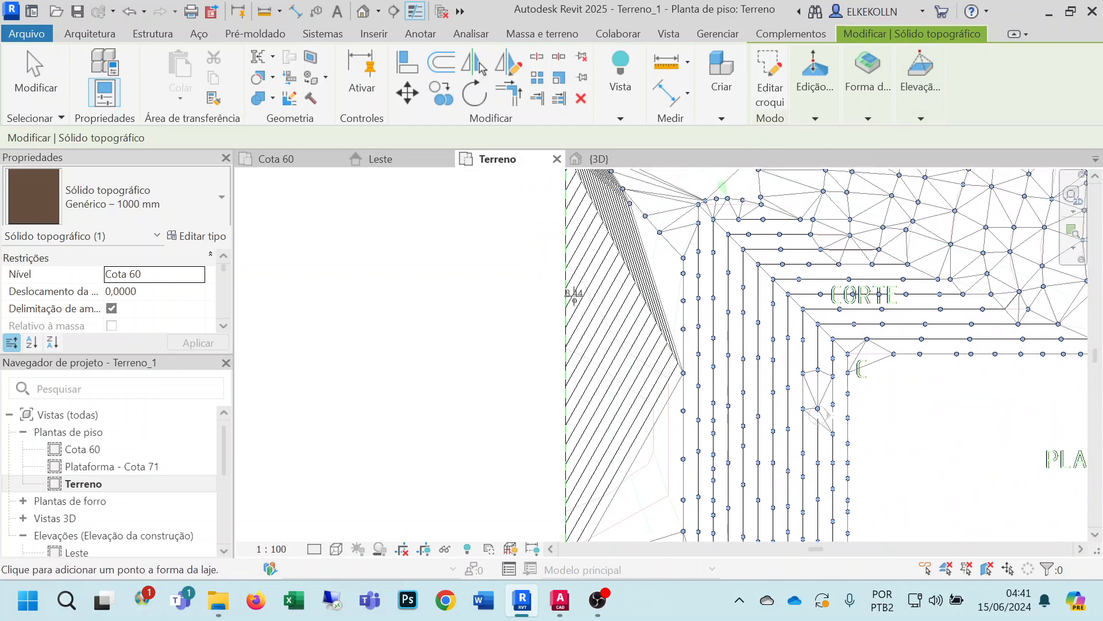
pyautogui.click(566, 265)
pyautogui.click(591, 299)
pyautogui.click(612, 331)
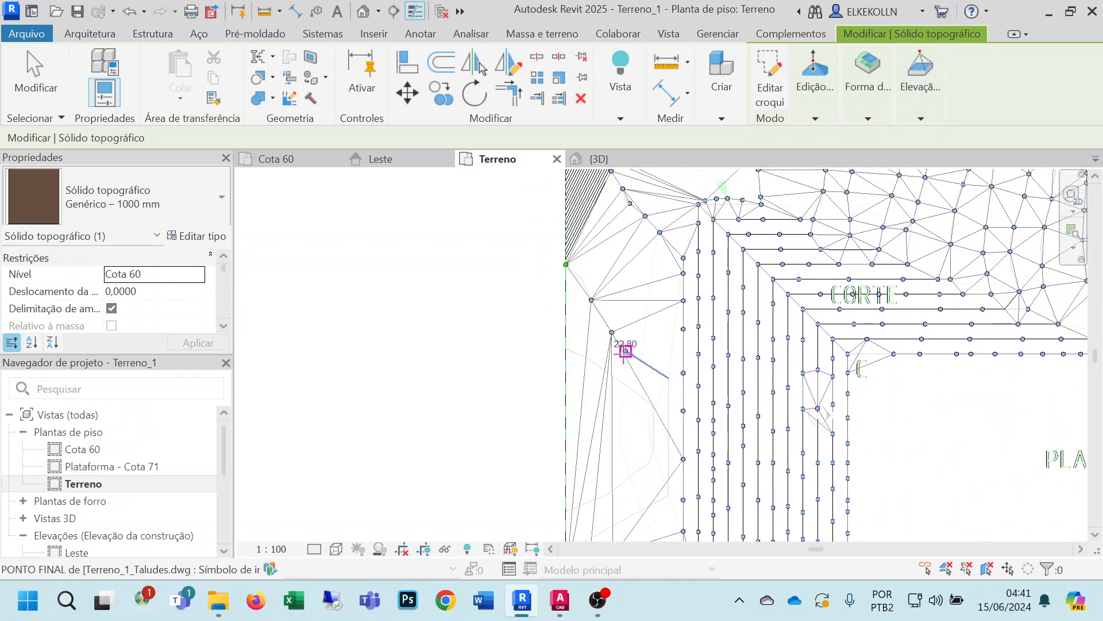
pyautogui.click(626, 350)
pyautogui.click(654, 367)
pyautogui.click(668, 378)
# Add elevation 23 points southward along the straight line to its south end.
pyautogui.click(669, 436)
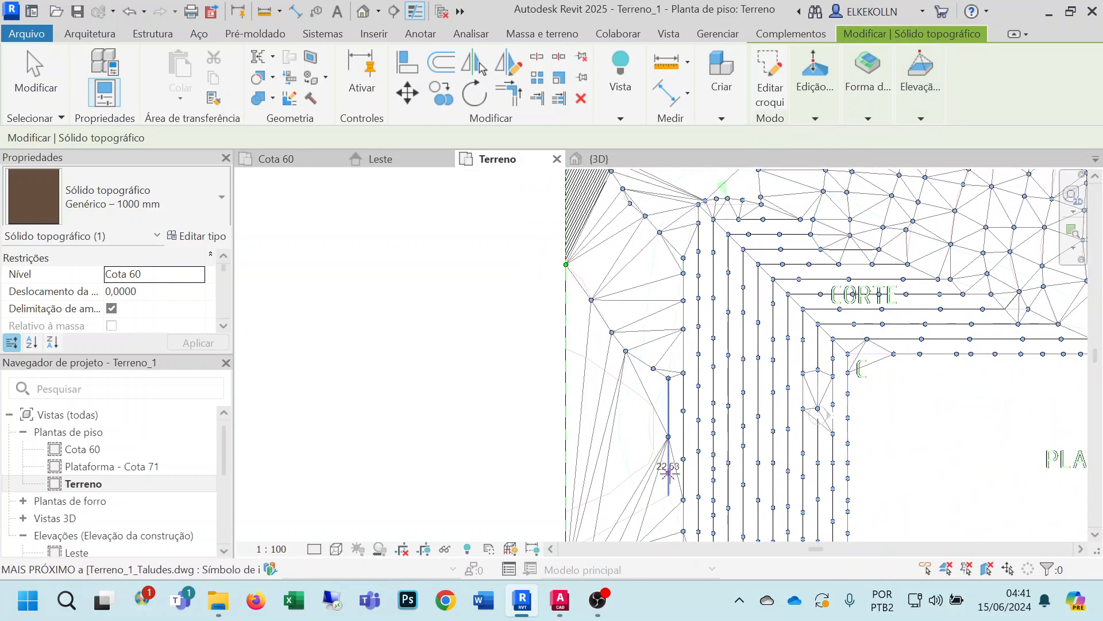
pyautogui.click(668, 496)
pyautogui.moveTo(701, 424); pyautogui.dragTo(777, 544, button='middle')
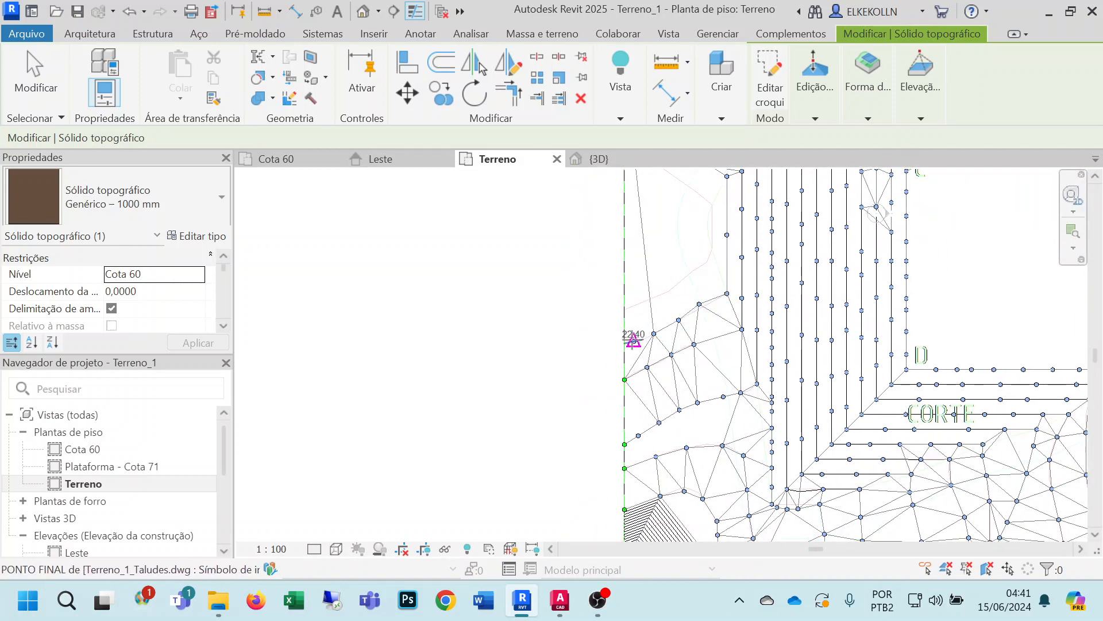
# Add elevation 23 points along the contour around the southwest corner, from the west boundary to the south boundary.
pyautogui.moveTo(712, 439); pyautogui.dragTo(691, 204, button='middle')
pyautogui.scroll(2, 639, 305)
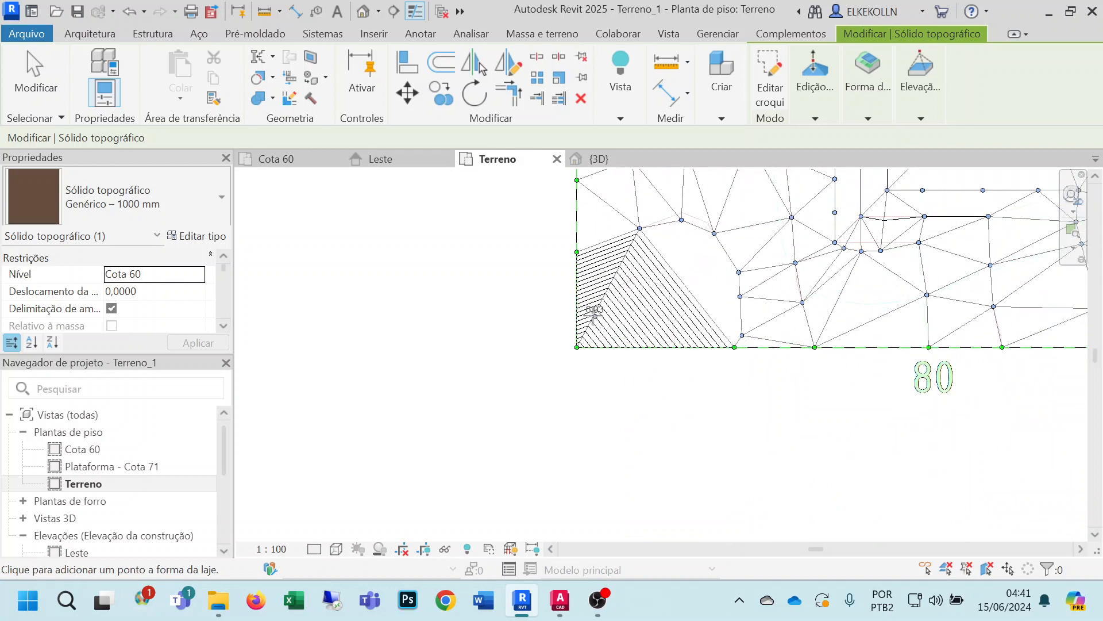
pyautogui.click(625, 285)
pyautogui.click(640, 274)
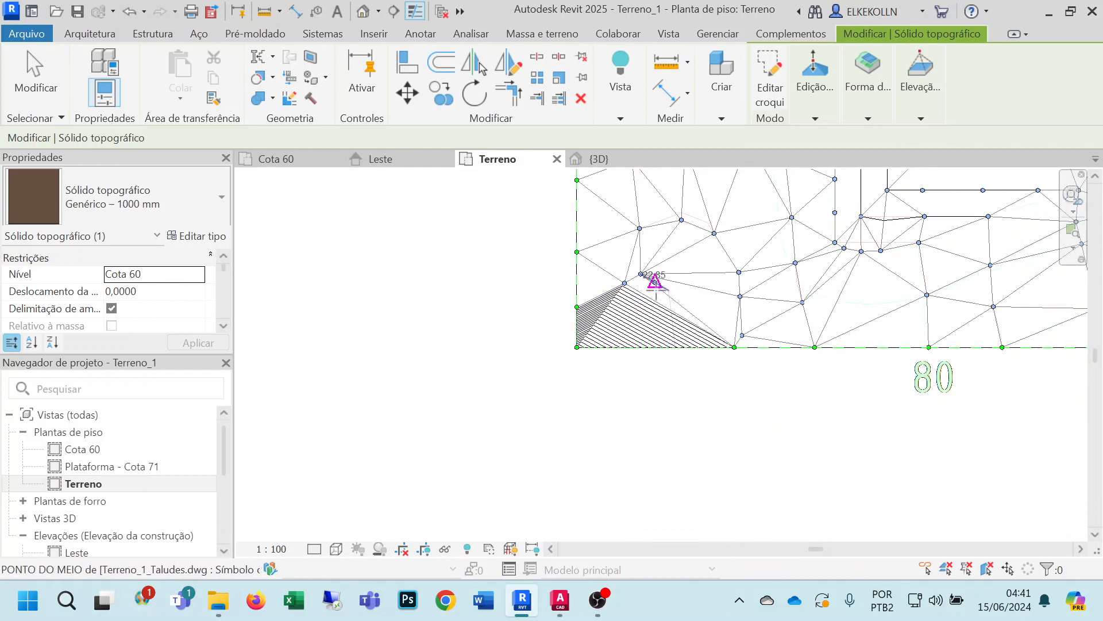
pyautogui.click(668, 290)
pyautogui.click(673, 330)
pyautogui.click(675, 347)
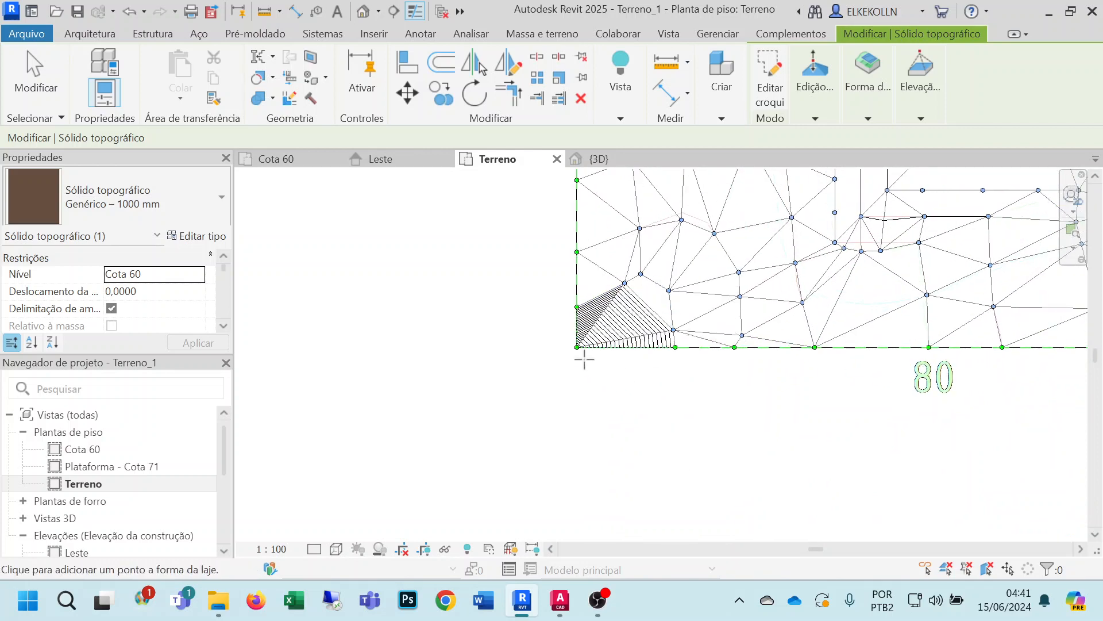
# Set the elevation of the toposolid's southwest corner point to 24.
pyautogui.click(920, 119)
pyautogui.click(867, 119)
pyautogui.click(815, 119)
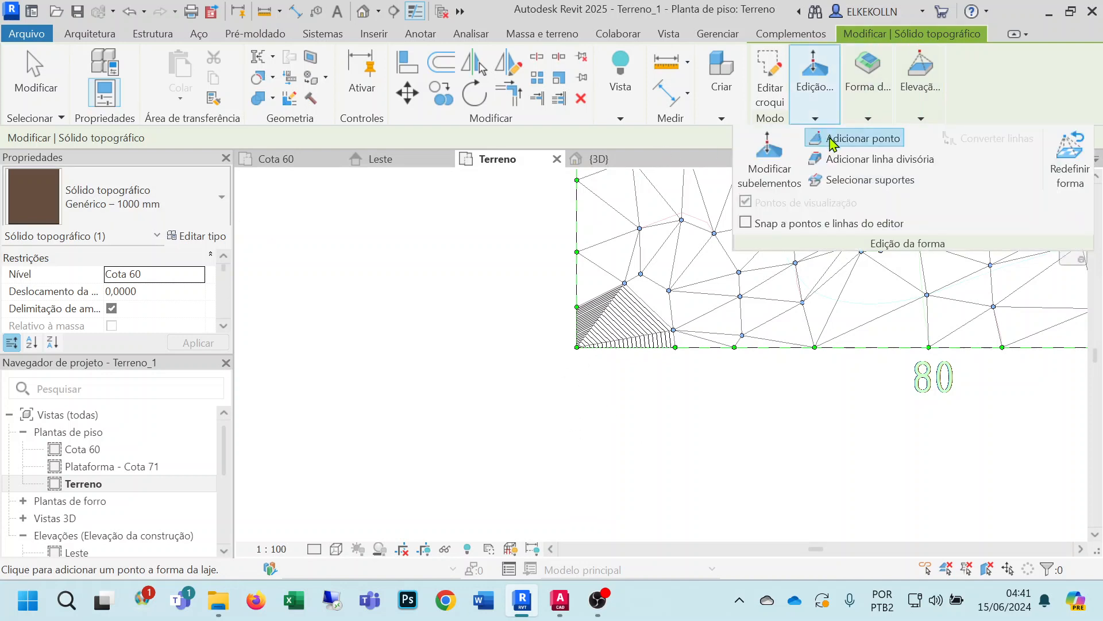
pyautogui.click(764, 169)
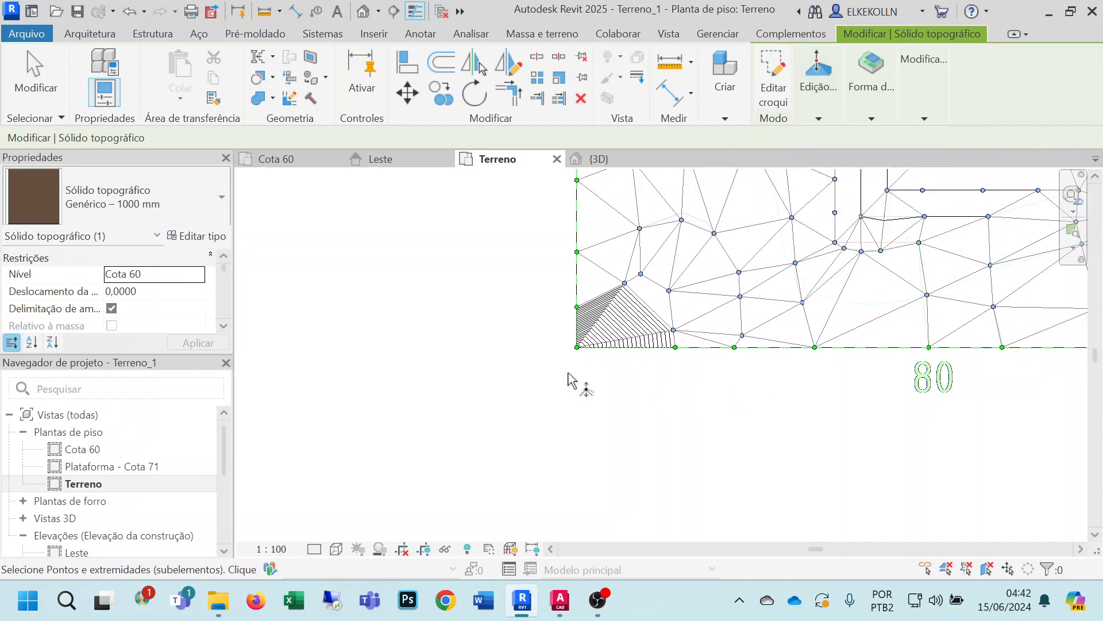
pyautogui.click(576, 347)
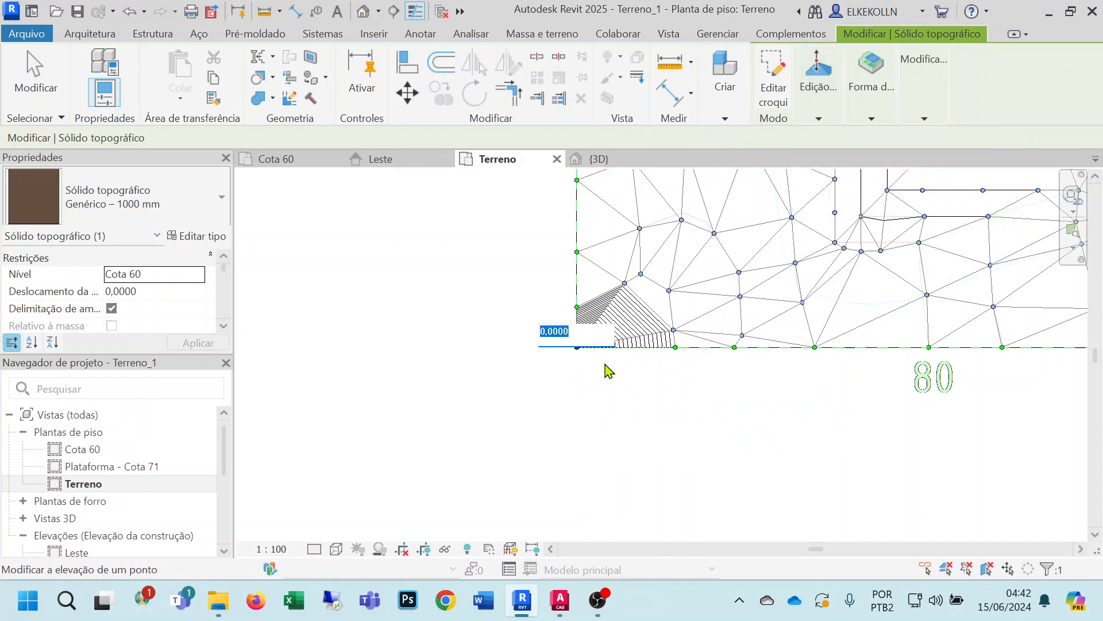
pyautogui.press('Return')
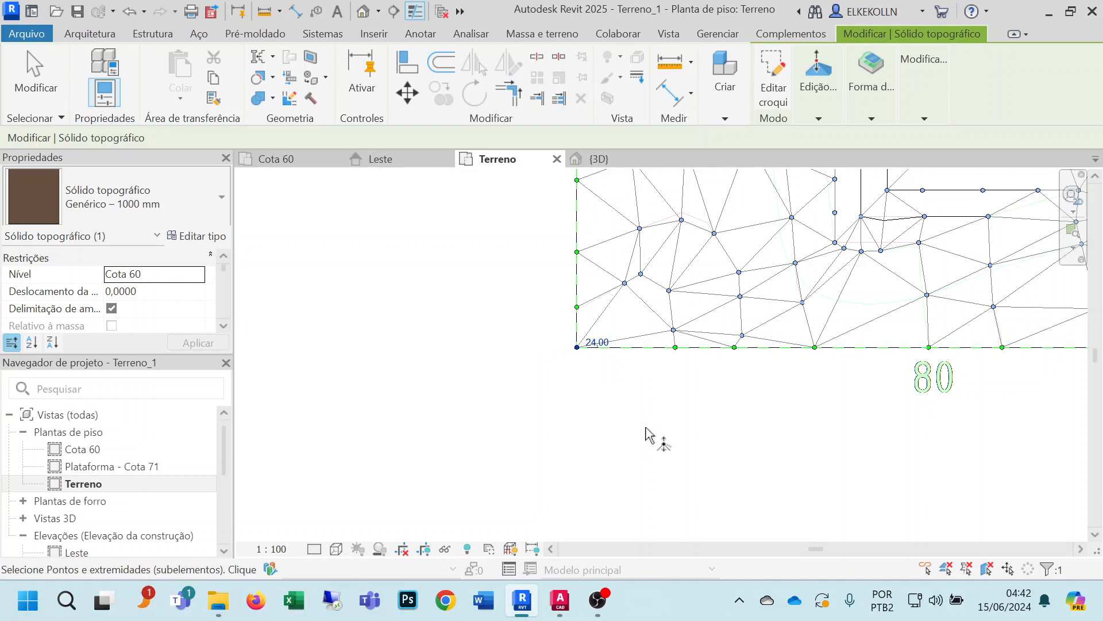
# Set the new-point elevation to 24 and add points along the innermost western contour, from the west boundary northeast to its bend.
pyautogui.moveTo(687, 283); pyautogui.dragTo(632, 433, button='middle')
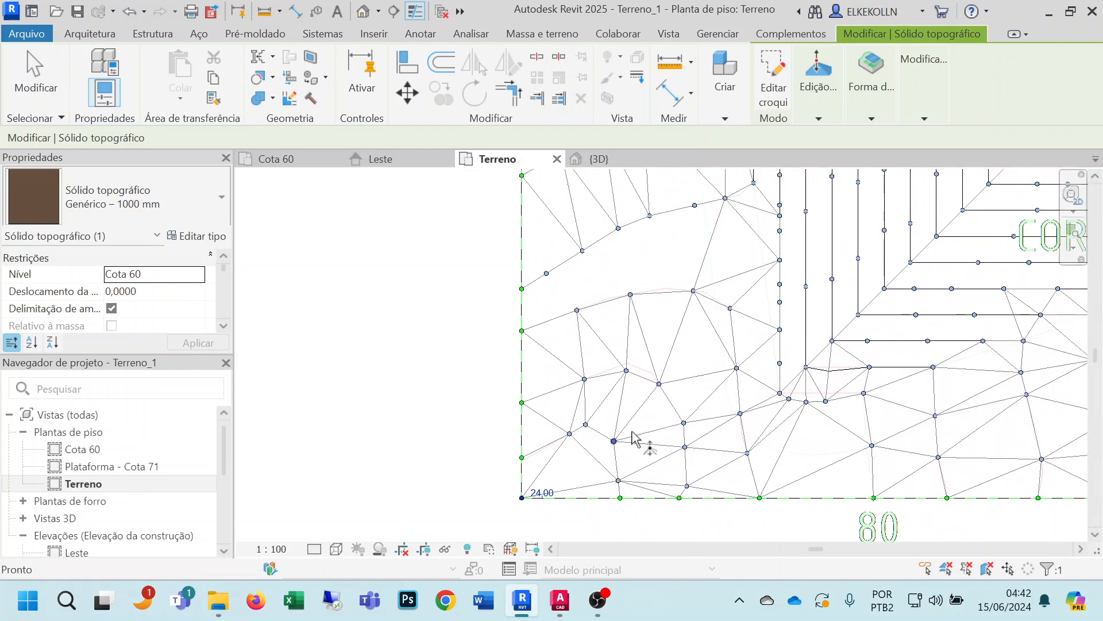
pyautogui.click(819, 118)
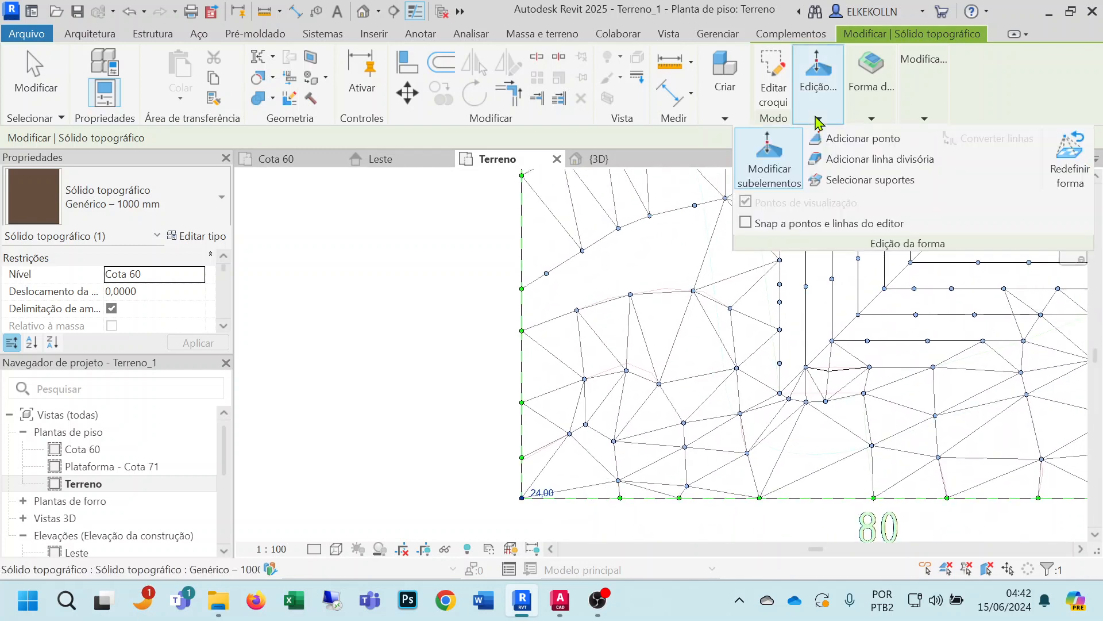
pyautogui.click(849, 141)
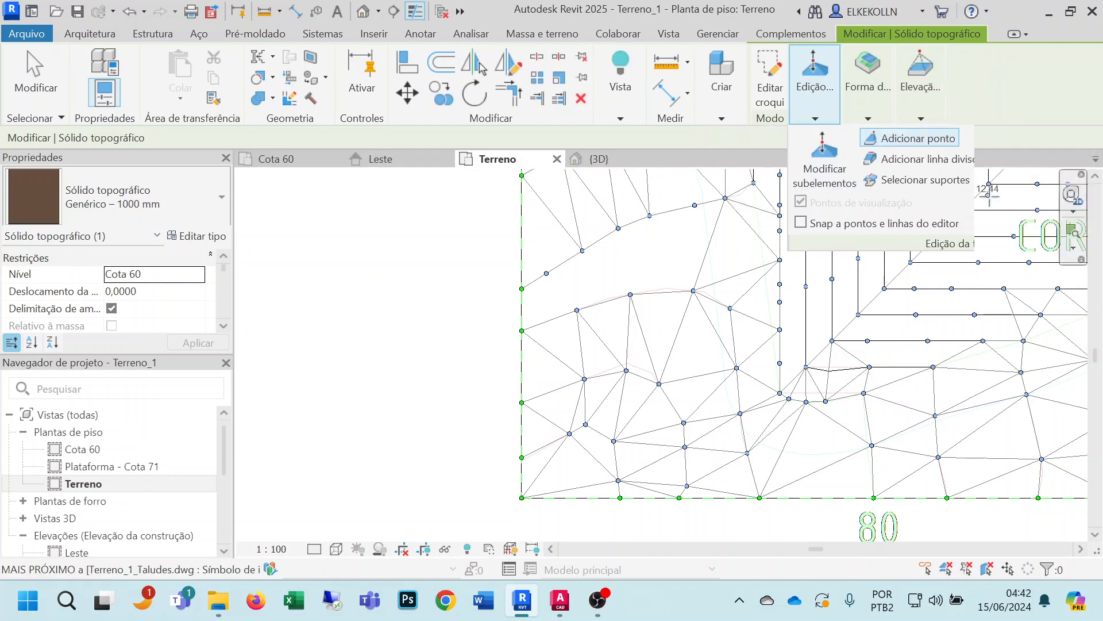
pyautogui.click(921, 119)
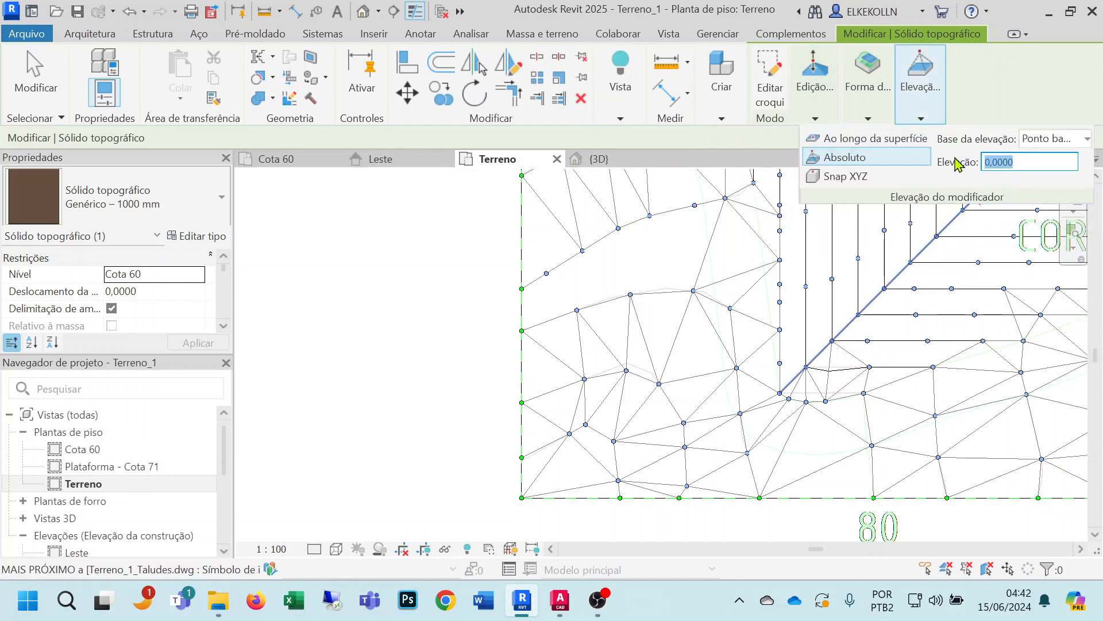
pyautogui.write('24')
pyautogui.scroll(-1, 663, 308)
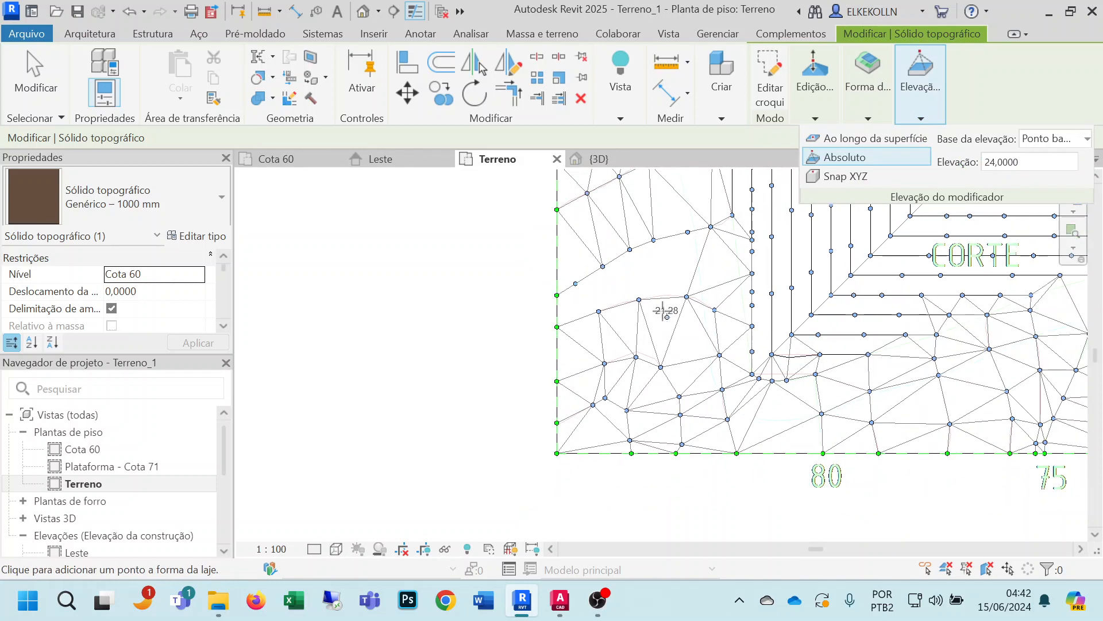
pyautogui.moveTo(650, 293); pyautogui.dragTo(652, 487, button='middle')
pyautogui.moveTo(632, 354); pyautogui.dragTo(618, 447, button='middle')
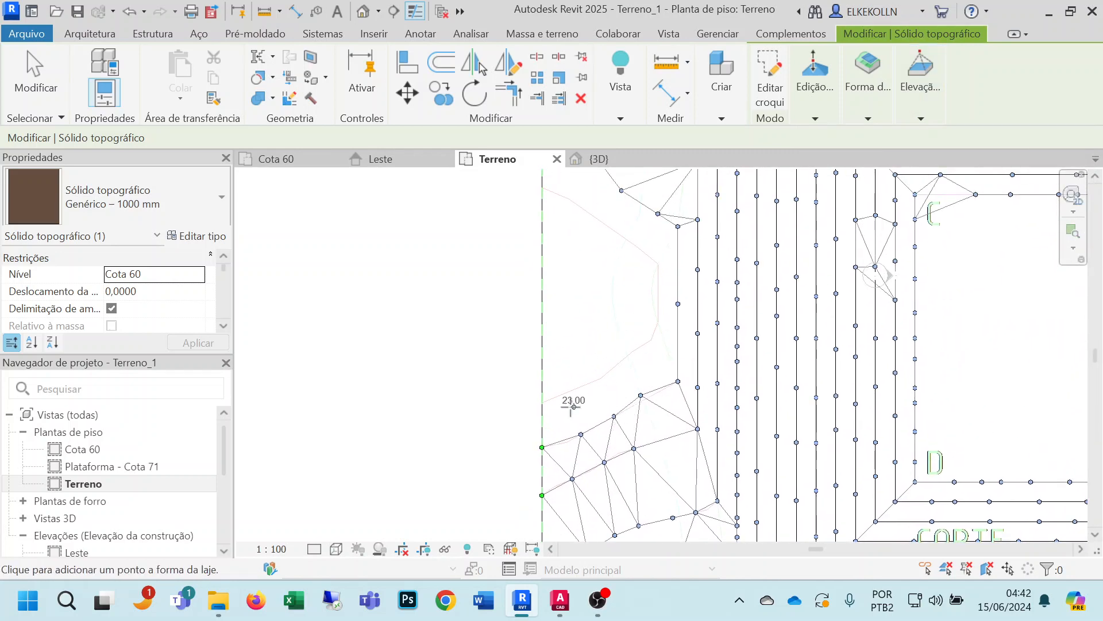
pyautogui.click(542, 402)
pyautogui.click(616, 365)
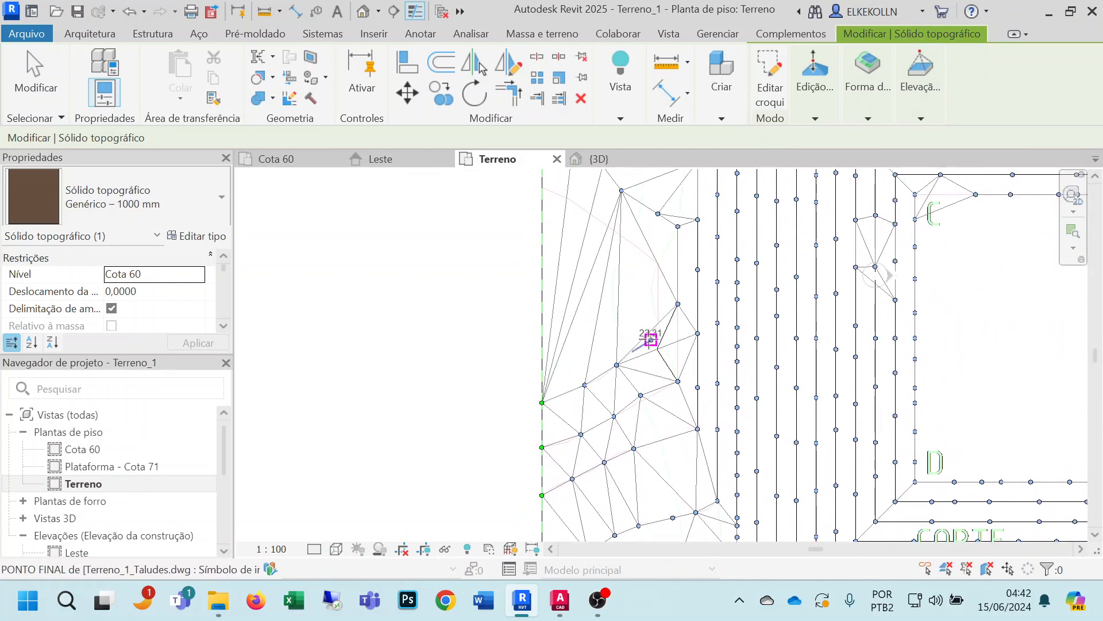
pyautogui.scroll(2, 639, 345)
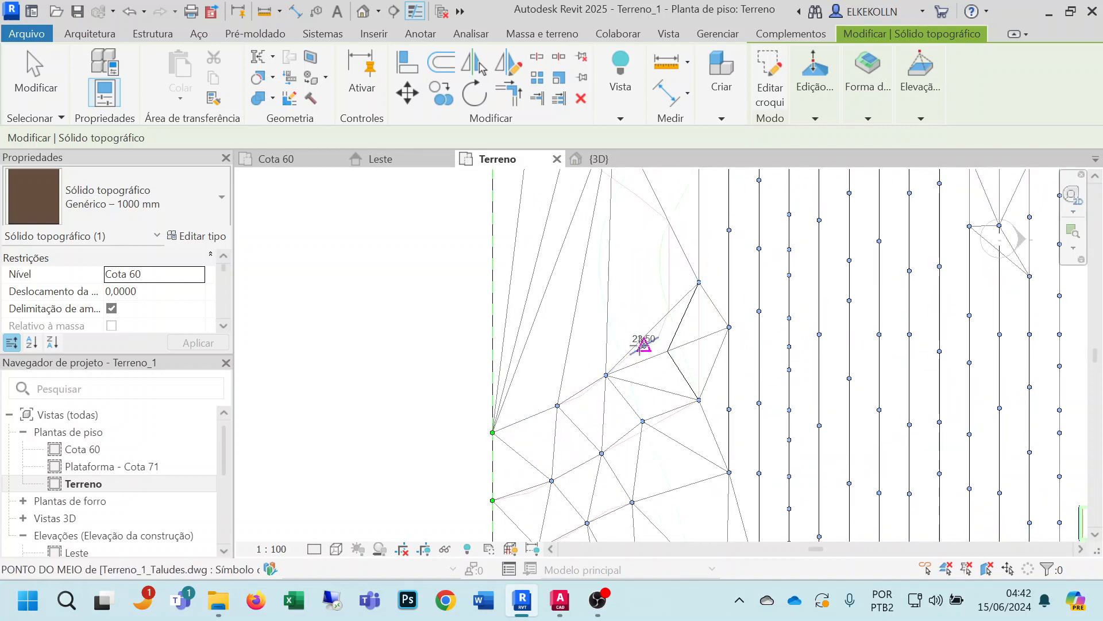
pyautogui.click(644, 345)
pyautogui.click(669, 311)
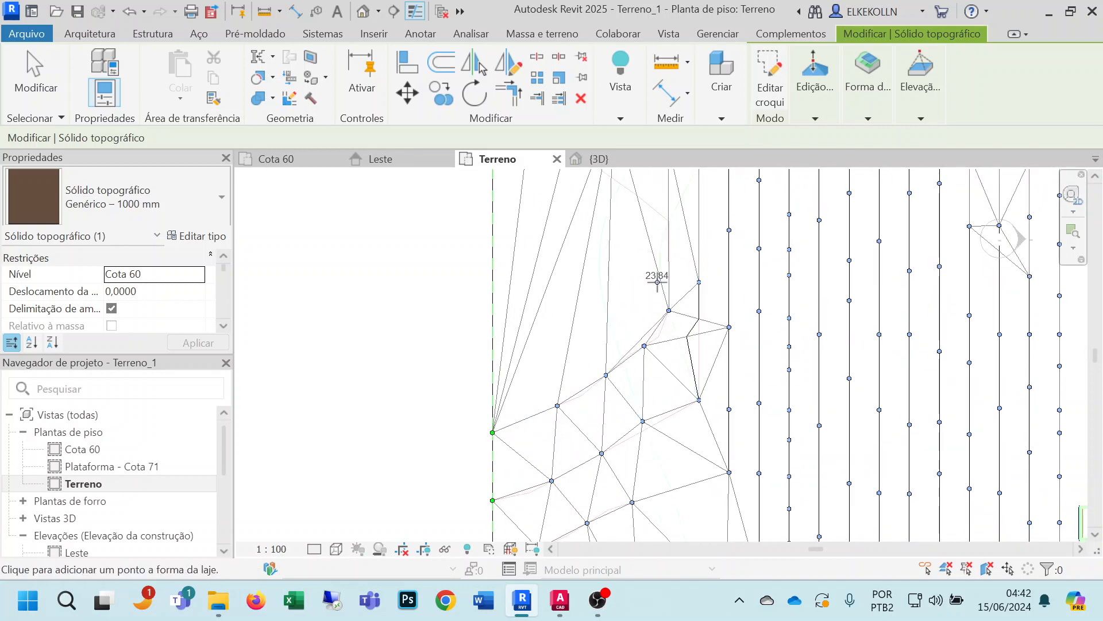
# Continue the elevation 24 points north and northwest along the curved contour back to the west boundary.
pyautogui.click(657, 281)
pyautogui.click(668, 221)
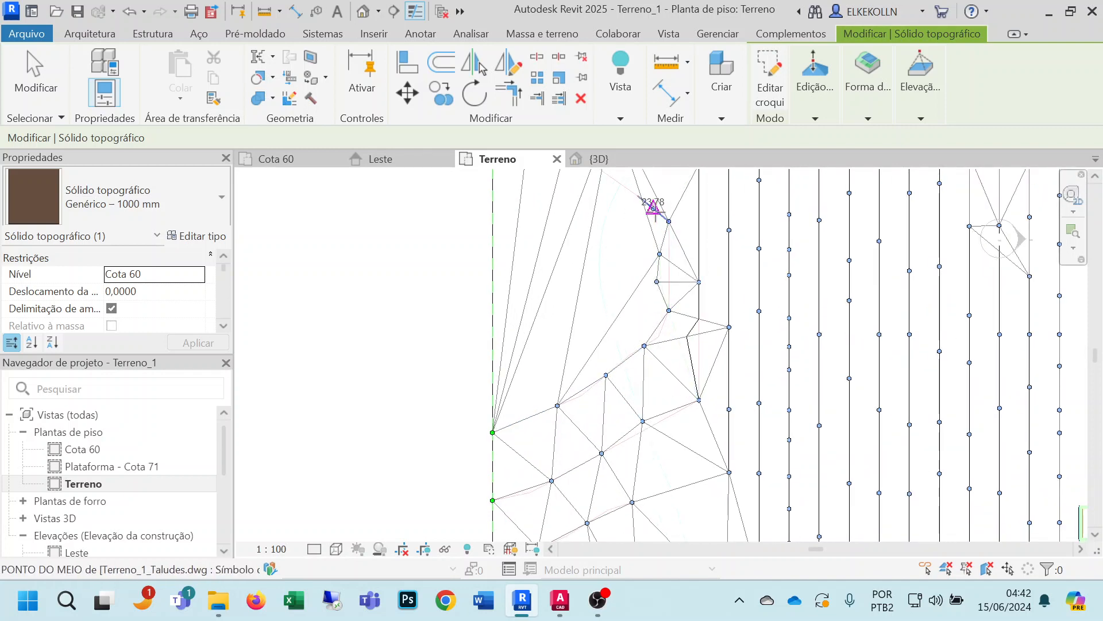
pyautogui.moveTo(657, 208); pyautogui.dragTo(745, 340, button='middle')
pyautogui.click(702, 310)
pyautogui.click(671, 282)
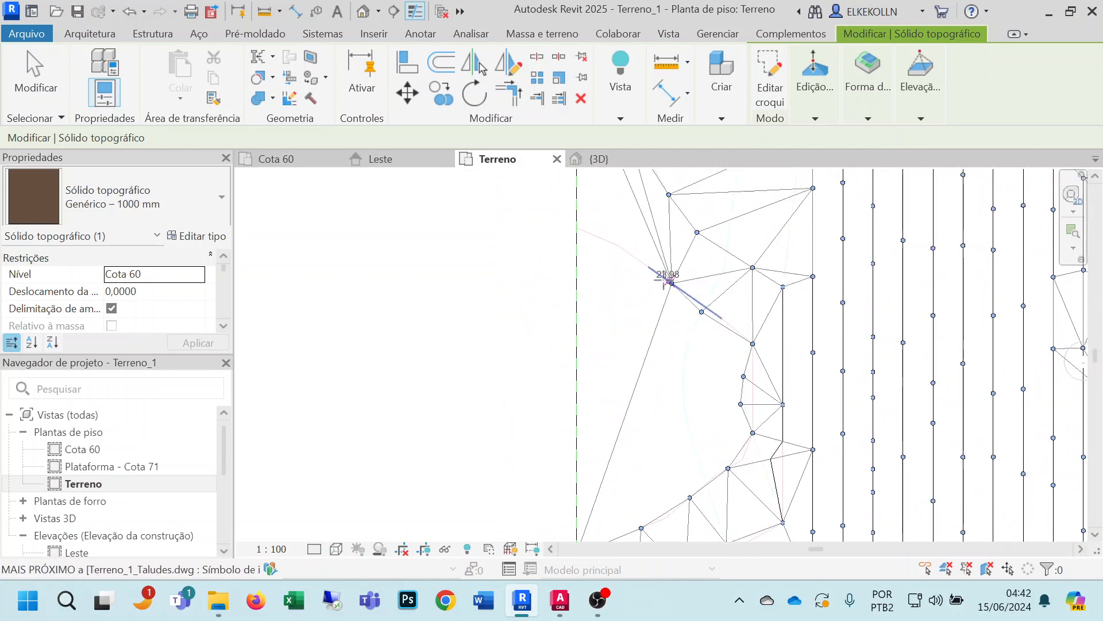
pyautogui.click(633, 256)
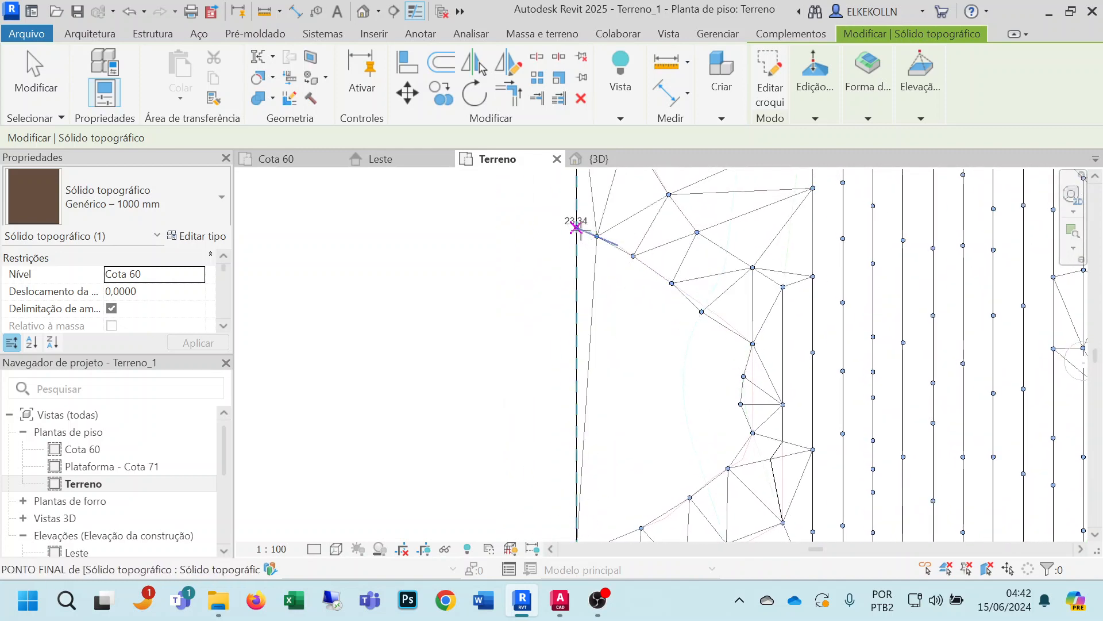
# Reselect the toposolid for subelement editing and set its northwest corner point's elevation to 22.5.
pyautogui.scroll(-3, 574, 233)
pyautogui.moveTo(692, 345); pyautogui.dragTo(578, 509, button='middle')
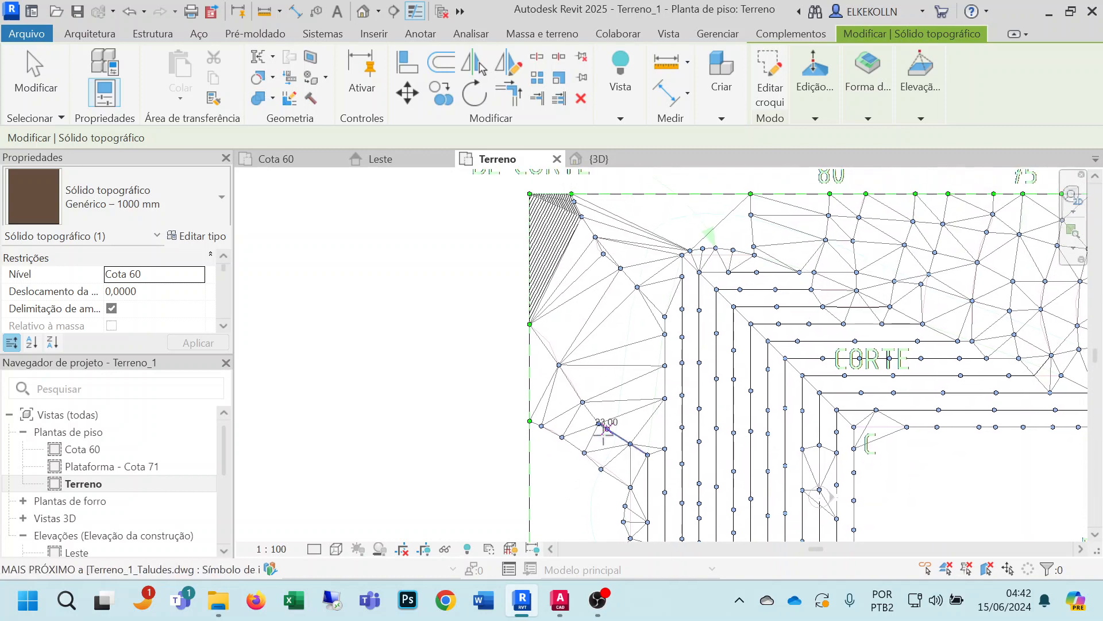
pyautogui.click(36, 80)
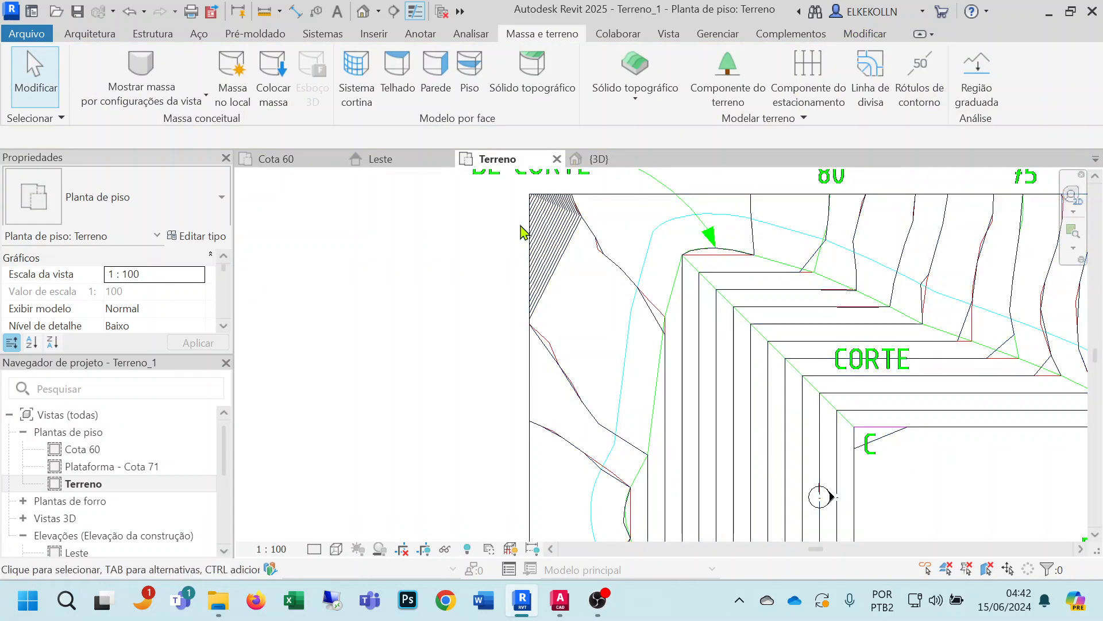
pyautogui.click(563, 241)
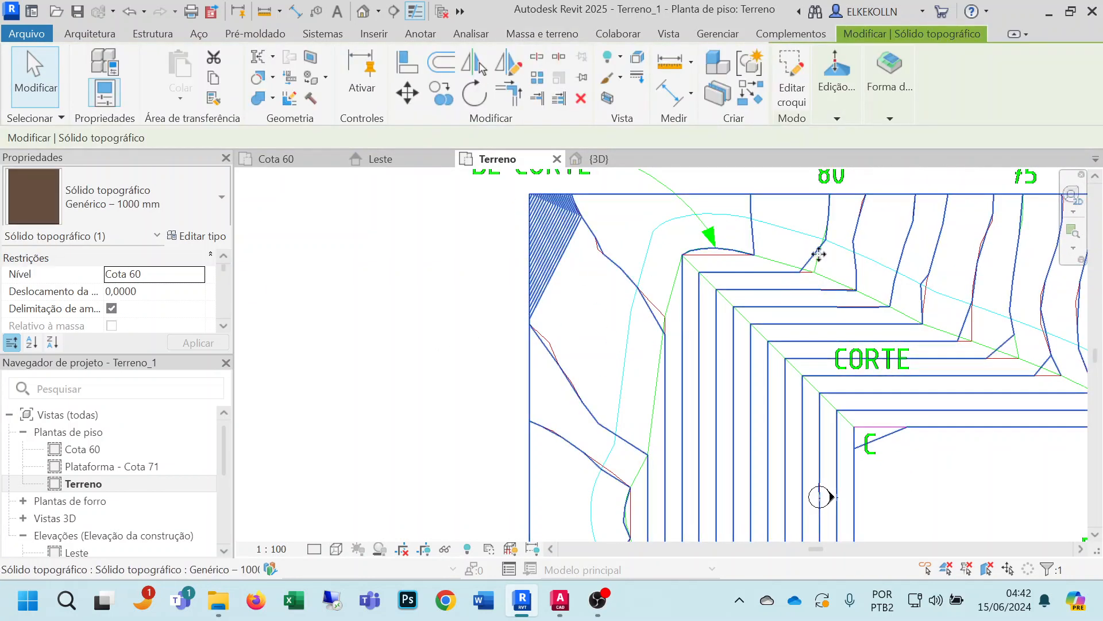
pyautogui.click(848, 121)
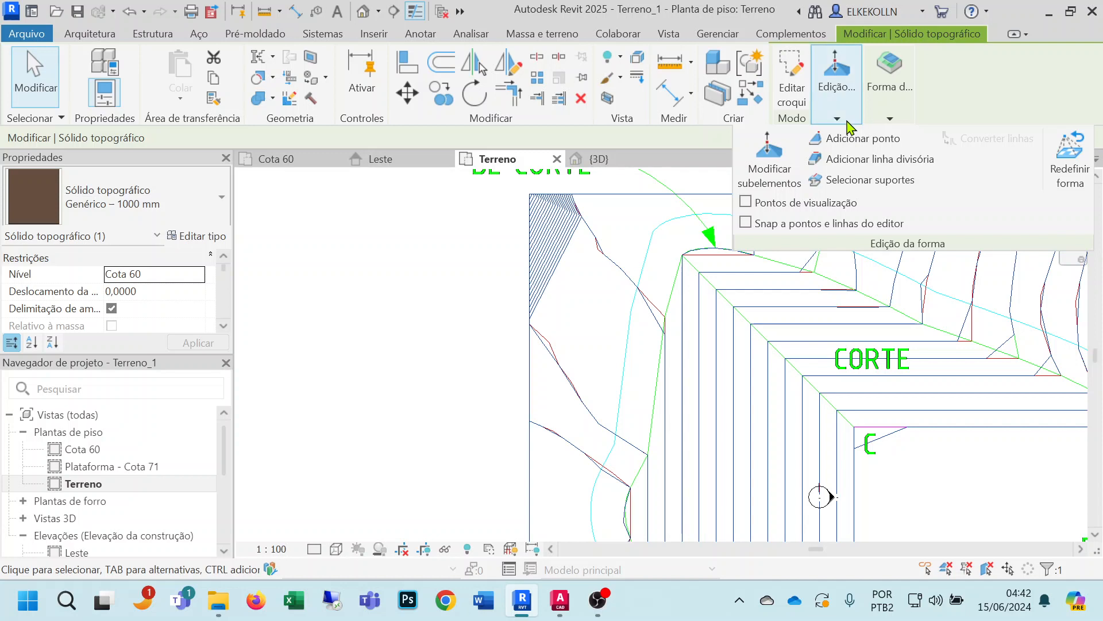
pyautogui.click(769, 167)
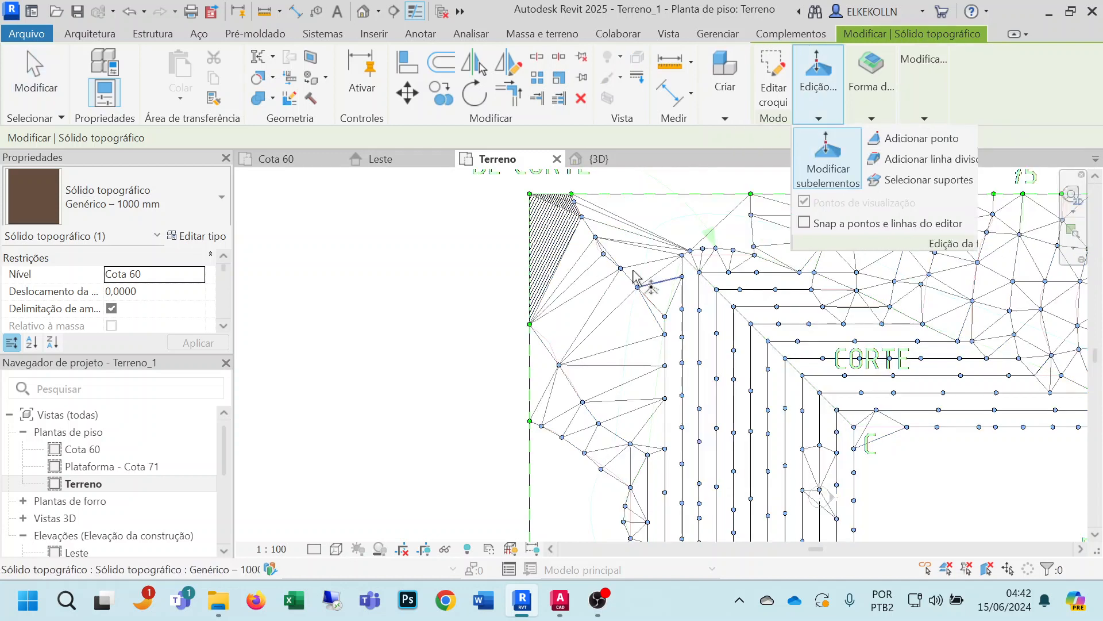
pyautogui.click(572, 194)
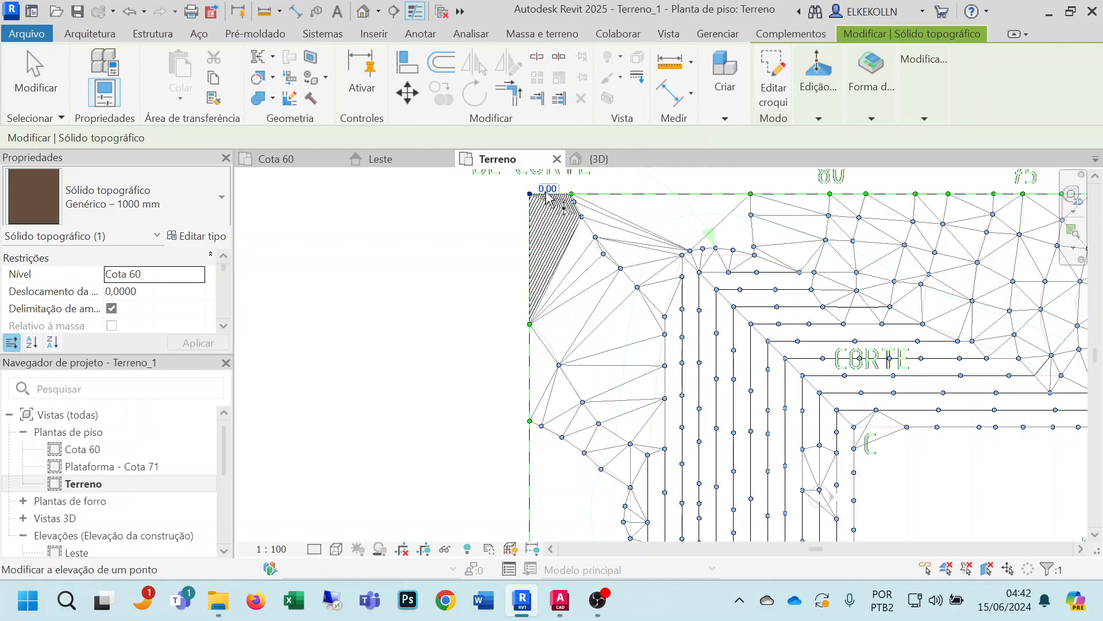
pyautogui.click(547, 189)
pyautogui.write('22,')
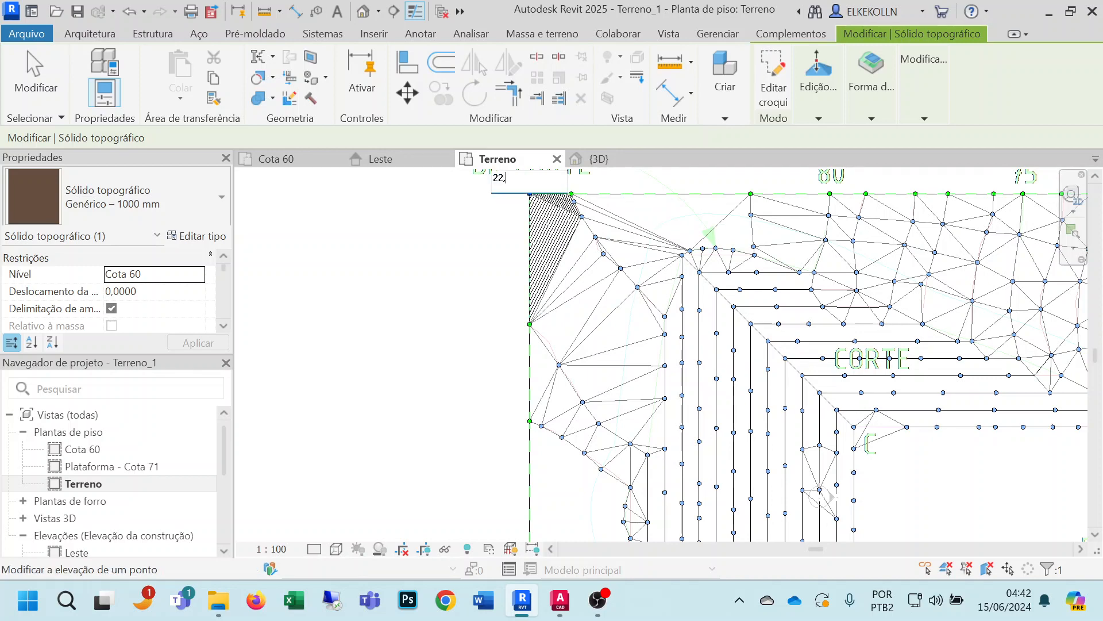
pyautogui.write('5')
pyautogui.press('Return')
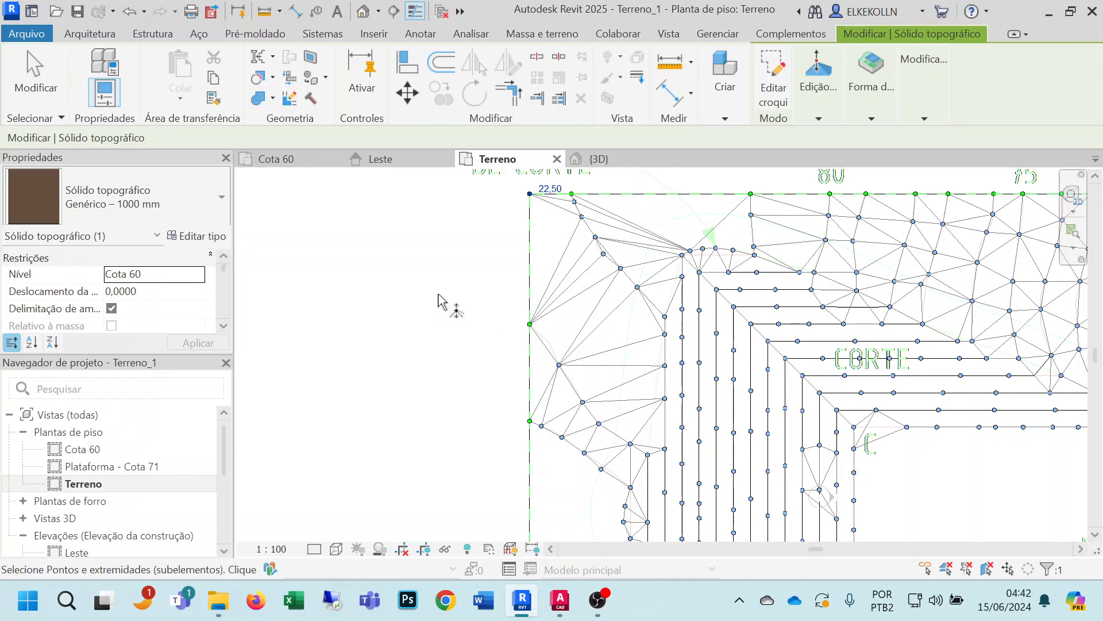
# Finish editing the toposolid's points and set the Terreno floor plan's visual style to Realistic.
pyautogui.scroll(-3, 454, 326)
pyautogui.scroll(-3, 453, 327)
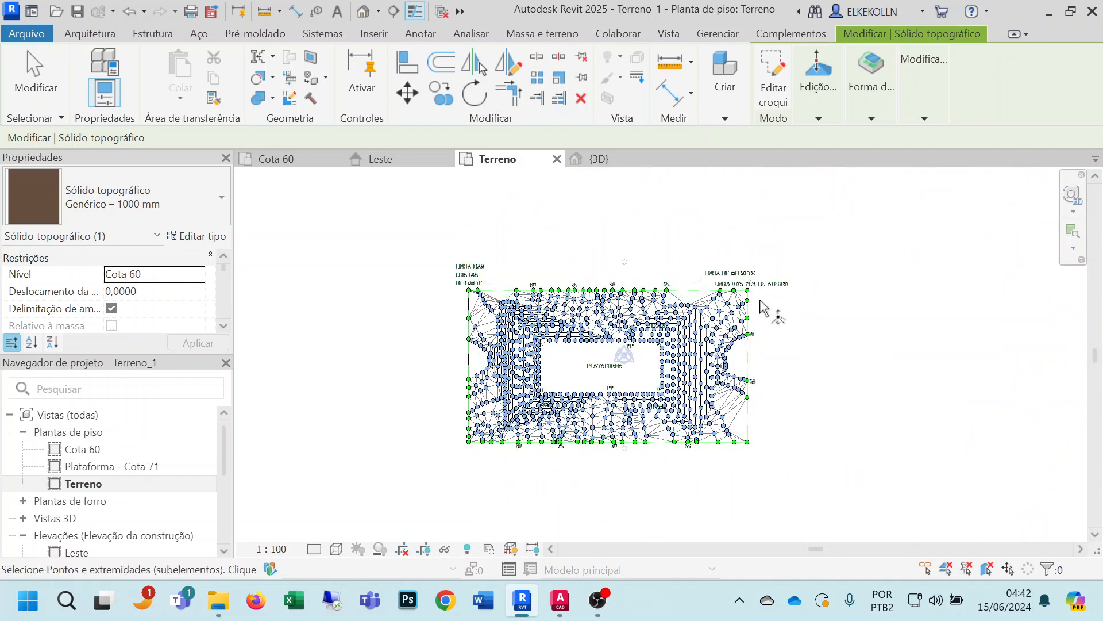
pyautogui.scroll(2, 632, 443)
pyautogui.moveTo(647, 447); pyautogui.dragTo(615, 513, button='middle')
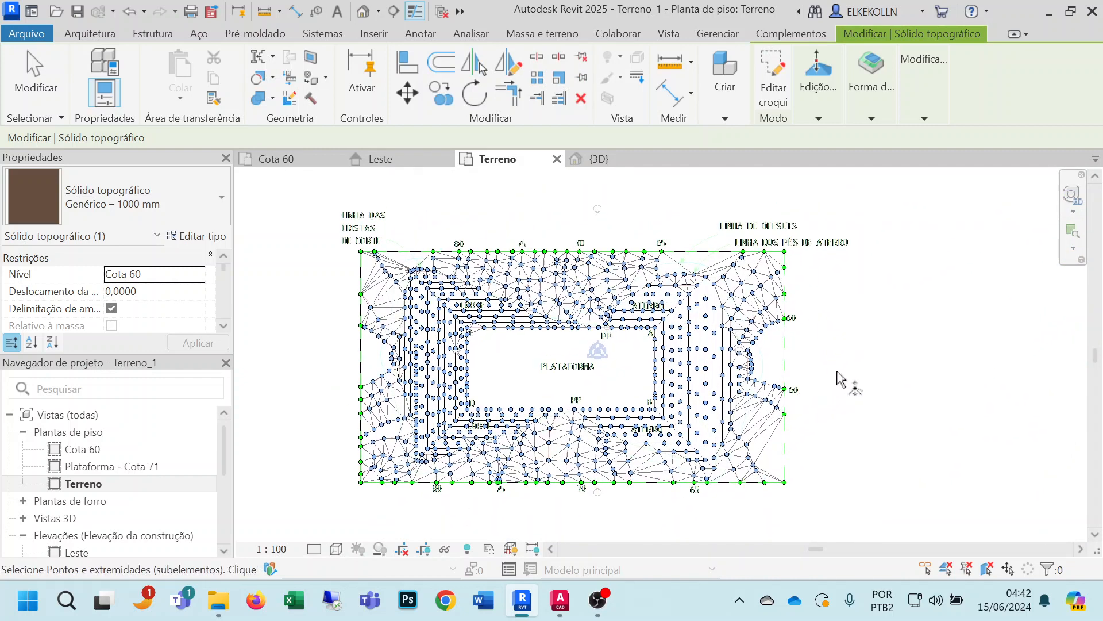
pyautogui.click(841, 378)
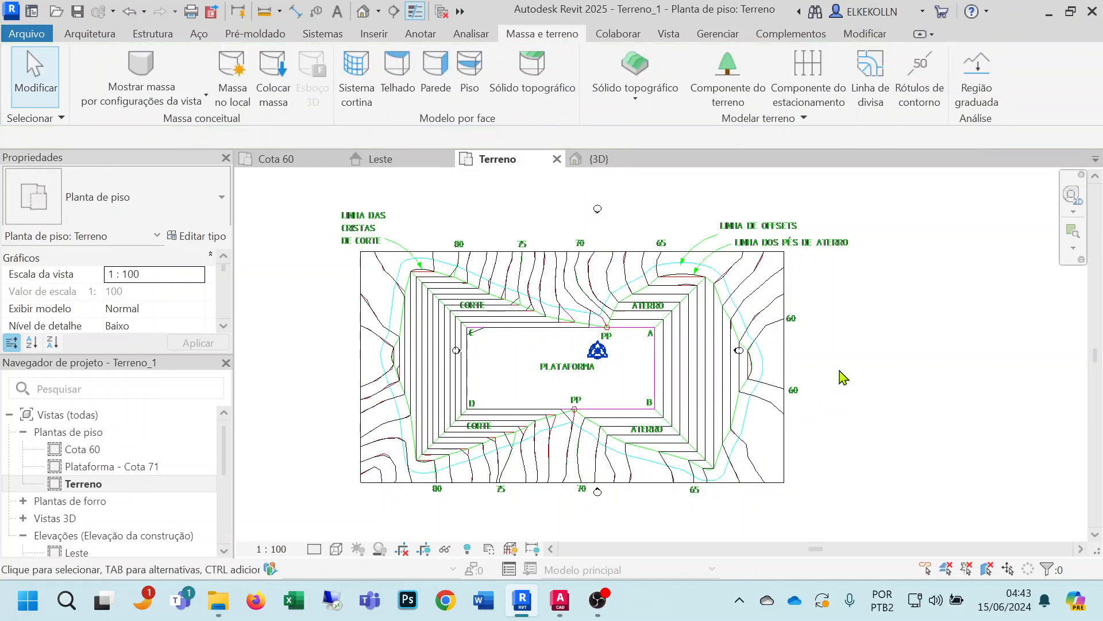
pyautogui.moveTo(842, 377); pyautogui.dragTo(949, 367, button='middle')
pyautogui.click(336, 549)
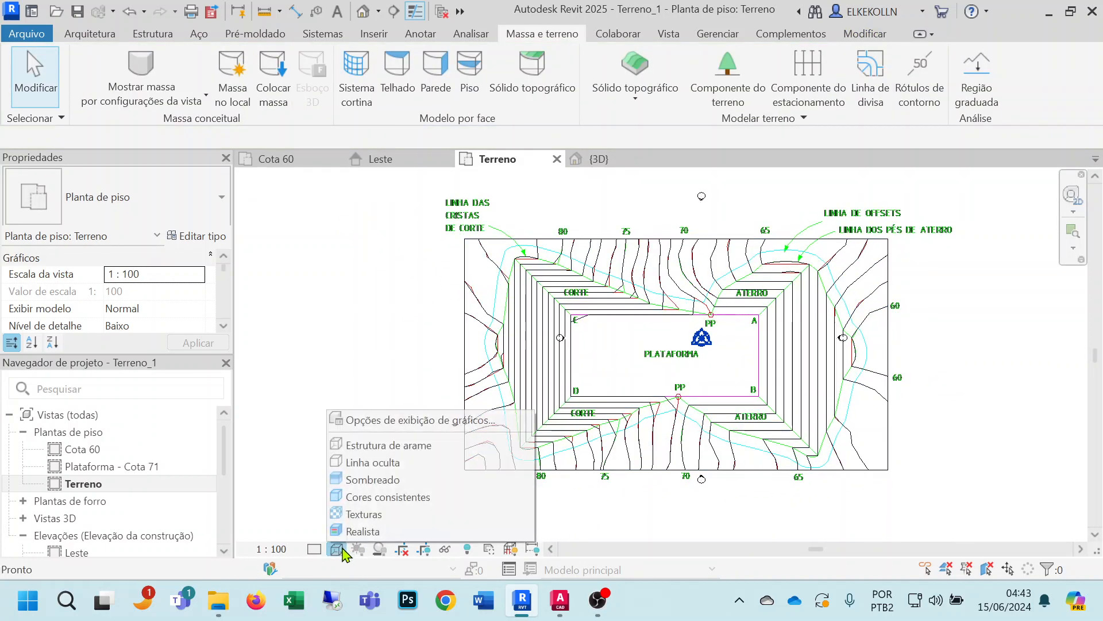
pyautogui.click(363, 531)
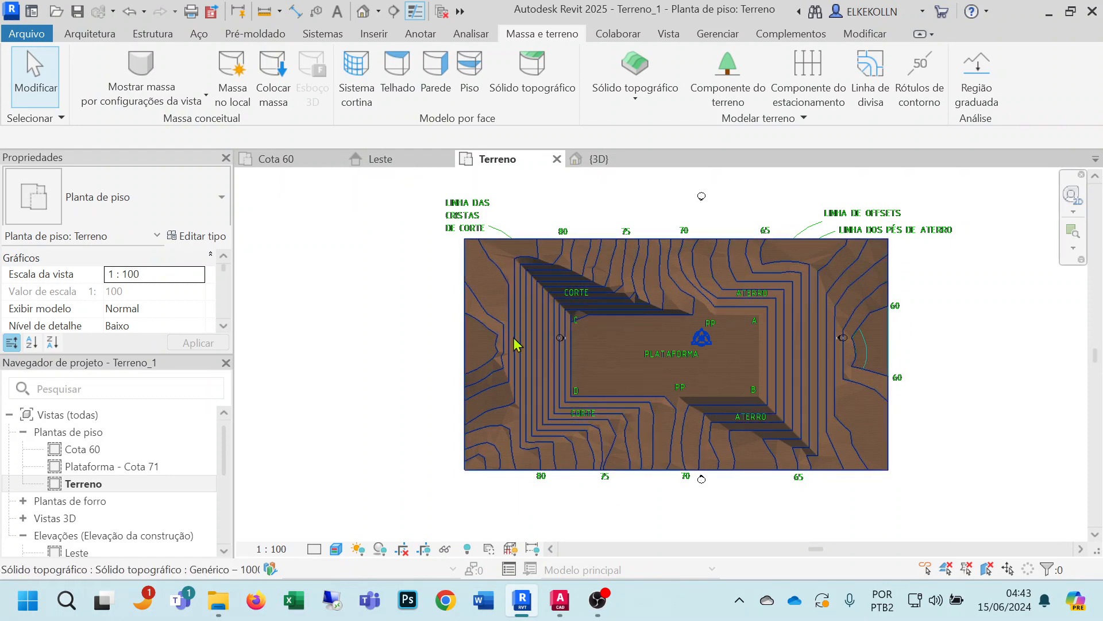
# Open the 3D view and examine the platform, cut and embankment slopes of the whole terrain.
pyautogui.click(598, 160)
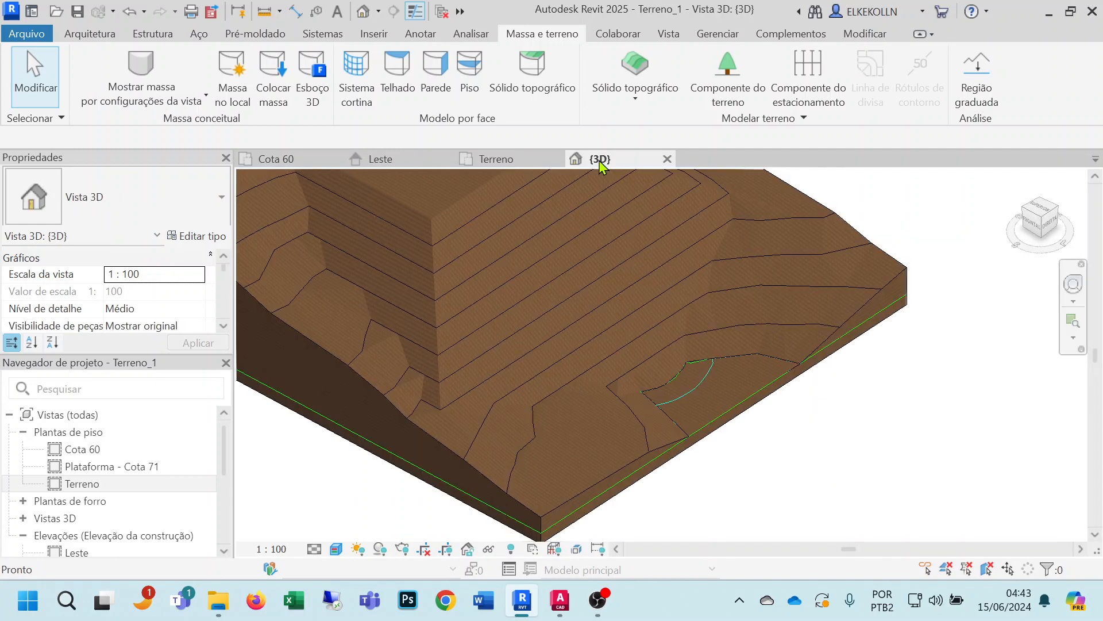
pyautogui.scroll(3, 741, 314)
pyautogui.scroll(-3, 740, 316)
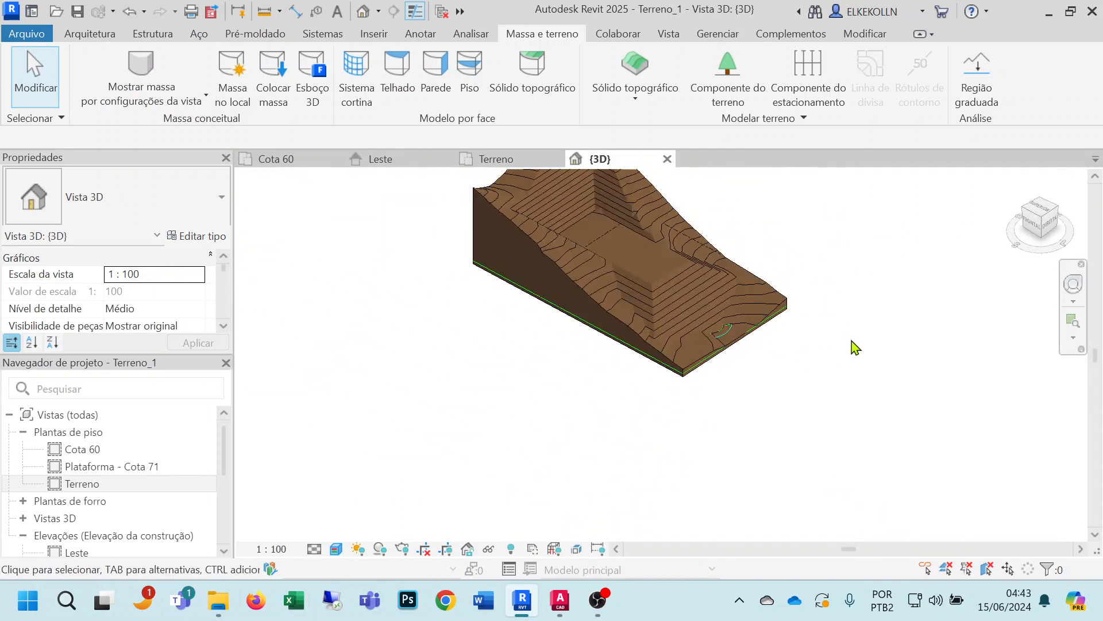
pyautogui.scroll(2, 712, 388)
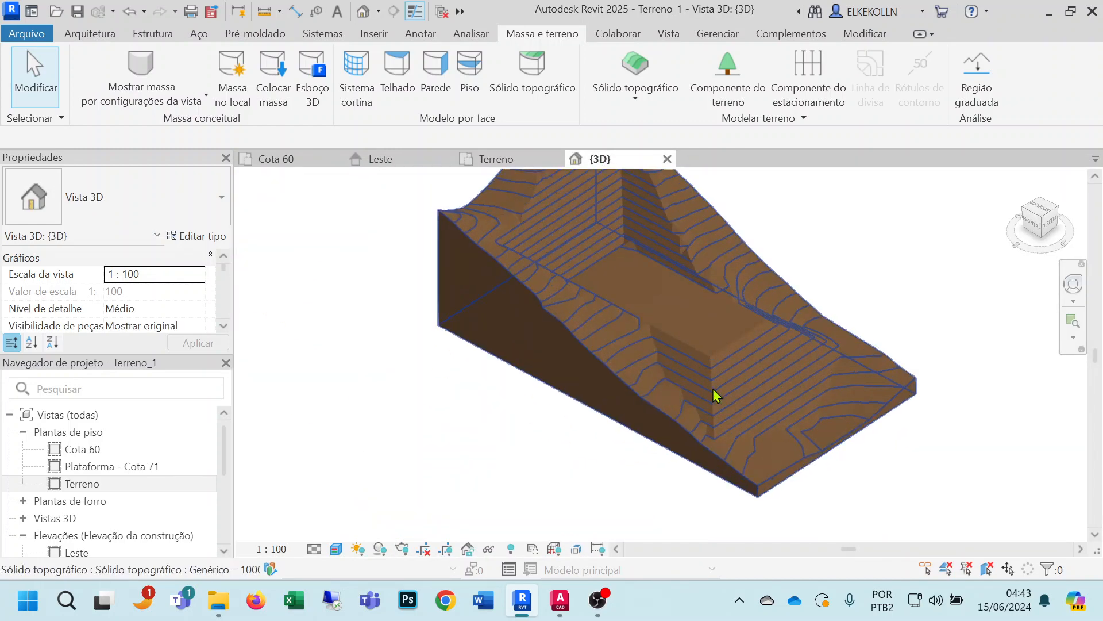
# Turn on smooth shading for toposolids in the model and dismiss the notice about its display effects.
pyautogui.keyDown('shift'); pyautogui.moveTo(912, 329); pyautogui.dragTo(658, 445, button='middle'); pyautogui.keyUp('shift')
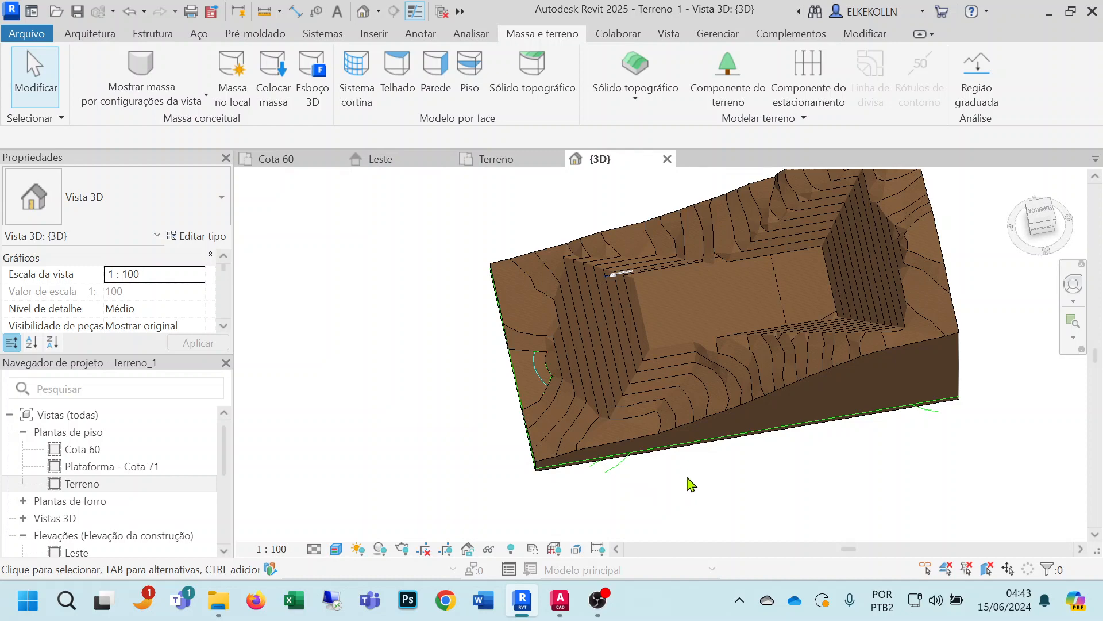
pyautogui.moveTo(692, 483); pyautogui.dragTo(621, 505, button='middle')
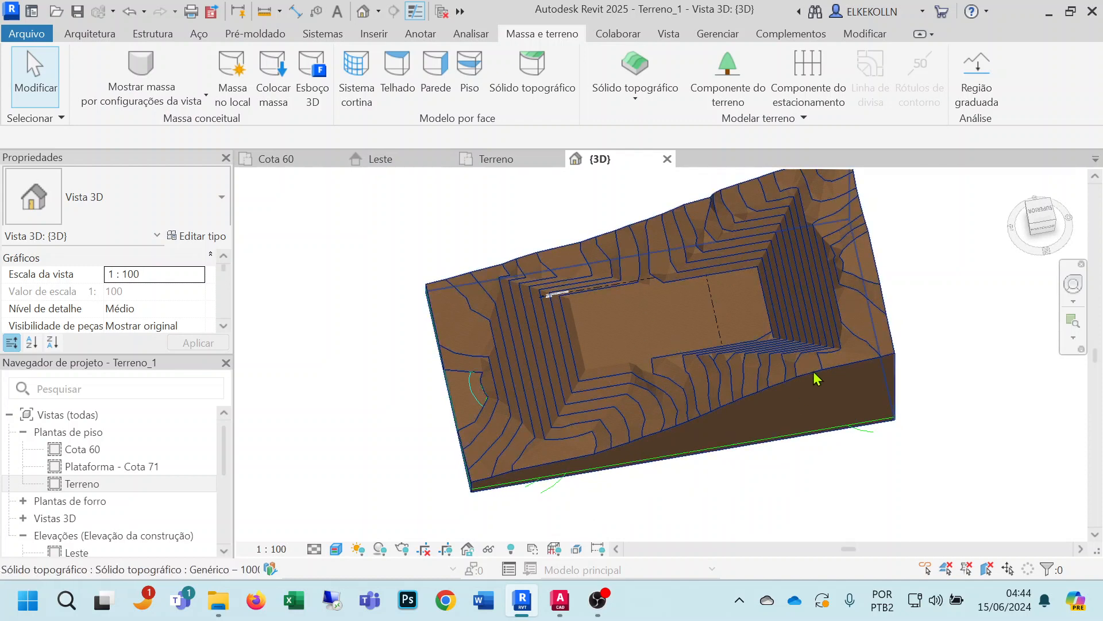
pyautogui.scroll(2, 816, 378)
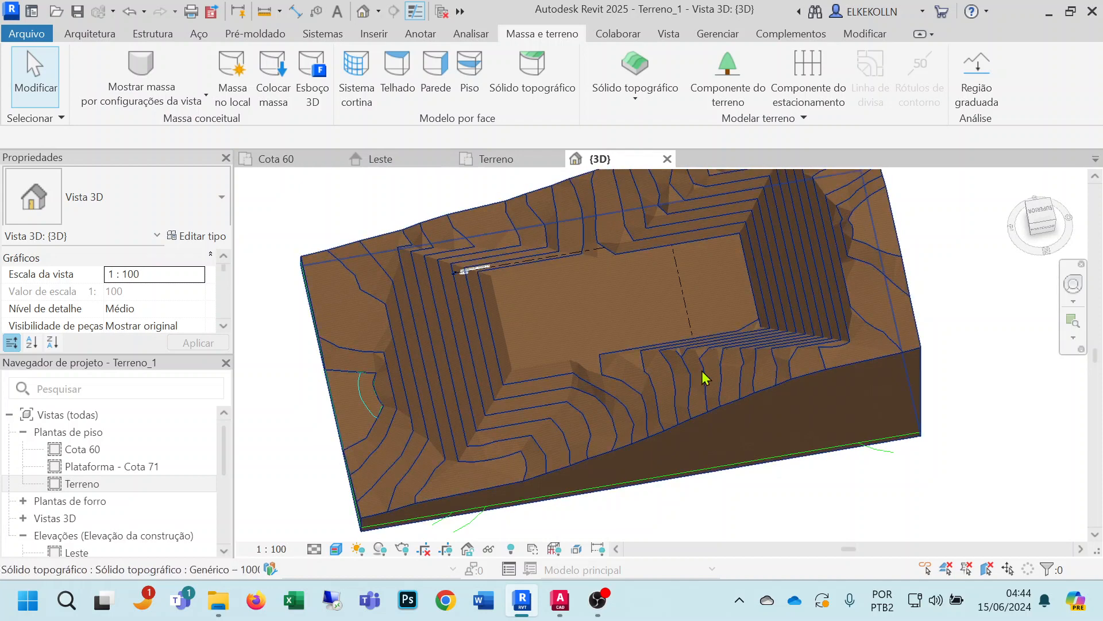
pyautogui.keyDown('shift'); pyautogui.moveTo(706, 378); pyautogui.dragTo(750, 478, button='middle'); pyautogui.keyUp('shift')
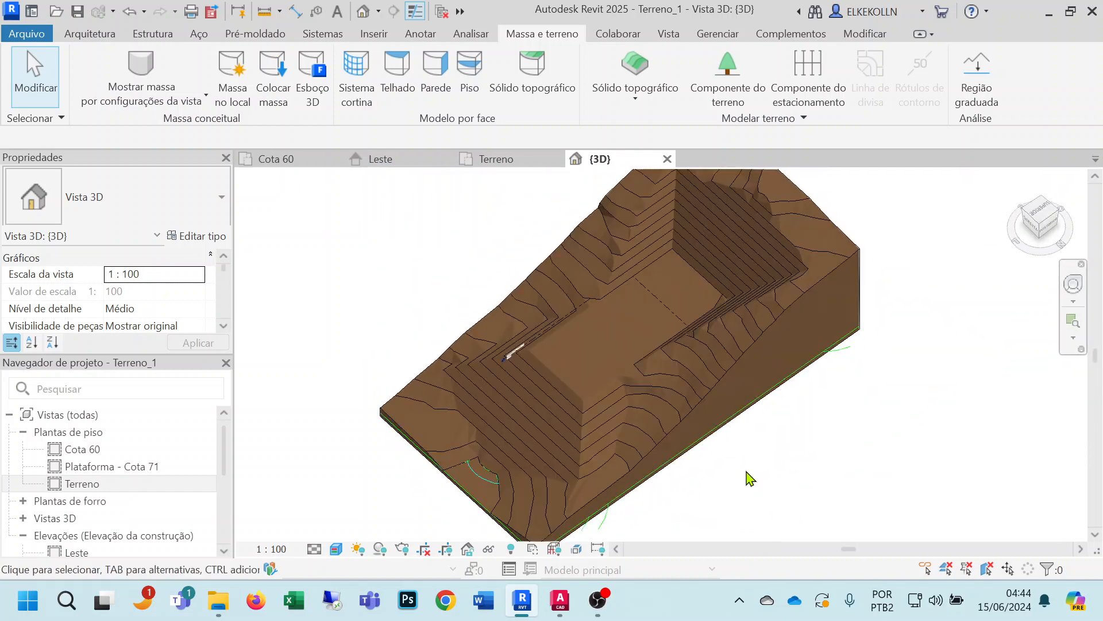
pyautogui.scroll(2, 750, 478)
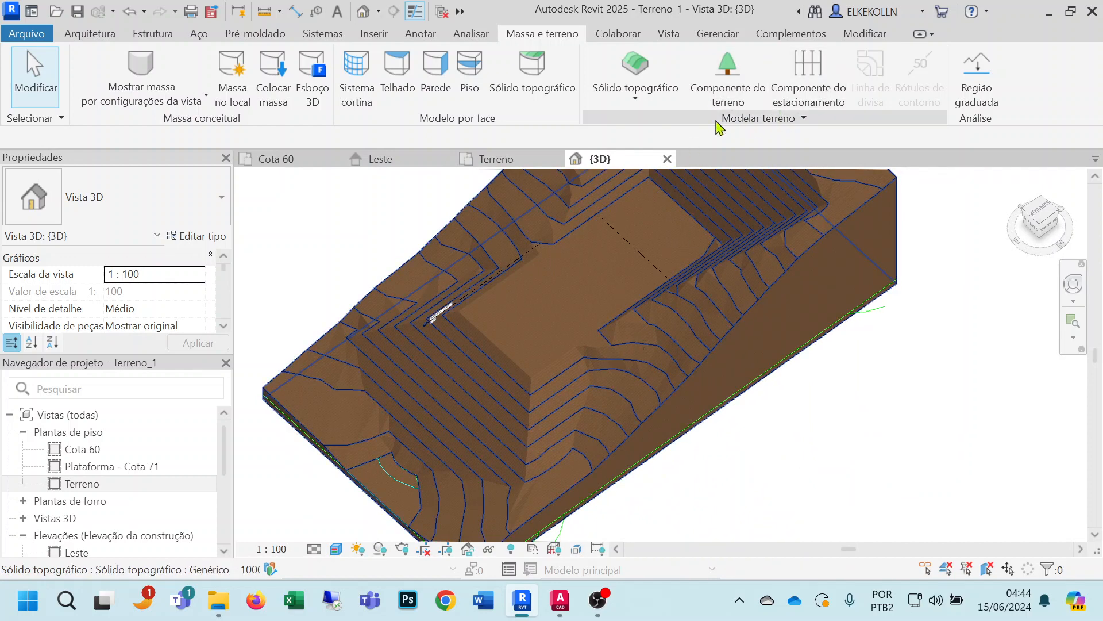
pyautogui.click(808, 119)
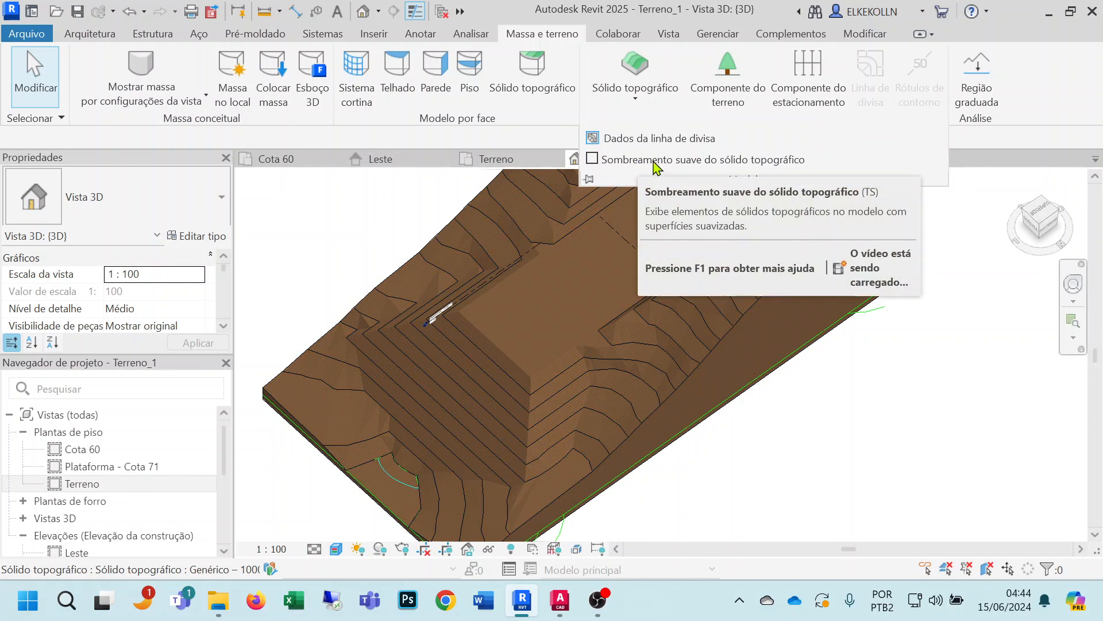
pyautogui.click(594, 160)
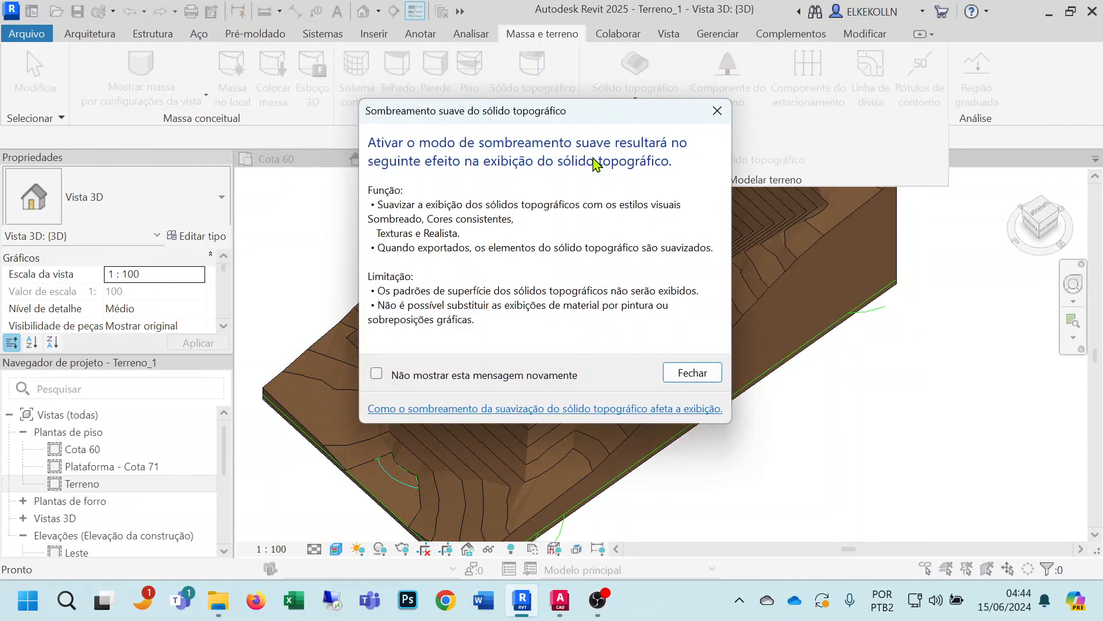
pyautogui.click(693, 373)
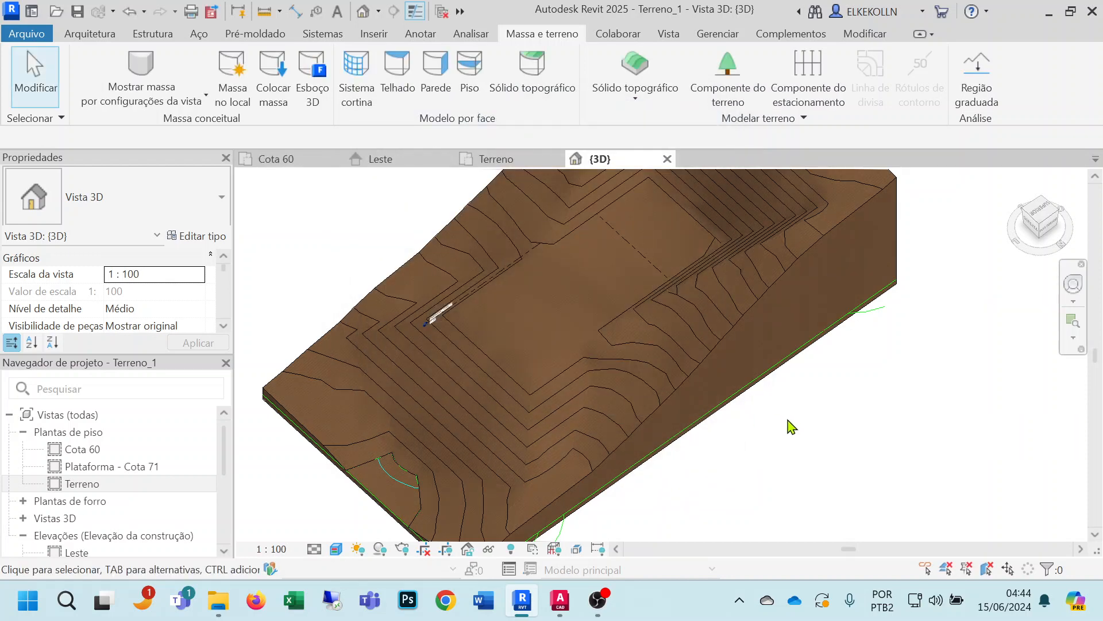
# Change the terrain toposolid's type to Pradaria – 1200 mm and review the grass-covered surface in 3D.
pyautogui.scroll(3, 791, 428)
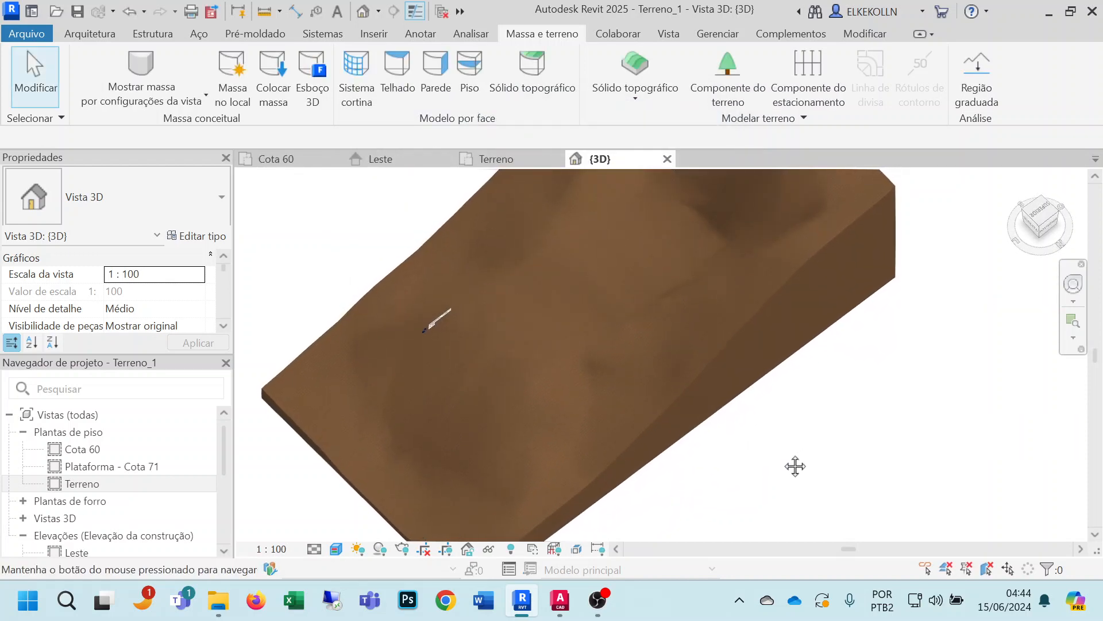
pyautogui.keyDown('shift'); pyautogui.moveTo(758, 451); pyautogui.dragTo(848, 278, button='middle'); pyautogui.keyUp('shift')
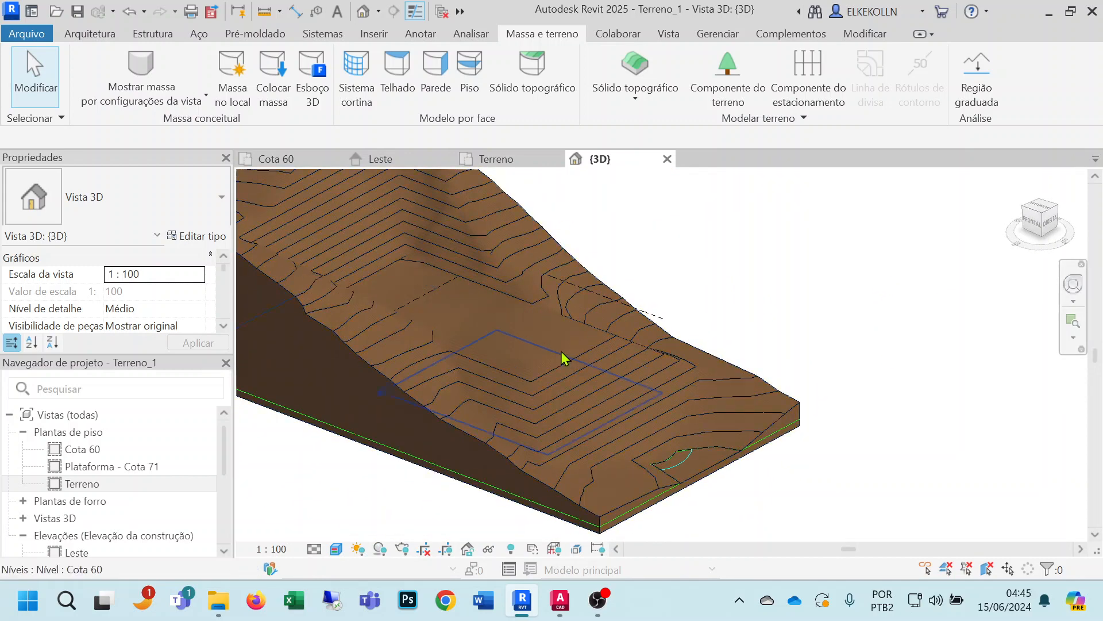
pyautogui.keyDown('shift'); pyautogui.moveTo(520, 429); pyautogui.dragTo(469, 489, button='middle'); pyautogui.keyUp('shift')
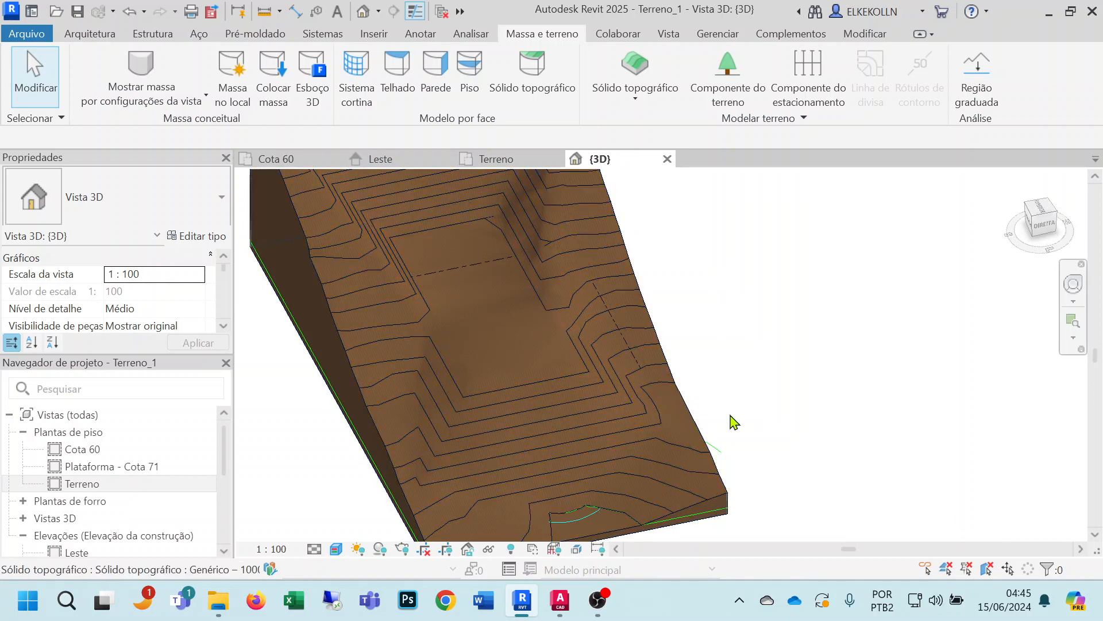
pyautogui.keyDown('shift'); pyautogui.moveTo(754, 456); pyautogui.dragTo(635, 480, button='middle'); pyautogui.keyUp('shift')
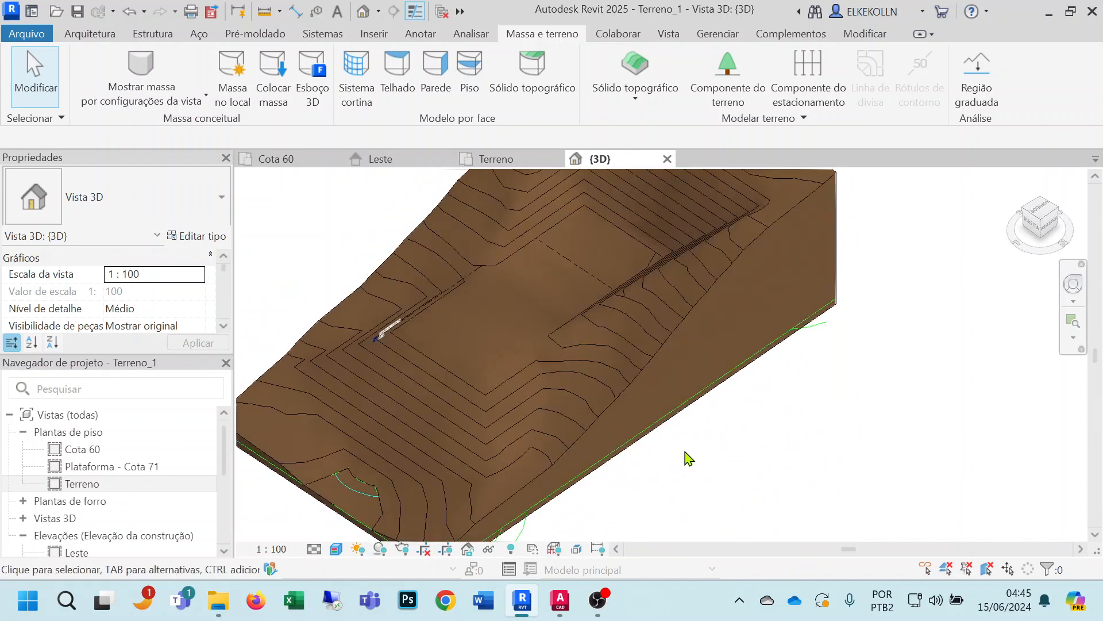
pyautogui.click(710, 290)
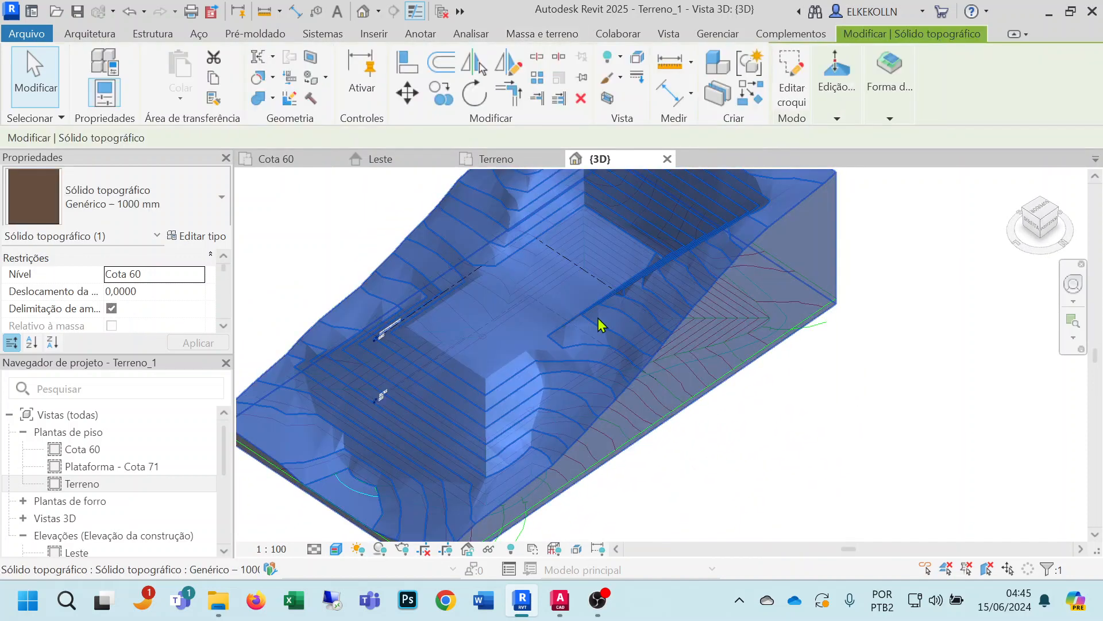
pyautogui.click(162, 221)
pyautogui.click(82, 420)
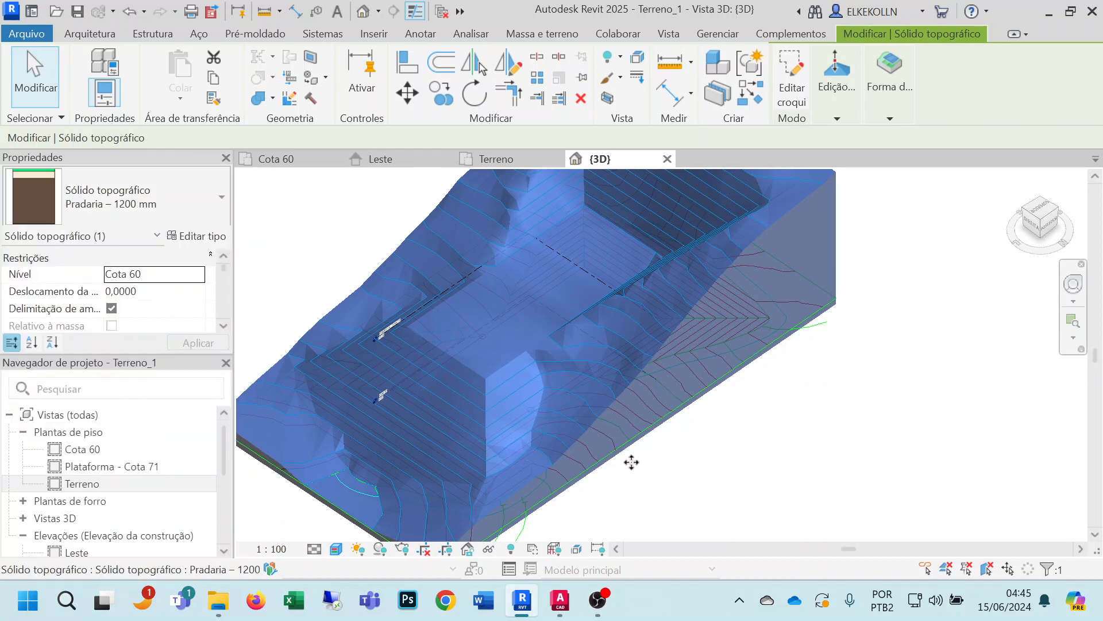
pyautogui.click(741, 480)
pyautogui.keyDown('shift'); pyautogui.moveTo(788, 493); pyautogui.dragTo(826, 434, button='middle'); pyautogui.keyUp('shift')
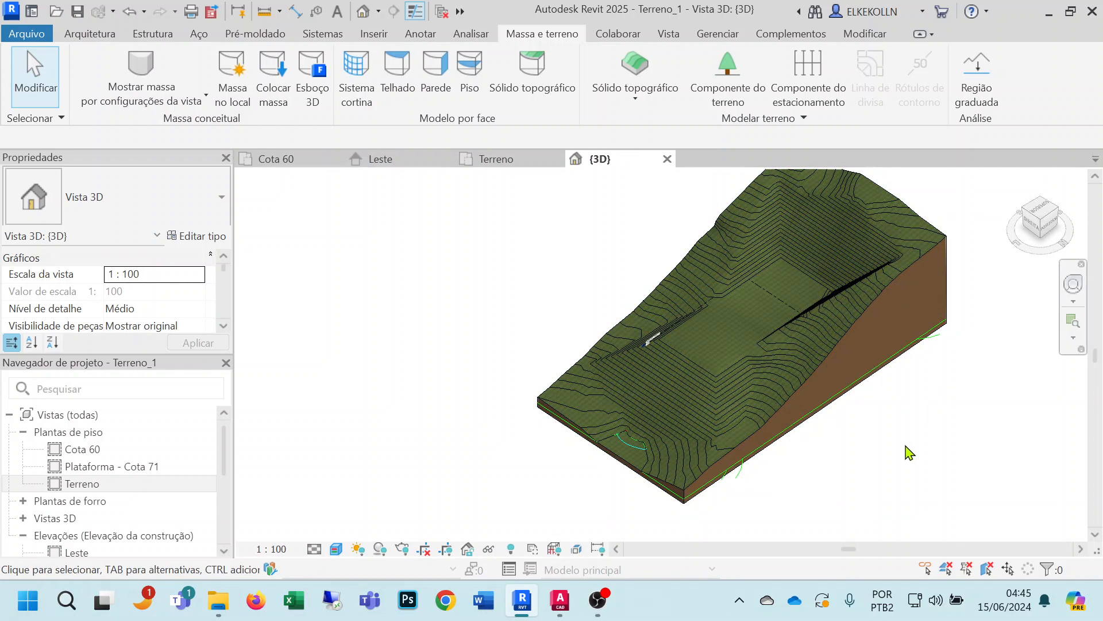
pyautogui.moveTo(874, 468); pyautogui.dragTo(724, 497, button='middle')
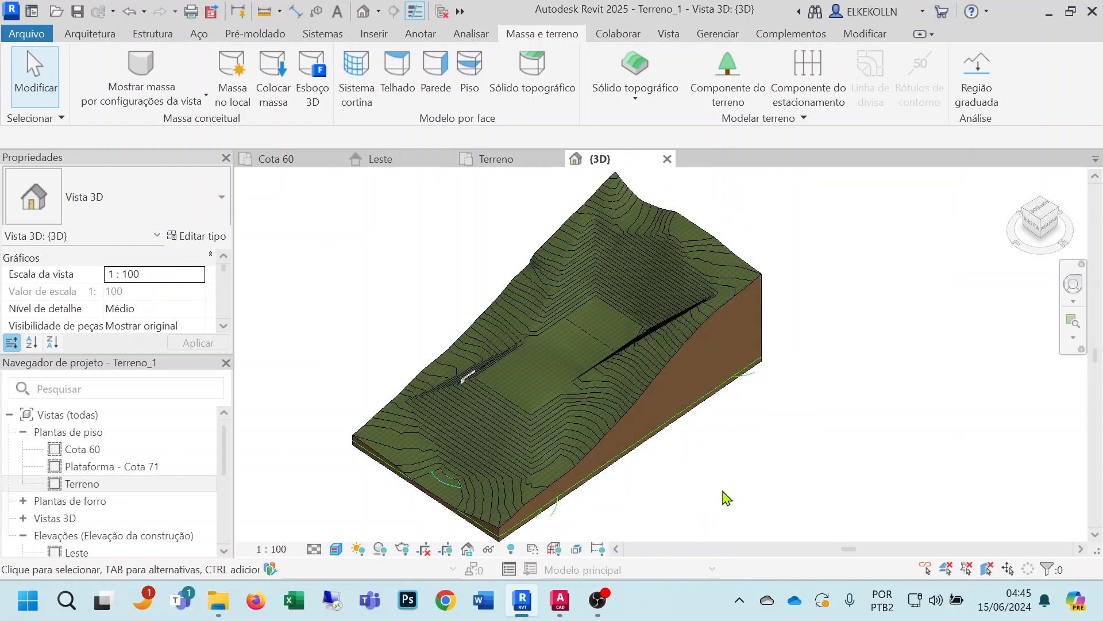
pyautogui.scroll(4, 573, 361)
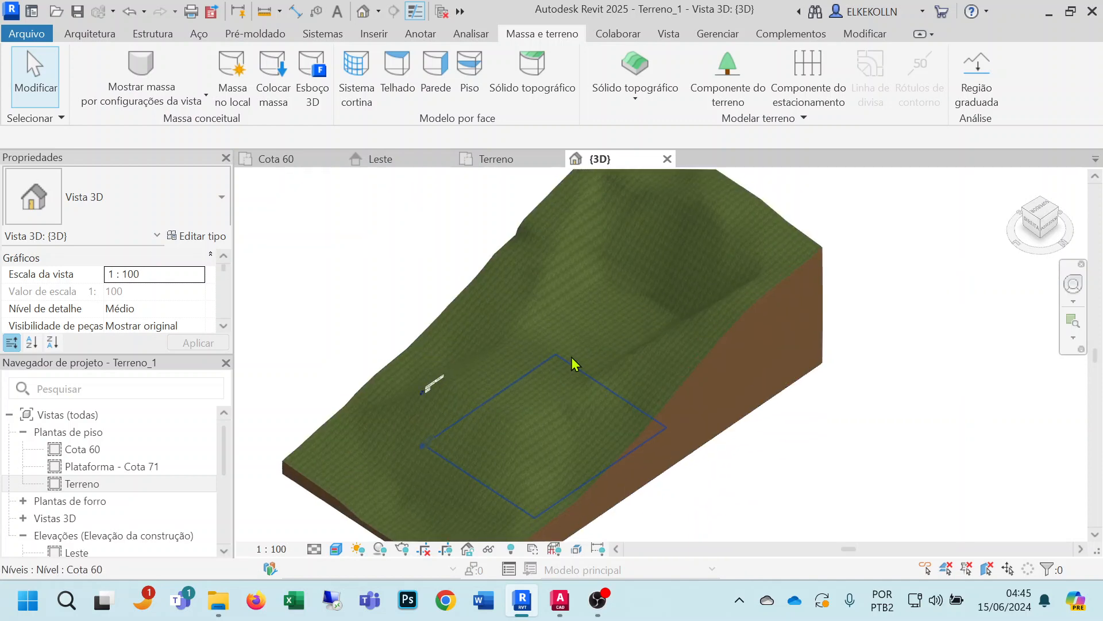